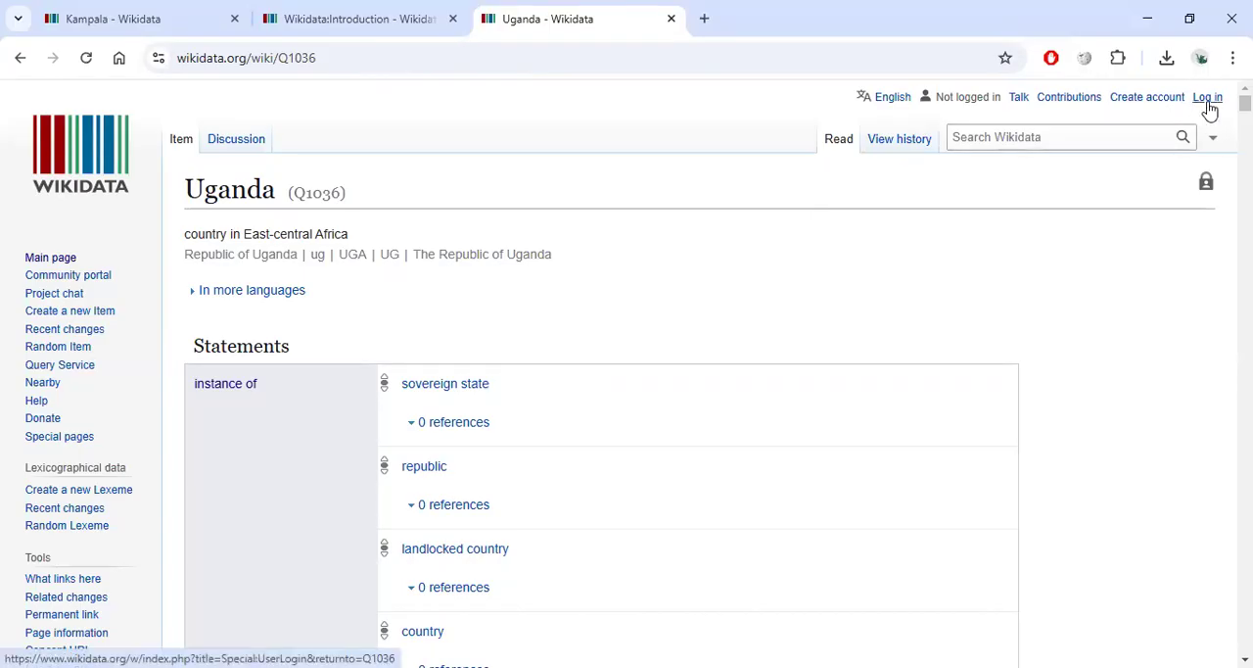
Open the Create account page in a new tab and switch to it.
right_click(1146, 99)
click(1111, 122)
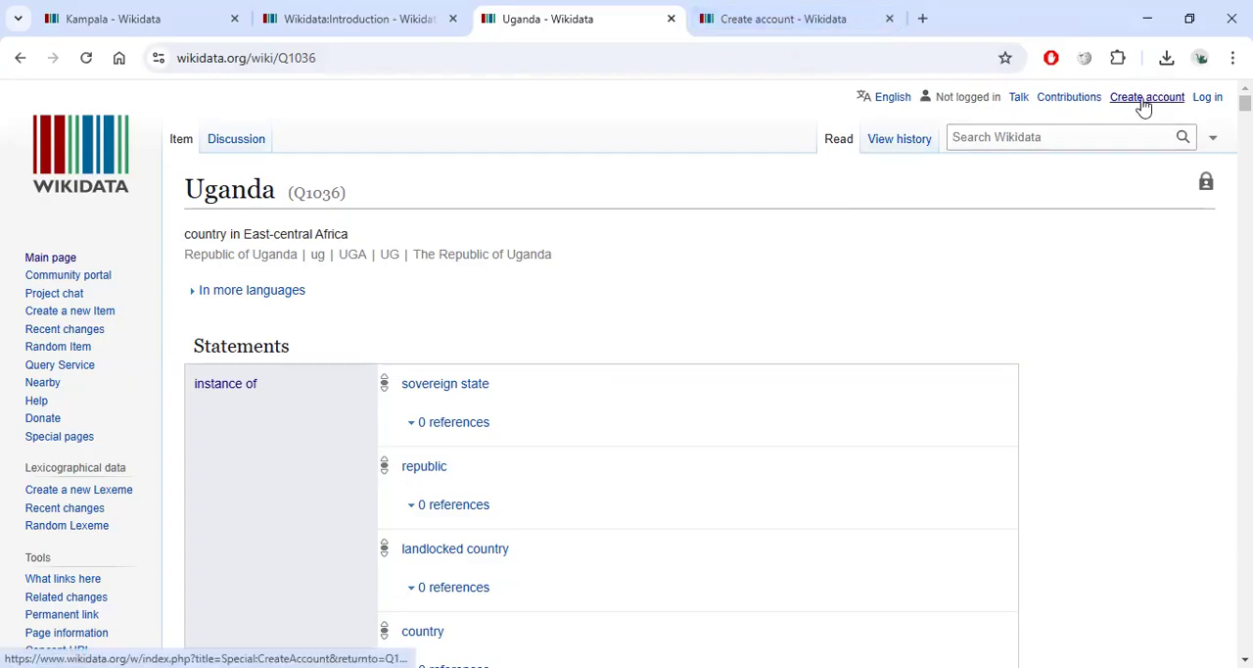
click(769, 20)
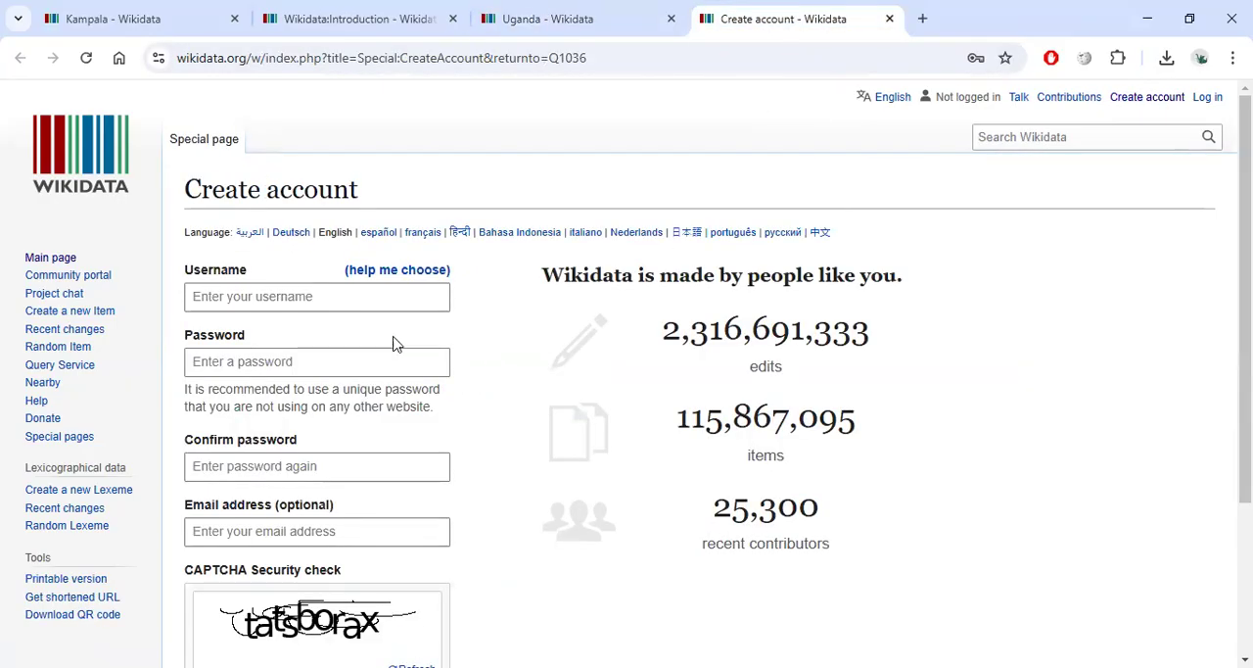
Examine the account registration form fields and refresh the CAPTCHA image.
scroll(347, 346, down, 3)
scroll(326, 147, up, 1)
click(240, 205)
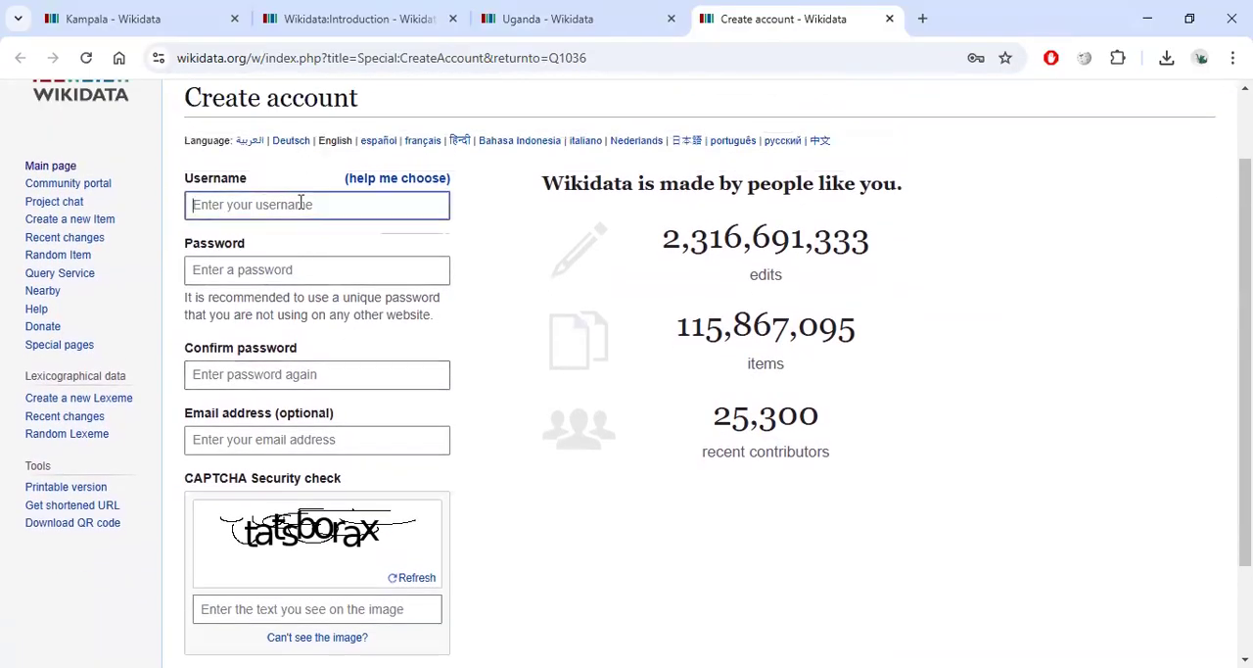
click(298, 274)
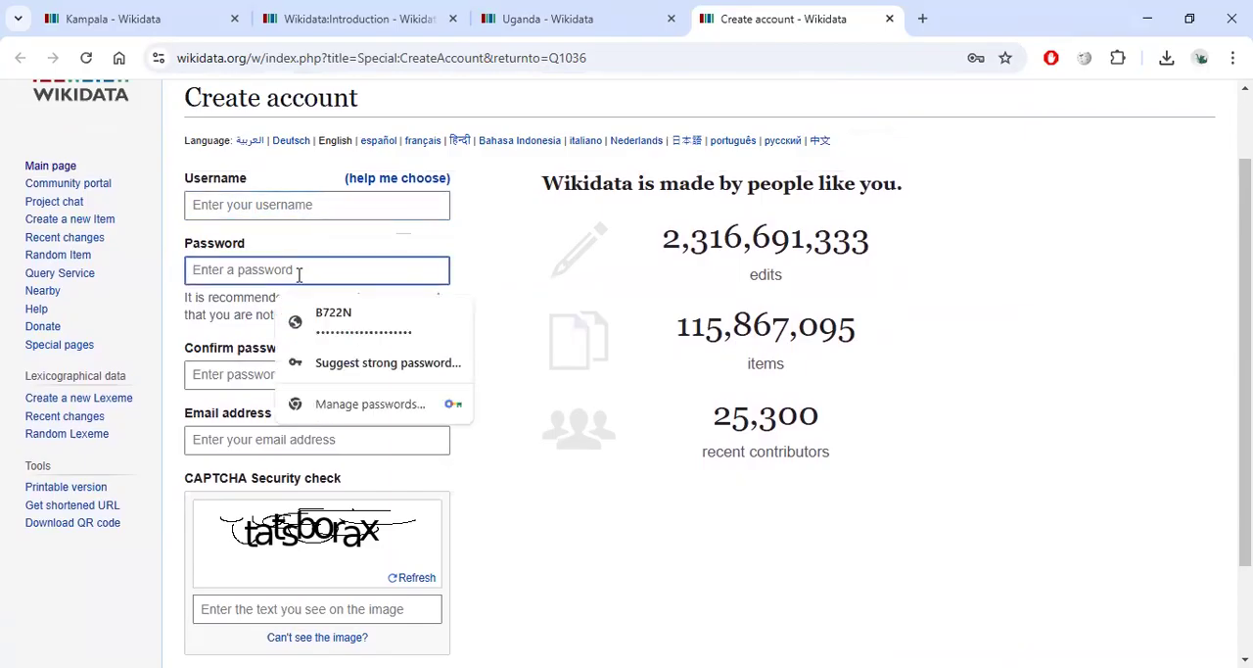
click(534, 290)
scroll(382, 353, down, 1)
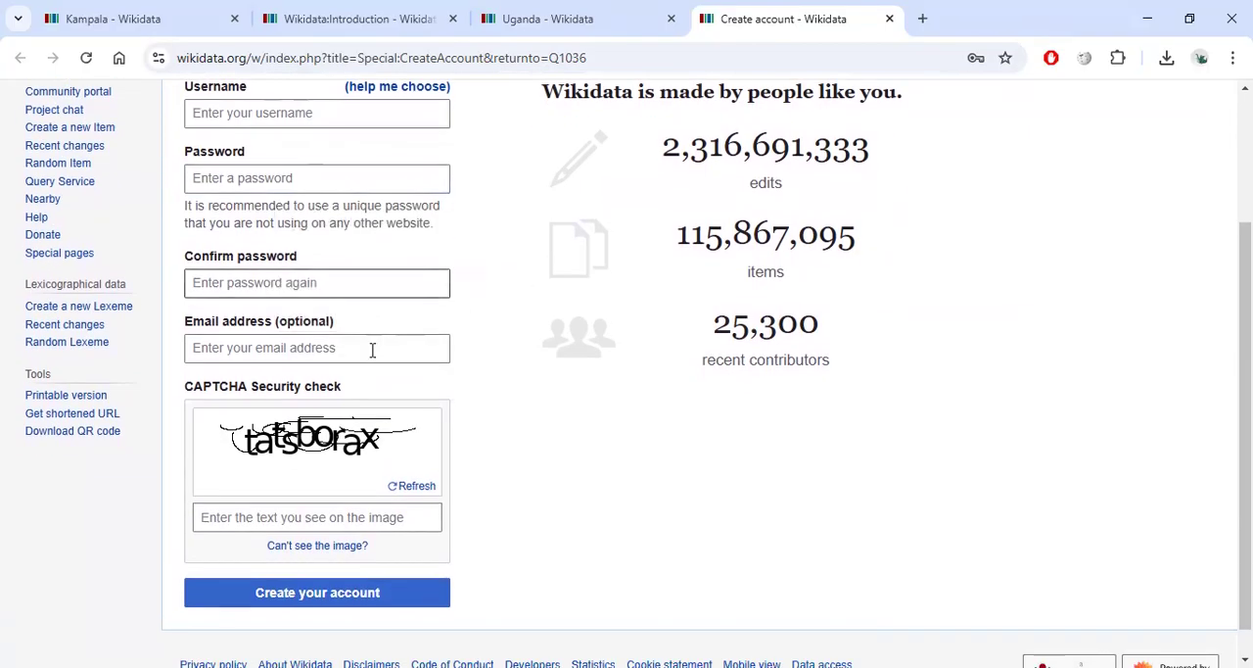
scroll(336, 344, down, 1)
click(343, 315)
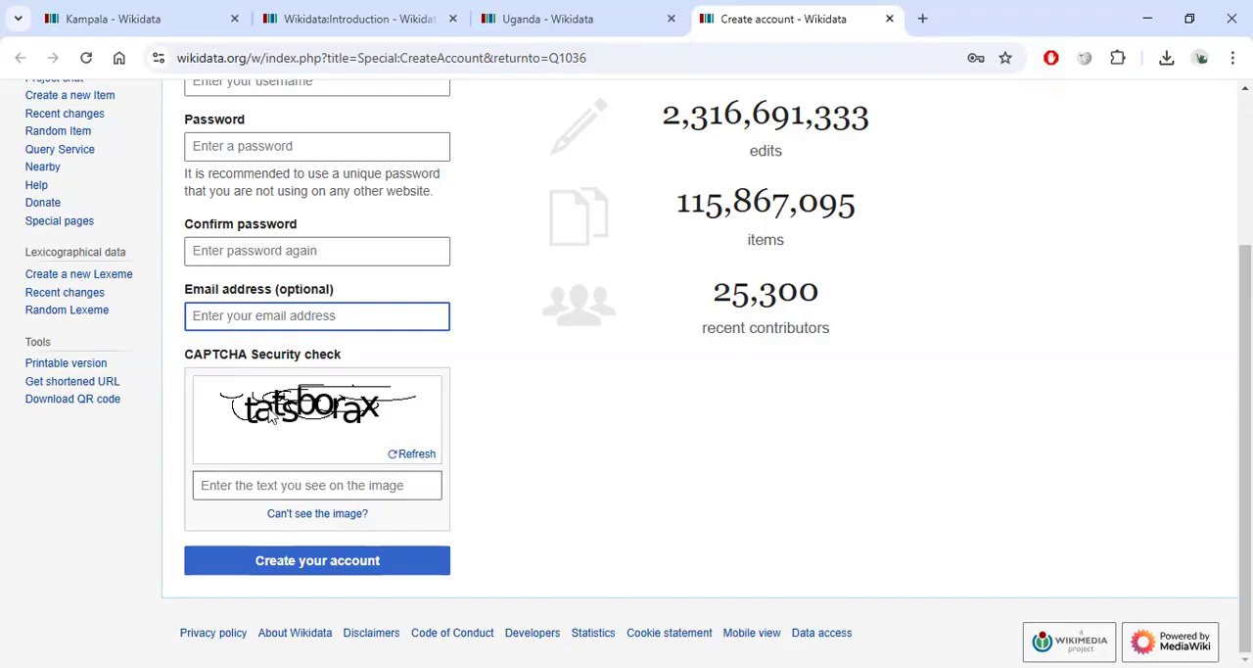
click(419, 456)
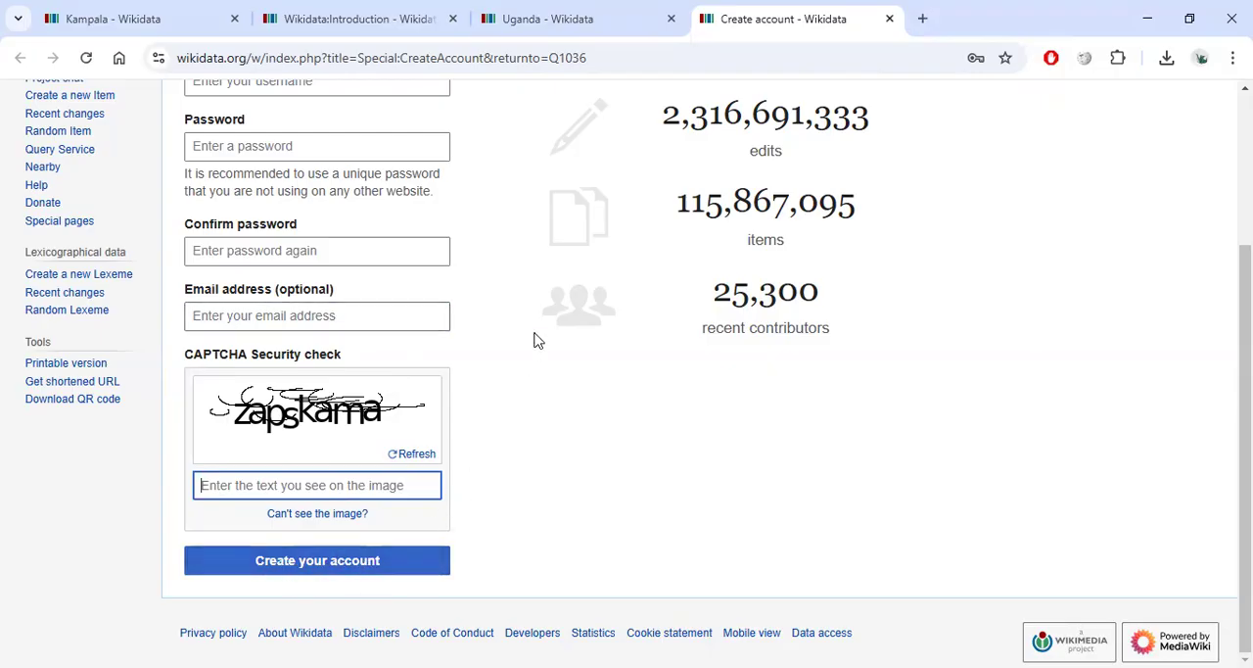
scroll(537, 342, up, 3)
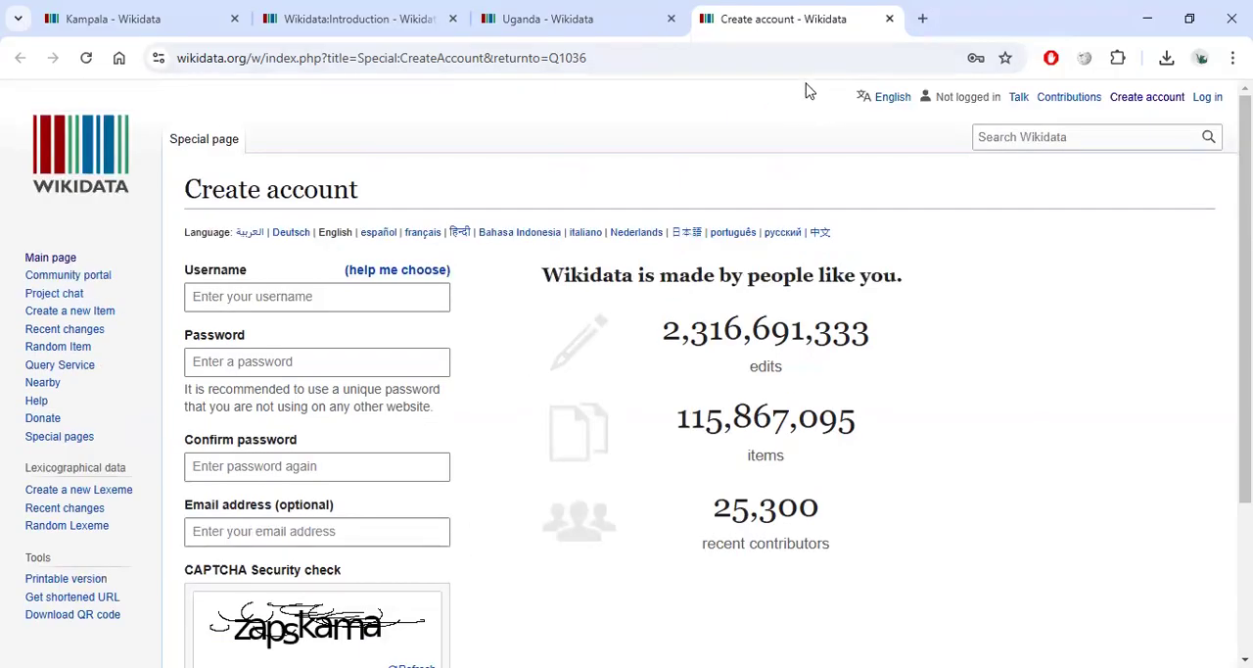
Log in with the saved username and password, enabling Keep me logged in.
click(1209, 100)
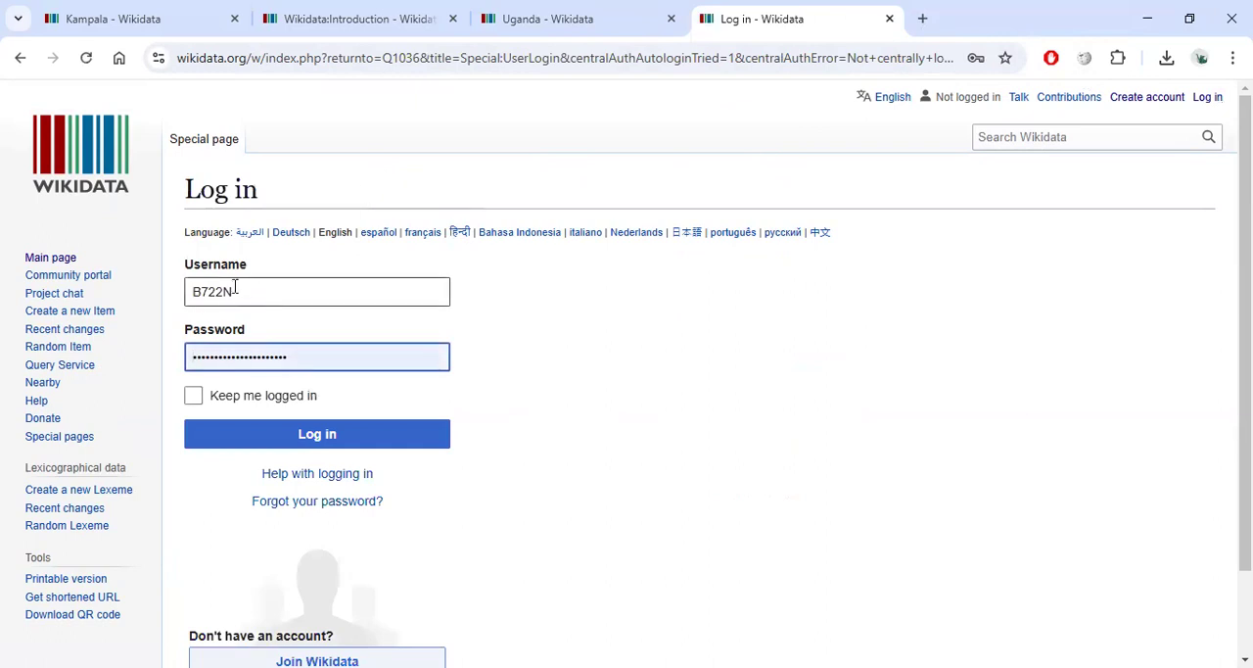
click(251, 291)
click(411, 352)
click(233, 402)
click(316, 439)
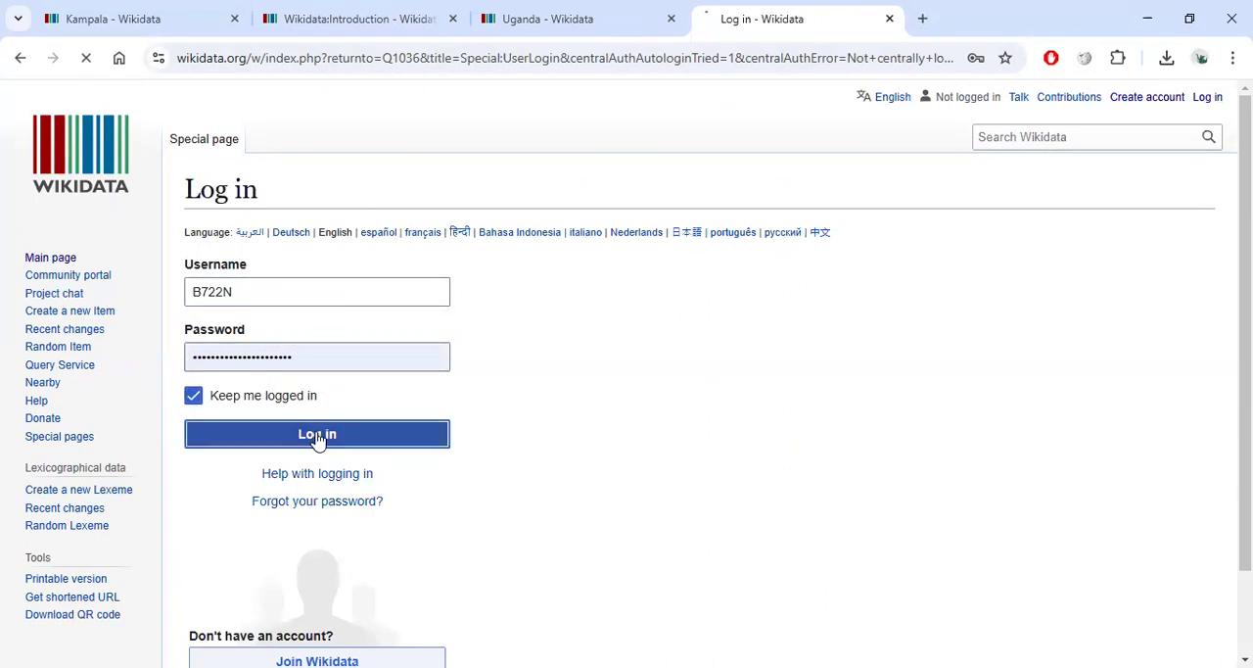
Open the Forgot your password page in a new tab to view it, then close that tab.
right_click(312, 503)
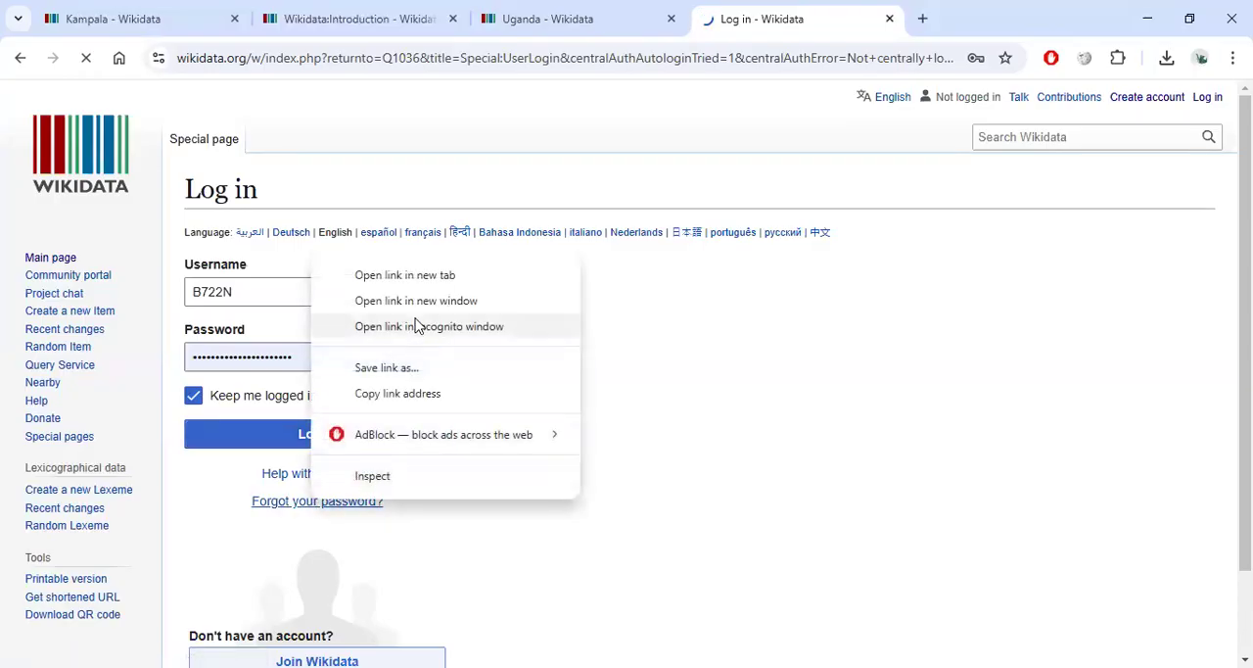
click(405, 275)
click(930, 20)
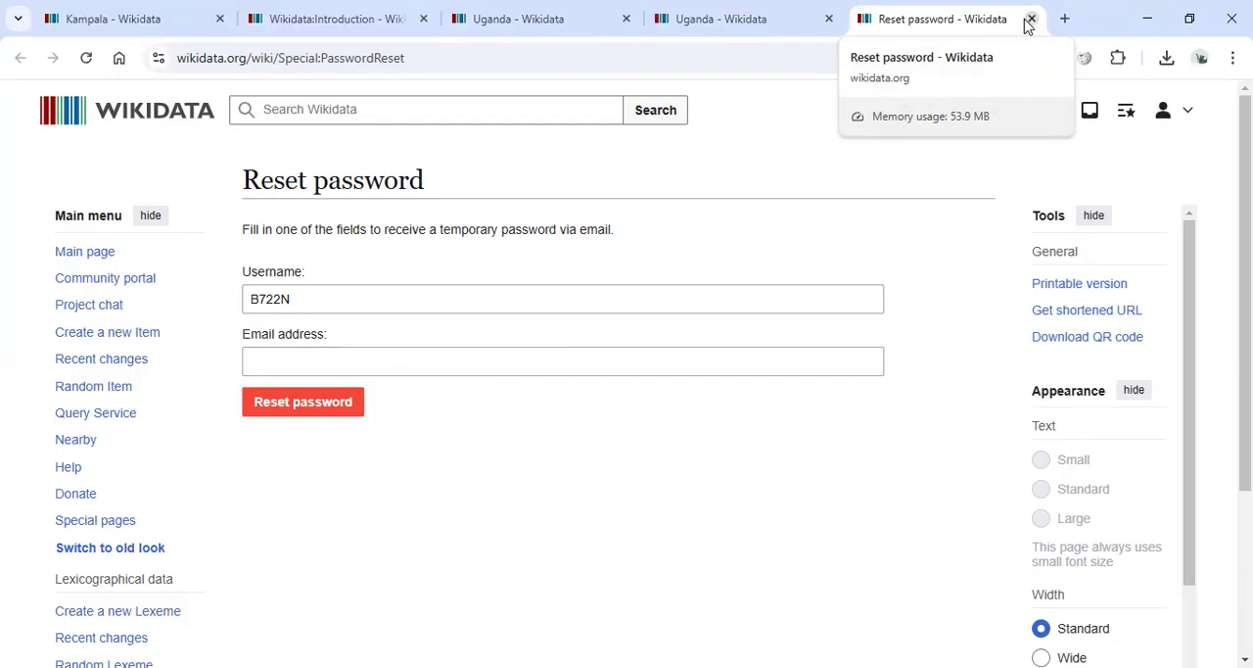
click(1031, 19)
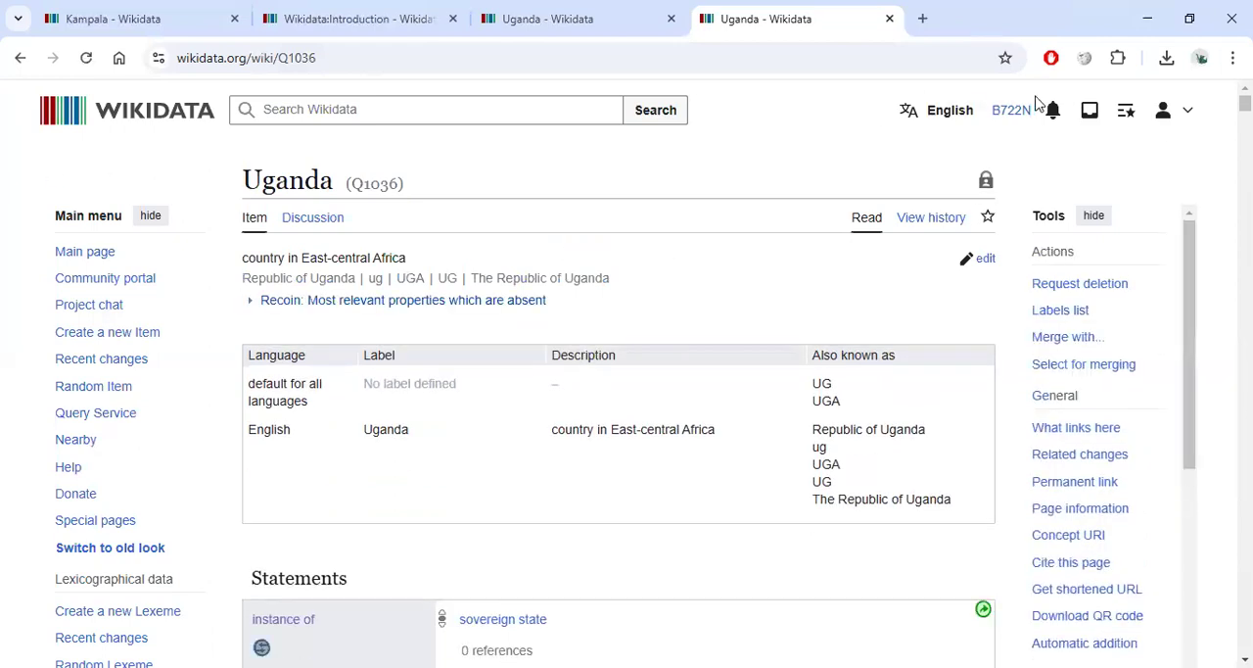
Open the interface language selector and browse the suggested languages without choosing one.
drag(1028, 106, 931, 107)
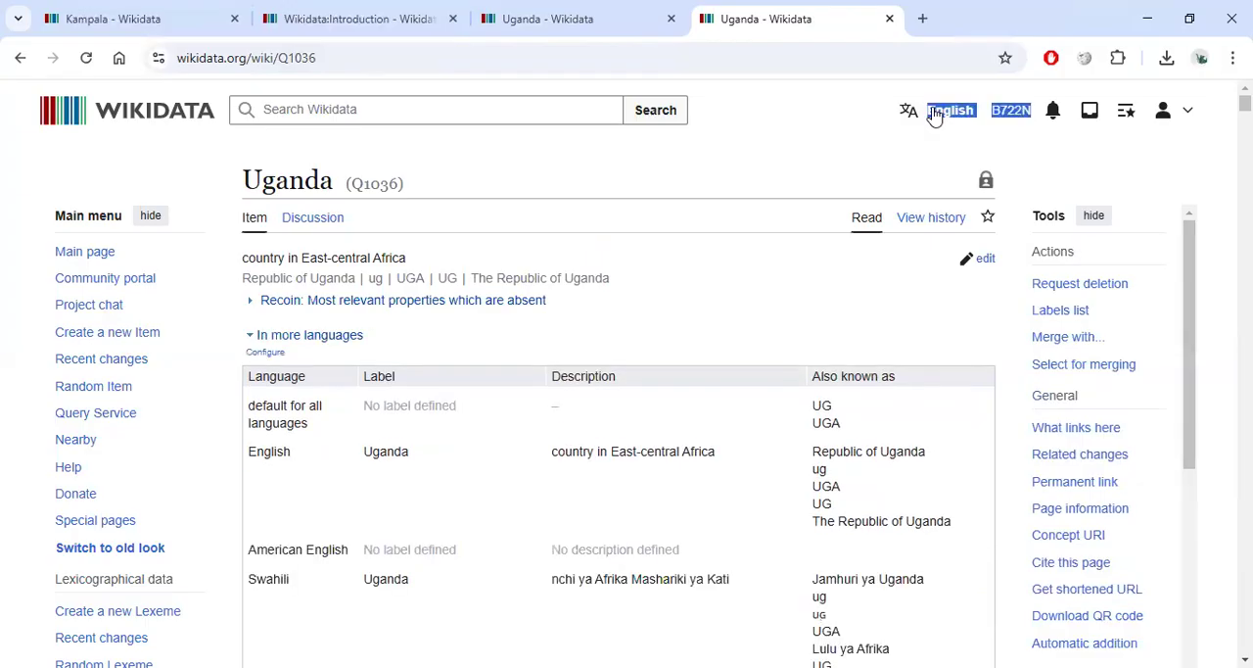
click(861, 123)
click(934, 120)
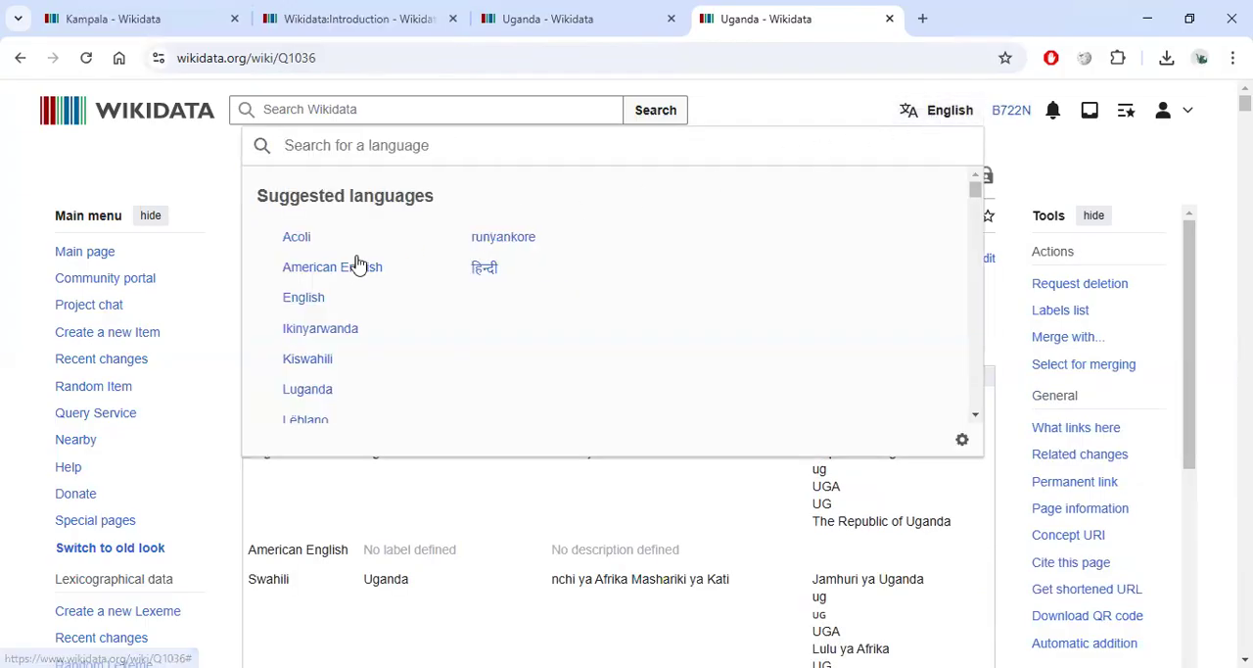
scroll(333, 291, down, 5)
scroll(330, 288, up, 5)
scroll(480, 276, down, 5)
scroll(551, 324, up, 5)
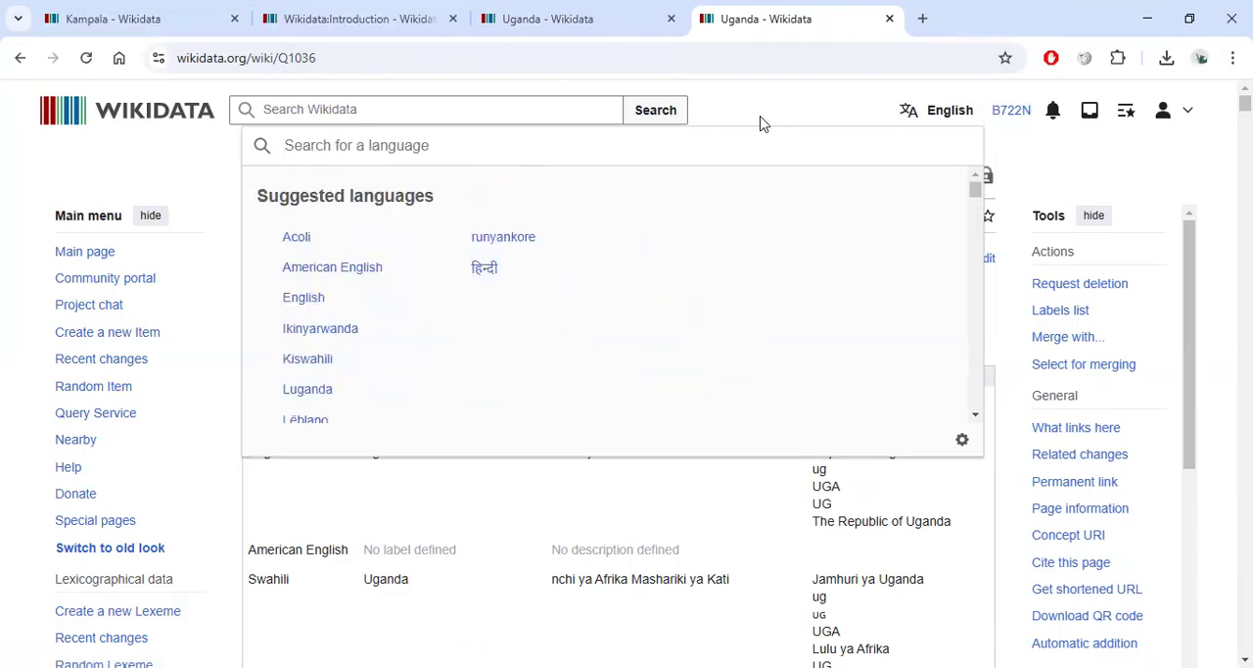
click(927, 110)
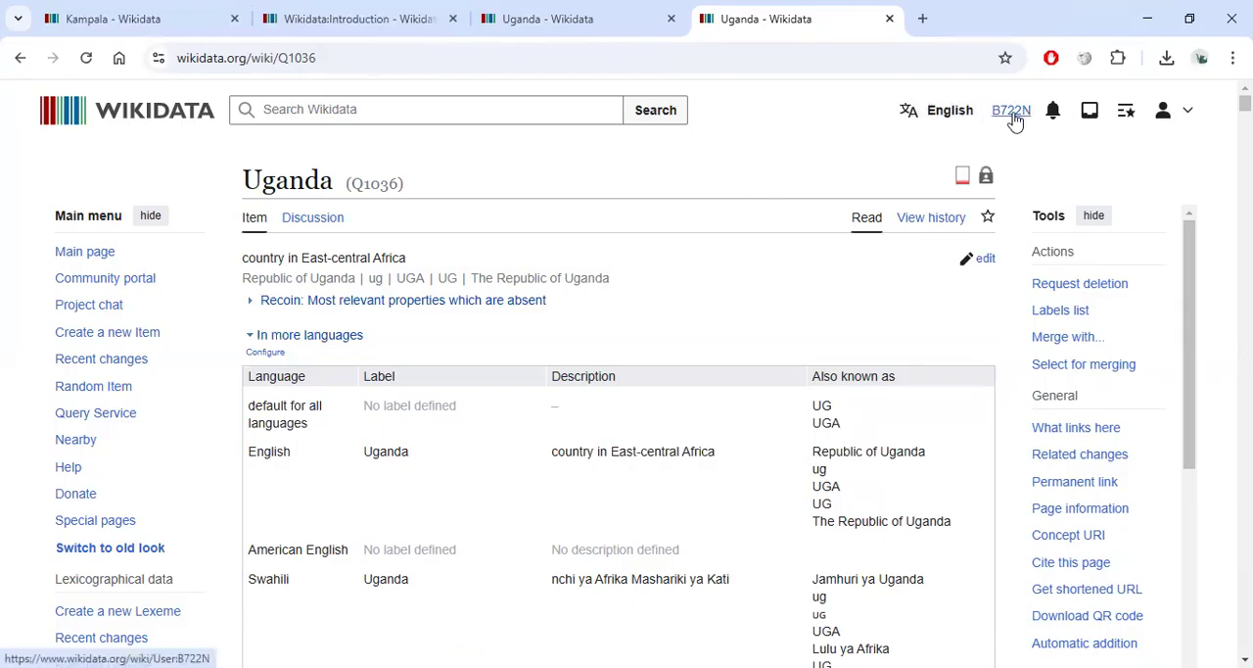
Open the account Preferences from the user menu and go to the Appearance section.
click(1185, 111)
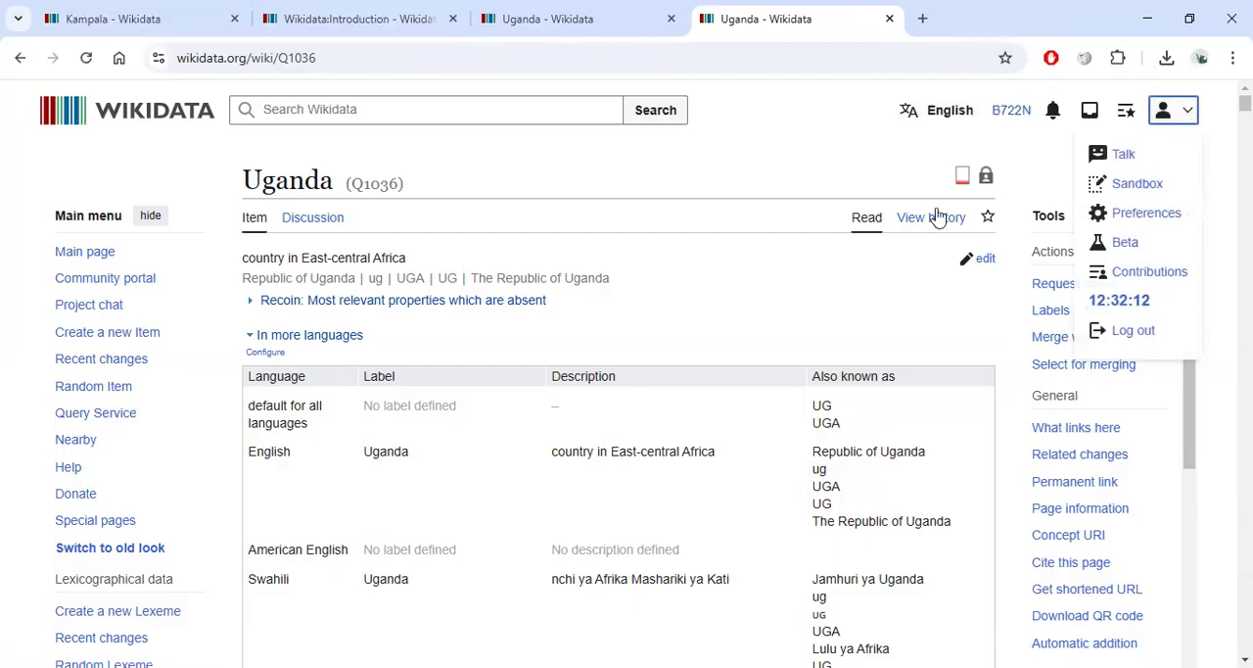
click(785, 182)
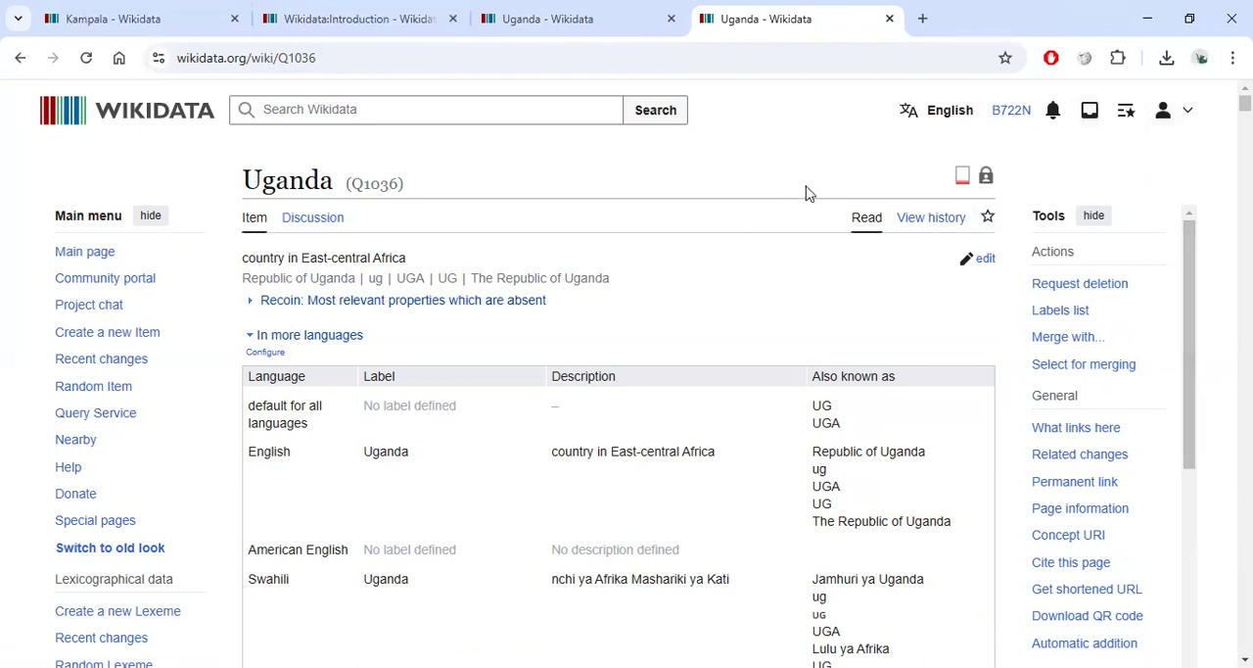
click(1188, 111)
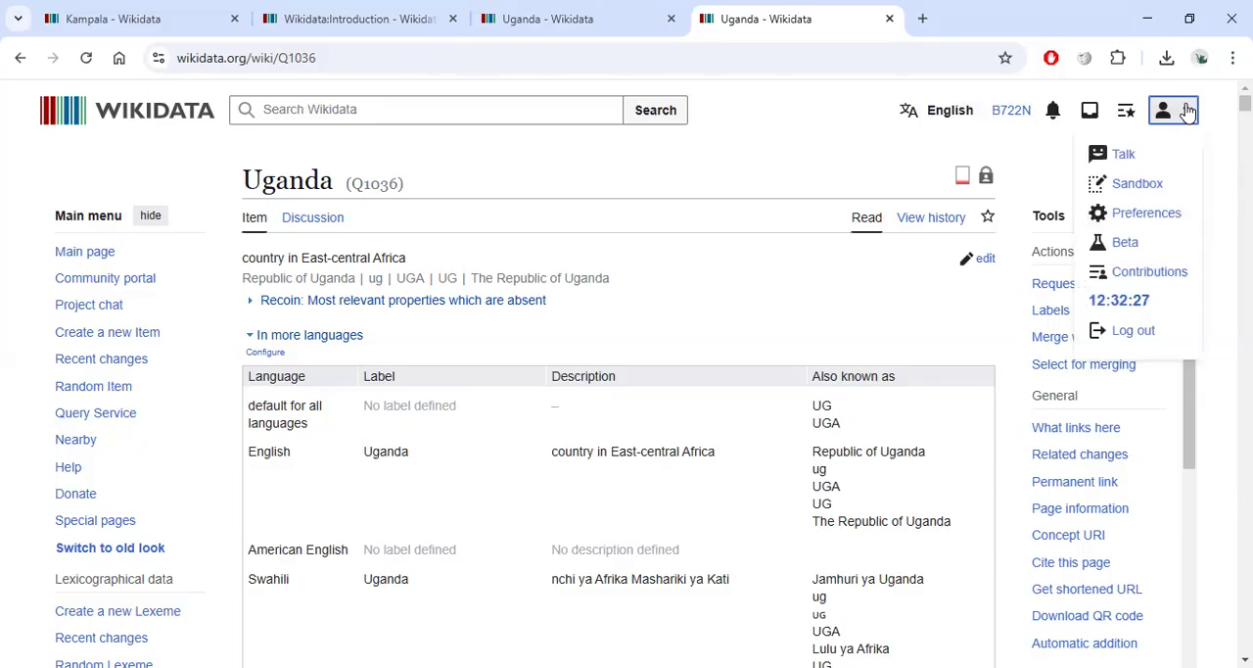
click(1146, 214)
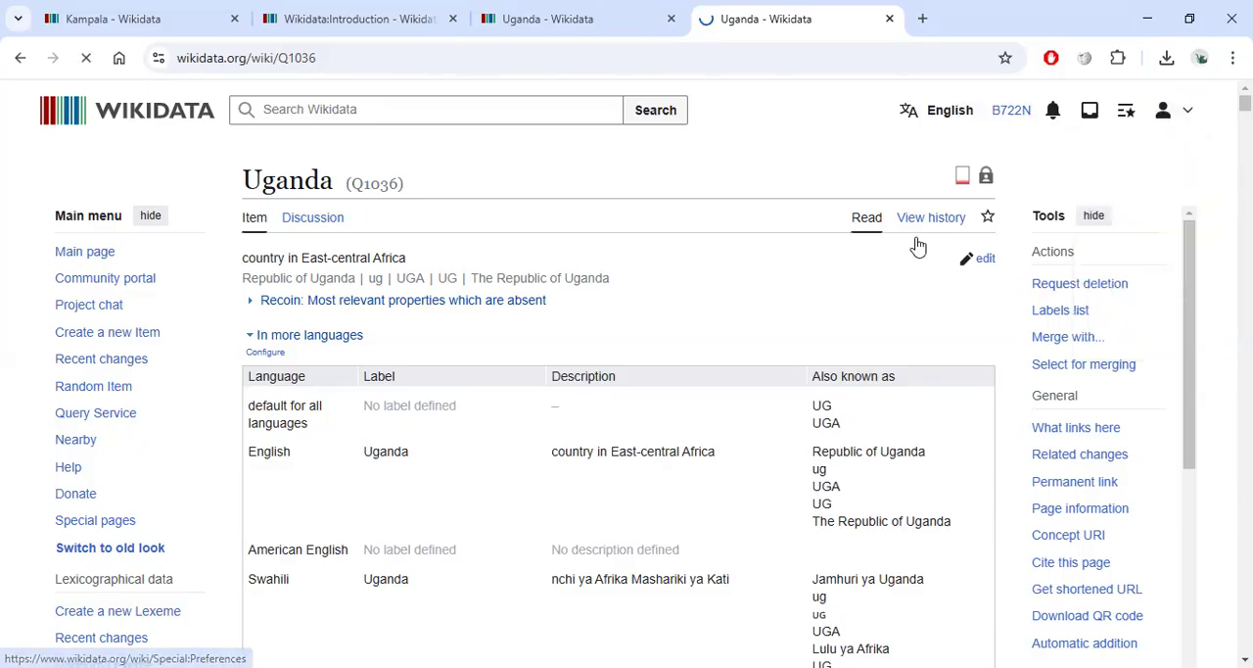
click(1187, 110)
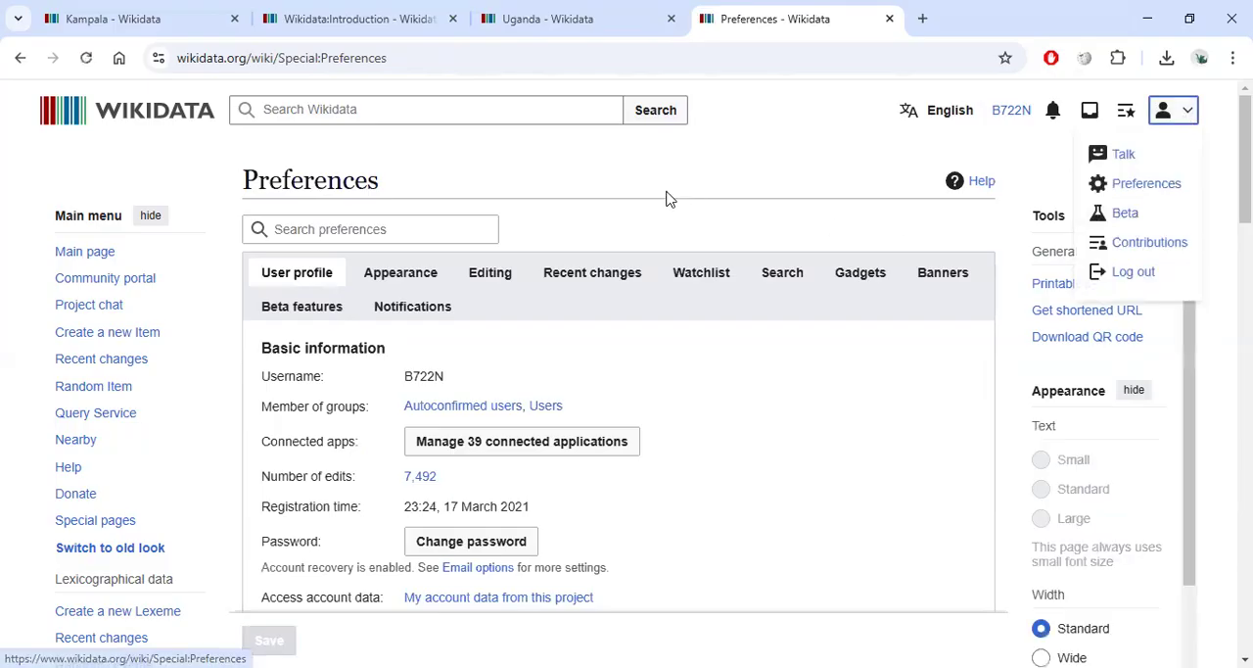
click(387, 279)
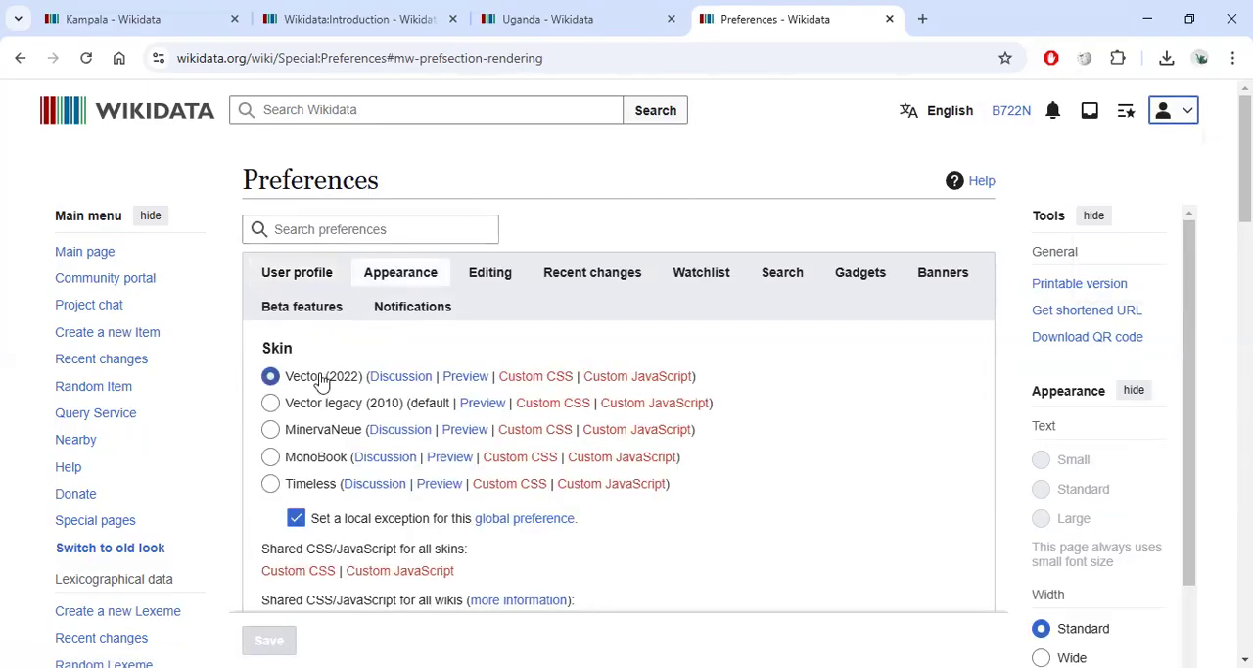
Switch the skin to Vector legacy (2010) and save the preferences.
click(298, 406)
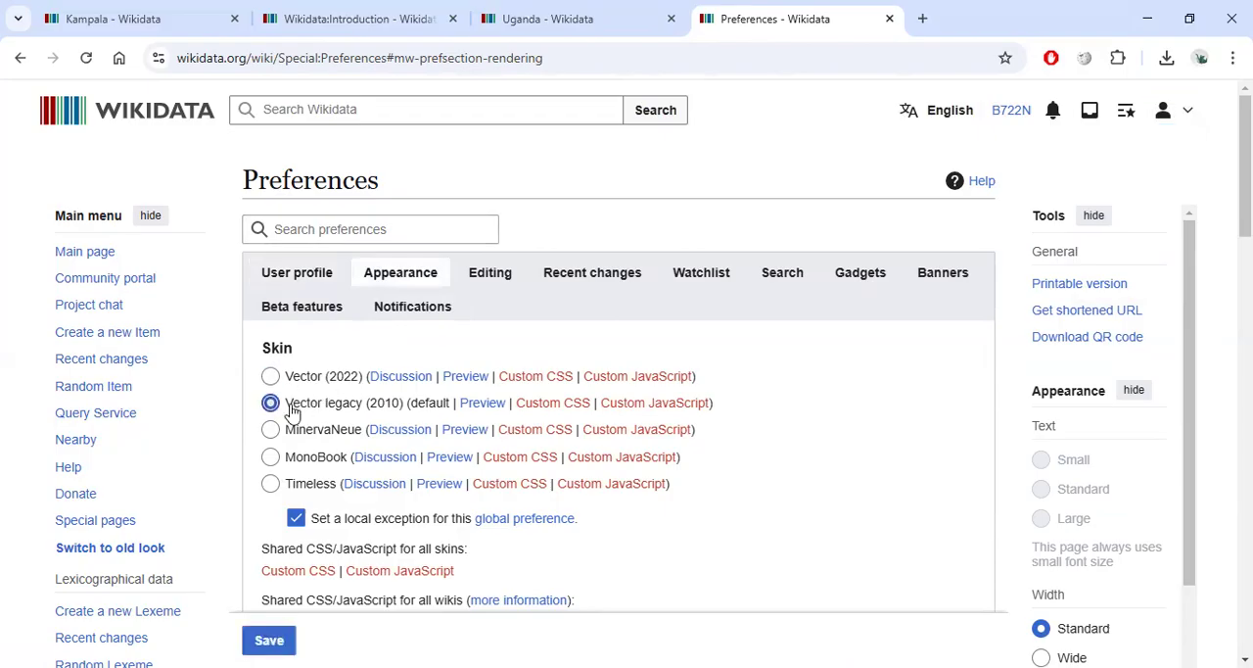
scroll(308, 406, down, 15)
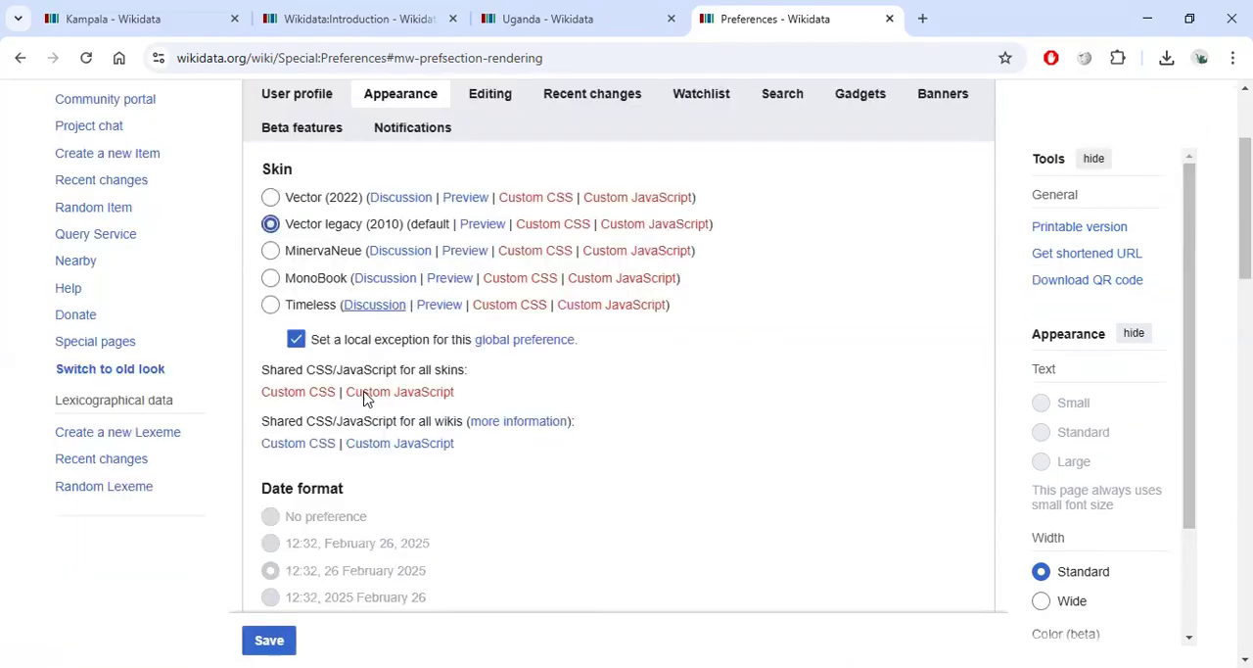
click(269, 469)
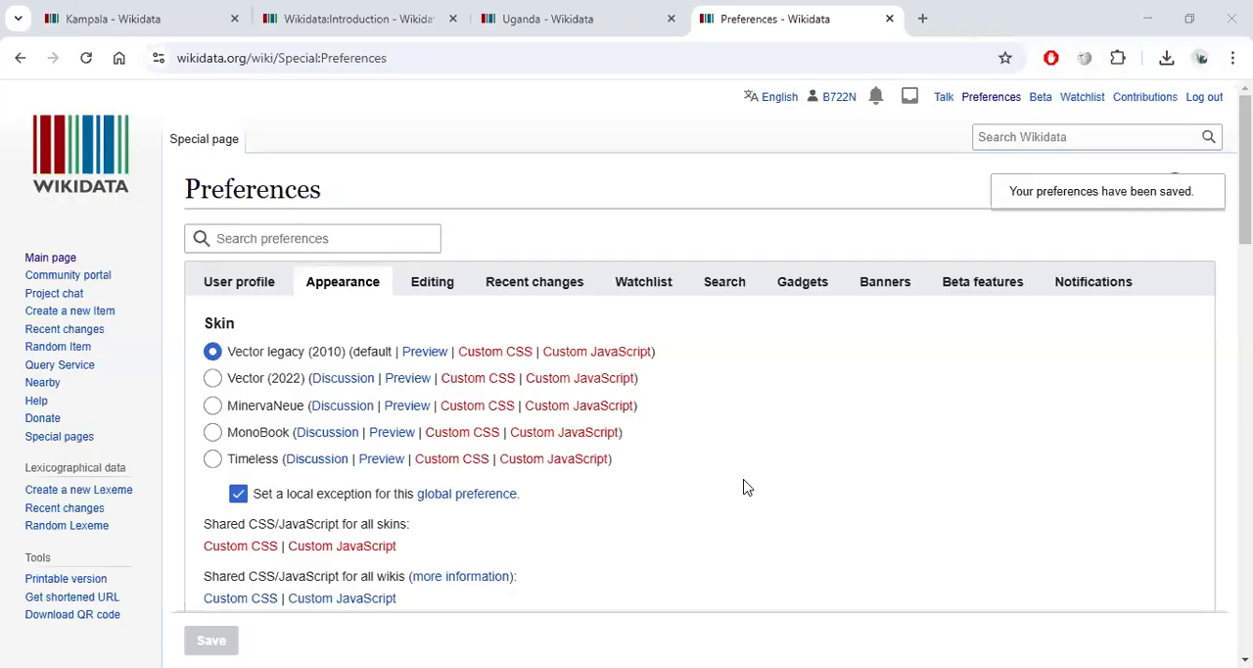
Switch the skin back to Vector (2022) and save the preferences.
click(214, 379)
click(211, 641)
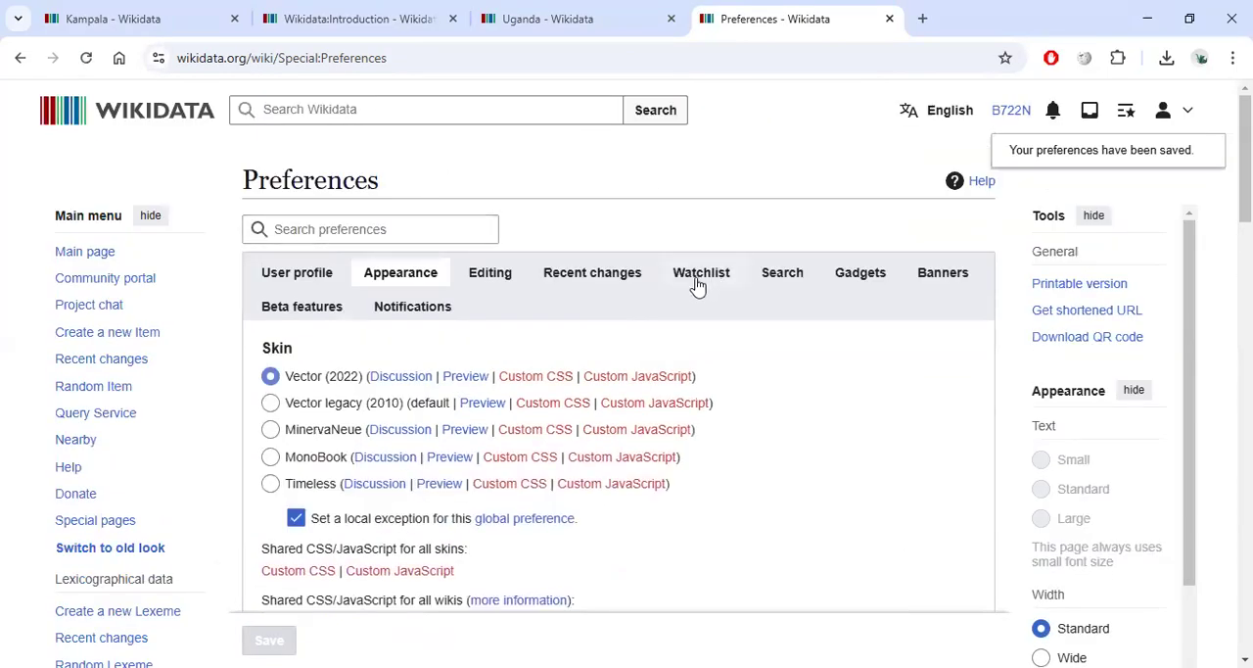
Open the Gadgets preferences and review the list of available gadgets.
click(863, 280)
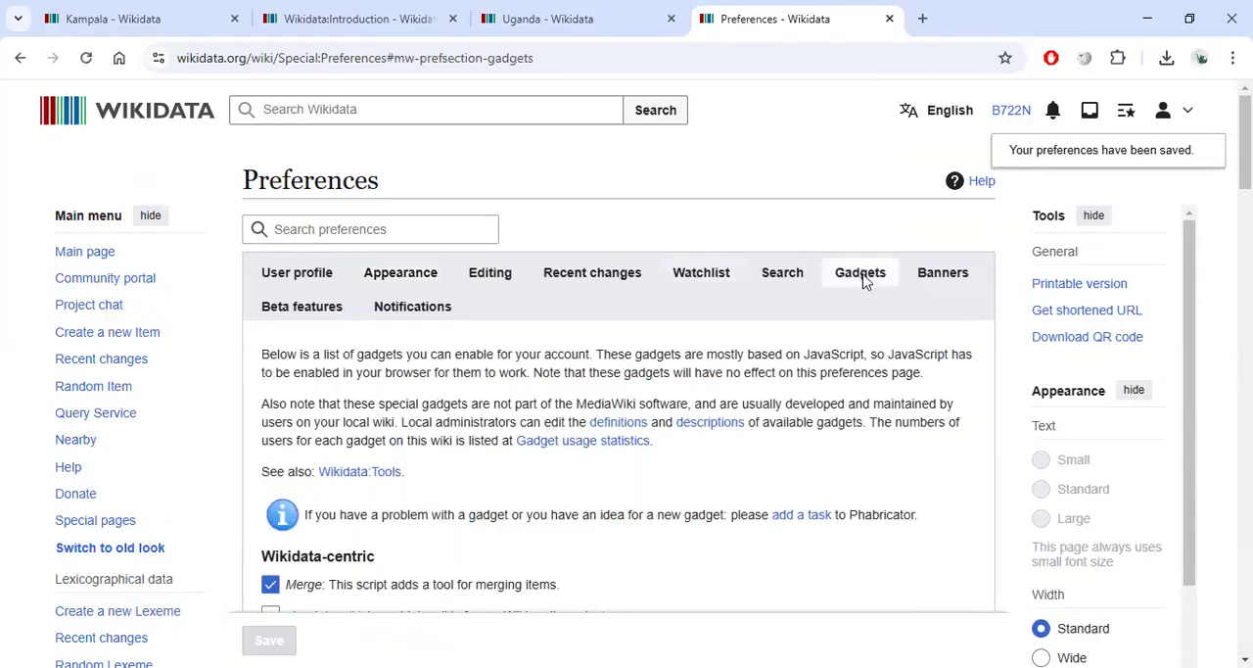
scroll(394, 262, down, 6)
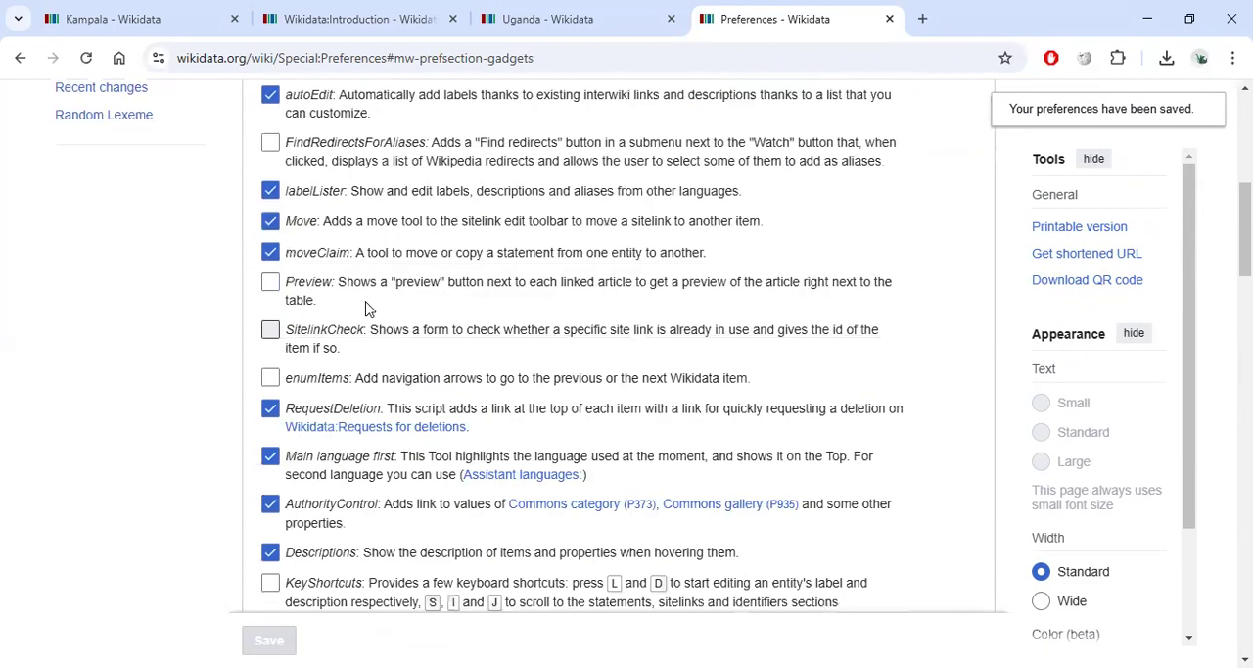
scroll(395, 262, down, 2)
scroll(343, 323, down, 3)
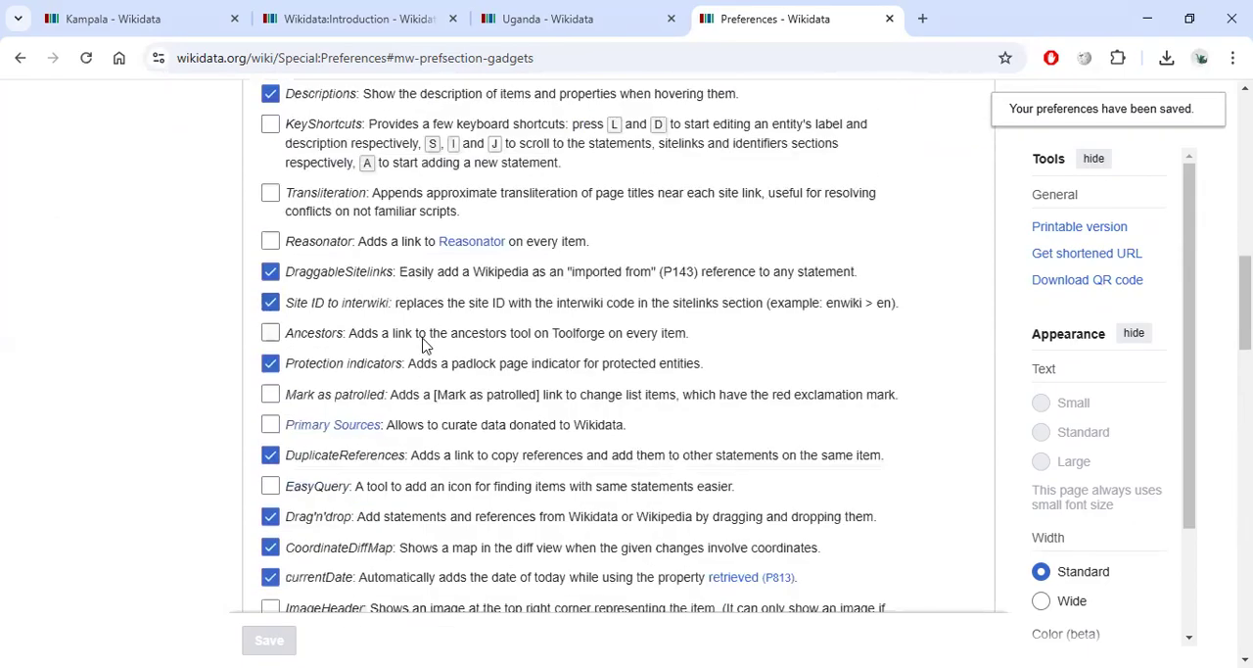
scroll(355, 346, down, 1)
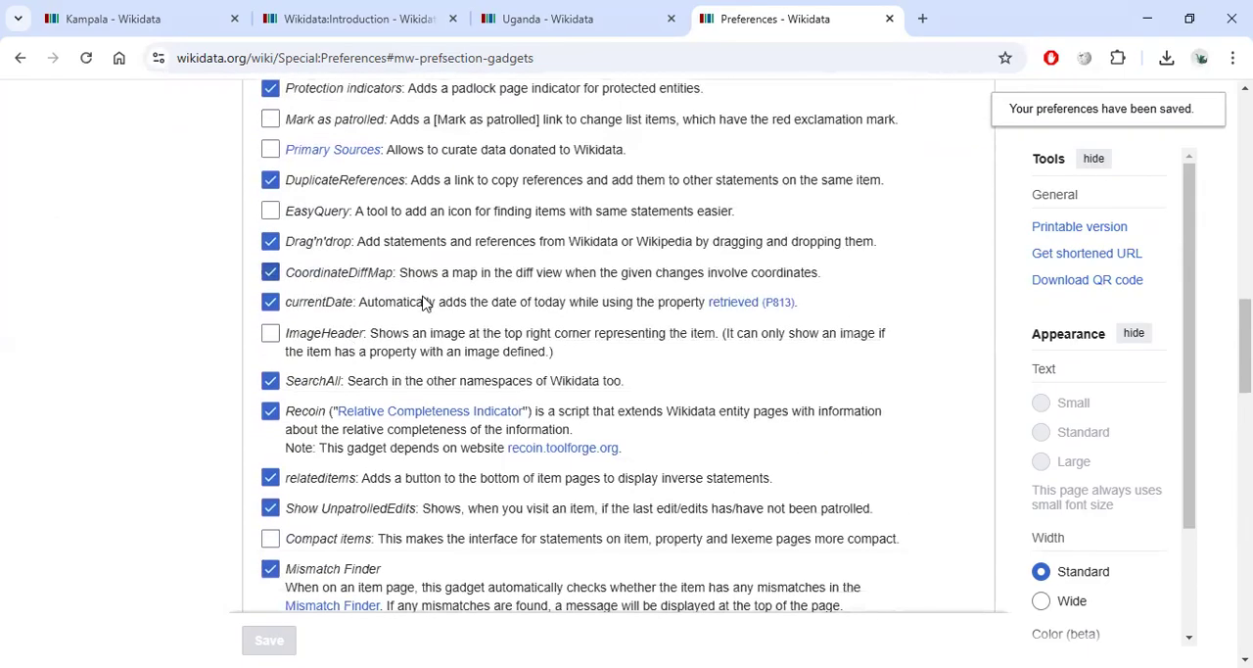
scroll(347, 291, down, 3)
scroll(344, 357, down, 3)
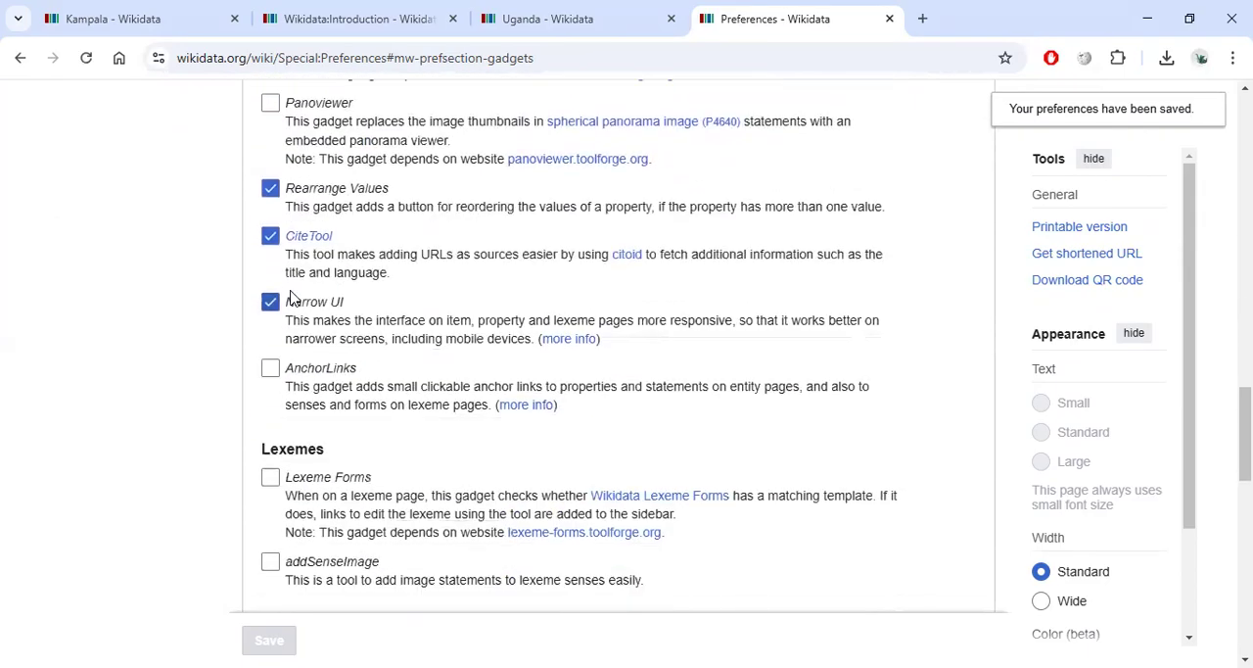
scroll(323, 313, down, 3)
scroll(321, 311, down, 5)
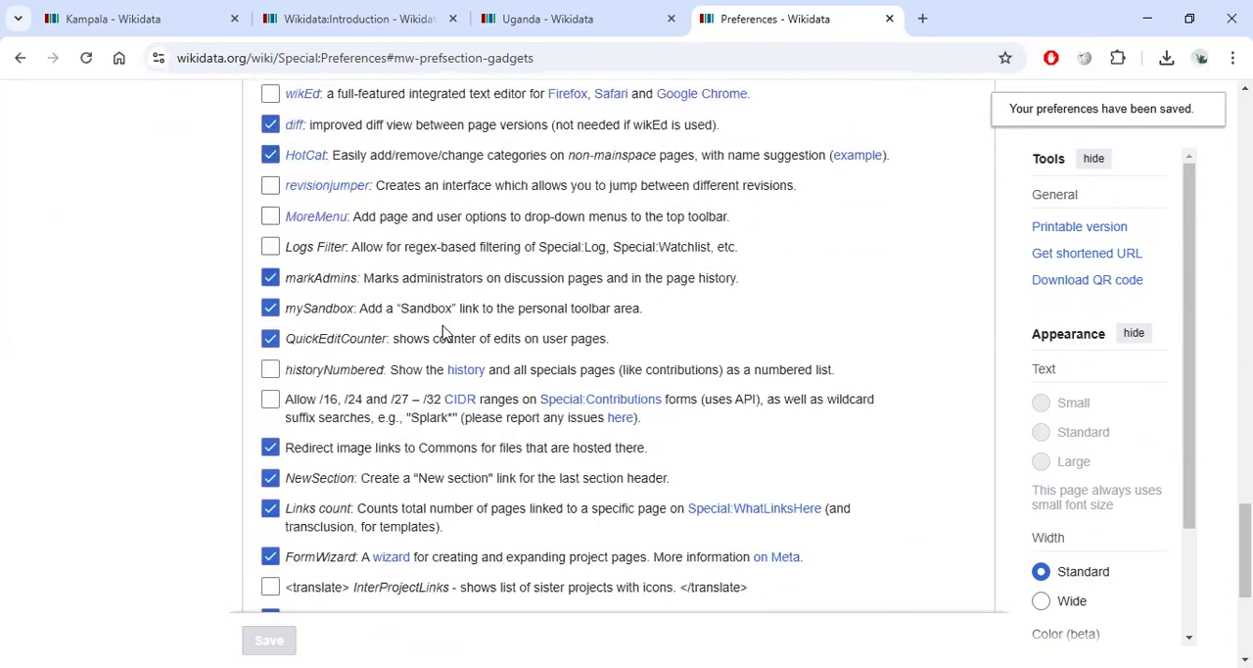
scroll(381, 459, down, 3)
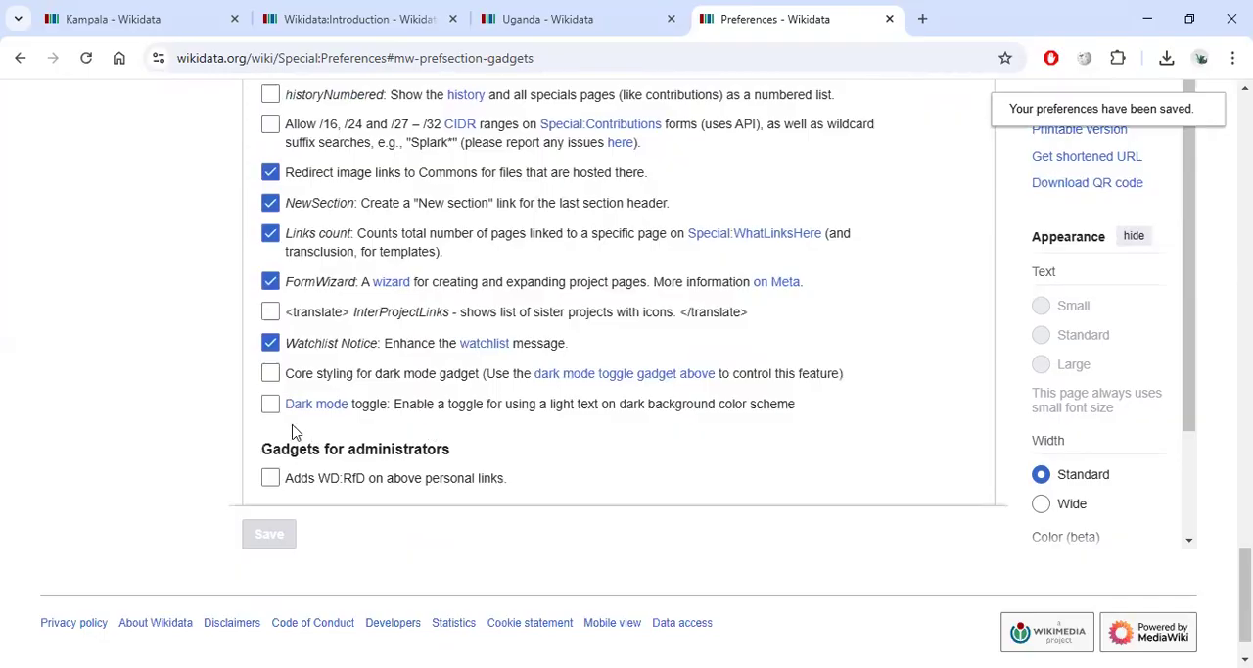
scroll(460, 384, up, 15)
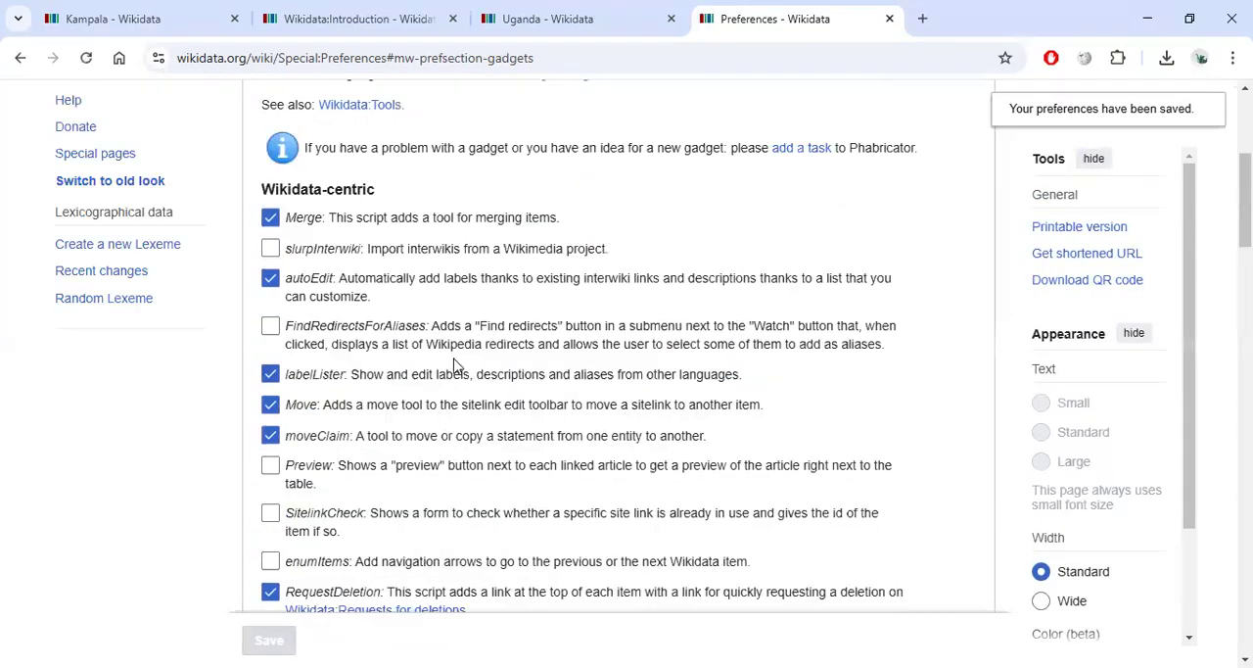
Open the Beta features preferences and review the listed beta features.
scroll(460, 370, up, 4)
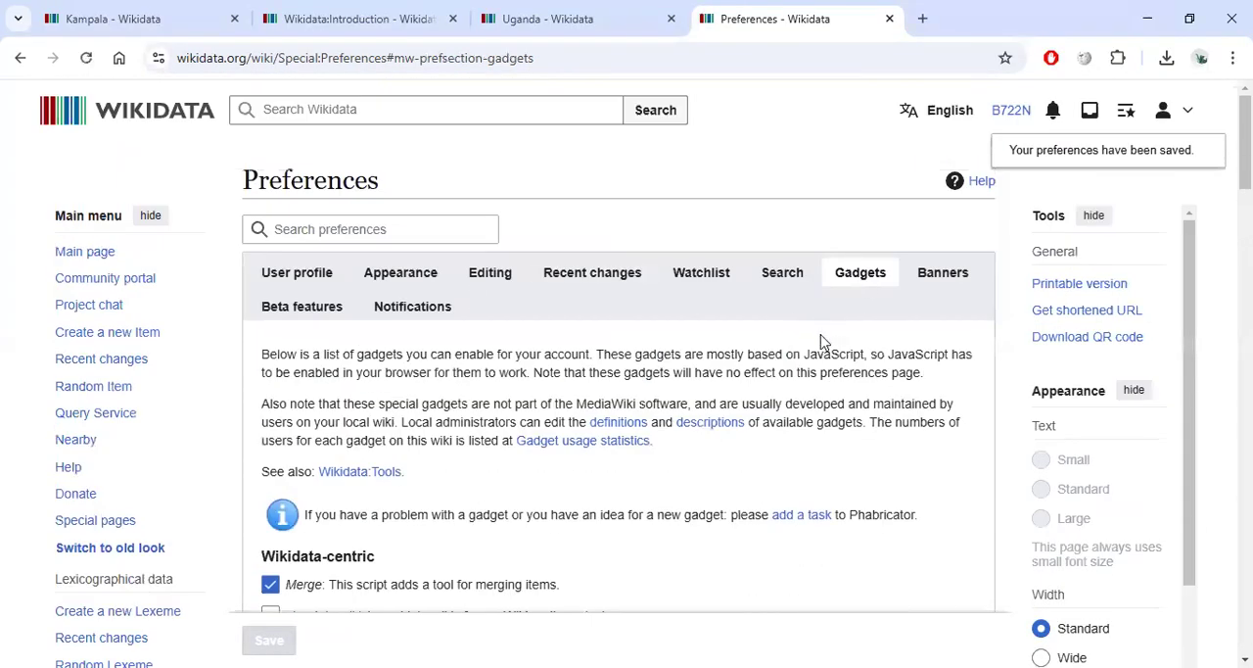
click(312, 308)
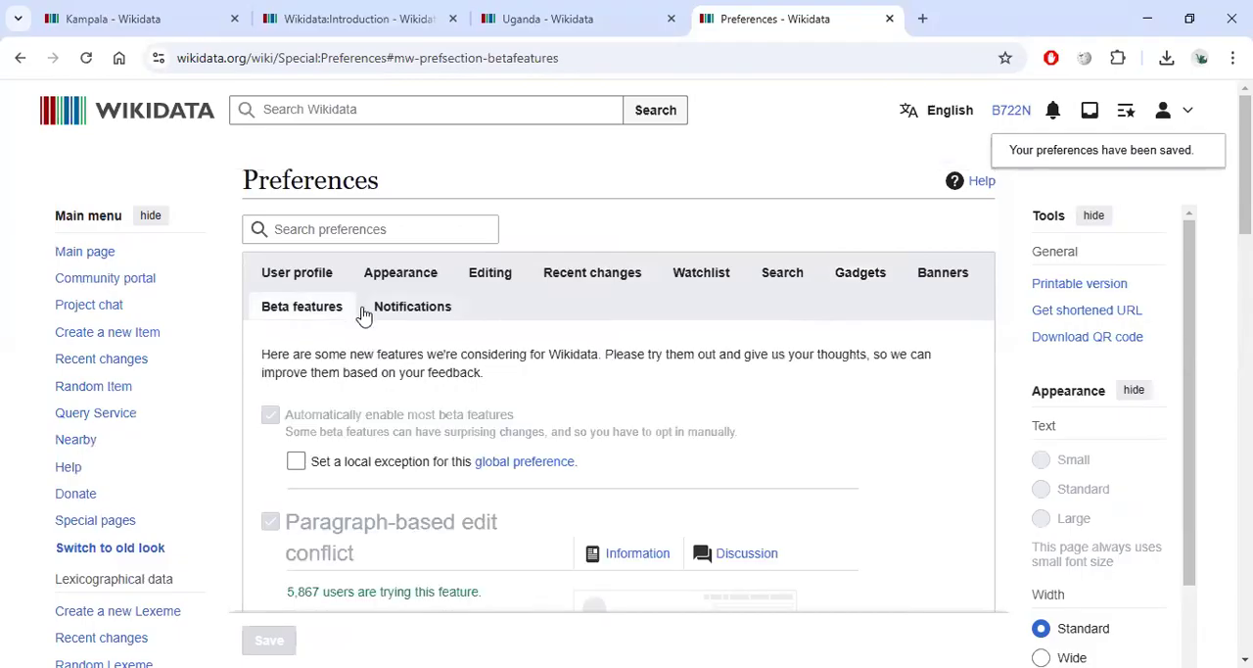
scroll(363, 317, down, 3)
click(297, 186)
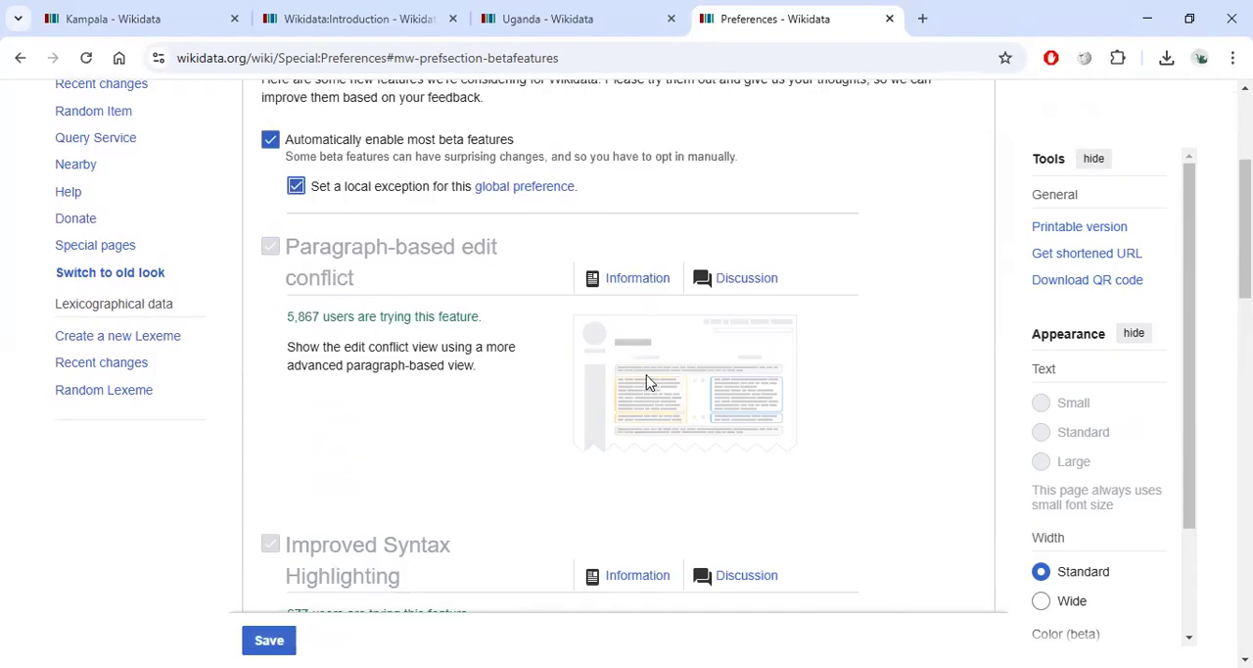
scroll(679, 518, down, 6)
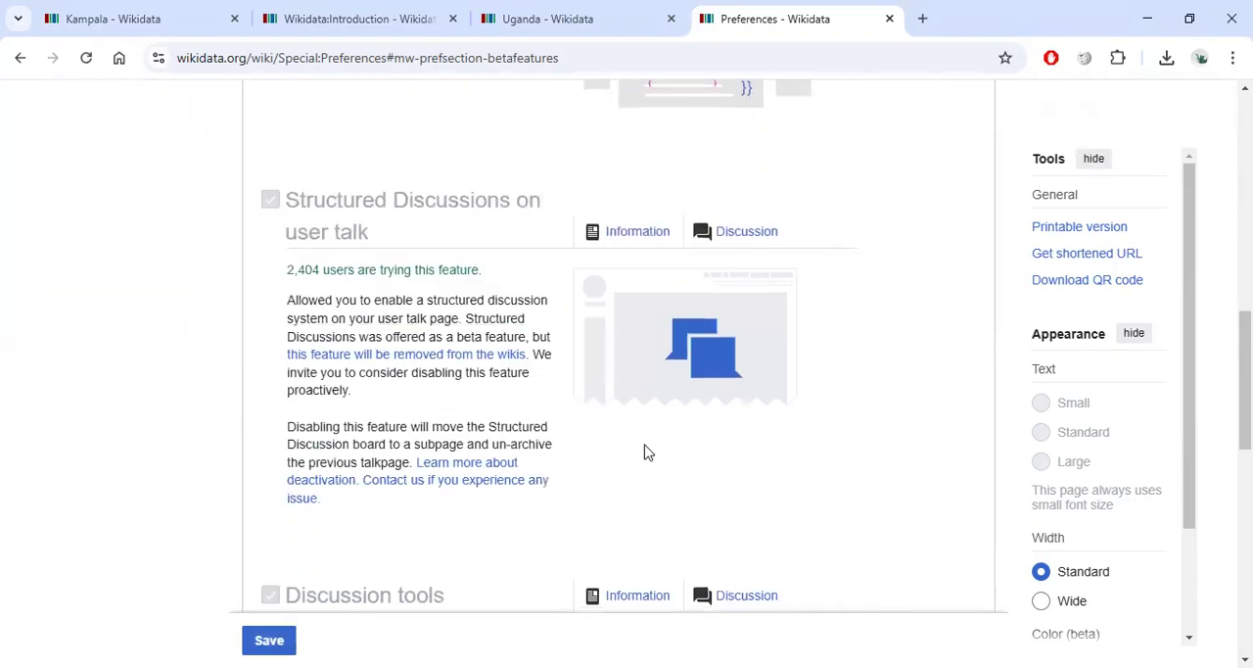
scroll(549, 438, down, 3)
scroll(636, 392, down, 2)
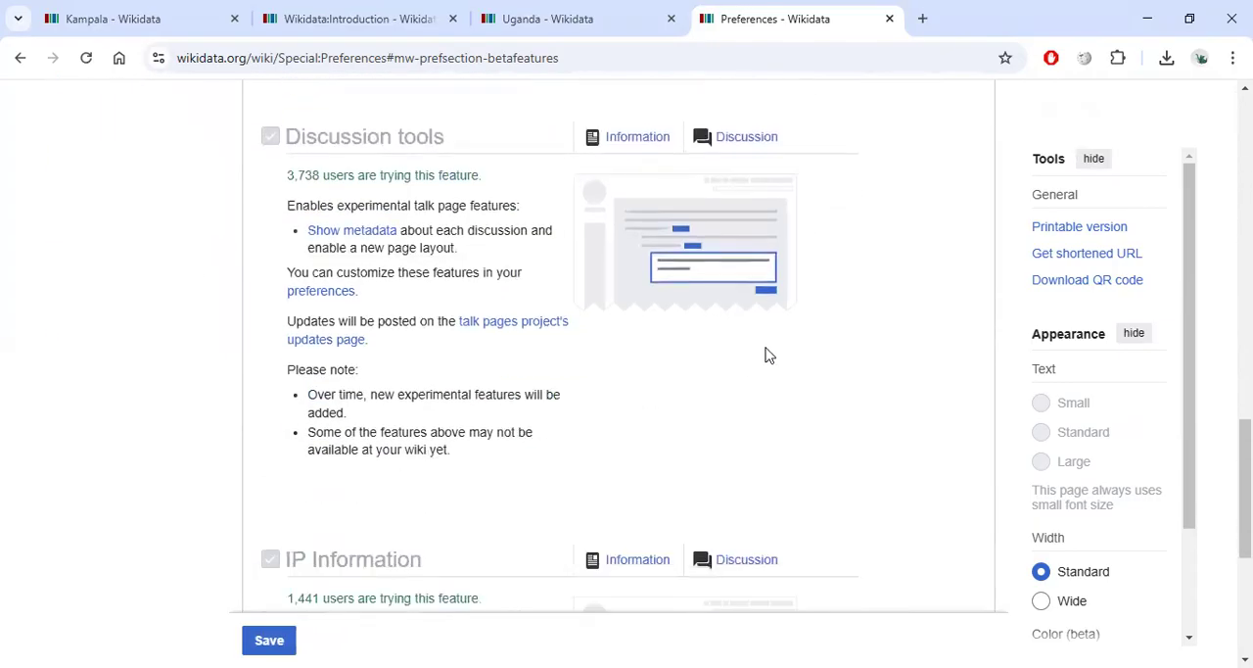
scroll(479, 397, up, 15)
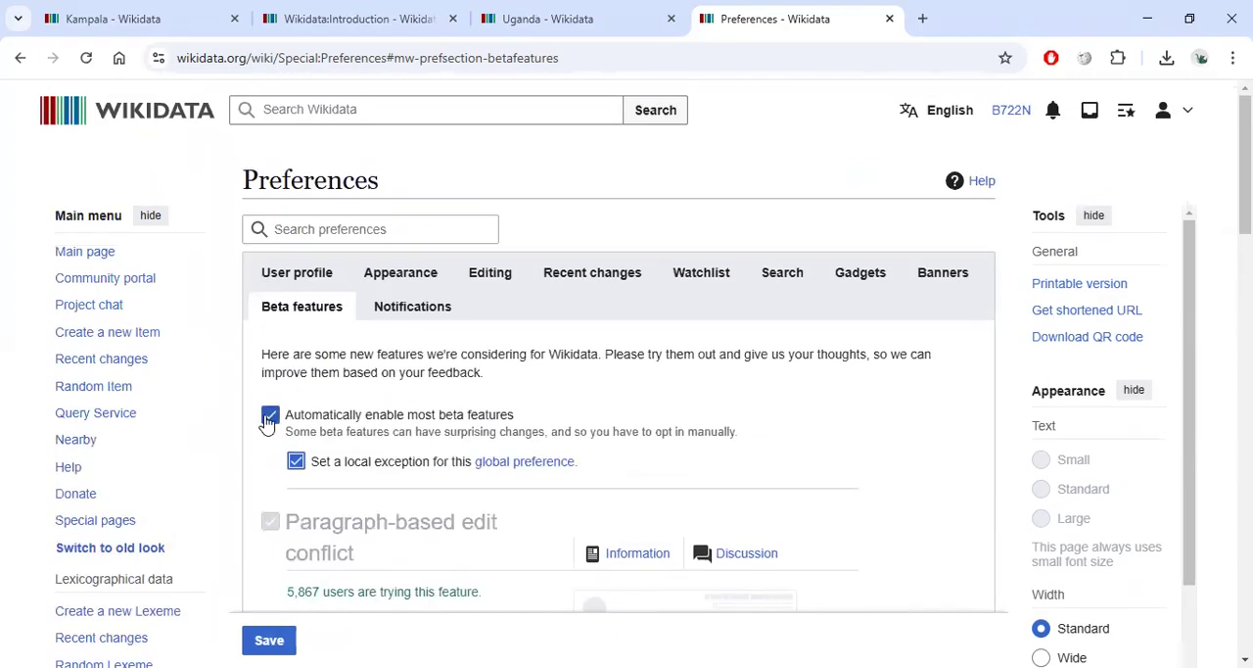
Clear the automatic beta features option and its local exception checkbox.
click(271, 416)
click(298, 464)
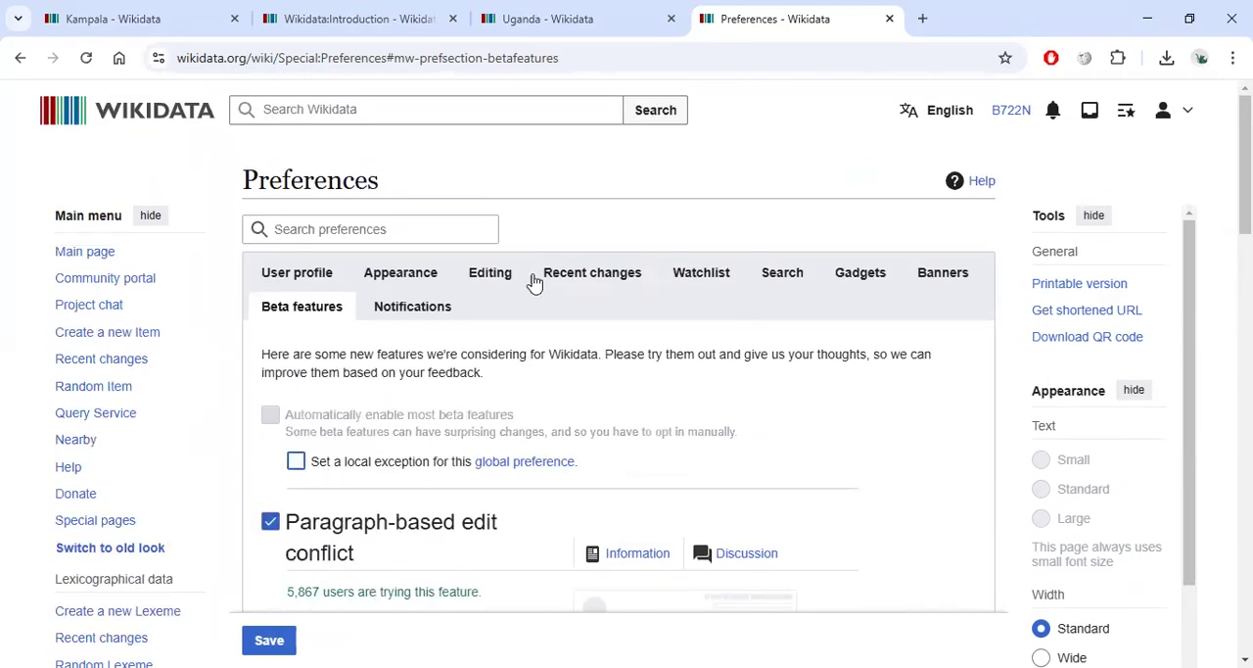
Close the Preferences tab, leaving the page without saving the changes.
click(322, 277)
click(623, 18)
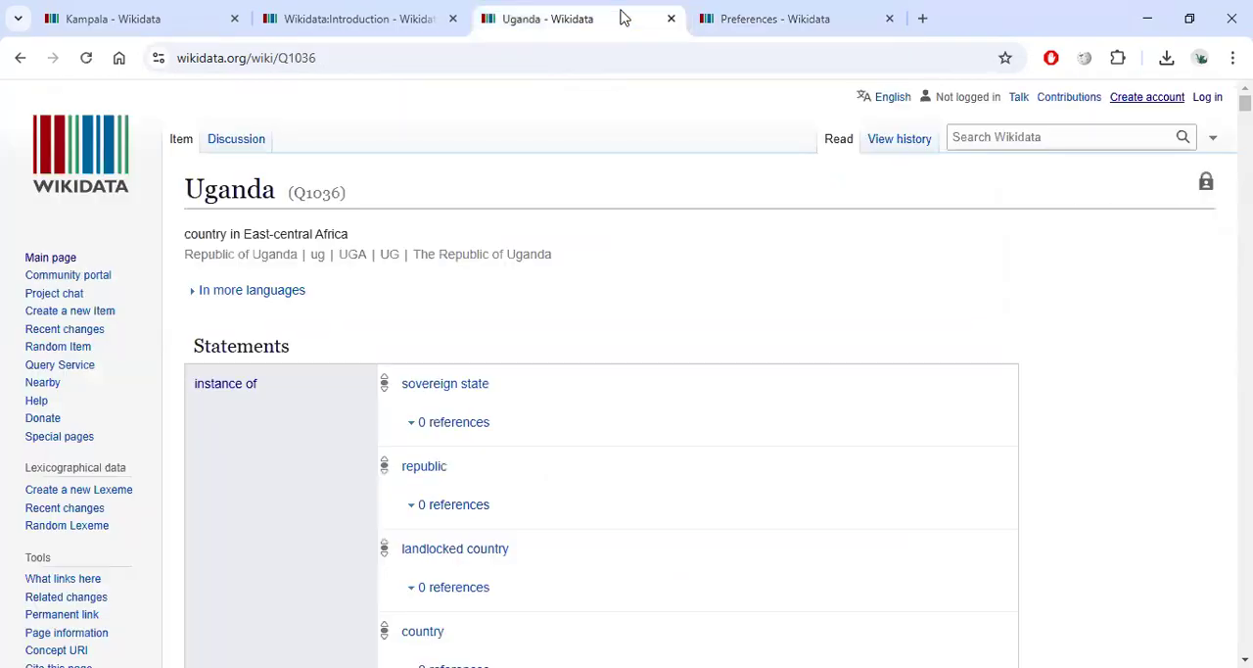
click(888, 18)
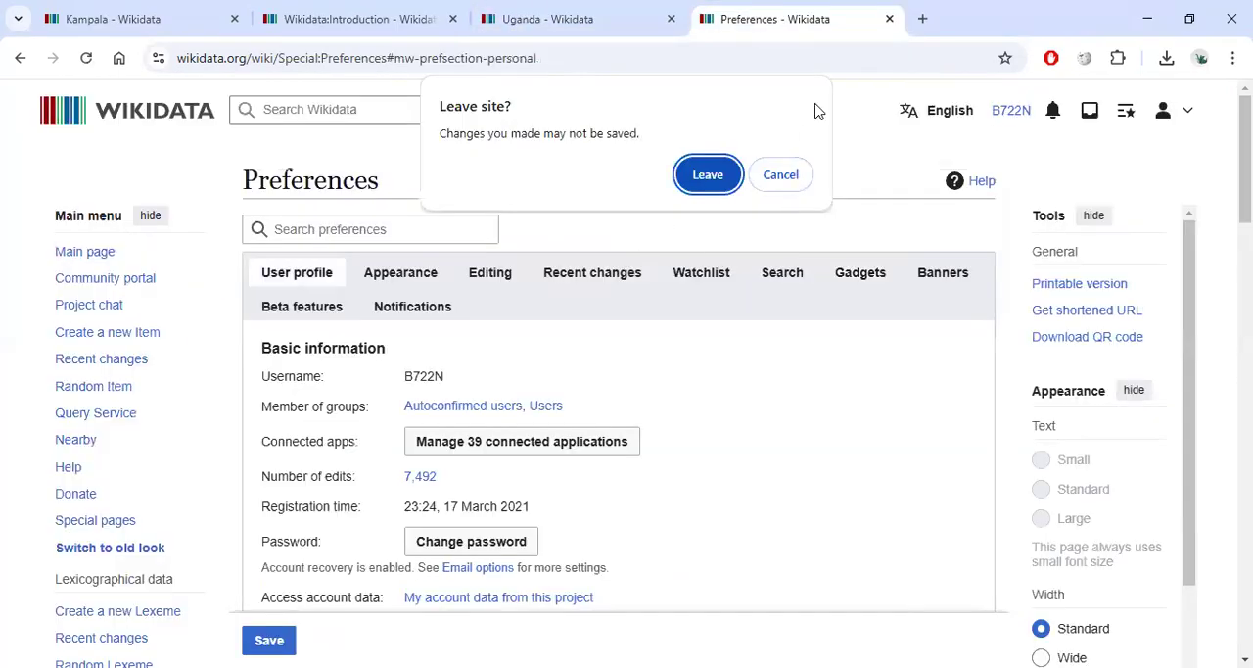
click(716, 176)
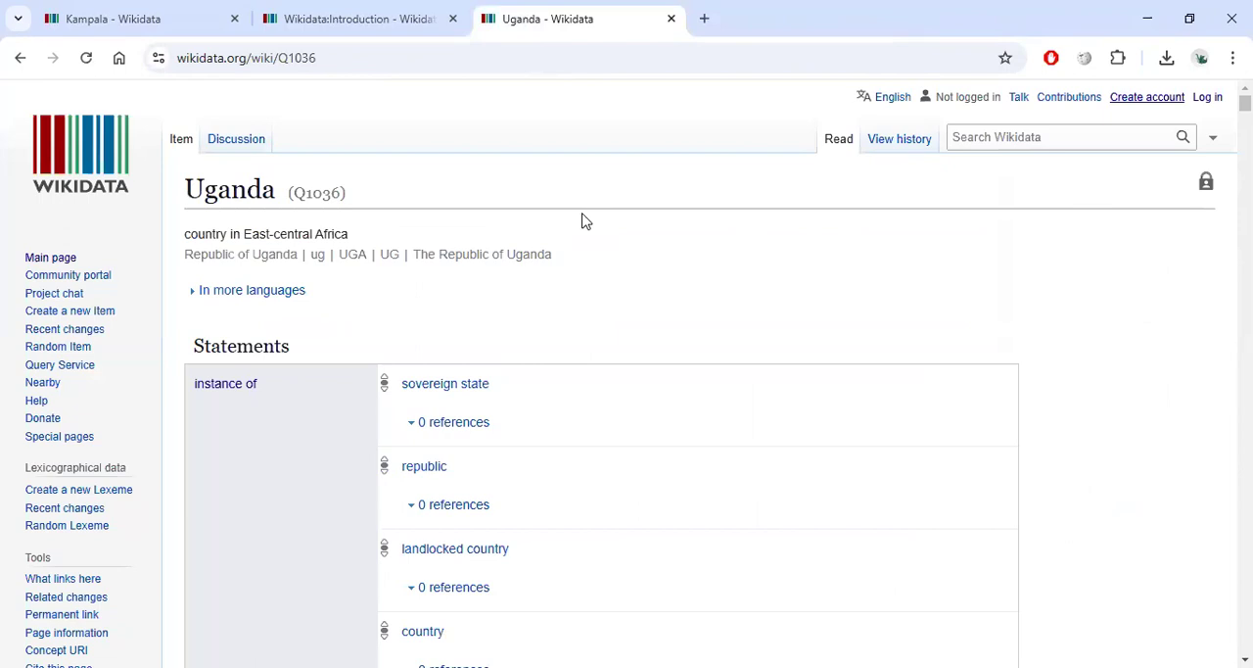
Switch to the Introduction tab and open the Wikidata item diagram in the media viewer.
click(299, 19)
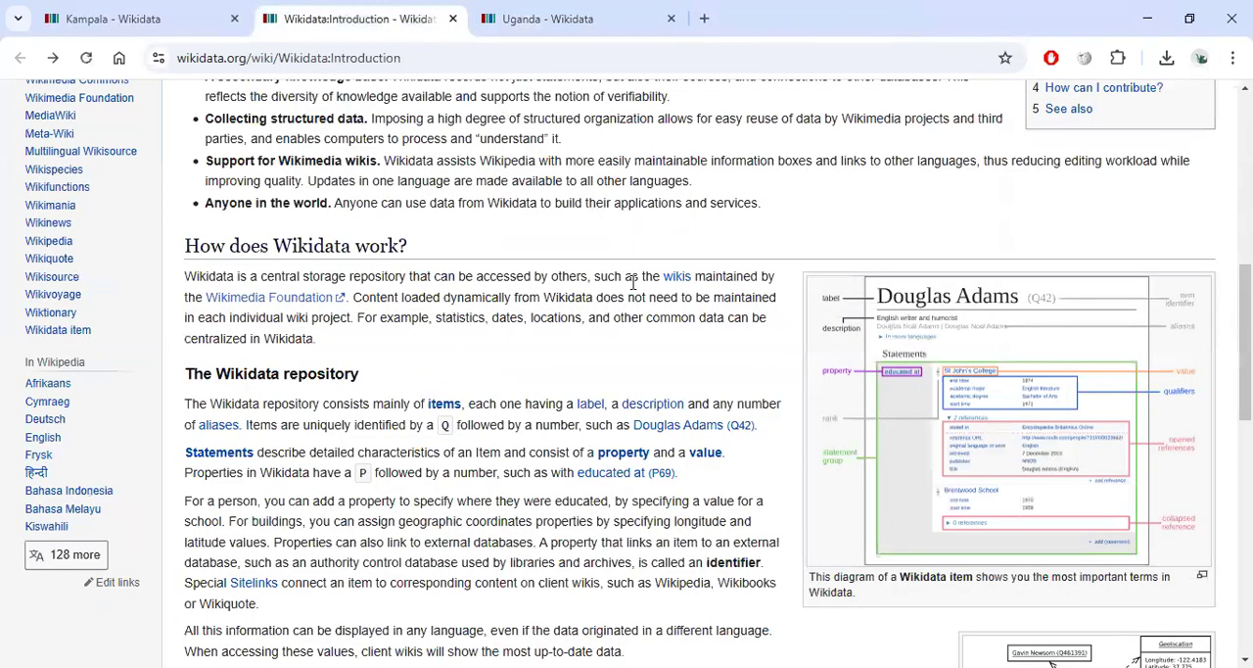
click(912, 361)
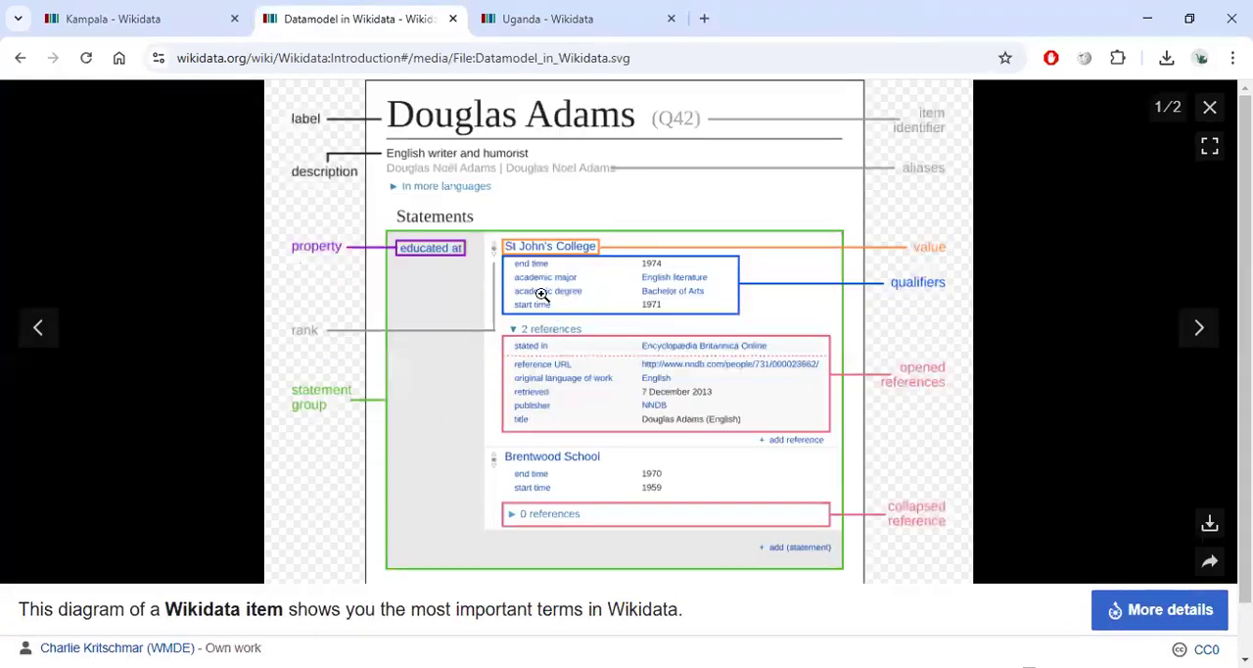
Go from the Kampala tab to the Wikidata main page and open the Introduction page.
click(180, 22)
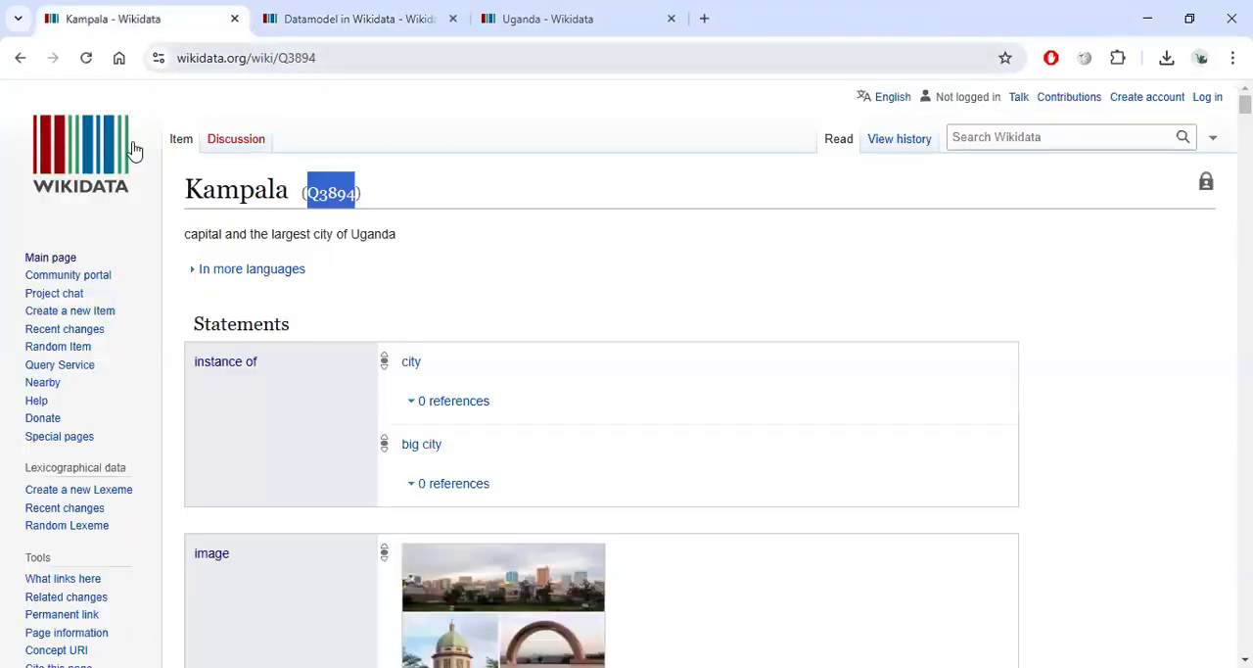
click(123, 133)
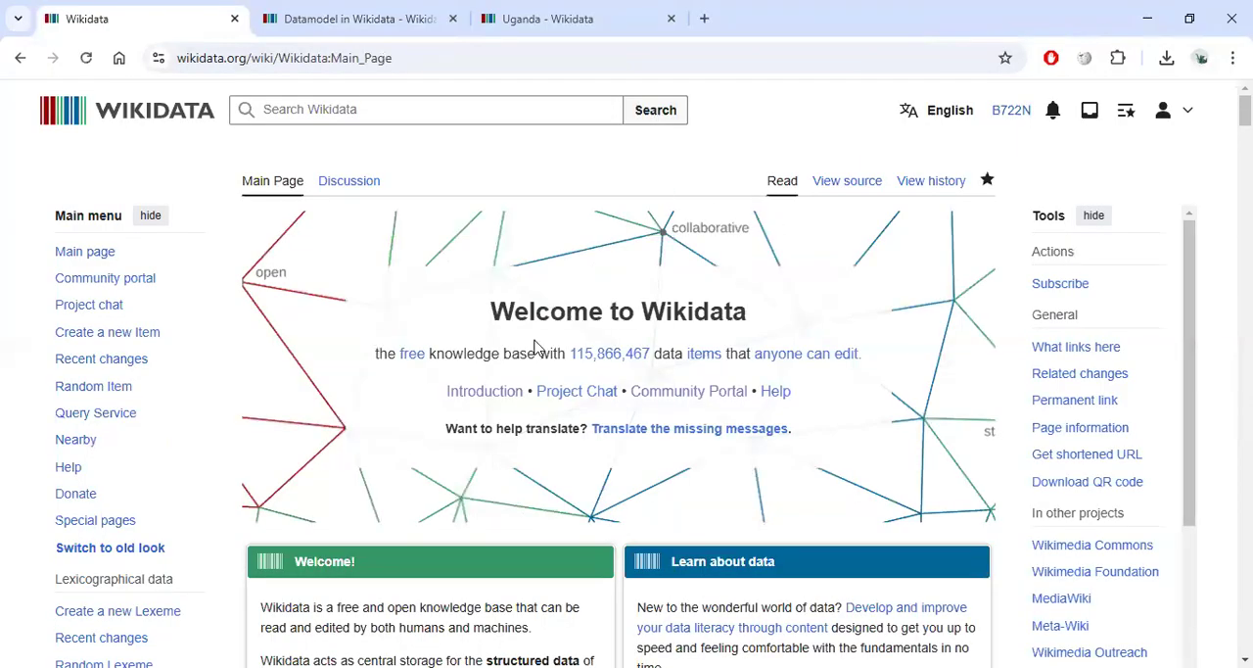
right_click(490, 394)
click(451, 395)
click(455, 397)
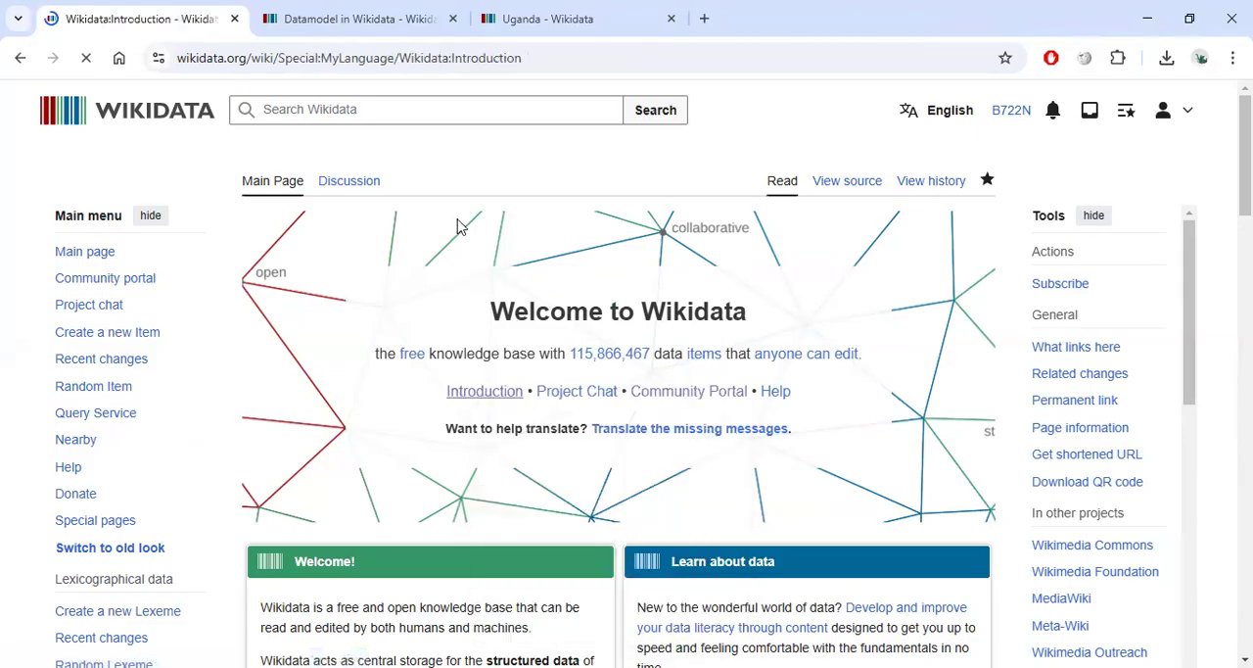
Open the Wikidata item diagram from the Introduction page and close the duplicate diagram tab.
scroll(674, 470, down, 4)
scroll(619, 446, up, 4)
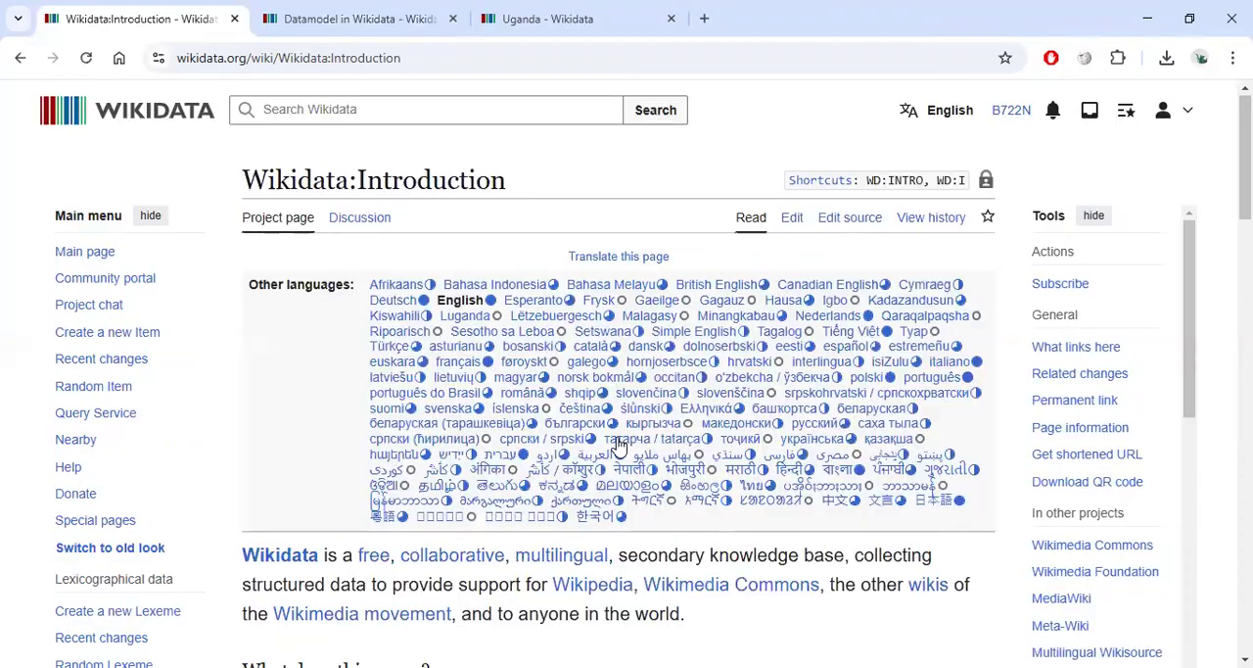
scroll(619, 447, down, 5)
click(734, 338)
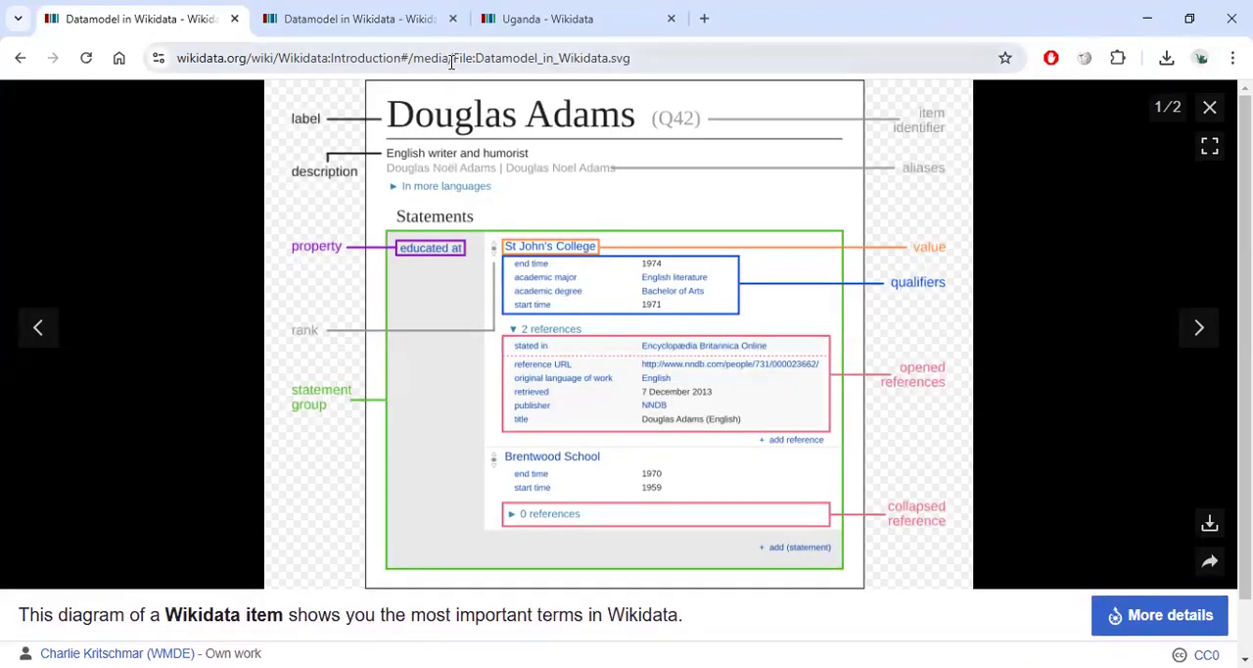
click(452, 18)
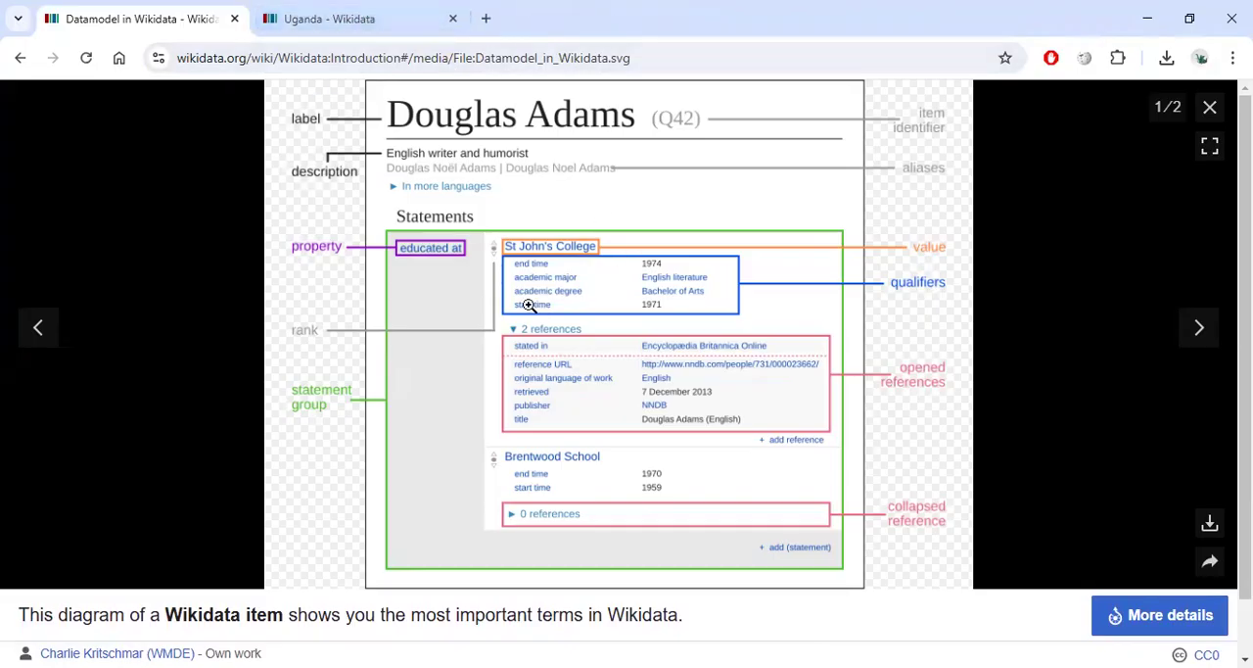
Switch to the Uganda item and examine its label, identifier, description and statements.
click(378, 18)
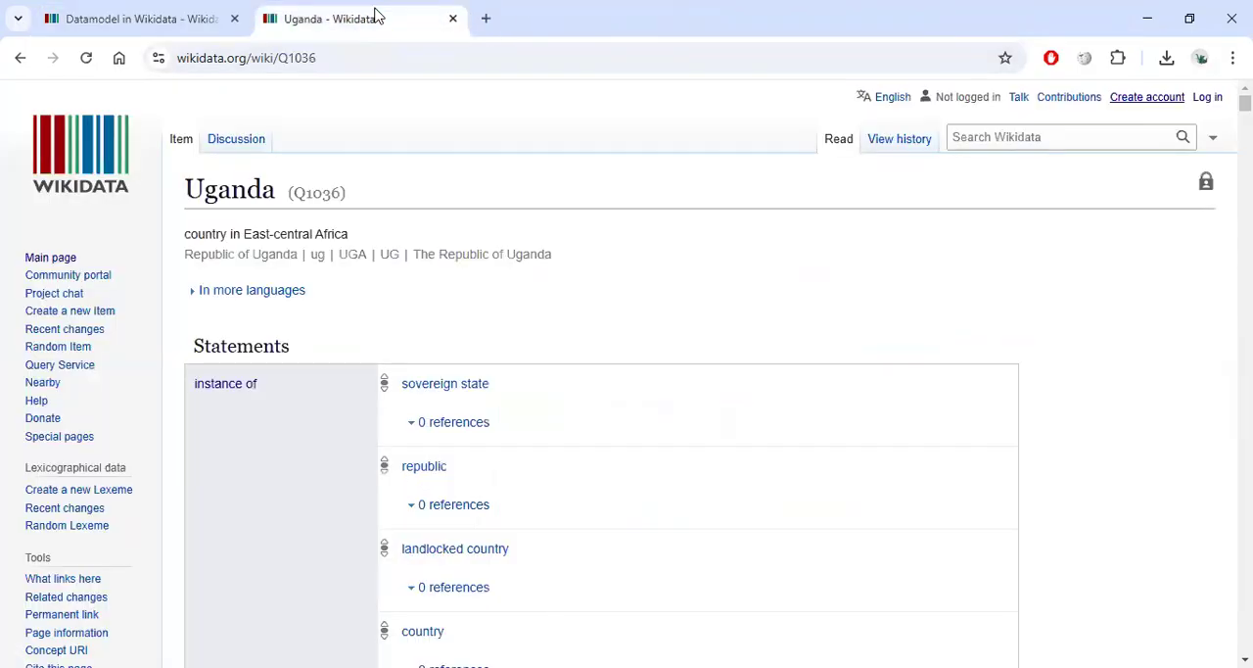
double_click(251, 190)
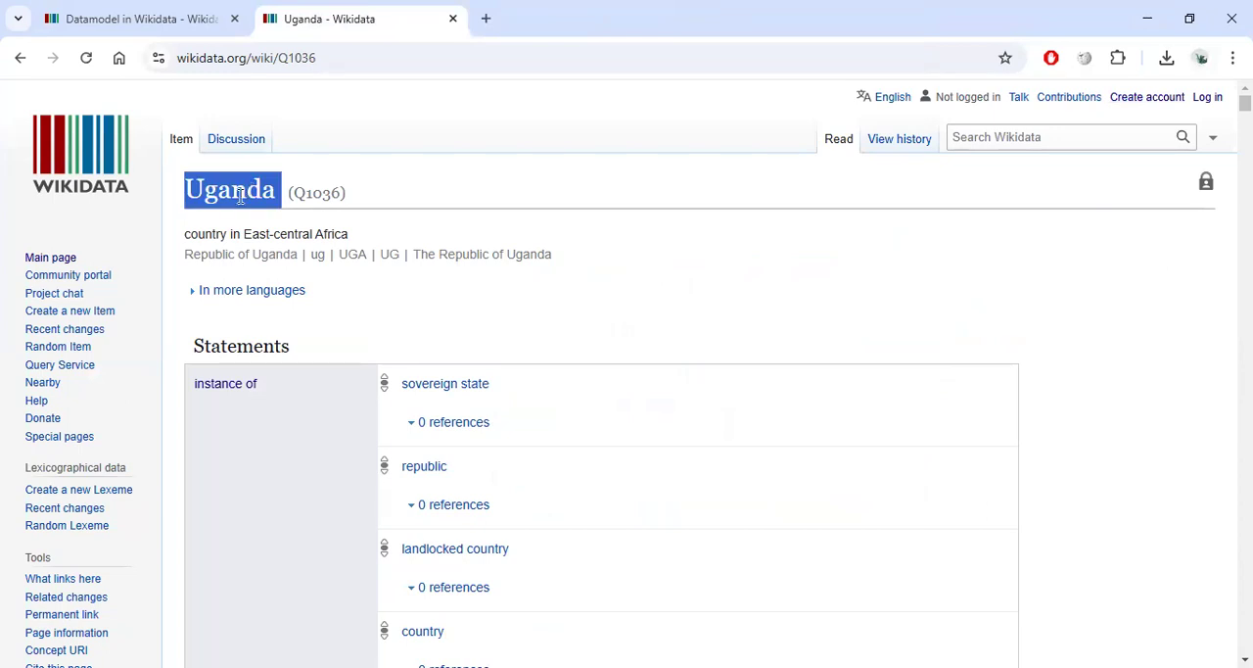
click(244, 195)
double_click(328, 196)
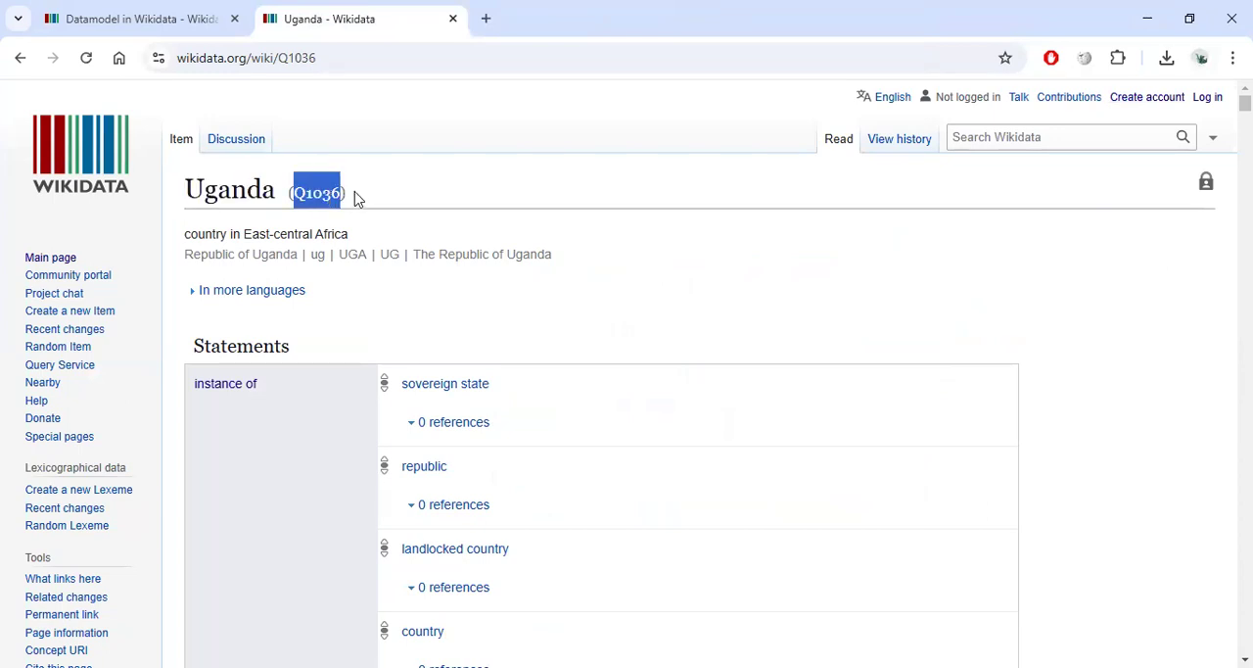
drag(360, 235, 192, 240)
scroll(375, 283, down, 3)
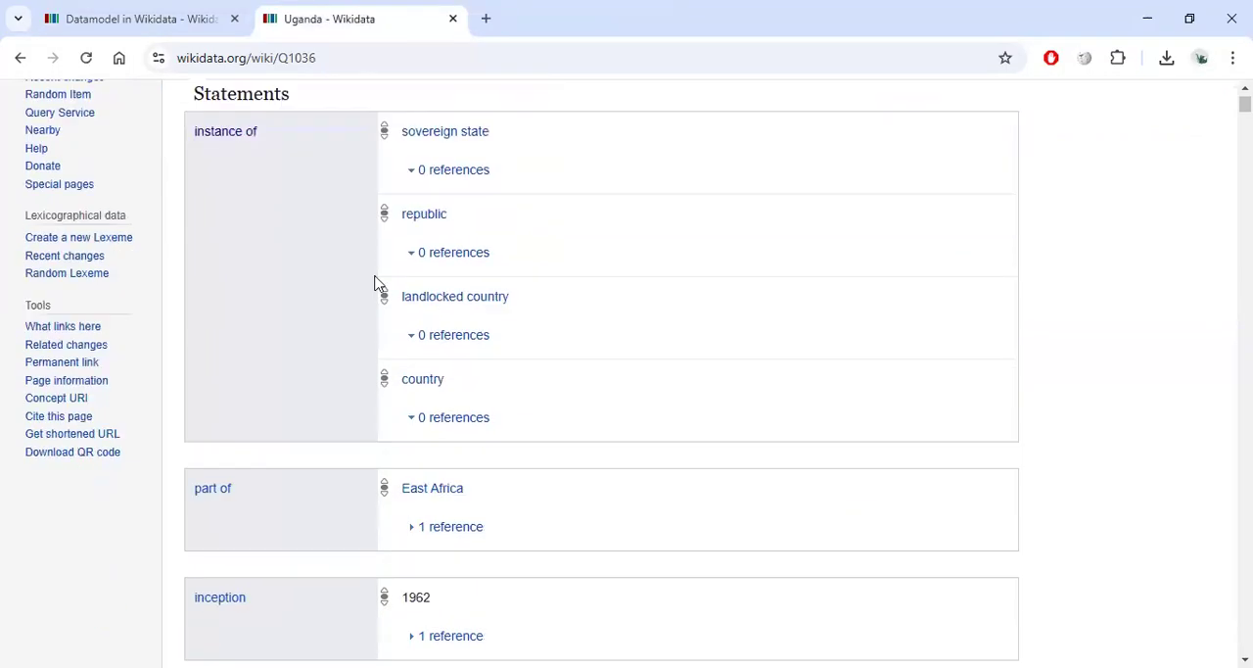
scroll(383, 191, down, 20)
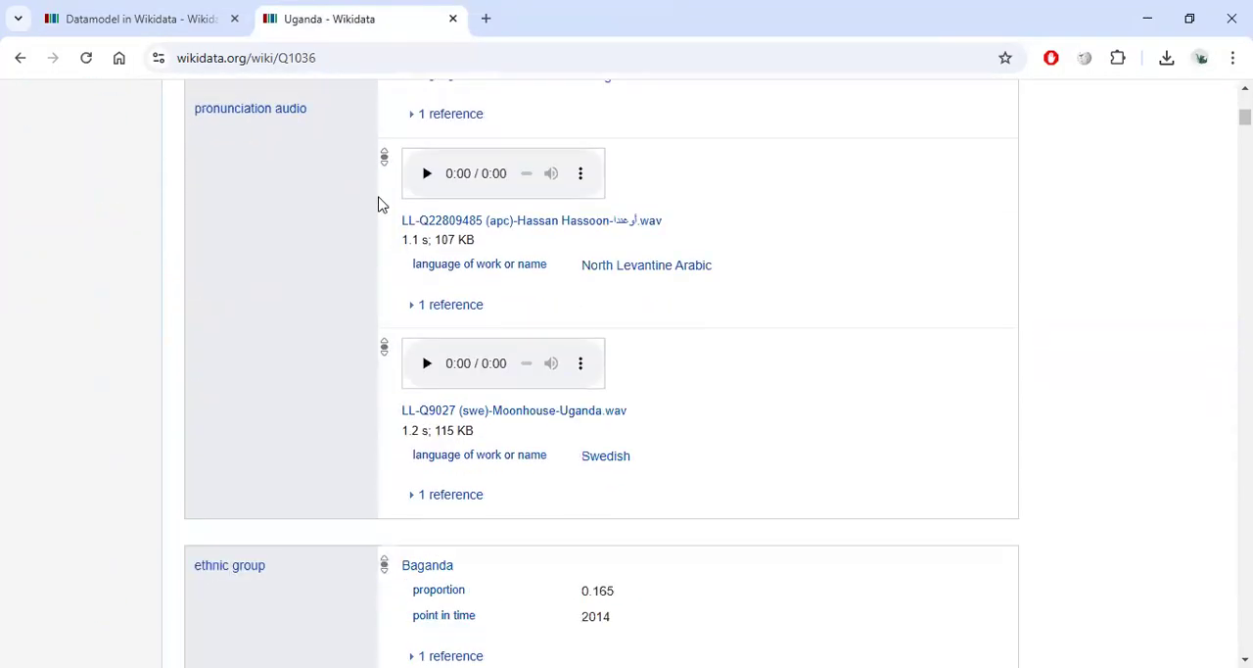
scroll(329, 365, up, 20)
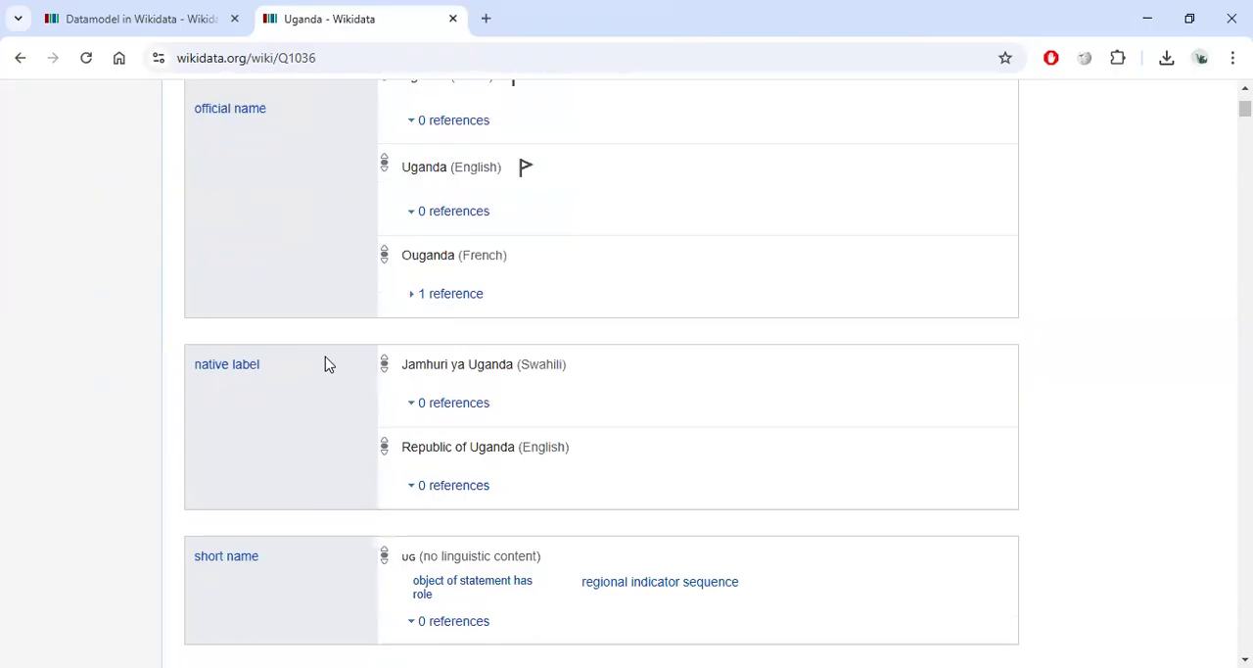
scroll(329, 365, up, 1)
click(534, 206)
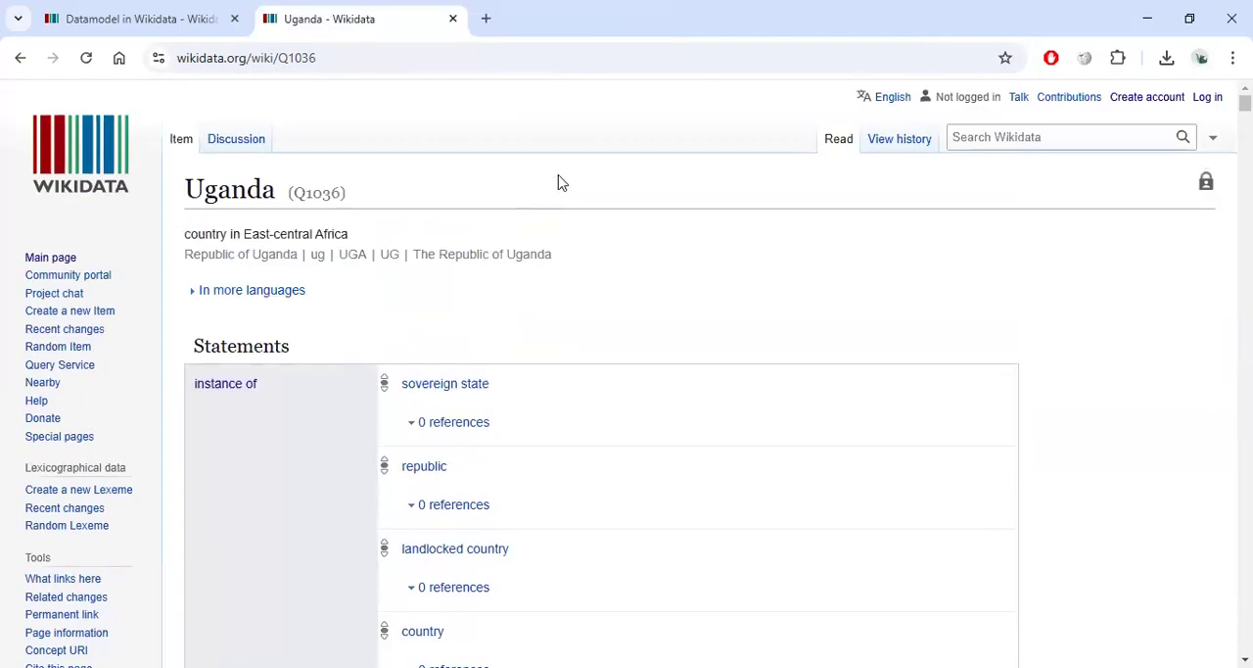
Log in to Wikidata from the Uganda item page.
click(1203, 103)
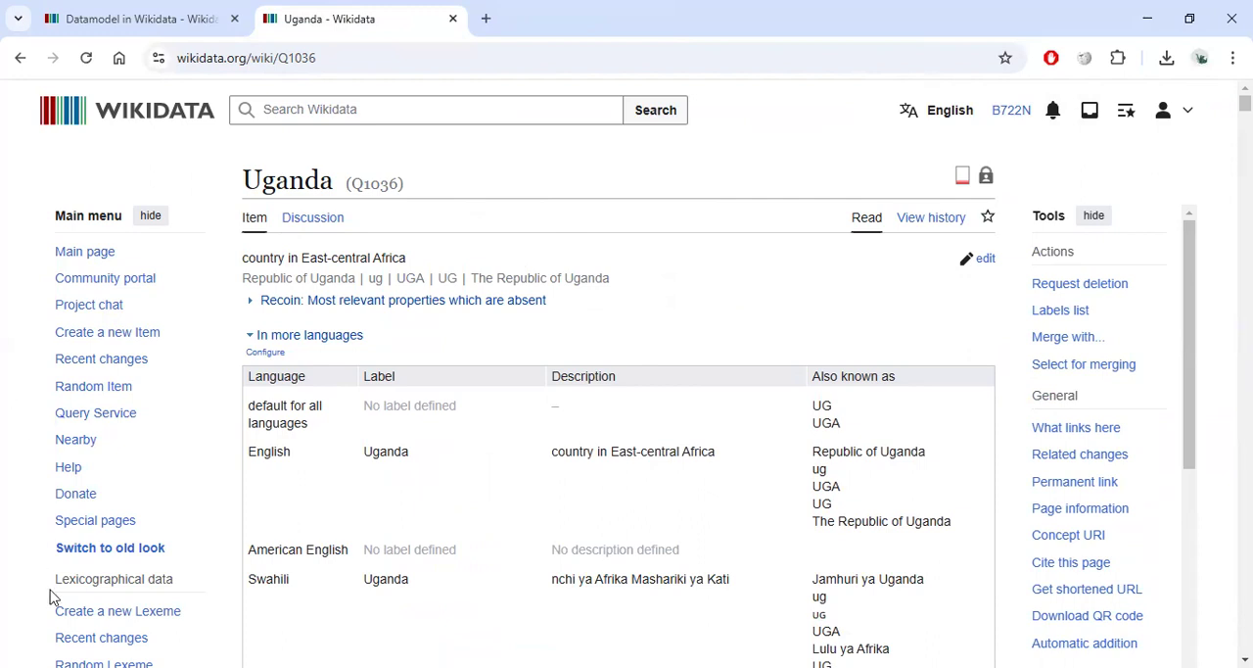
mouse_move(178, 338)
mouse_down()
mouse_move(63, 321)
mouse_move(137, 345)
mouse_move(183, 340)
mouse_up()
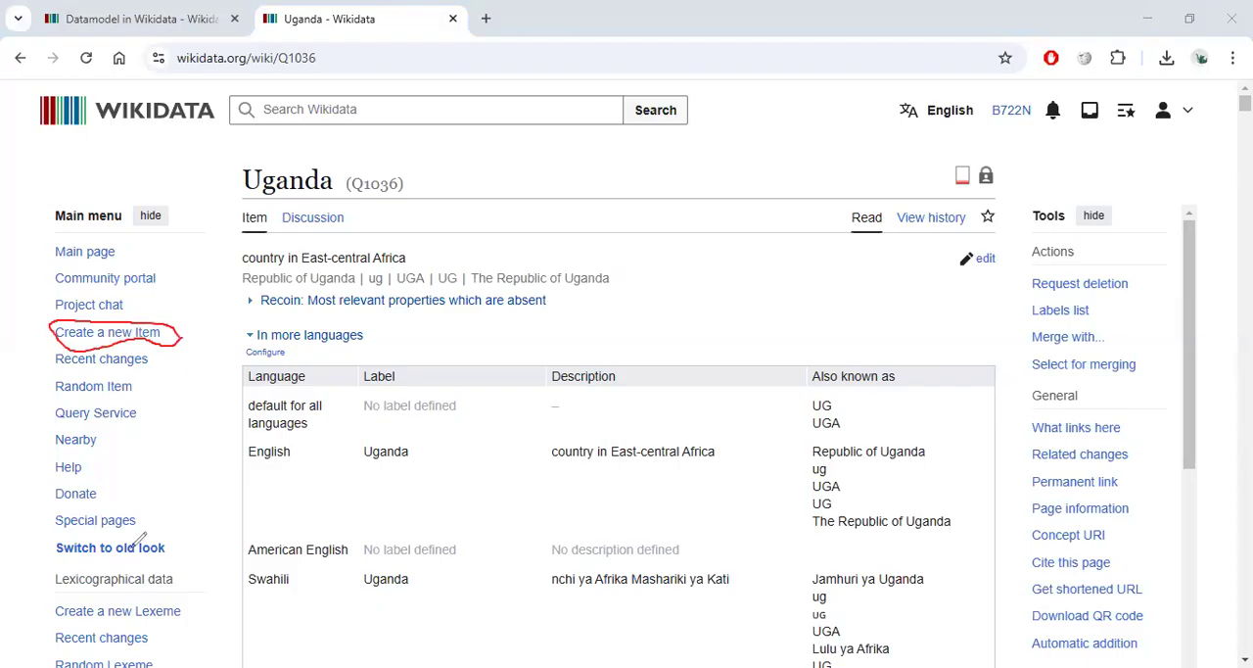
key(ctrl+z)
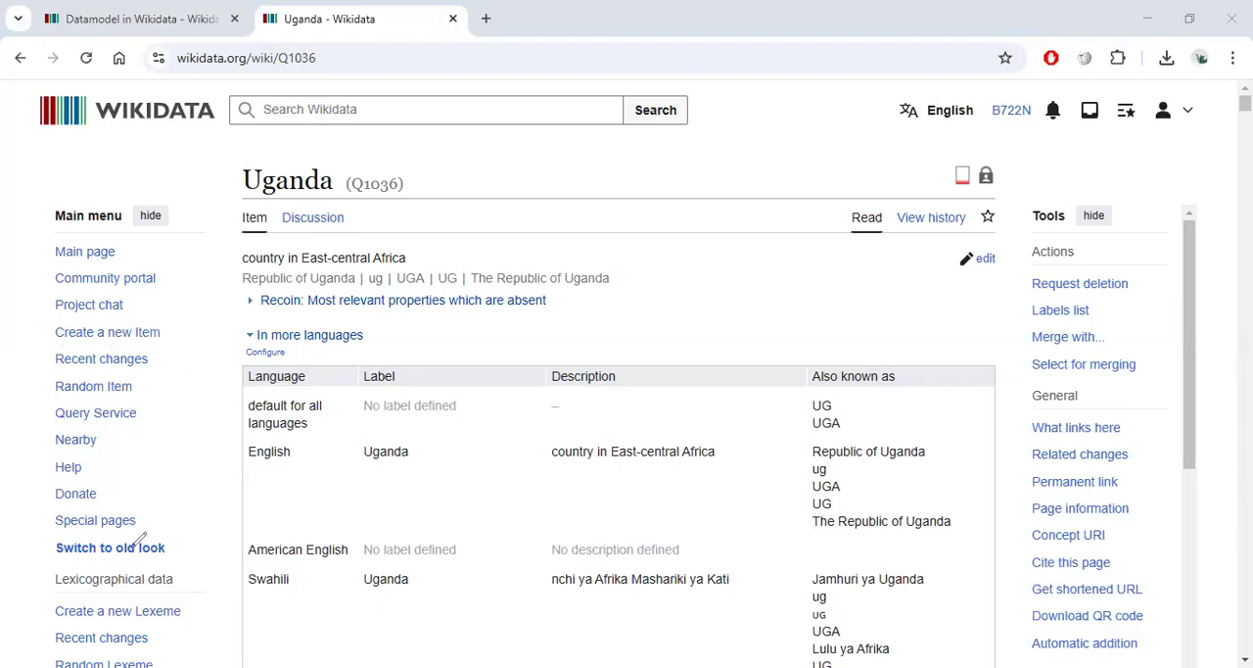
Open Create a new Item in a new tab and view the item creation form.
middle_click(106, 337)
click(573, 18)
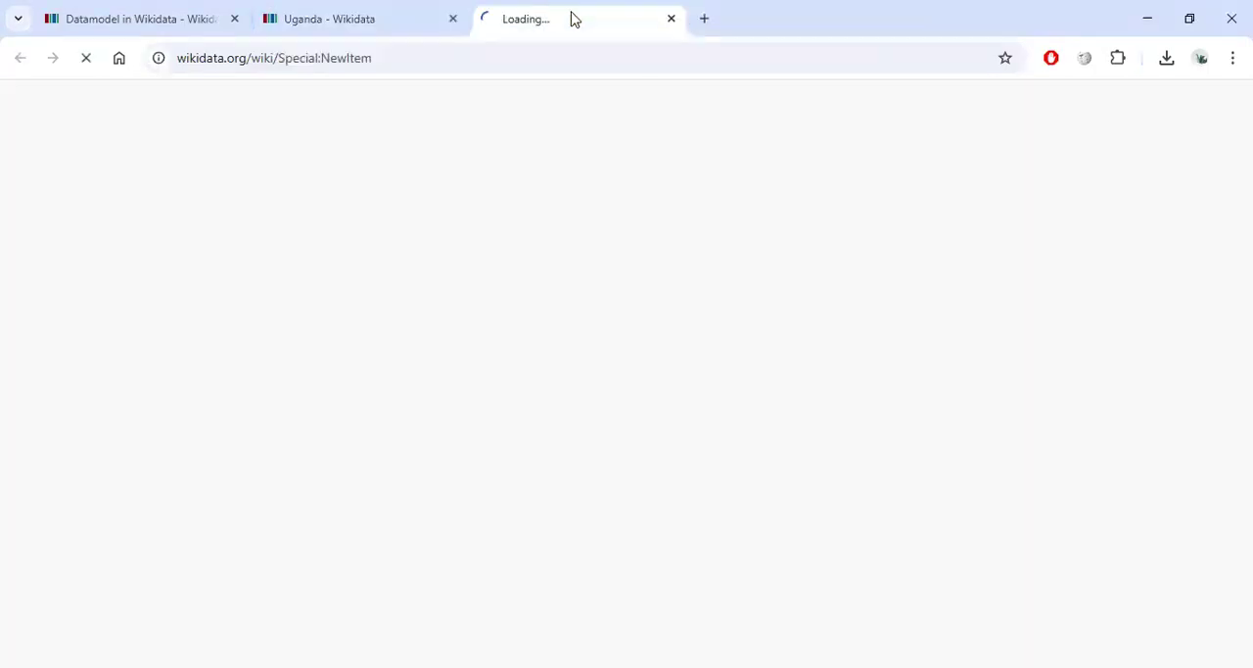
scroll(442, 321, down, 4)
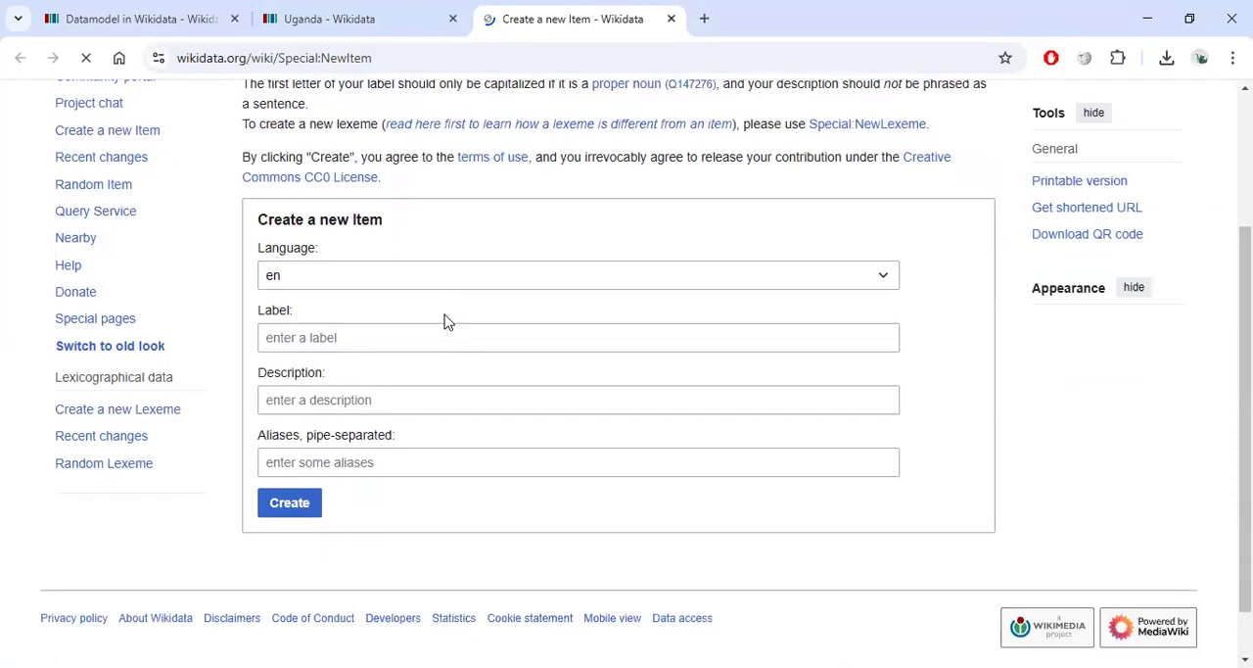
scroll(470, 330, up, 2)
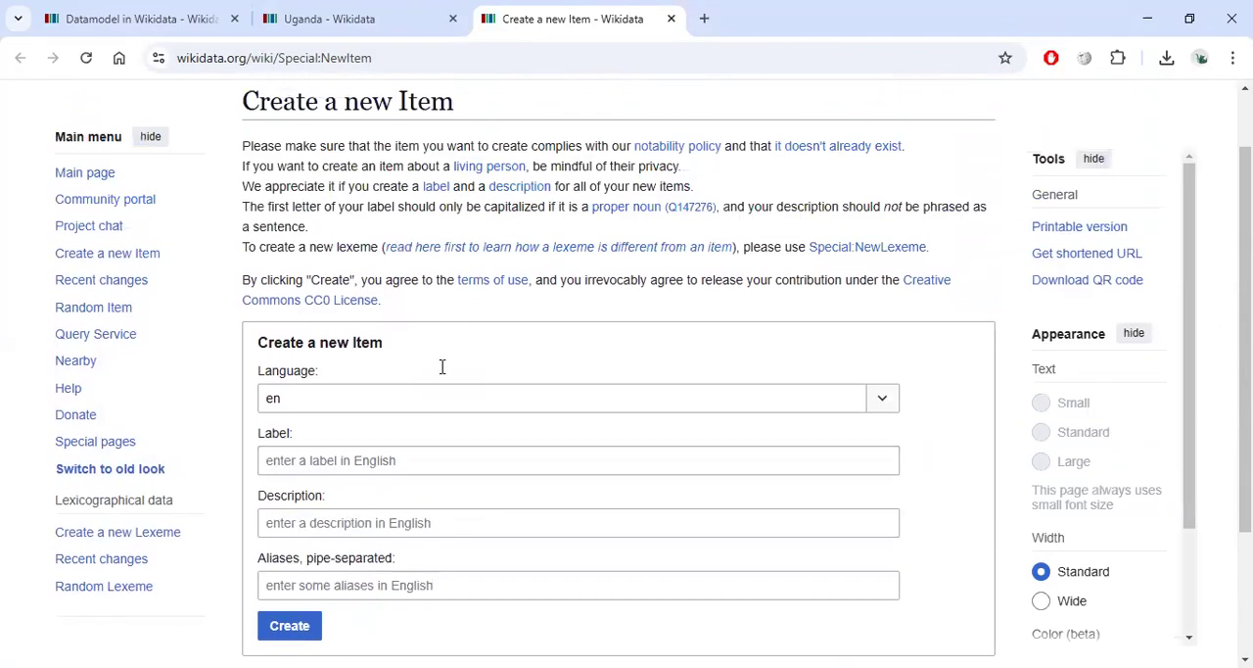
scroll(445, 368, down, 2)
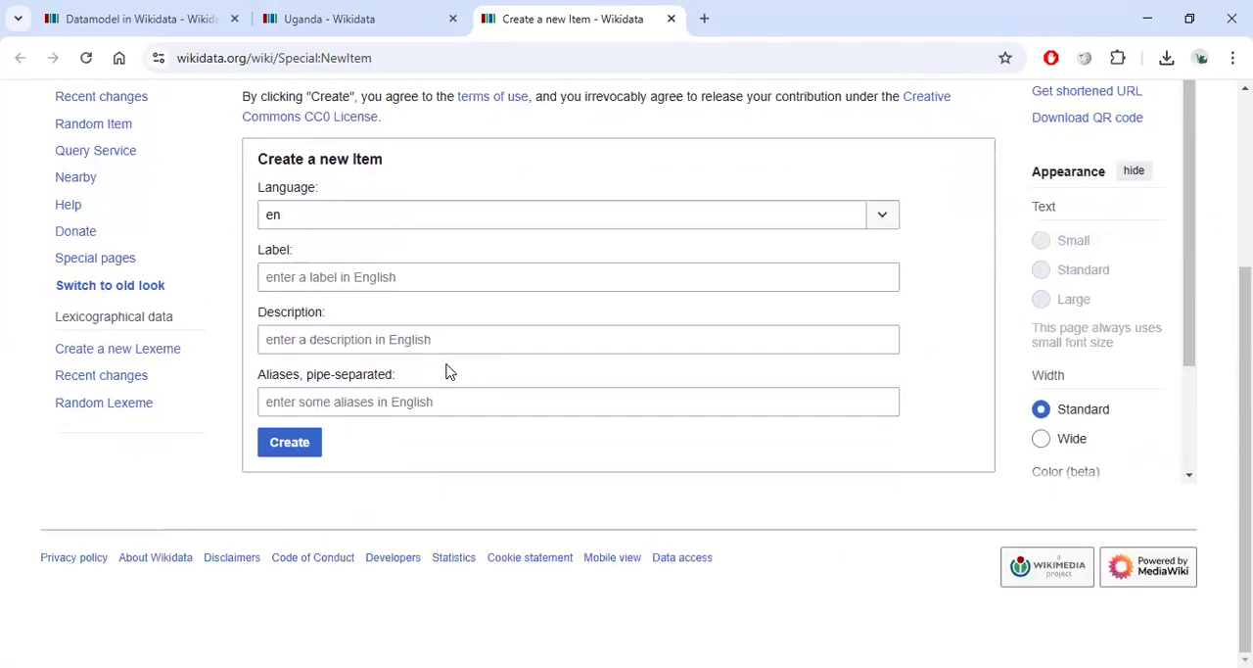
Examine the Language, Label, Description and Aliases fields of the new item form.
click(317, 213)
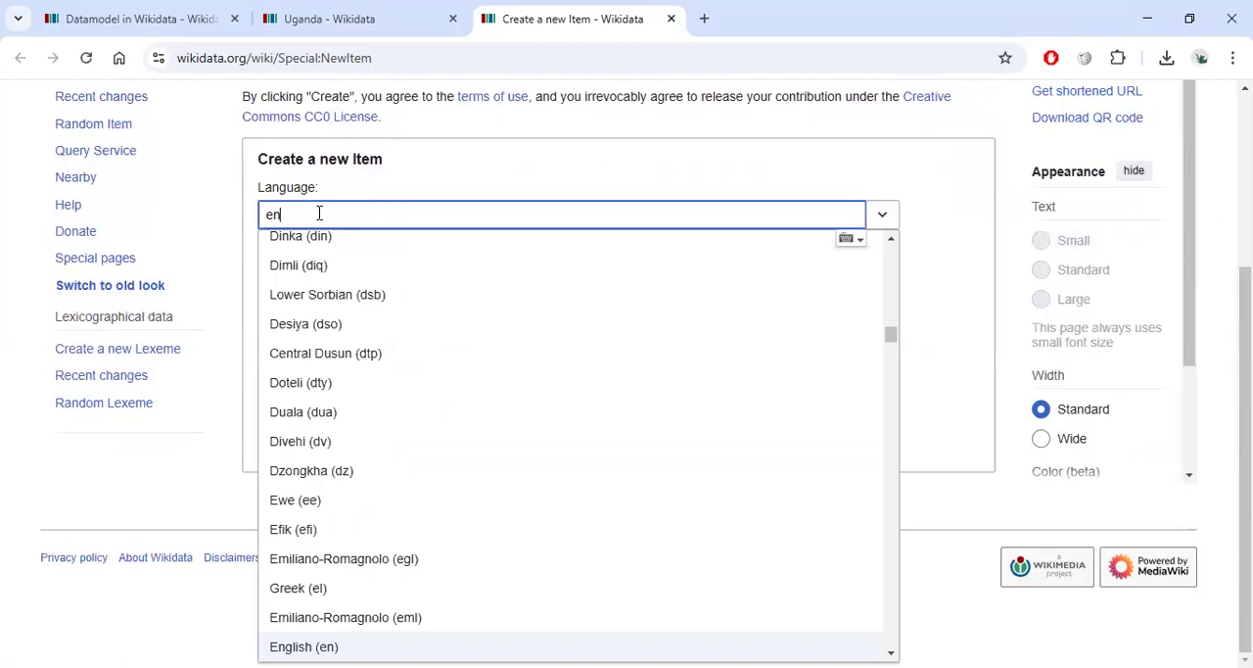
click(461, 167)
click(362, 277)
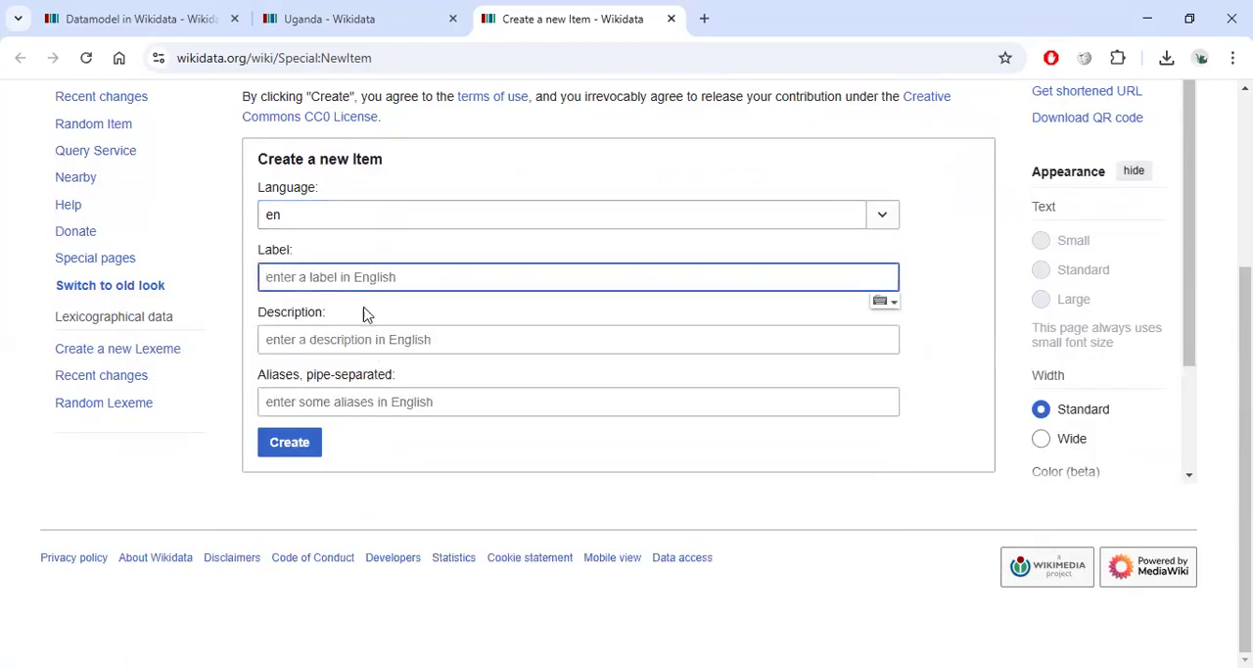
click(369, 340)
click(369, 411)
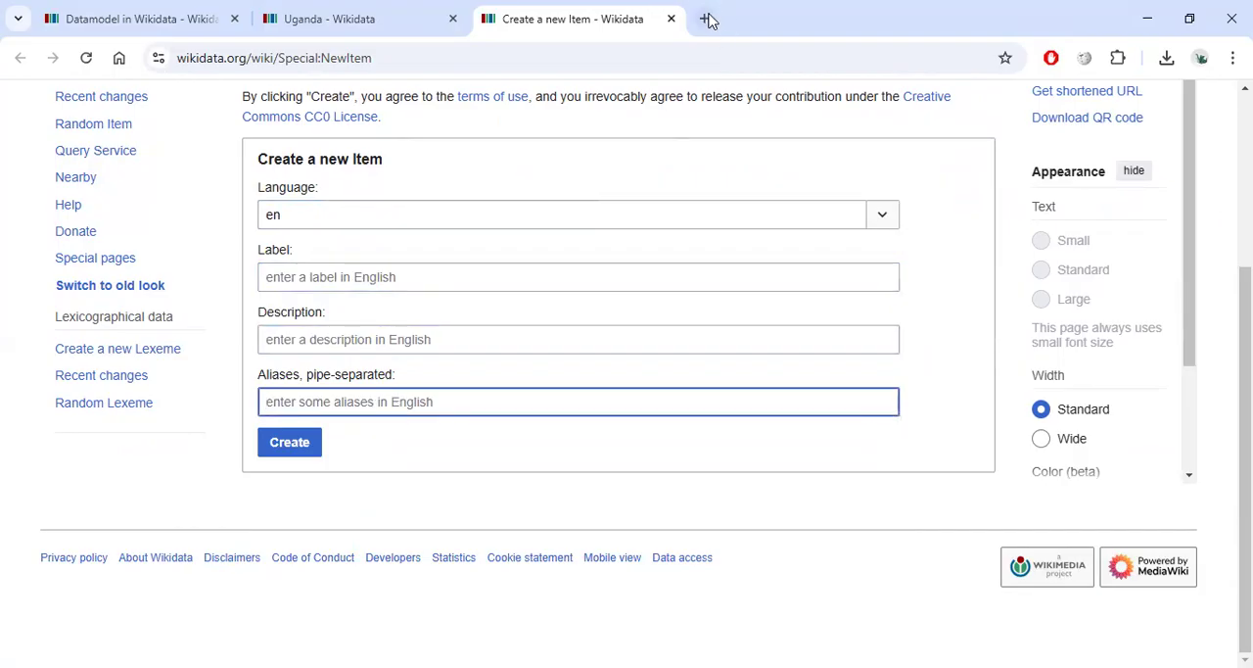
Open a new tab, search Google for Wikipedia and go to English Wikipedia.
click(707, 20)
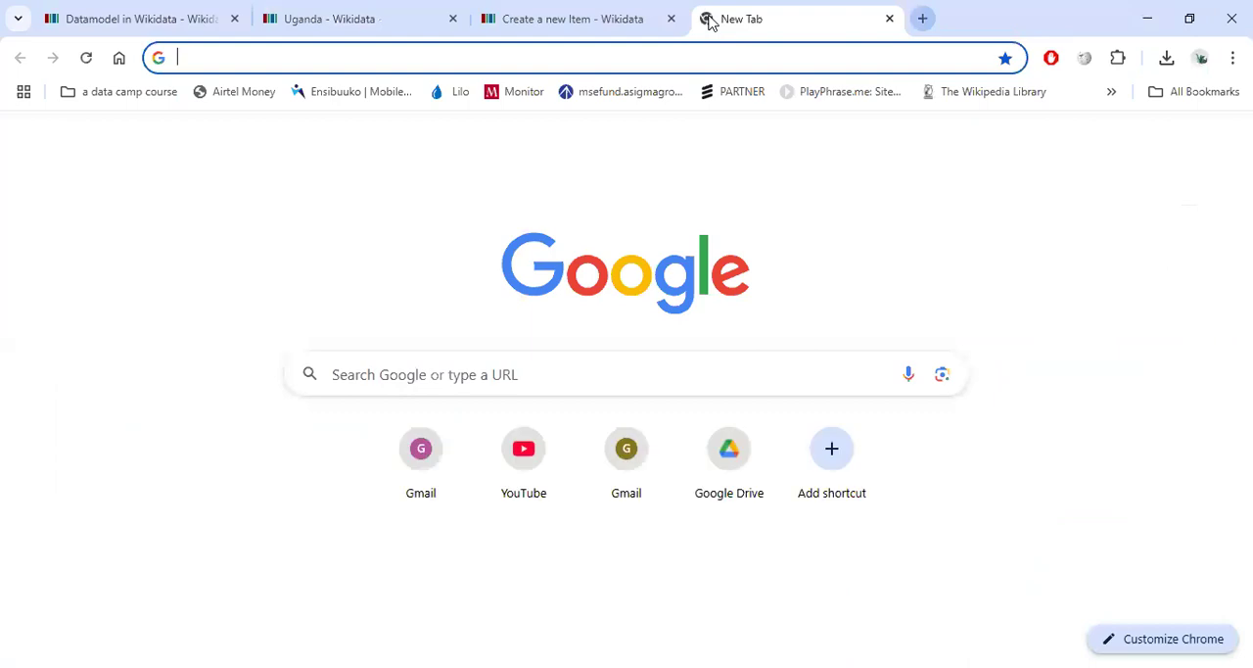
text(w)
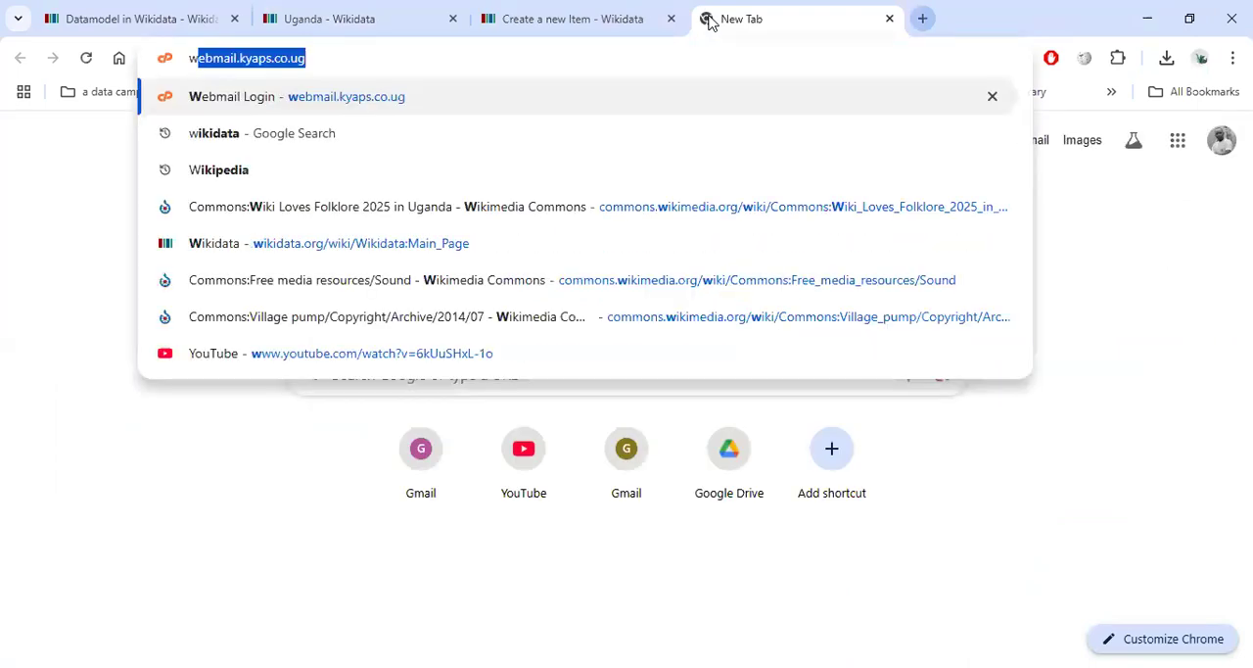
text(ikiped)
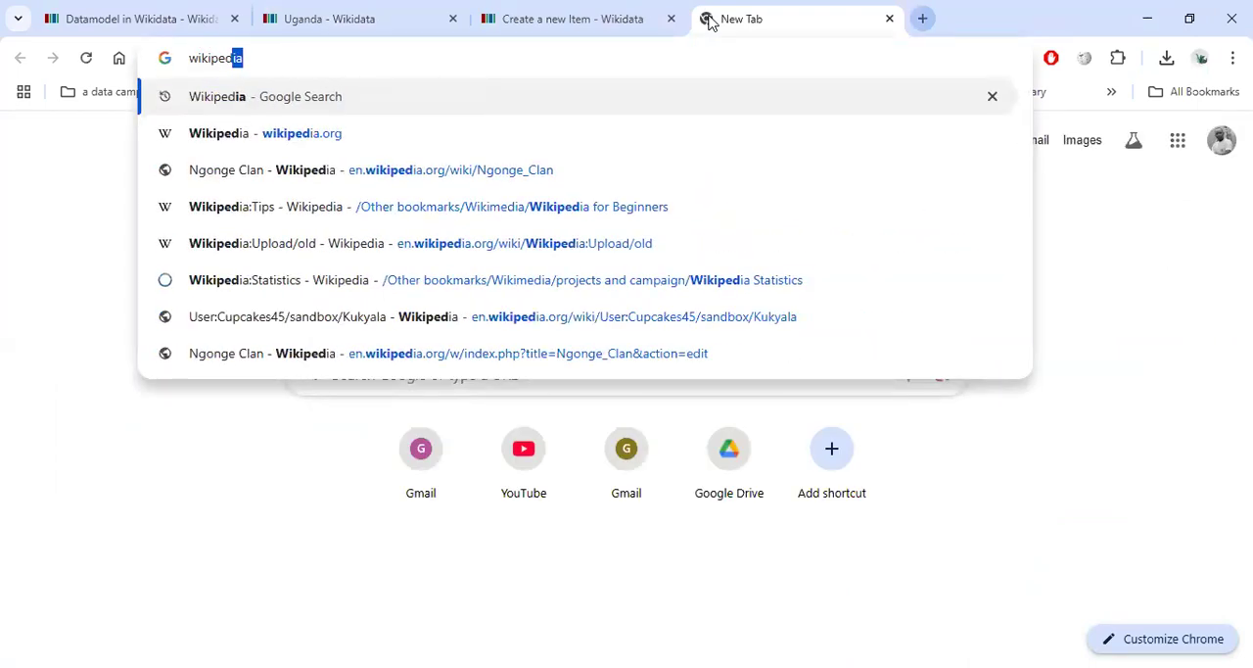
key(Return)
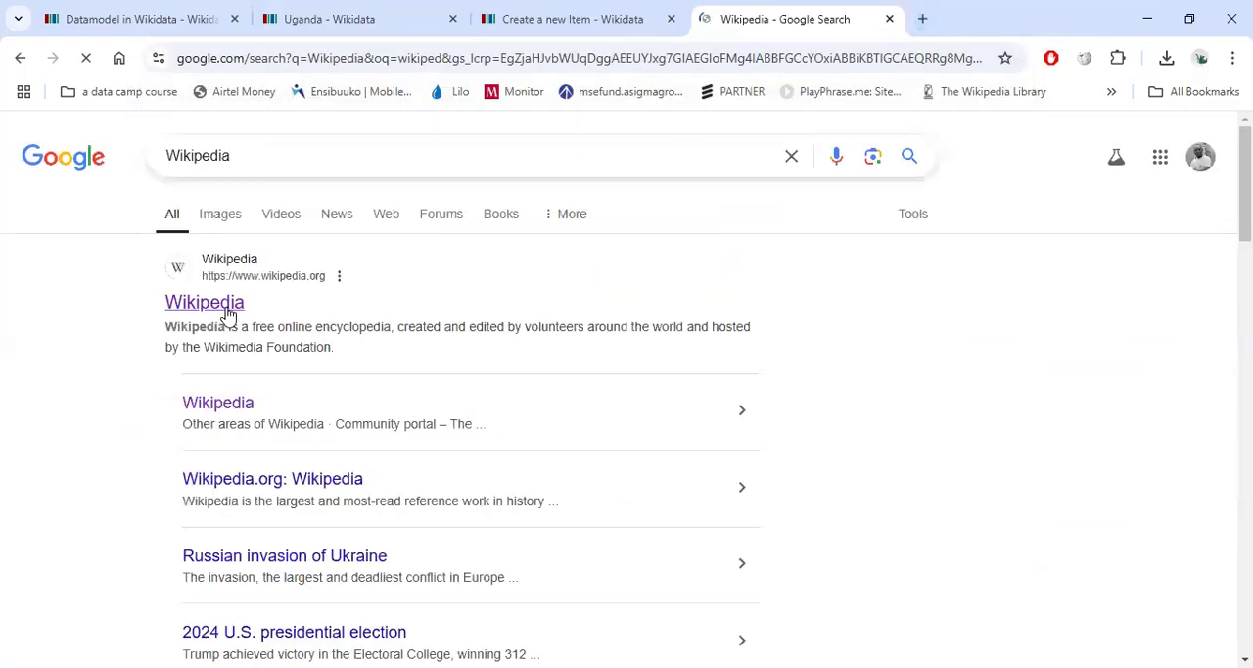
click(225, 310)
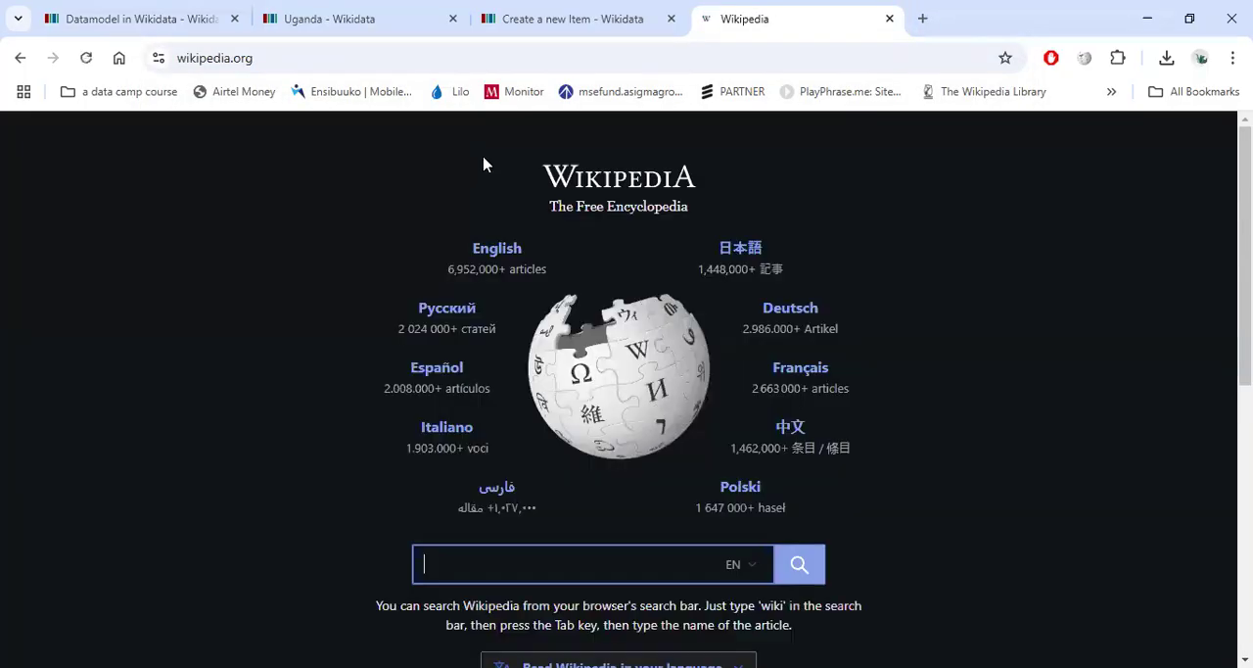
click(492, 253)
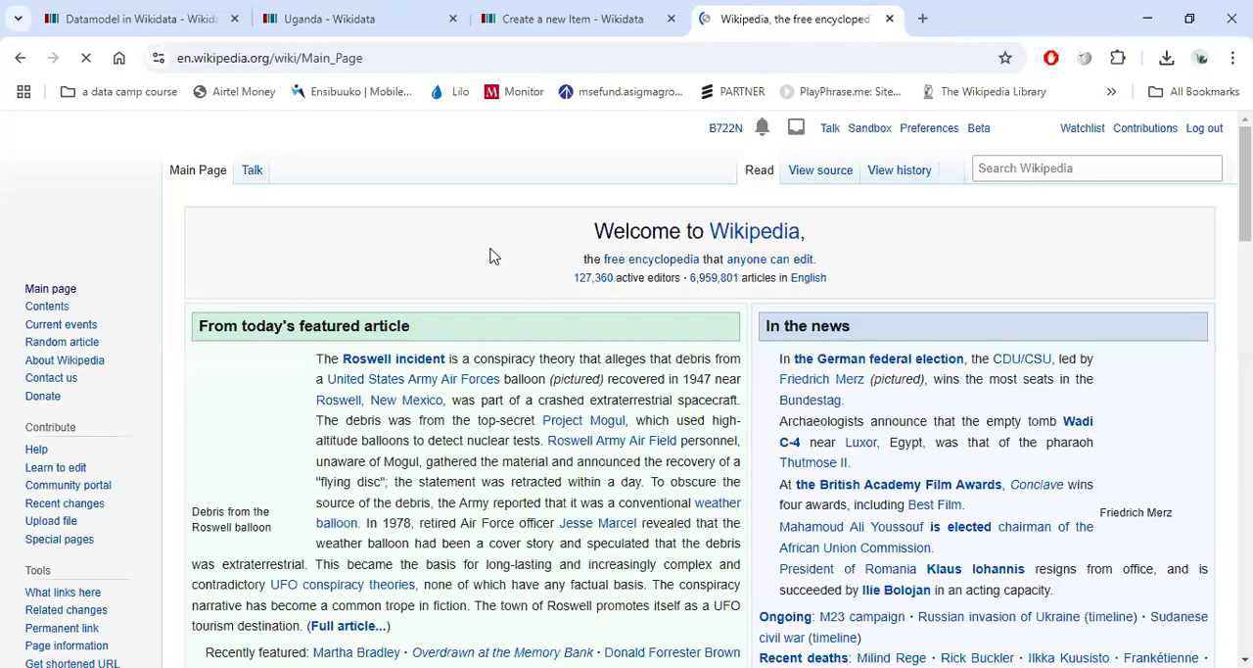
Search Wikipedia for the Obushera article and open it.
click(1077, 171)
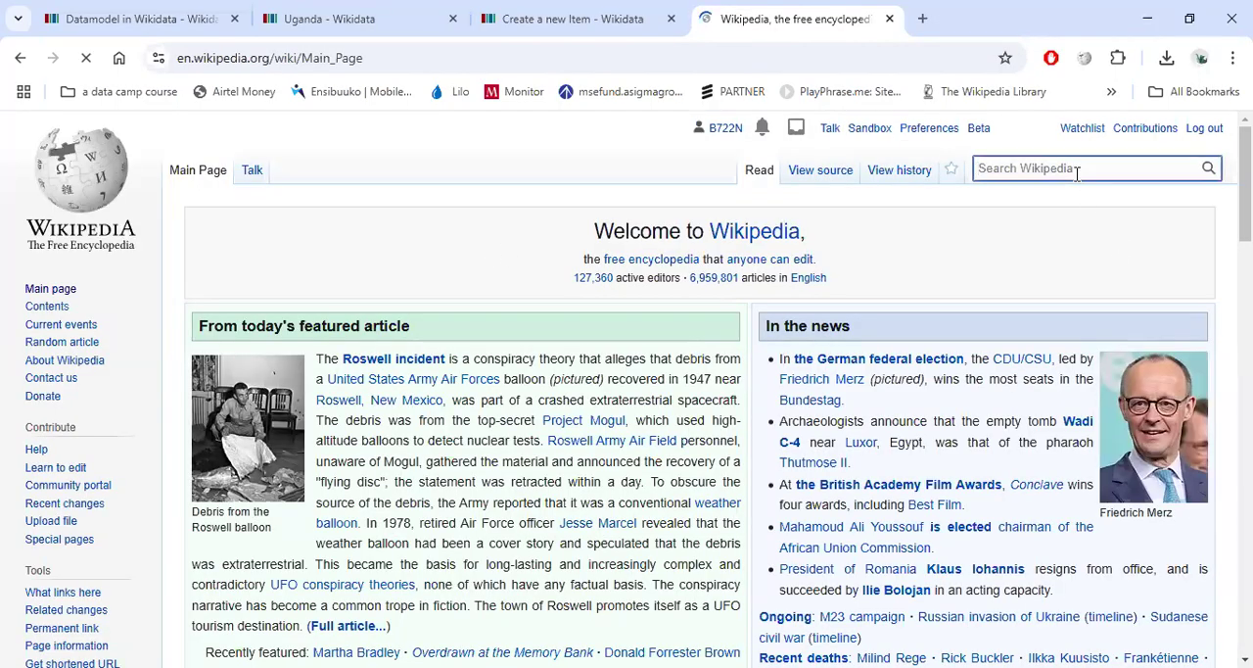
text(Obushe)
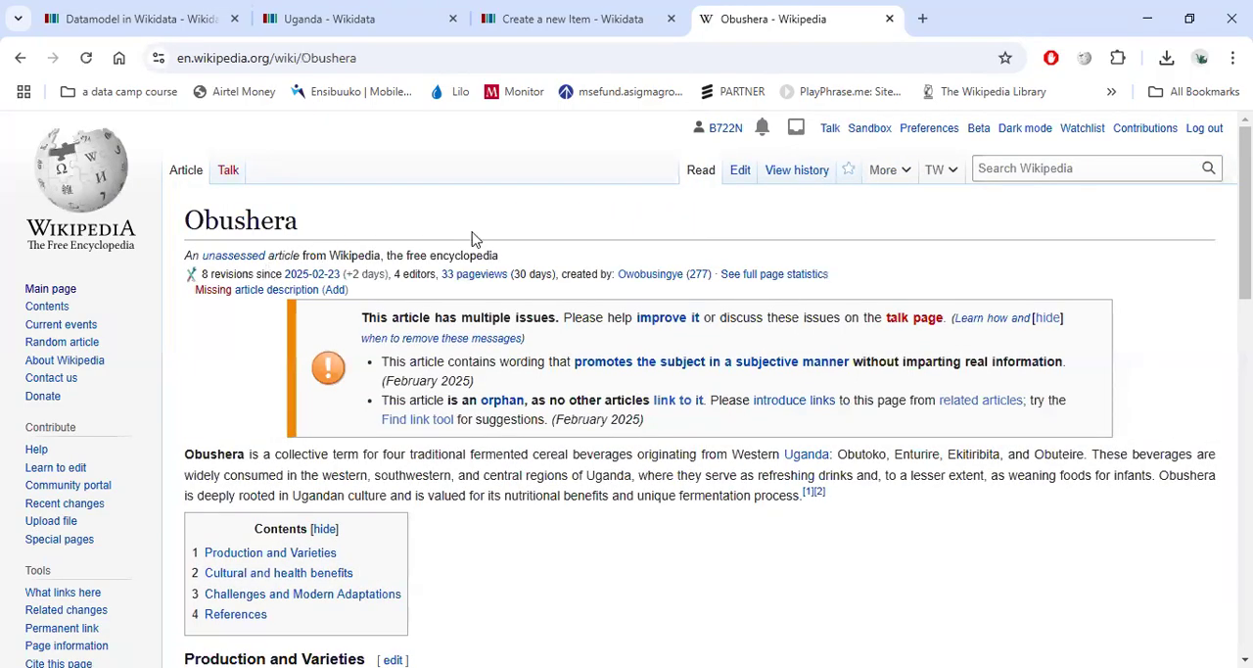
click(1061, 159)
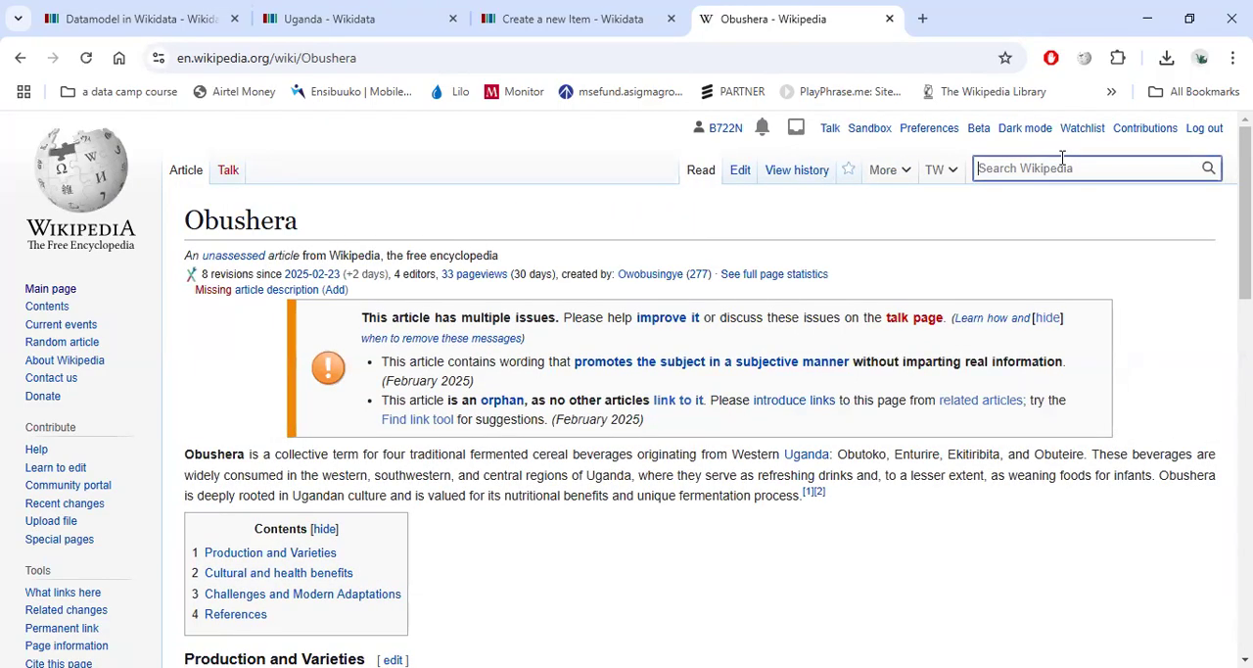
text(Uganda)
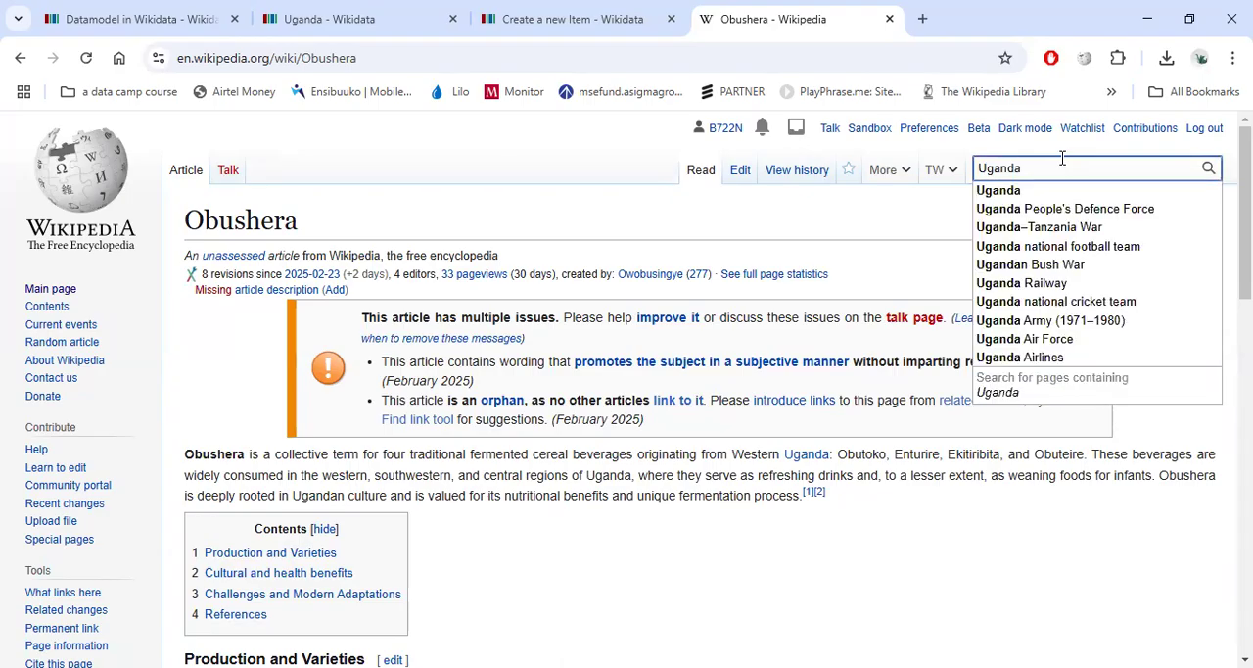
key(BackSpace)
key(BackSpace)
key(BackSpace)
key(BackSpace)
key(BackSpace)
click(496, 199)
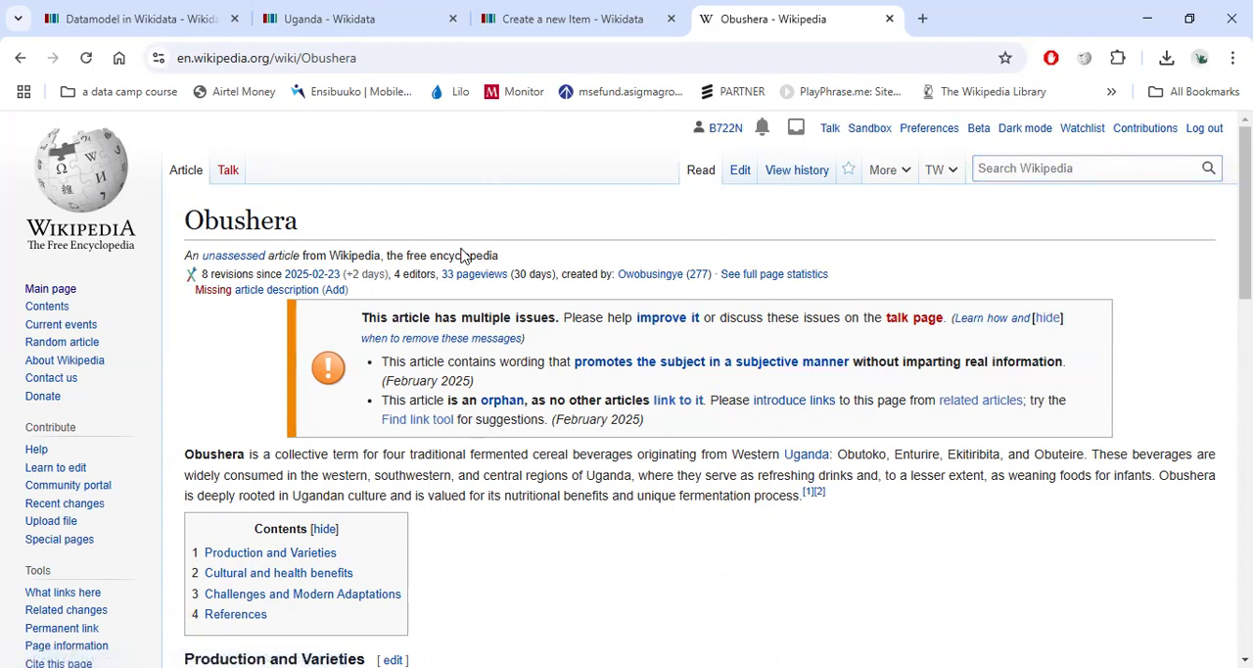
Open Wikipedia Preferences, view the Appearance skin options, then return to the Obushera article.
click(941, 132)
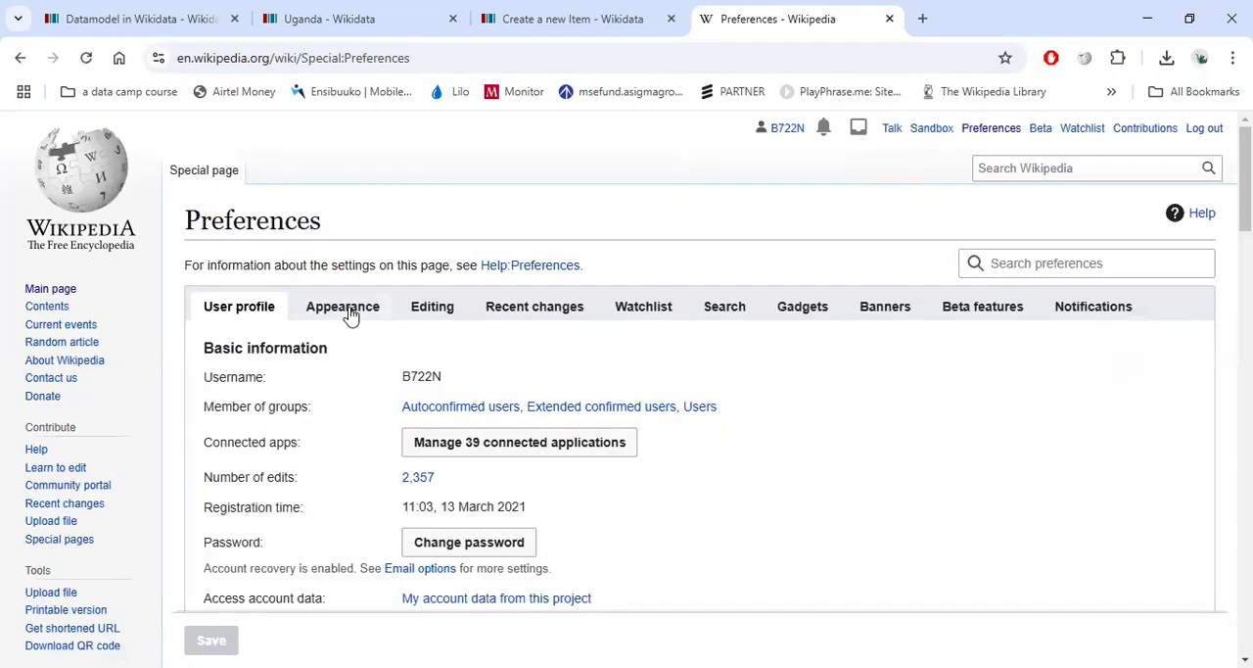
click(352, 312)
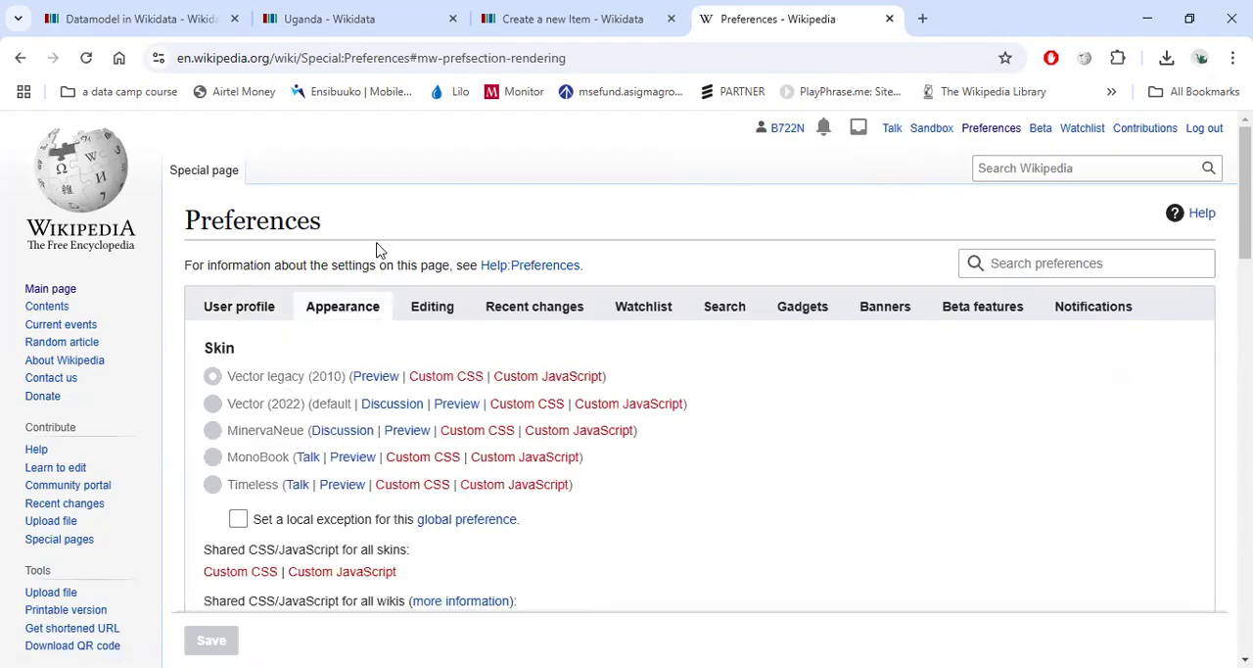
click(21, 60)
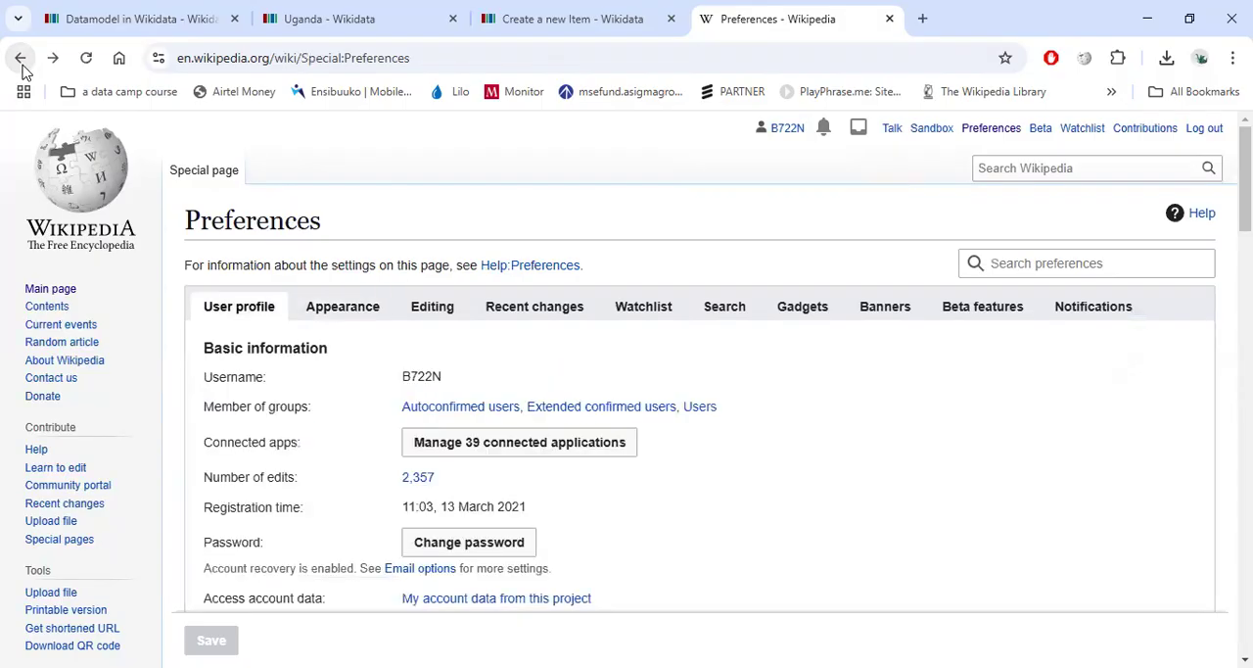
click(21, 61)
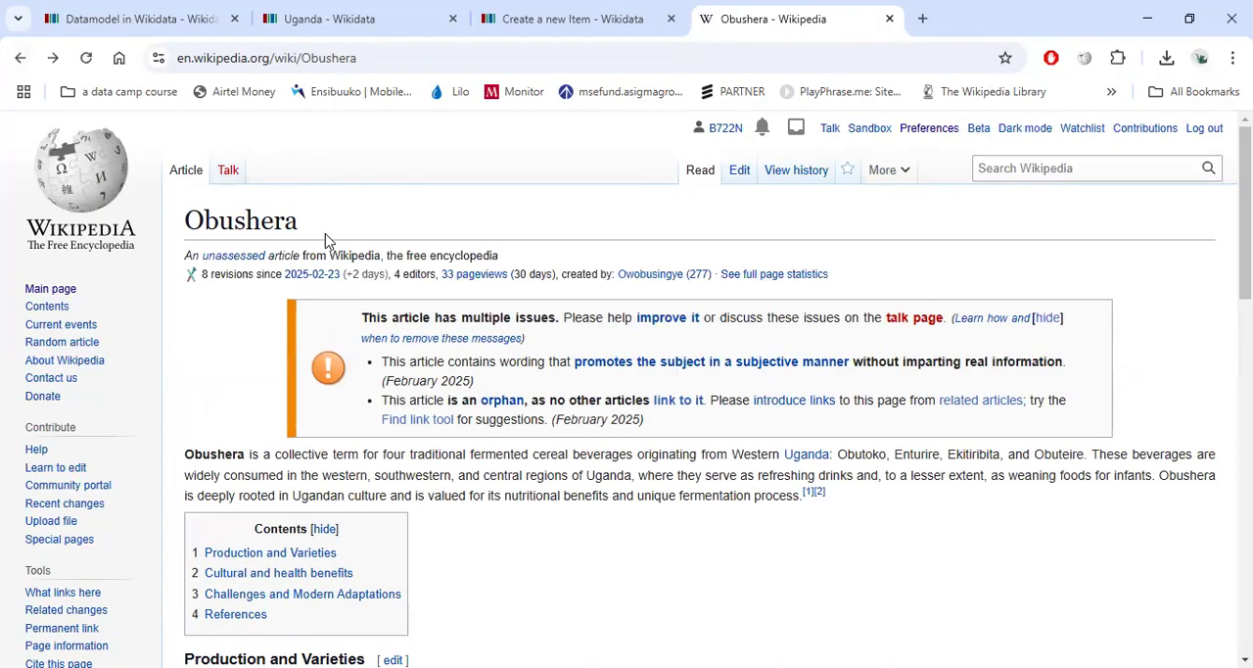
scroll(326, 242, down, 2)
scroll(308, 252, up, 1)
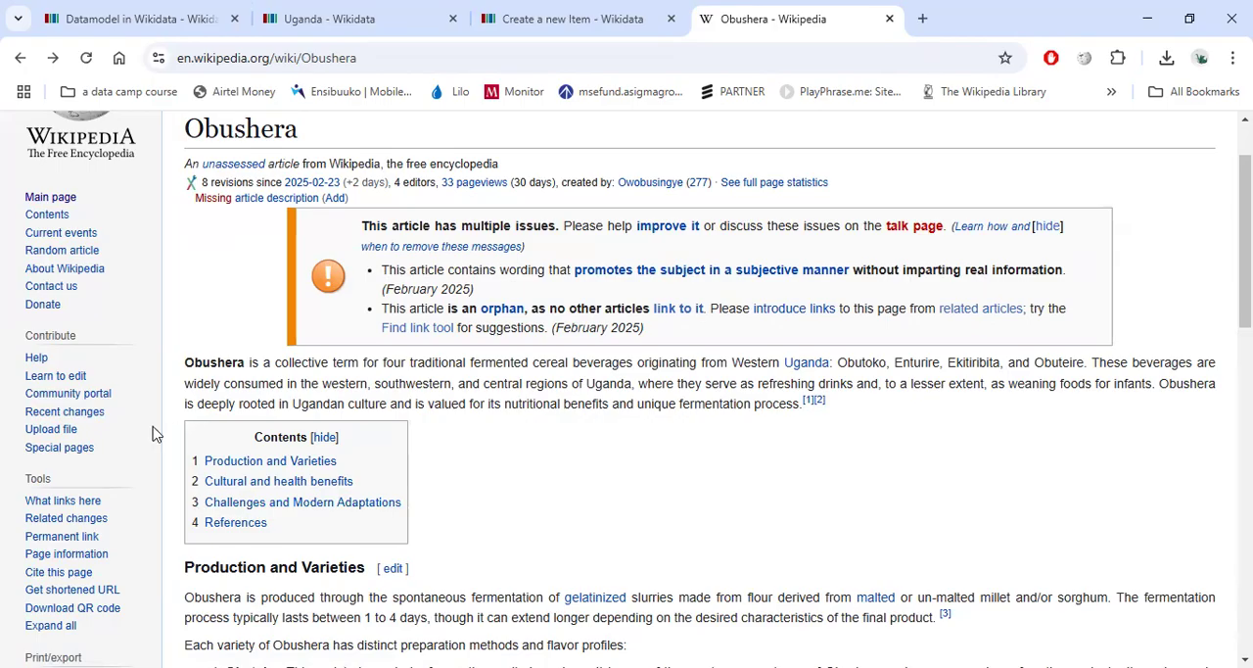
scroll(153, 434, down, 2)
scroll(128, 421, up, 1)
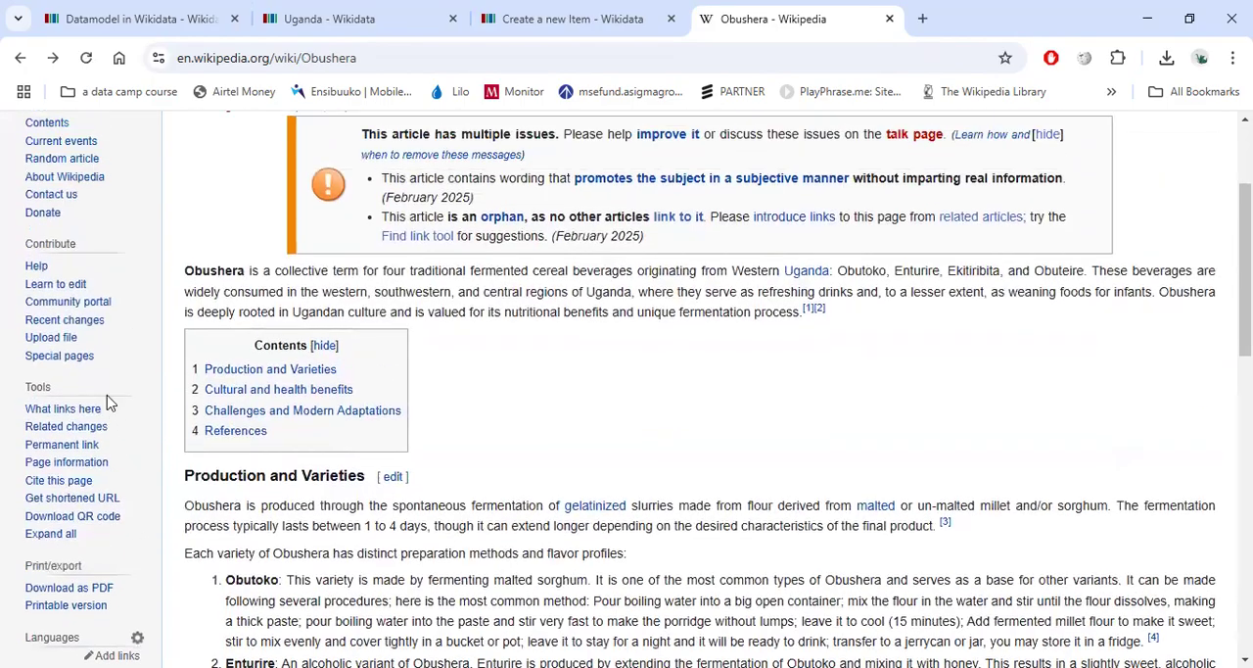
scroll(108, 392, up, 2)
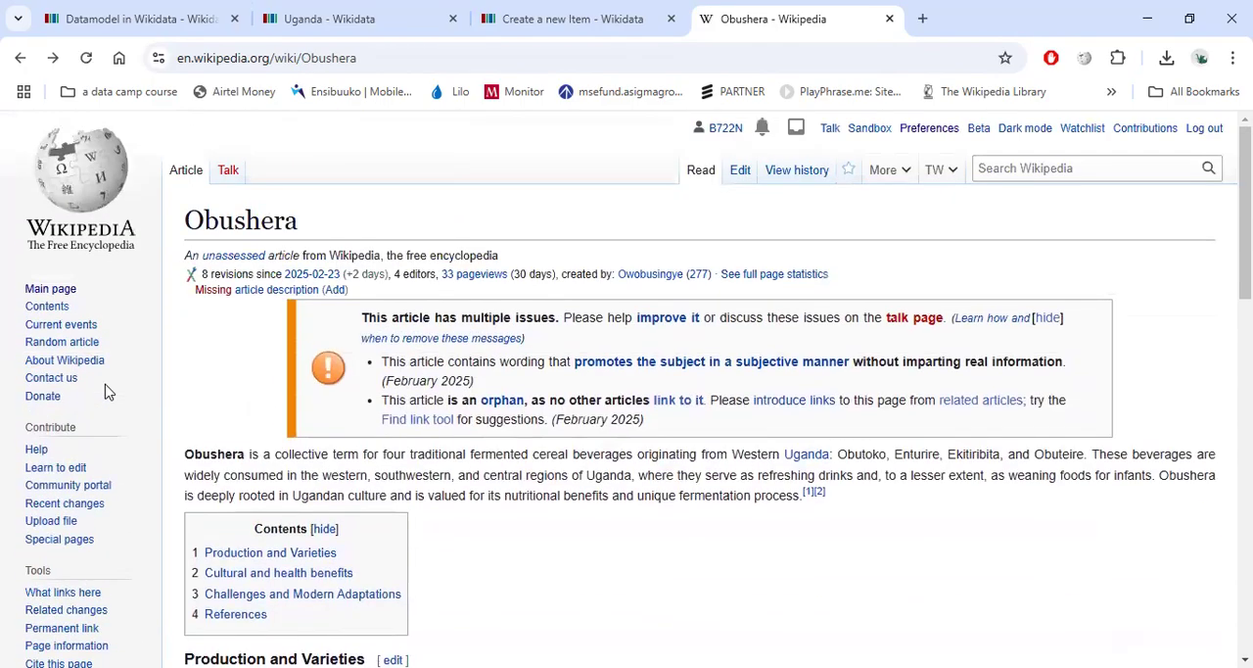
scroll(98, 214, down, 1)
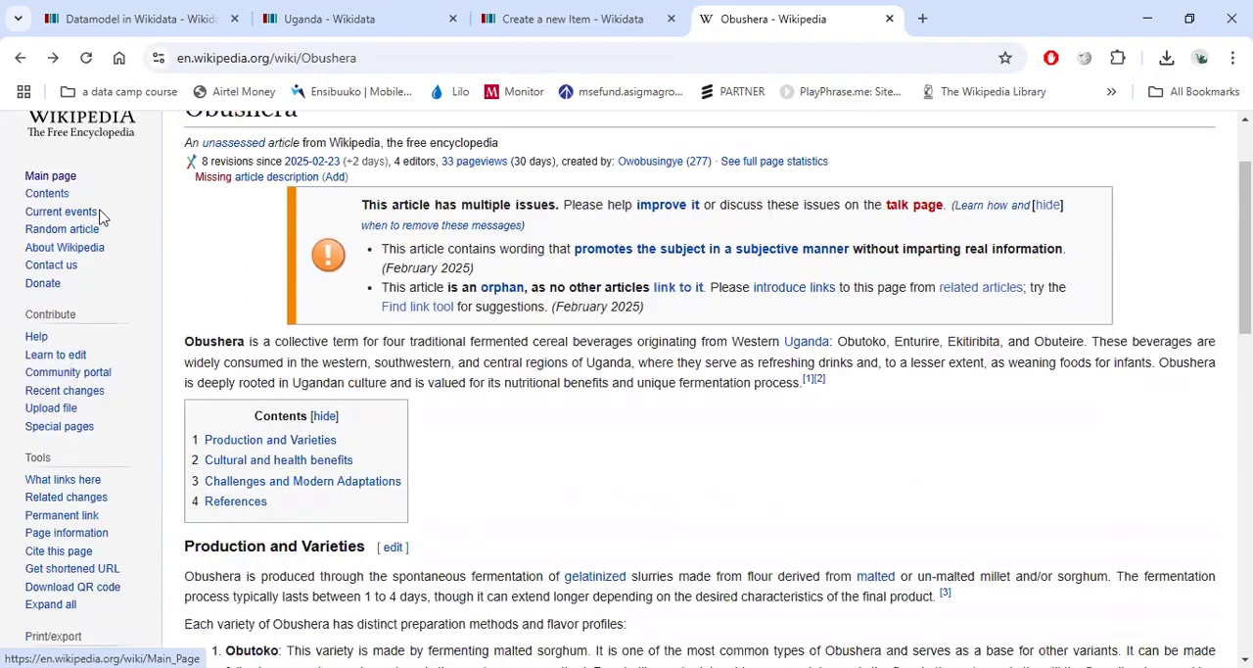
scroll(102, 218, up, 1)
right_click(99, 174)
key(Escape)
Search Wikipedia for Uganda and open the Uganda article.
click(1004, 169)
text(Uganda)
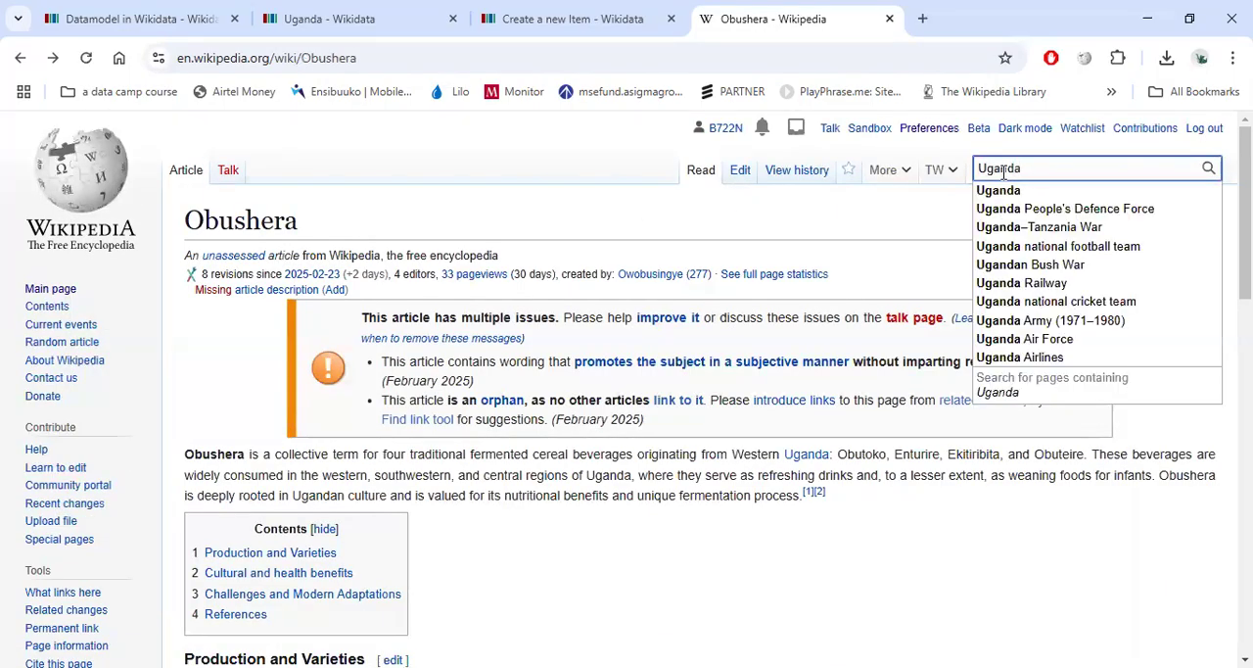
click(1004, 191)
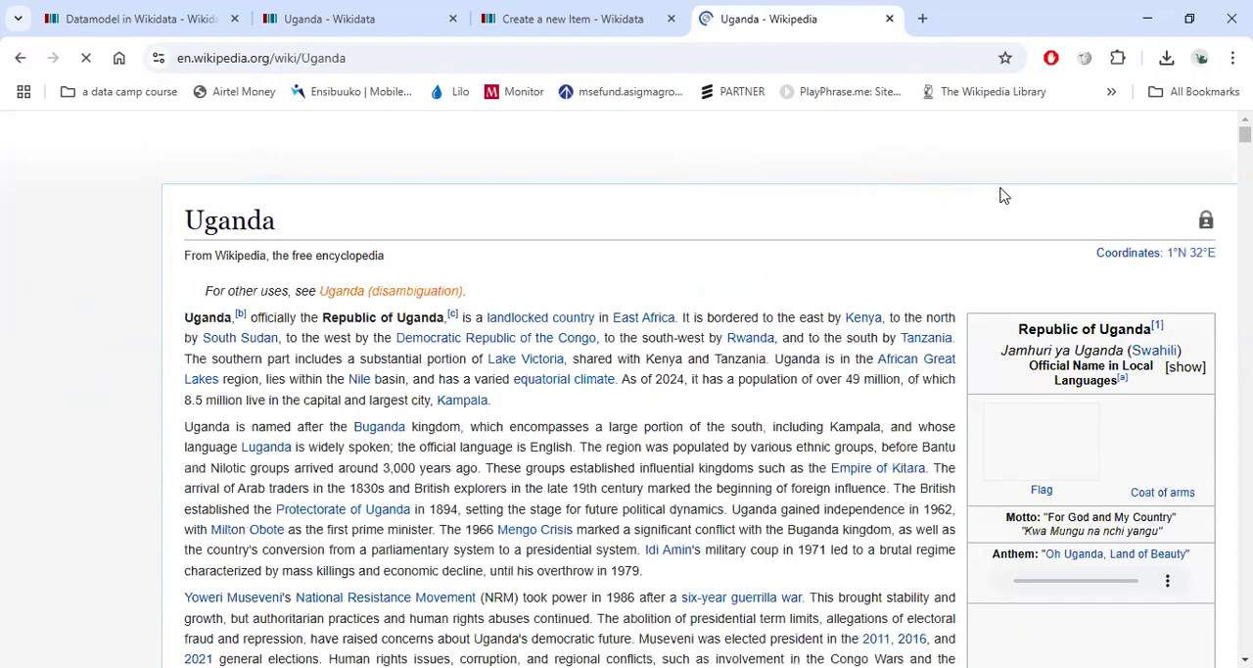
Open the Uganda article's Wikidata item link in a new tab and view the item.
scroll(124, 319, down, 5)
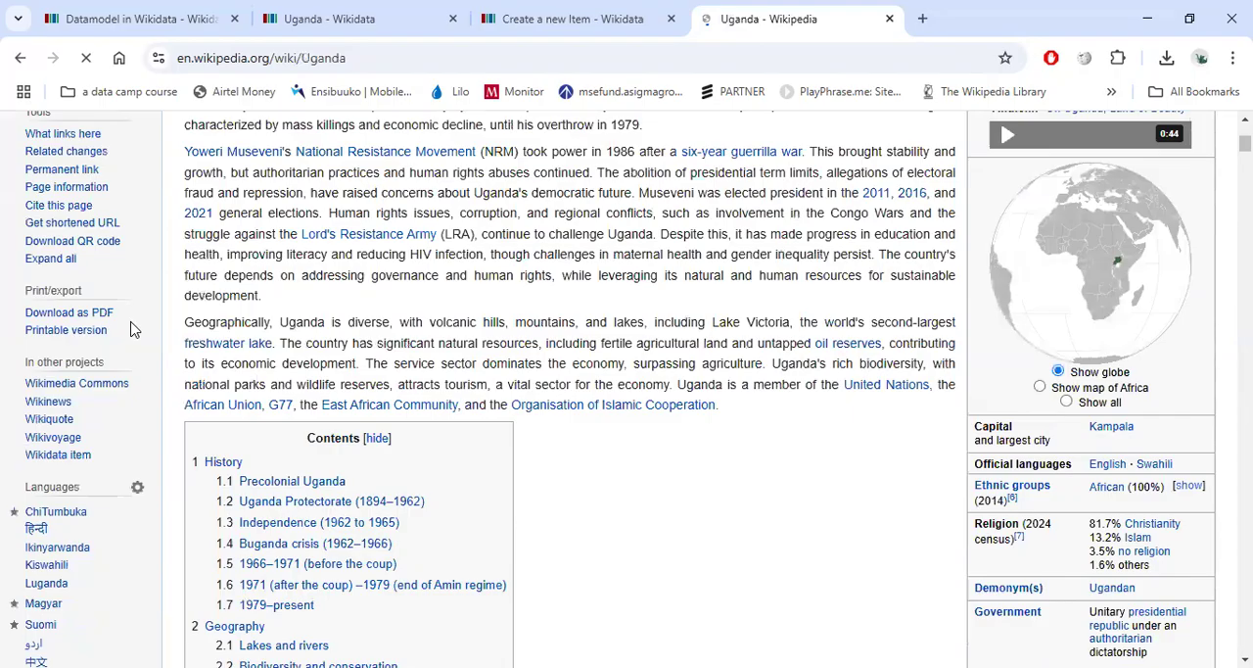
drag(22, 355, 103, 453)
click(102, 455)
scroll(88, 460, down, 2)
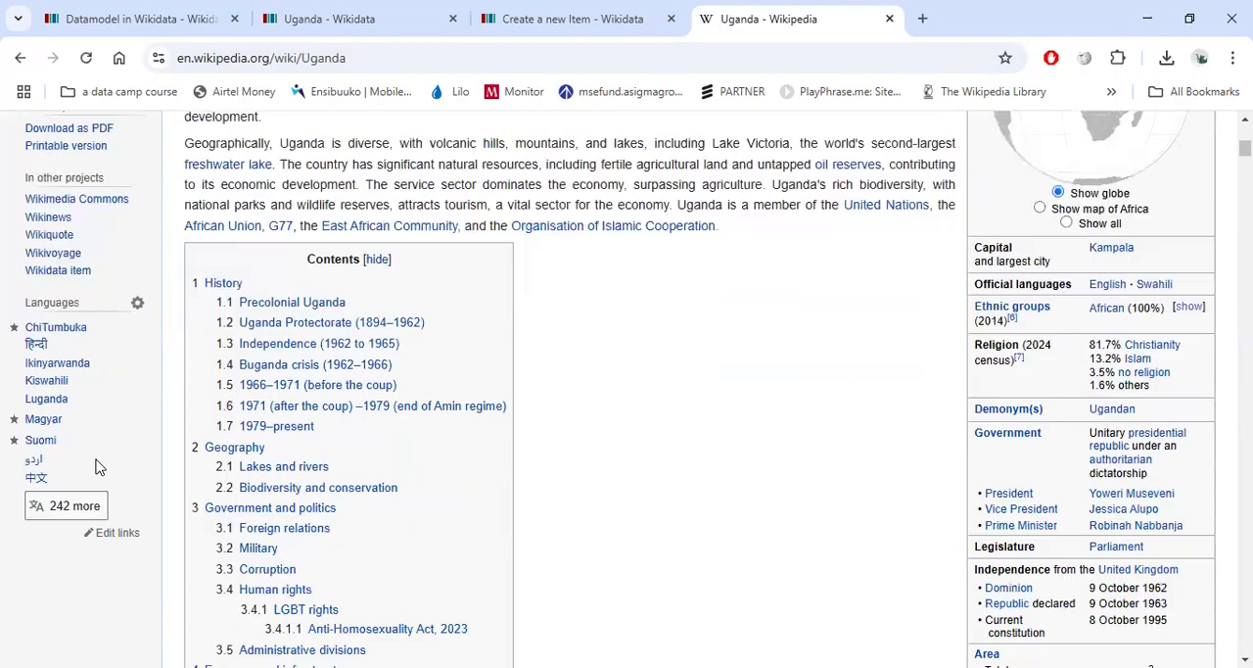
scroll(86, 458, up, 2)
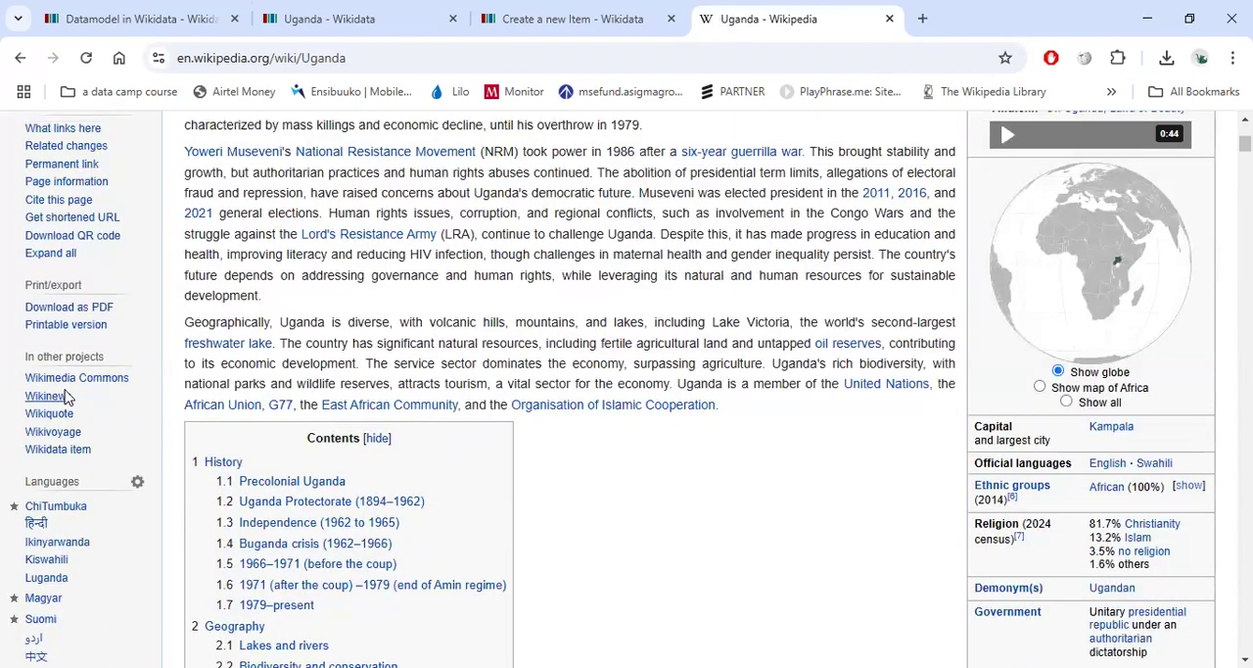
right_click(70, 452)
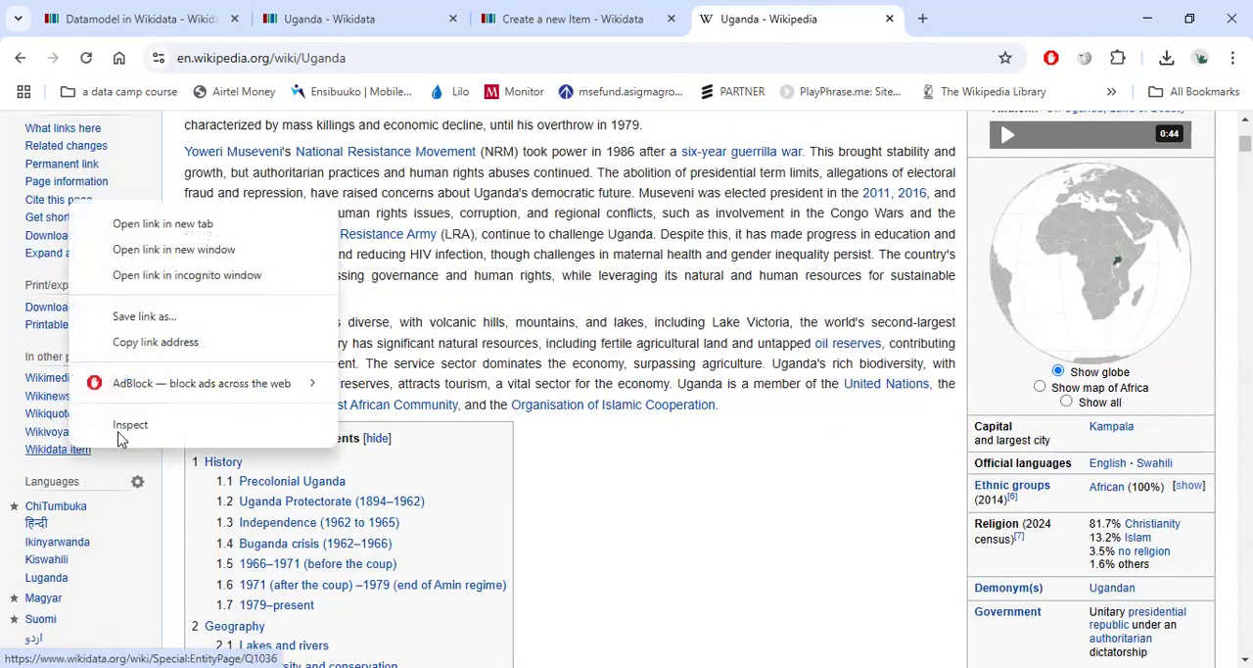
click(170, 472)
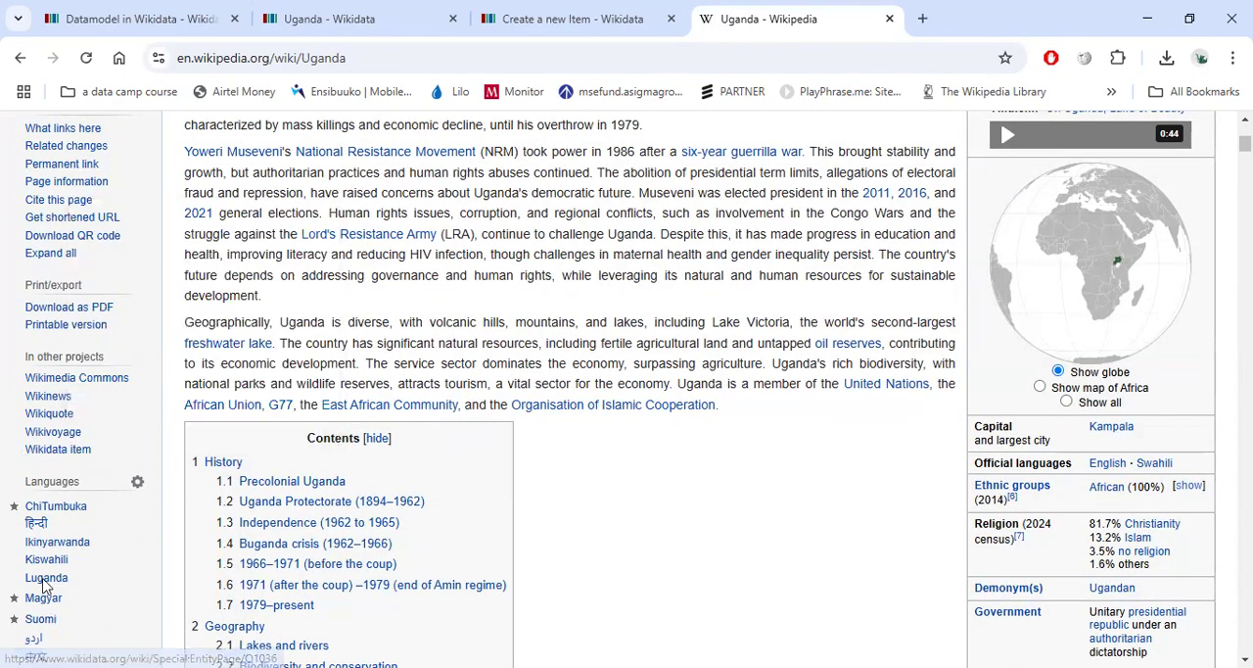
drag(114, 455, 68, 471)
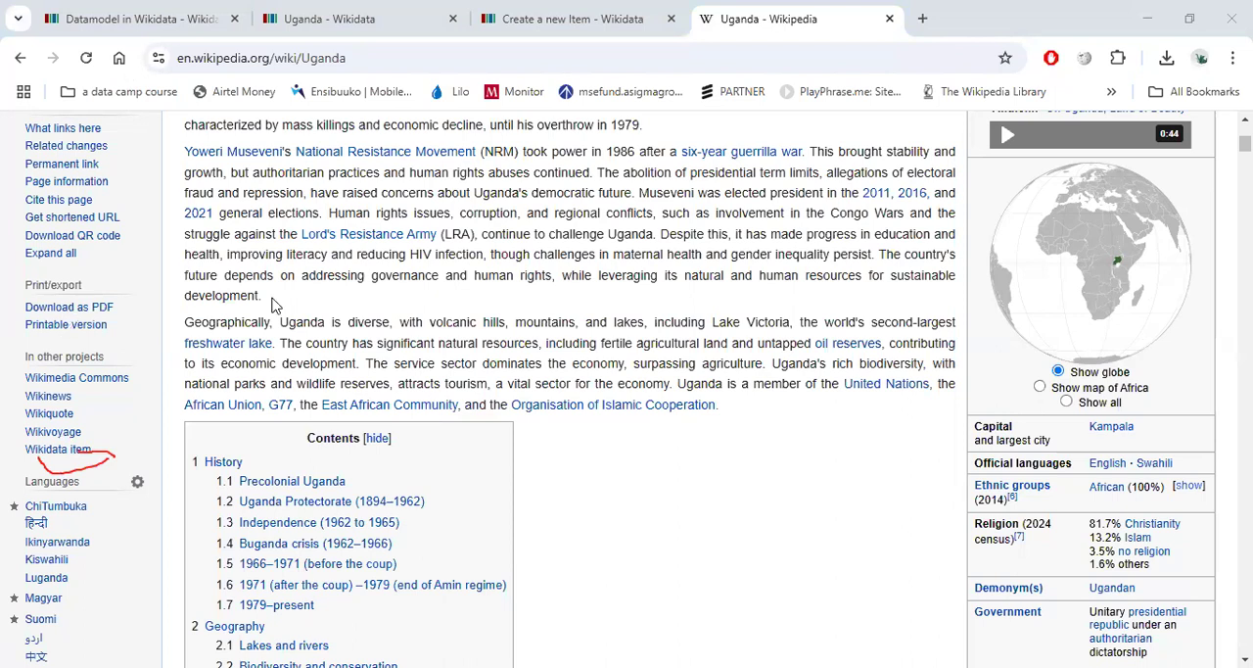
mouse_move(29, 433)
mouse_down()
mouse_move(28, 464)
mouse_move(106, 431)
mouse_move(30, 431)
mouse_up()
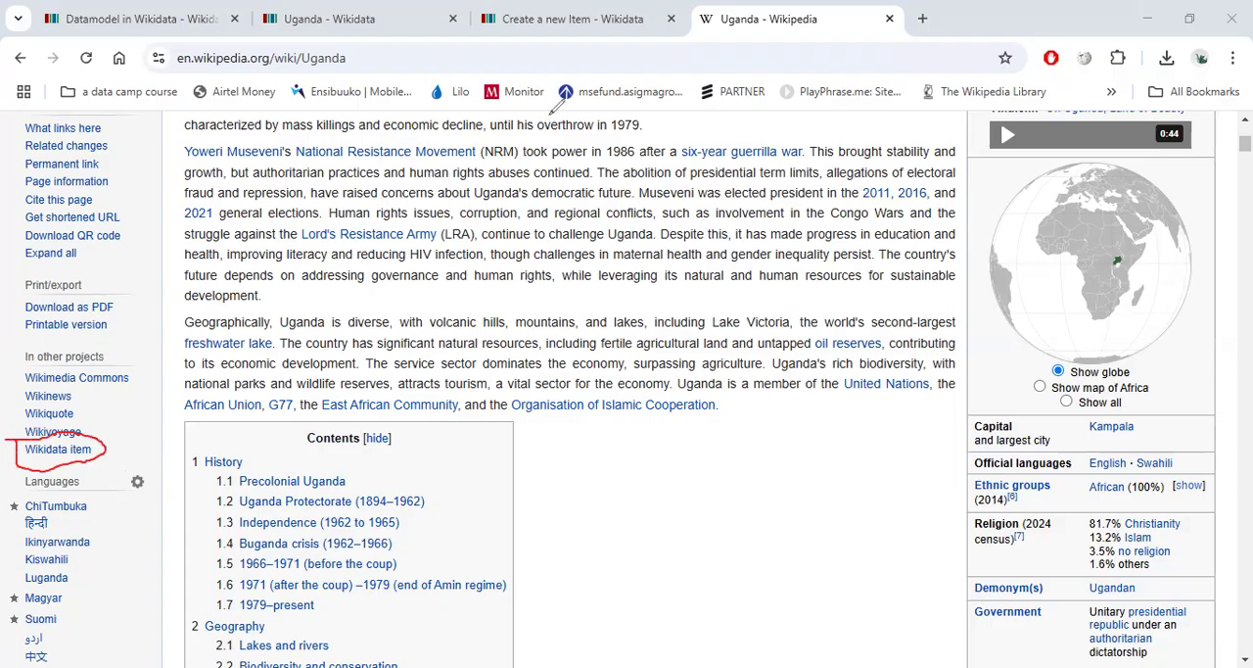
ctrl+click(61, 449)
click(899, 18)
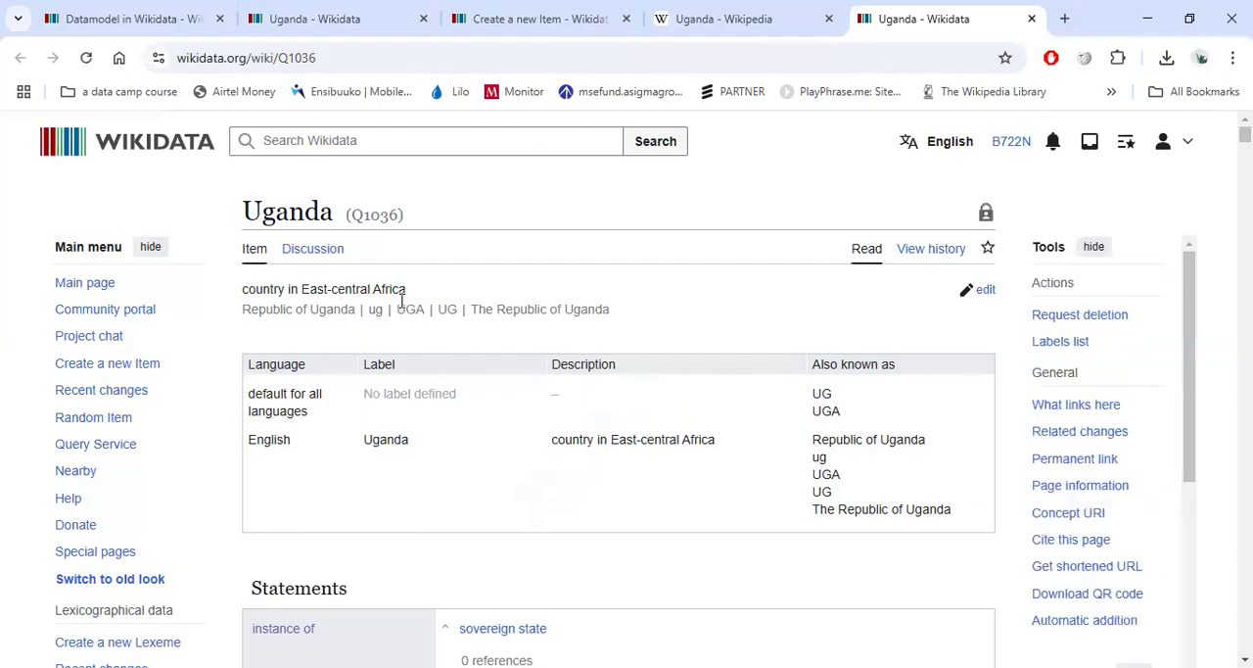
Return to the Uganda Wikipedia article and examine its Languages list of interlanguage links.
click(736, 20)
scroll(734, 314, up, 5)
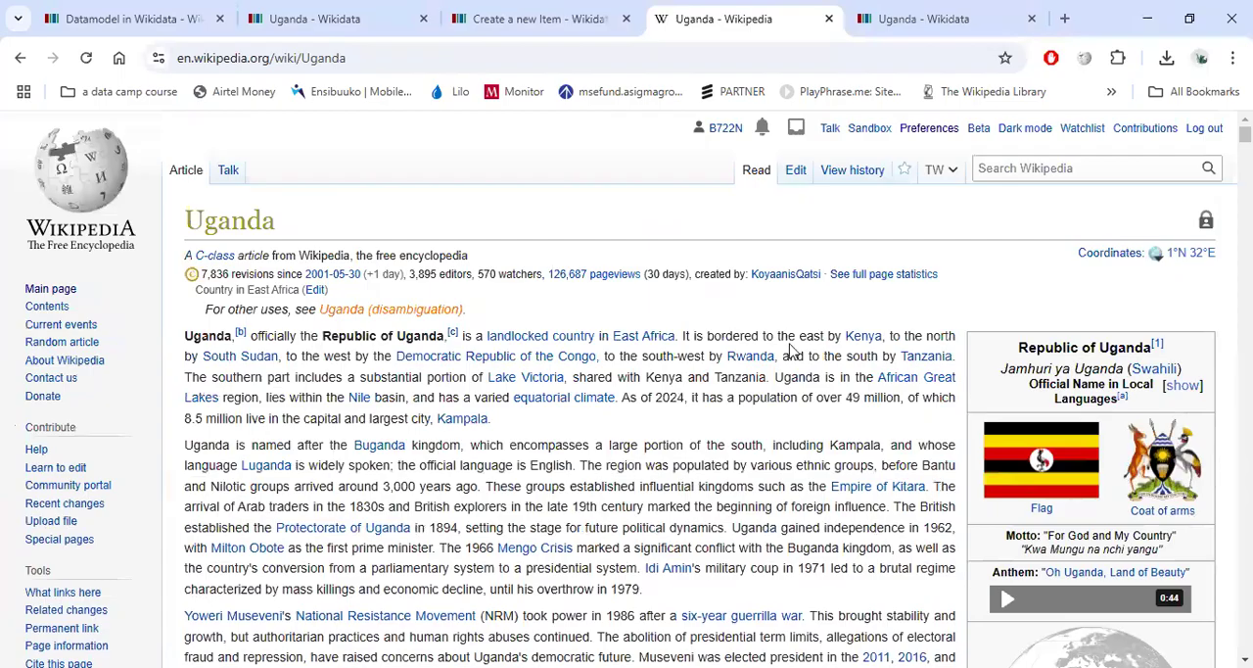
scroll(791, 349, down, 3)
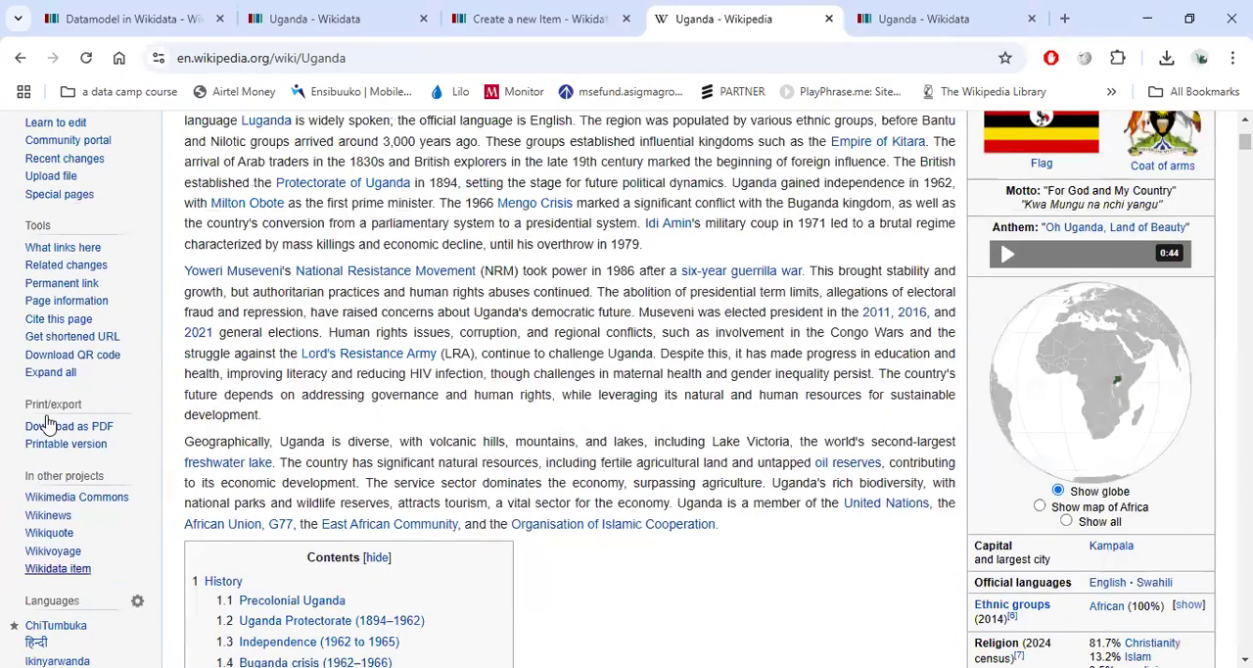
scroll(39, 411, down, 3)
scroll(30, 328, down, 1)
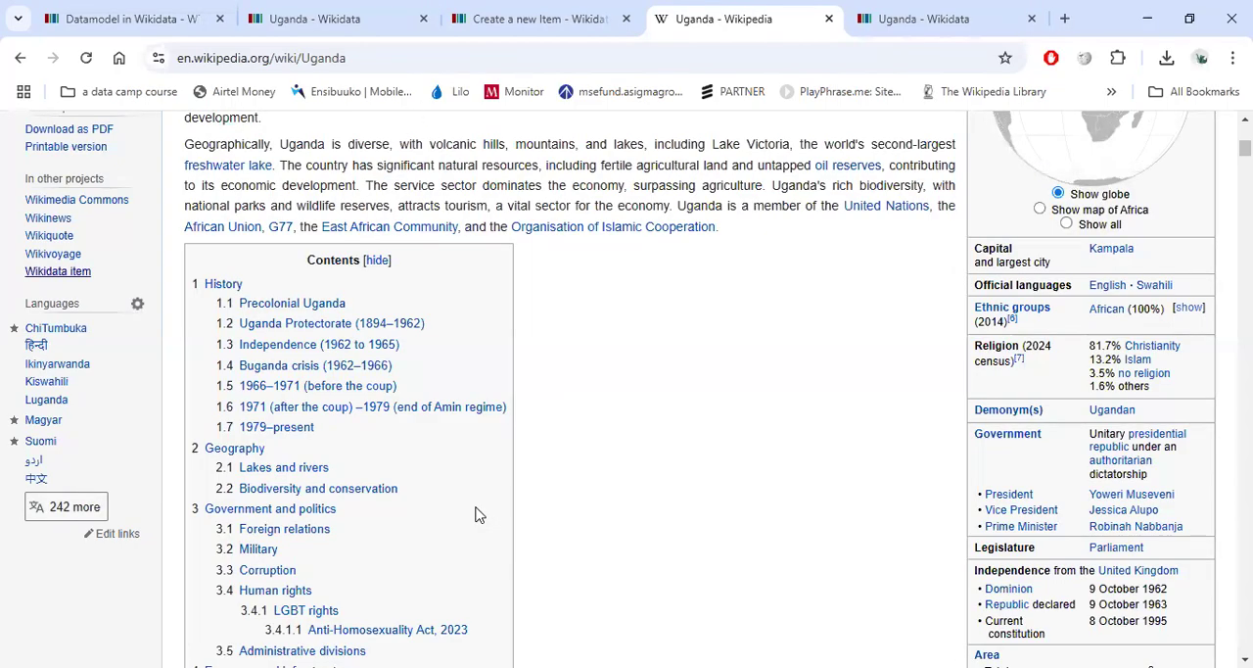
mouse_move(23, 286)
mouse_down()
mouse_move(21, 445)
mouse_move(116, 472)
mouse_move(158, 305)
mouse_move(53, 286)
mouse_up()
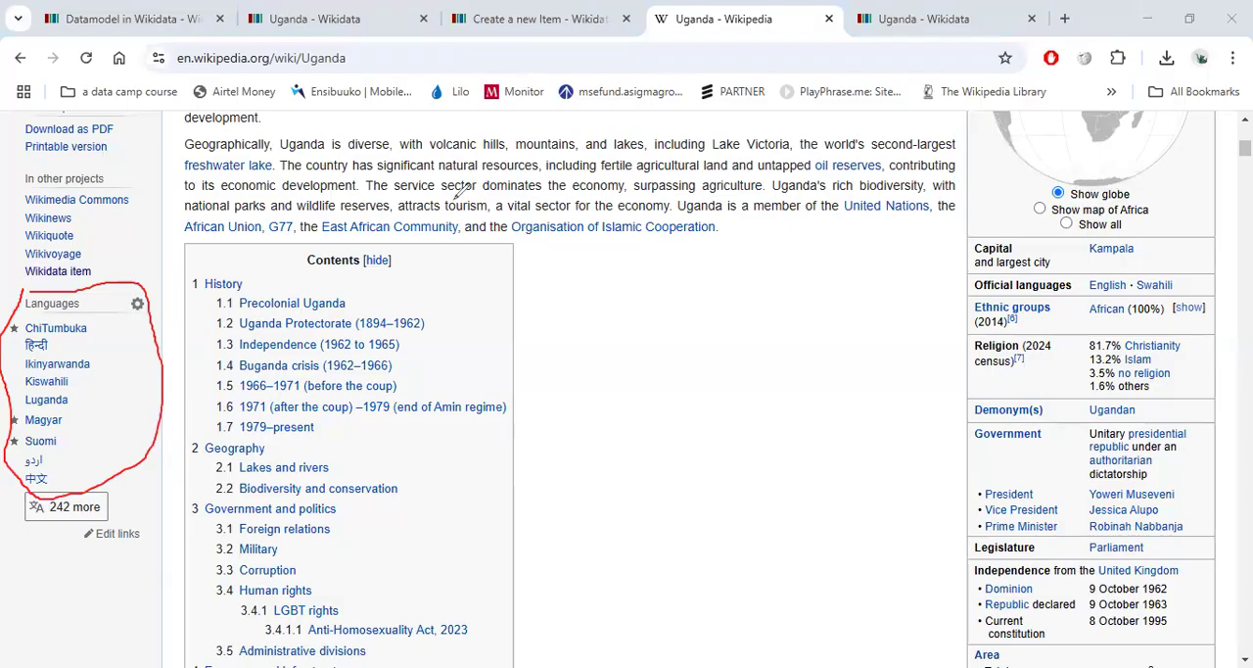
scroll(457, 192, up, 1)
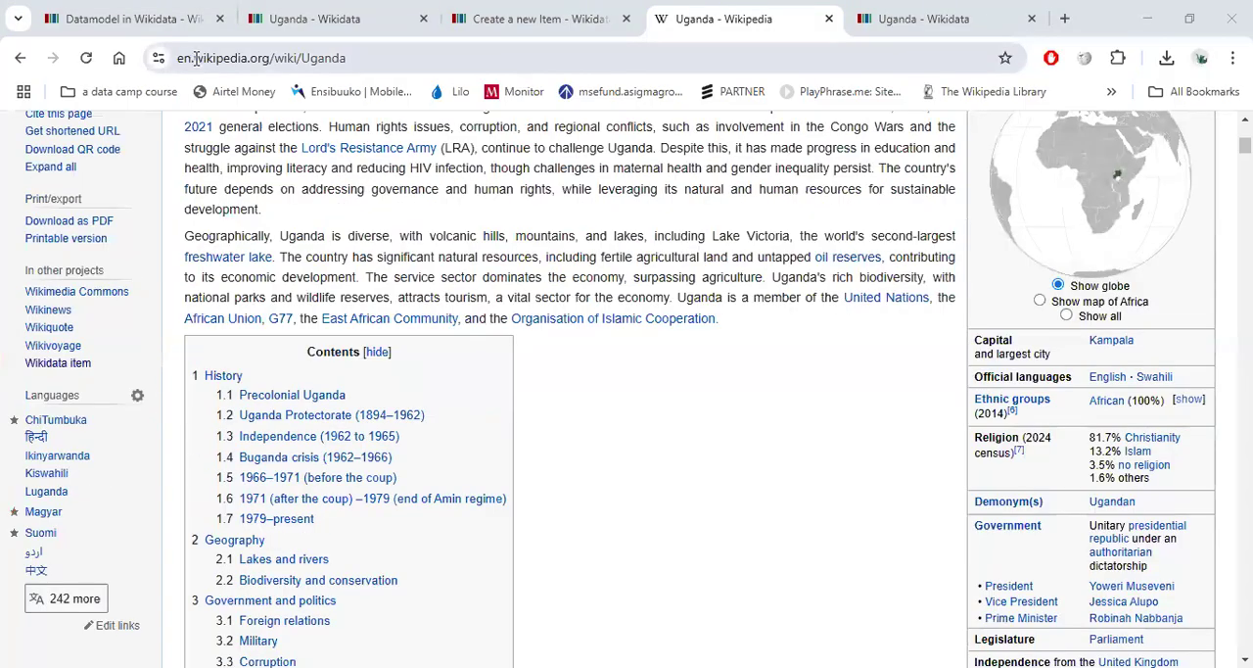
click(196, 58)
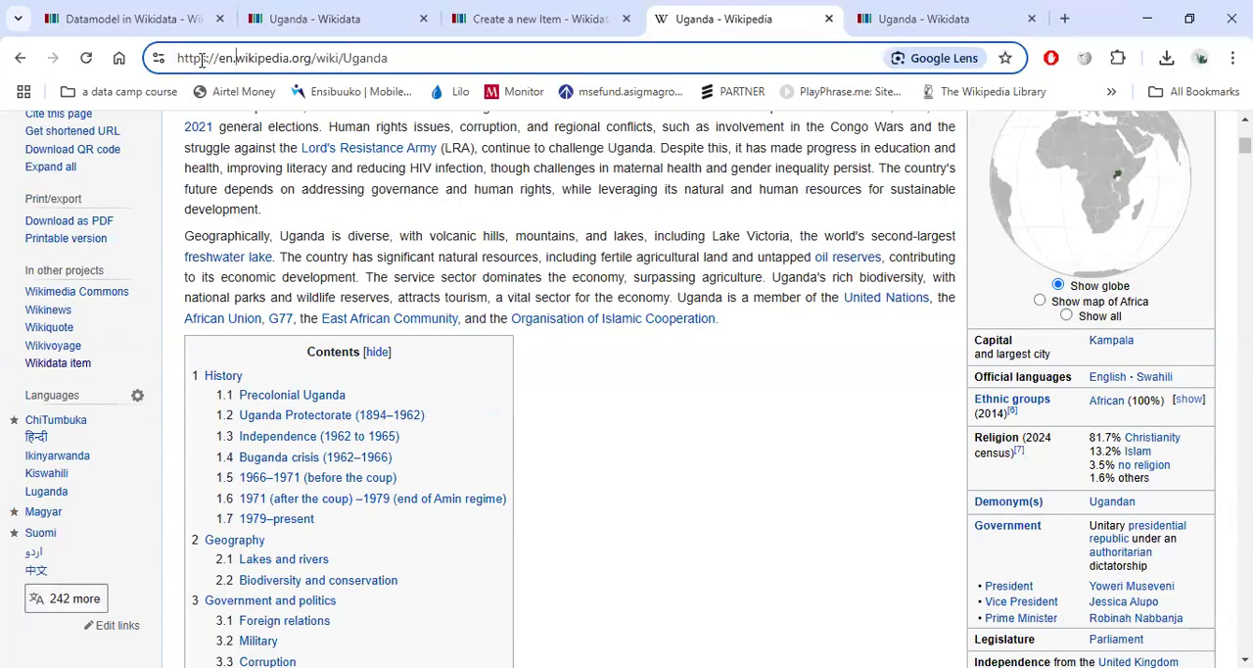
Open the mobile version of the Uganda Wikipedia article and scroll through its content.
key(Return)
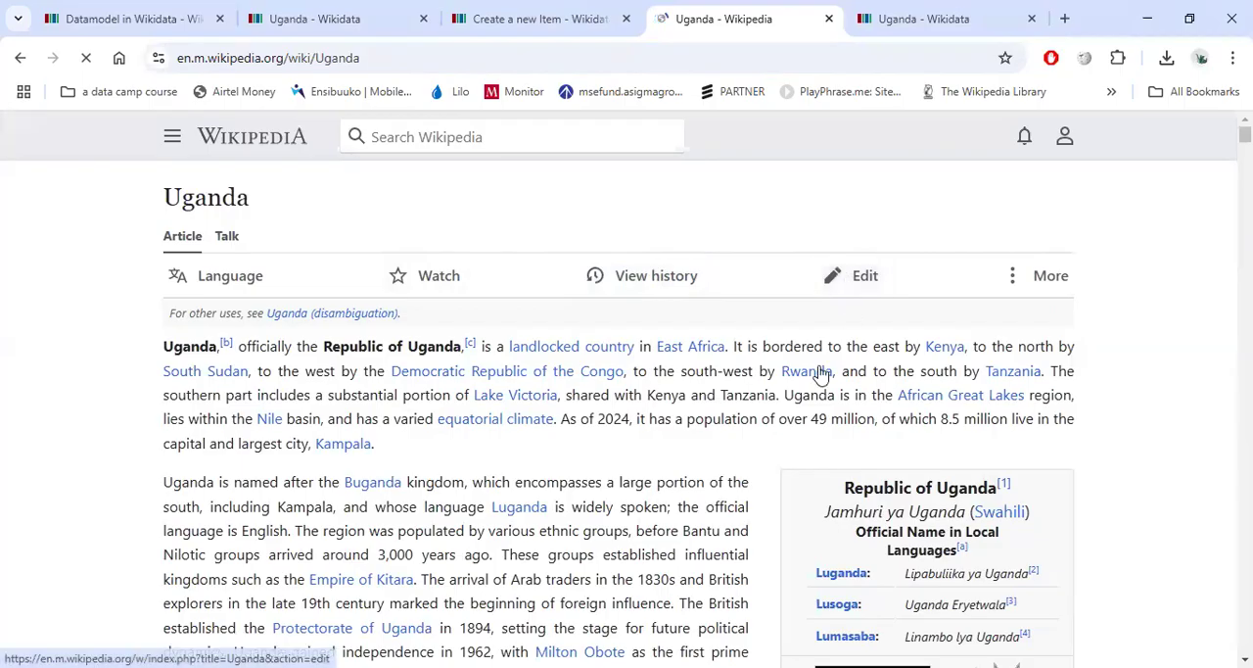
scroll(820, 372, down, 5)
scroll(821, 363, up, 5)
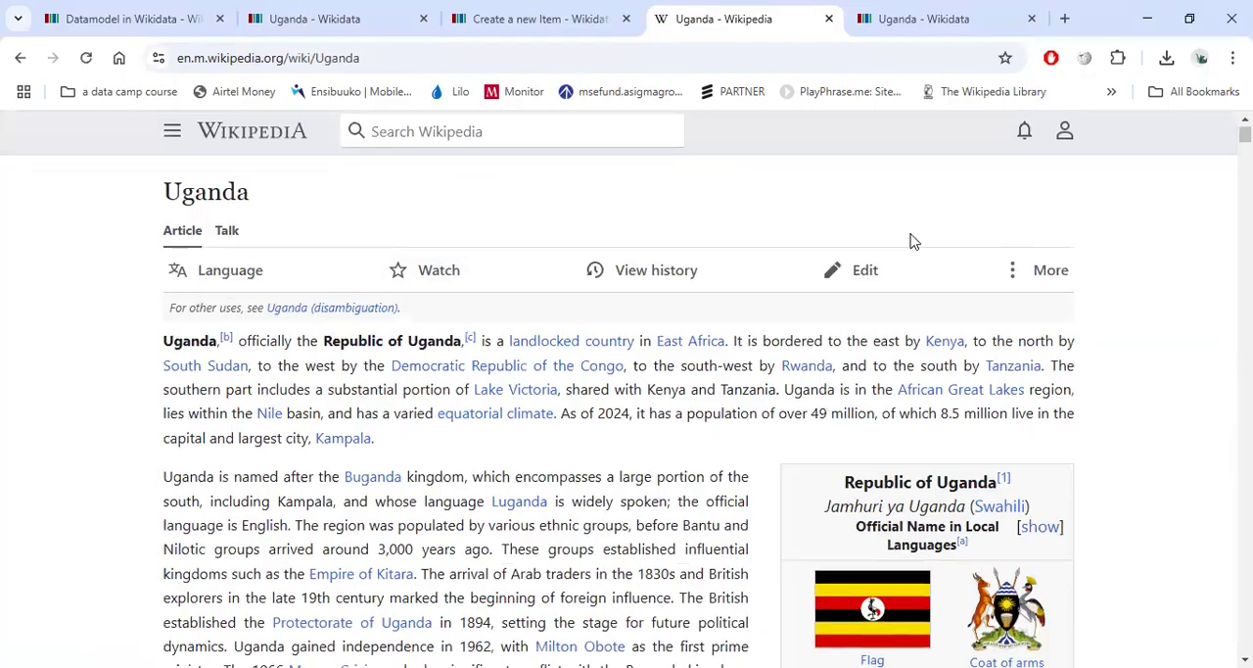
scroll(930, 240, down, 3)
scroll(638, 281, down, 4)
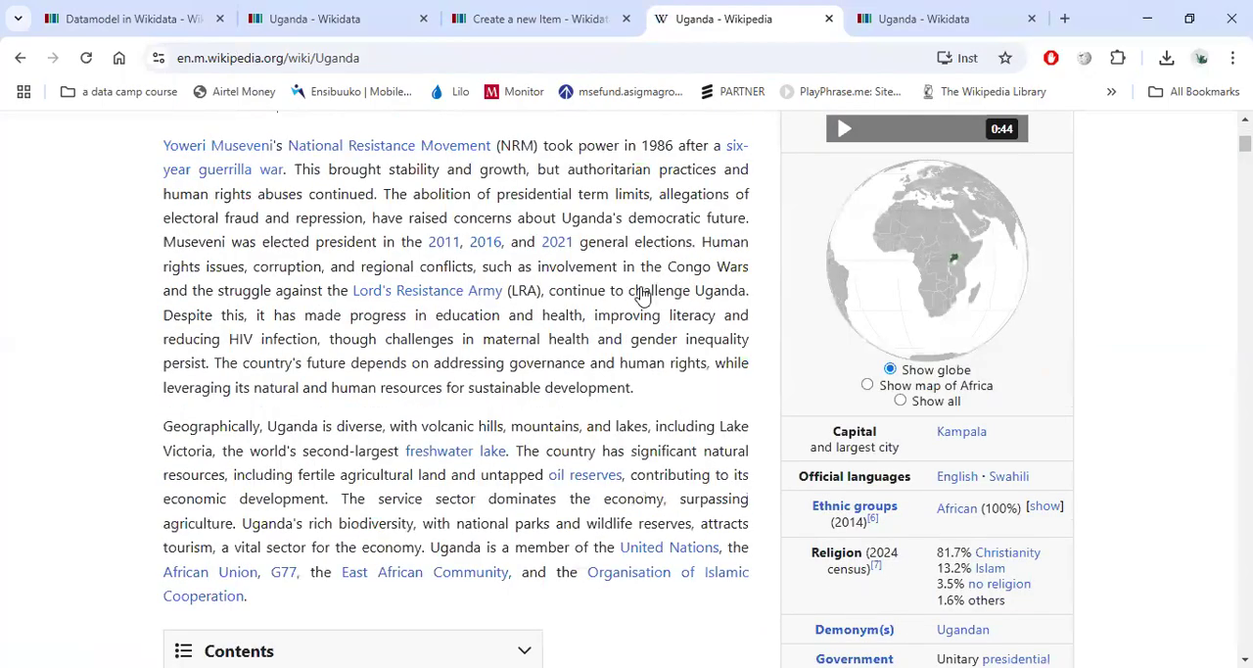
scroll(645, 303, down, 10)
scroll(716, 351, down, 5)
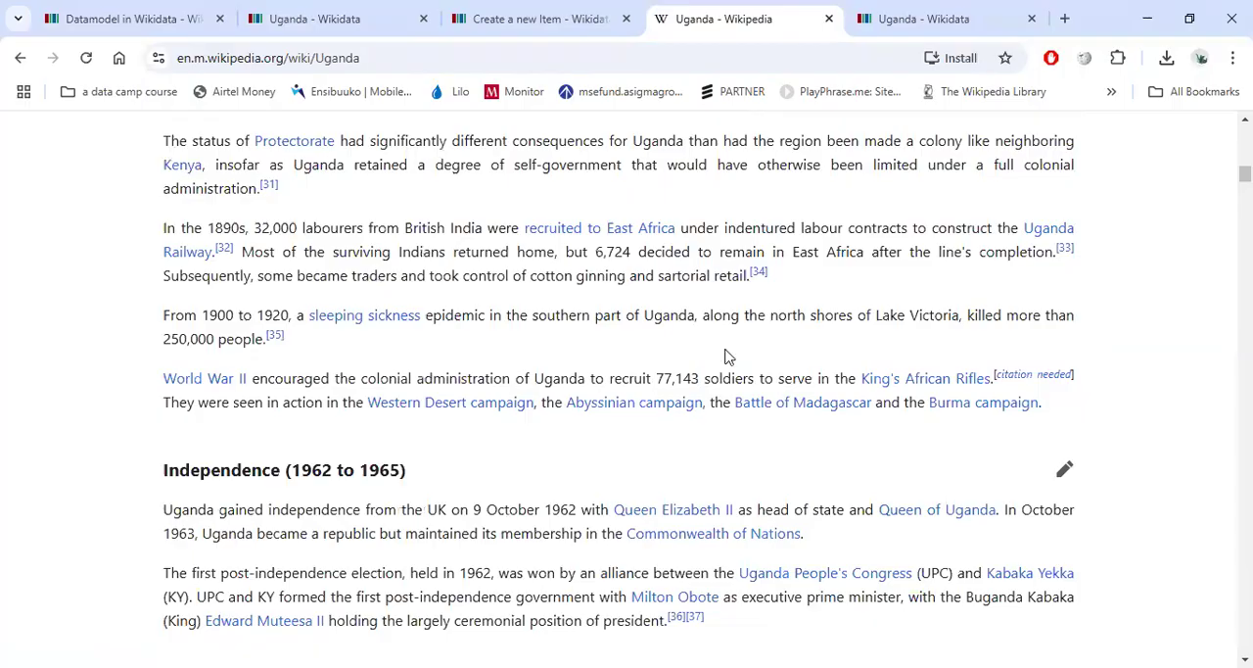
scroll(727, 356, down, 10)
scroll(727, 356, down, 10)
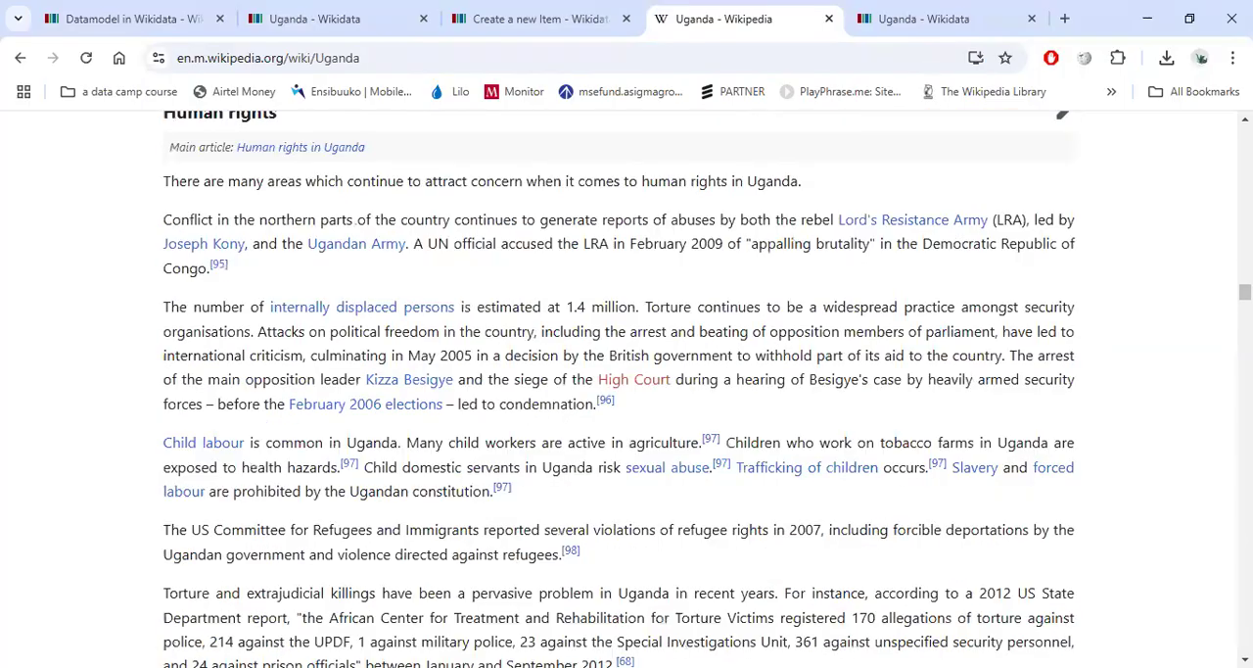
scroll(627, 392, down, 10)
key(Home)
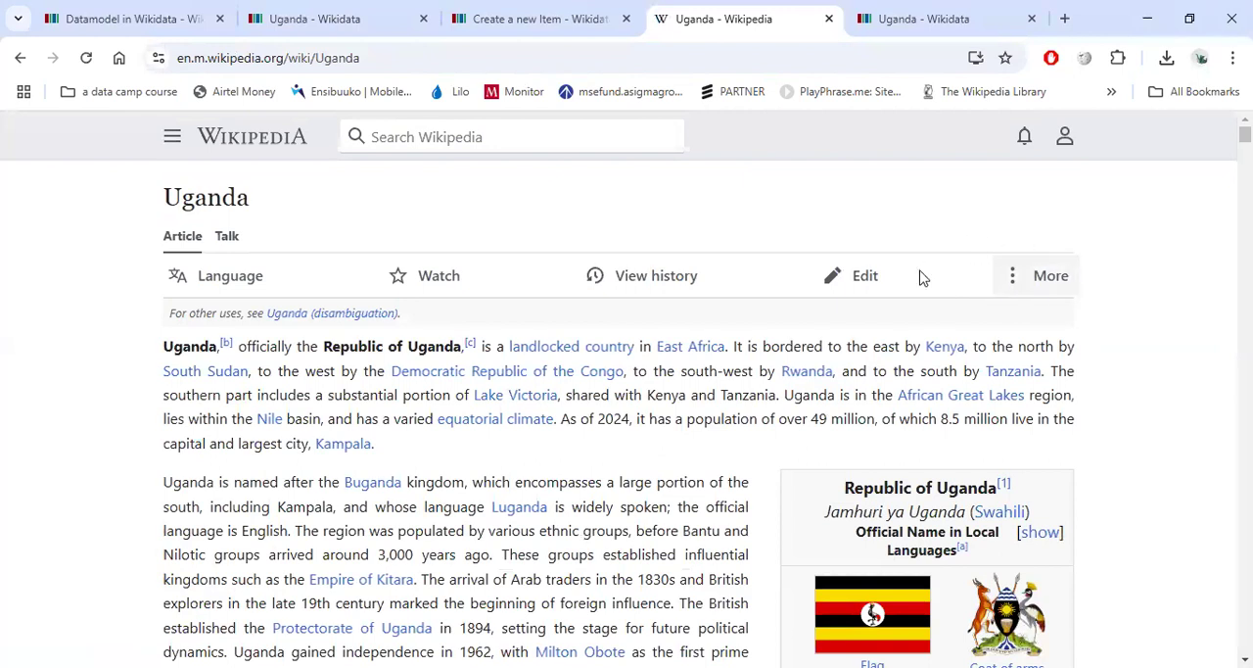
Open the mobile source editor for the Uganda article, dismiss its notice, and close the editor.
click(858, 278)
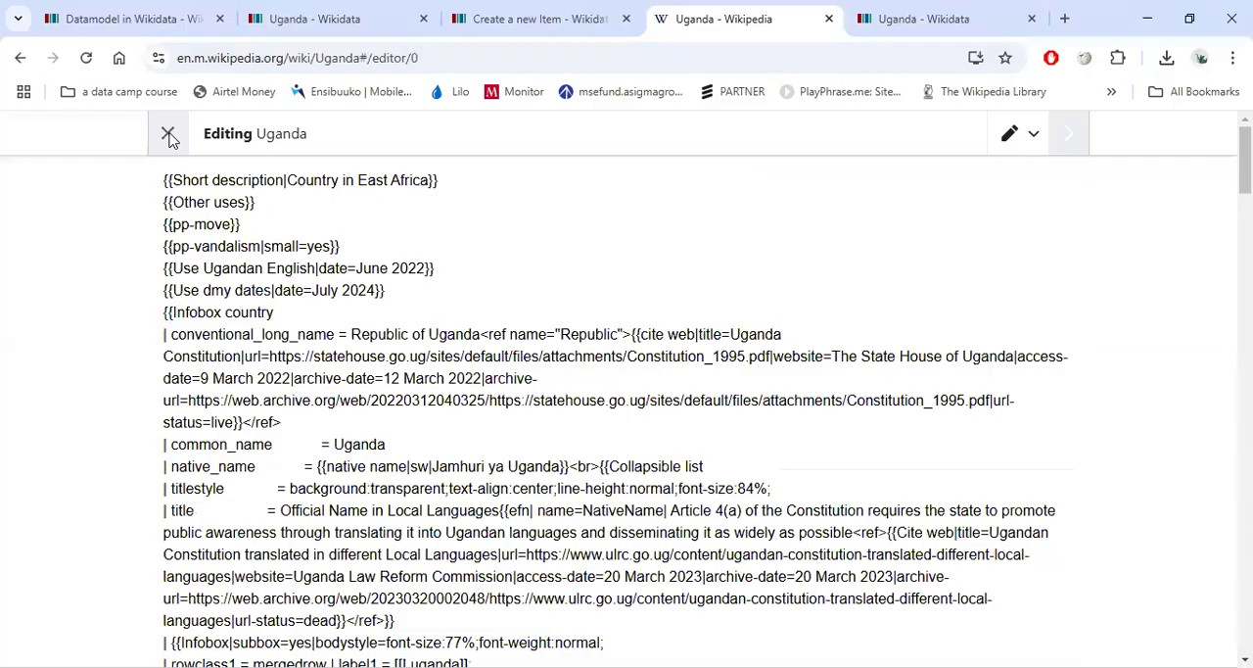
click(650, 460)
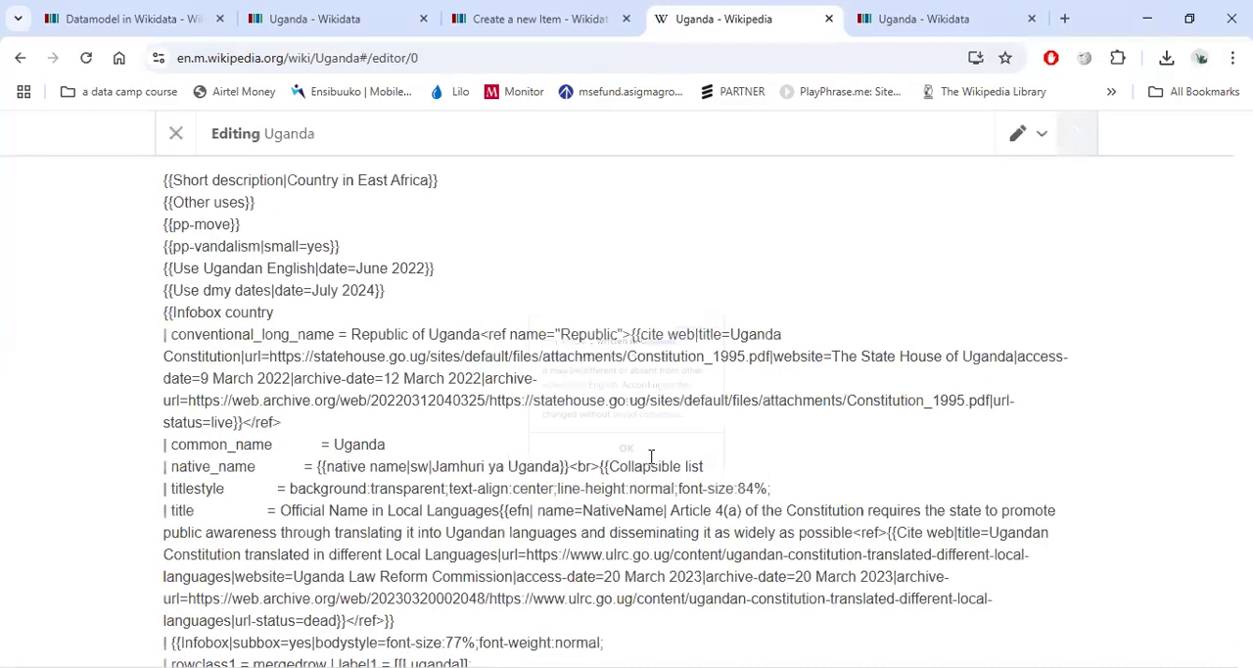
click(170, 133)
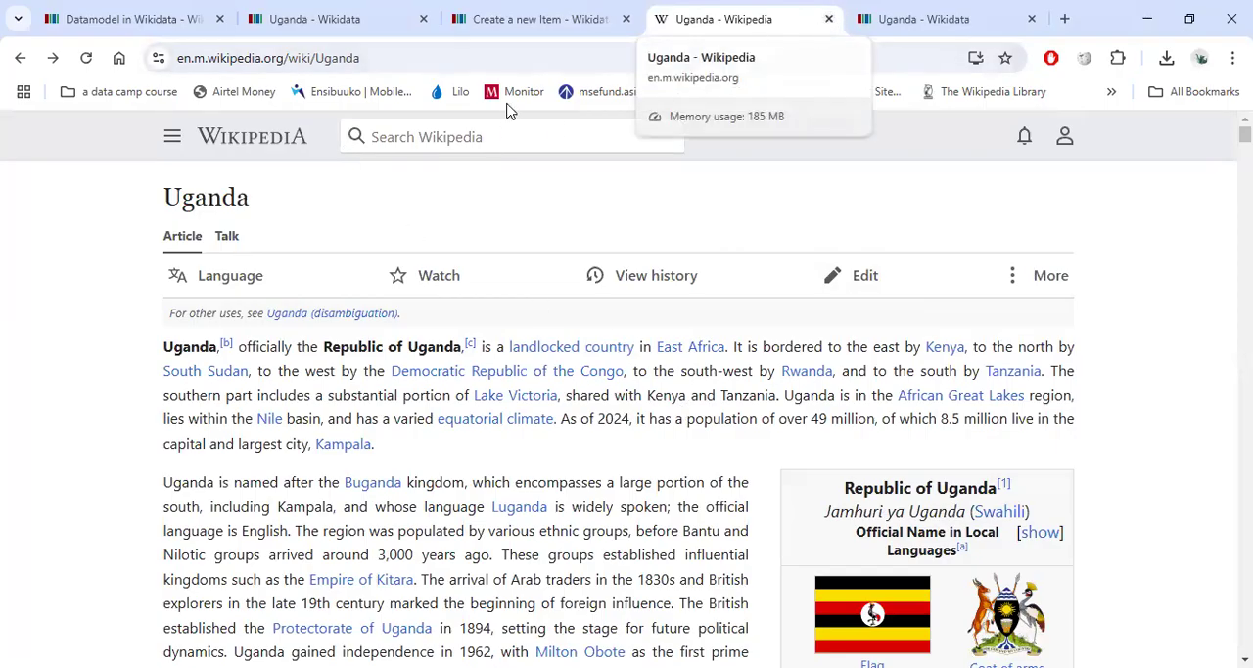
Go back to the desktop Uganda article and highlight the Wikidata item link in the sidebar.
click(15, 58)
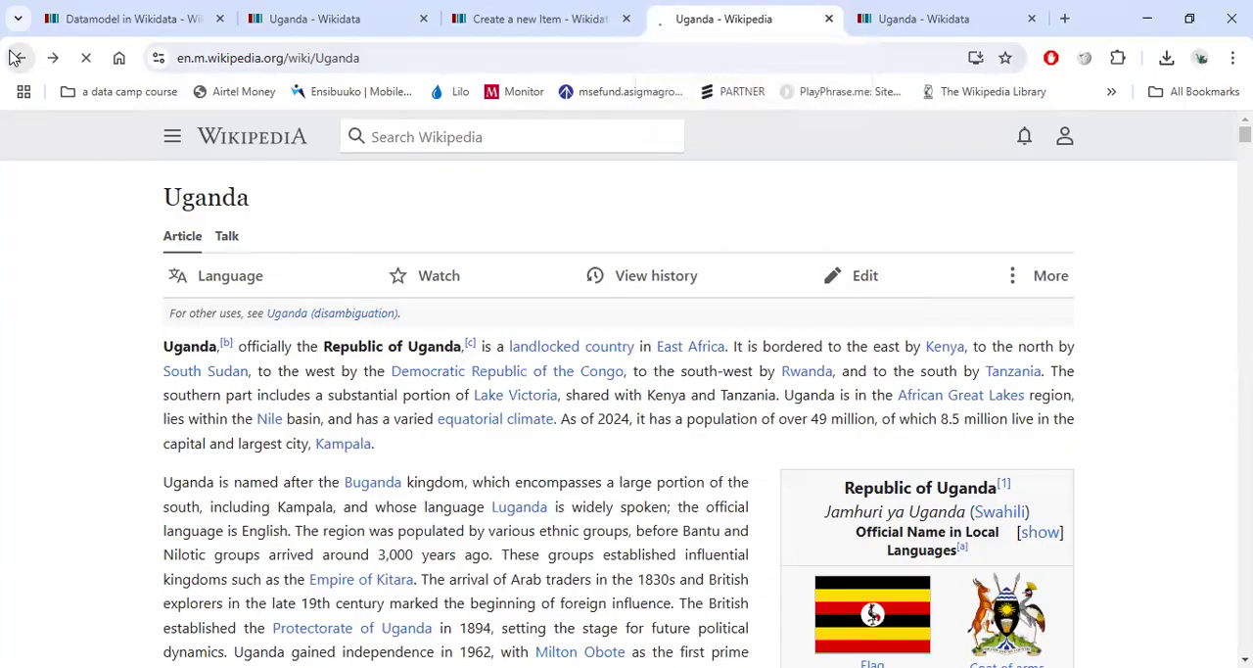
scroll(827, 544, up, 10)
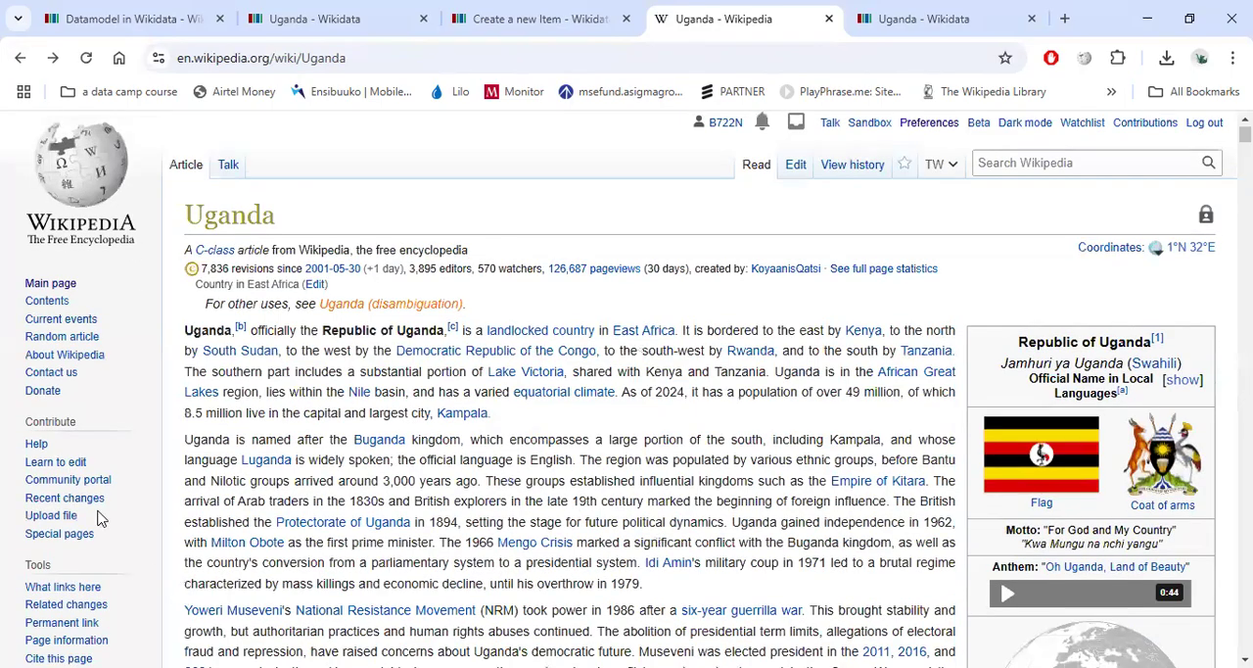
scroll(98, 519, down, 4)
drag(103, 546, 6, 549)
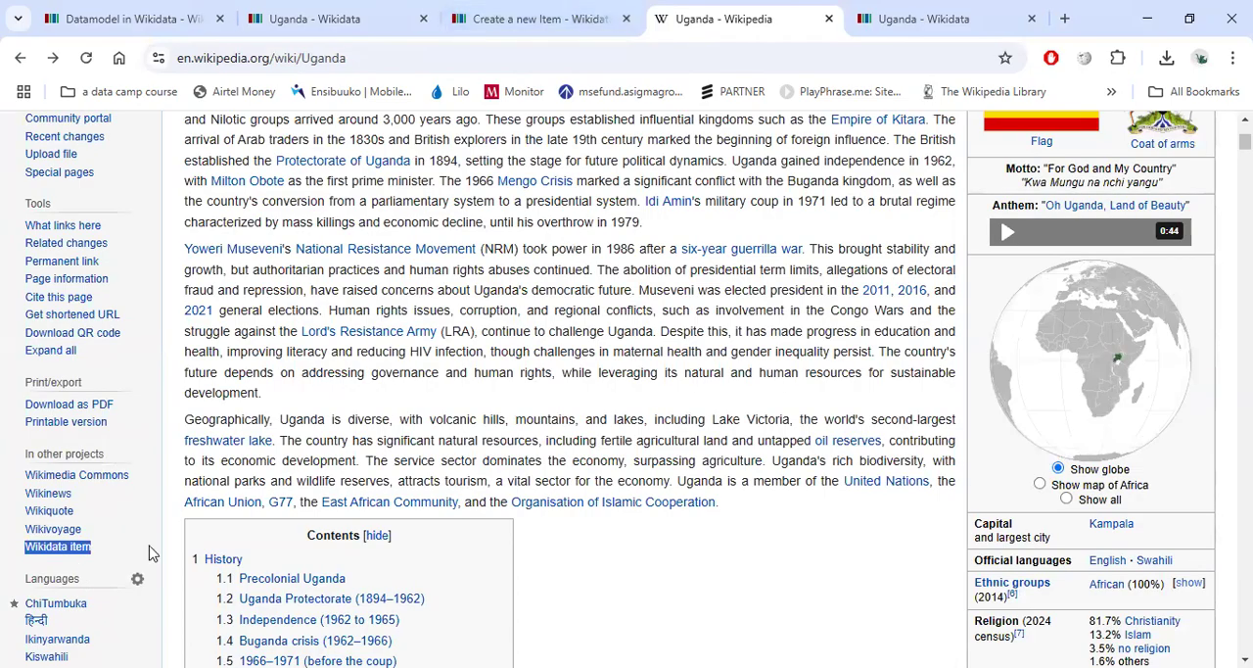
scroll(78, 605, down, 2)
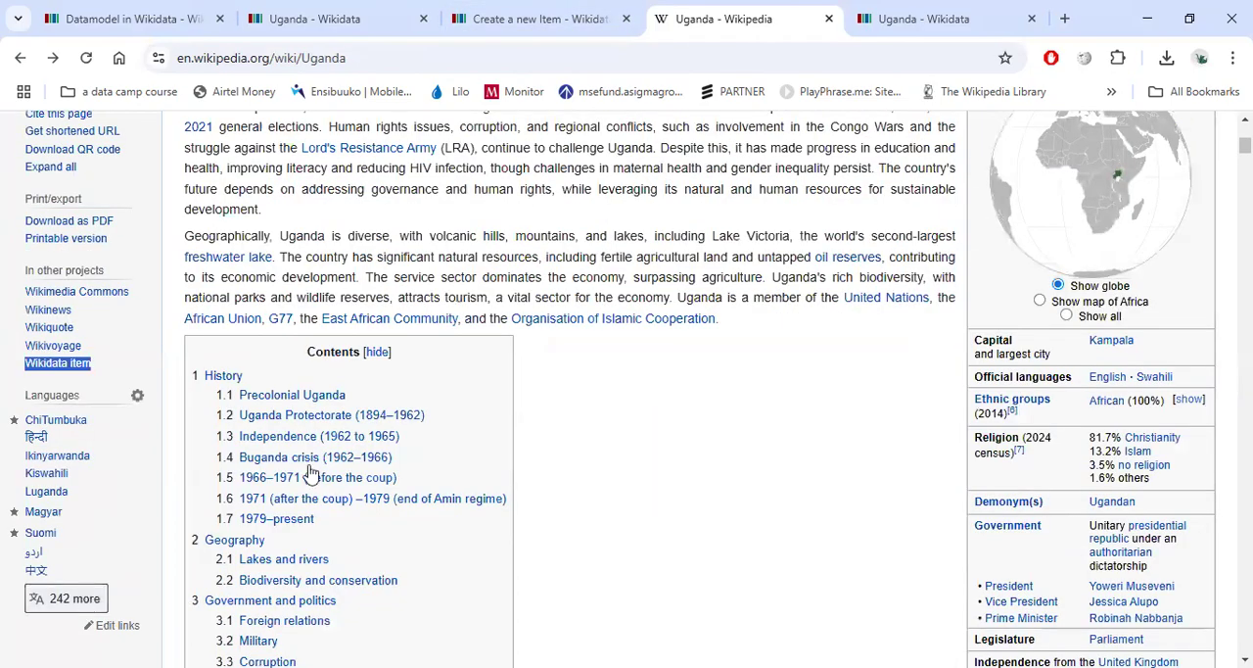
Switch to the Uganda Wikidata item and scroll through its statements and sitelink sections.
key(ctrl+Tab)
scroll(467, 392, down, 8)
scroll(467, 391, down, 15)
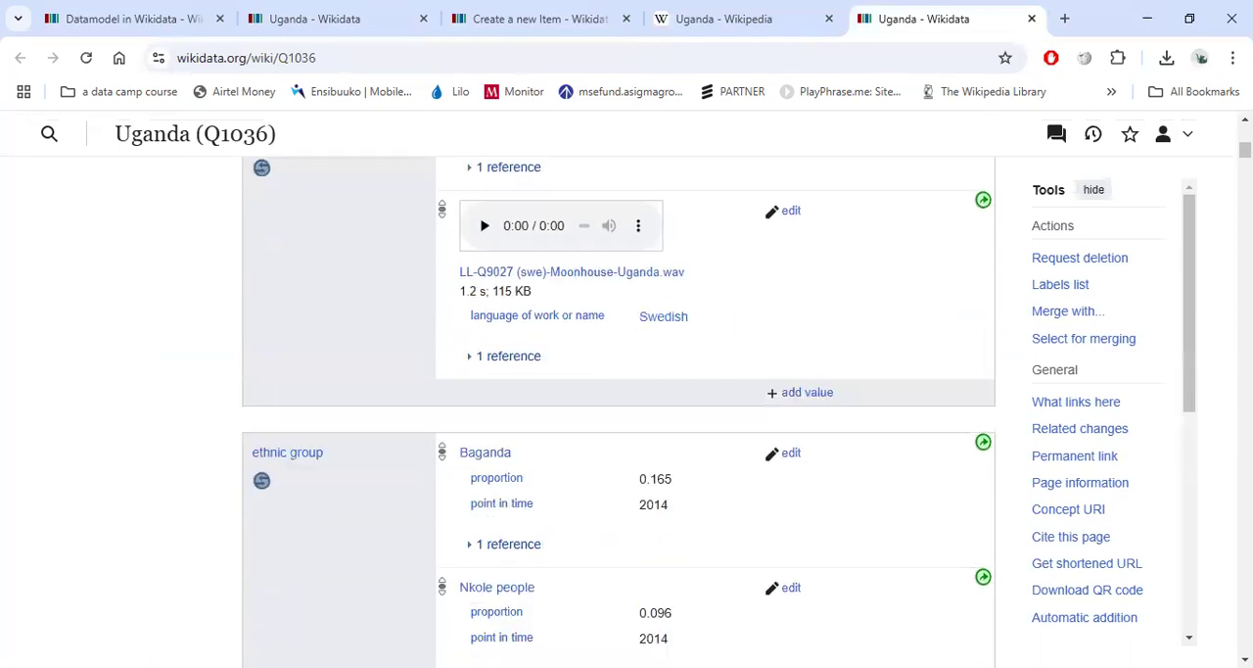
scroll(939, 582, down, 5)
scroll(699, 509, up, 8)
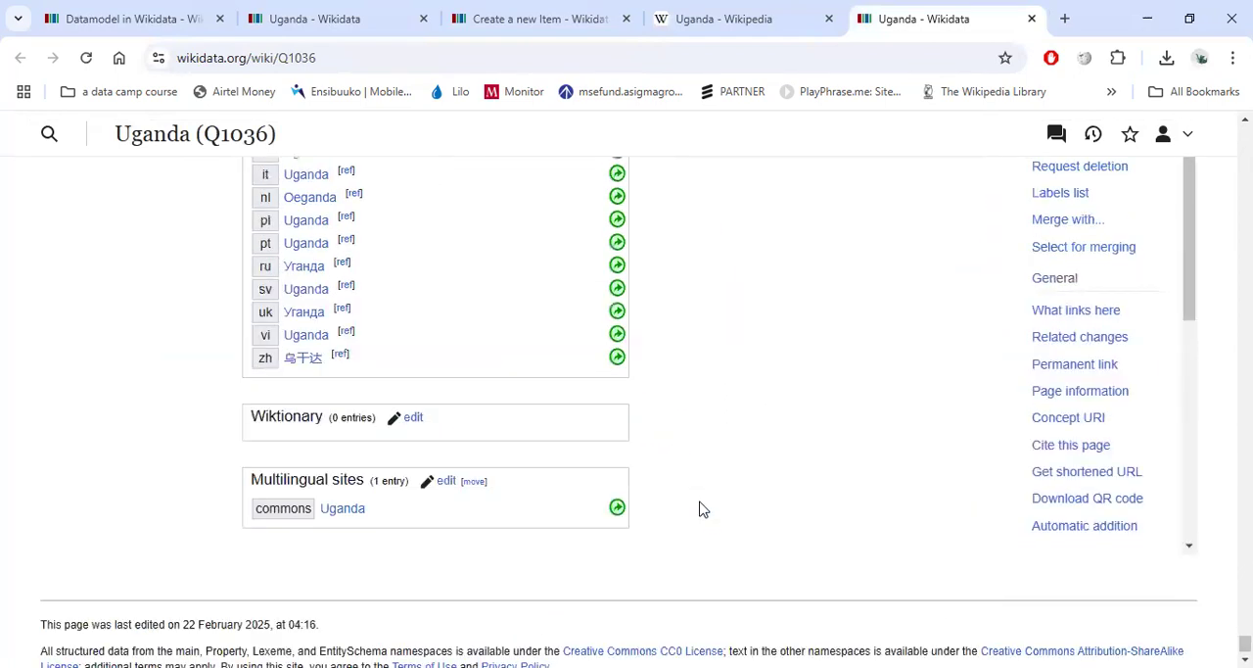
scroll(480, 455, down, 1)
scroll(284, 421, up, 3)
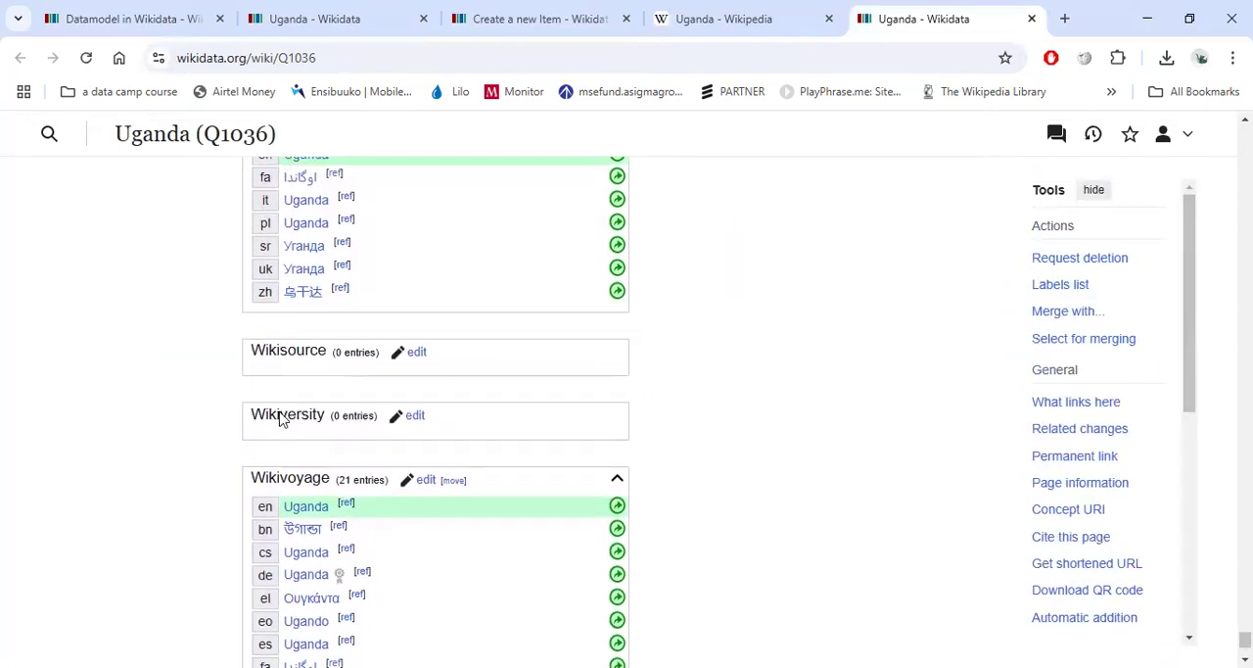
scroll(323, 402, up, 4)
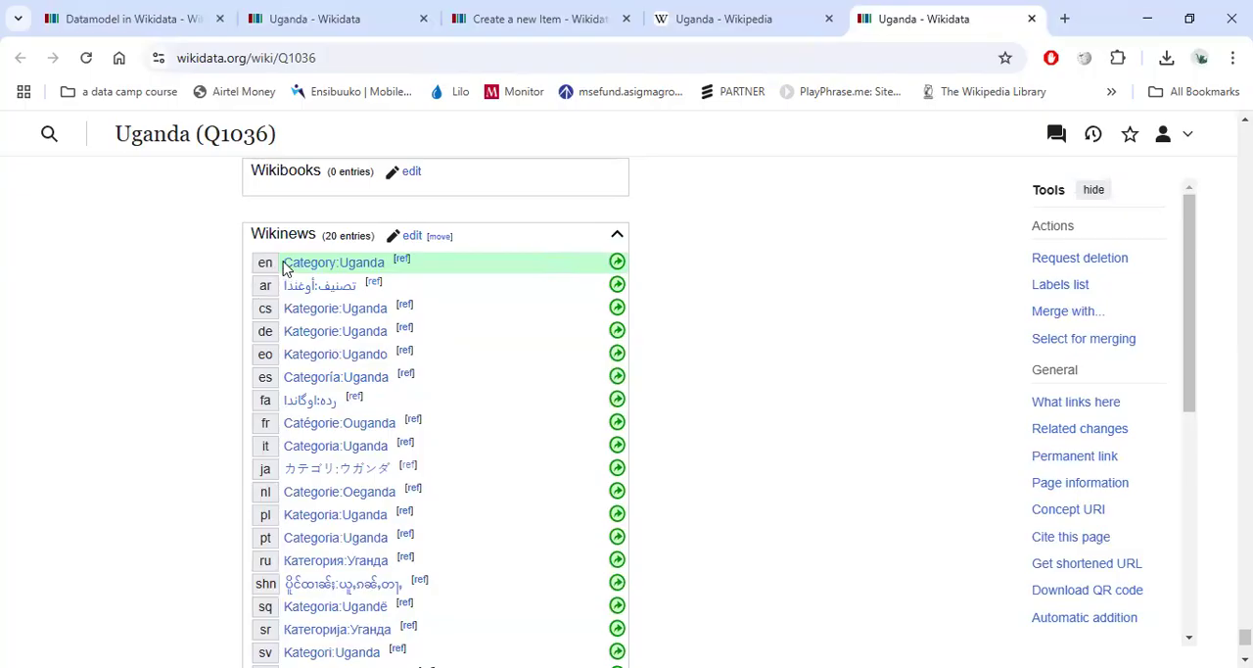
scroll(266, 274, up, 2)
scroll(287, 479, up, 3)
scroll(252, 383, up, 20)
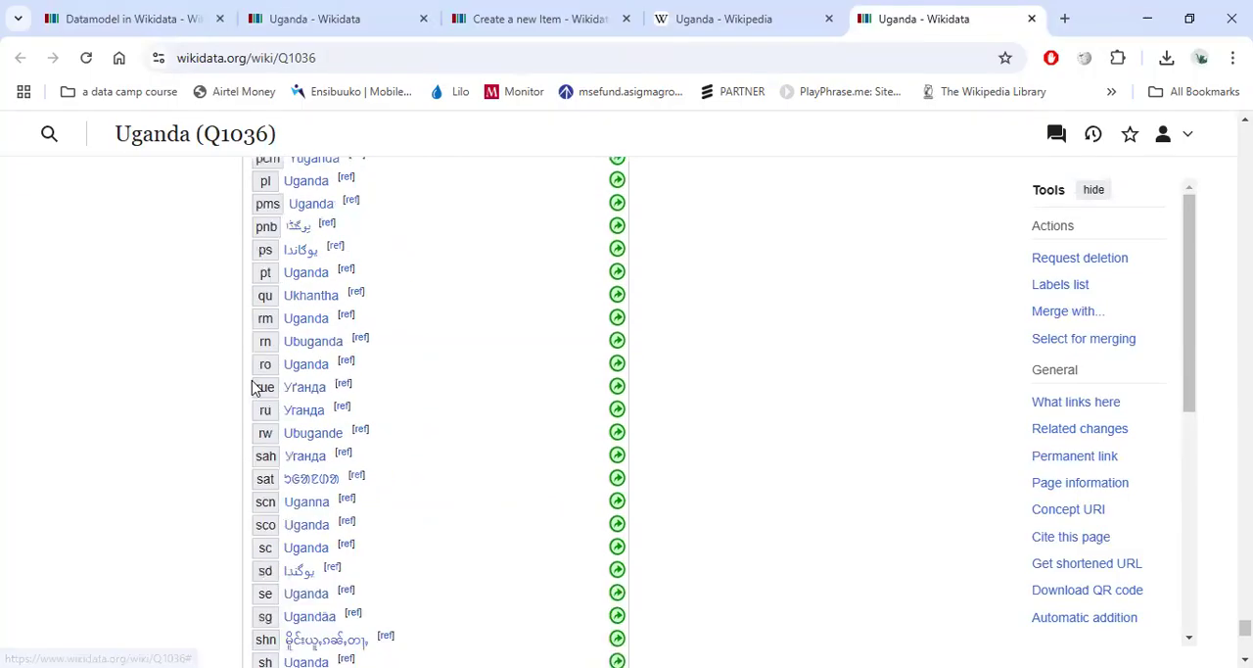
scroll(247, 379, up, 14)
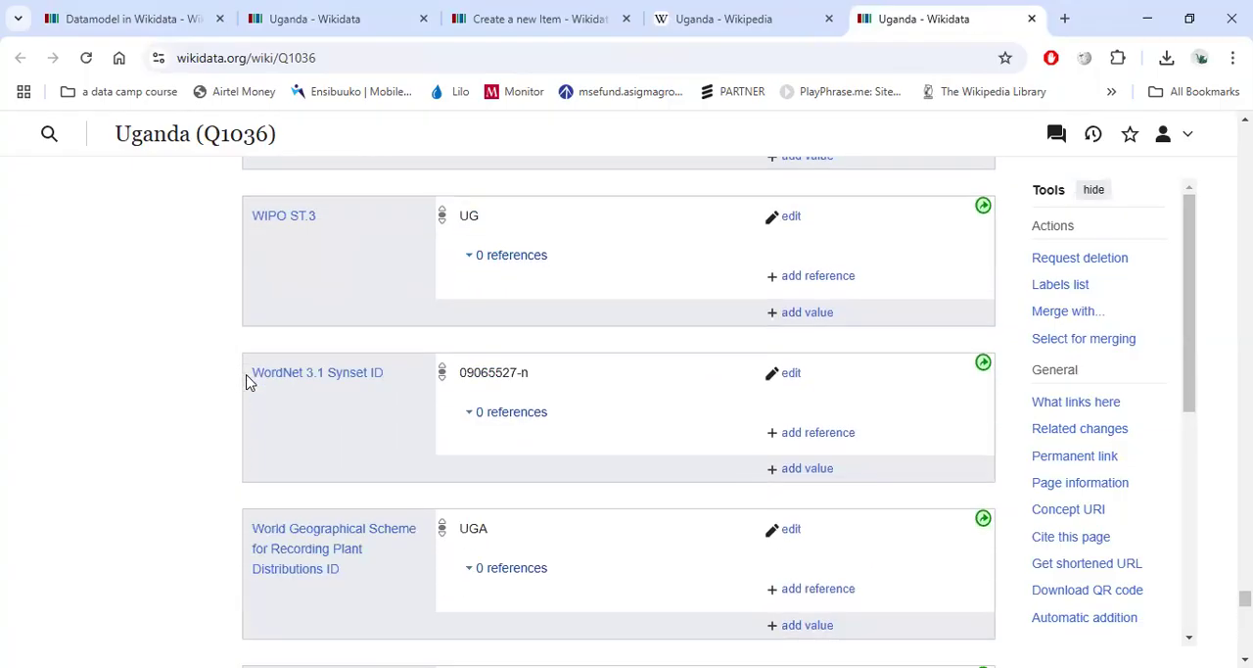
scroll(245, 377, down, 14)
scroll(239, 371, down, 3)
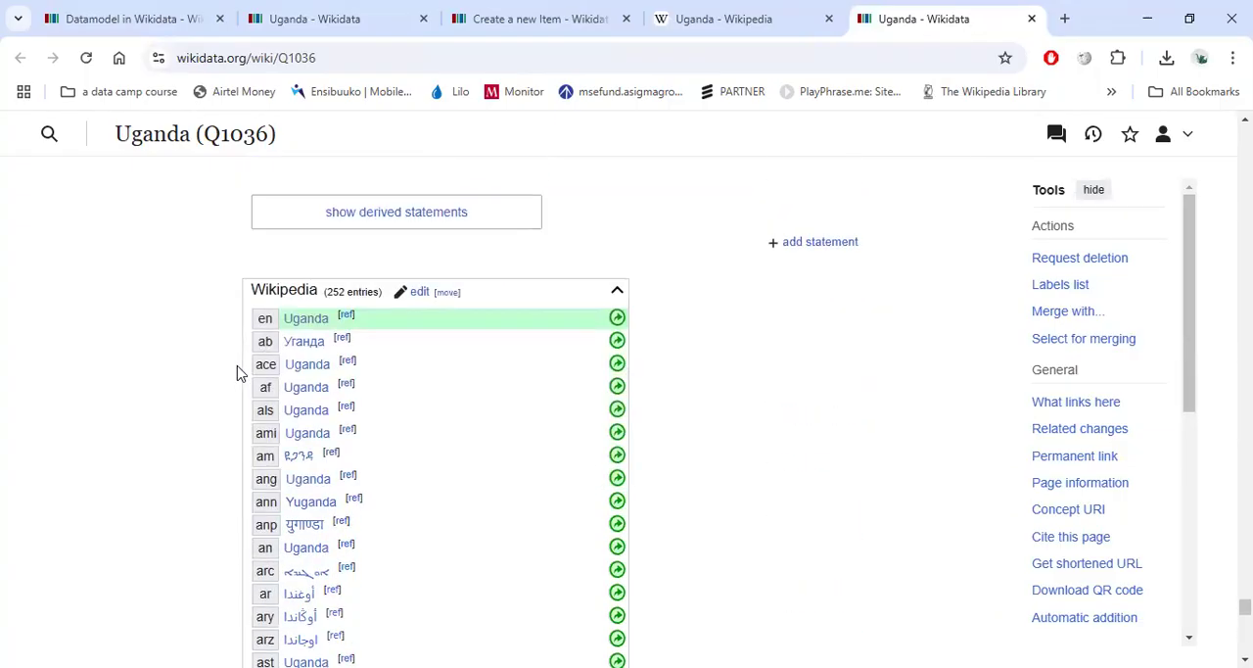
Highlight the Wikipedia sitelinks heading on the Uganda item and scroll through its language list.
drag(253, 290, 382, 292)
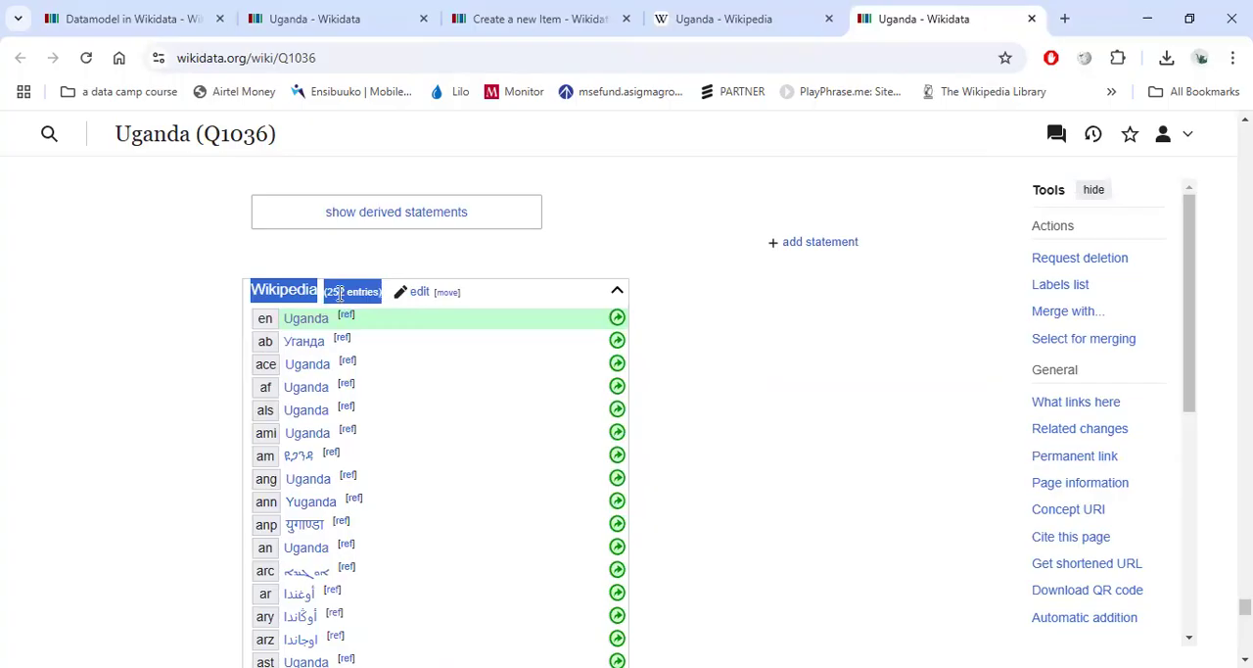
scroll(339, 293, down, 20)
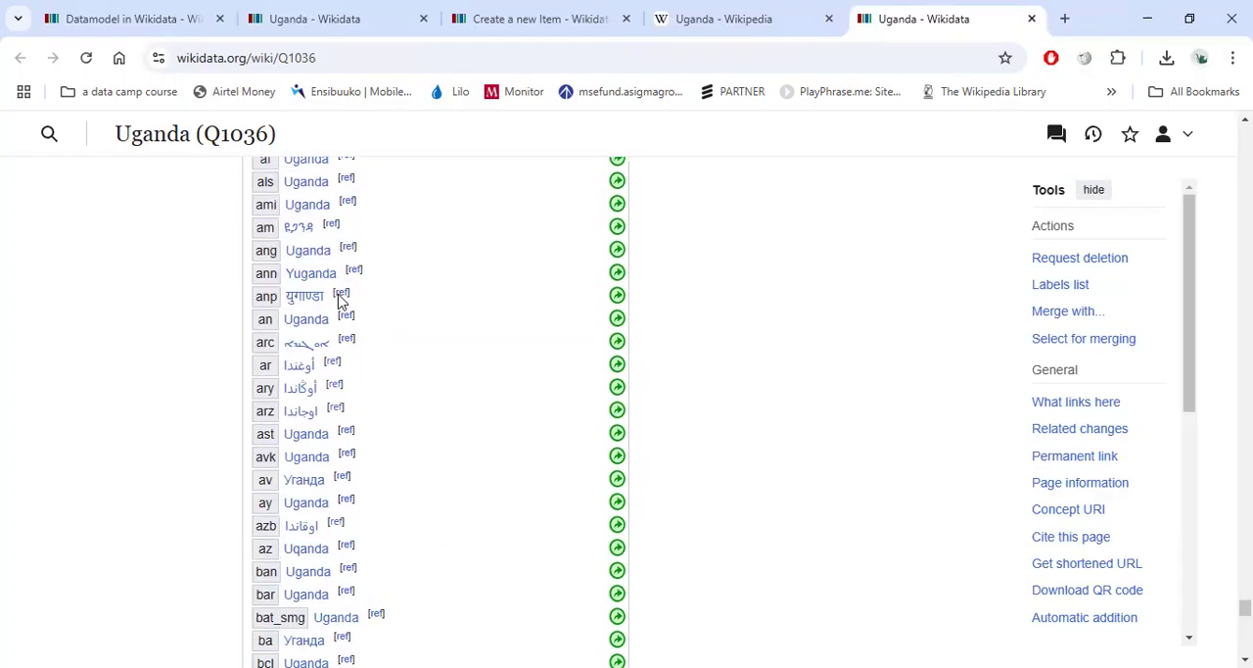
scroll(331, 305, down, 20)
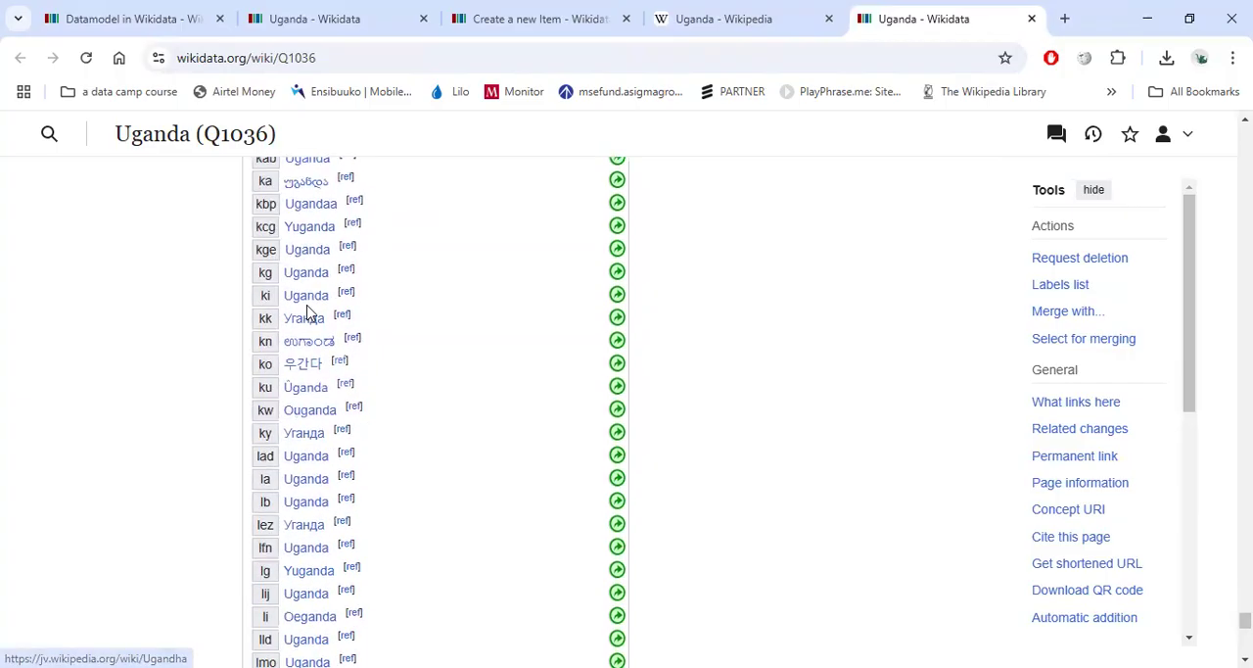
scroll(277, 318, down, 10)
scroll(279, 316, up, 12)
scroll(277, 315, down, 6)
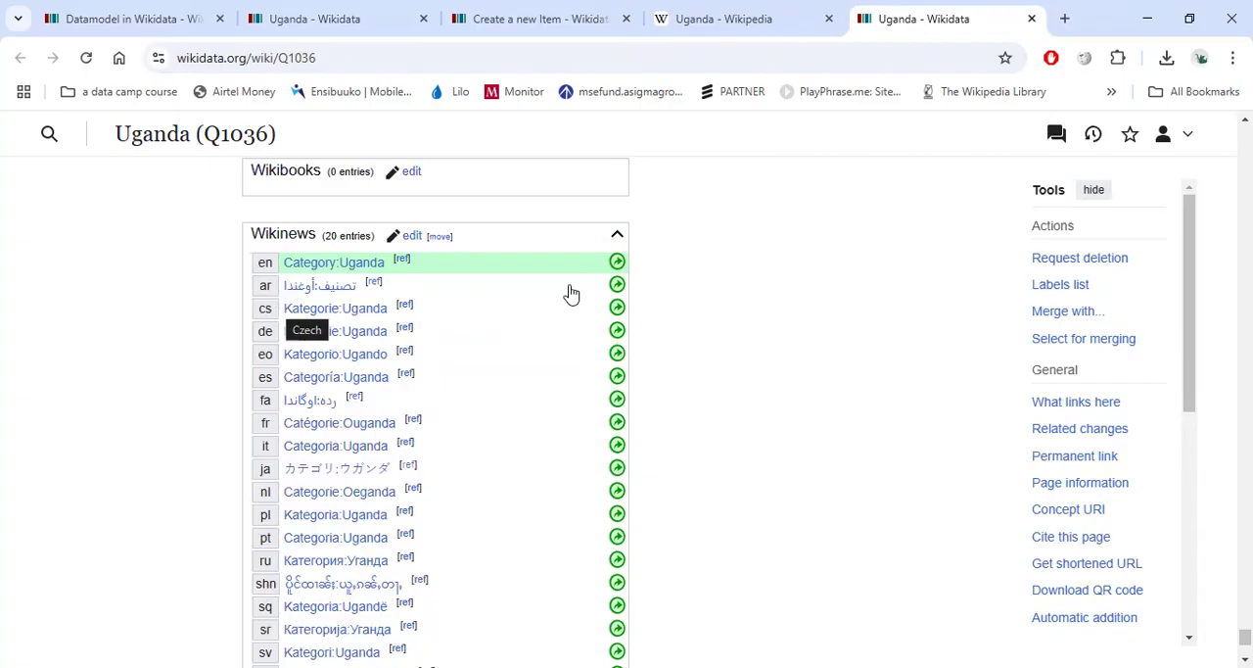
Collapse the Wikinews and Wikiquote sitelink sections on the Uganda item.
drag(251, 242, 303, 227)
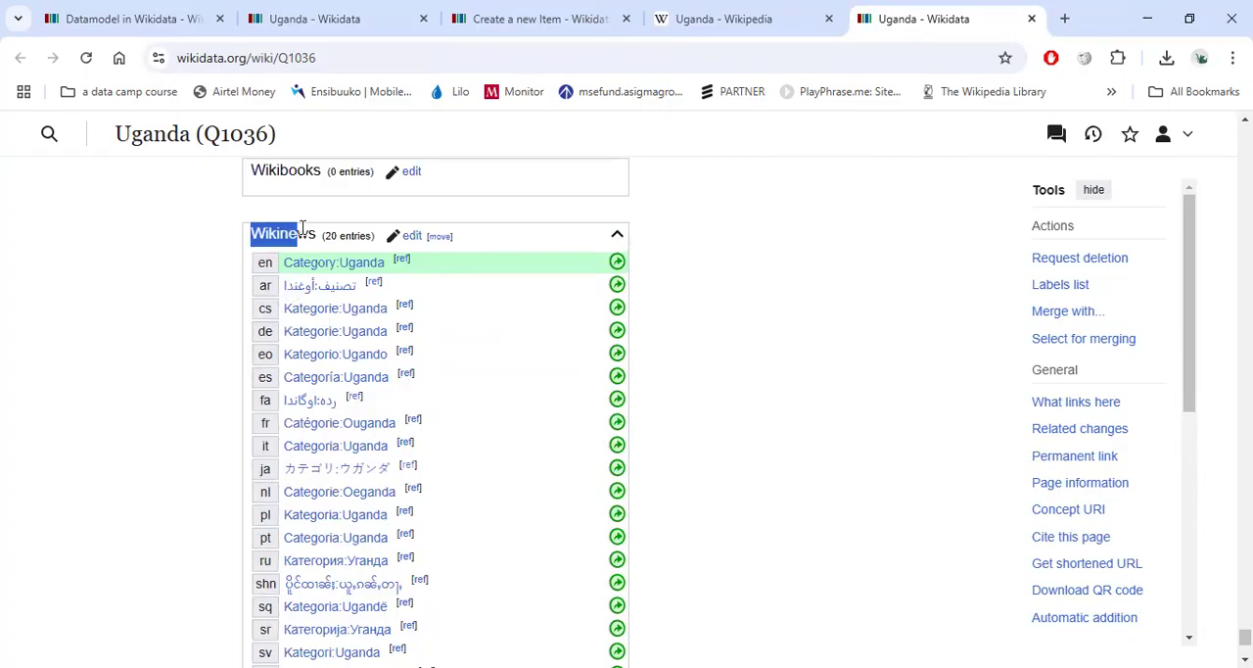
click(617, 234)
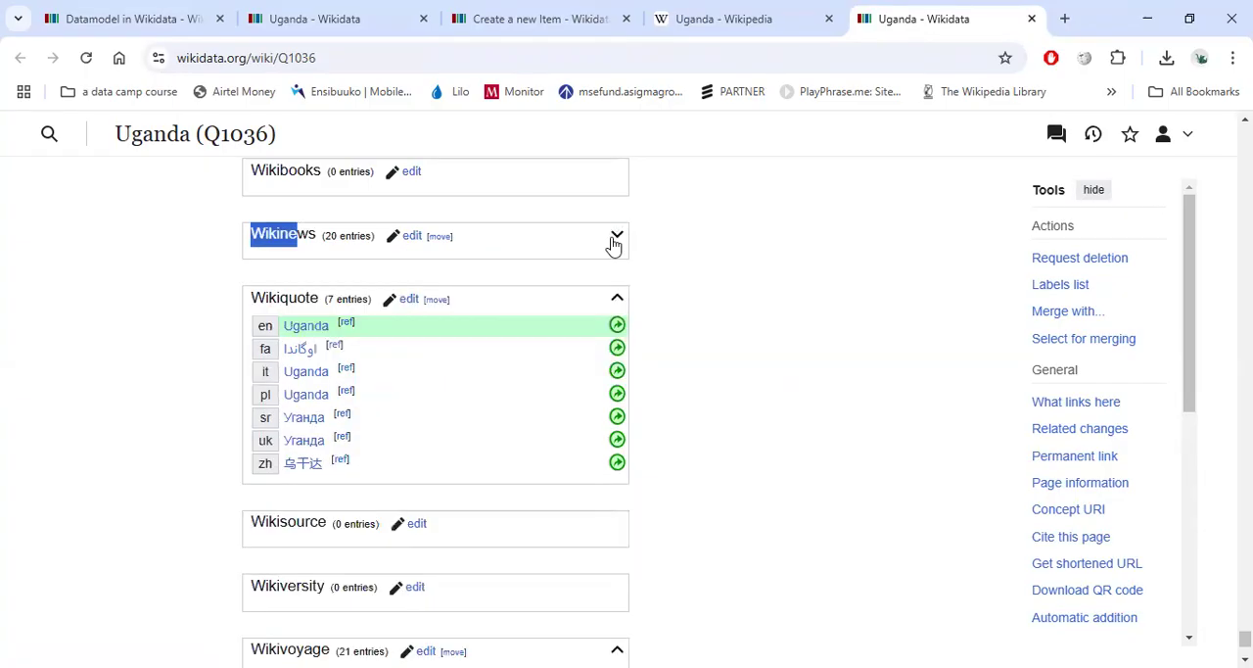
click(616, 298)
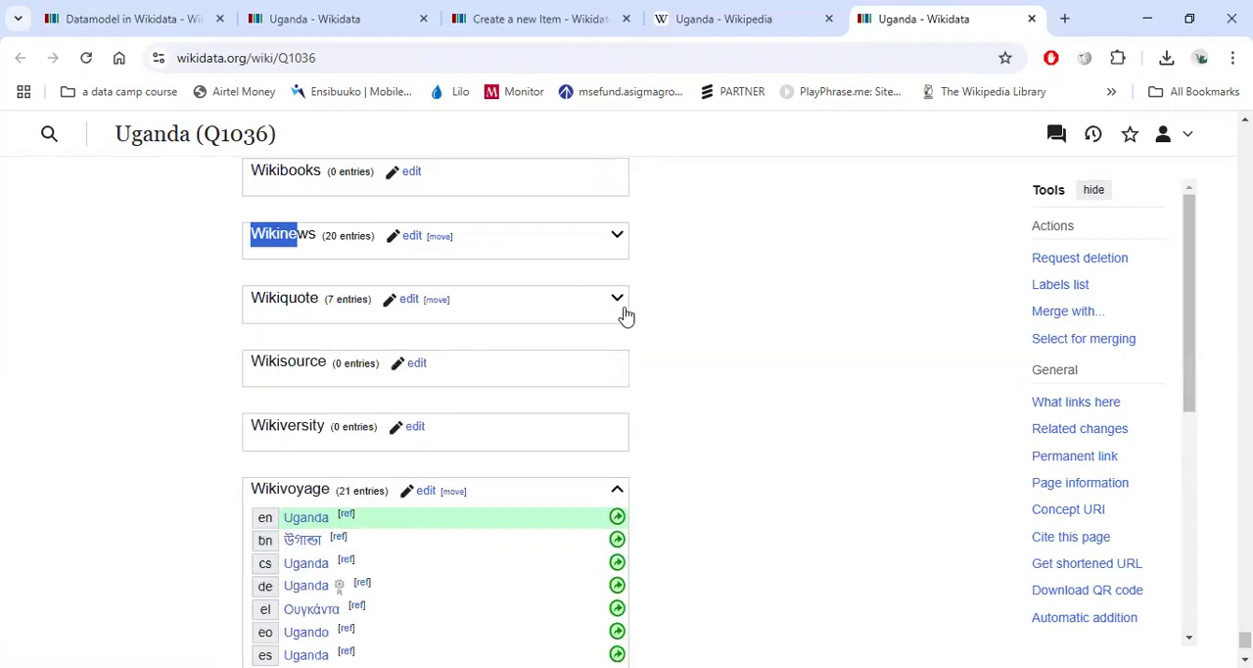
Try adding an English Wikisource sitelink named Uganda to the item, then cancel the edit.
click(292, 361)
drag(265, 361, 325, 360)
click(388, 370)
click(417, 365)
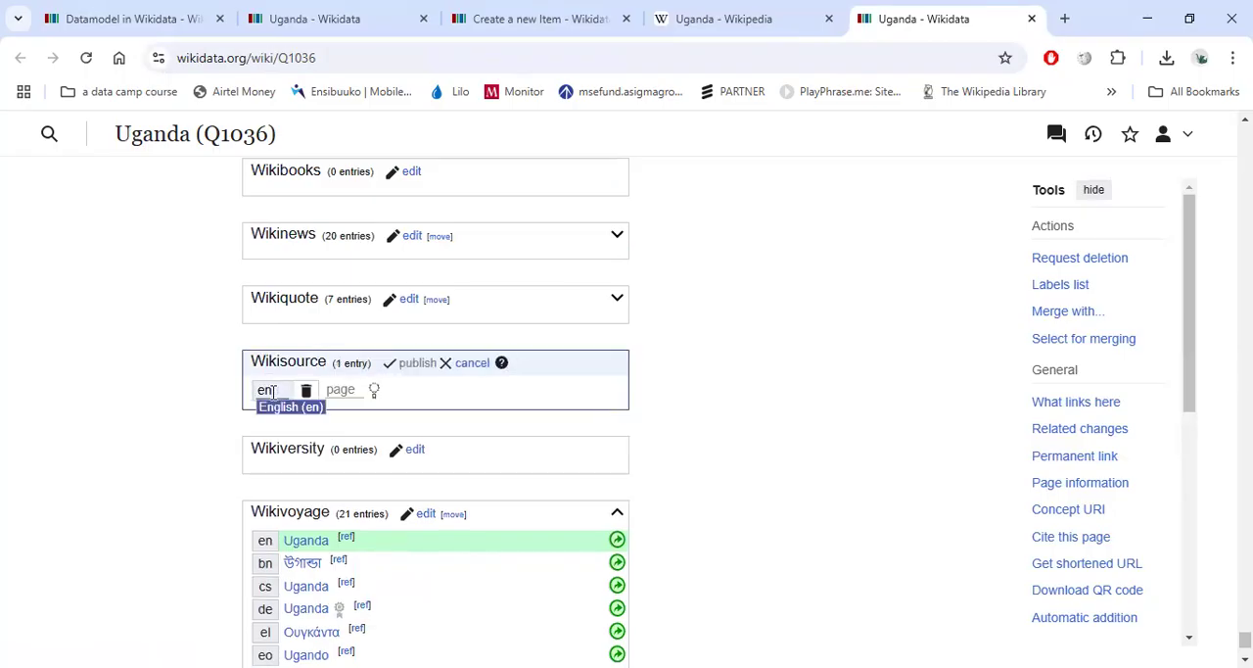
click(291, 415)
text(Uganda)
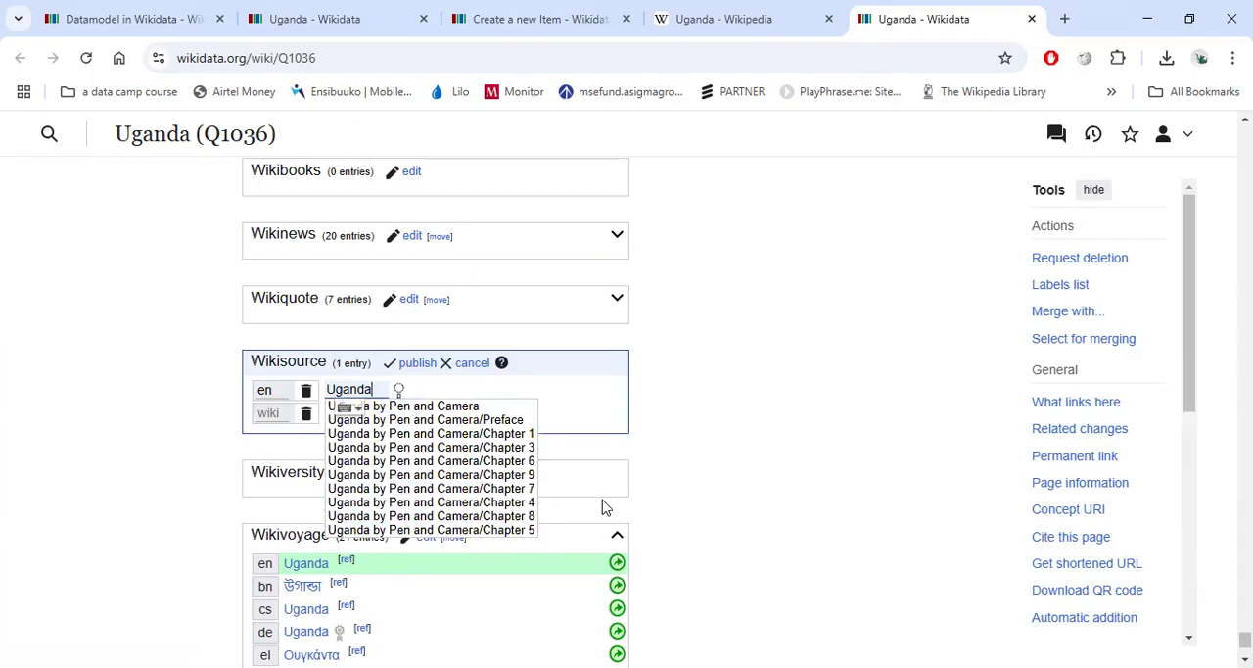
scroll(485, 485, down, 1)
scroll(476, 462, up, 2)
click(474, 457)
Collapse the Wikivoyage sitelink section on the Uganda item.
scroll(260, 460, down, 1)
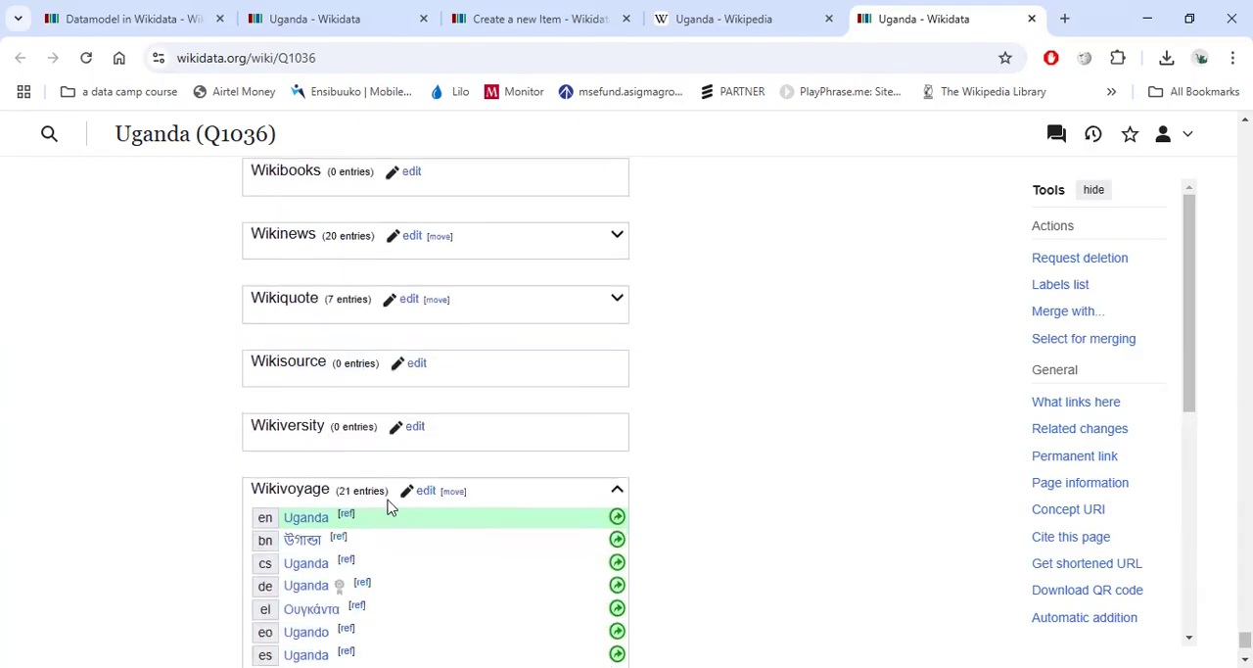
scroll(386, 495, down, 3)
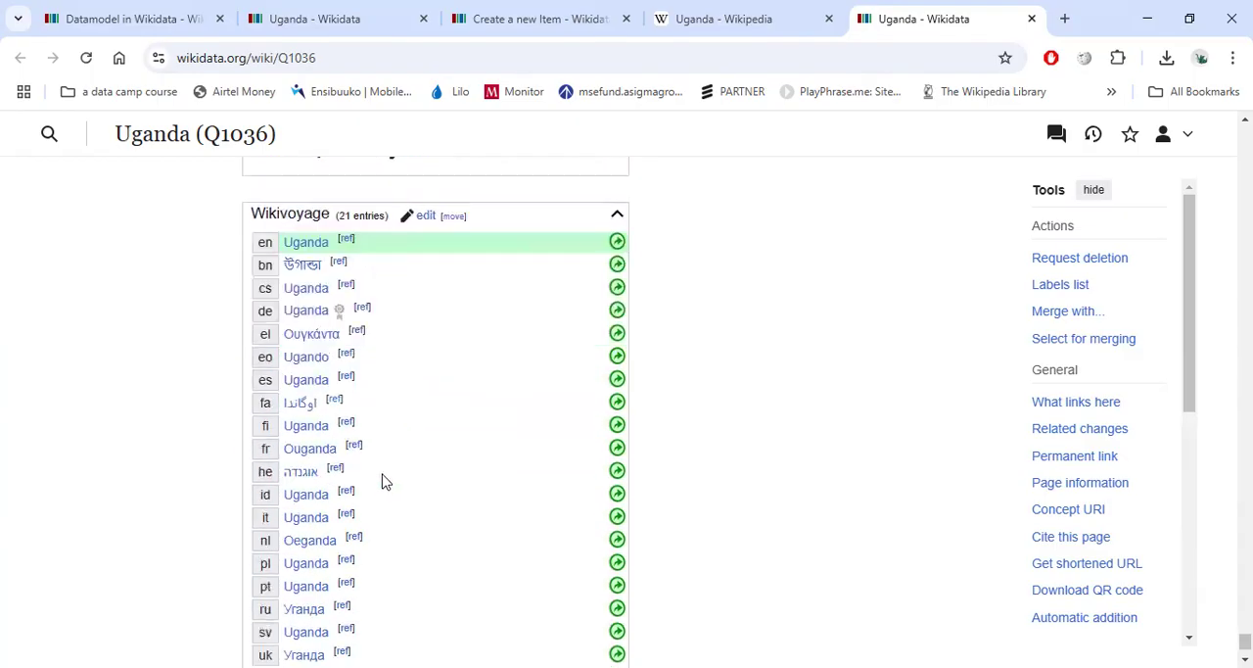
click(617, 213)
scroll(652, 265, up, 2)
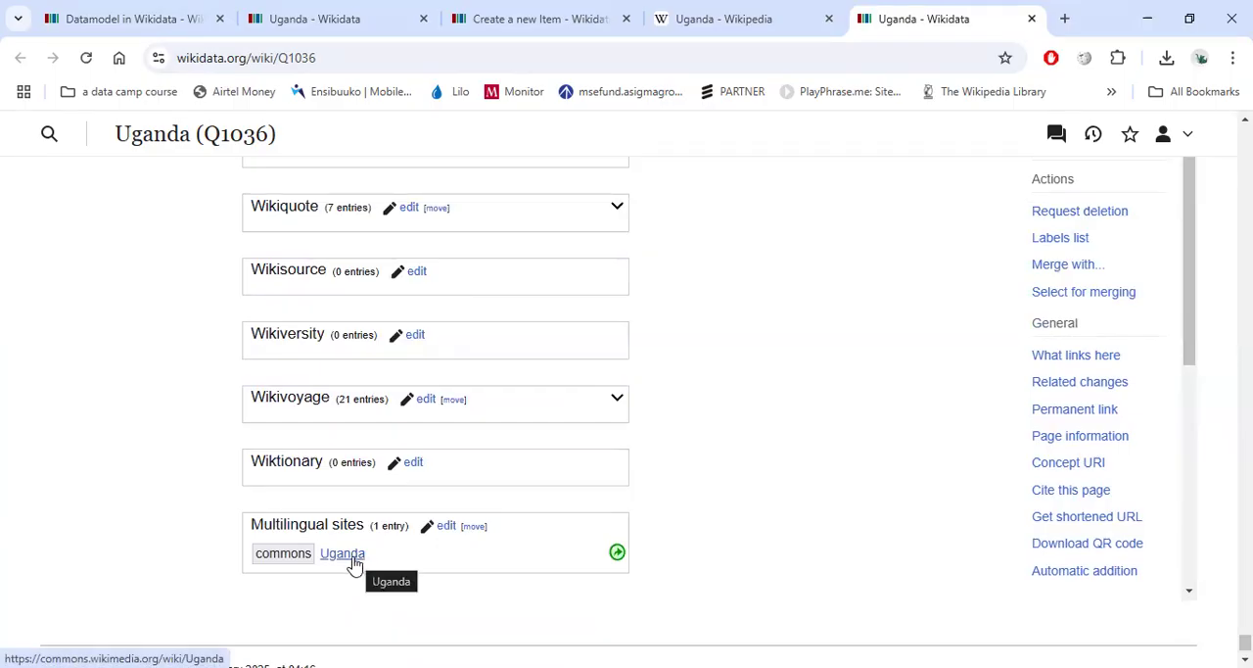
Open the Commons Uganda sitelink in a new tab and view the Wikimedia Commons page.
right_click(354, 565)
click(391, 333)
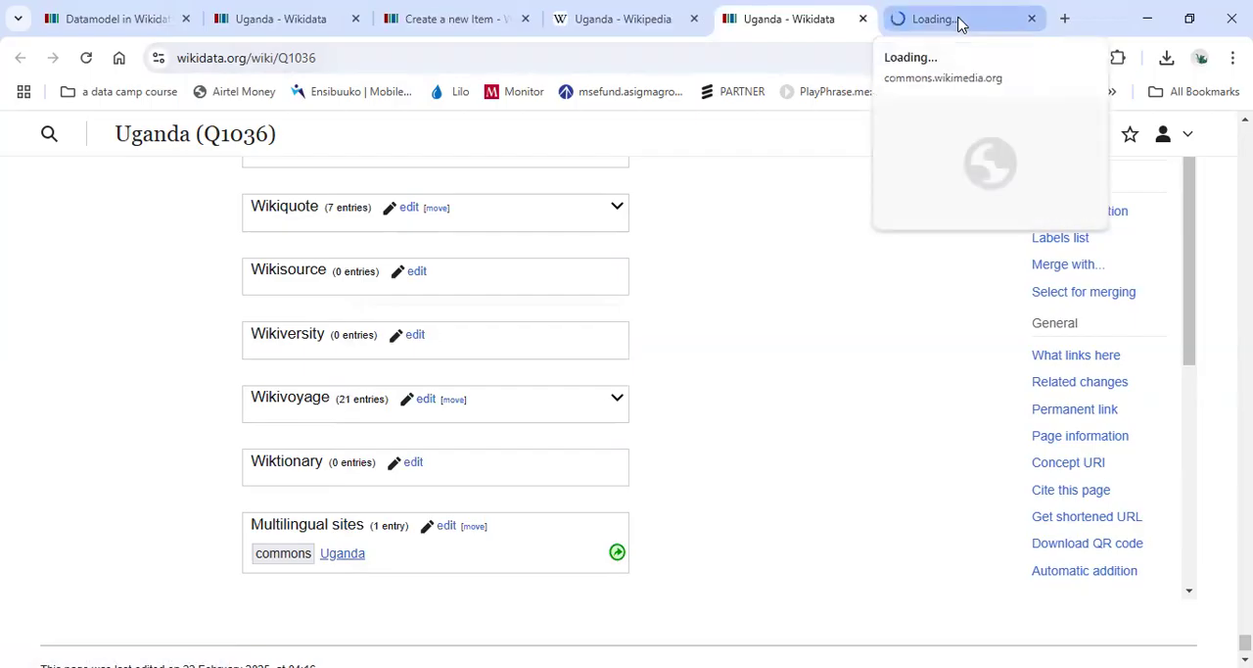
click(960, 21)
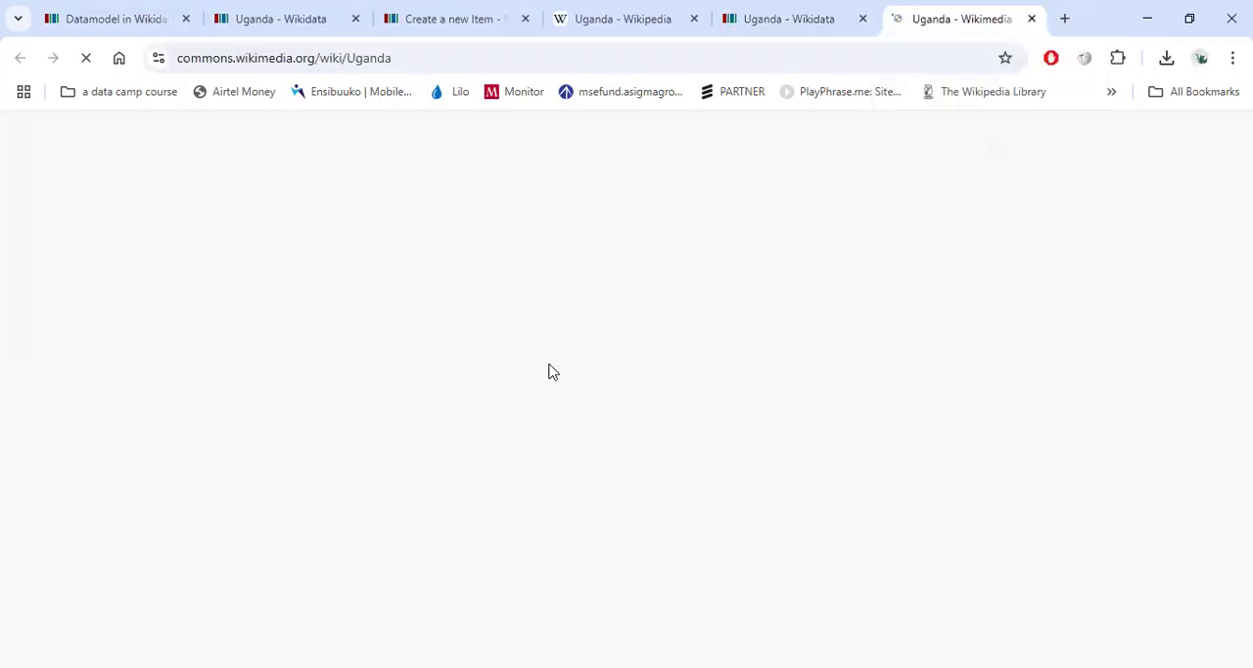
scroll(524, 359, down, 5)
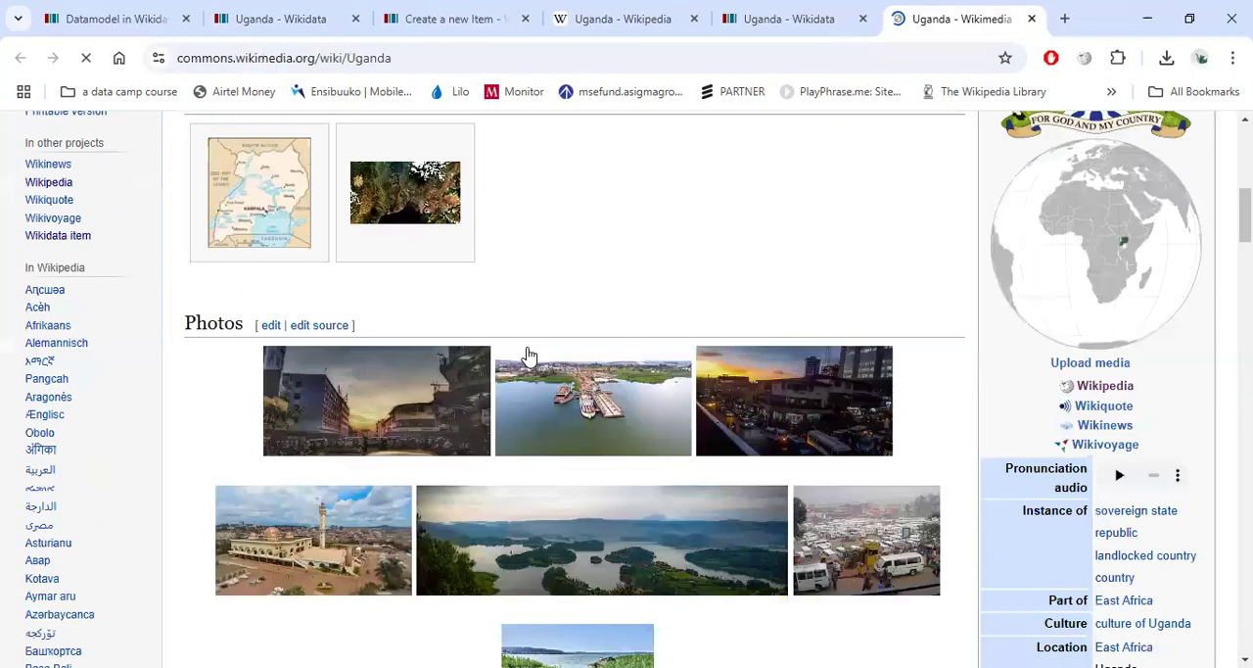
Close the Commons tab and the duplicate Uganda Wikidata tab.
scroll(531, 355, down, 20)
scroll(536, 354, up, 15)
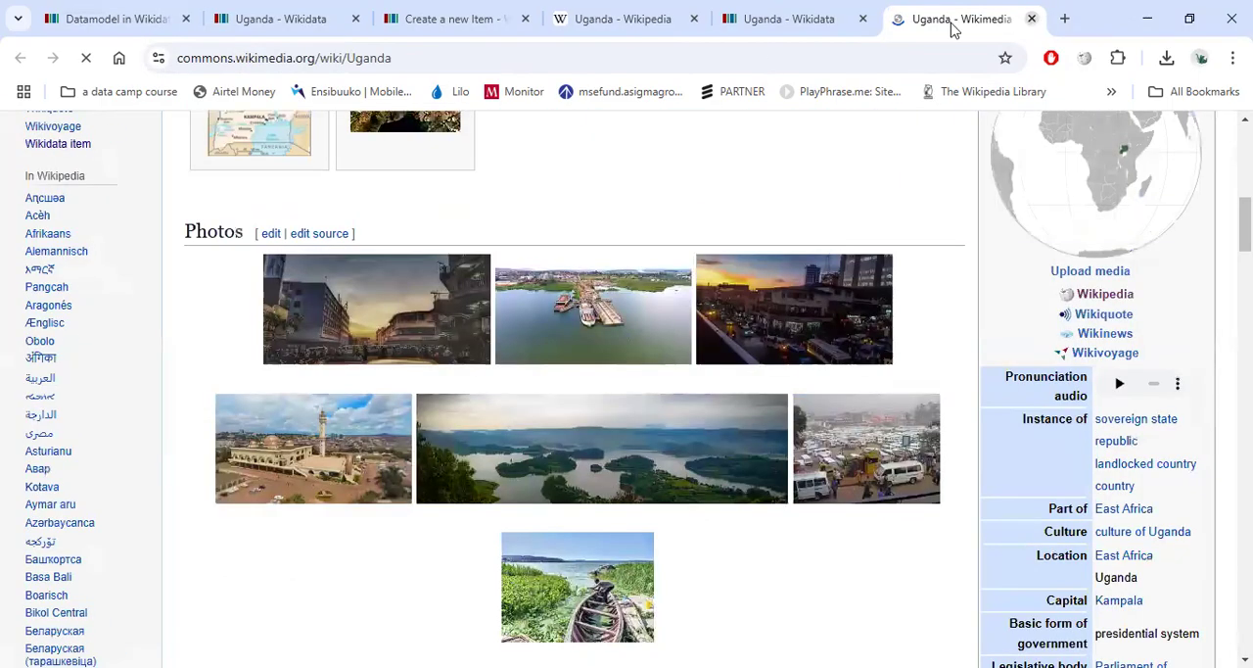
click(1032, 19)
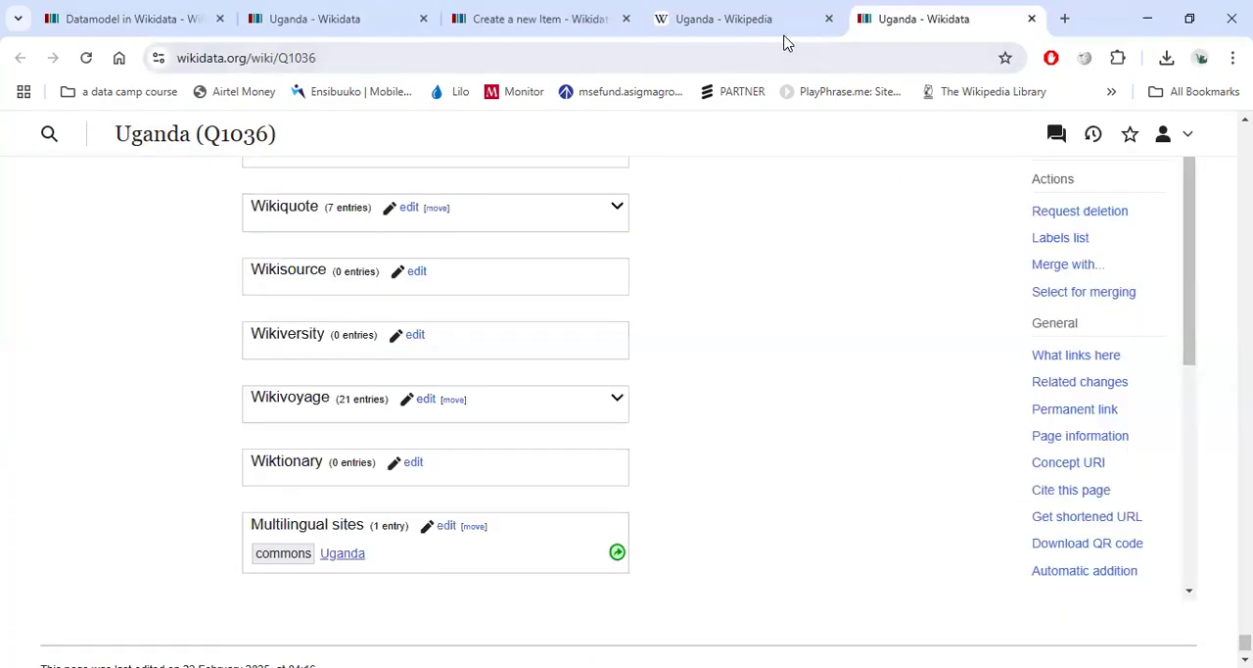
scroll(710, 129, up, 7)
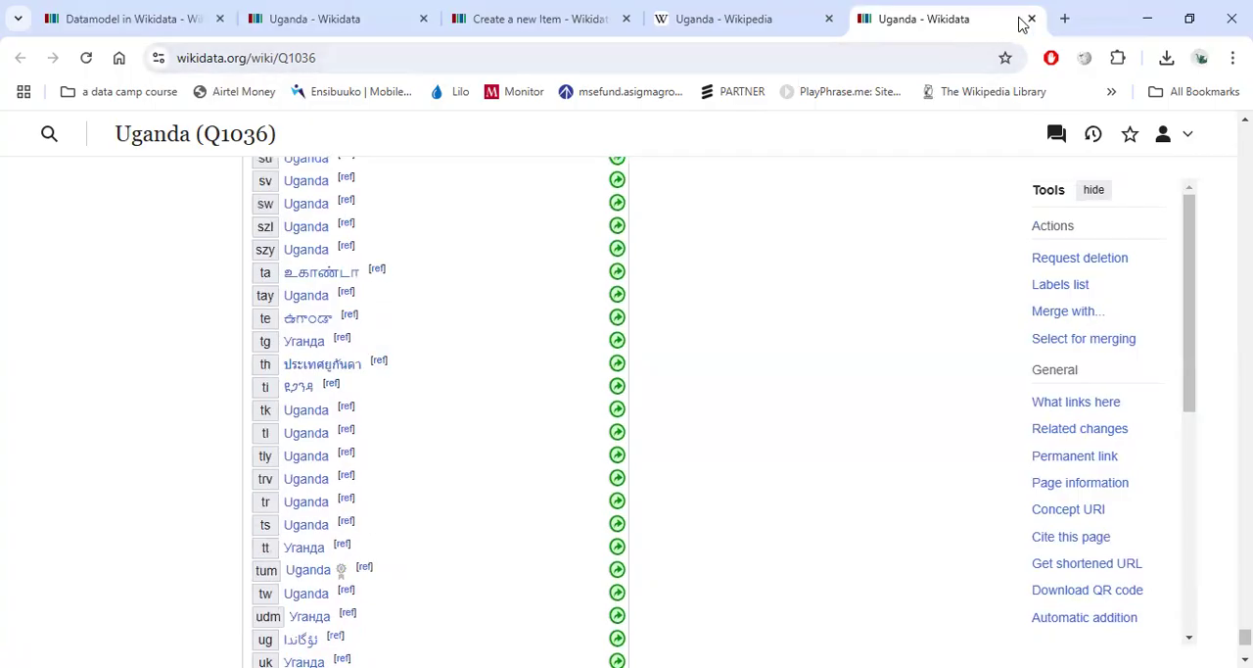
key(ctrl+w)
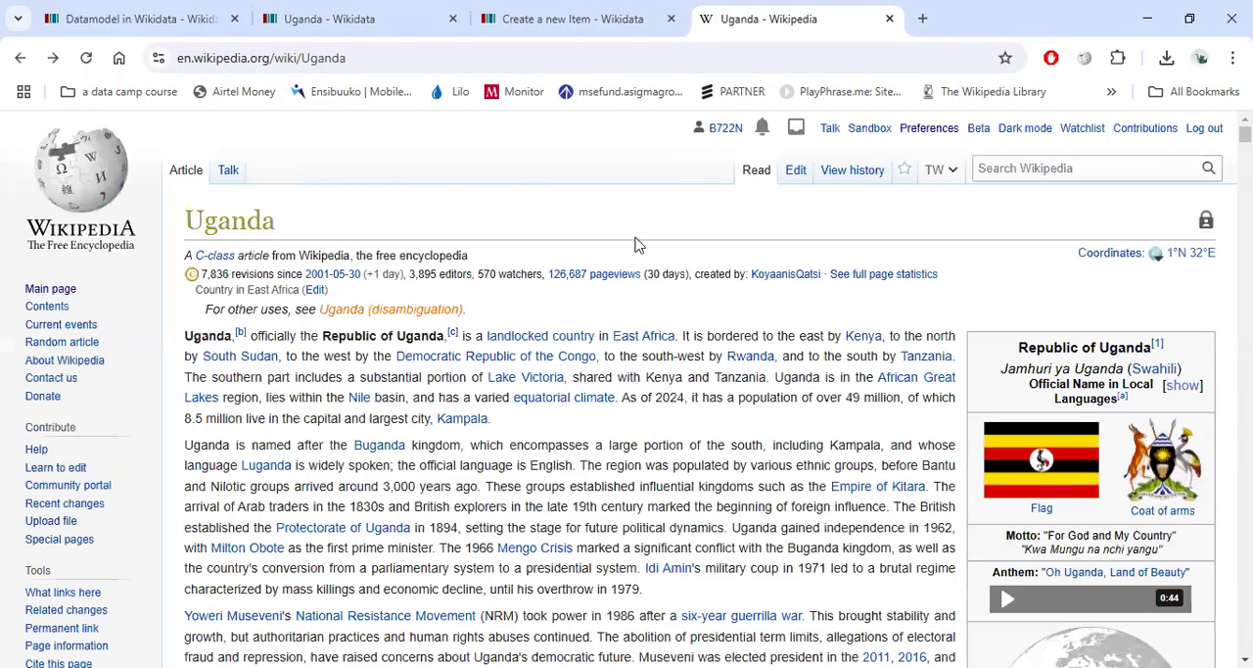
Search English Wikipedia for Obushera and open its article.
click(1020, 167)
text(Obushera)
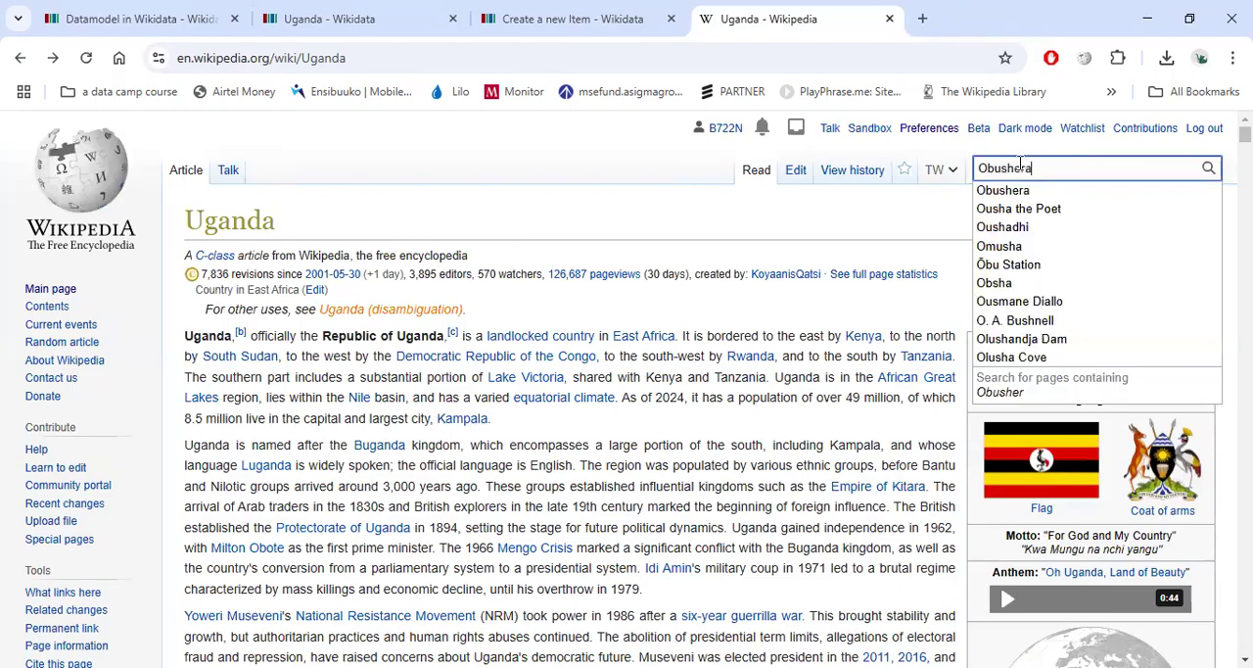
key(Return)
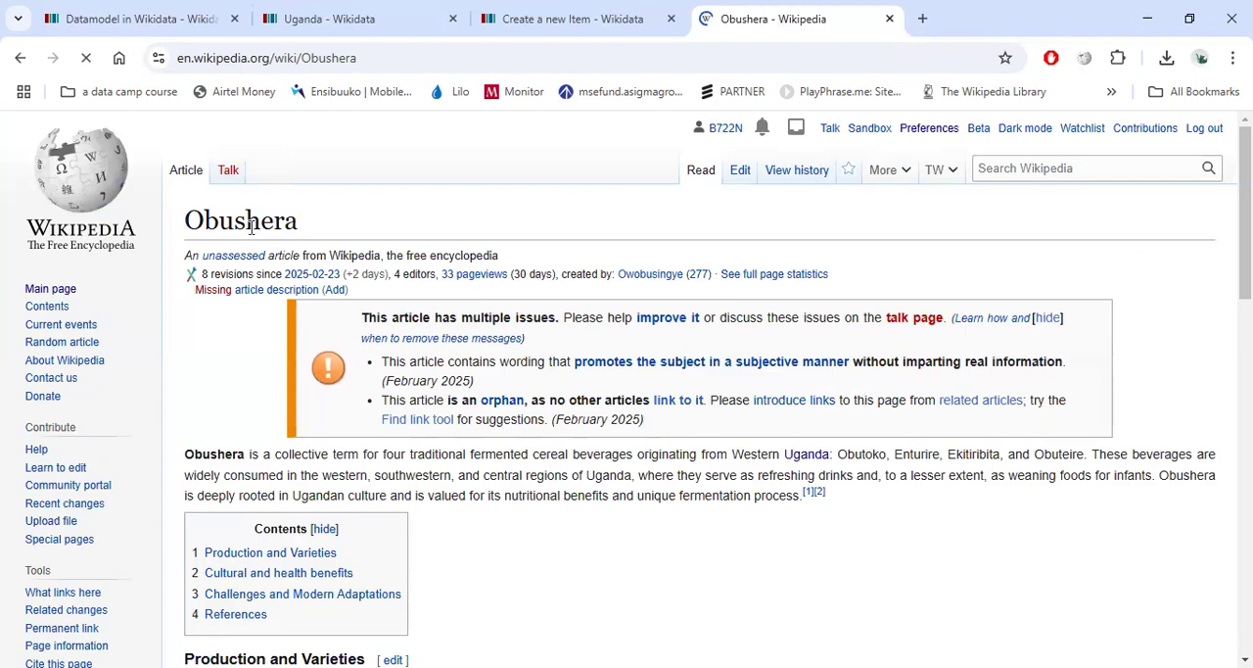
Read through the Obushera article down to its references and select the article title.
scroll(260, 221, down, 8)
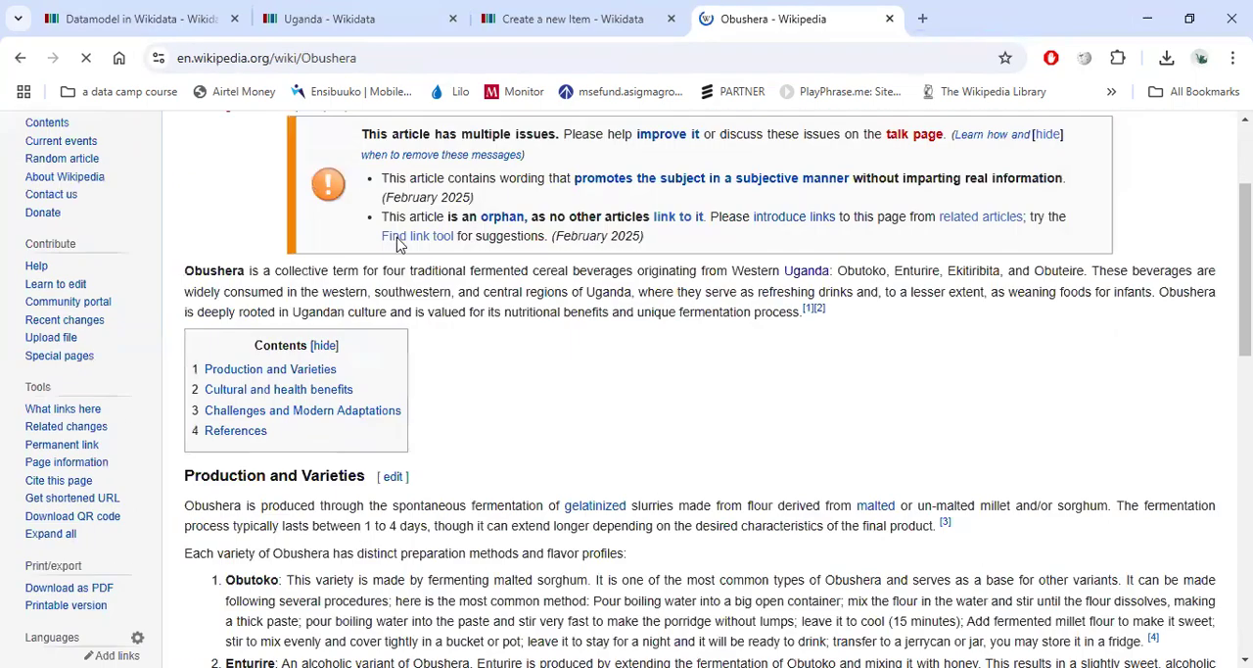
scroll(559, 379, down, 5)
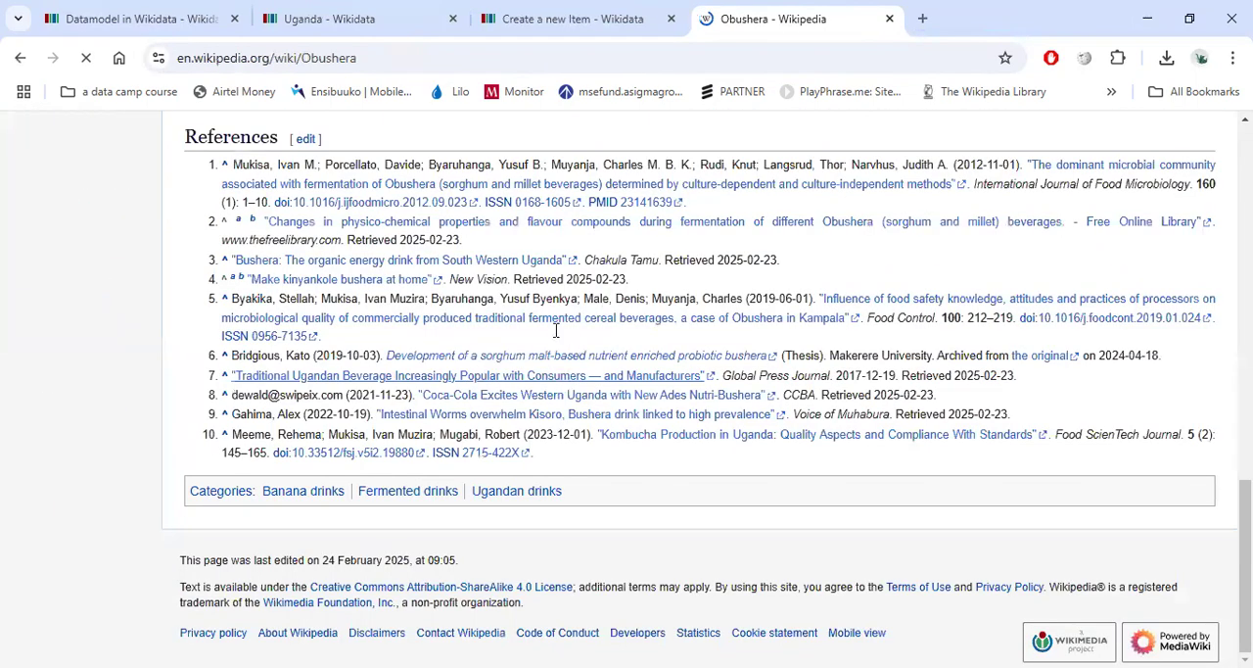
scroll(556, 331, up, 13)
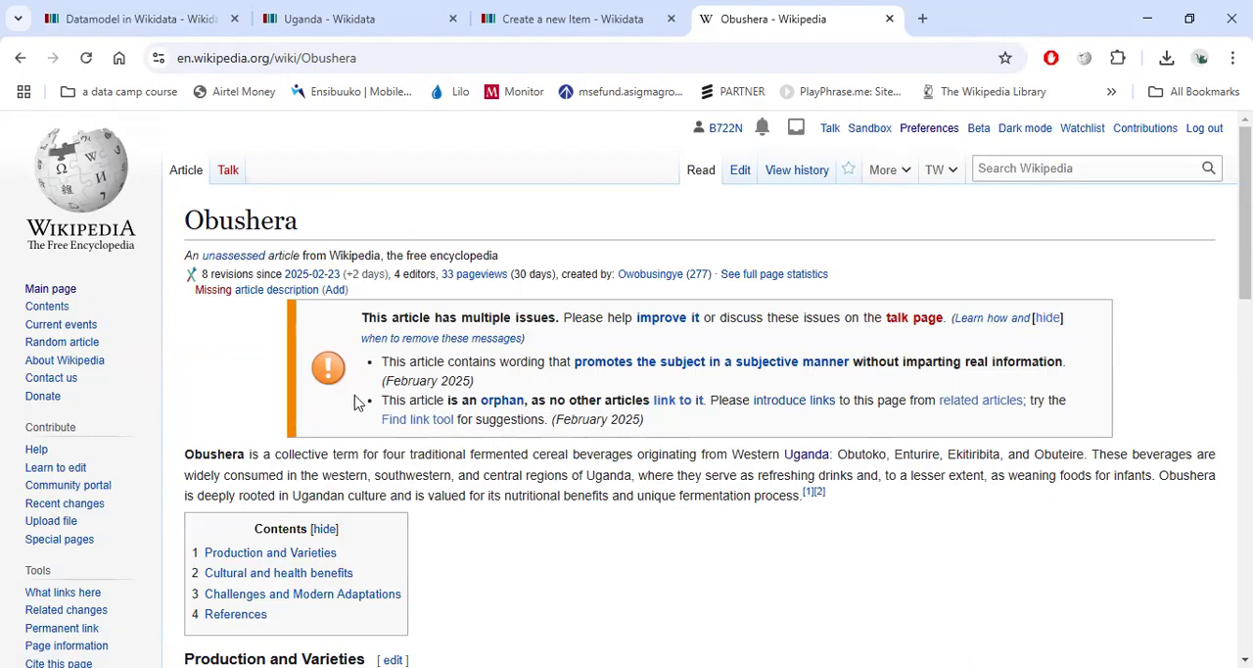
scroll(59, 411, down, 5)
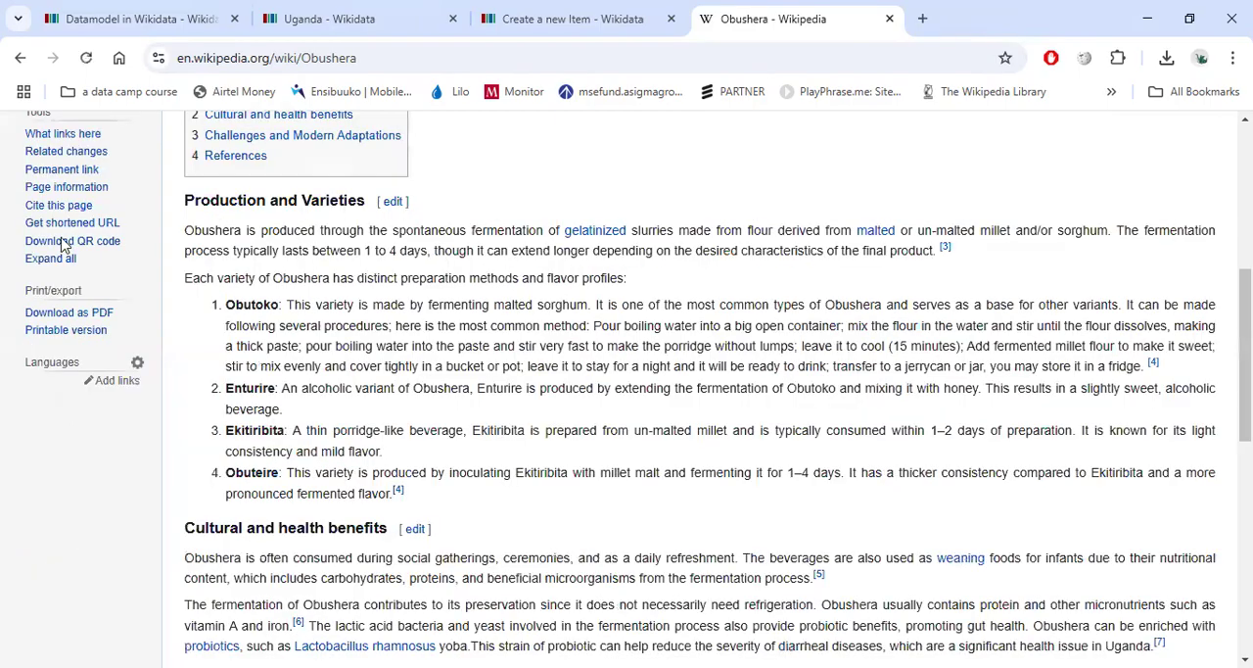
scroll(63, 245, up, 5)
double_click(223, 227)
key(ctrl+c)
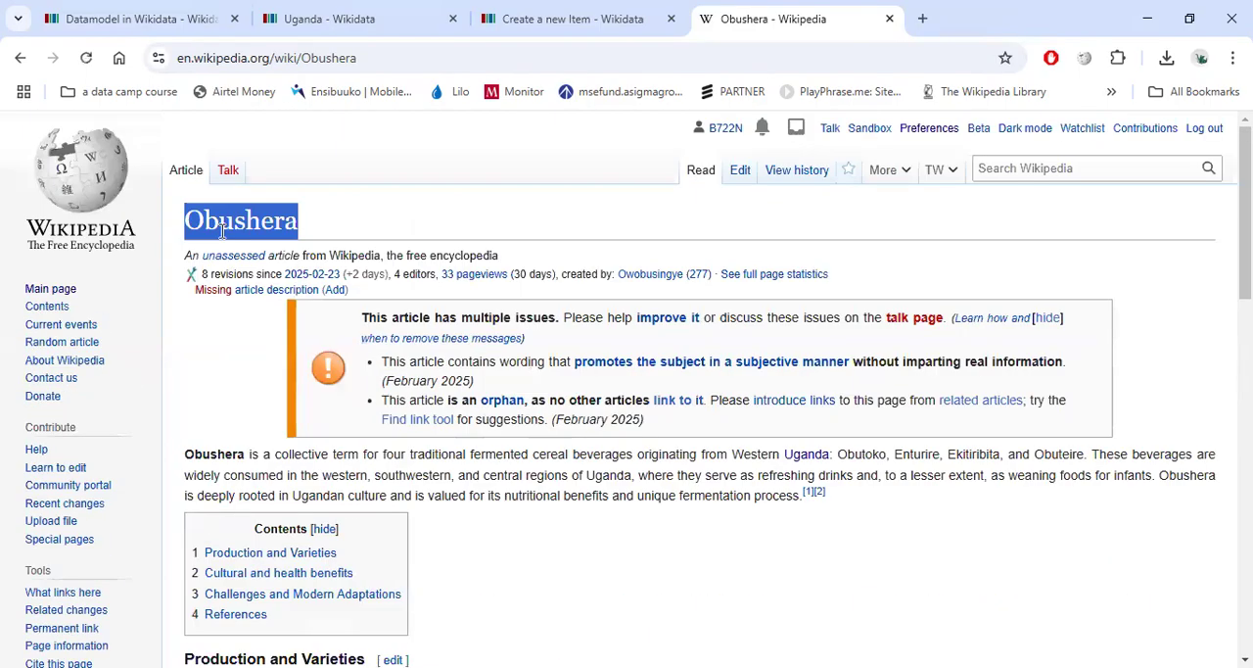
Close the Create a new Item tab and go from the Uganda item to the Wikidata main page.
click(599, 23)
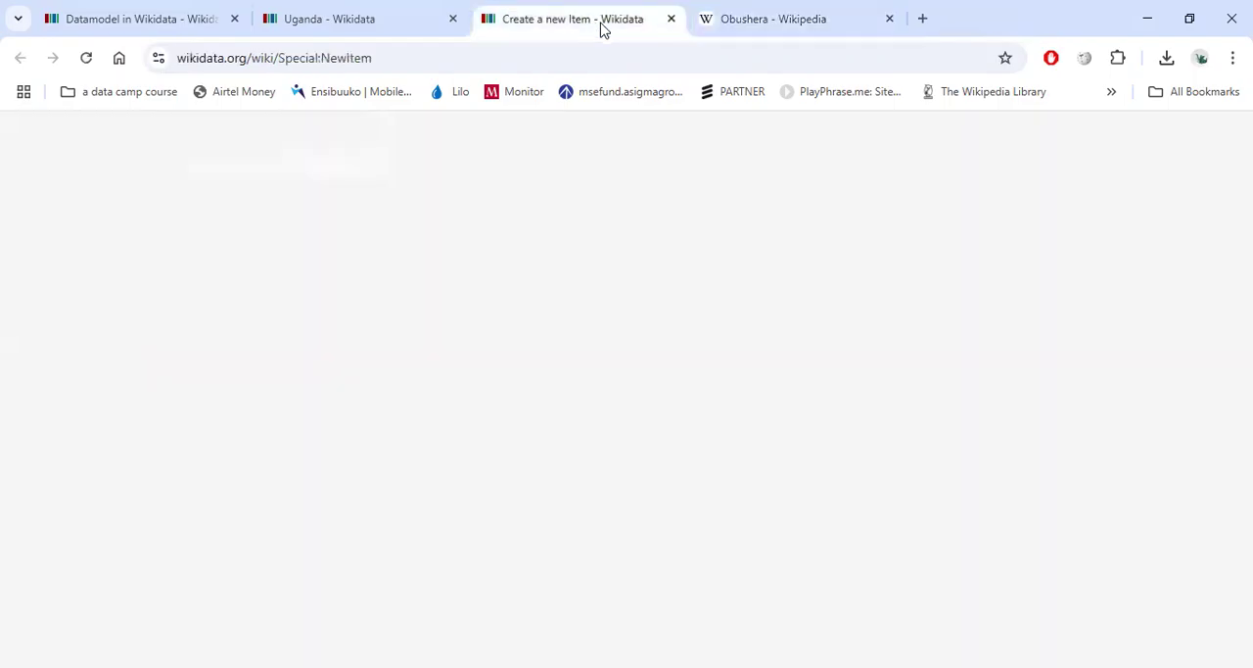
click(672, 18)
click(370, 24)
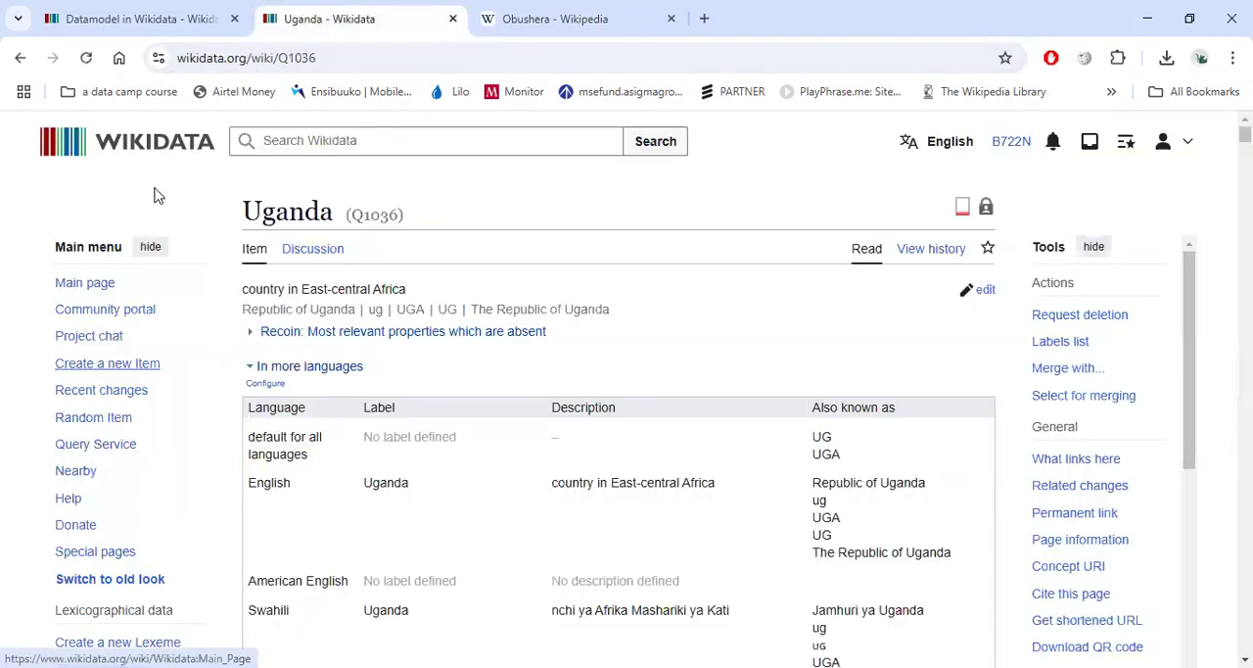
click(122, 154)
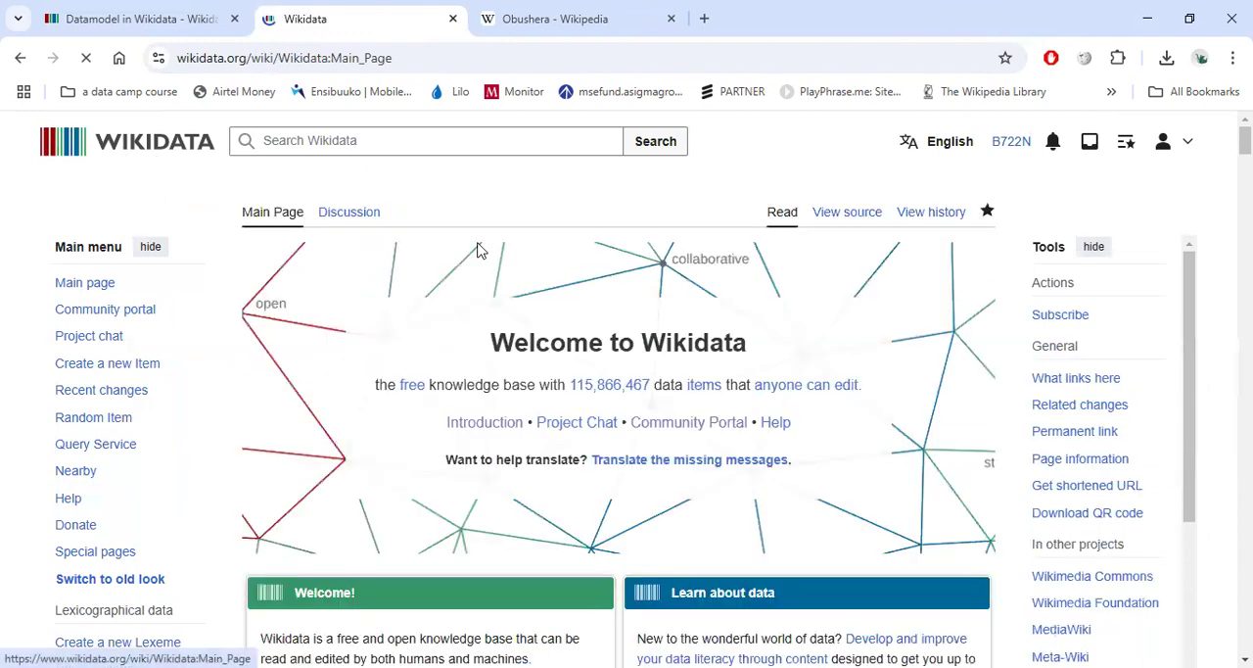
Search Wikidata for the pasted term Obushera and scan the results.
click(534, 145)
key(ctrl+v)
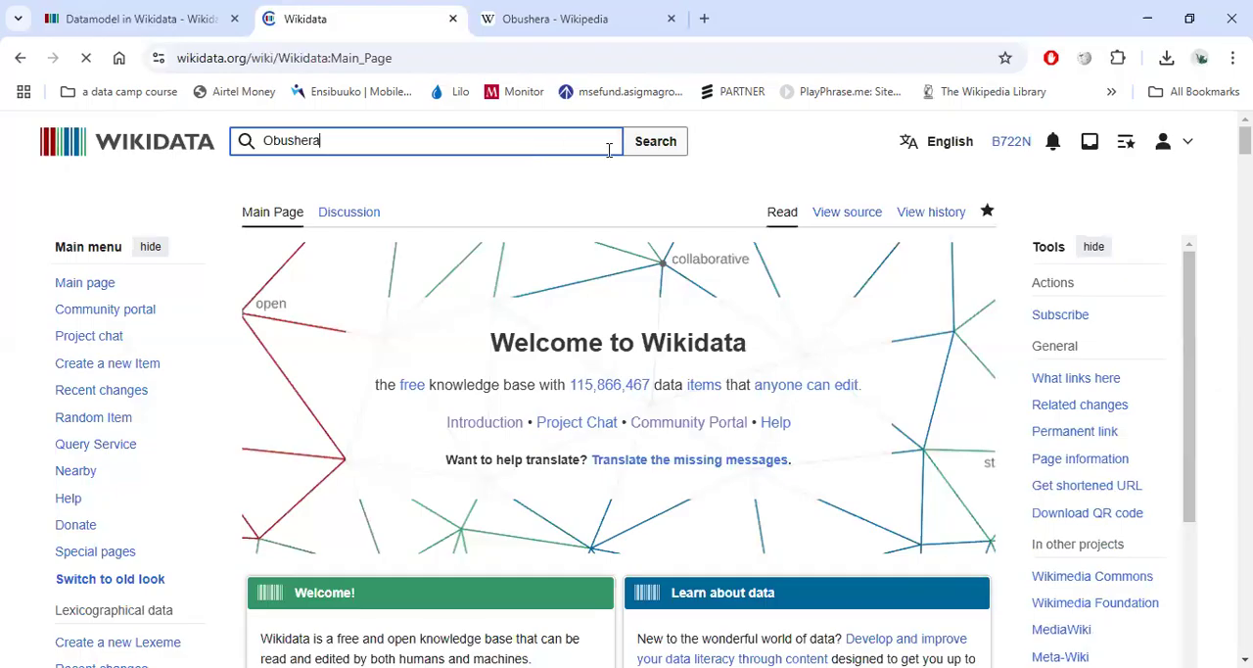
click(657, 148)
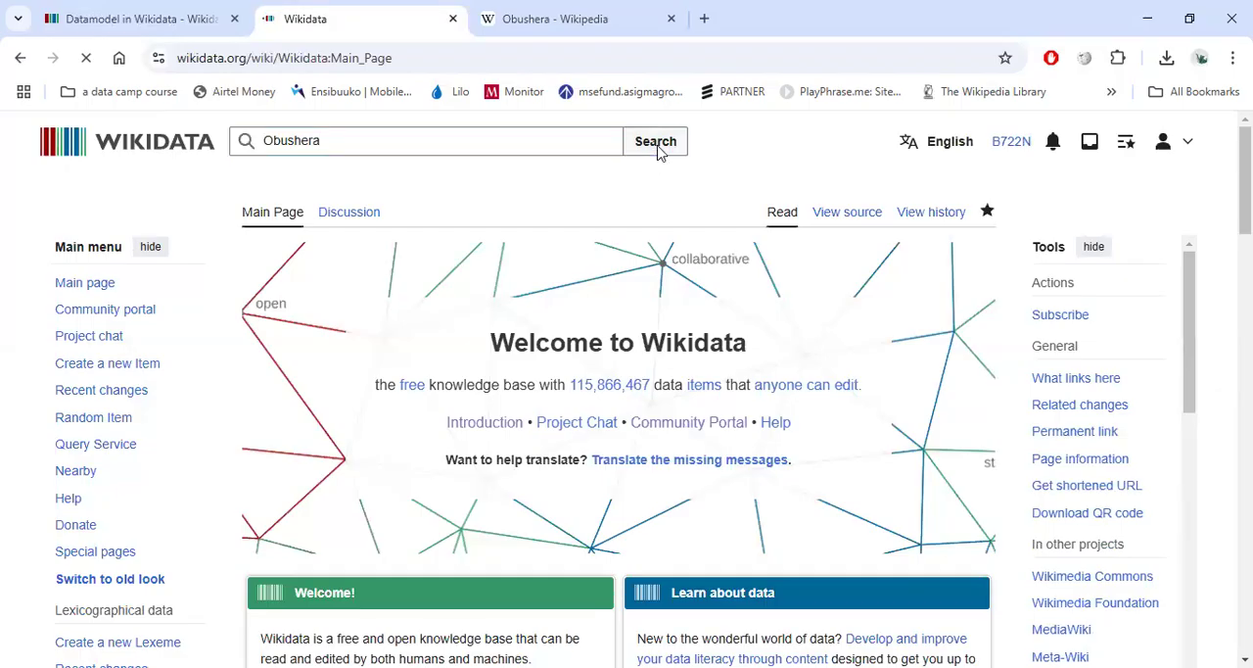
scroll(398, 252, down, 4)
scroll(386, 445, up, 3)
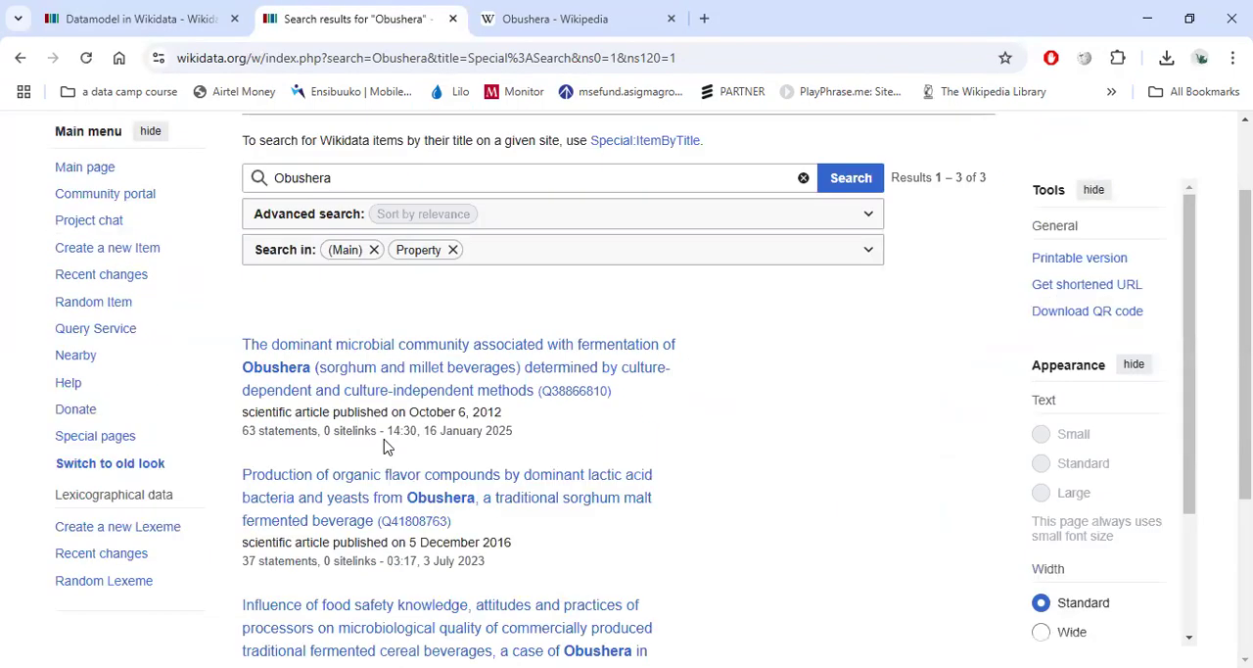
scroll(398, 399, down, 4)
scroll(776, 240, up, 5)
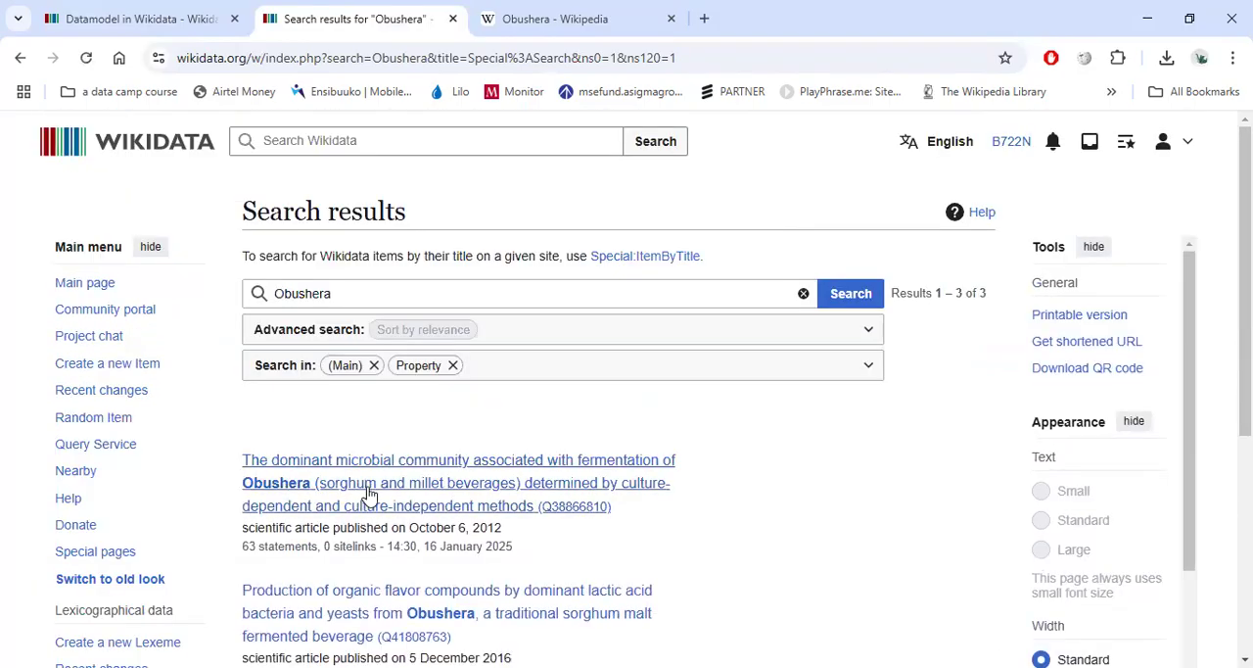
scroll(181, 509, down, 1)
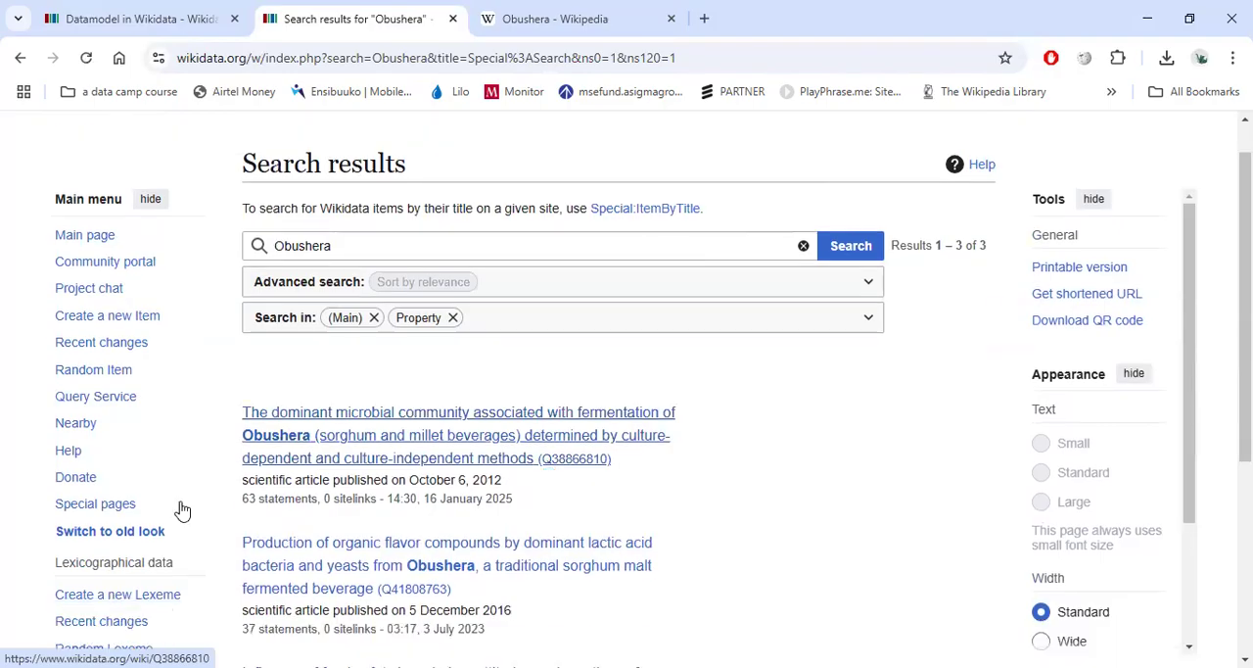
scroll(551, 463, down, 1)
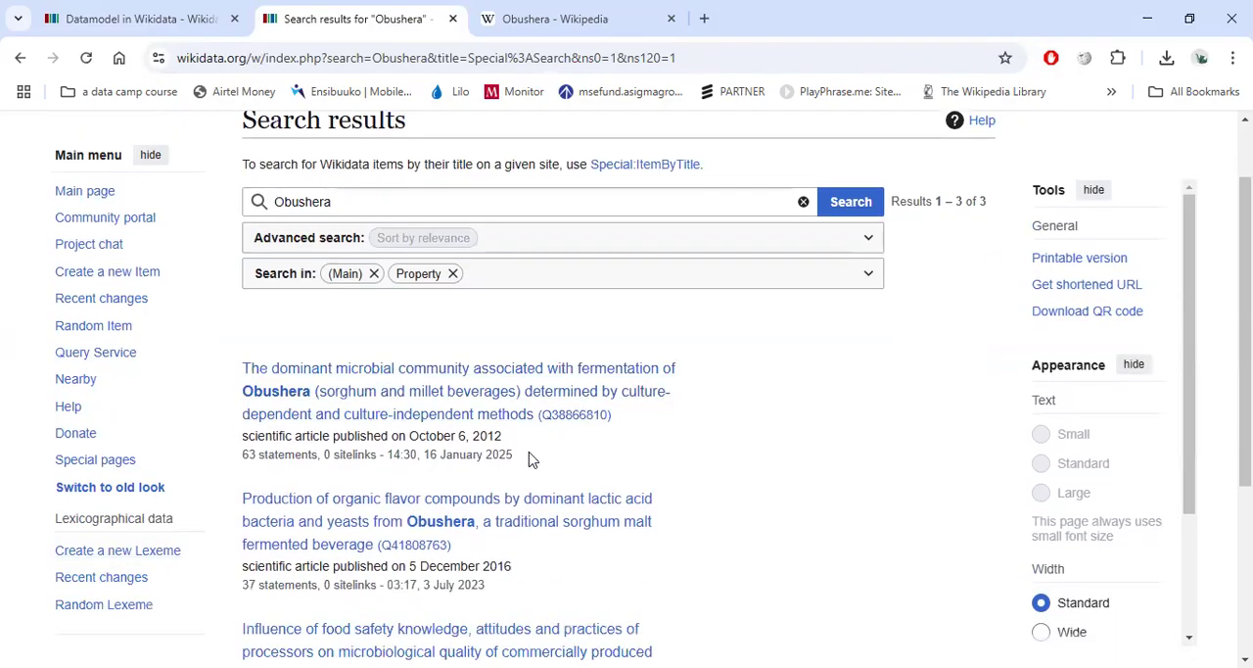
Open the first result, the scientific article item about Obushera's microbial community, in a new tab and browse its statements.
right_click(433, 377)
click(534, 400)
click(585, 33)
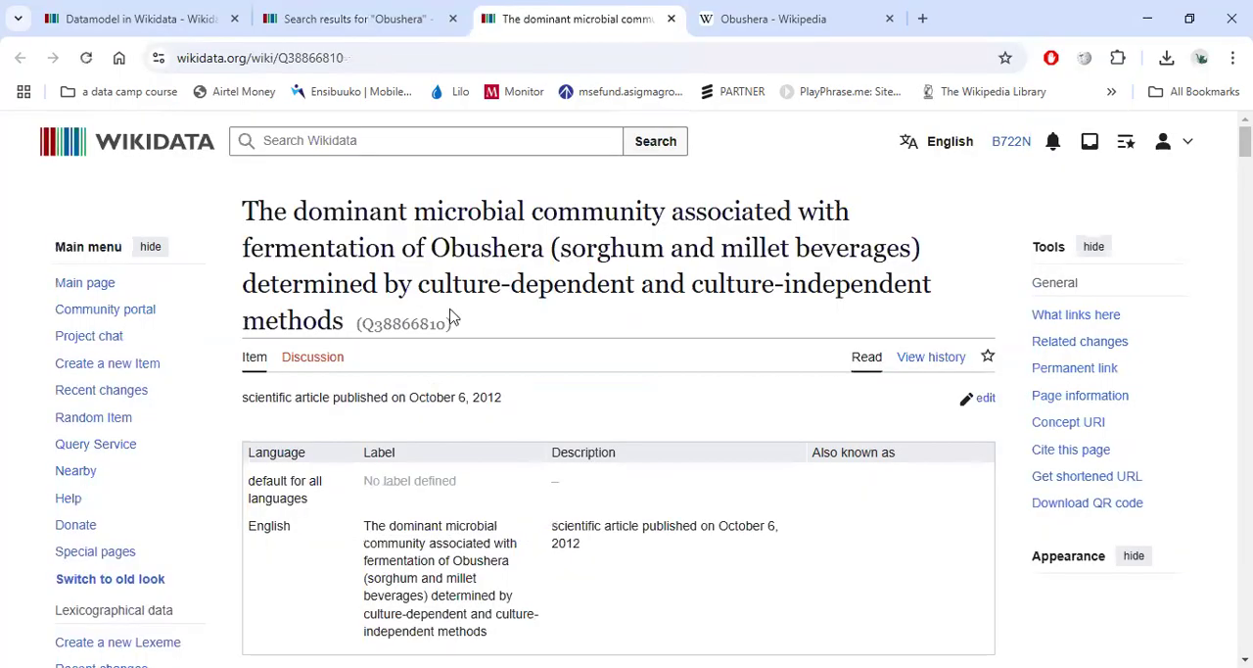
scroll(451, 315, down, 20)
scroll(449, 314, up, 12)
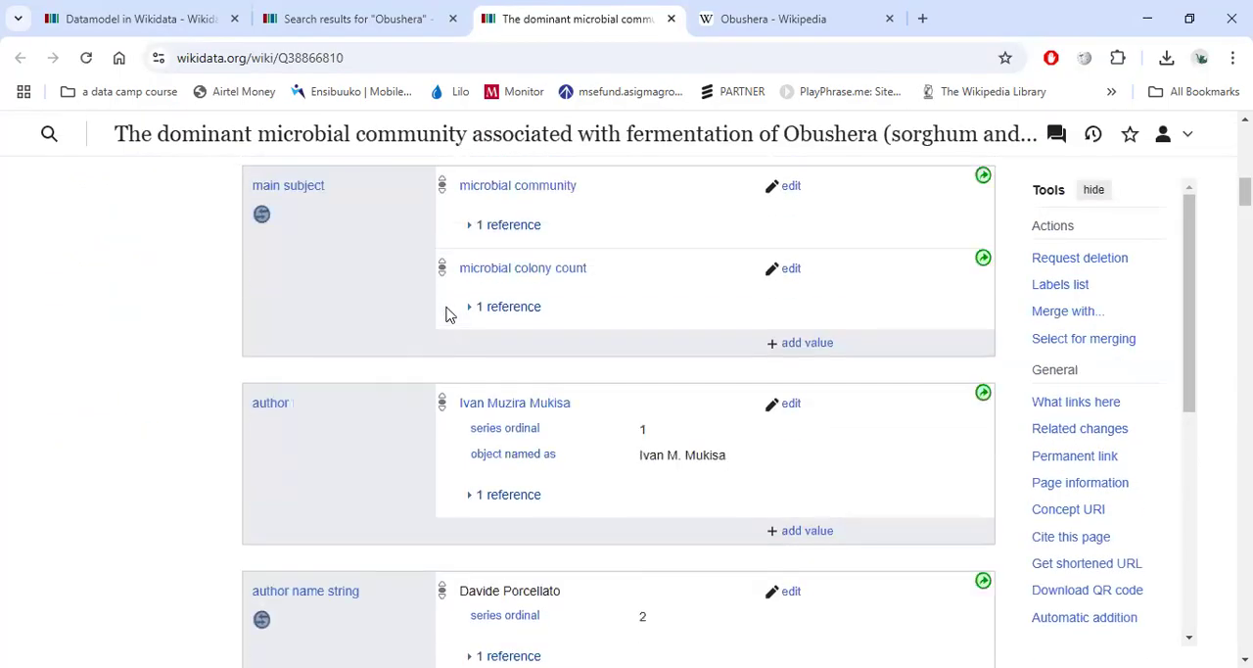
scroll(445, 313, down, 2)
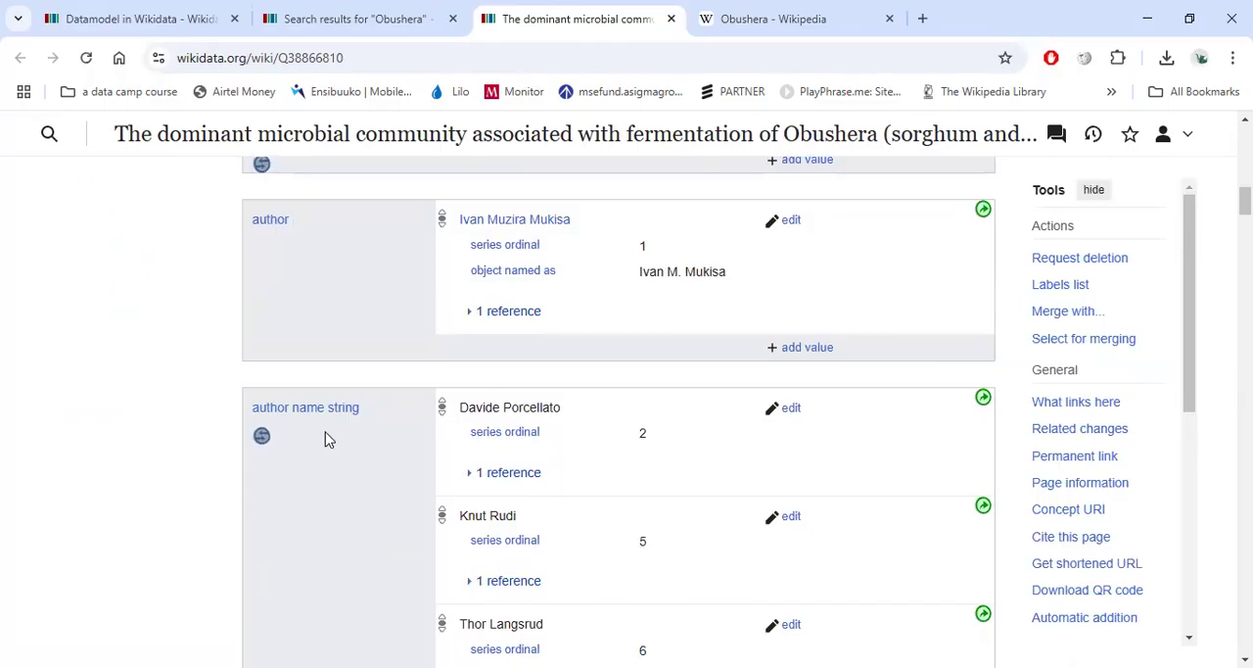
scroll(498, 361, down, 8)
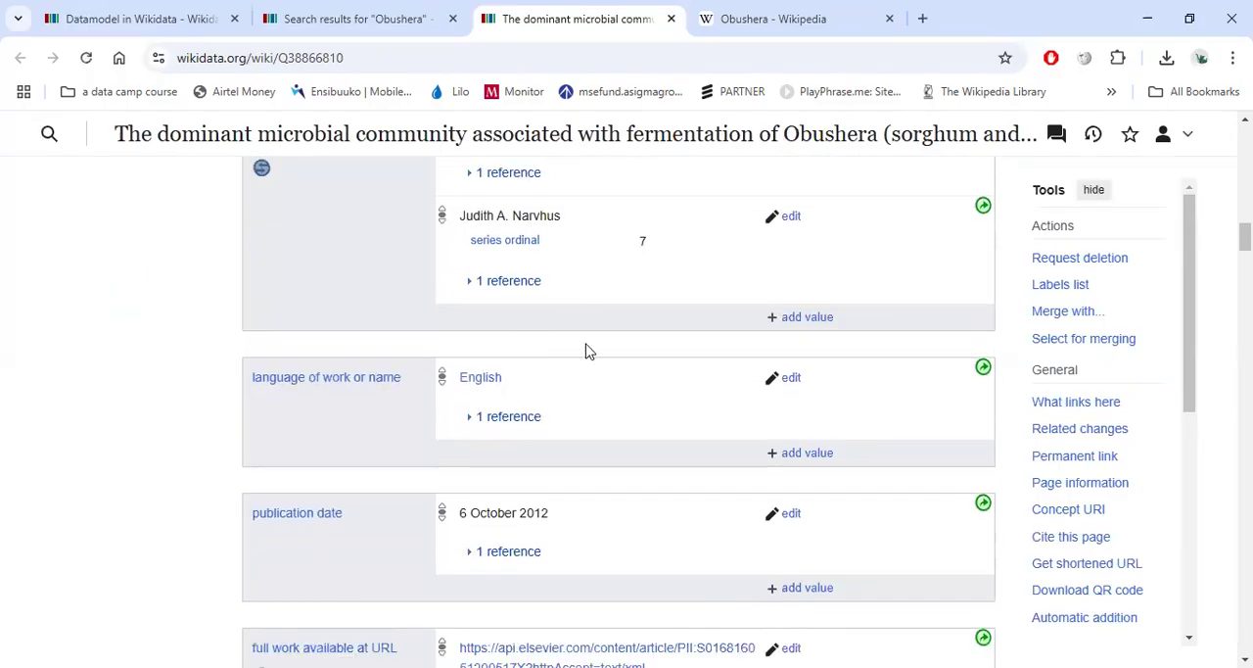
scroll(587, 343, down, 2)
Close the article item tab and rerun the Wikidata search with the spelling Obushela.
click(671, 18)
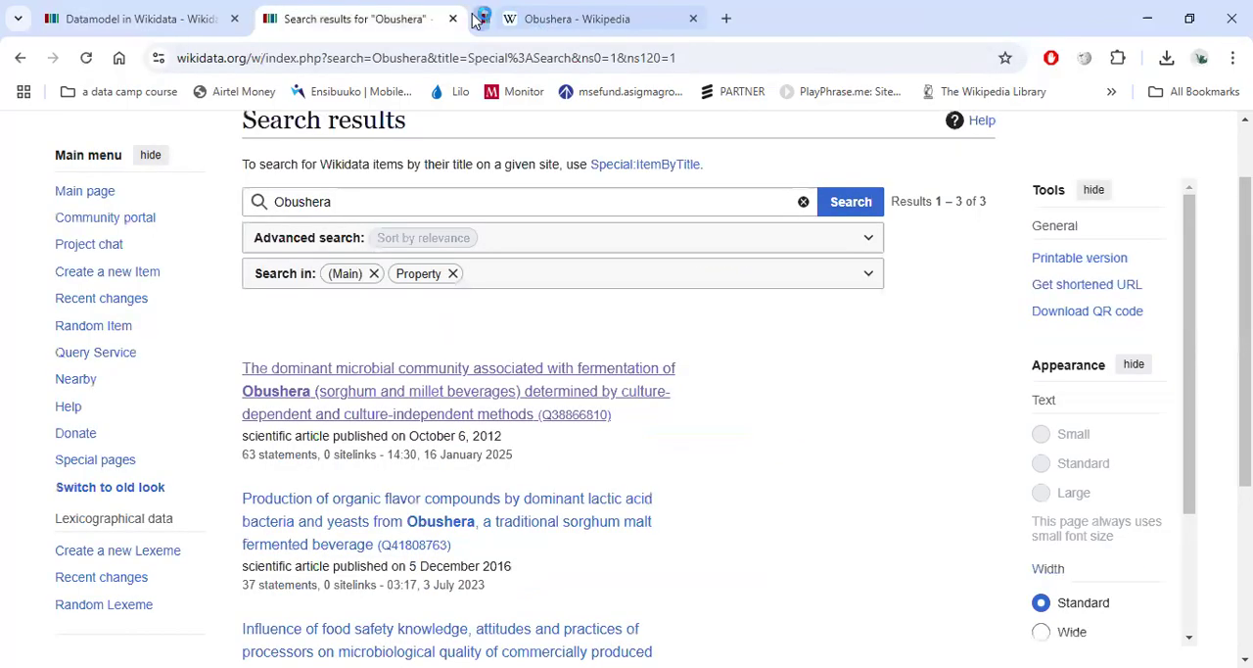
click(329, 201)
key(Left)
key(BackSpace)
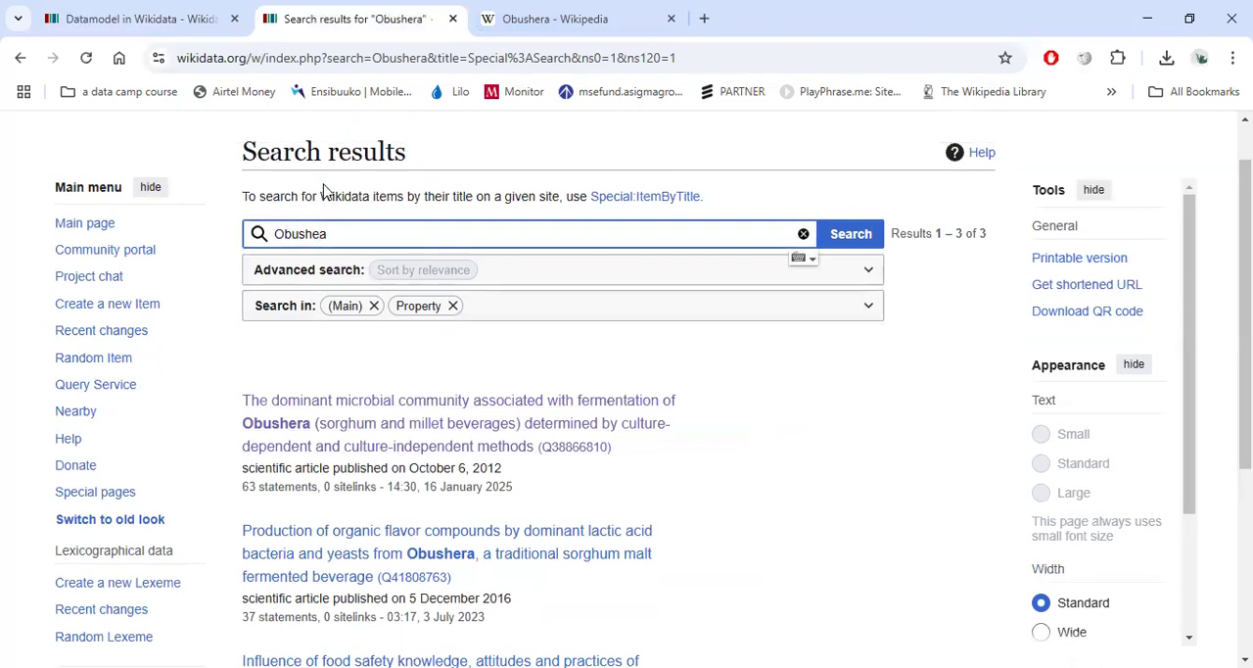
text(l)
key(Return)
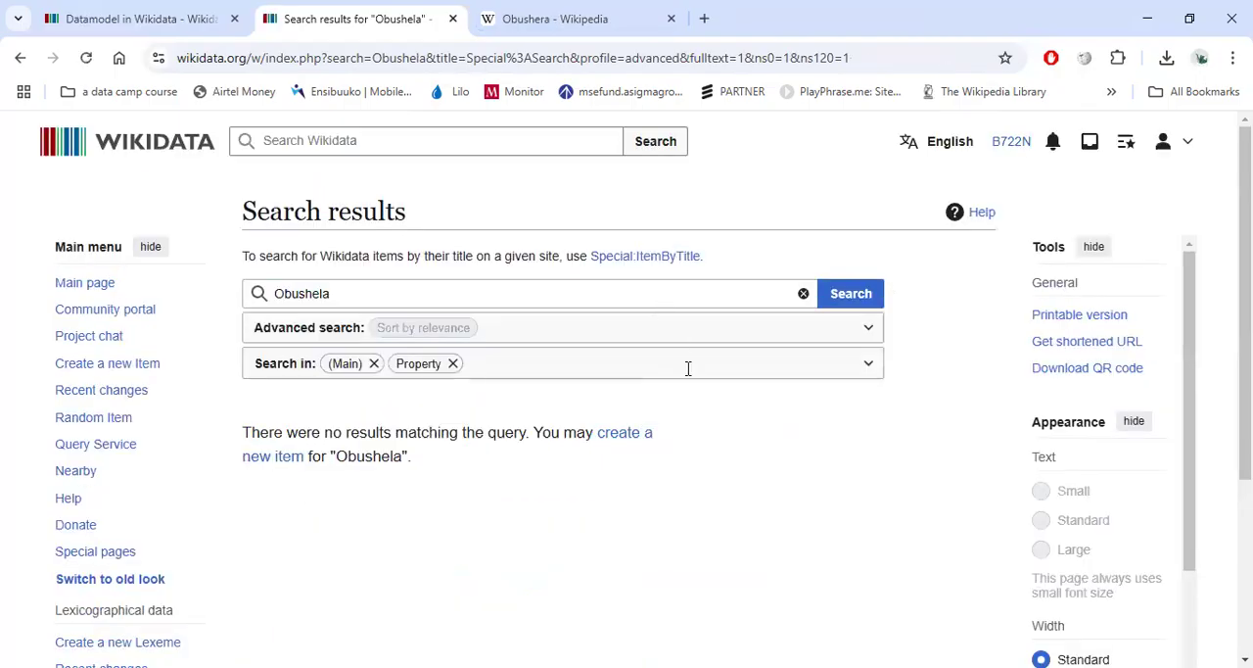
Replace the search box text with the pasted term Obushera.
double_click(292, 295)
click(316, 294)
double_click(315, 296)
key(ctrl+v)
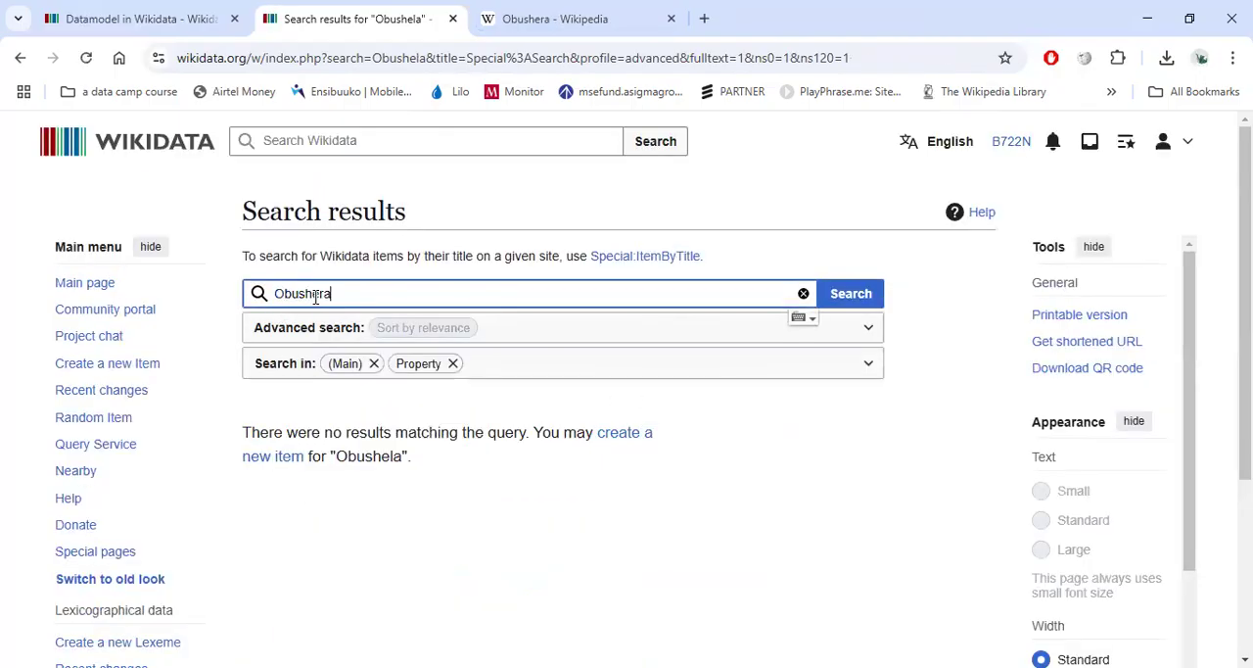
Open a new browser tab and search Google for obushera.
click(594, 20)
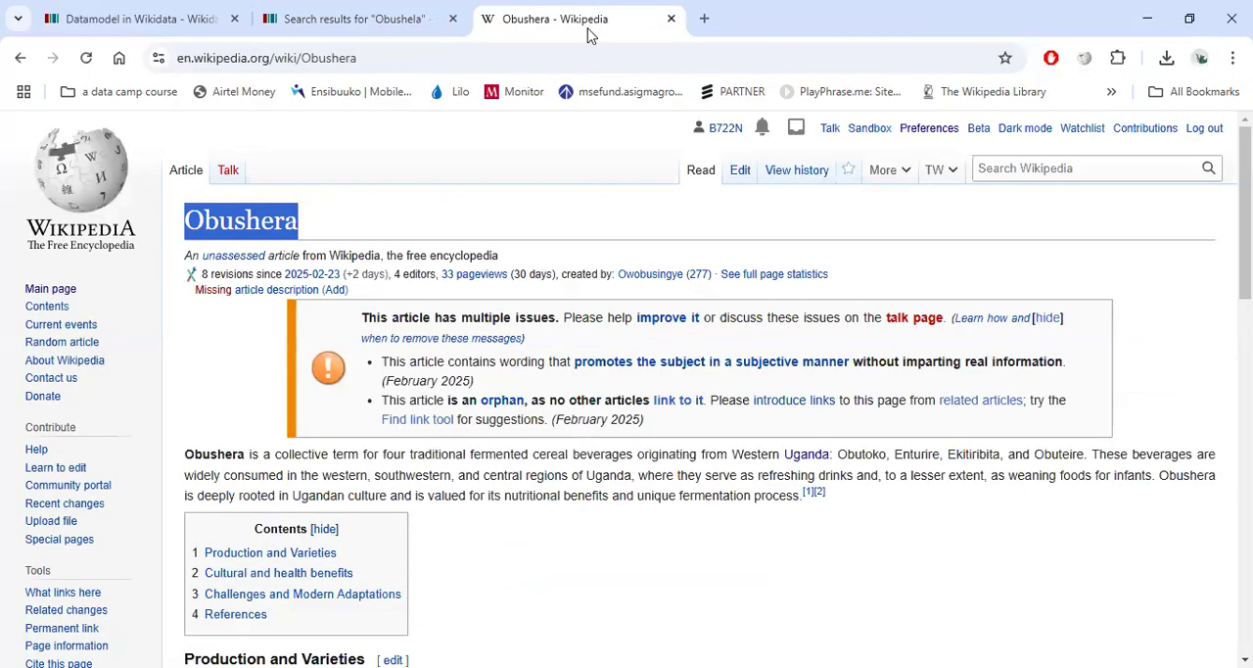
click(706, 18)
key(ctrl+v)
key(Return)
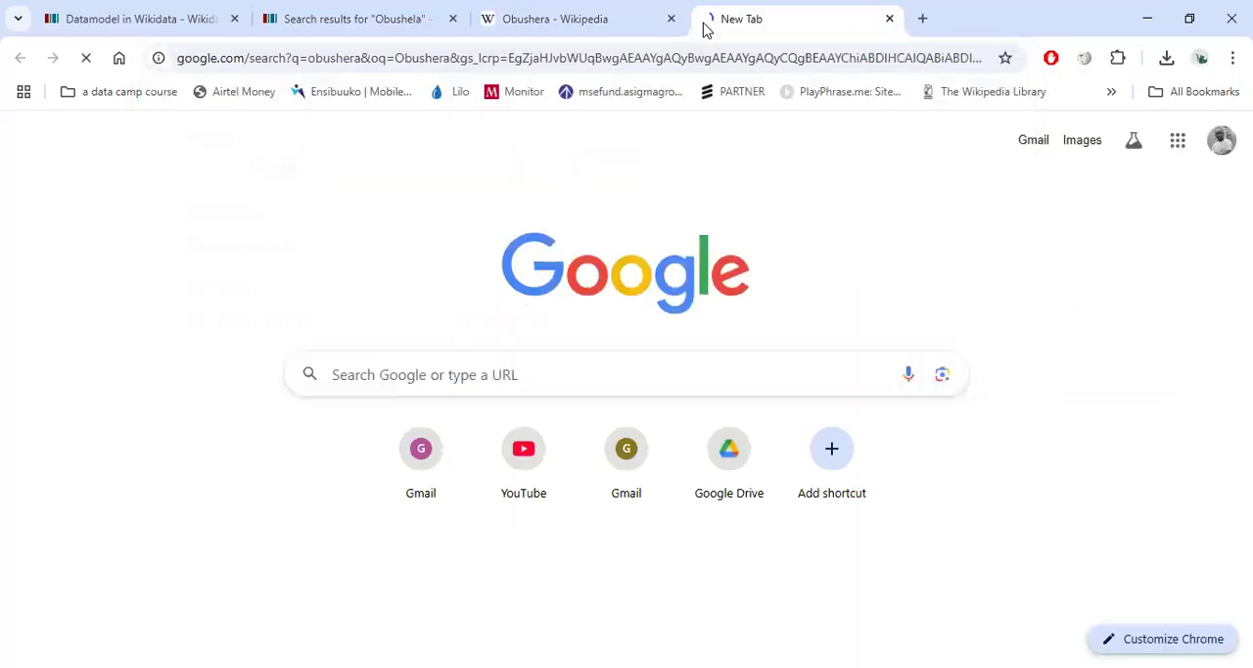
Open the Daily Monitor article "Obushera, the Mukiga's milk" from the results and dismiss the ad-blocker popup.
scroll(456, 358, down, 4)
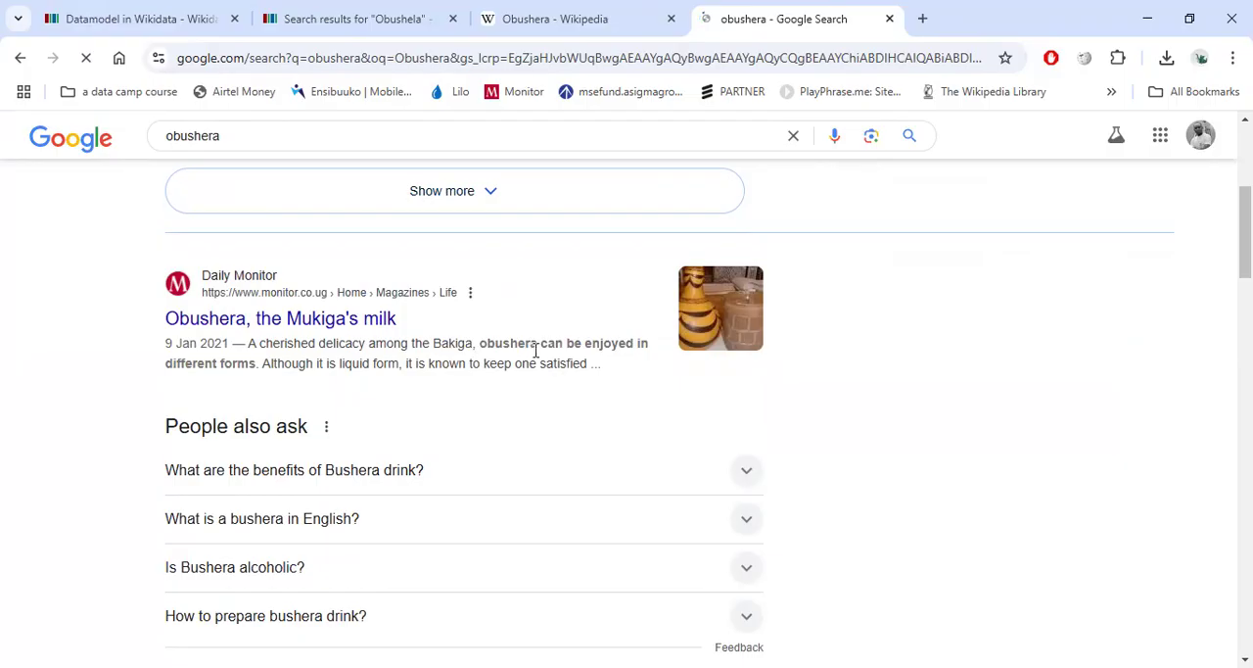
scroll(431, 354, down, 2)
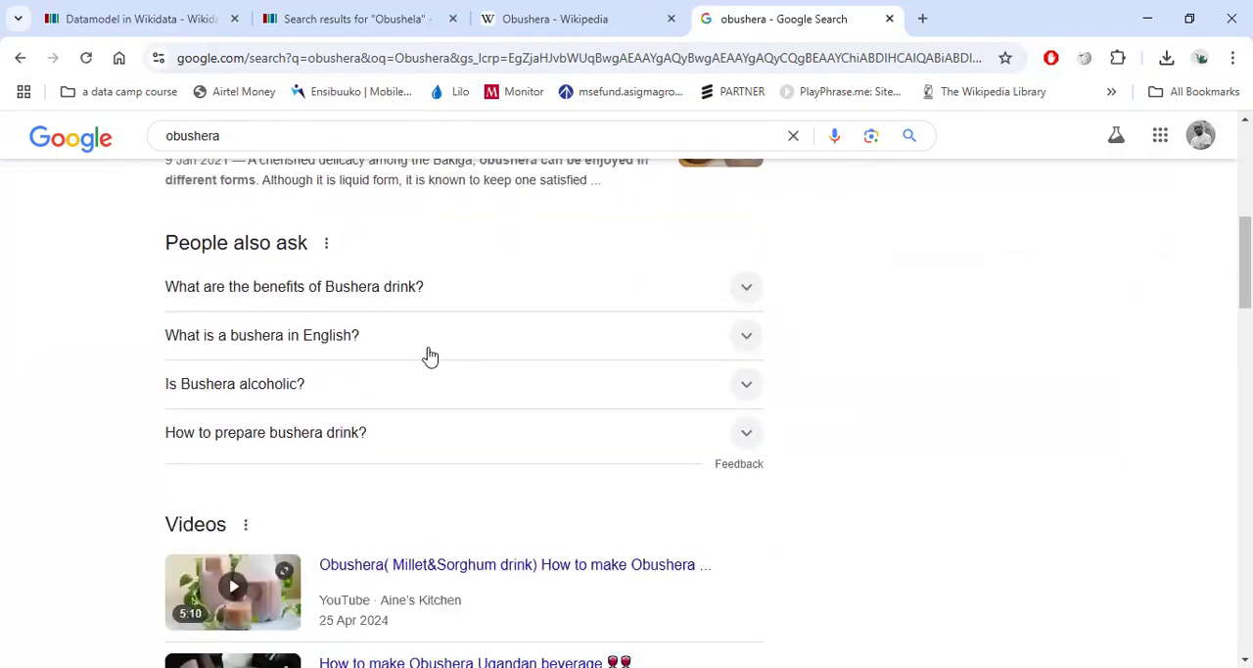
scroll(431, 354, up, 2)
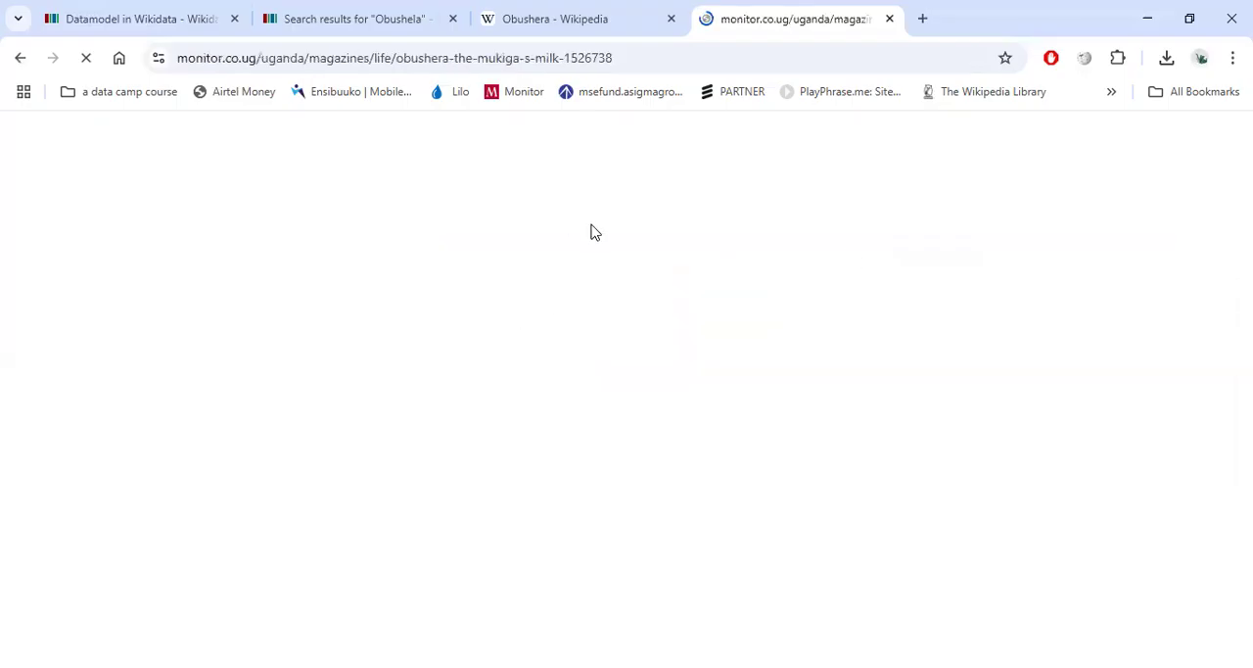
scroll(658, 328, down, 3)
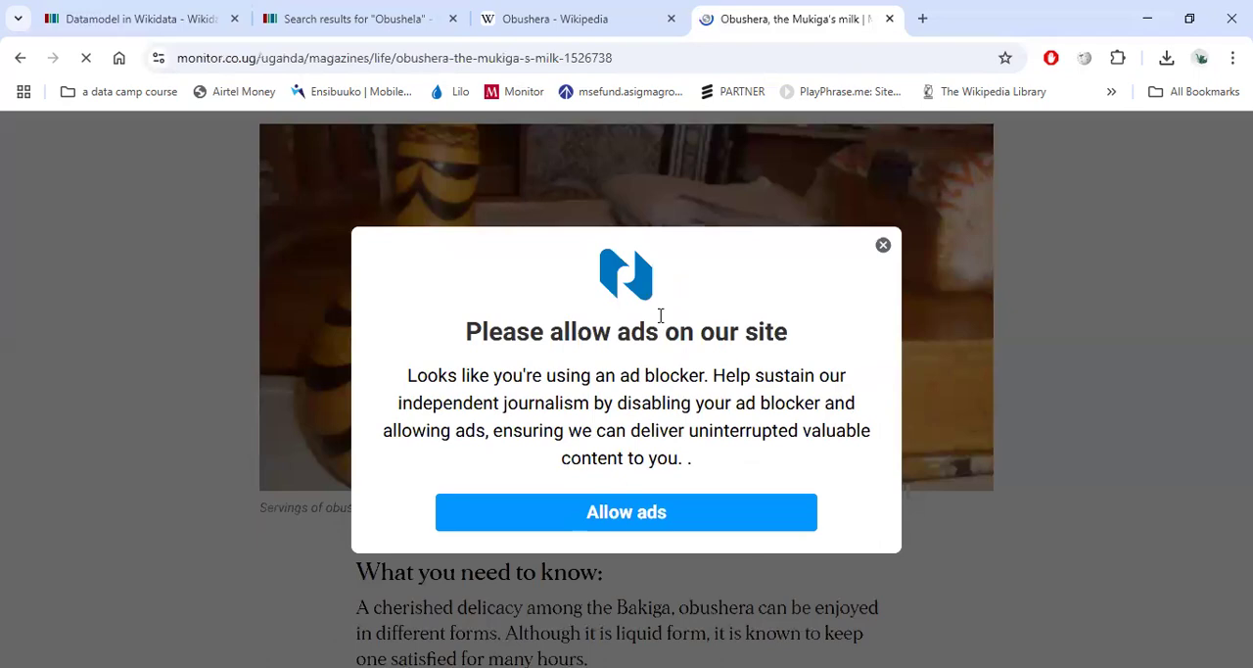
click(883, 243)
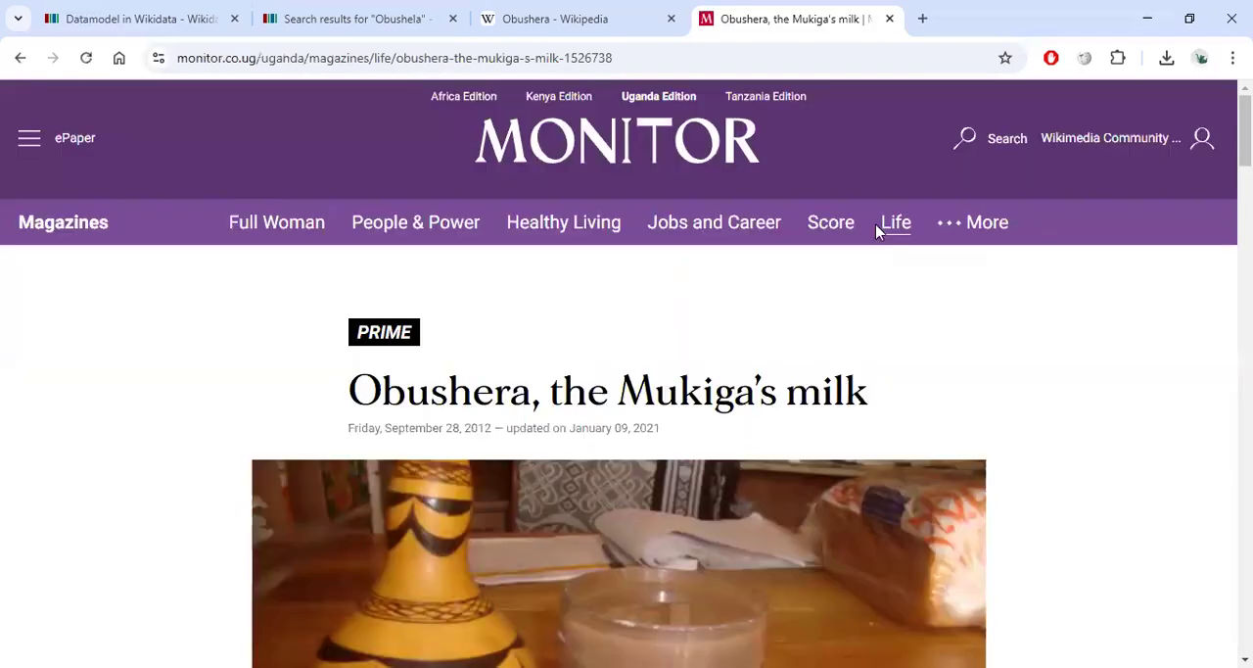
Scroll through the Daily Monitor article about obushera to read its content.
scroll(665, 326, down, 1)
scroll(666, 326, down, 10)
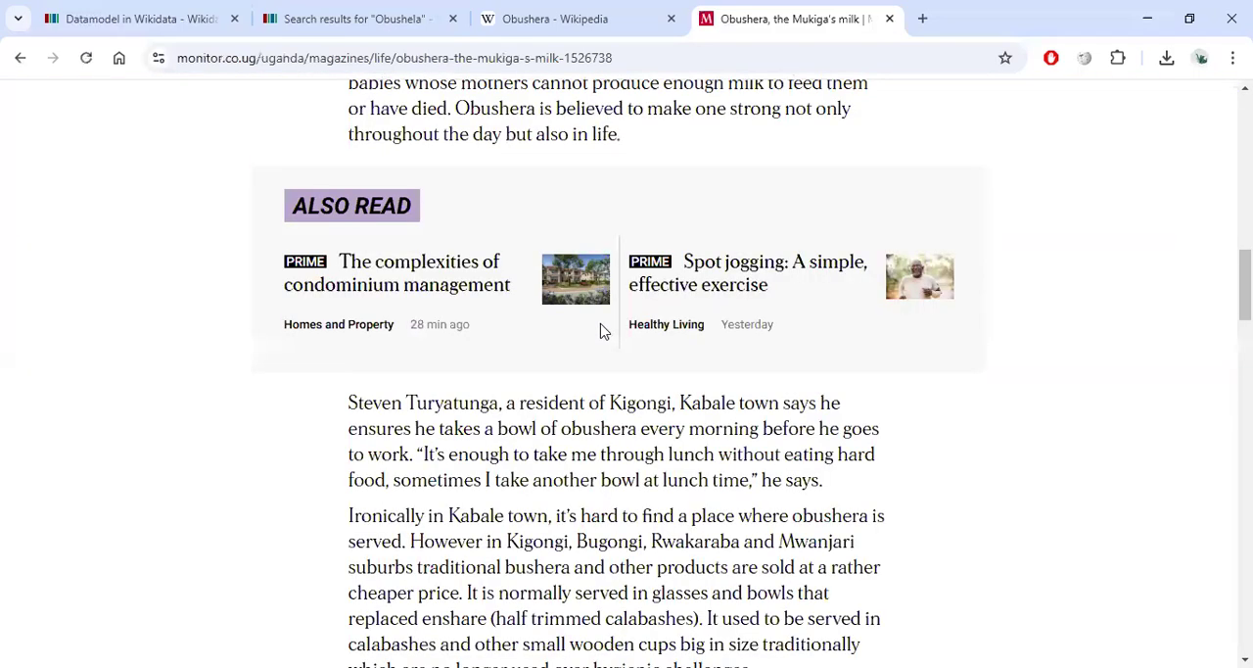
scroll(599, 326, down, 5)
scroll(599, 326, up, 5)
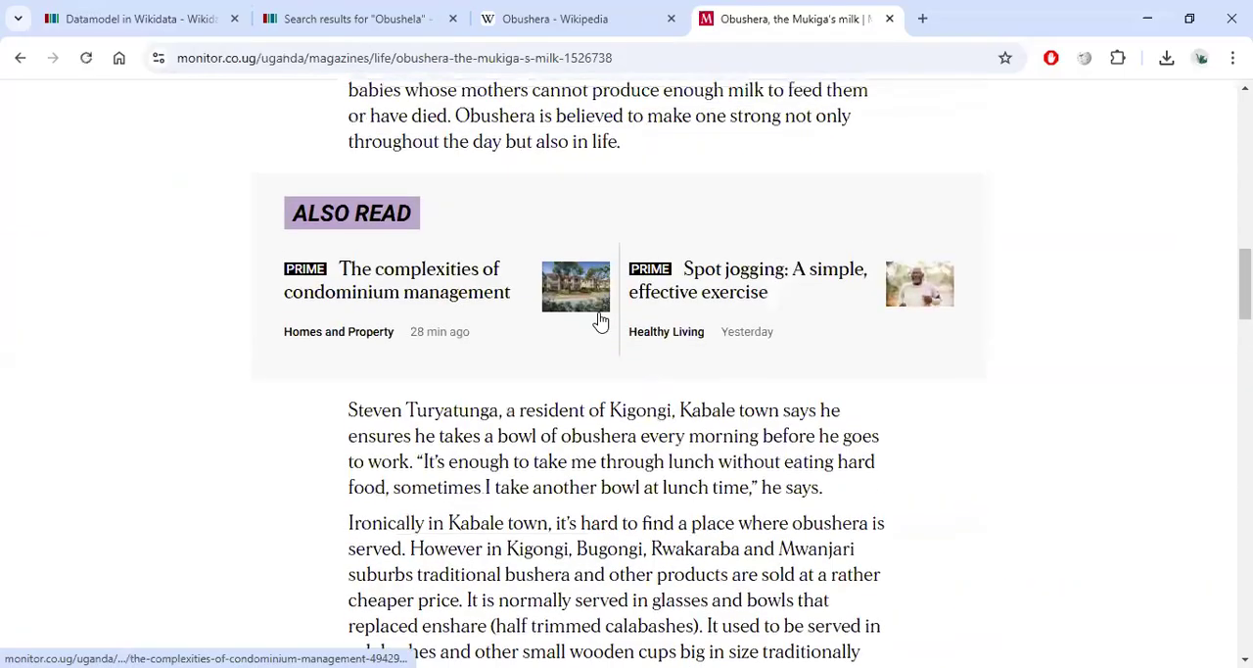
scroll(599, 321, up, 15)
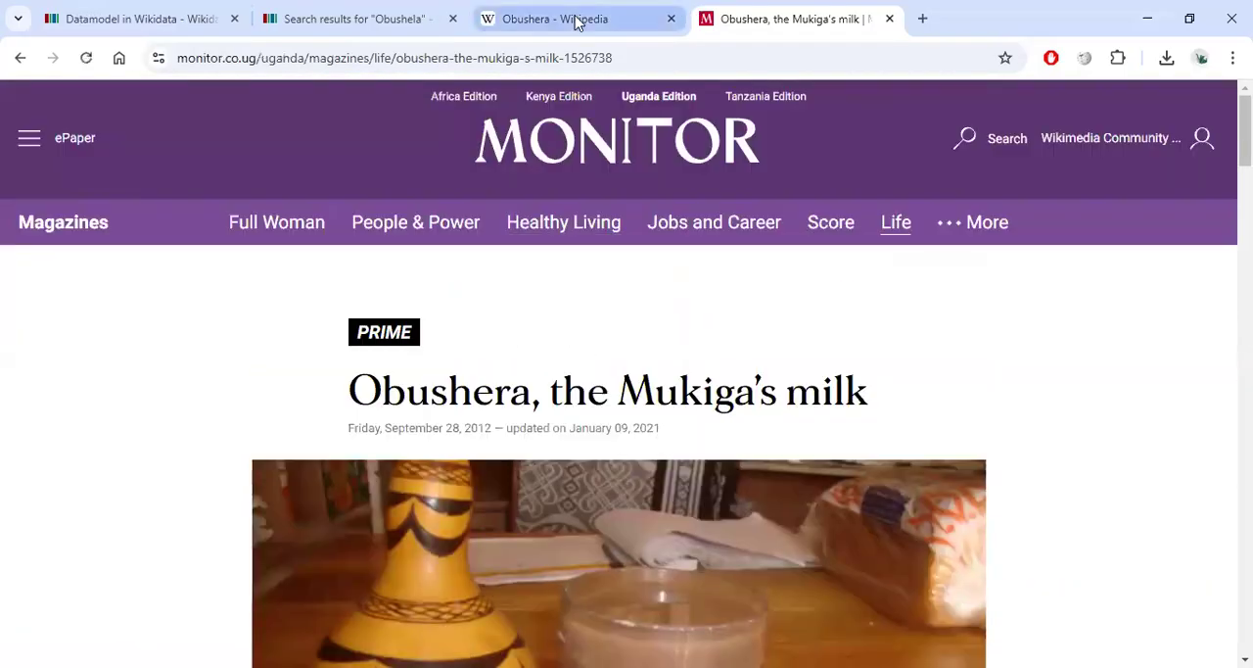
Rerun the Wikidata search for Obushera and scroll through the matching results.
click(575, 21)
click(355, 15)
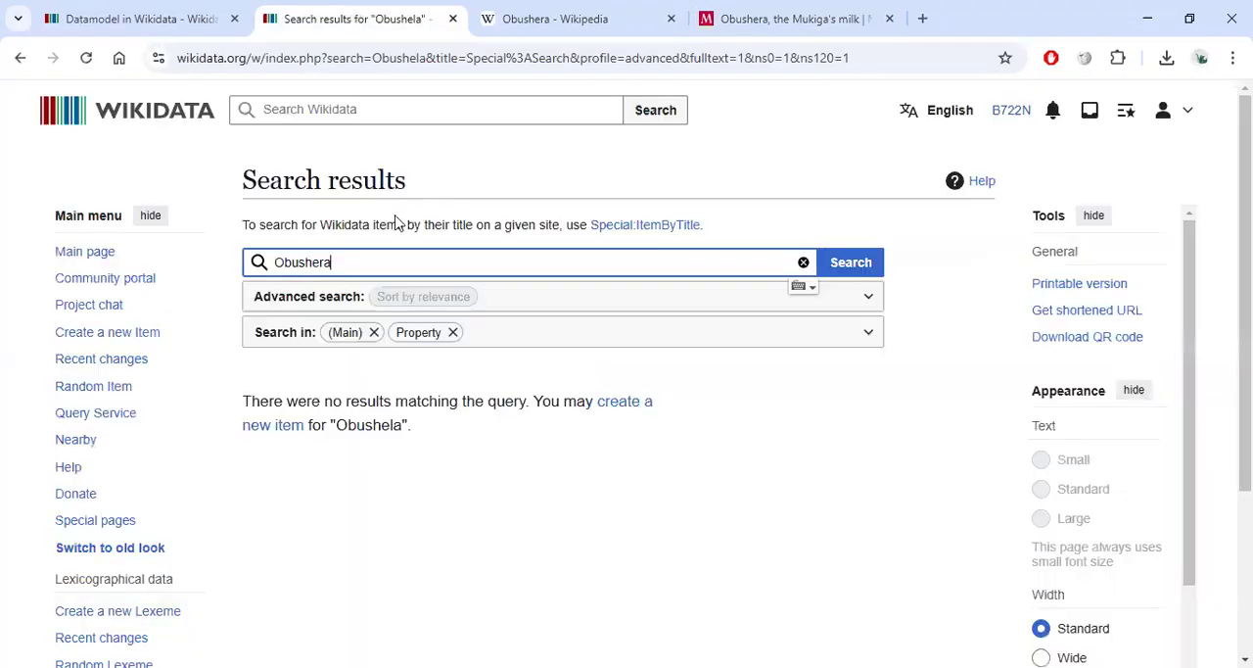
click(861, 262)
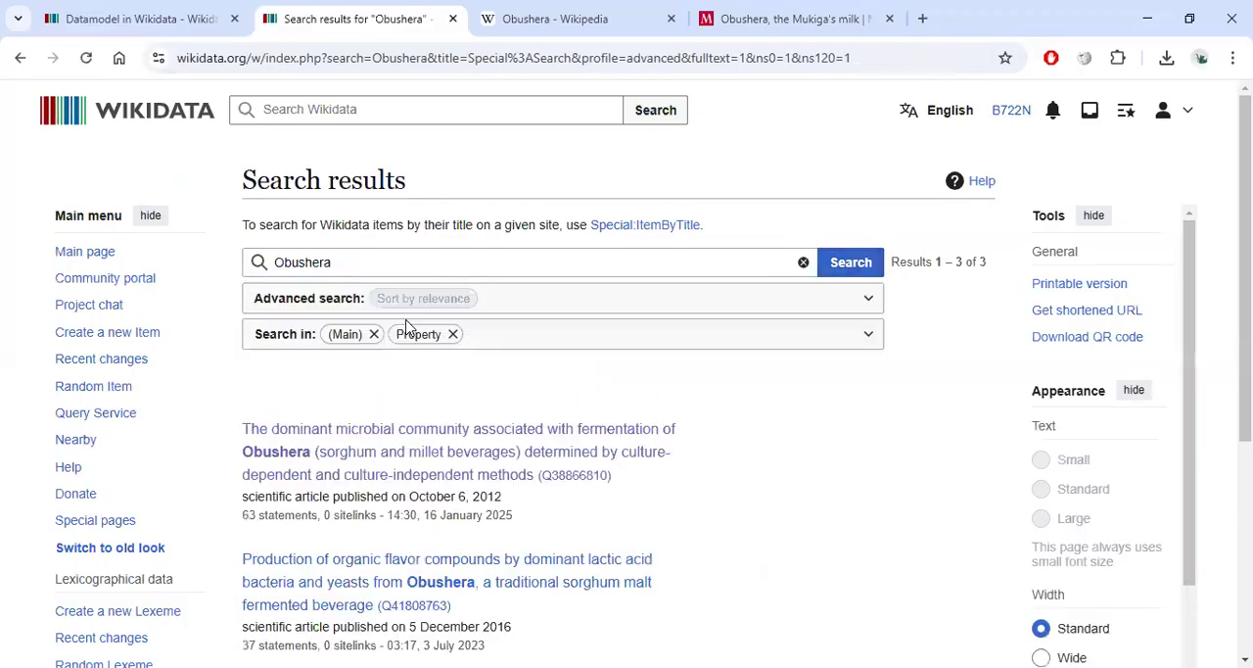
scroll(421, 323, down, 3)
scroll(421, 391, down, 1)
scroll(402, 372, up, 4)
Open the Create a new Item form and paste Obushera as the English label.
click(114, 336)
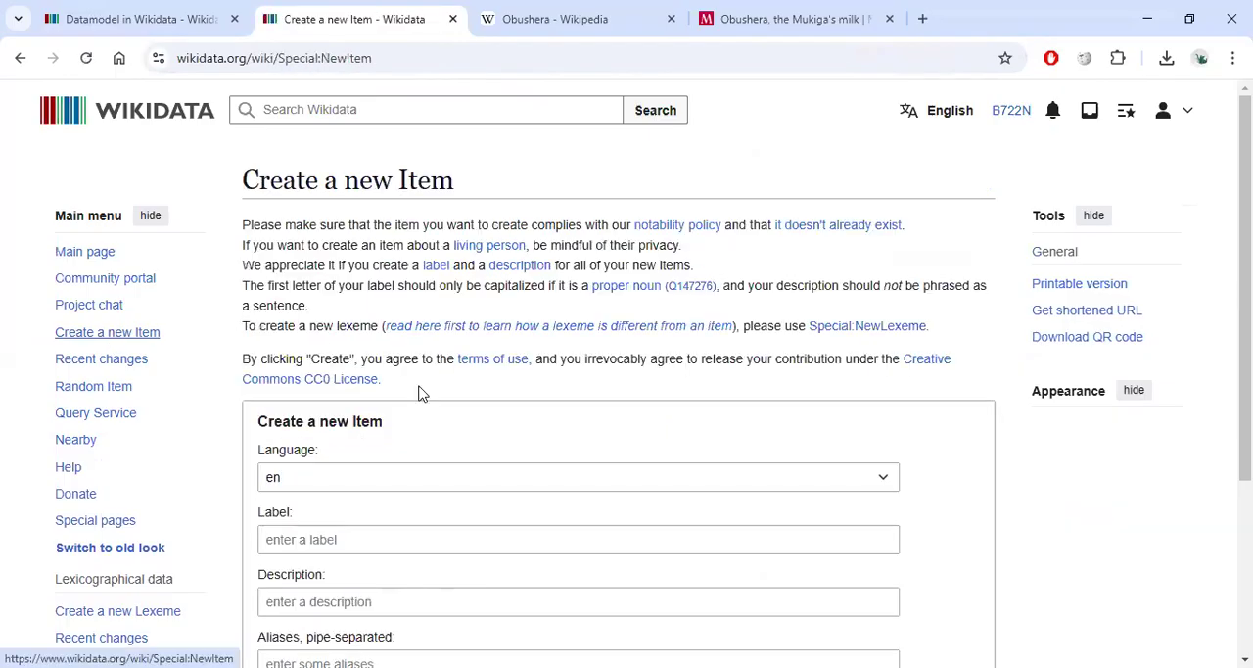
scroll(384, 476, down, 2)
click(326, 355)
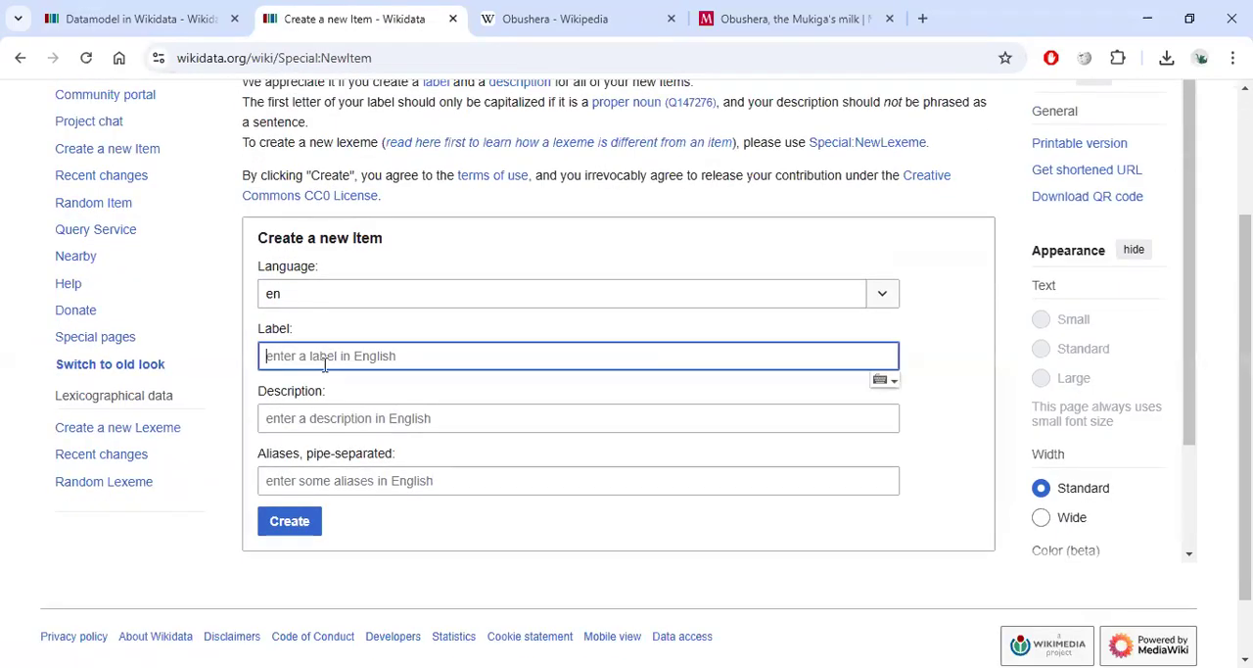
text(Obushera)
Copy the opening definition of Obushera from the Wikipedia article's first sentence.
click(355, 415)
click(572, 22)
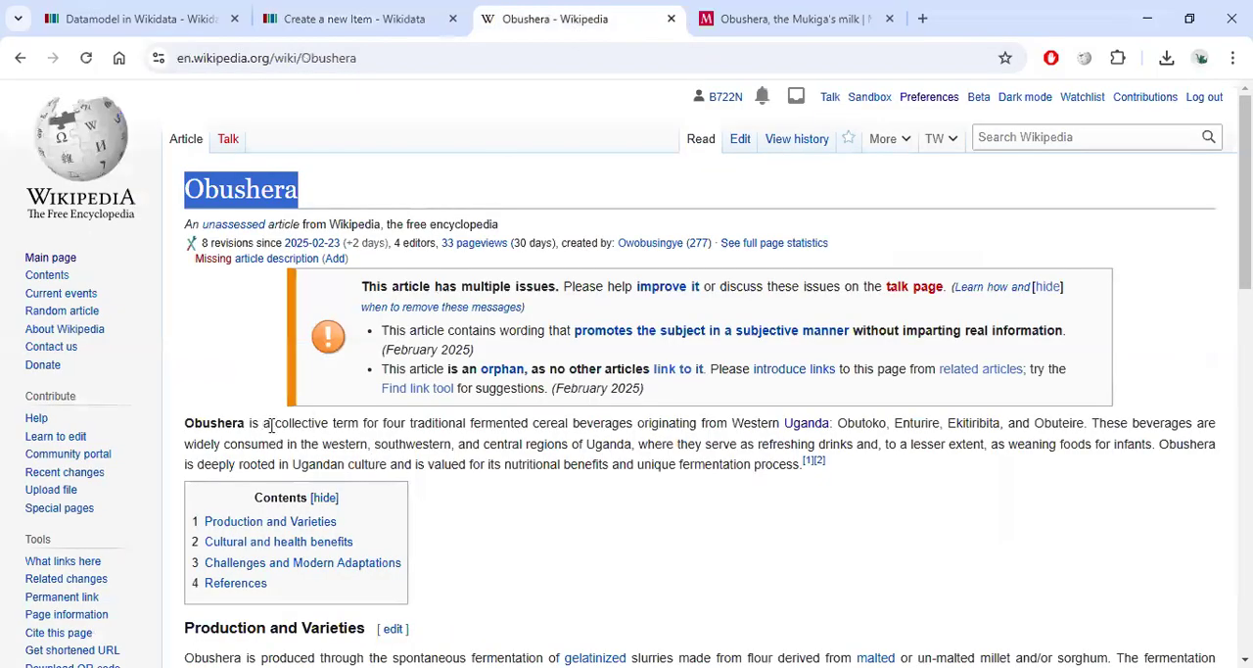
drag(276, 423, 1084, 427)
key(ctrl+c)
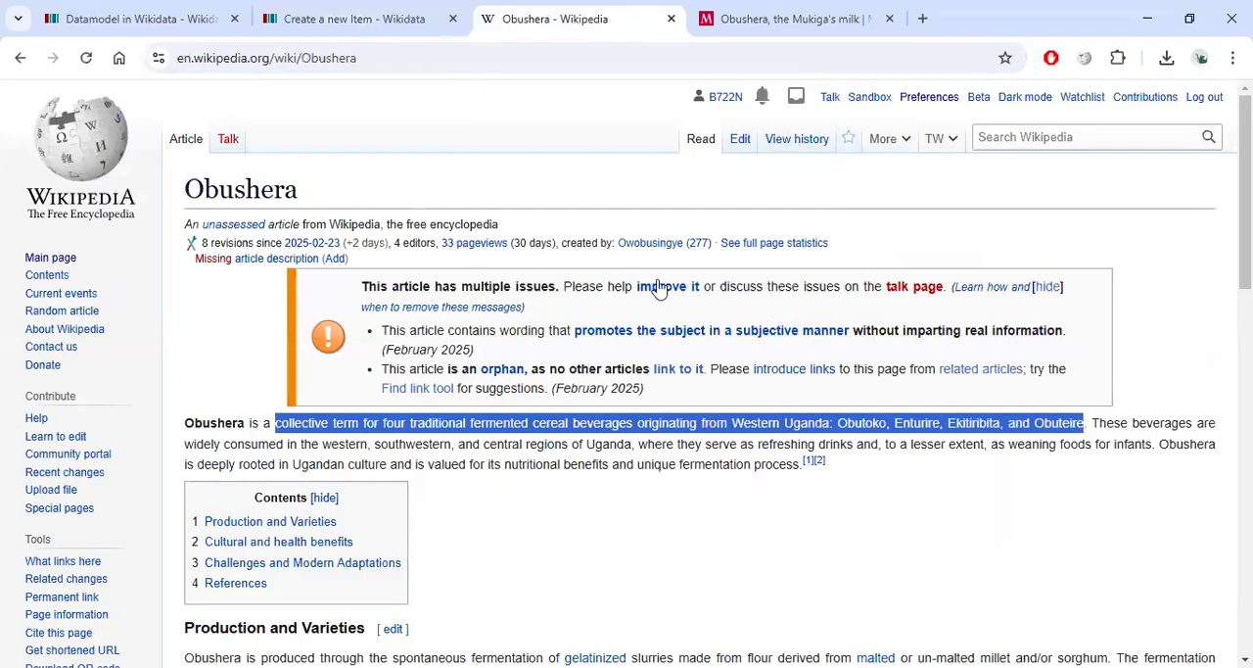
click(370, 20)
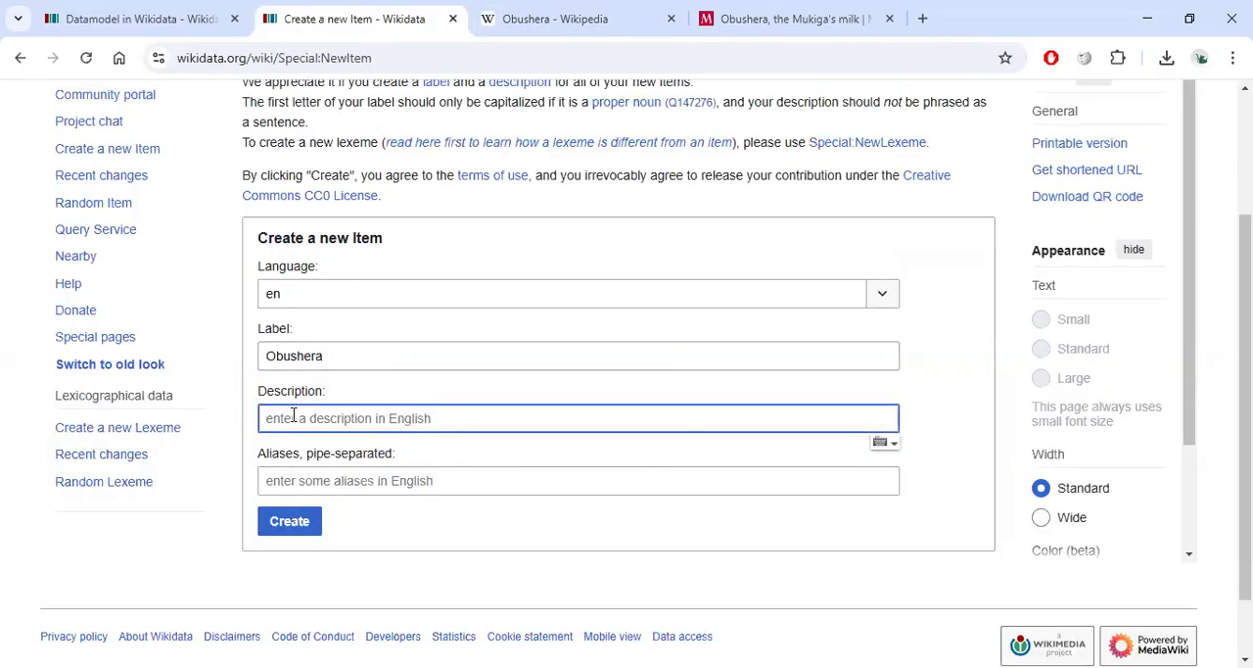
Paste the definition as the item's description, trimmed to end at 'originating from Western Uganda'.
text(A)
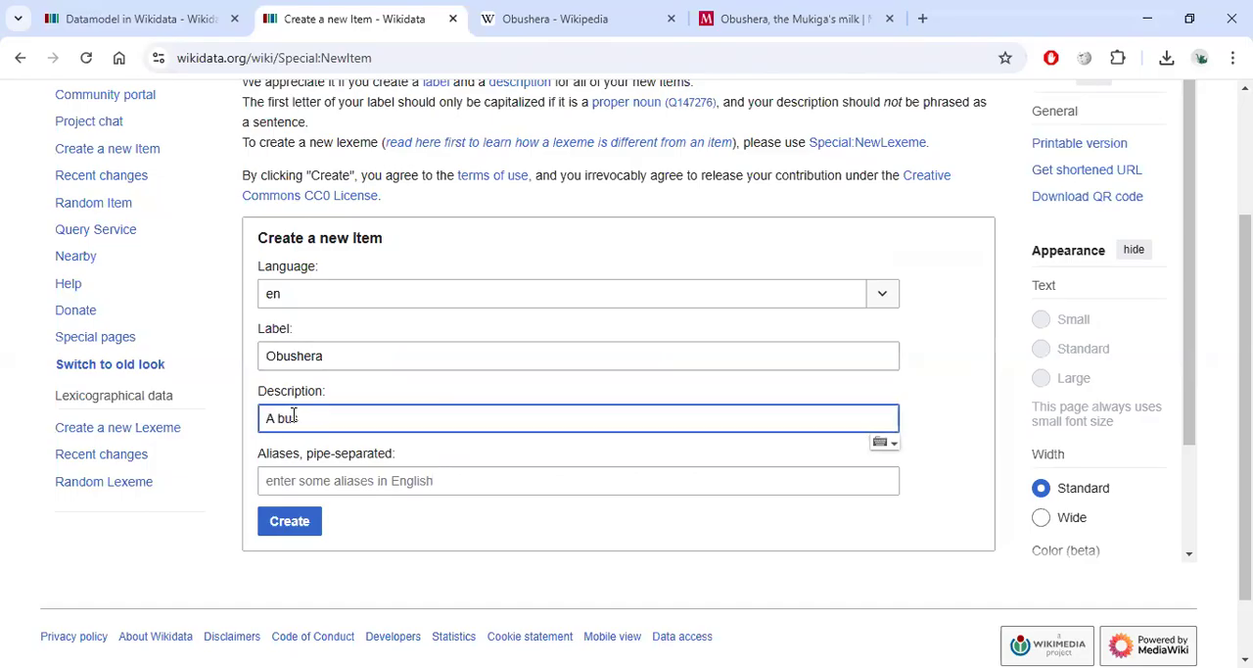
text( bu)
key(BackSpace)
key(BackSpace)
key(BackSpace)
key(BackSpace)
key(ctrl+v)
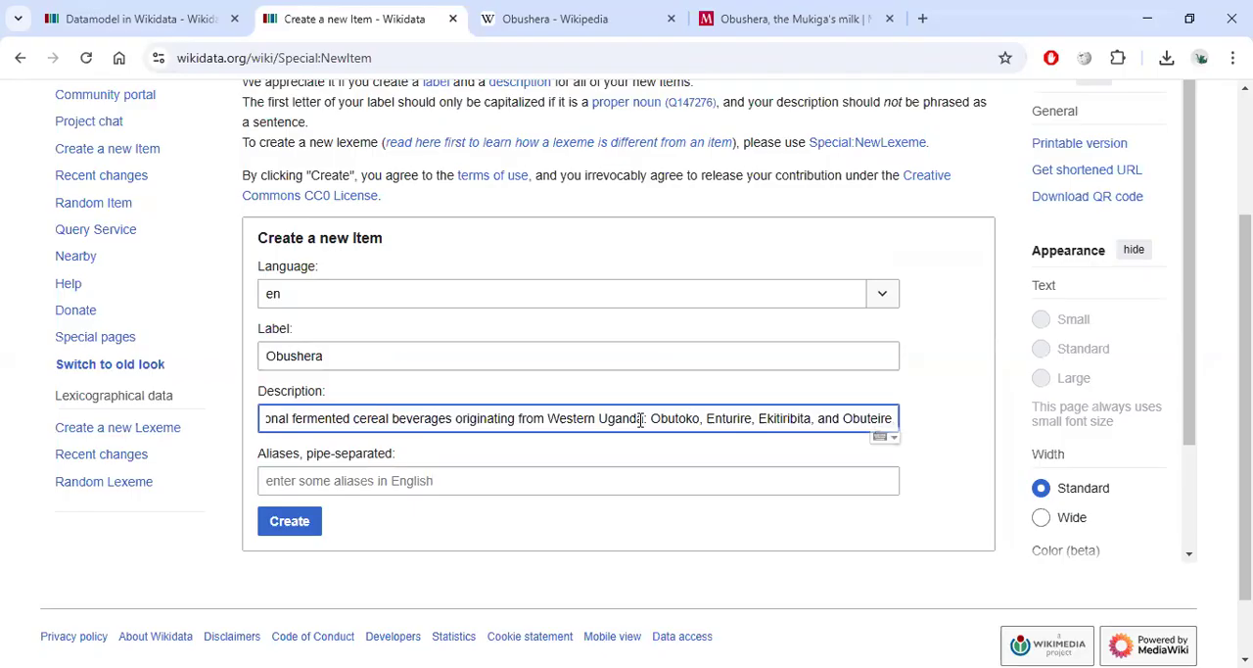
drag(643, 418, 946, 454)
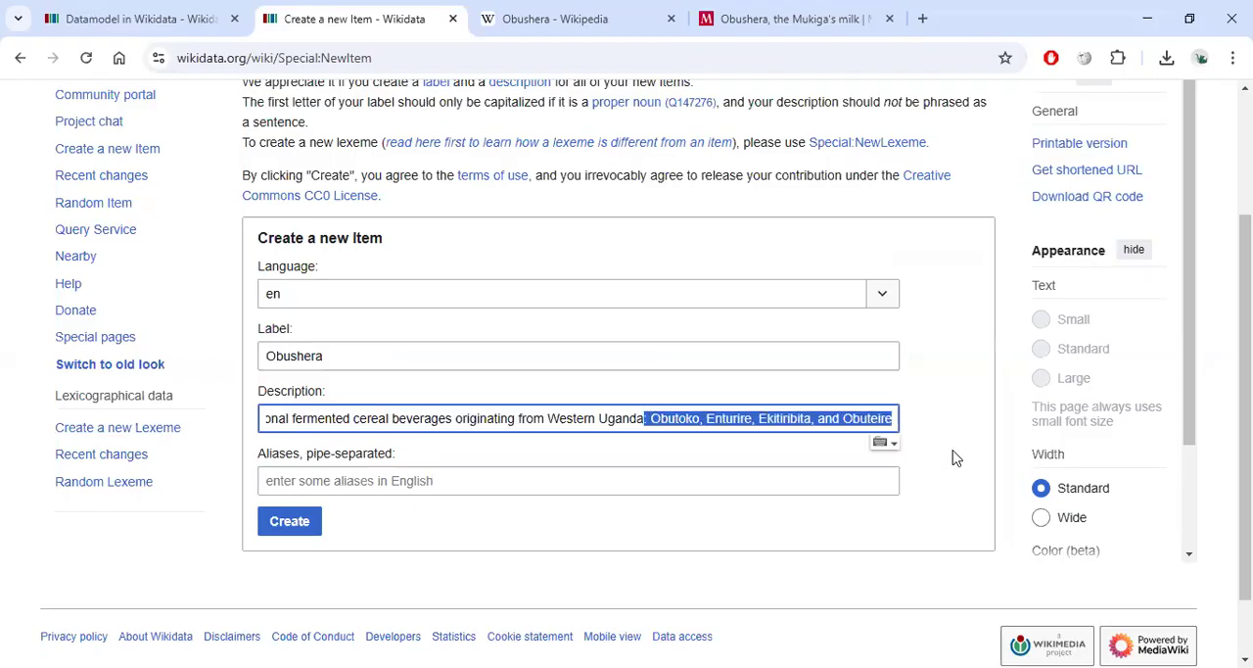
key(BackSpace)
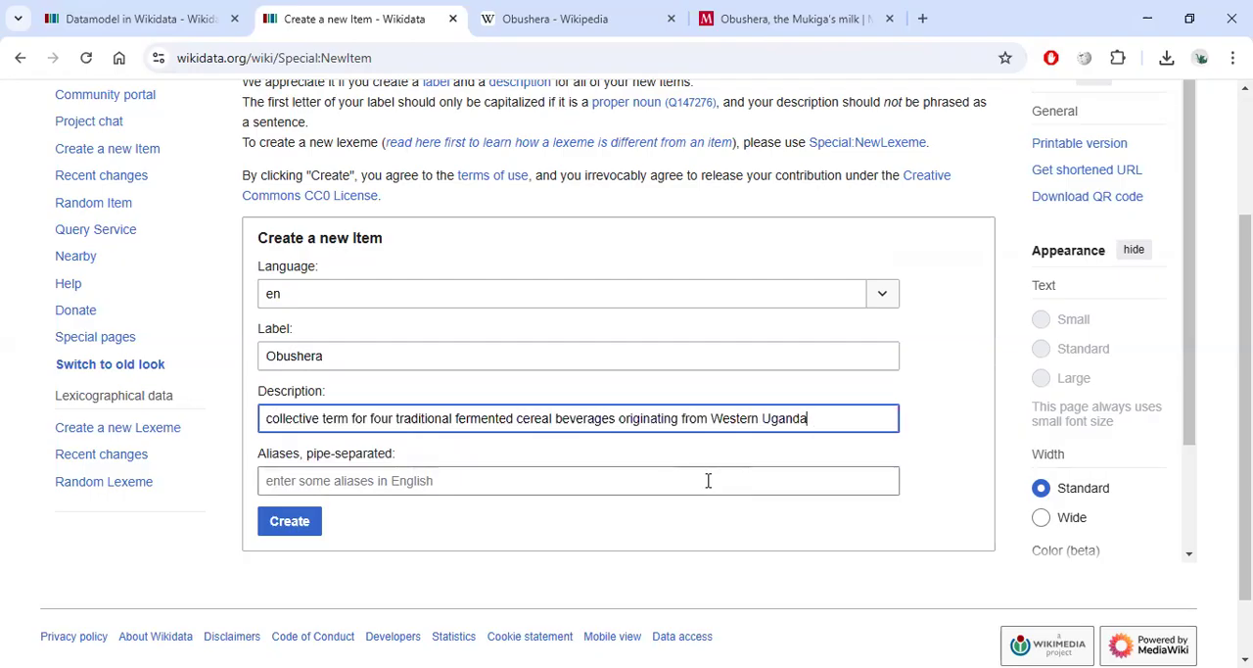
Open several random Wikidata items to compare how their descriptions are written.
click(555, 19)
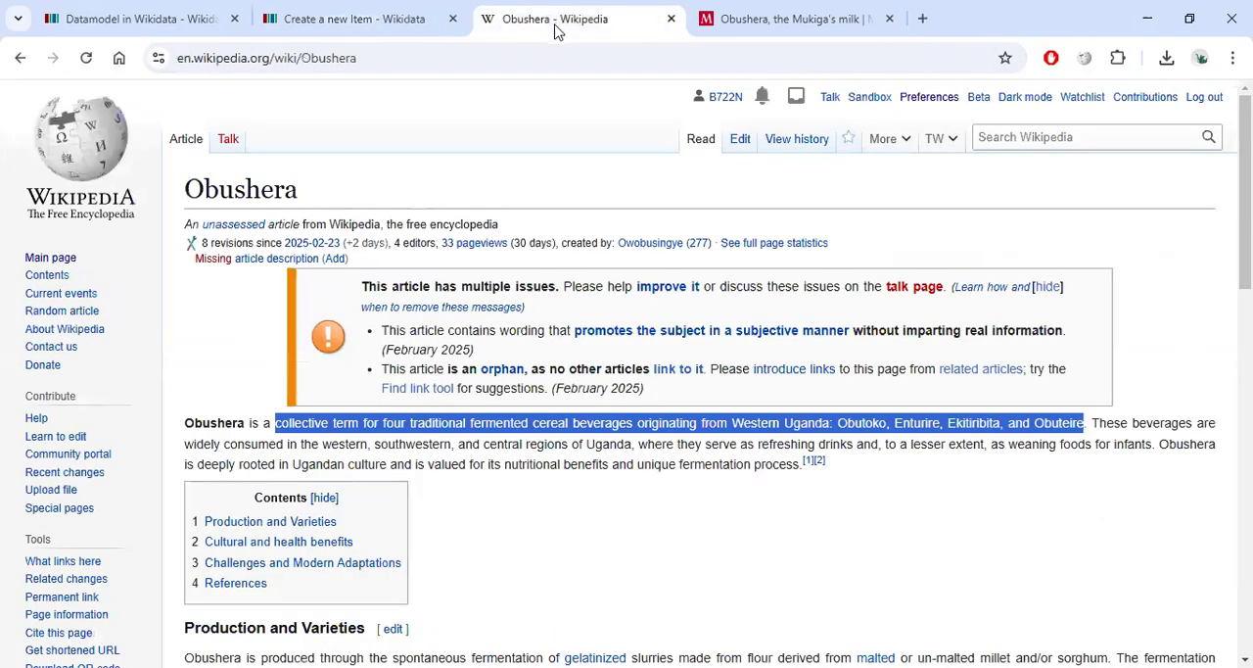
click(176, 22)
click(1210, 107)
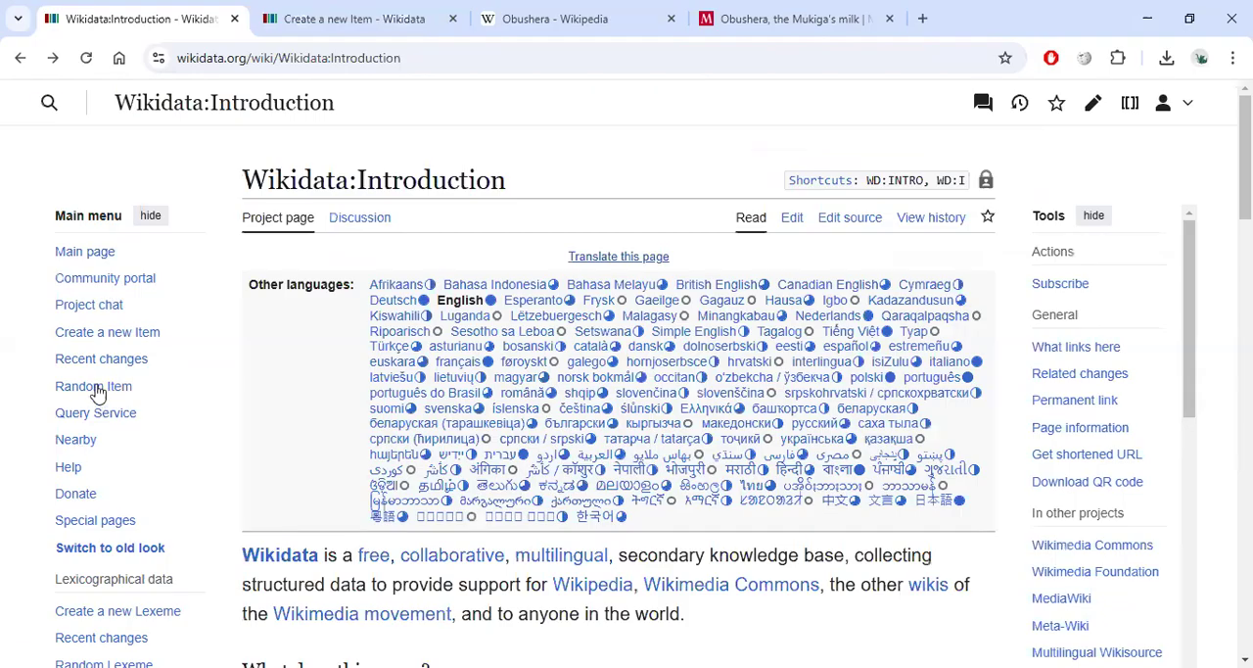
click(96, 390)
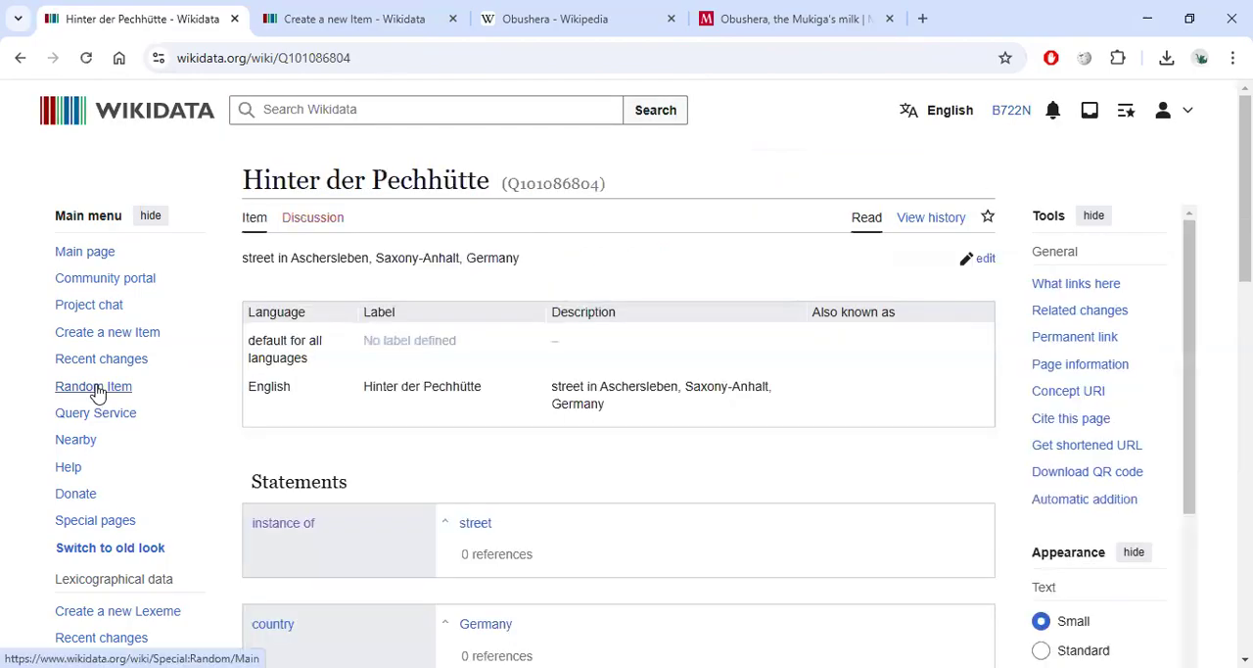
drag(241, 257, 330, 255)
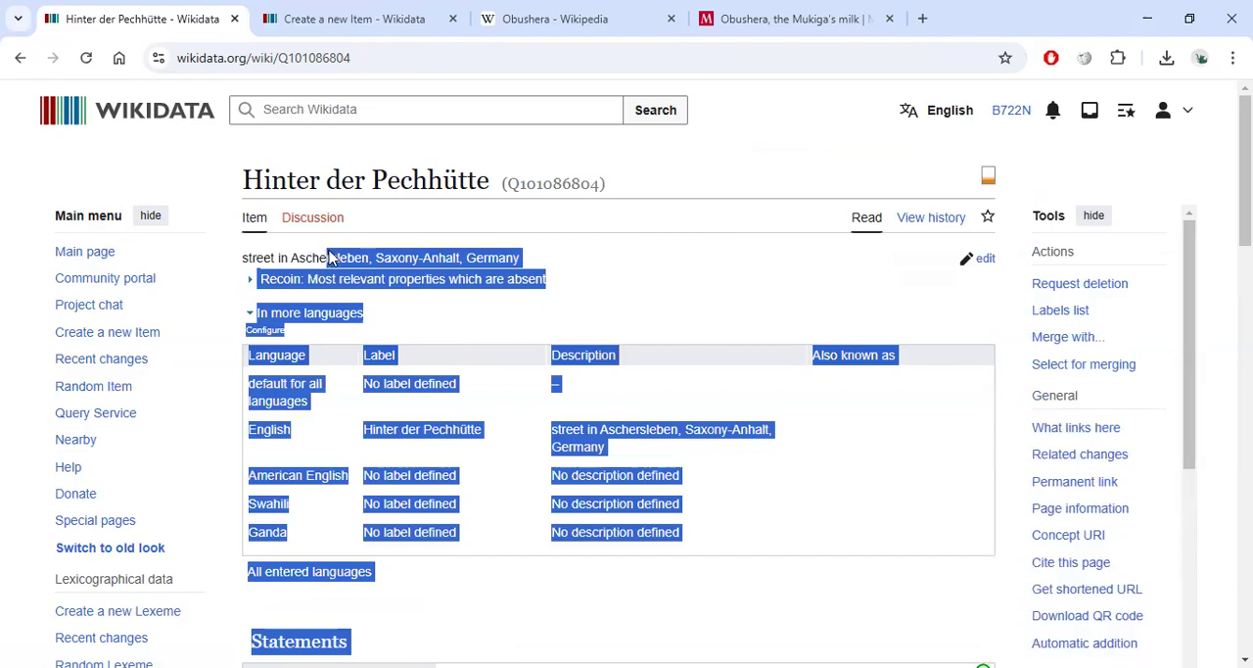
click(566, 262)
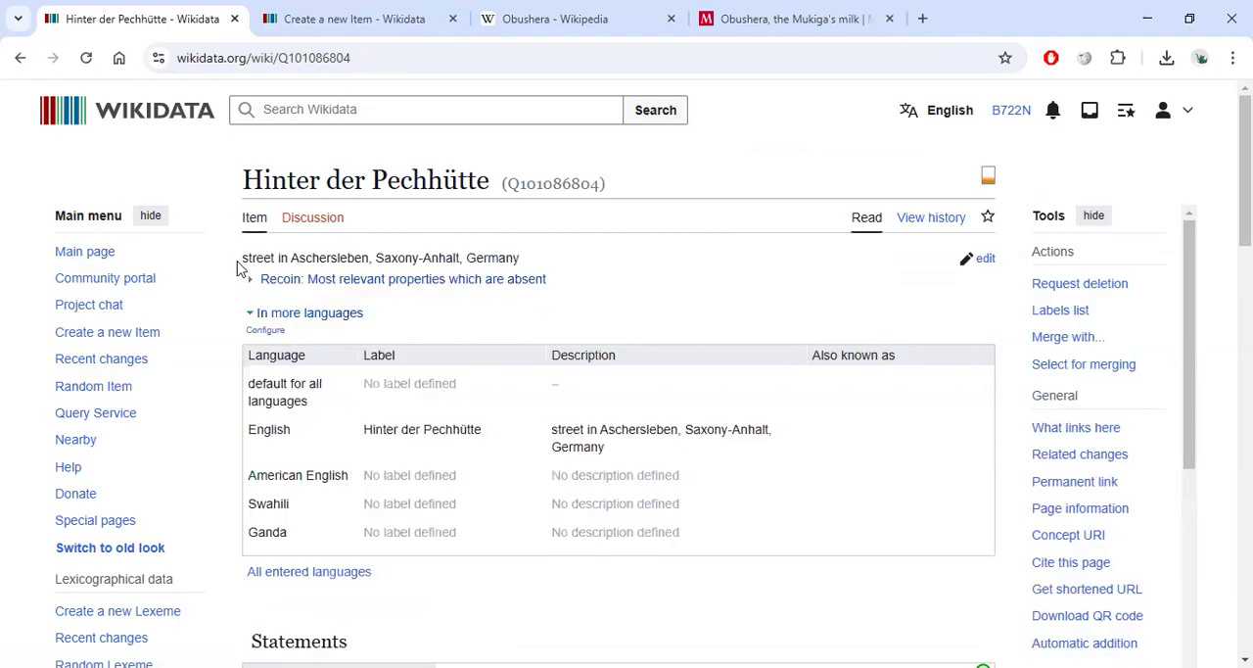
click(98, 386)
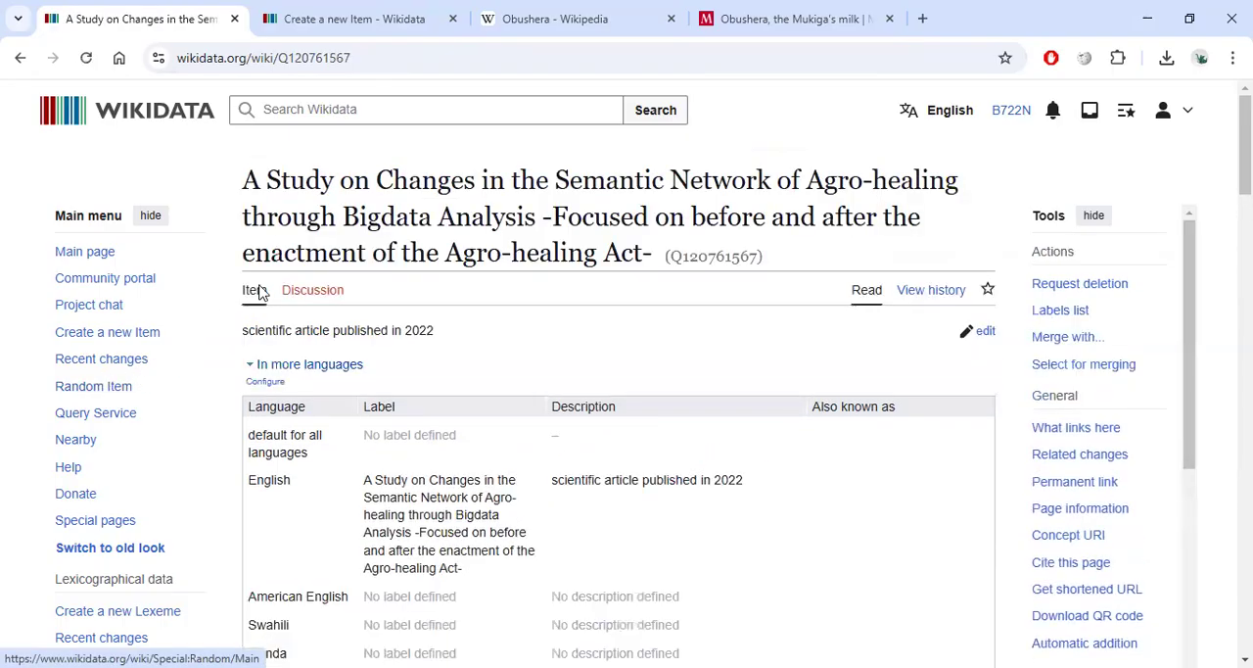
drag(246, 330, 437, 333)
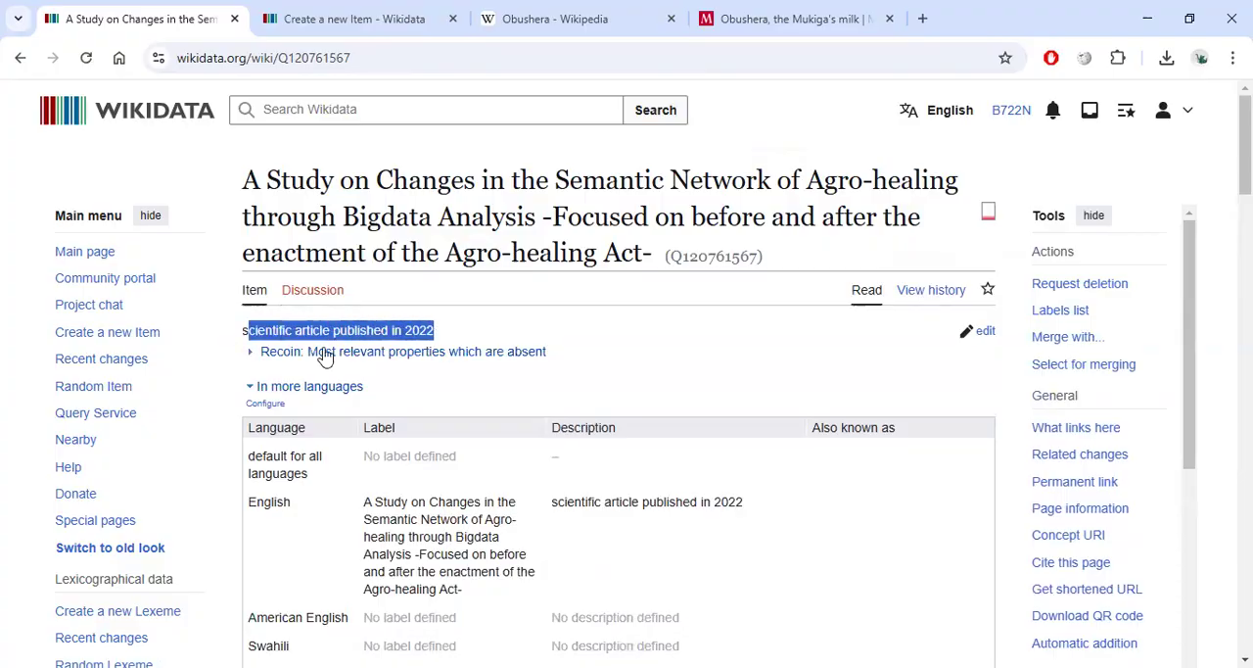
click(517, 326)
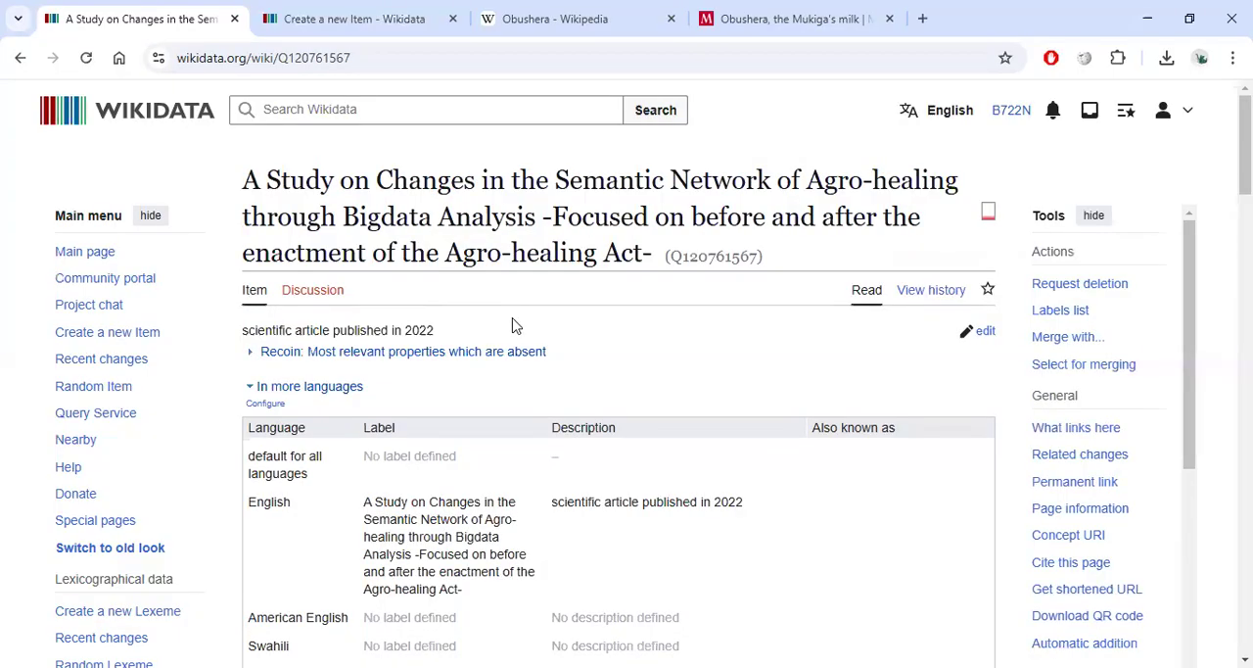
click(109, 387)
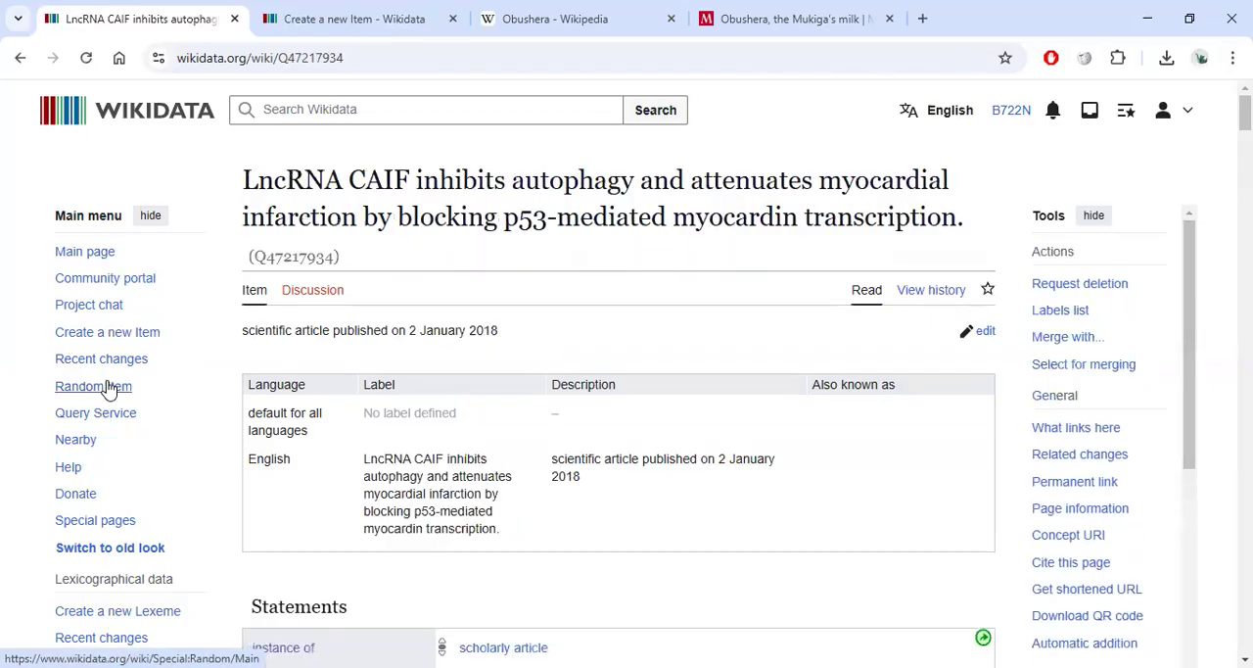
click(110, 388)
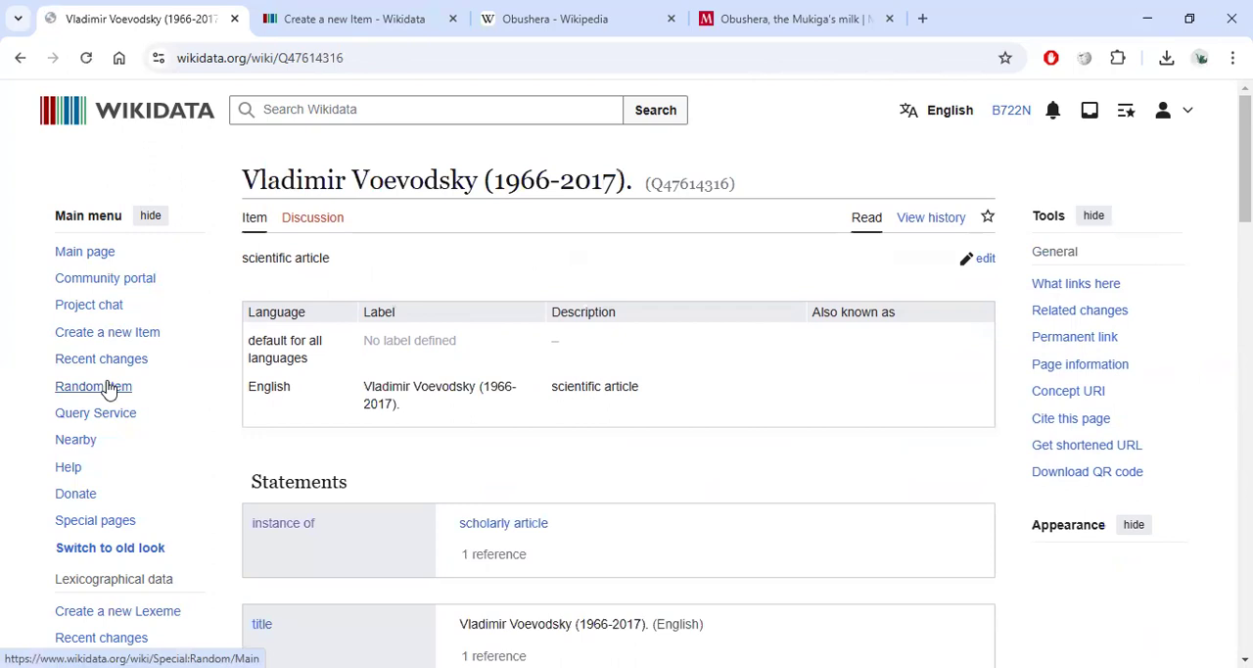
click(110, 388)
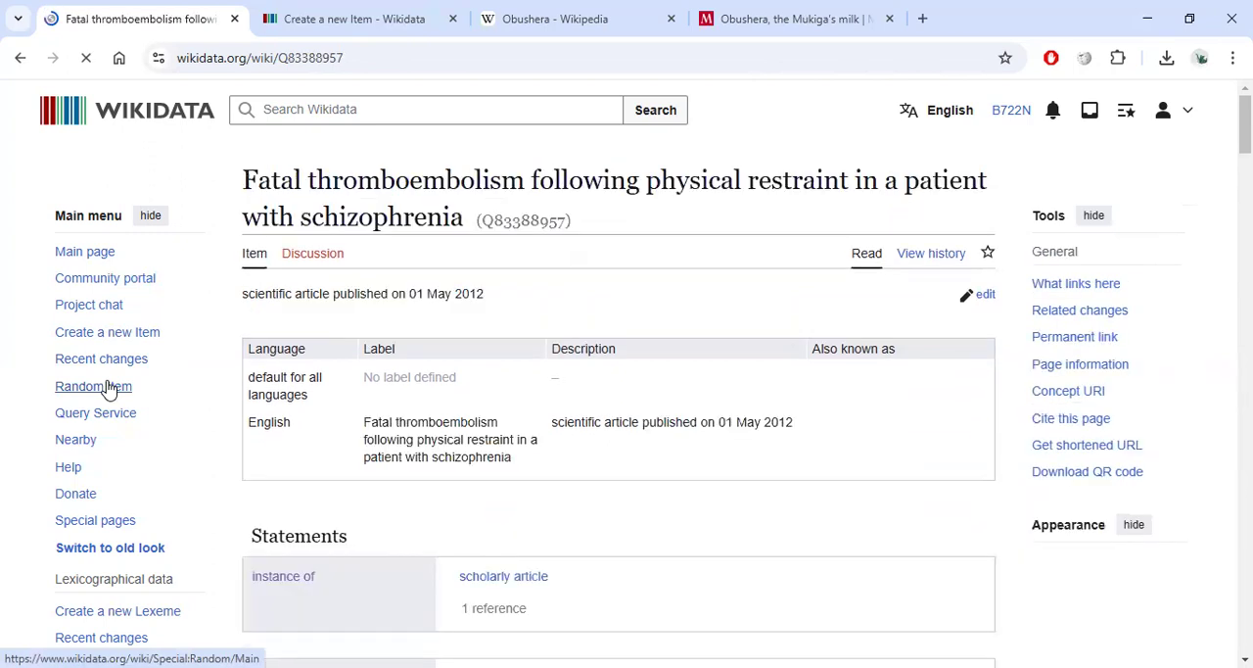
click(109, 388)
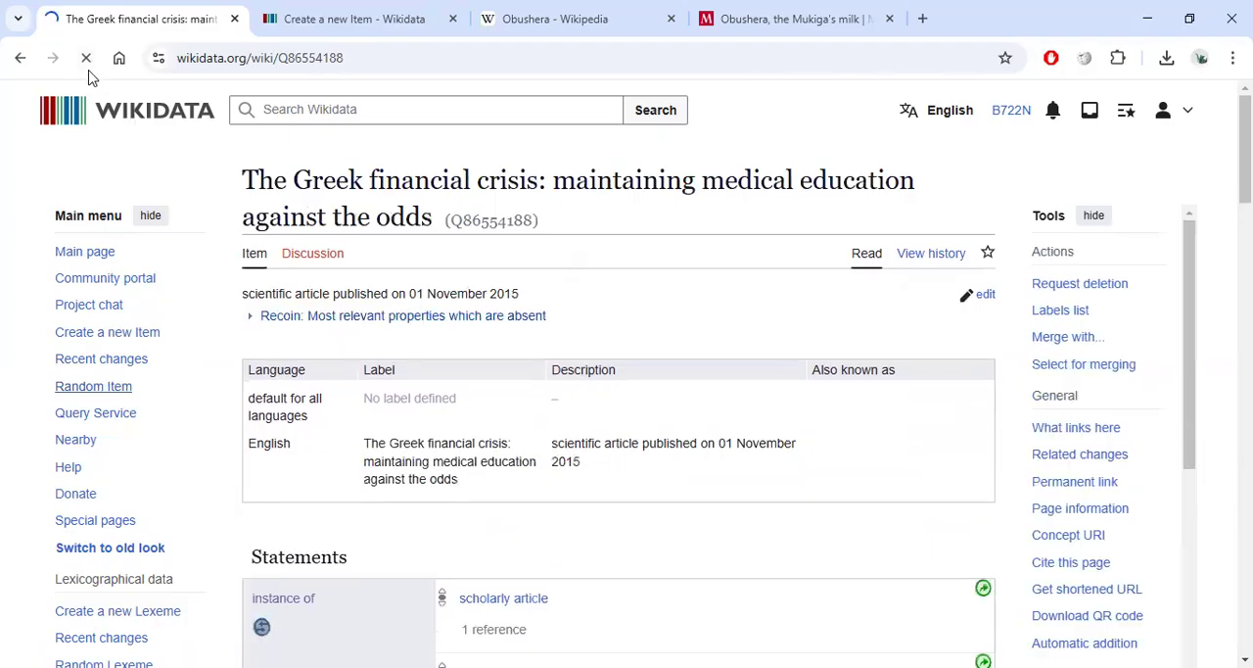
click(98, 123)
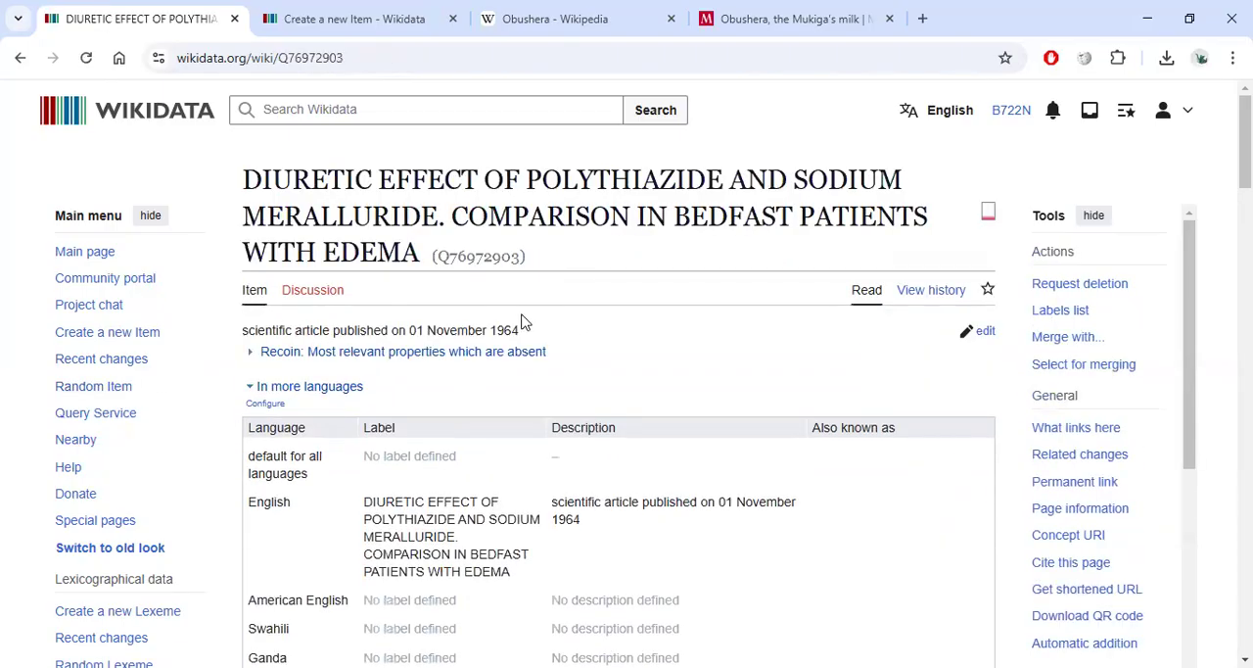
click(121, 388)
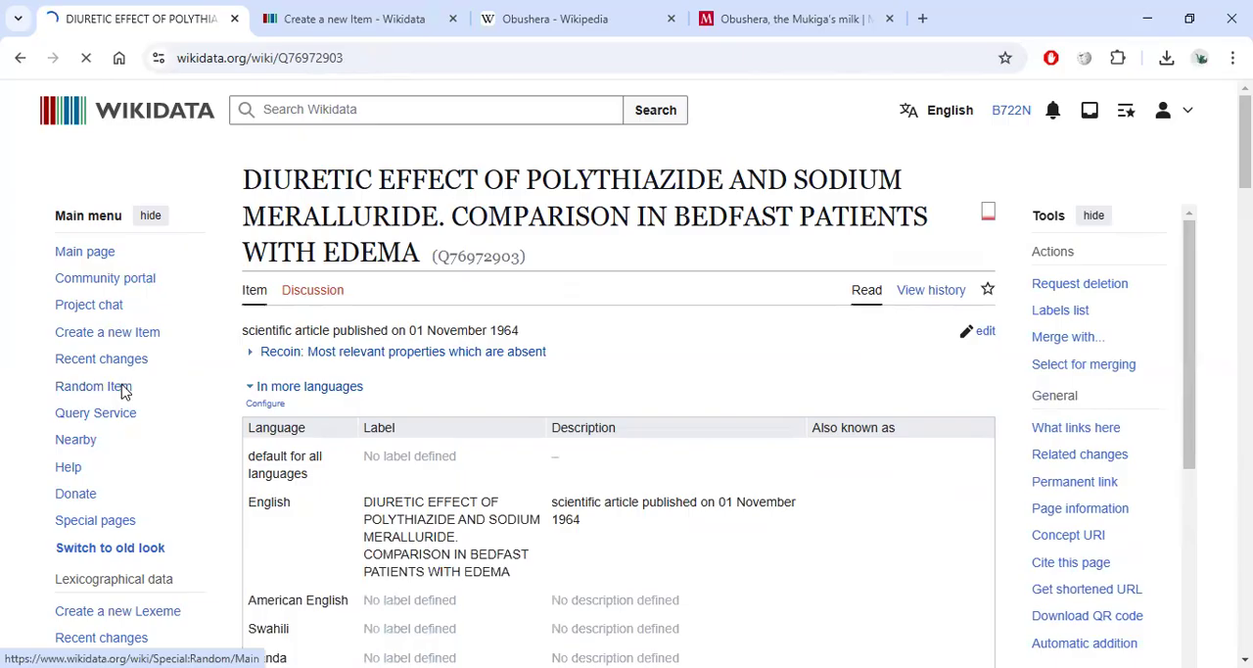
Search Wikidata for vipers and open the vipers item to view its description and aliases.
click(360, 113)
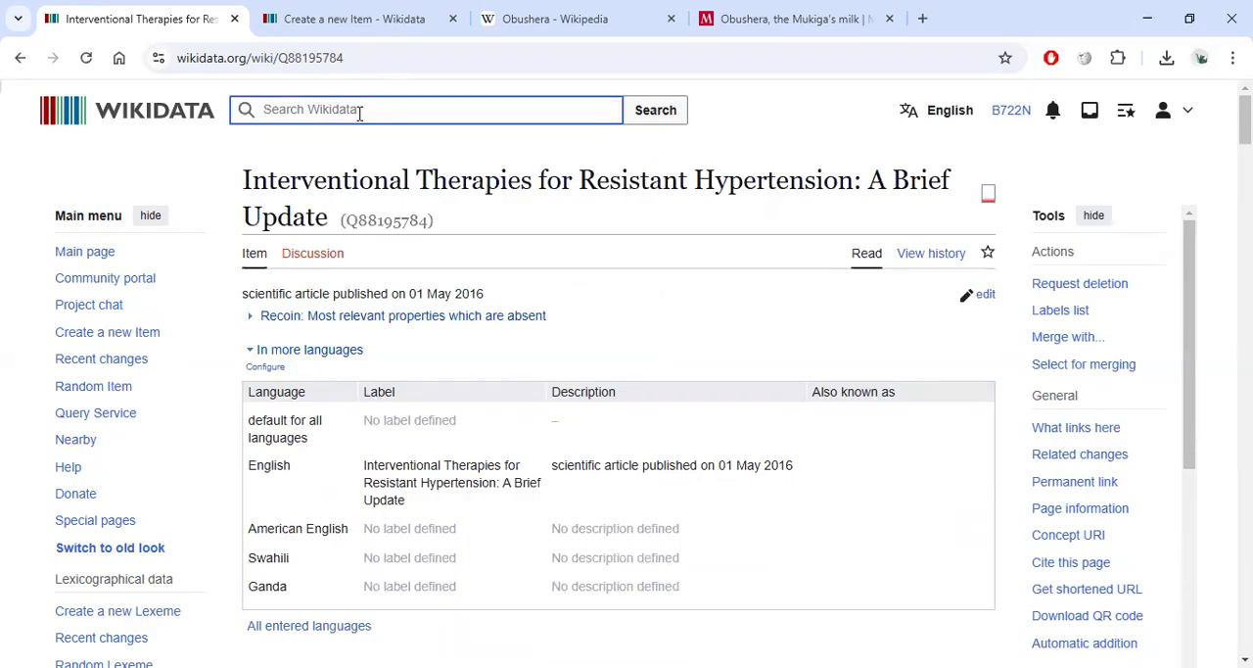
text(vipers)
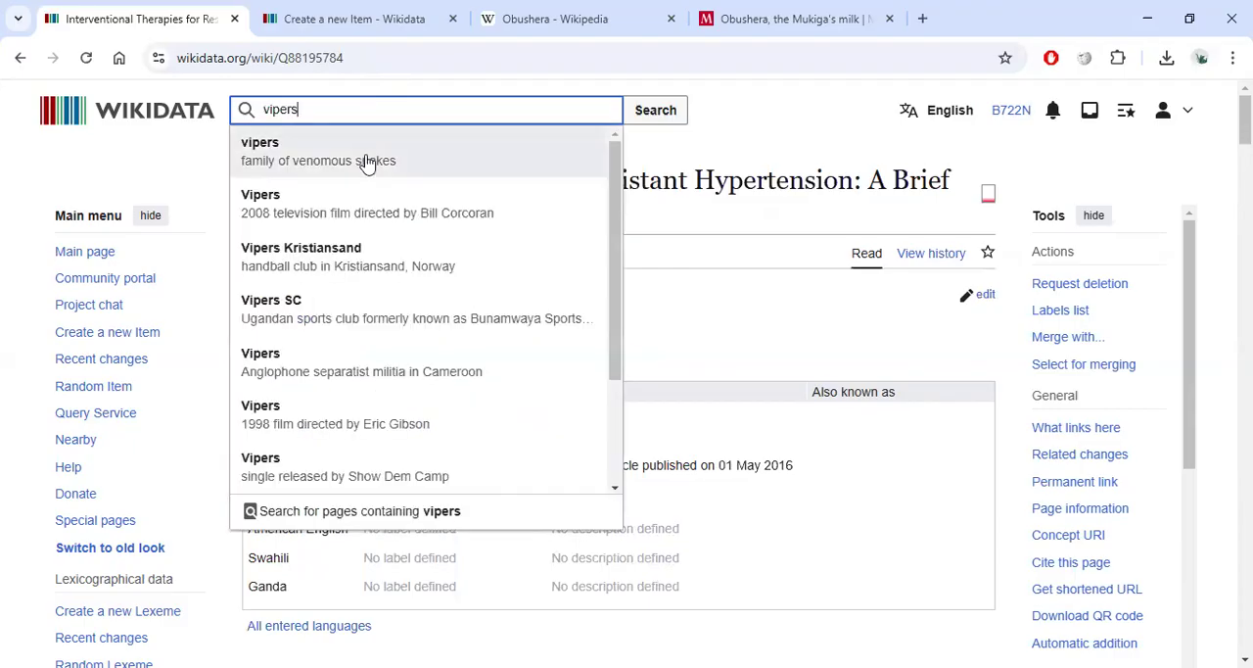
click(360, 157)
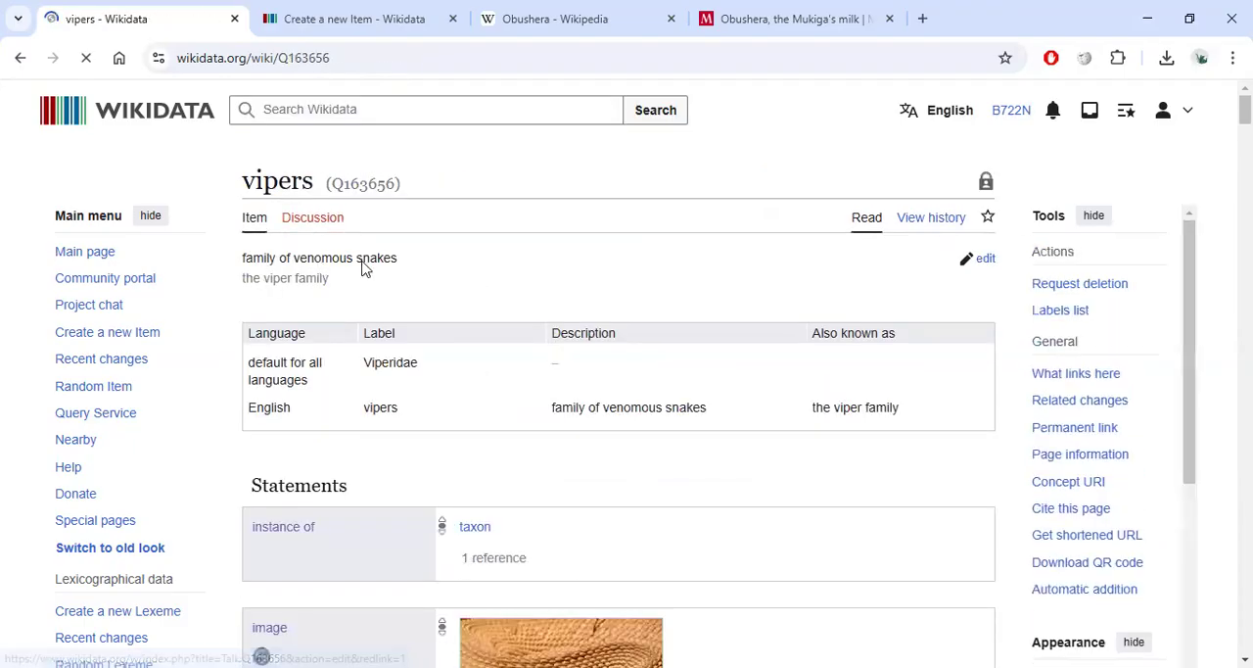
Enter Obushela as the first alias of the new Obushera item.
click(392, 19)
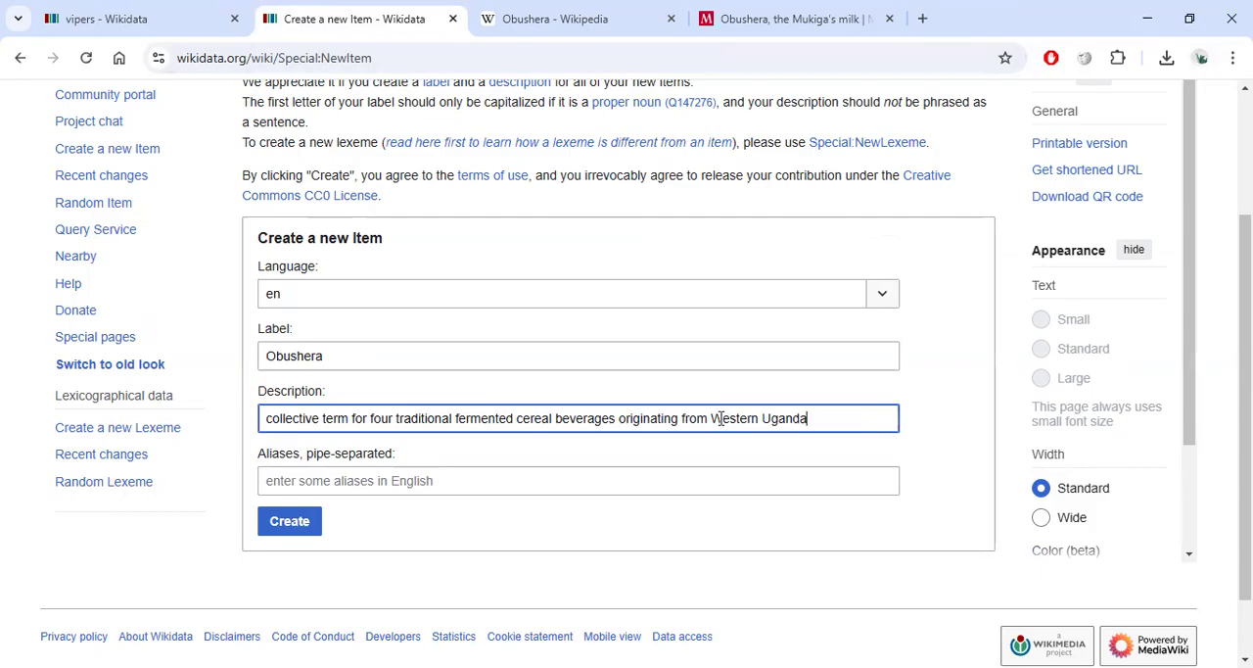
click(435, 478)
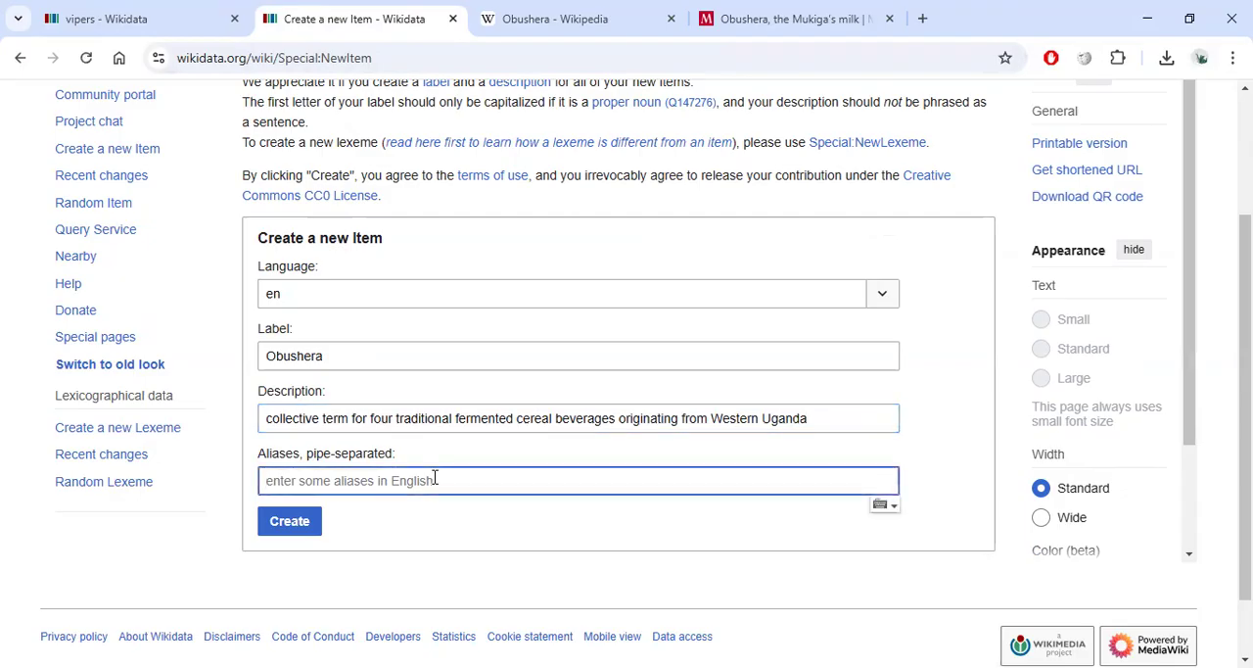
text(Obushela)
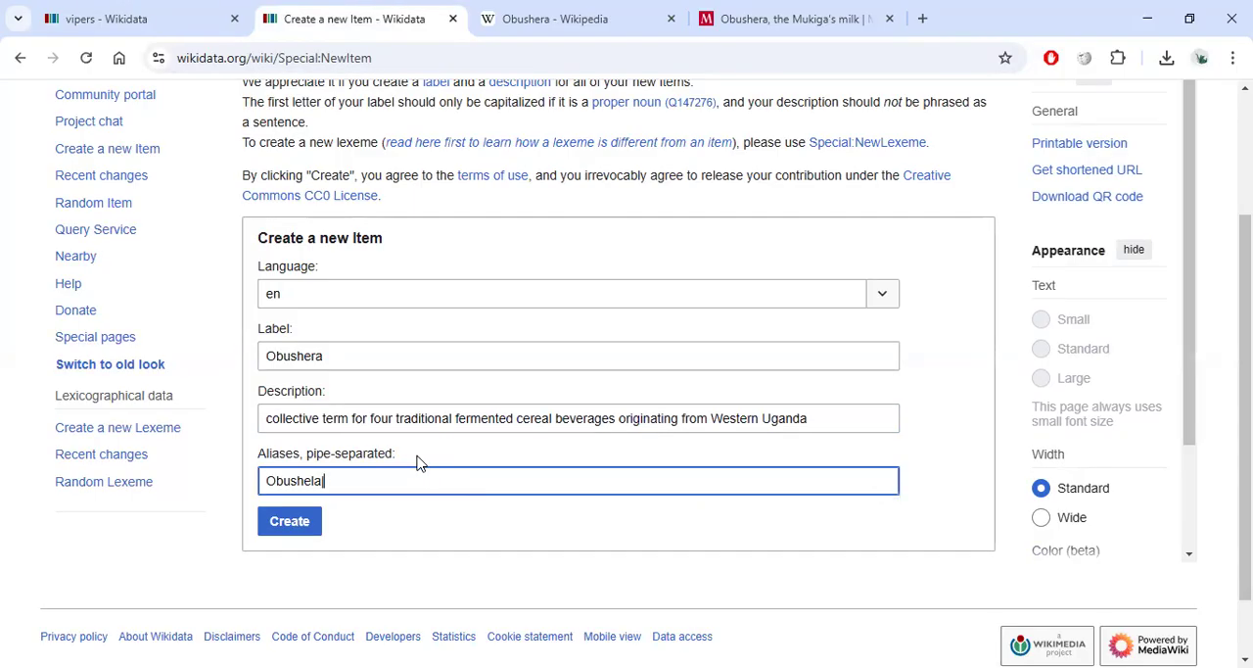
text(: Obutoko, Enturire, Ekitiribita, and Obuteire)
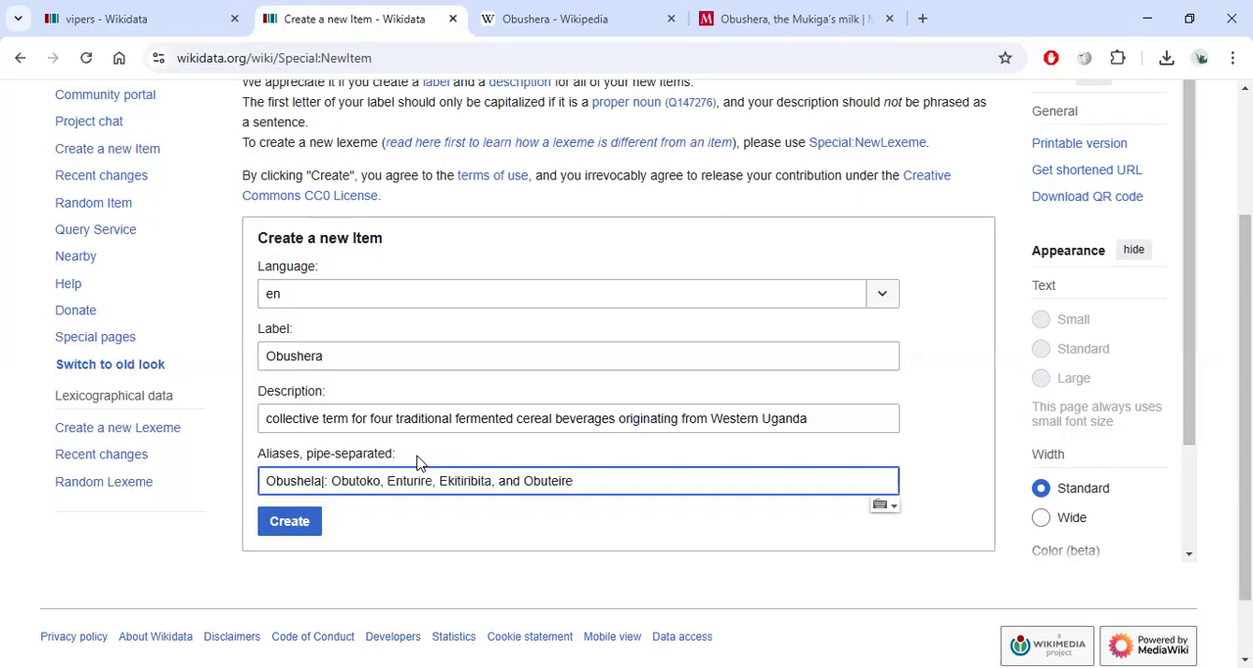
click(333, 480)
key(BackSpace)
key(BackSpace)
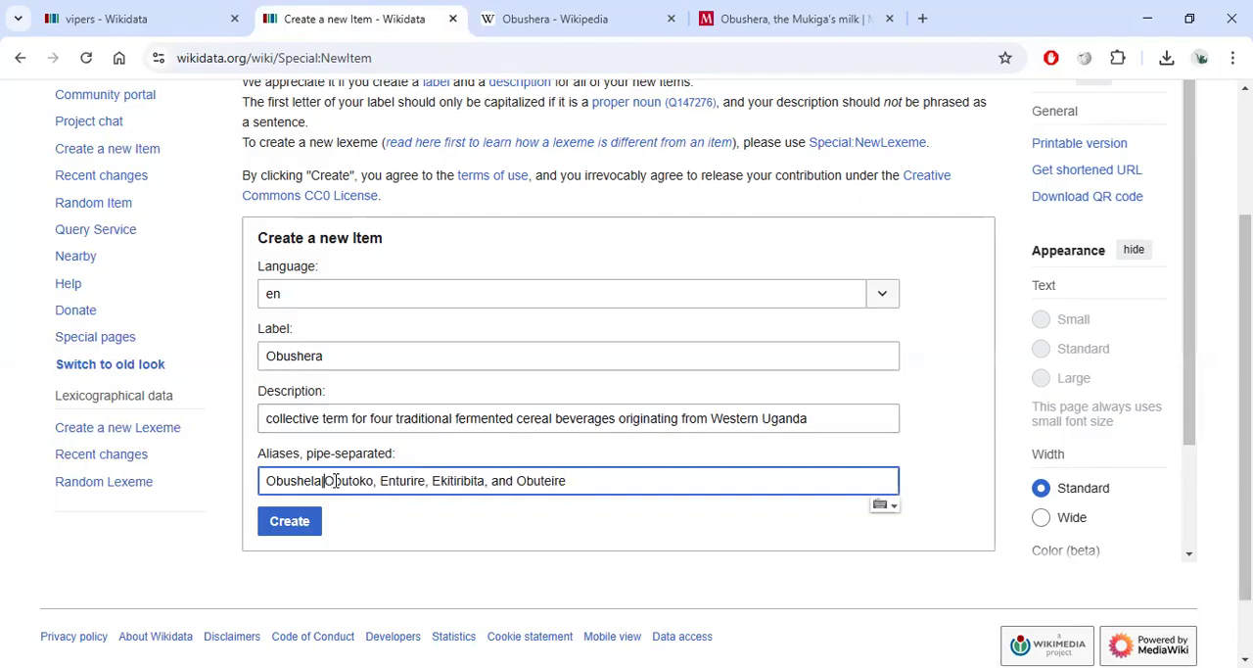
drag(587, 493, 351, 478)
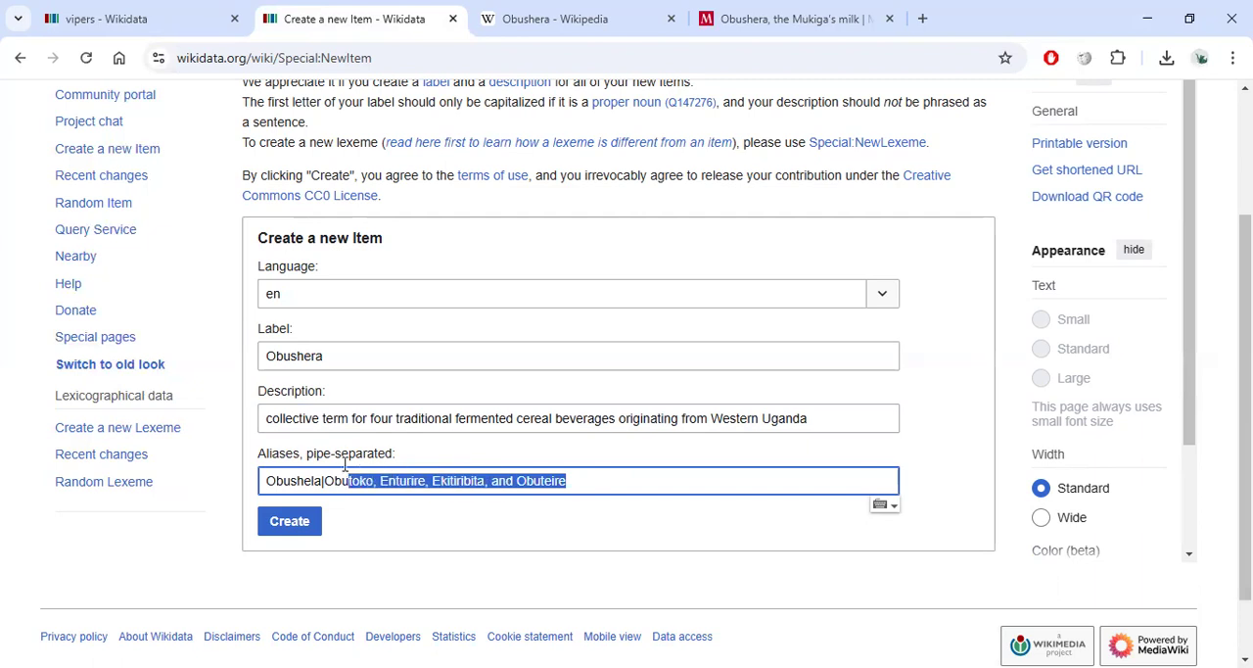
key(BackSpace)
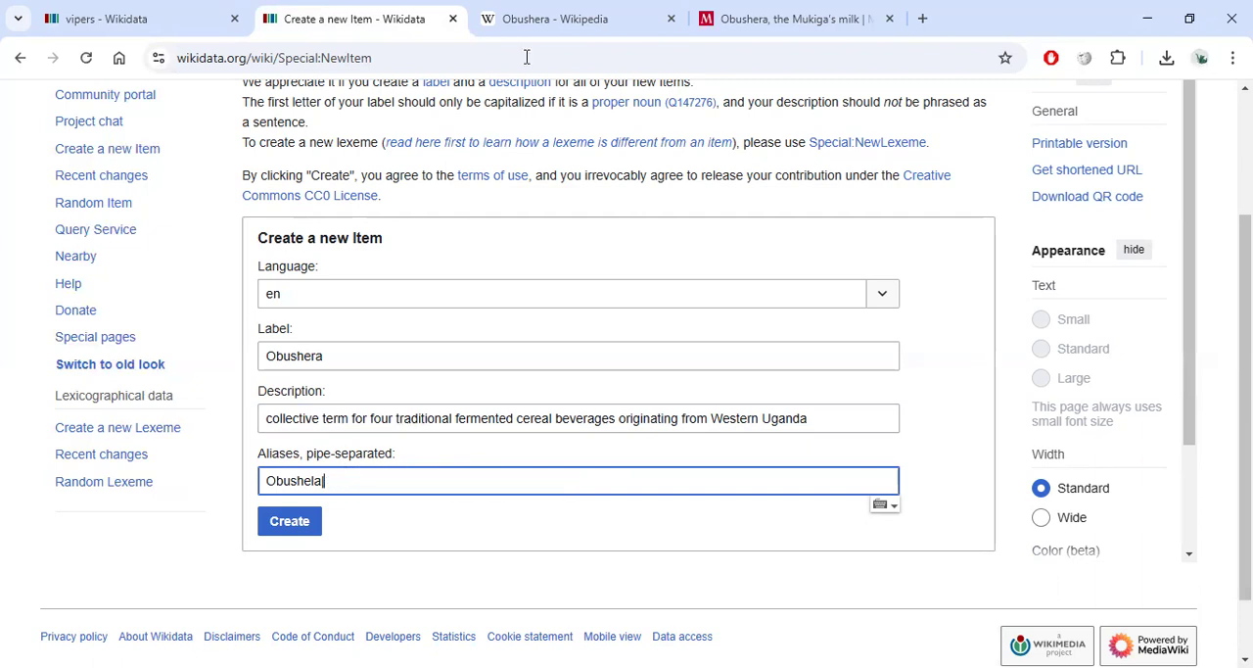
Copy the variety names Obutoko, Enturire, Ekitiribita, and Obuteire from the Wikipedia article's opening sentence.
click(533, 20)
click(720, 455)
drag(835, 423, 1086, 423)
key(ctrl+c)
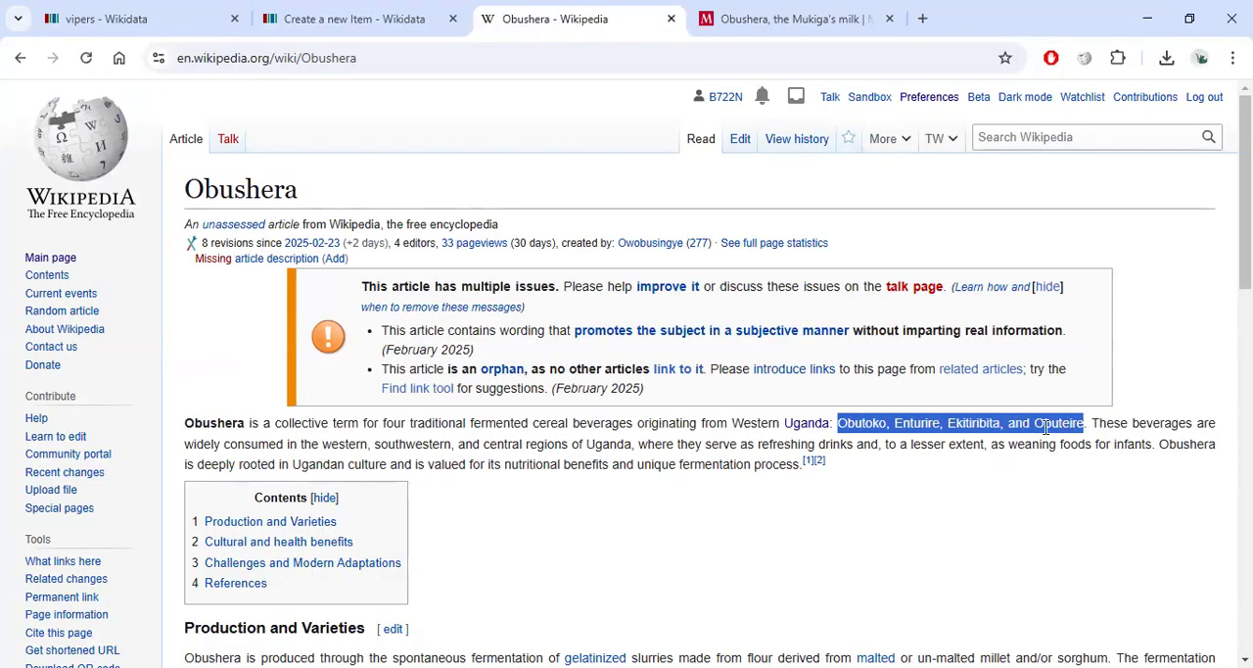
Paste the variety names into the aliases after Obushela, separating each alias with a pipe.
click(377, 23)
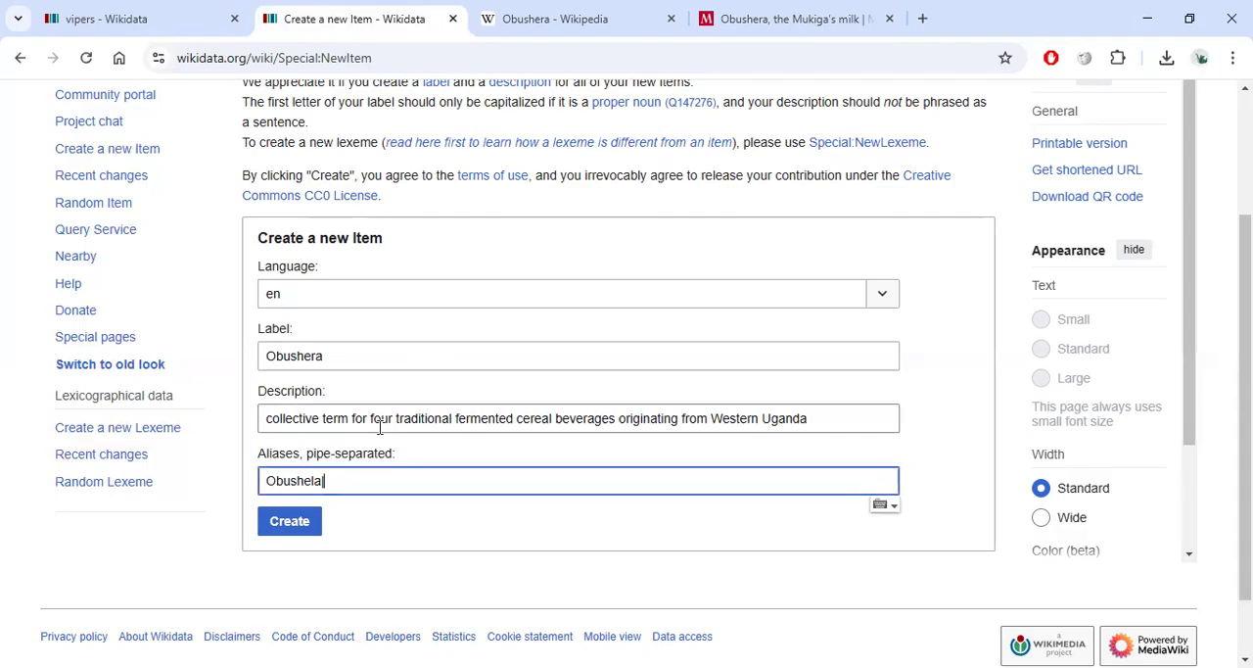
key(ctrl+v)
click(379, 483)
key(BackSpace)
key(BackSpace)
text(|)
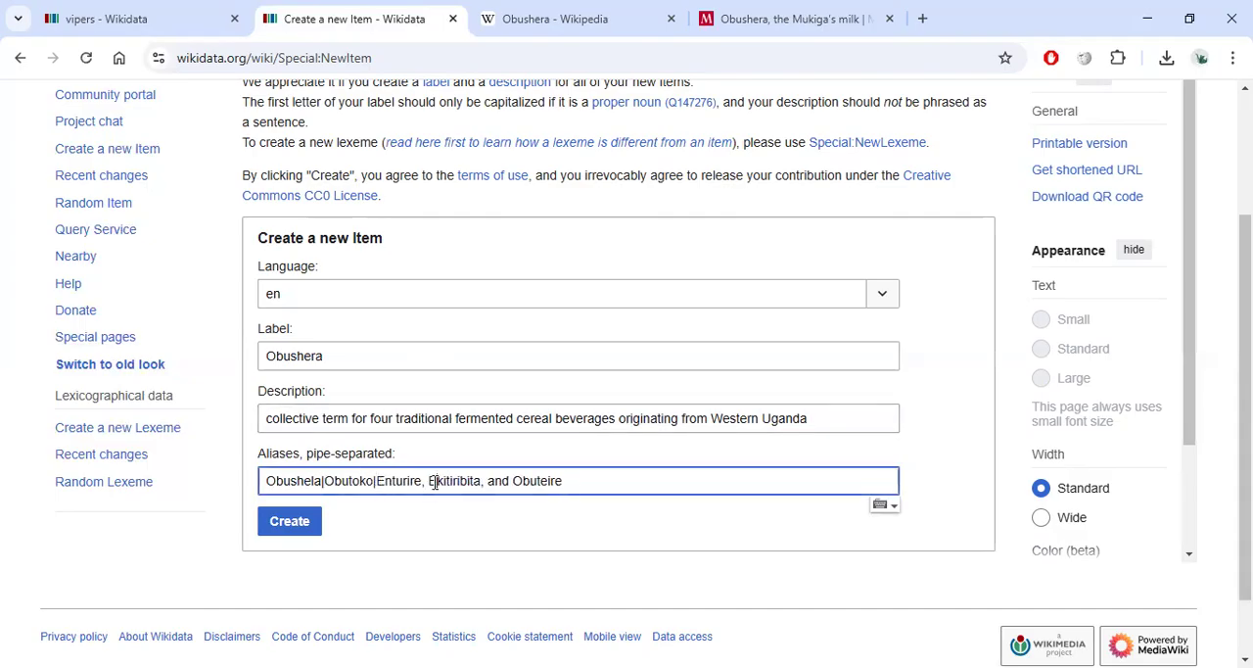
key(BackSpace)
key(BackSpace)
text(|)
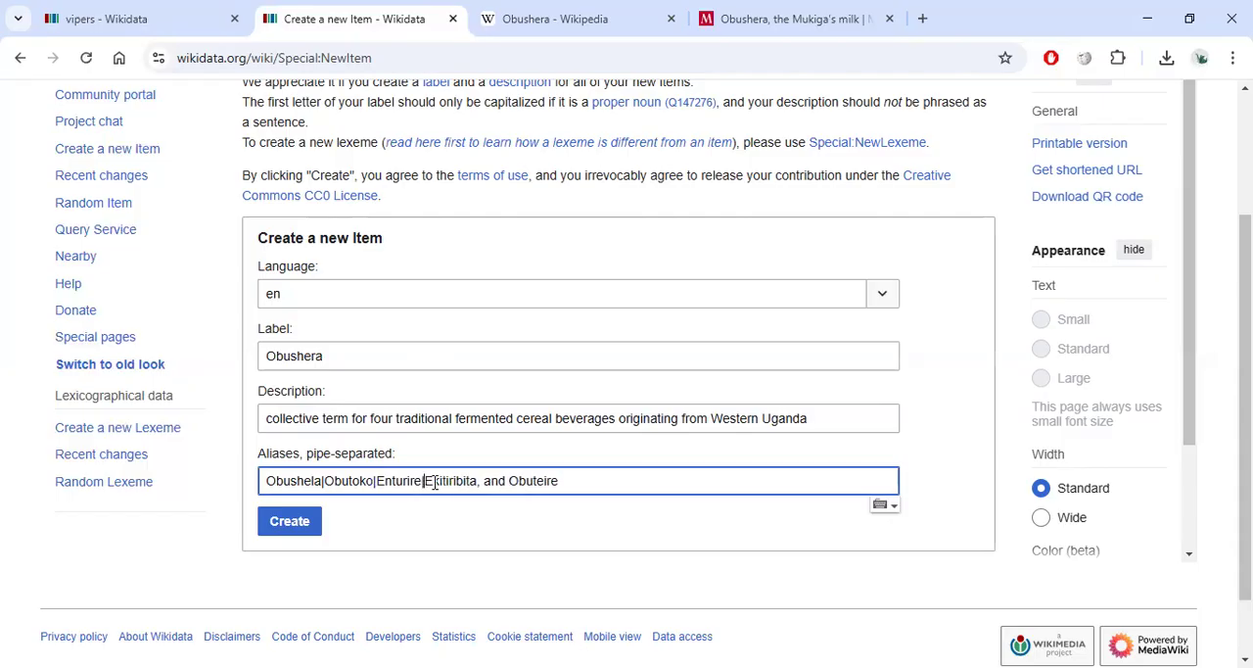
key(BackSpace)
key(BackSpace)
text(|)
double_click(486, 481)
key(Delete)
key(Delete)
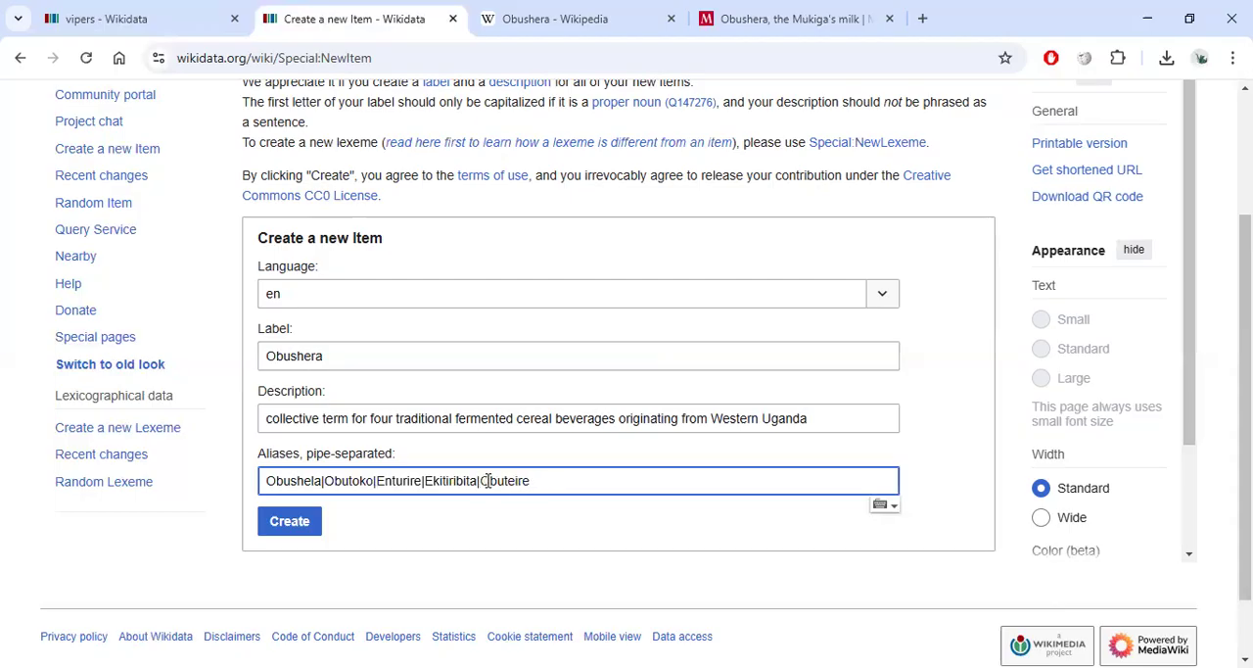
double_click(293, 480)
click(594, 481)
Search Wikidata for St.Mary and open St. Mary's International School to view its aliases.
key(ctrl+shift+Tab)
text(St)
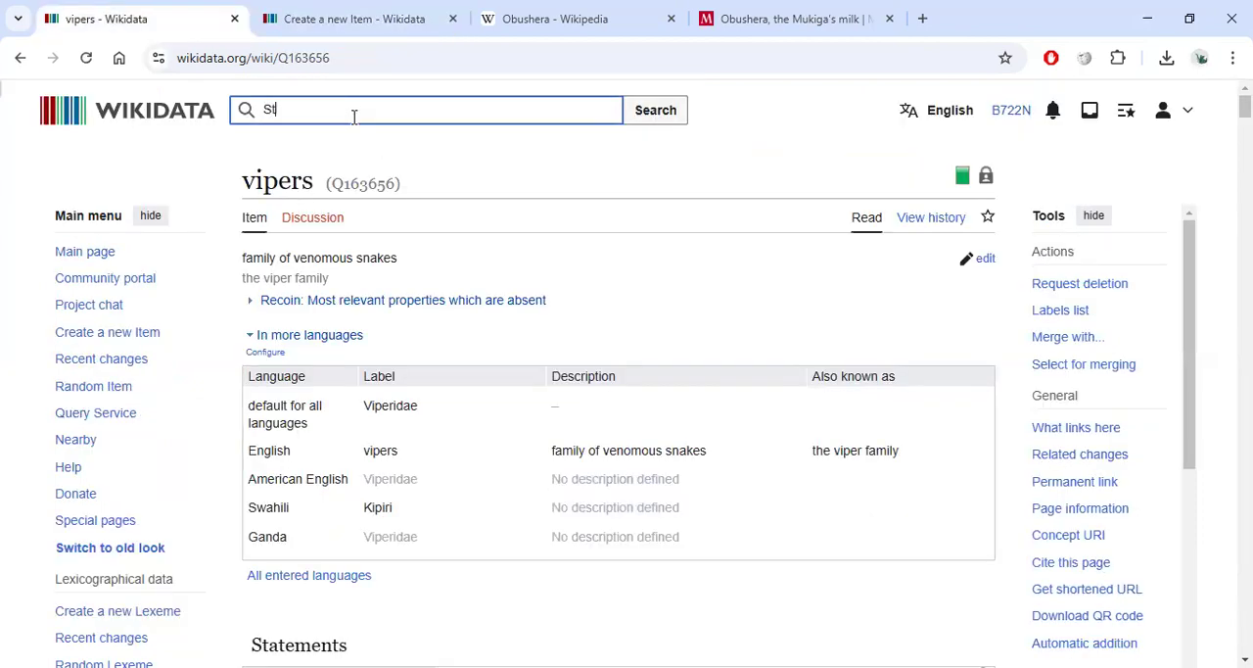
text(.Mary)
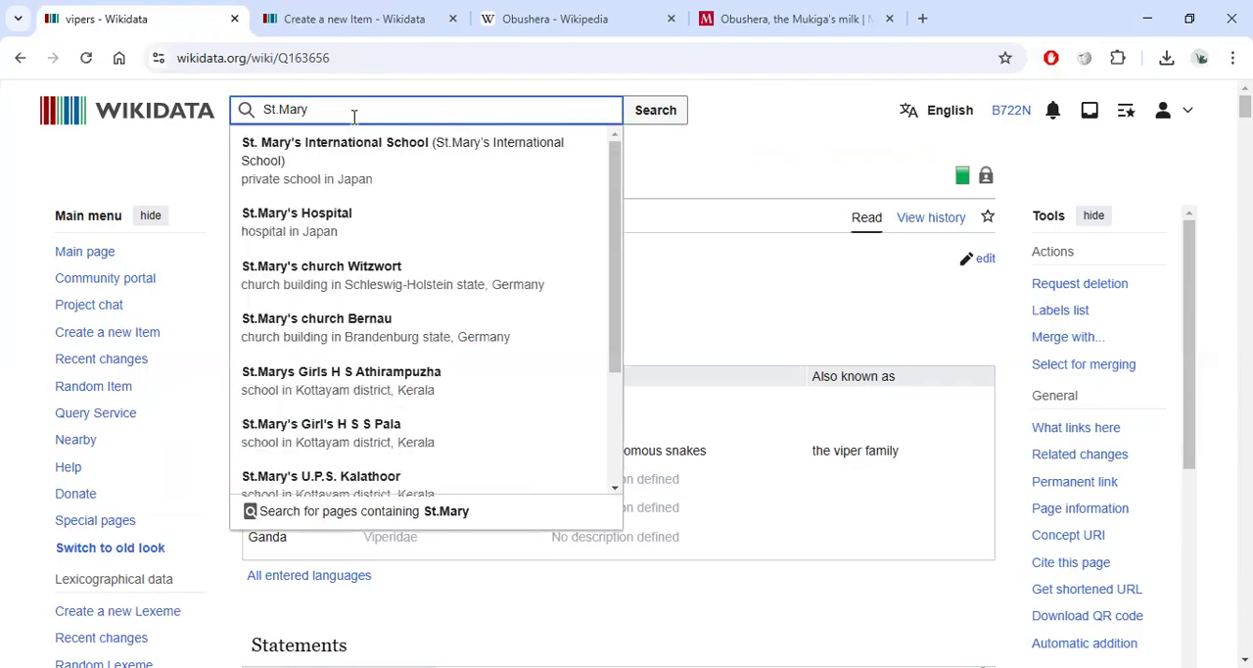
click(325, 159)
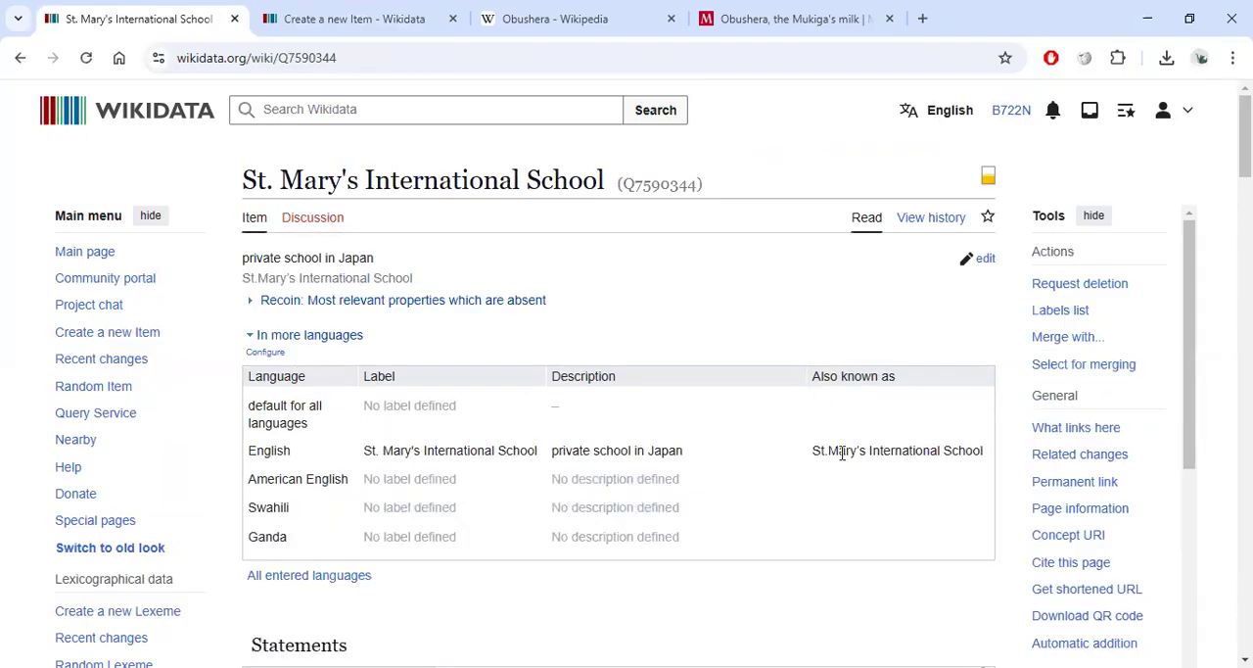
Search Wikidata for Saint Marys and open the St. Marys town item to examine its aliases.
click(301, 114)
text(Saint)
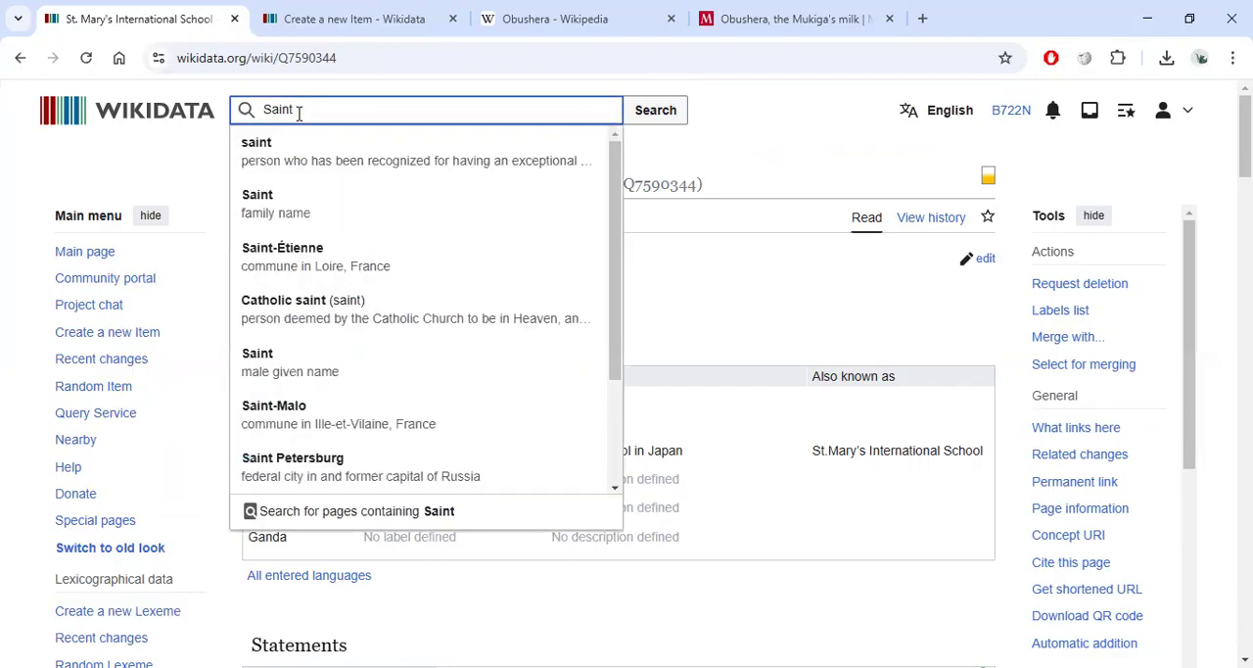
text( Marys)
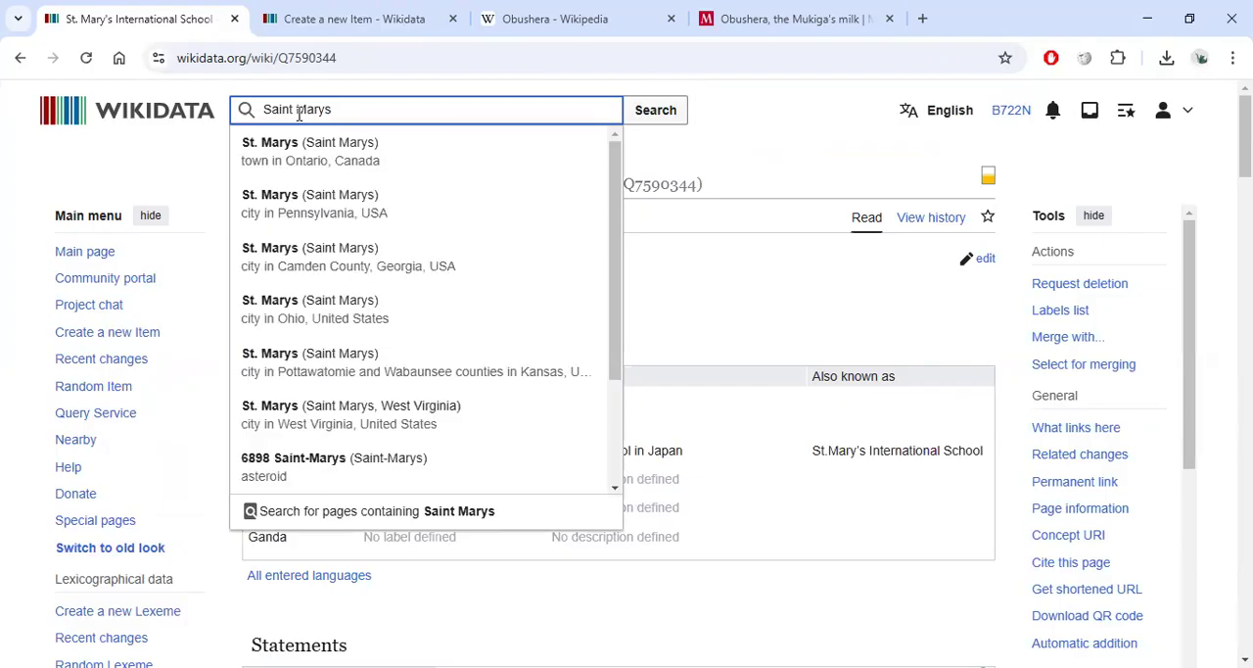
click(340, 145)
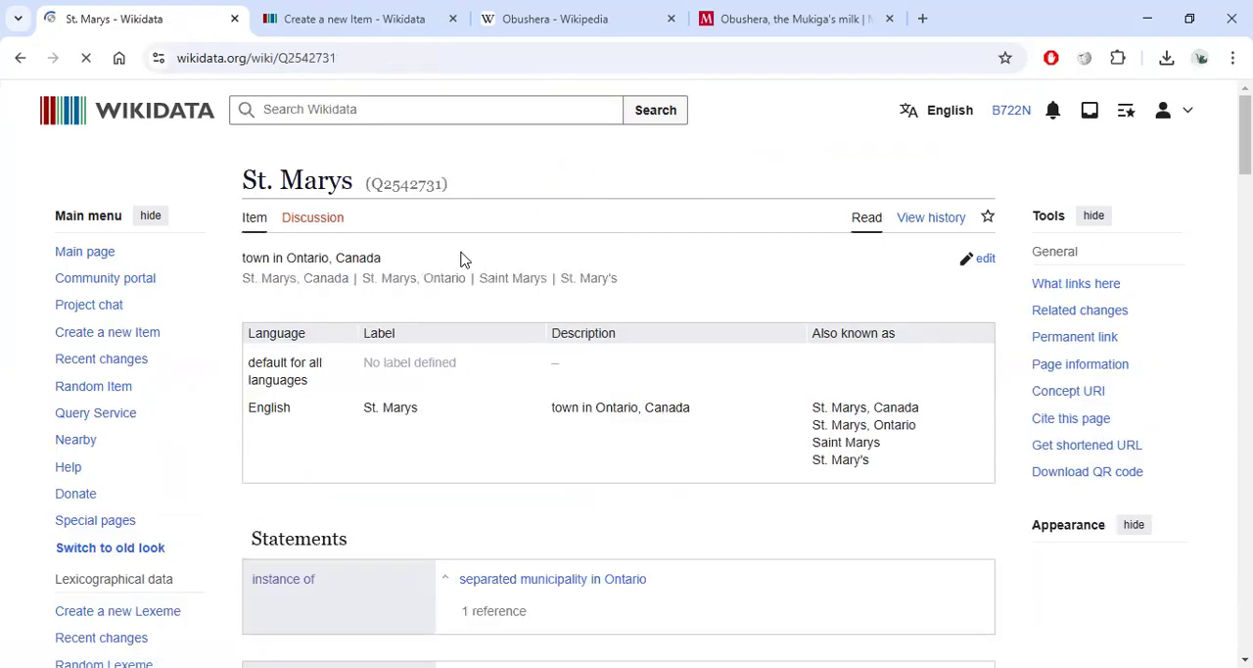
double_click(820, 450)
mouse_move(884, 486)
mouse_down()
mouse_move(817, 490)
mouse_move(808, 500)
mouse_move(820, 508)
mouse_move(813, 448)
mouse_move(872, 486)
mouse_up()
click(842, 491)
click(850, 445)
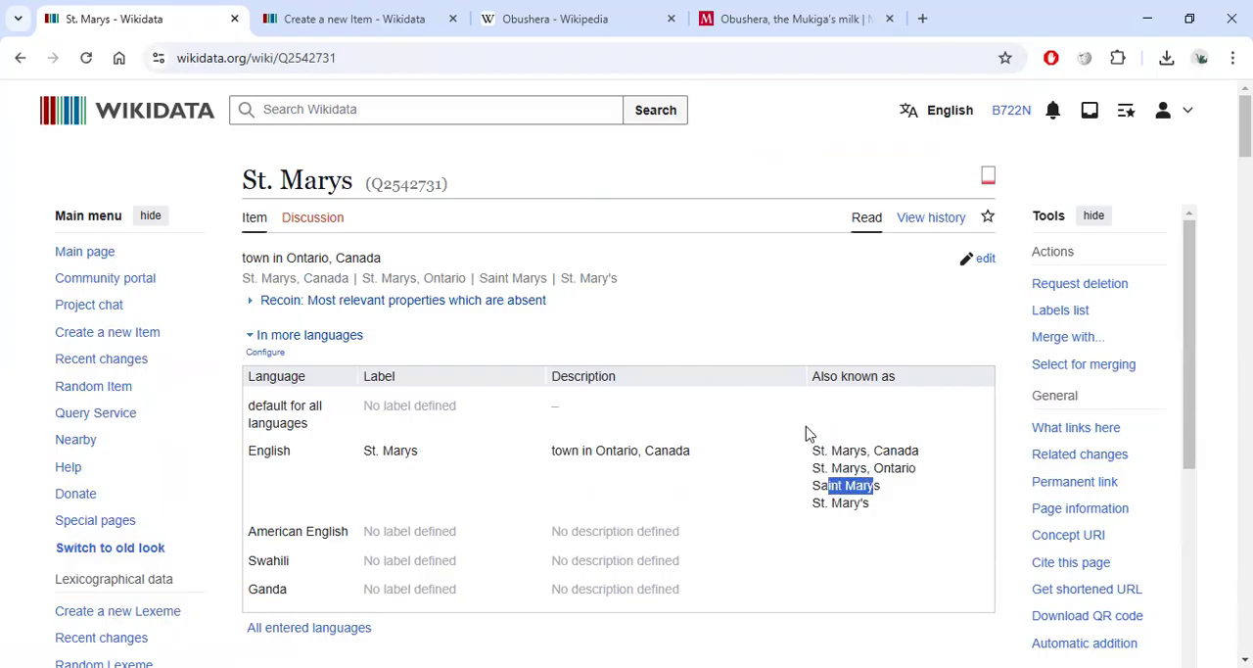
click(869, 481)
Search for Masaka Ss and open Masaka Secondary School to examine its list of aliases.
click(438, 114)
text(Masaka)
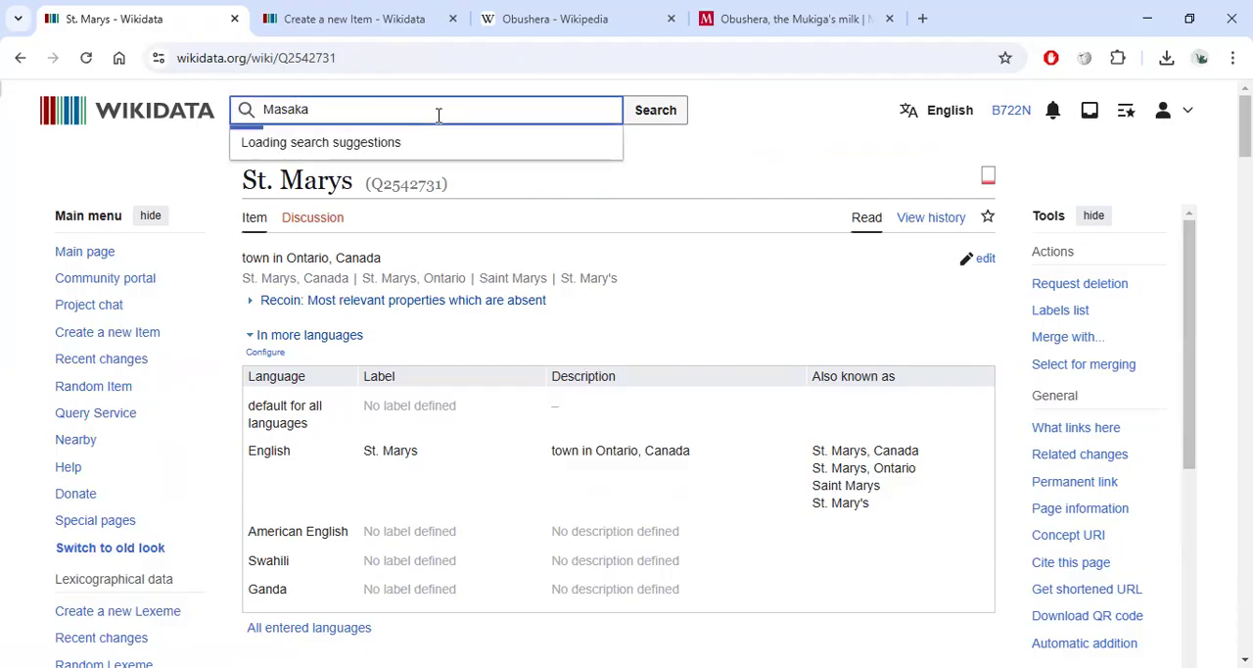
text( Ss)
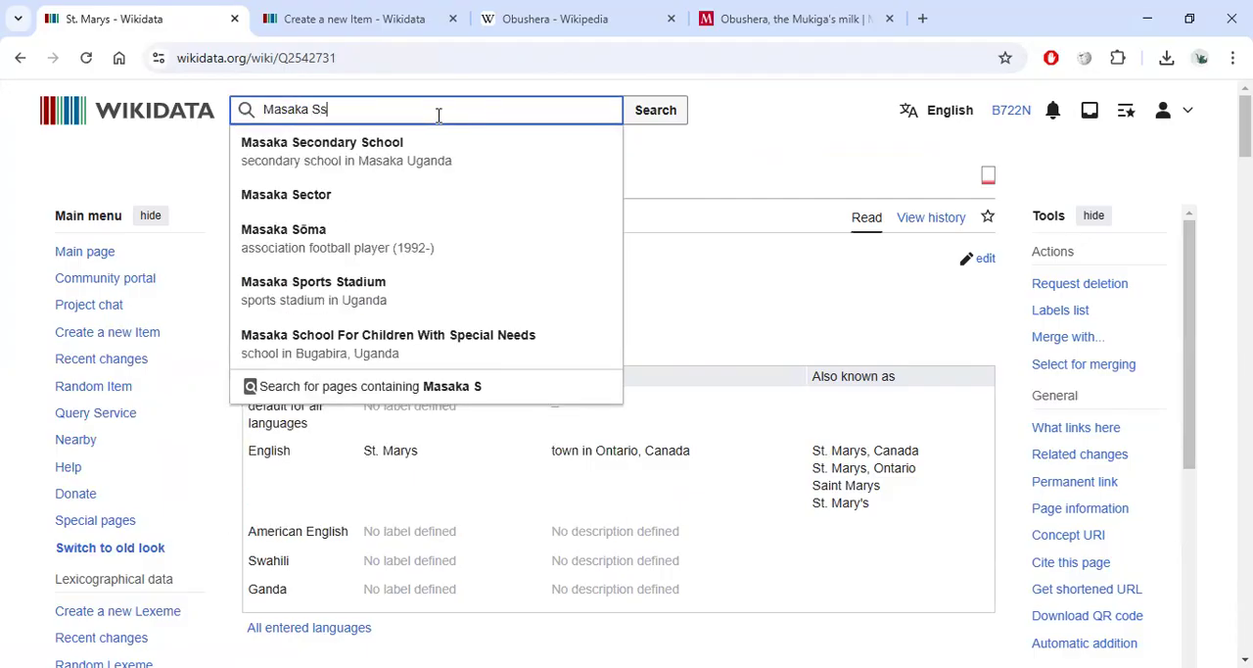
click(335, 147)
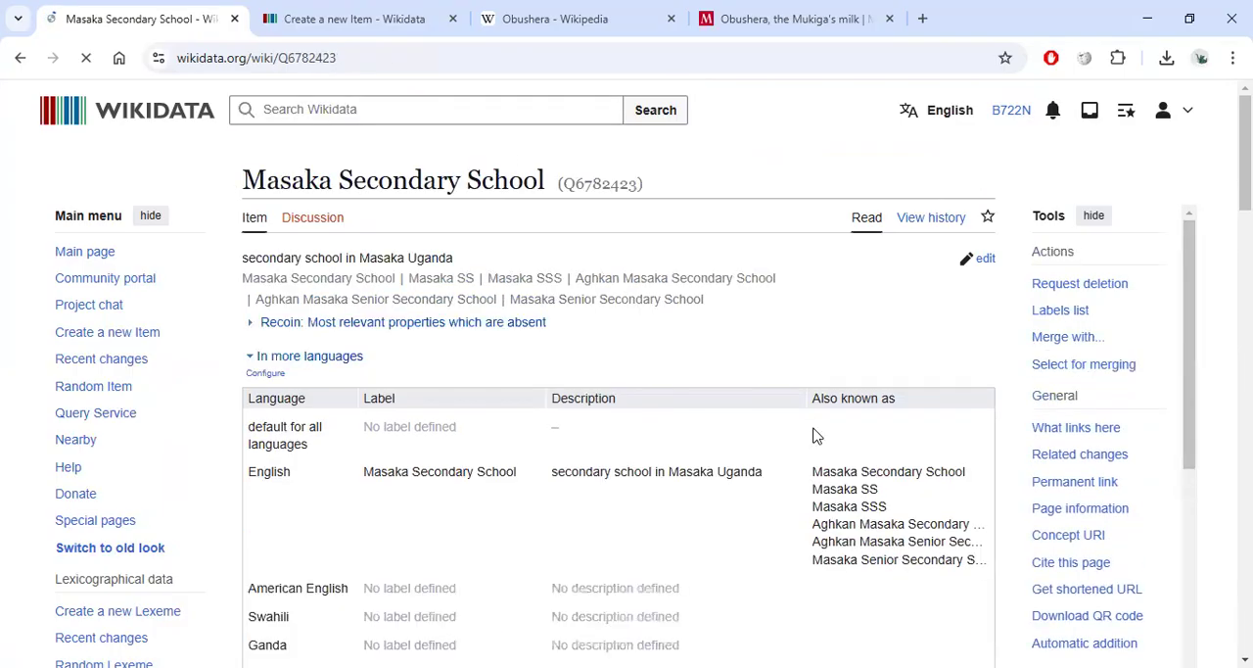
drag(824, 473, 945, 529)
click(909, 539)
scroll(901, 529, down, 1)
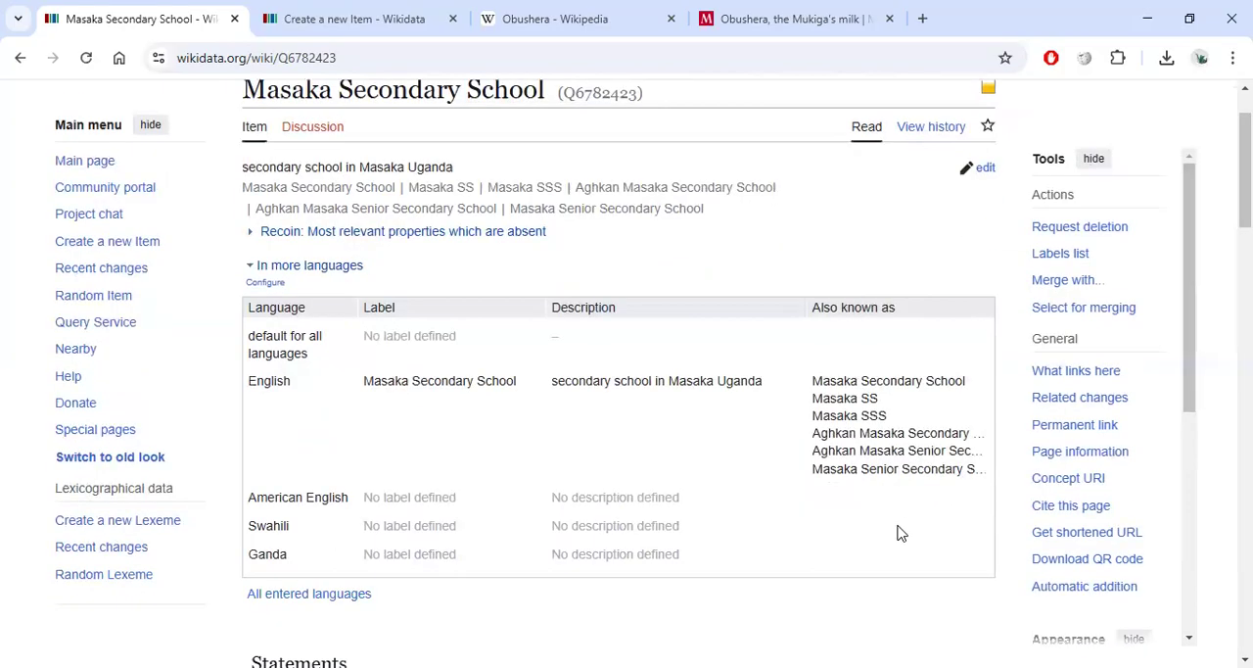
drag(799, 473, 979, 472)
click(888, 382)
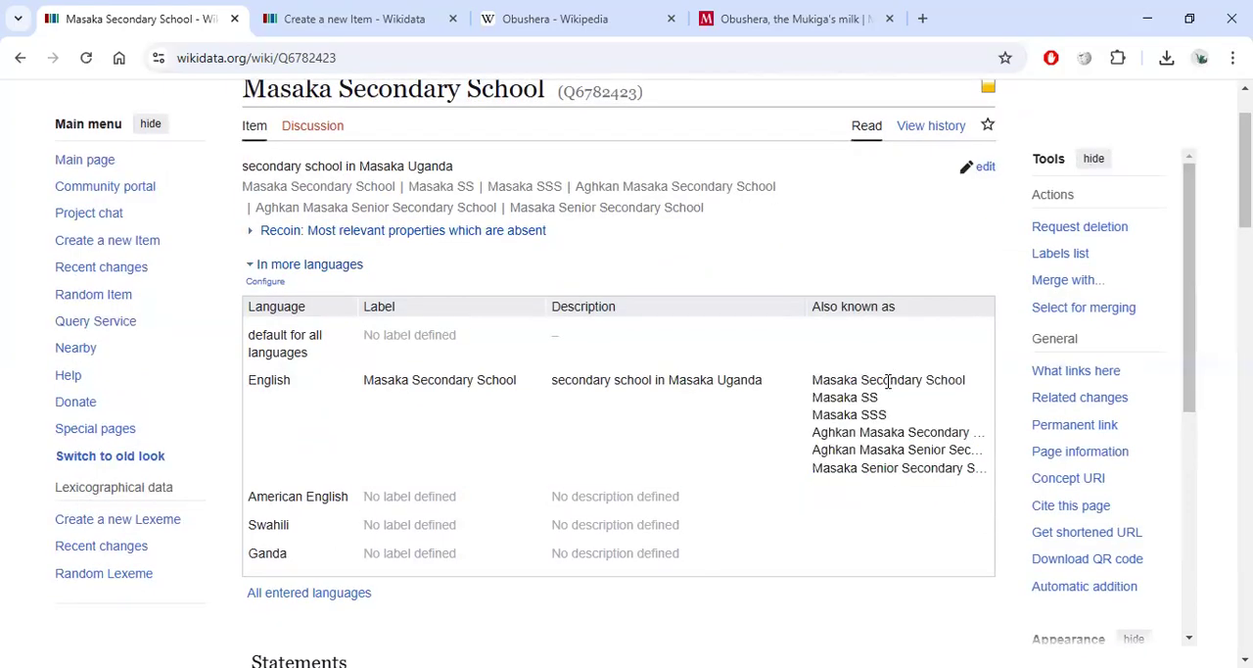
drag(816, 397, 869, 416)
click(834, 424)
drag(812, 431, 900, 432)
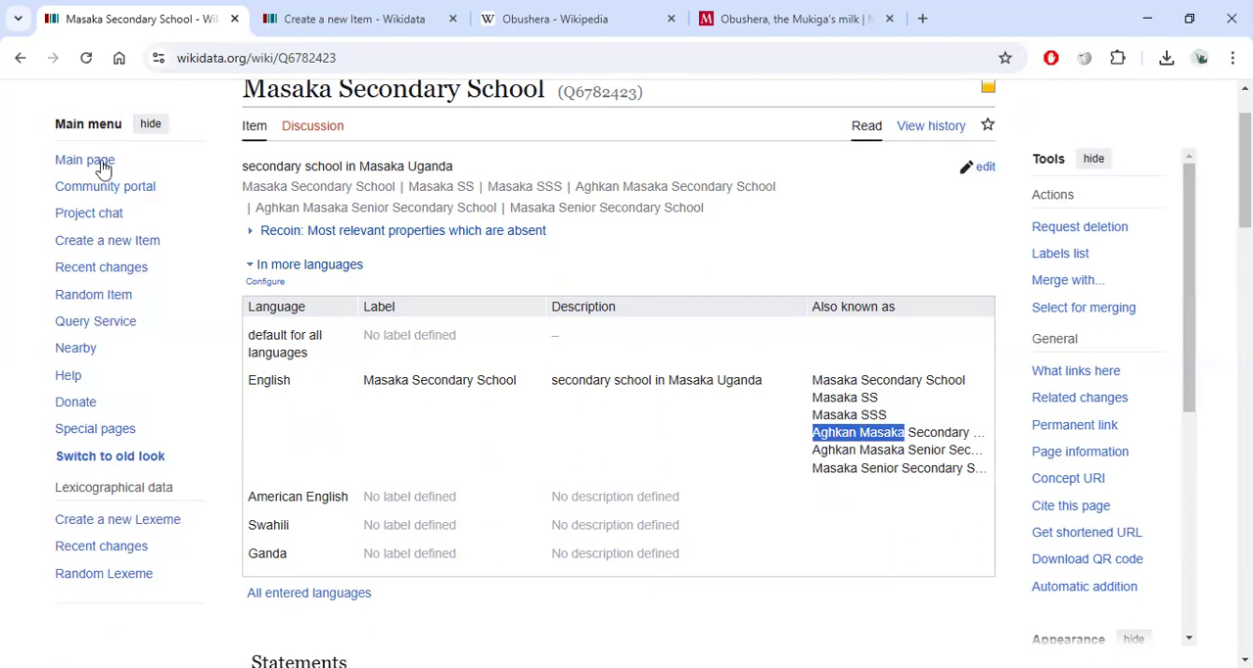
Search Wikidata for the alias Aghkan Masaka and open the matching item.
scroll(108, 157, up, 1)
click(122, 131)
click(281, 110)
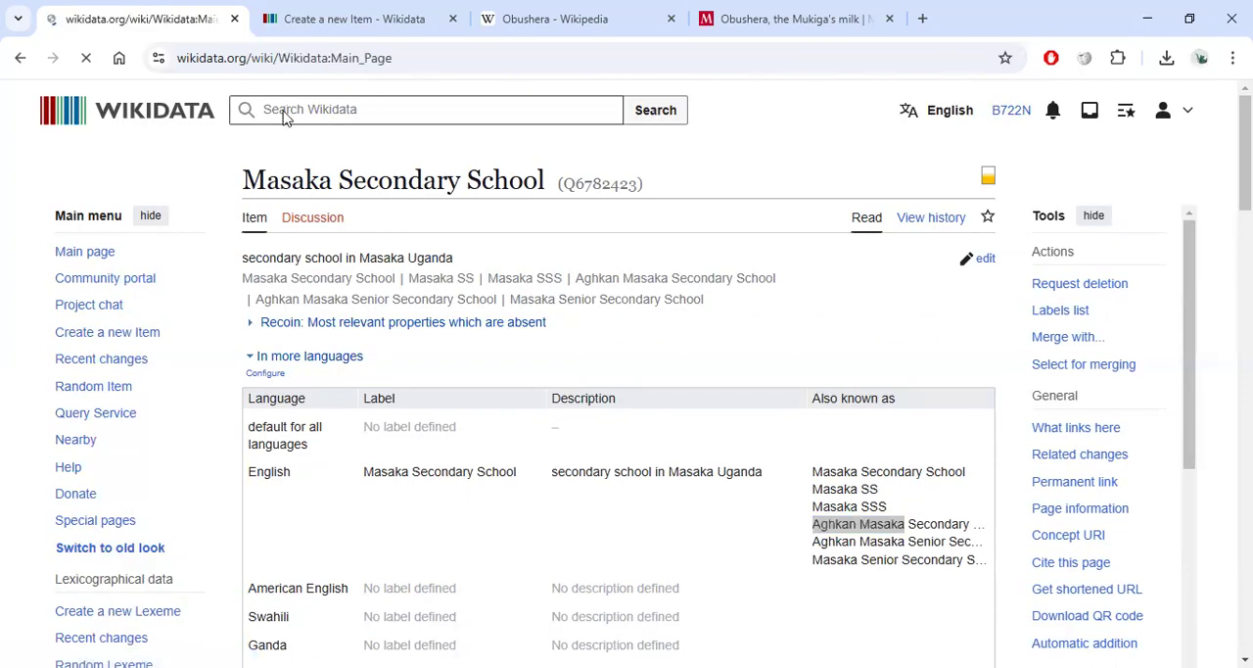
text(Aghkan Masaka)
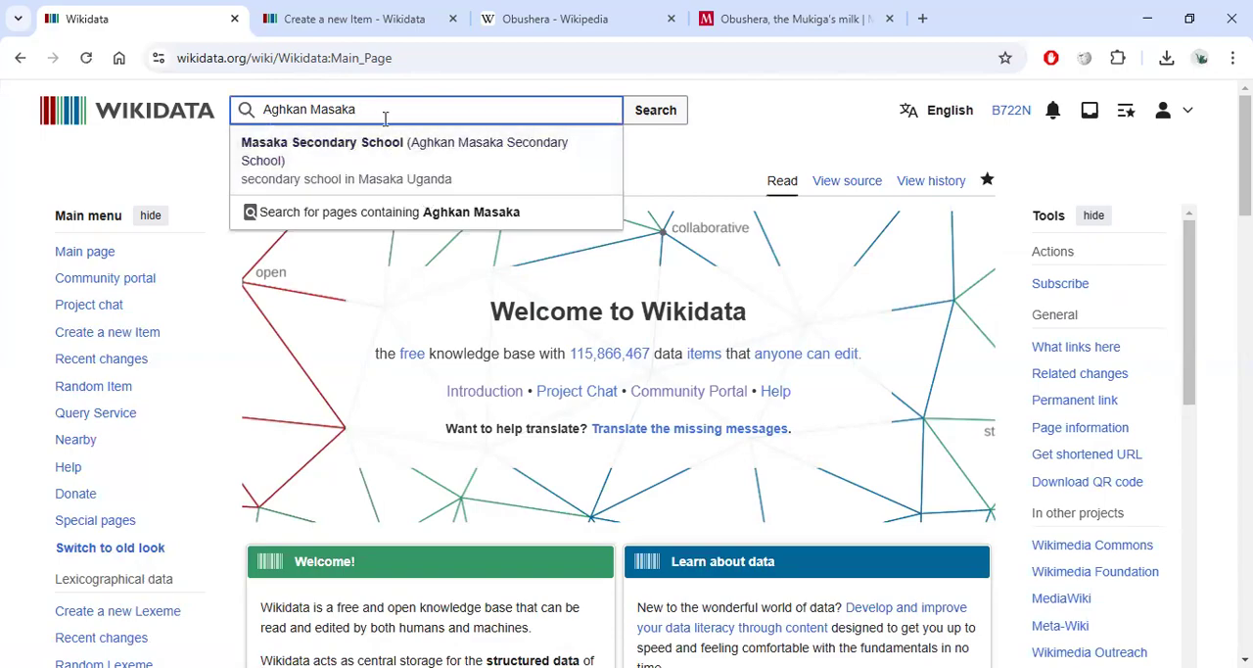
click(404, 169)
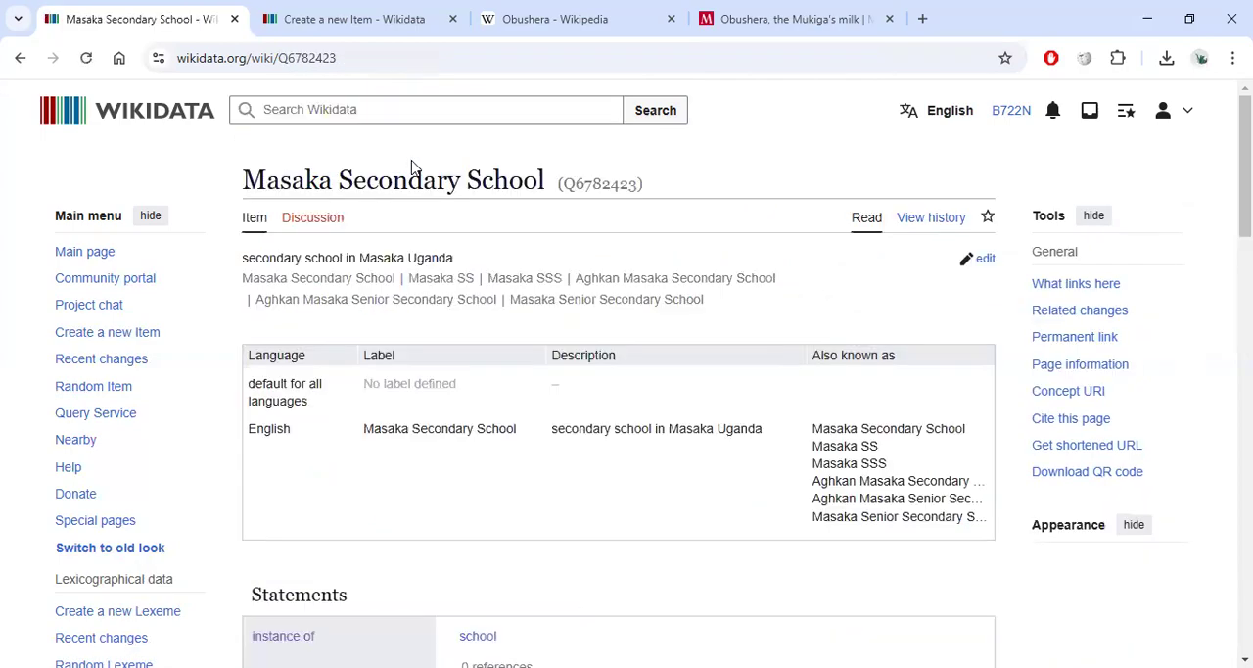
Add another Obushera spelling variant to the aliases list.
click(373, 21)
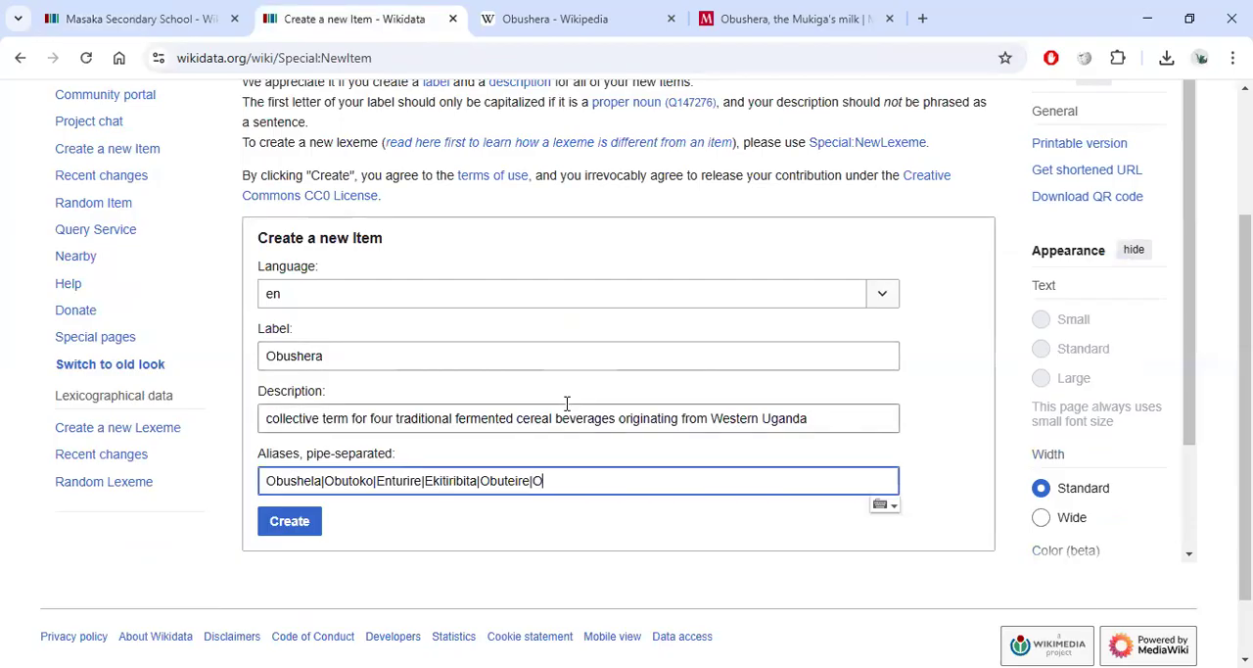
text(sheera|Obusherah|Obushyera)
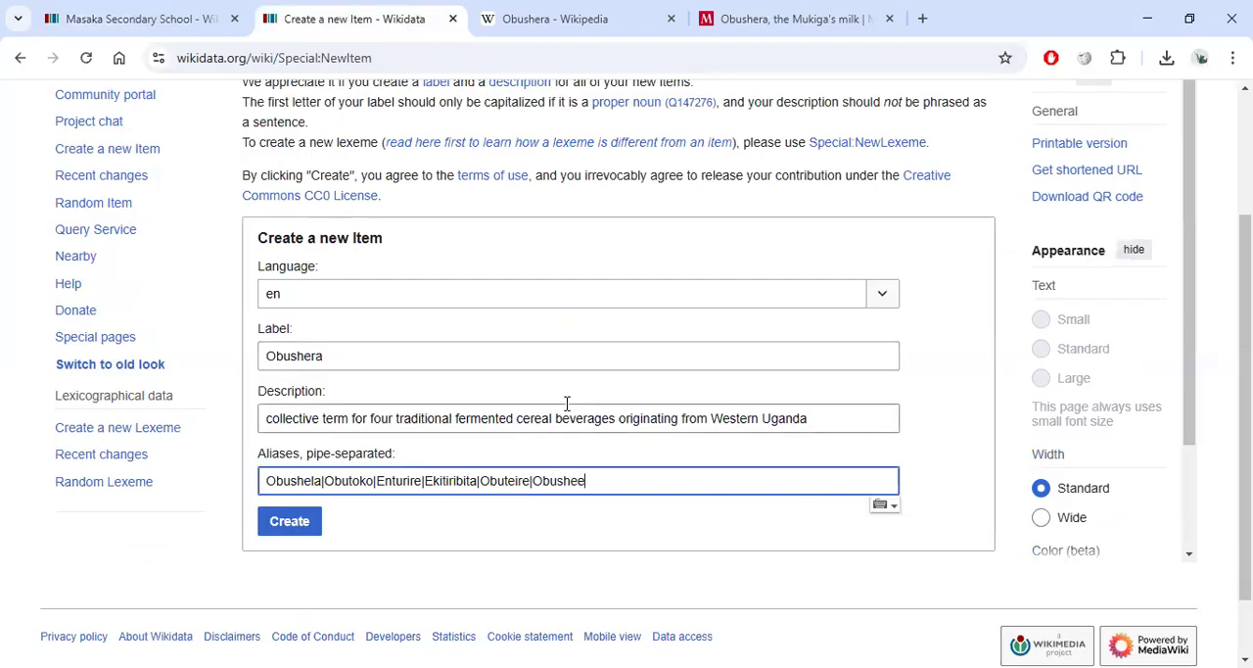
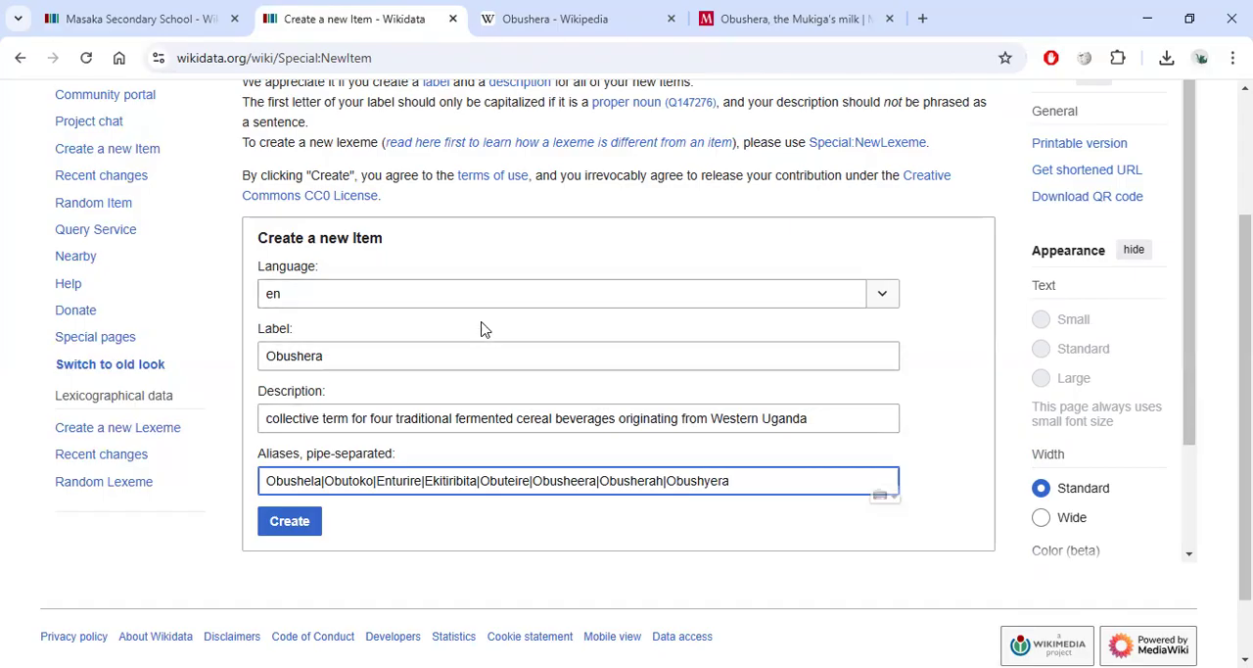
Create the Obushera item from the filled-in label, description and aliases form.
click(295, 521)
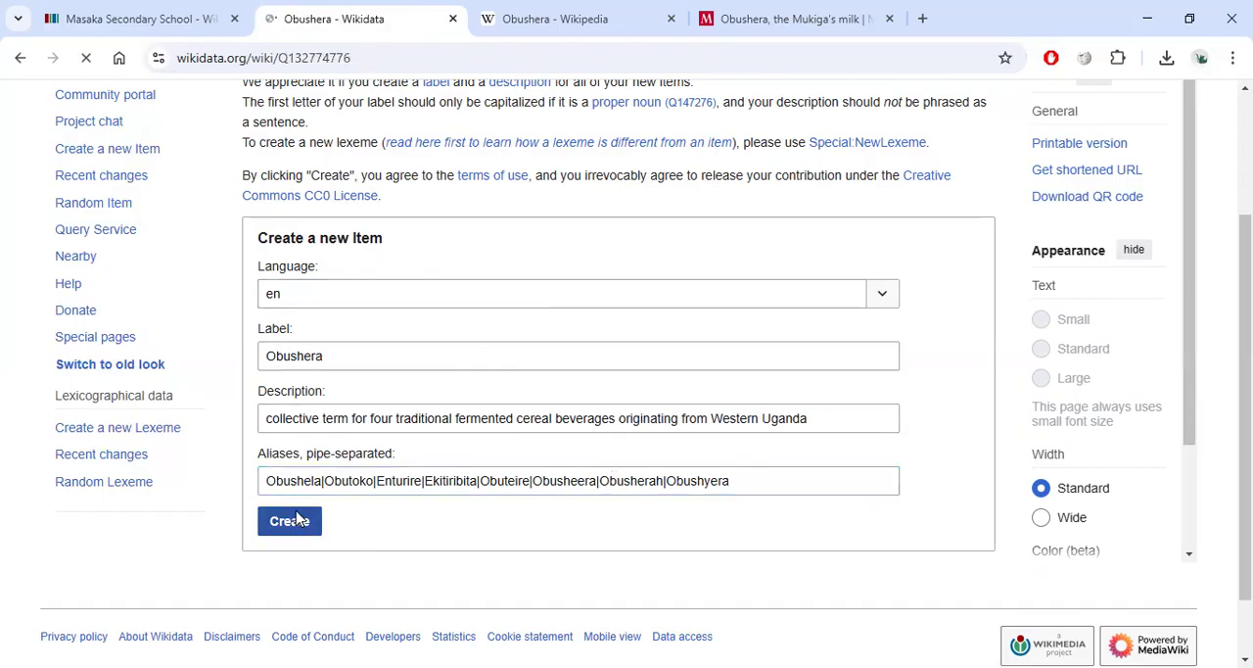
scroll(395, 444, down, 5)
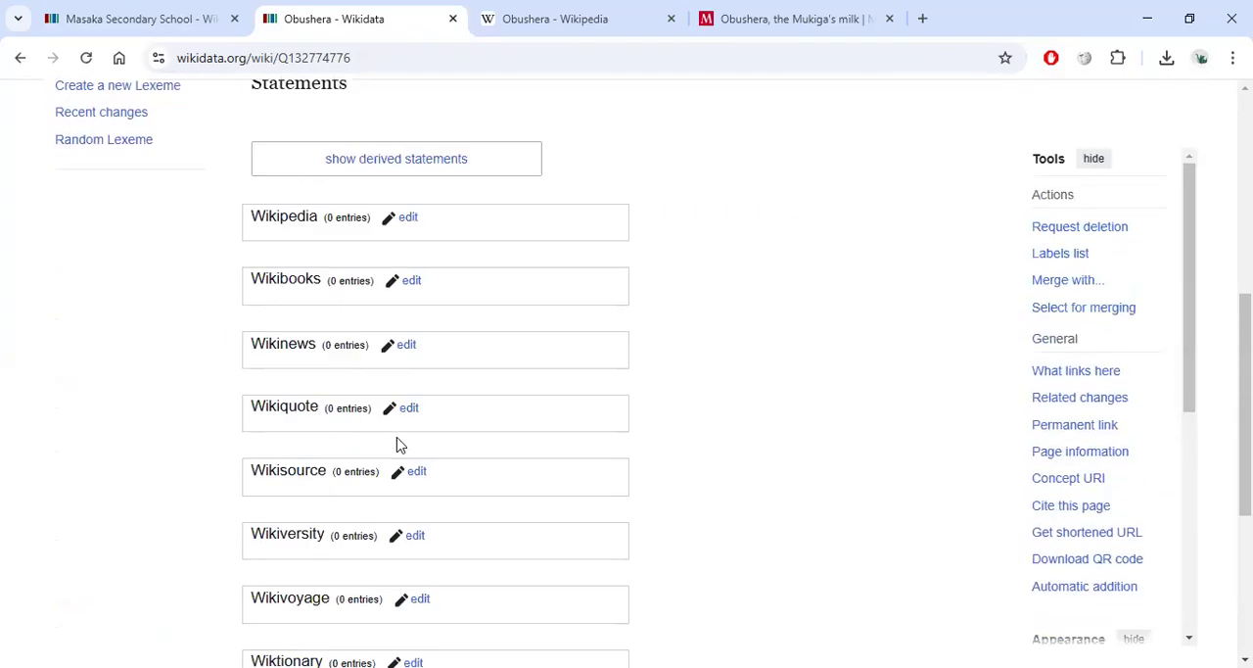
scroll(381, 372, up, 4)
scroll(381, 372, up, 2)
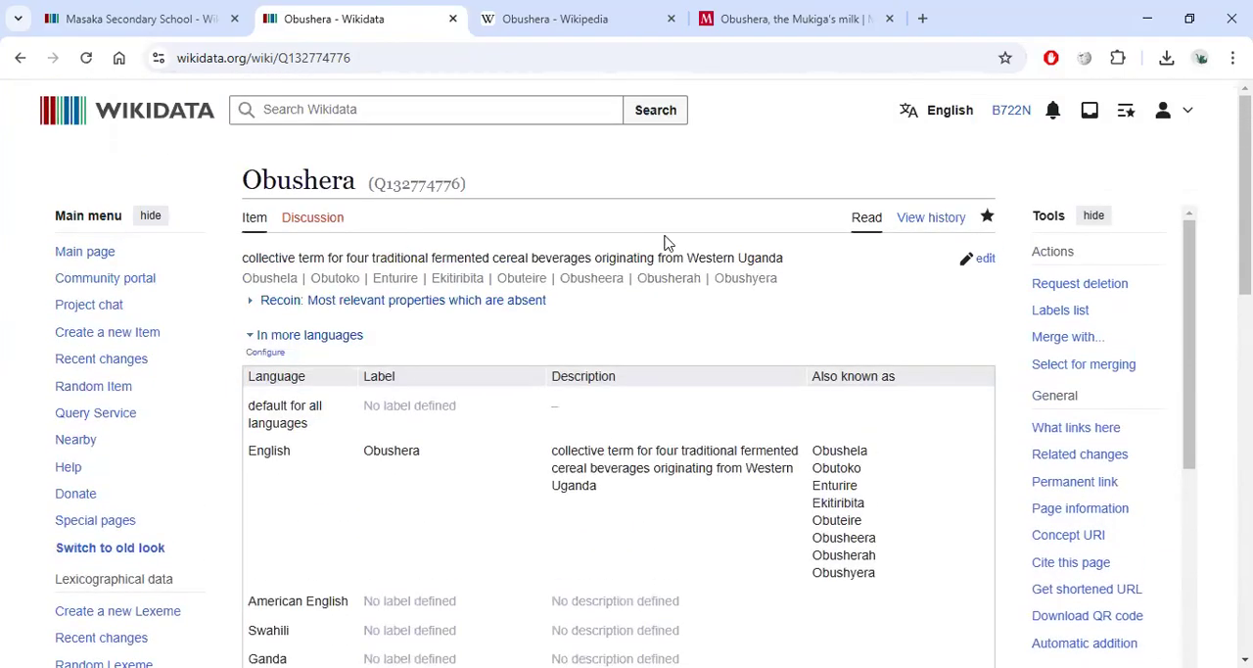
scroll(591, 235, down, 5)
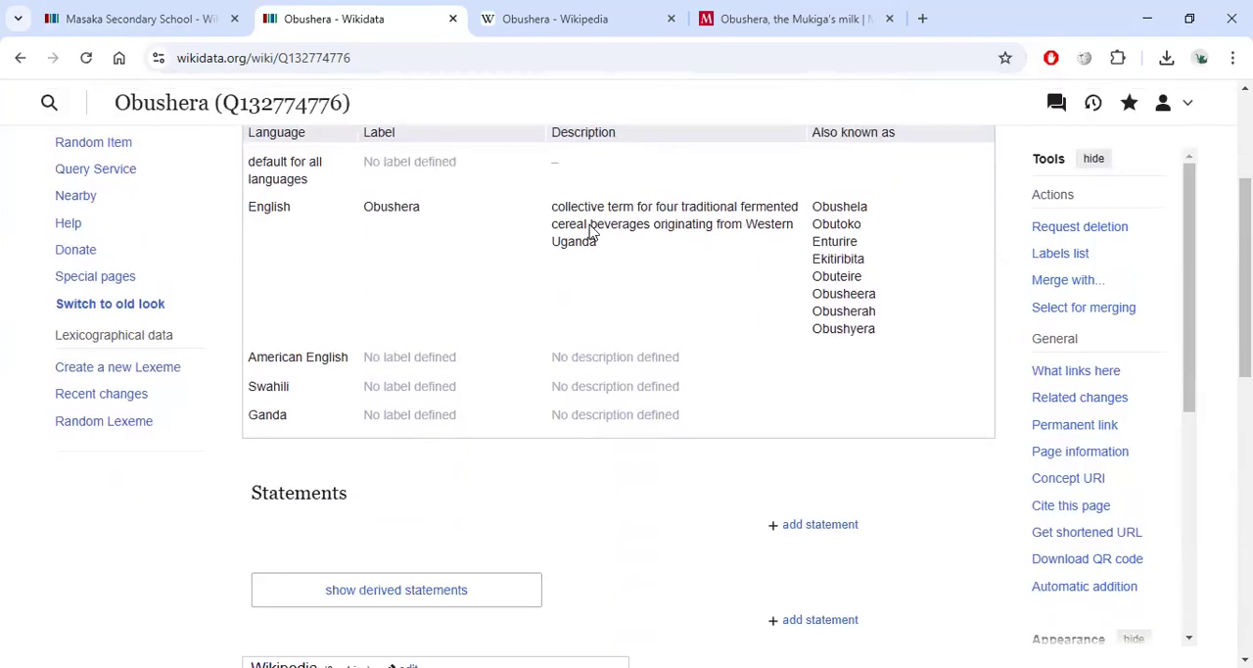
scroll(590, 233, up, 3)
scroll(590, 233, up, 3)
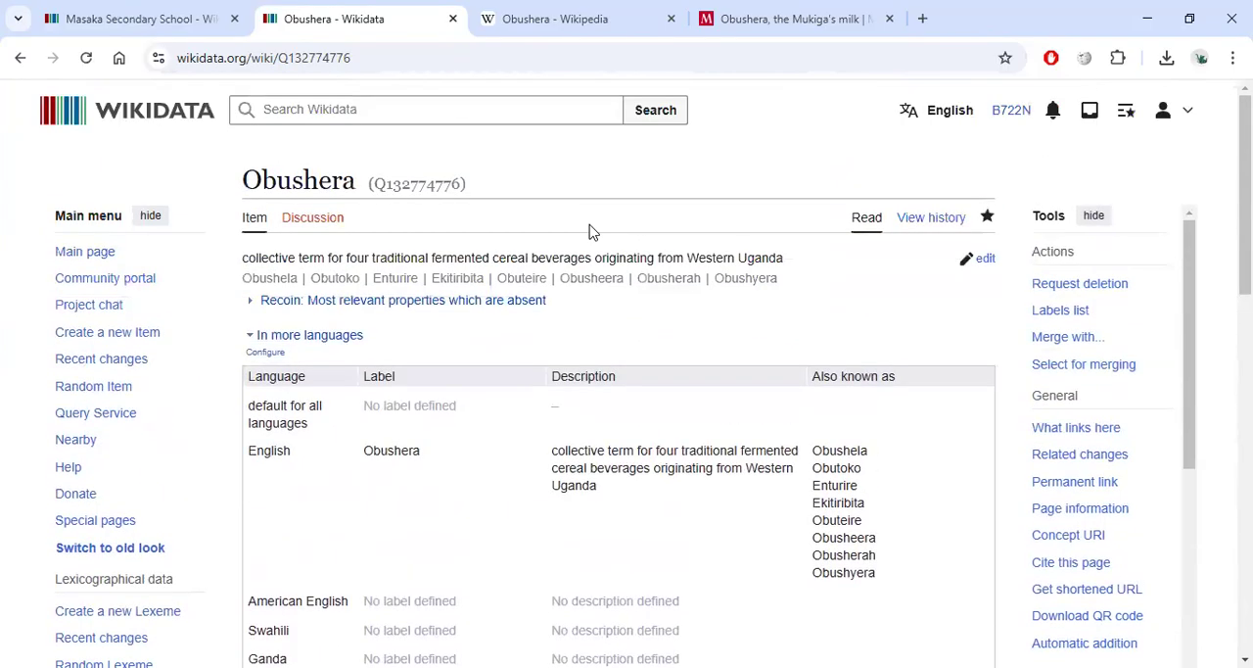
scroll(590, 233, down, 4)
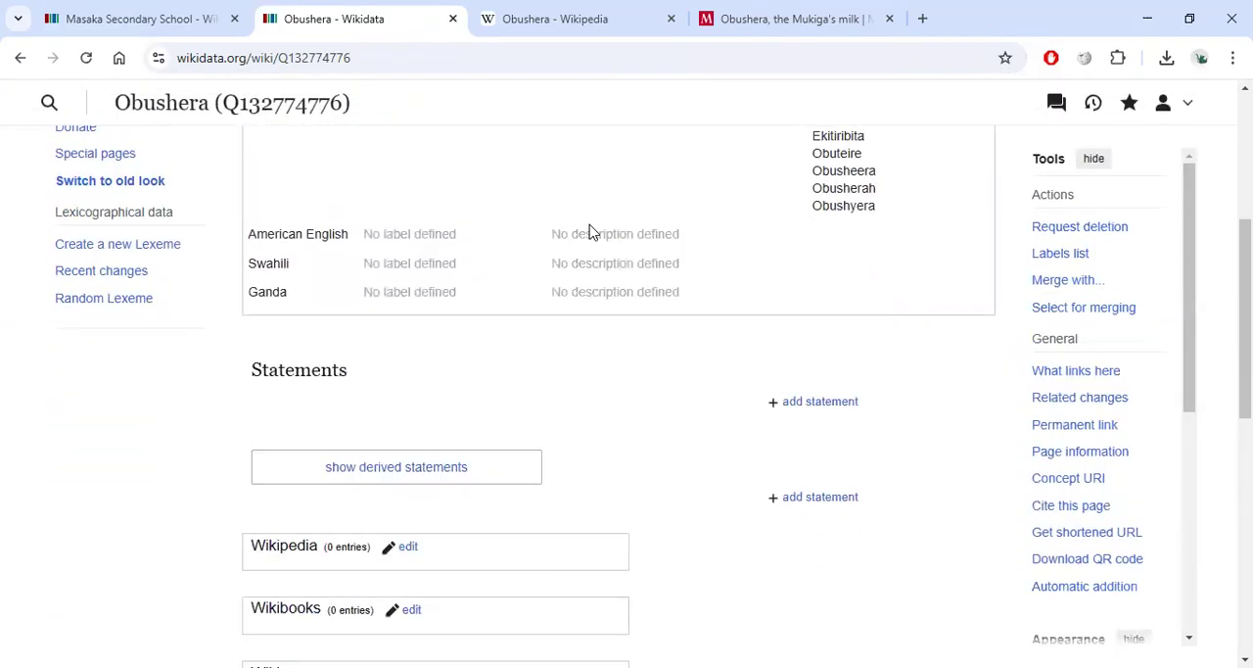
scroll(591, 233, down, 3)
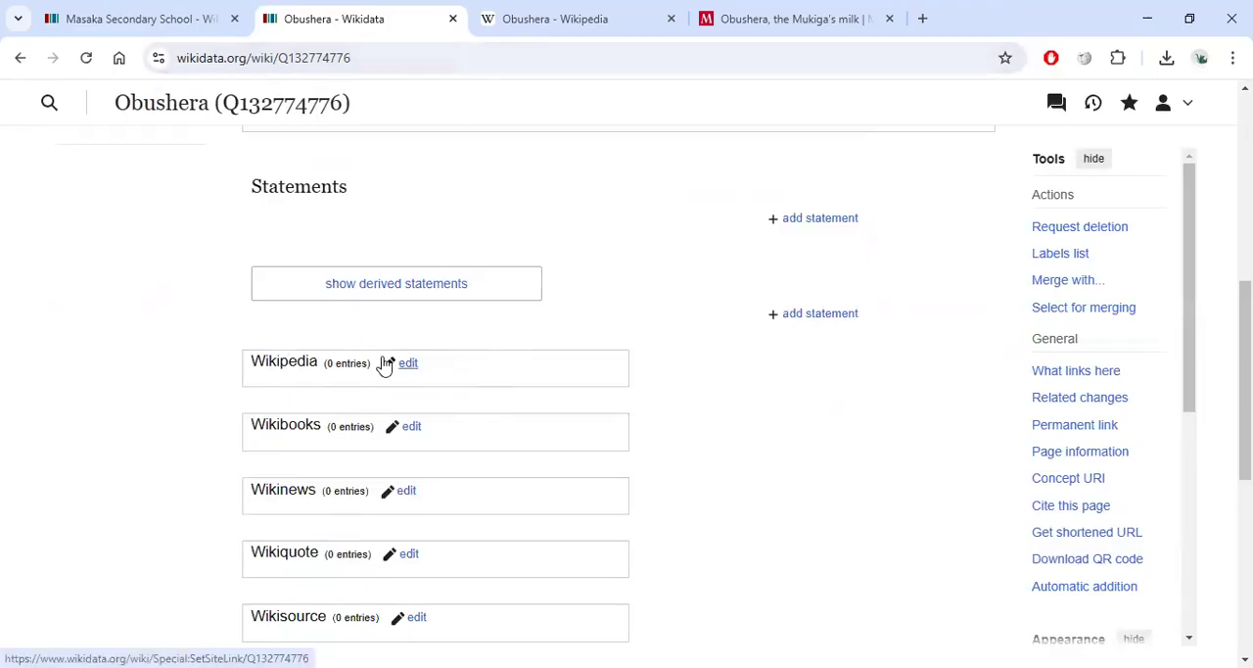
scroll(384, 364, up, 8)
scroll(389, 306, down, 1)
Examine the new item's label, Q-identifier and the language table of labels and aliases.
double_click(316, 187)
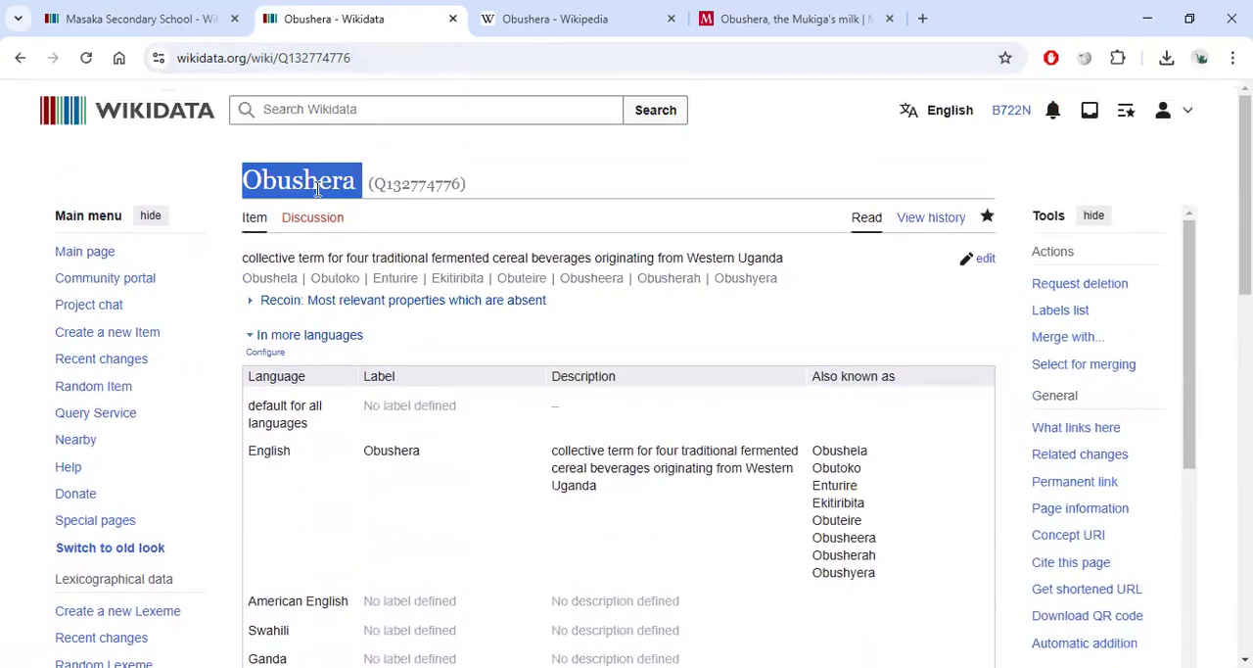
double_click(404, 184)
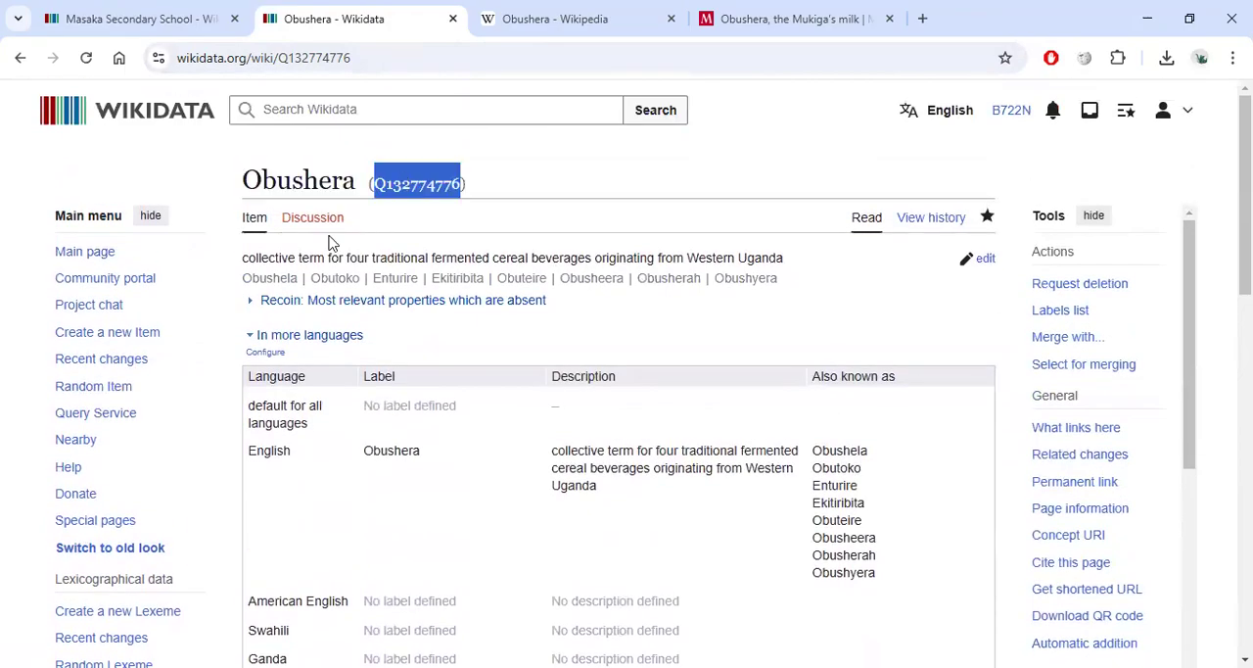
click(244, 260)
drag(783, 279, 646, 331)
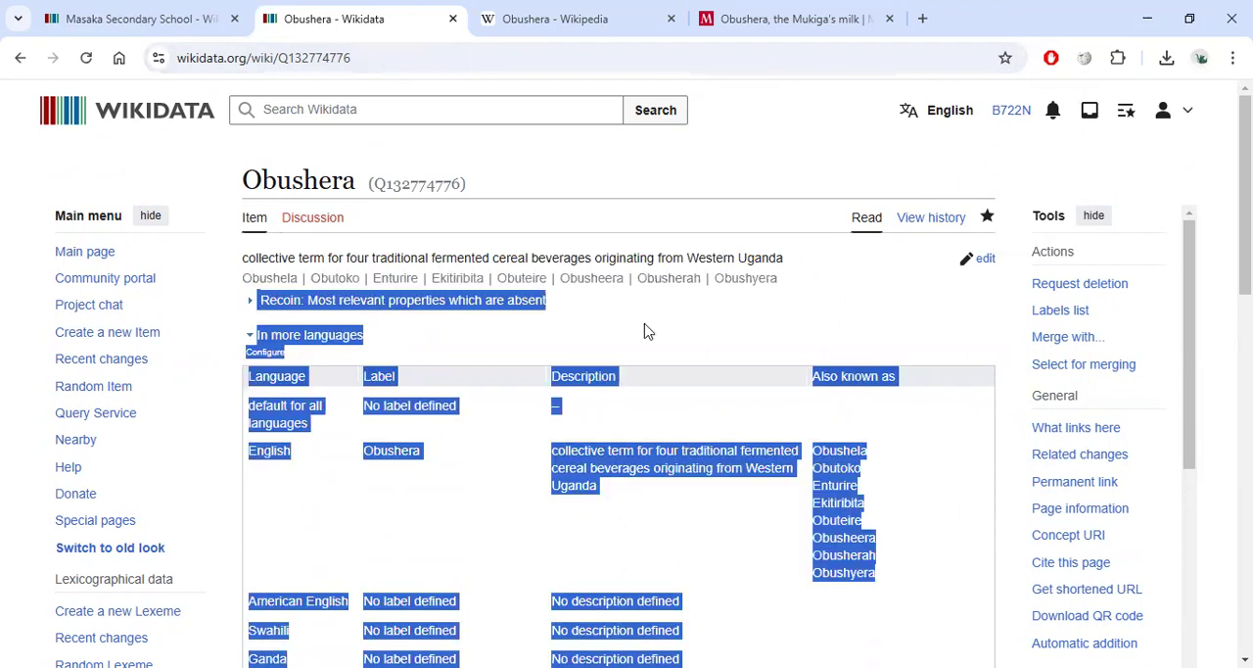
click(761, 297)
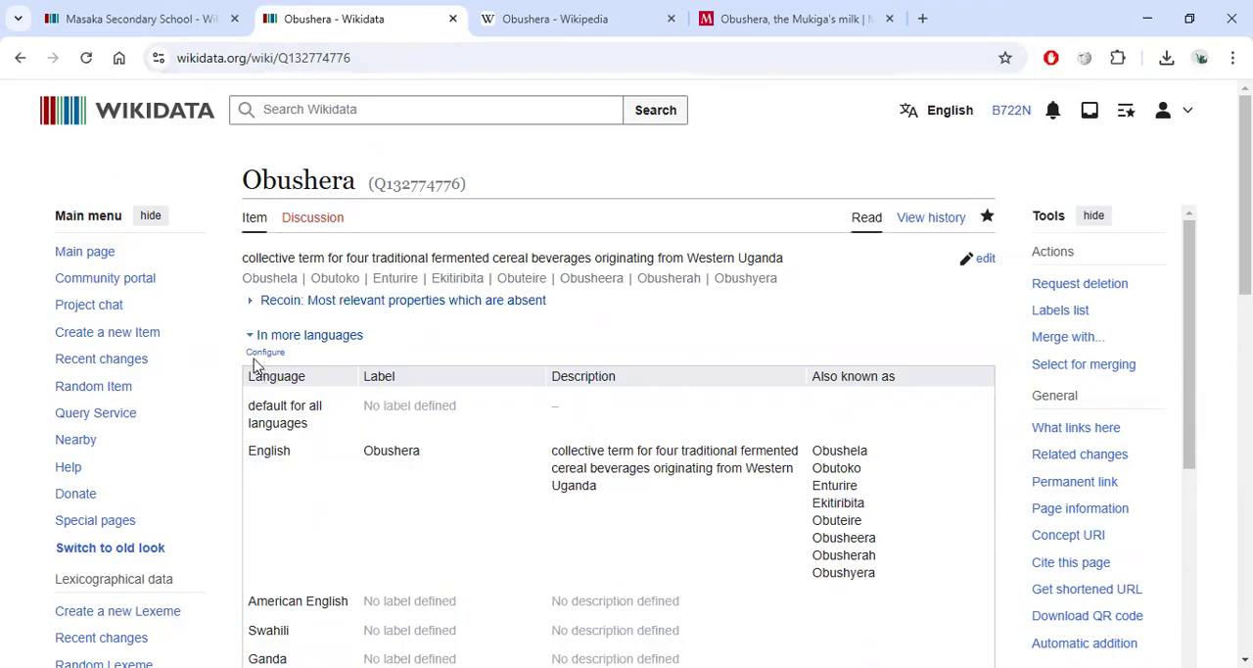
scroll(392, 375, down, 2)
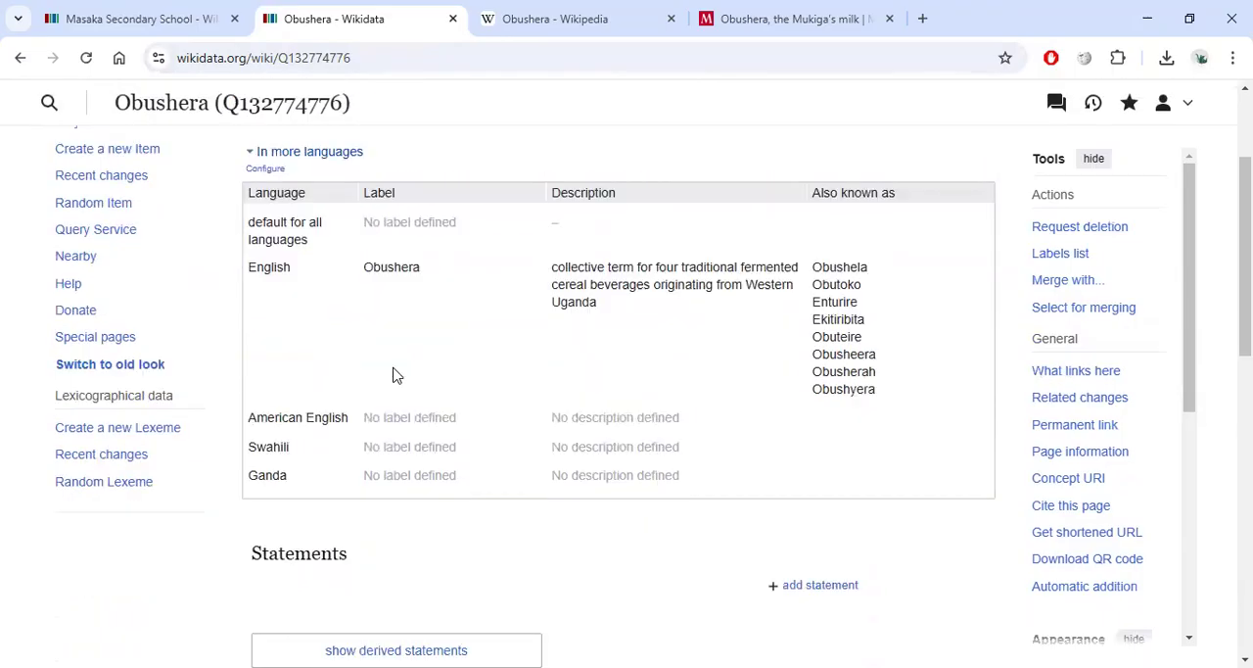
scroll(490, 417, down, 1)
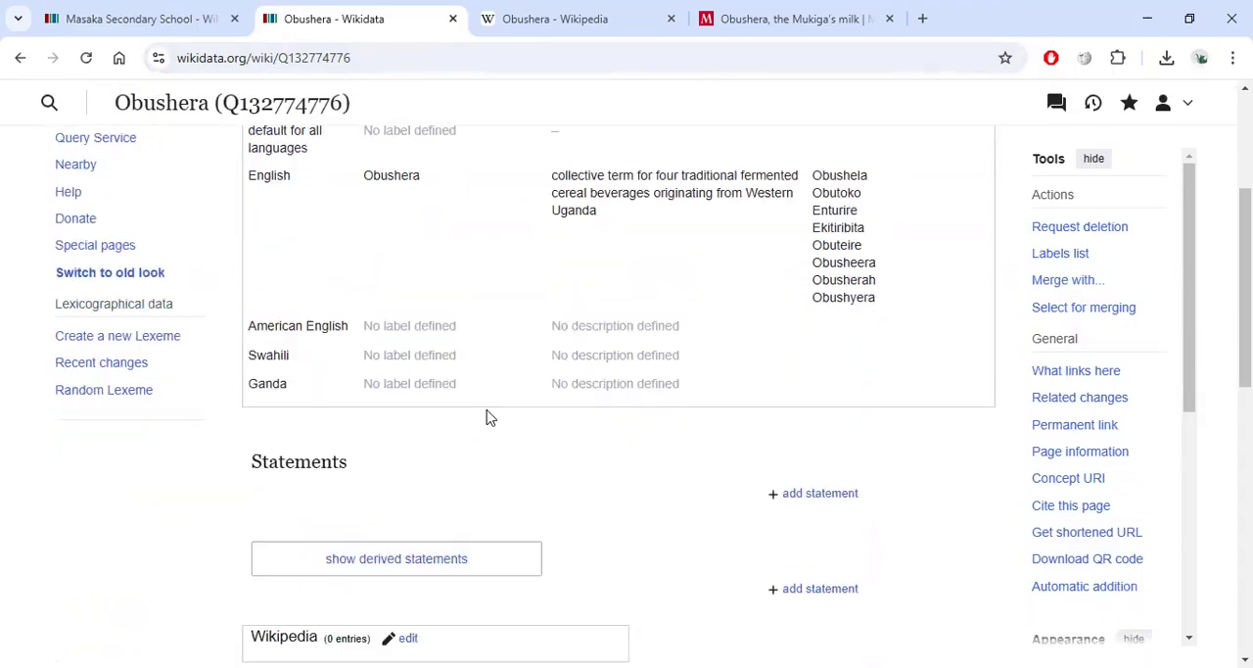
scroll(490, 417, down, 2)
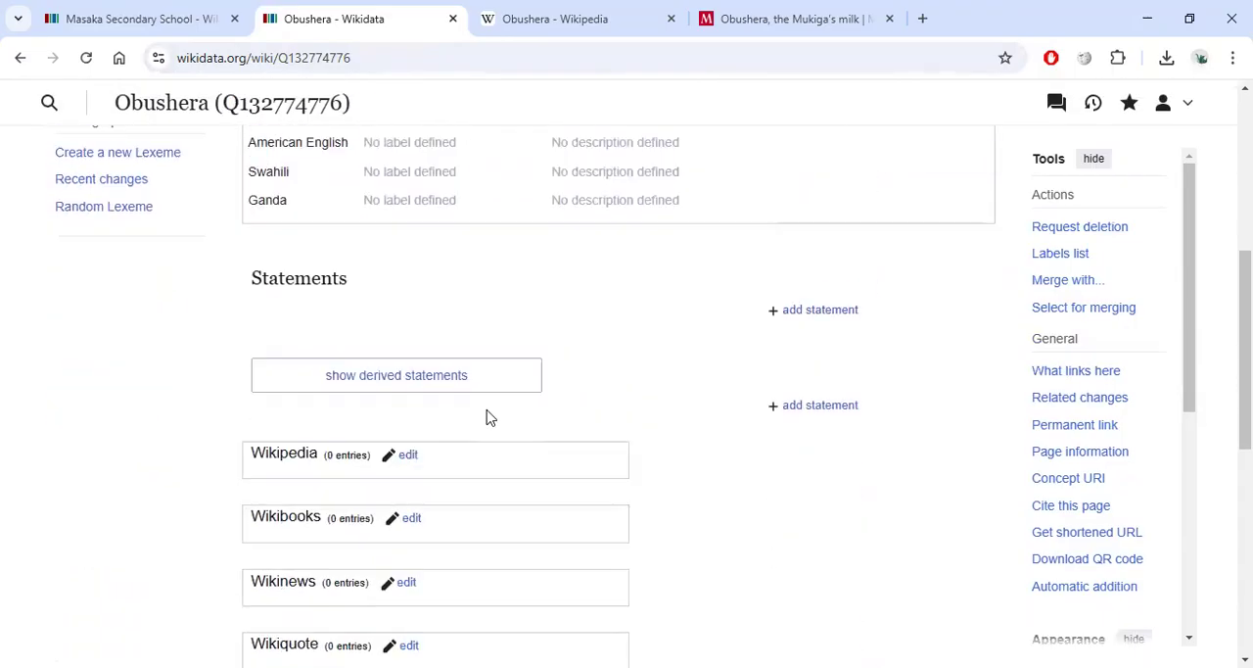
Link the item to the English Wikipedia article Obushera.
click(407, 456)
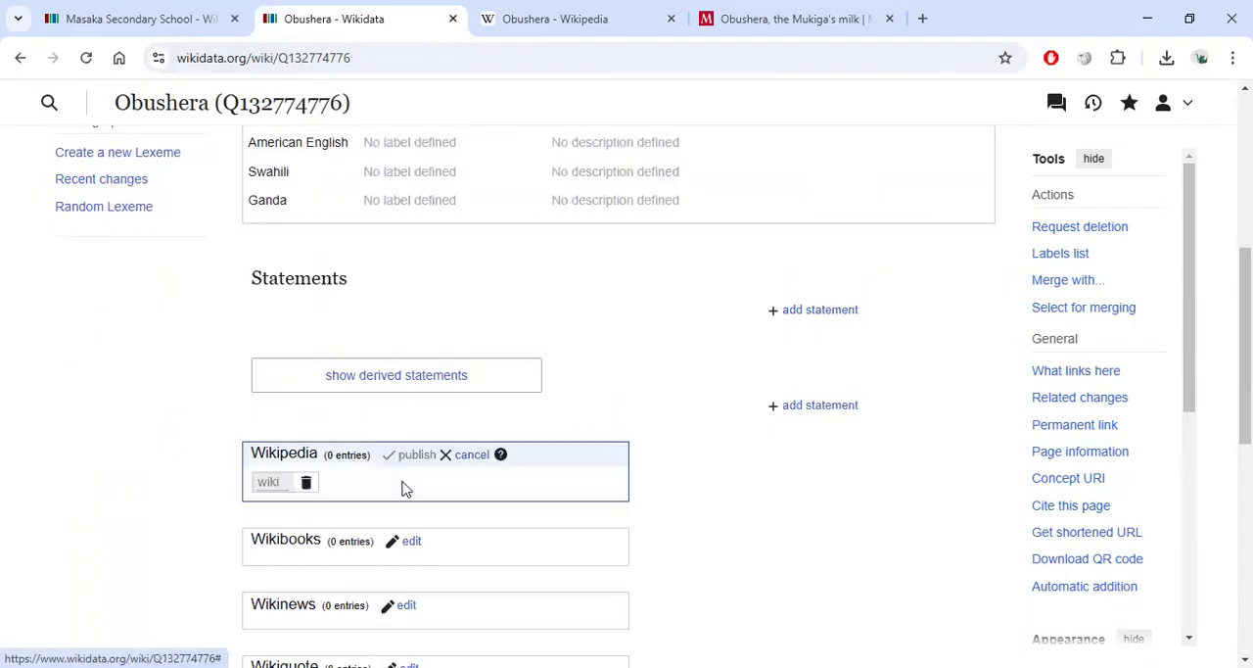
click(462, 458)
click(411, 456)
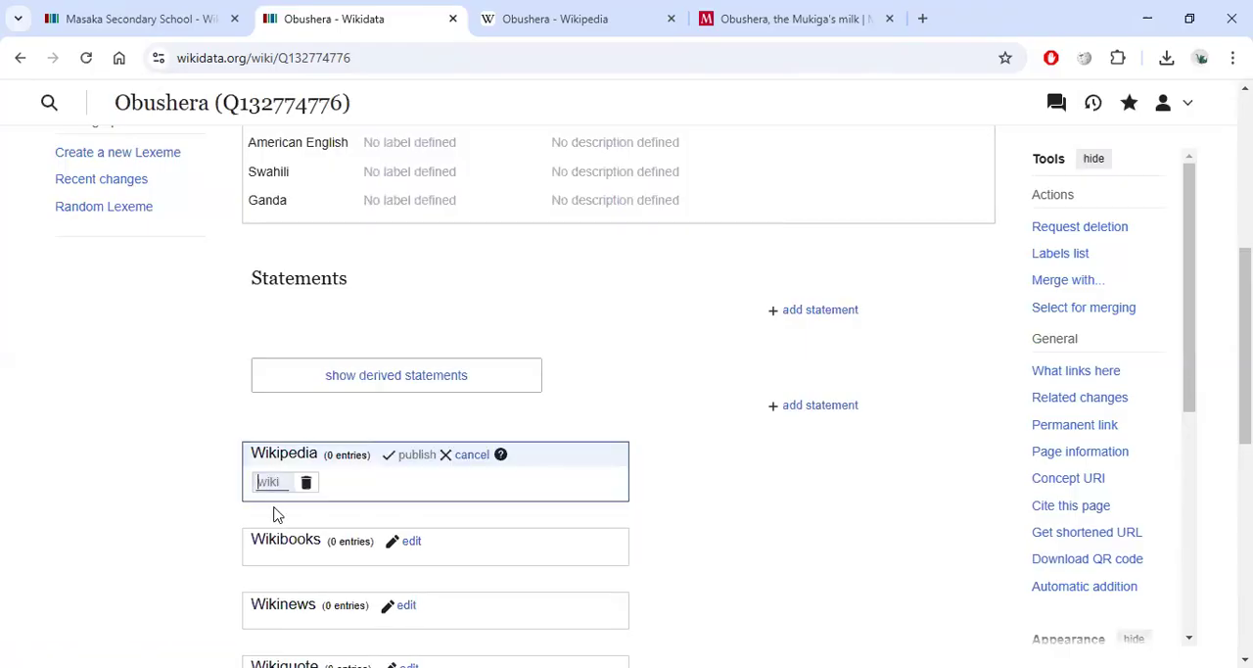
text(lg)
click(279, 501)
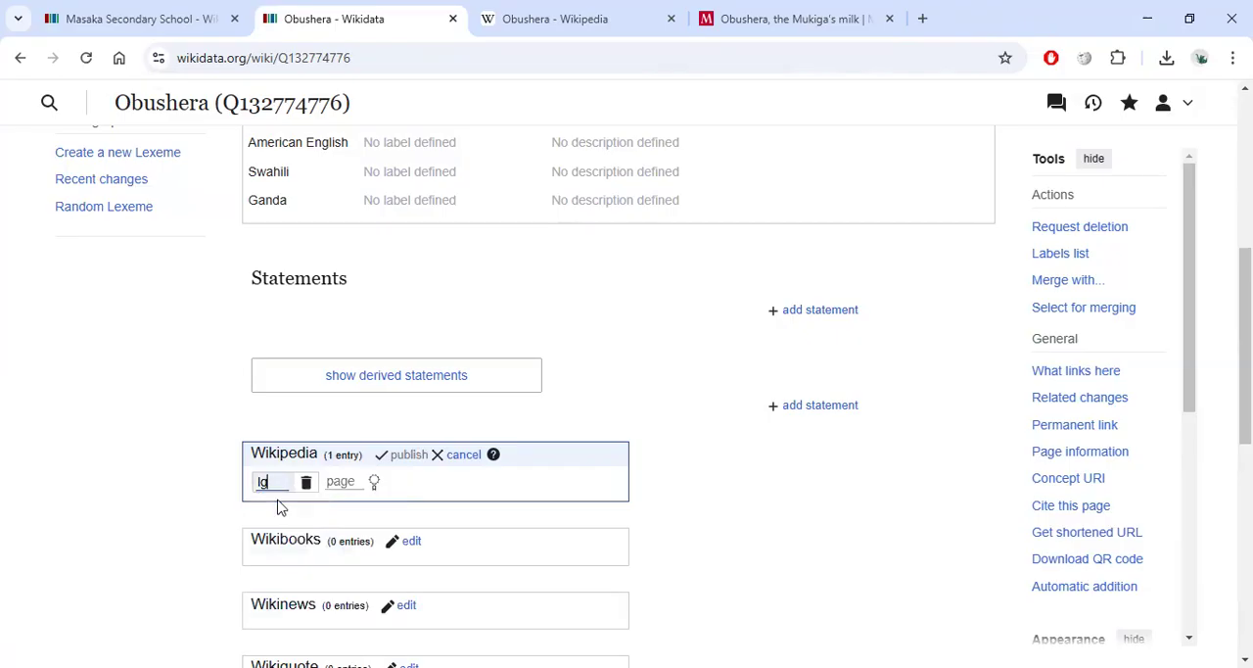
click(345, 481)
text(Obushera)
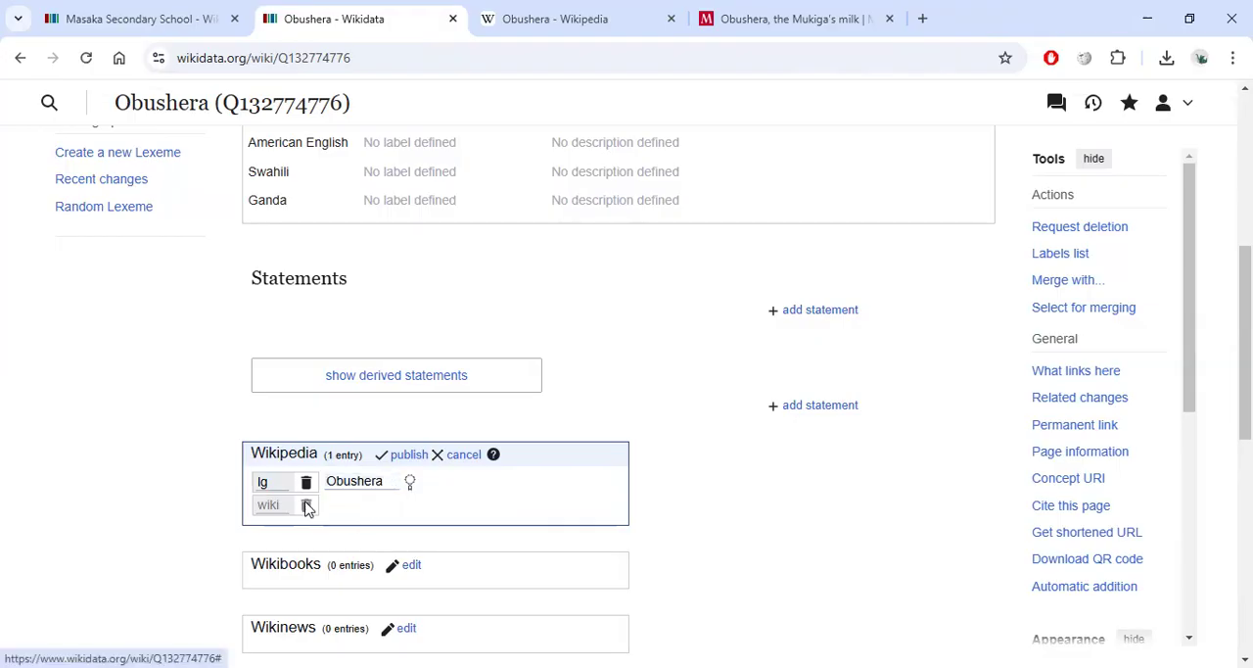
click(262, 481)
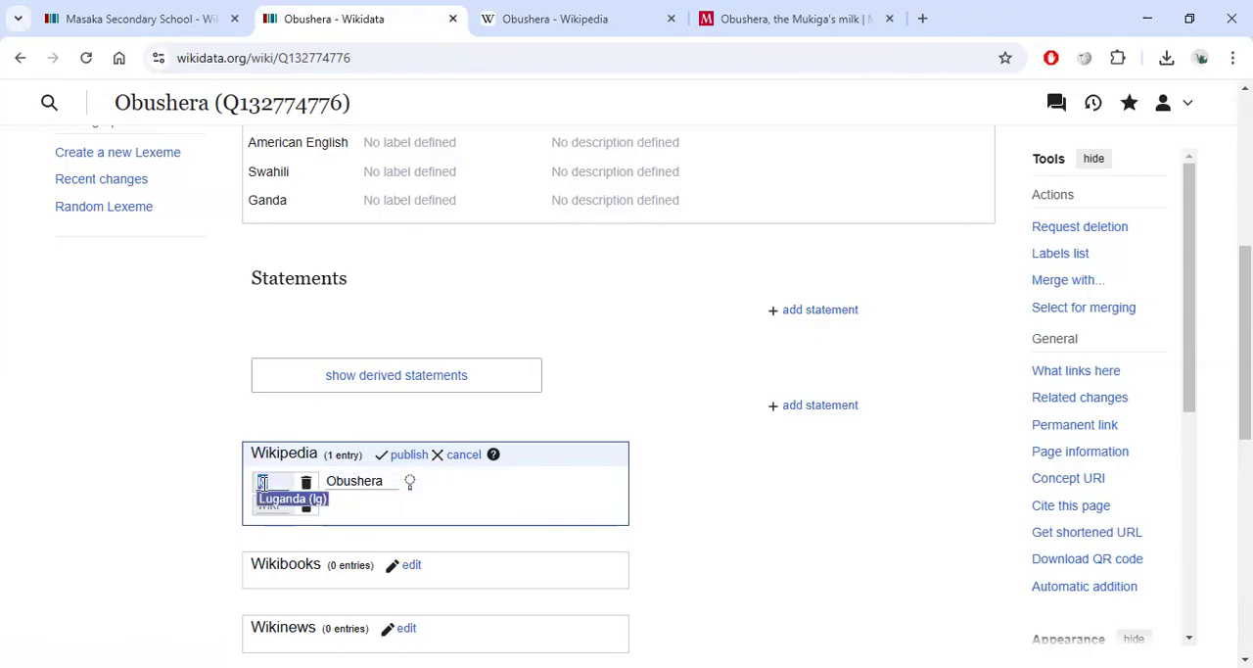
text(en)
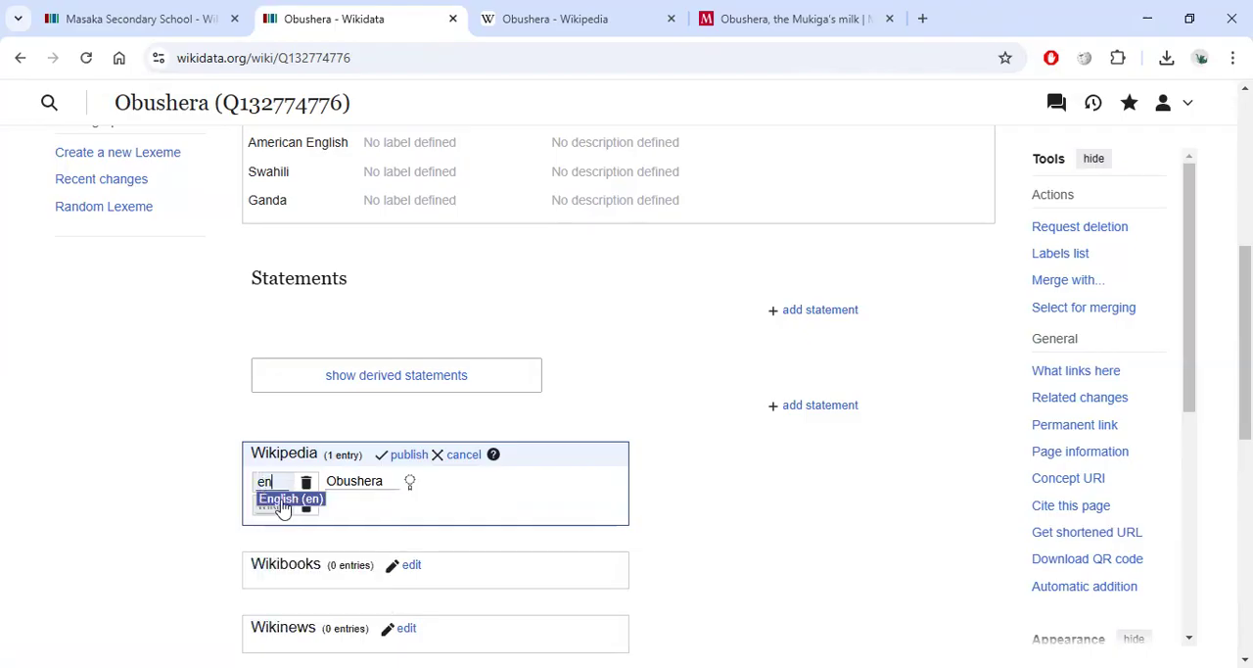
click(282, 501)
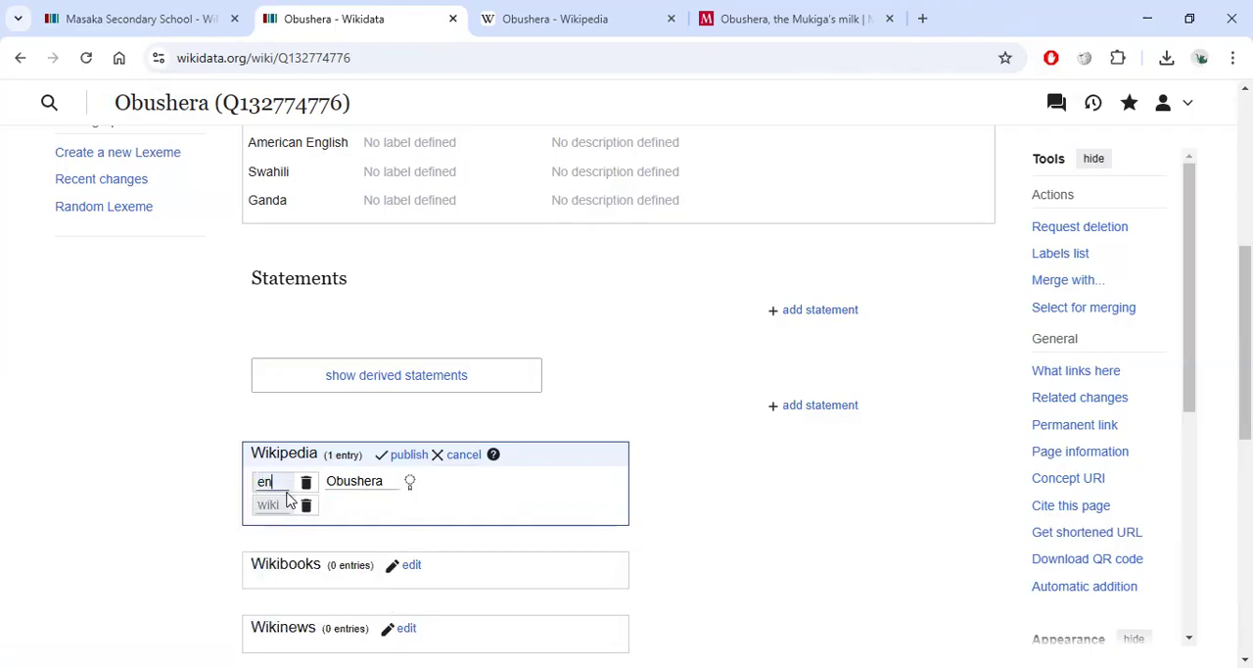
click(387, 480)
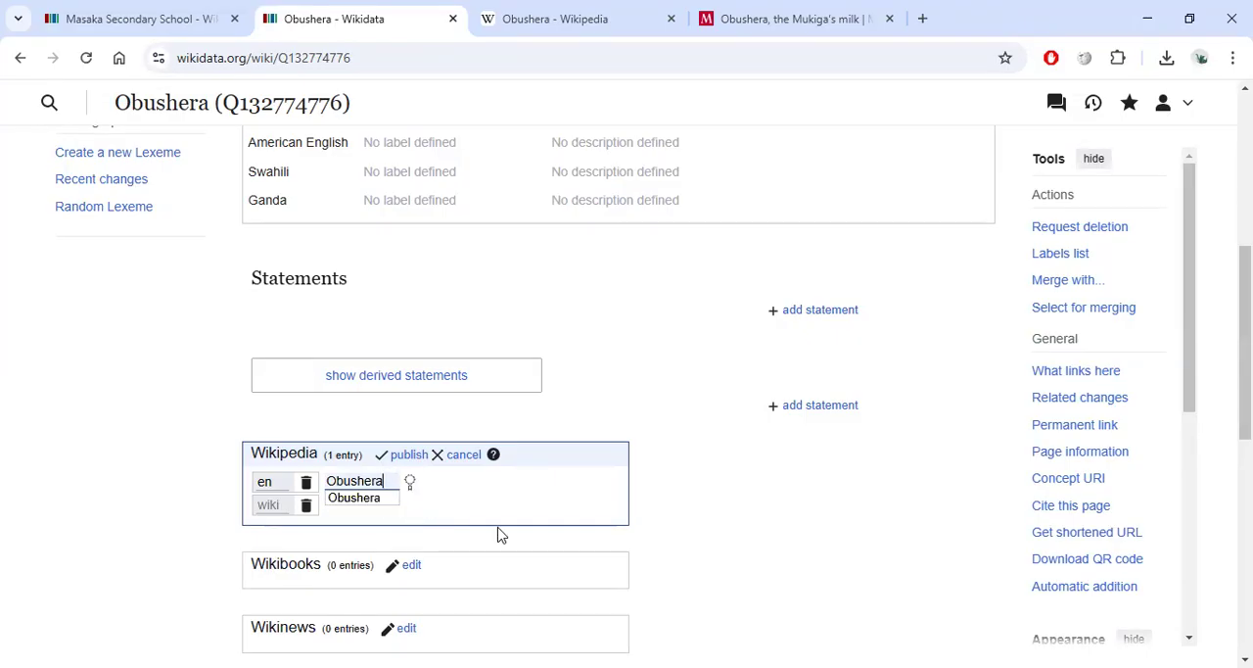
click(363, 502)
right_click(363, 504)
click(363, 505)
click(364, 485)
click(365, 499)
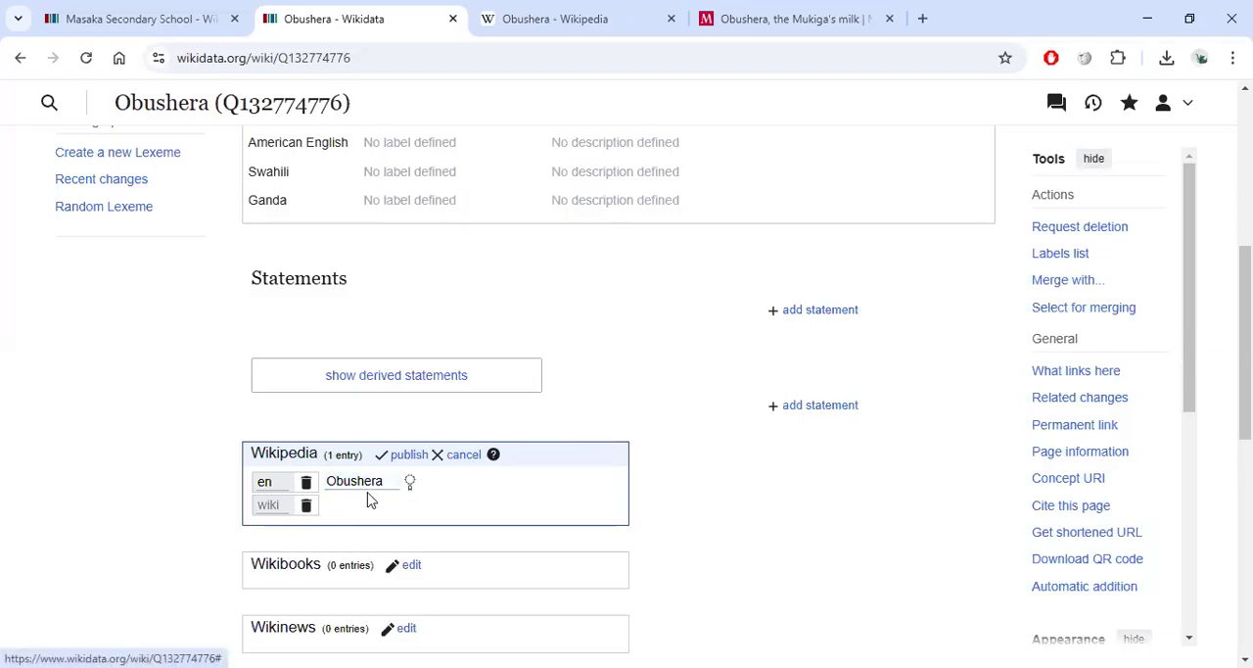
click(407, 456)
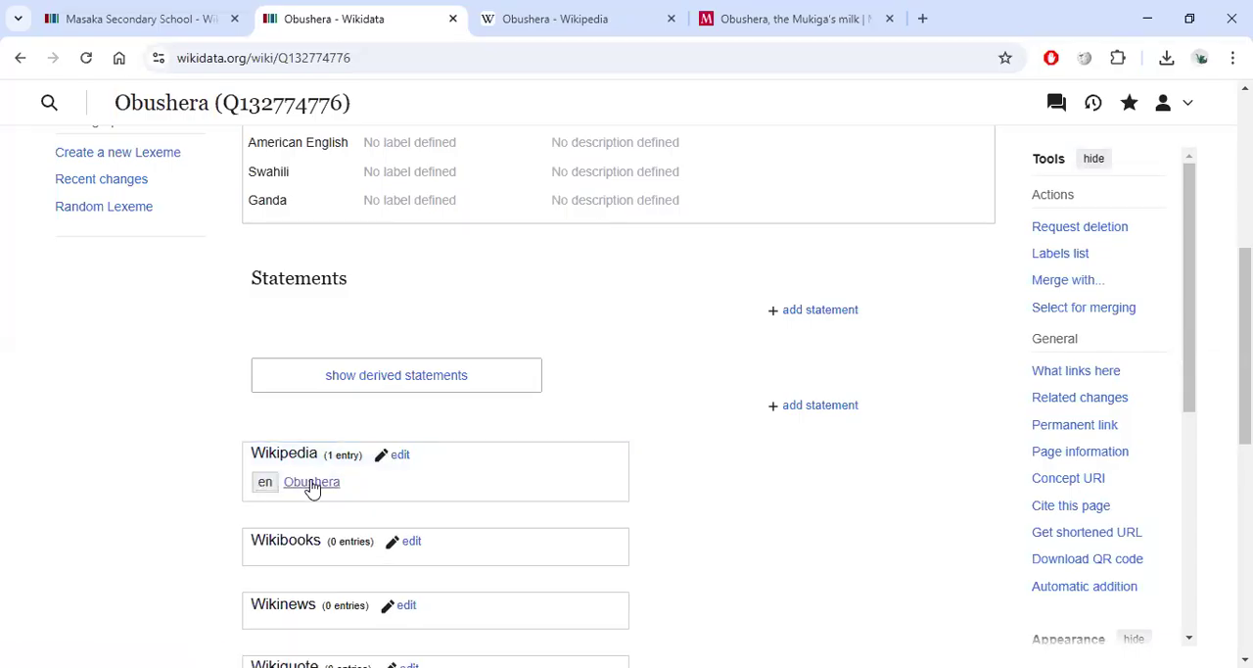
click(400, 454)
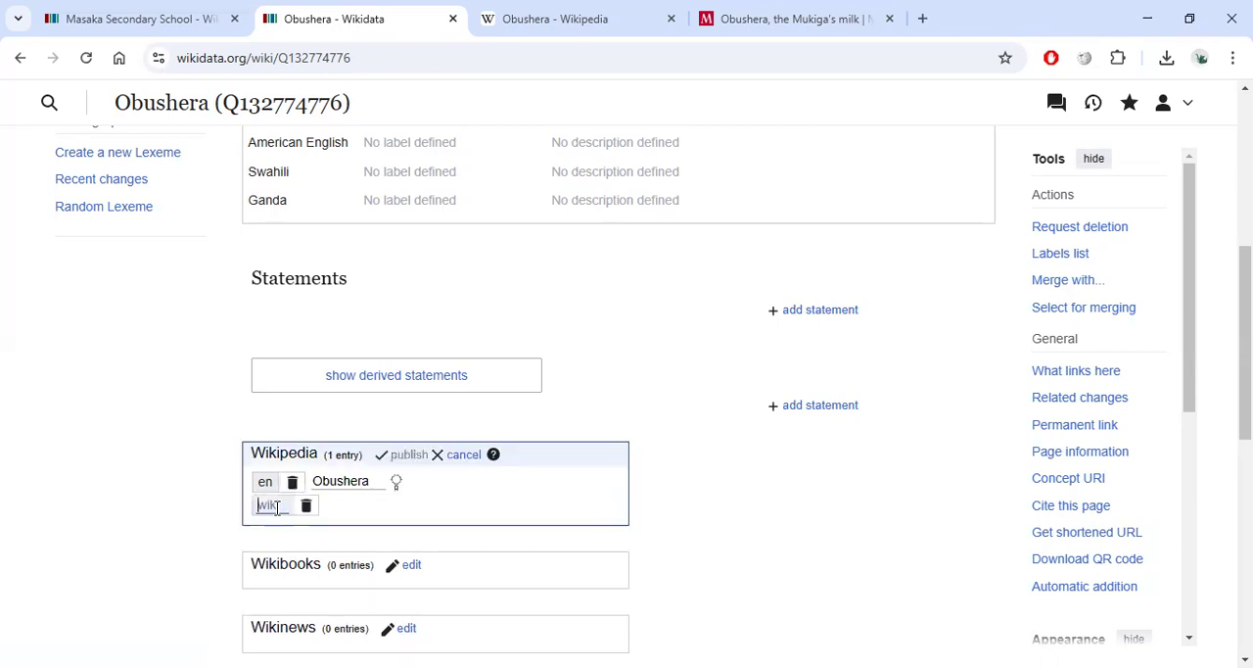
text(lg)
click(277, 522)
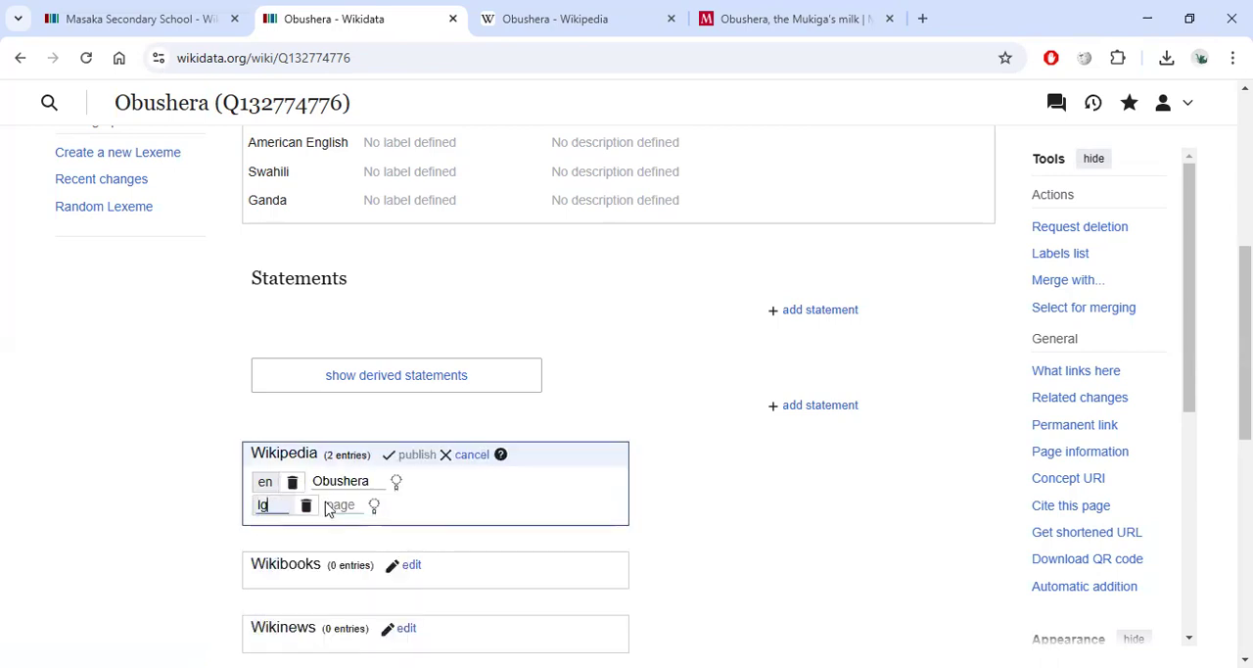
click(351, 505)
text(Obushera)
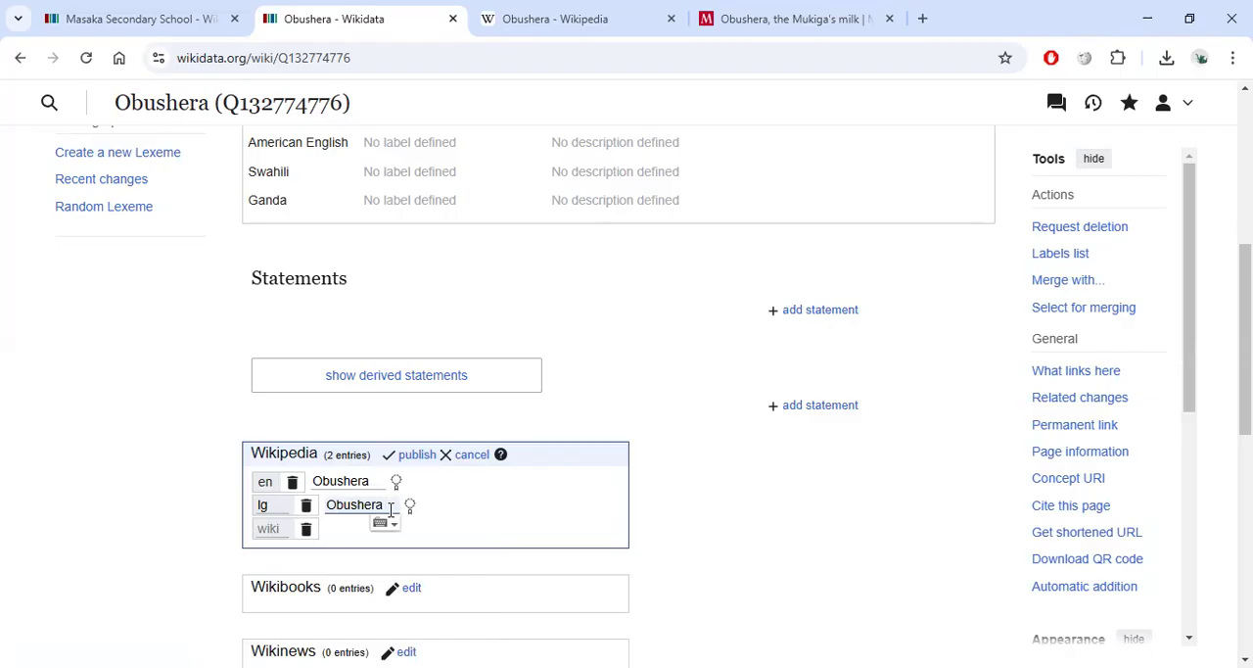
key(BackSpace)
key(BackSpace)
key(BackSpace)
key(BackSpace)
key(BackSpace)
key(BackSpace)
key(BackSpace)
key(BackSpace)
click(263, 501)
click(270, 528)
text(fr)
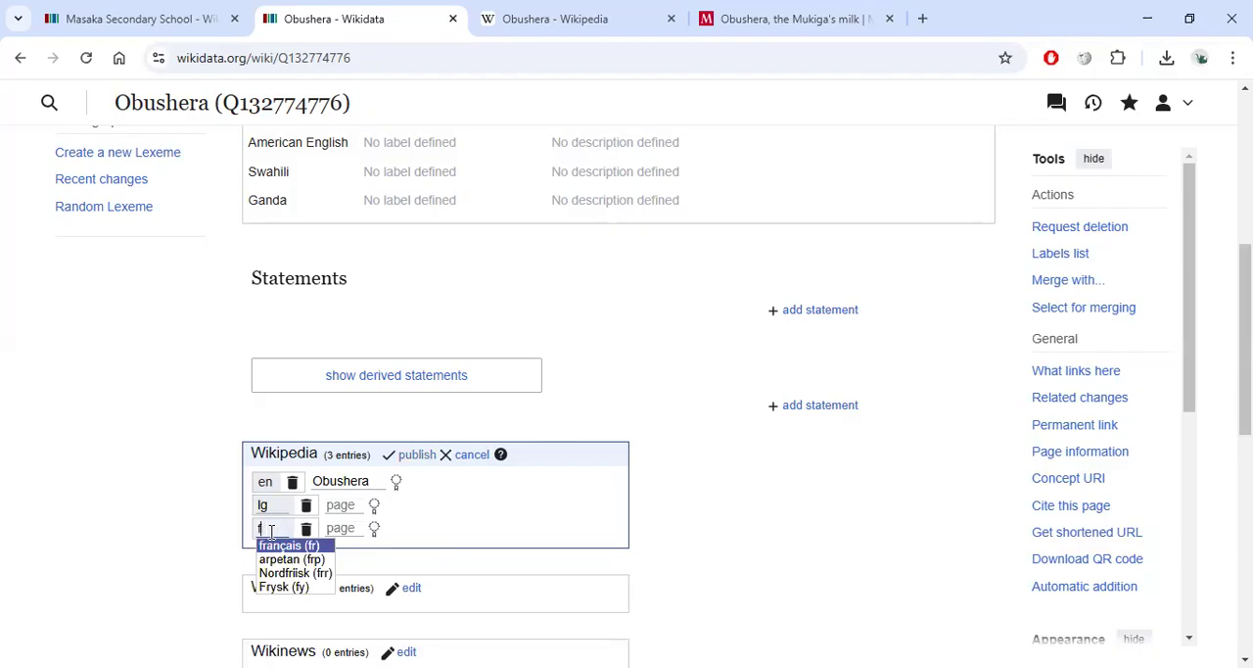
key(BackSpace)
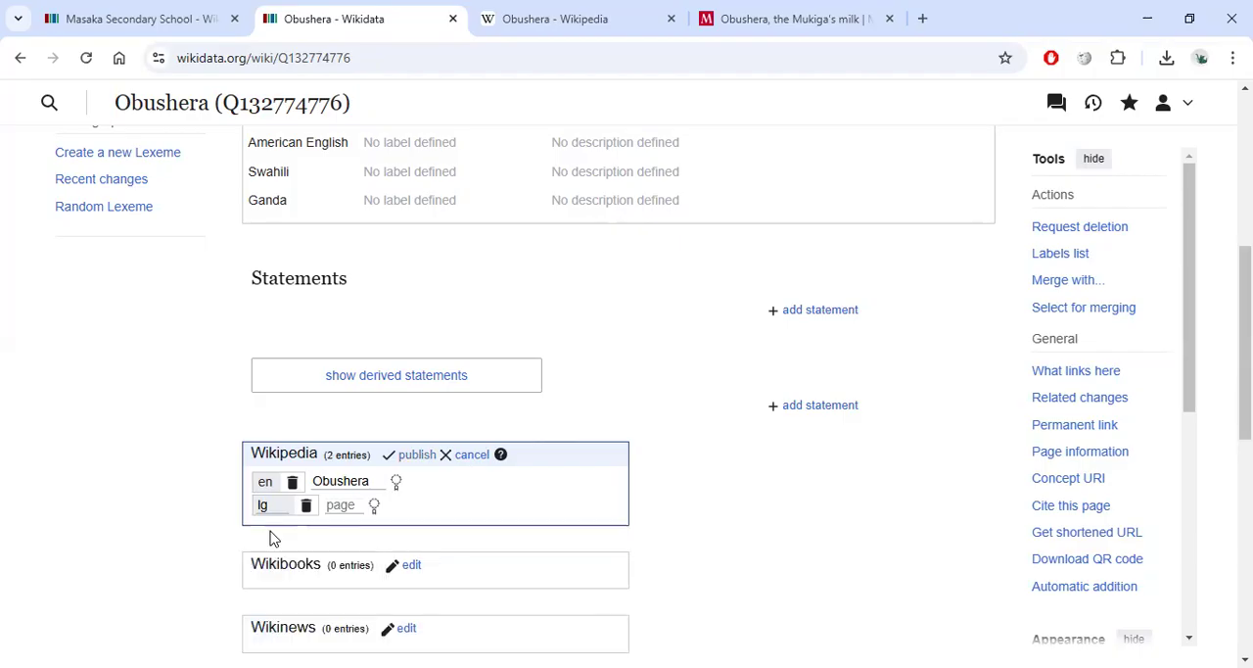
click(262, 504)
text(yo)
key(BackSpace)
key(BackSpace)
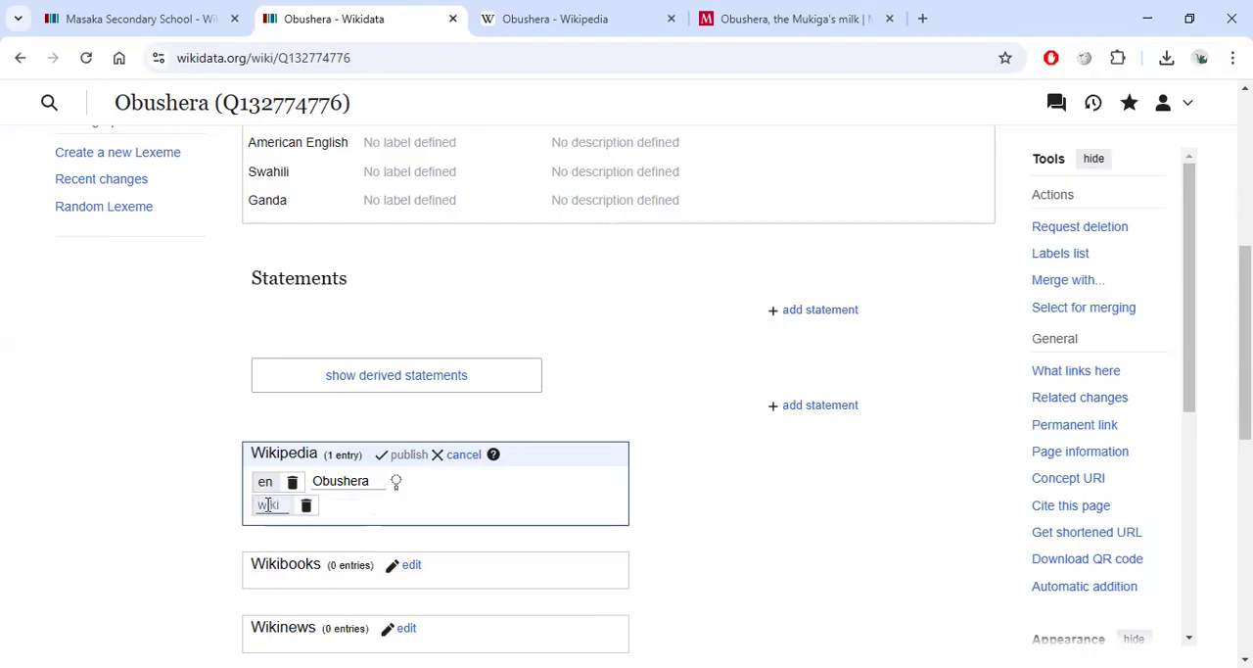
click(462, 455)
Return to the Masaka Secondary School item tab.
drag(253, 451, 372, 481)
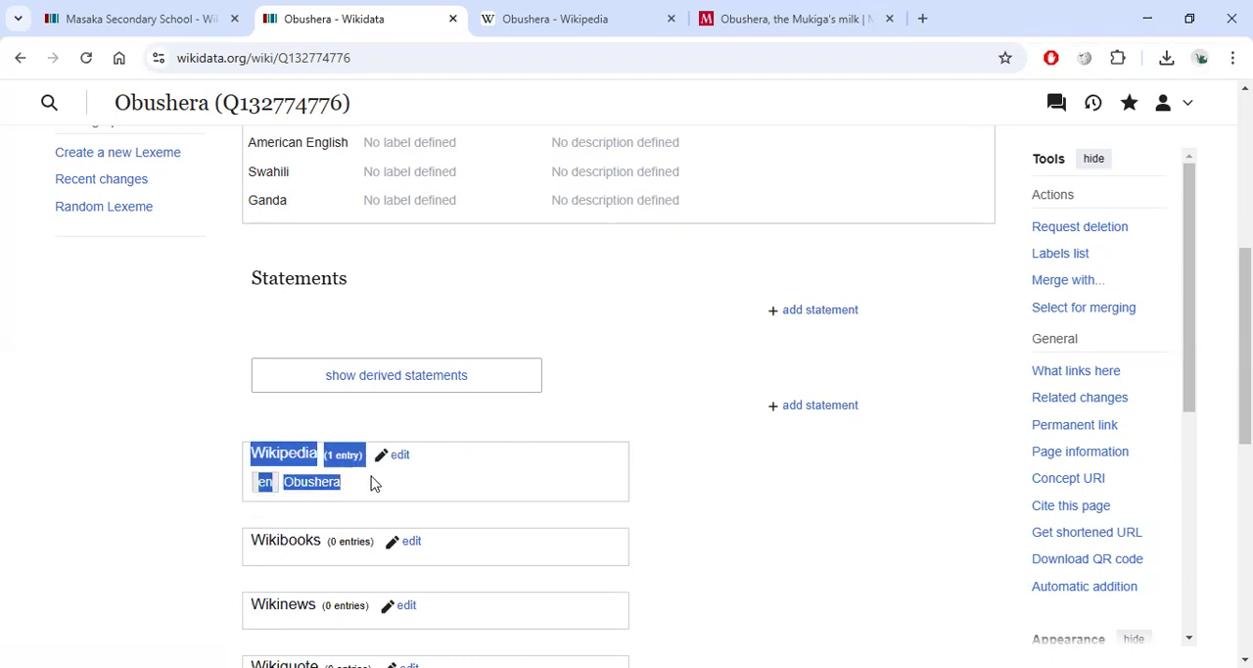
click(440, 495)
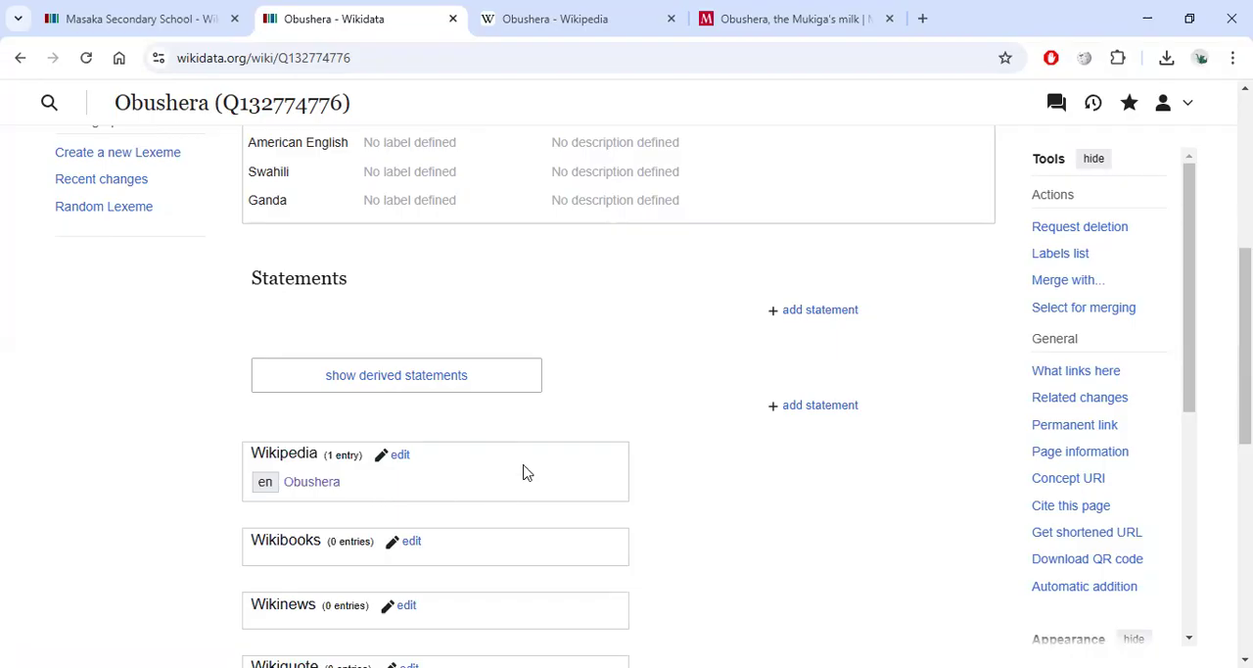
scroll(600, 451, up, 4)
scroll(600, 438, up, 1)
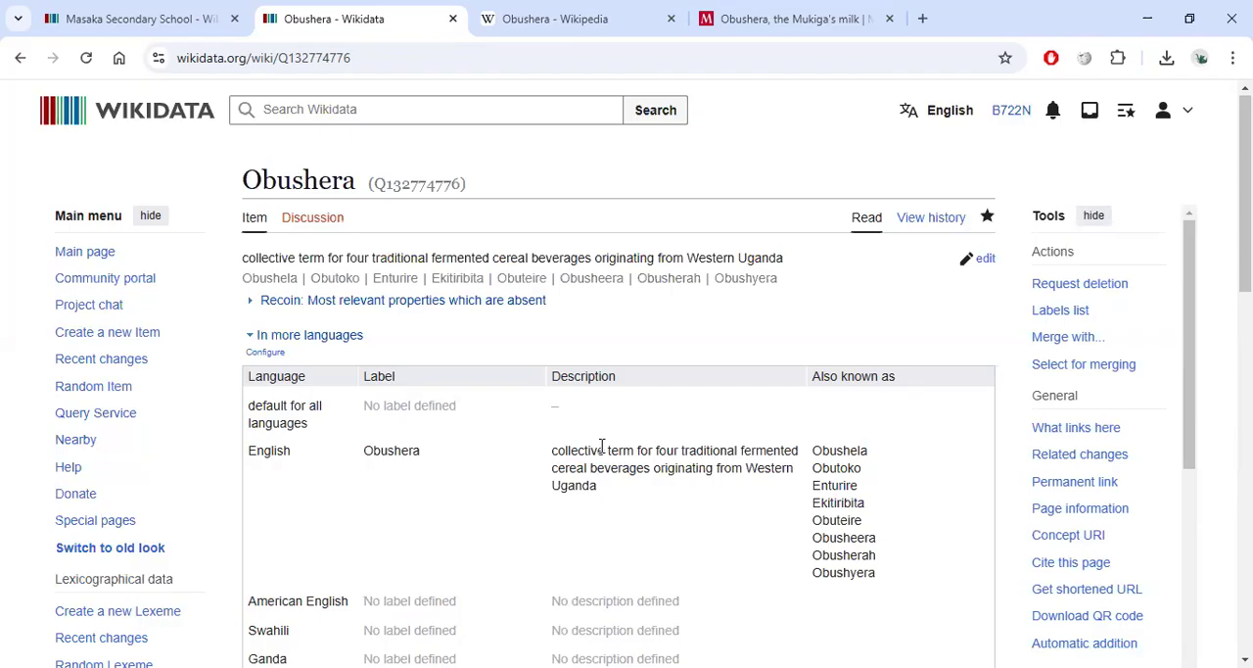
scroll(583, 419, down, 4)
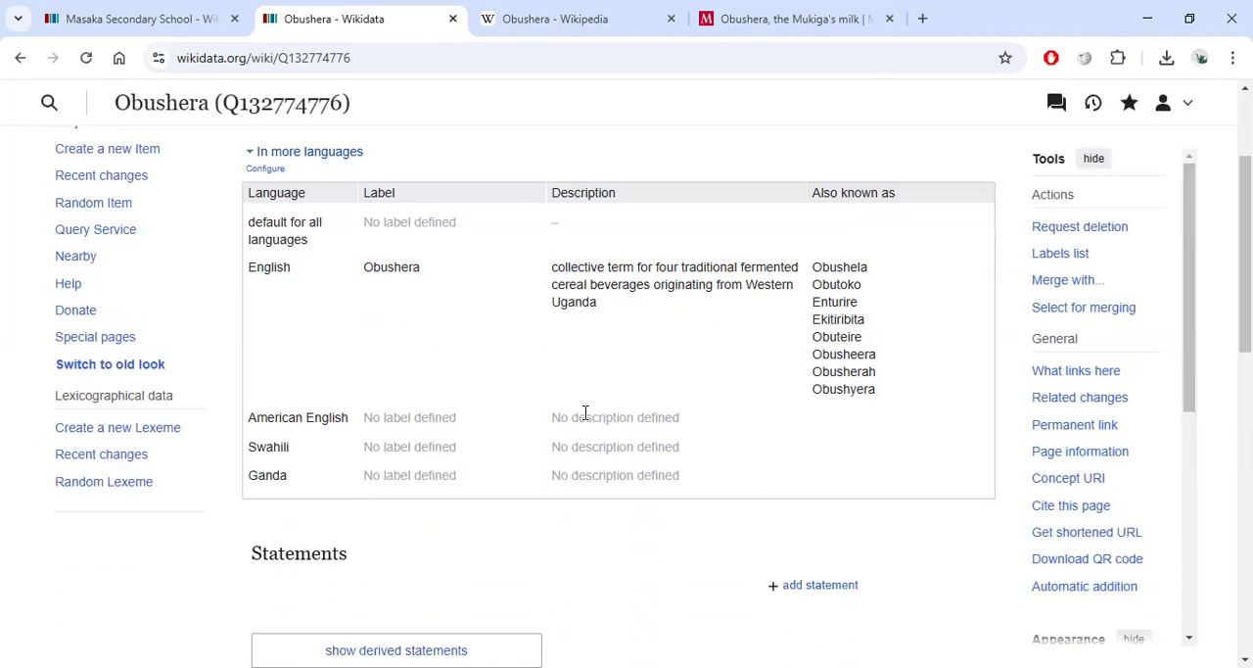
click(140, 12)
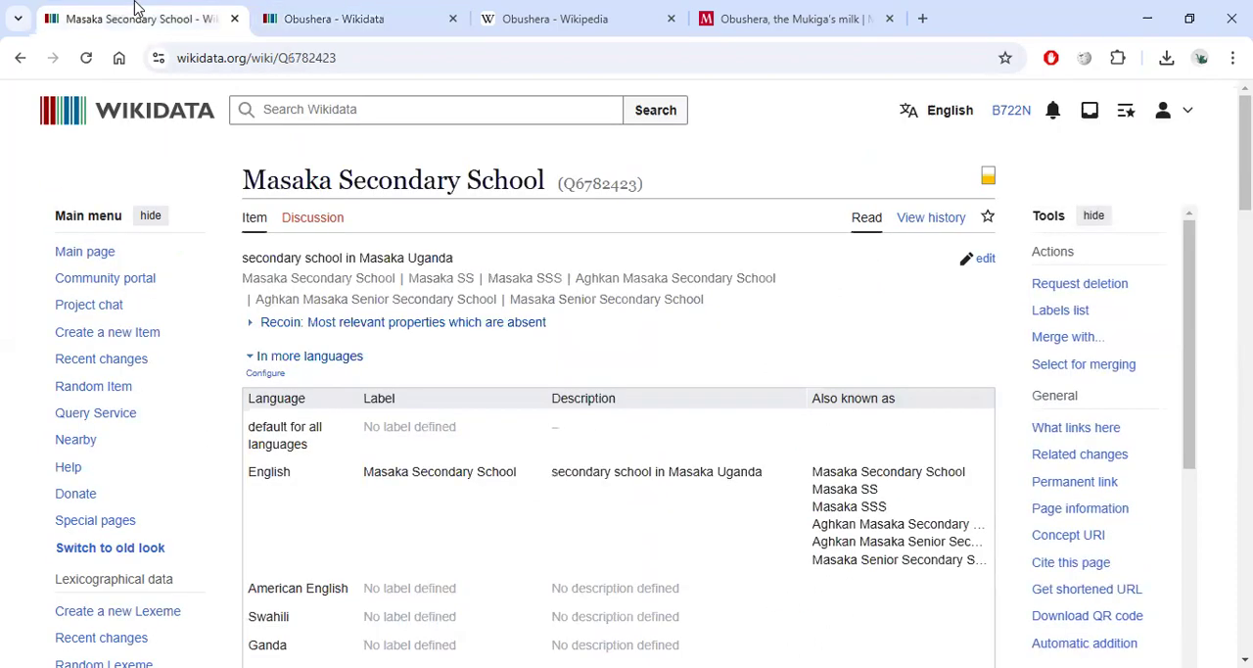
Search Wikidata for Kwete and open the alcoholic beverage item in a new tab.
click(315, 111)
text(Kwete)
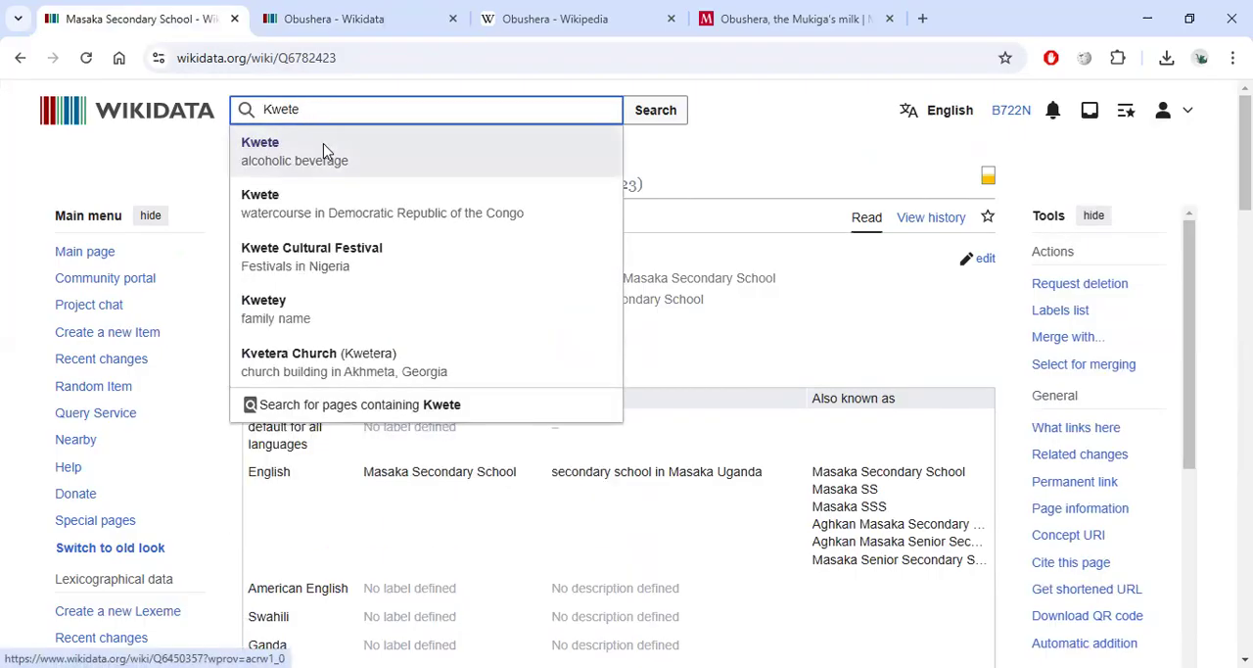
right_click(323, 154)
right_click(265, 149)
click(306, 169)
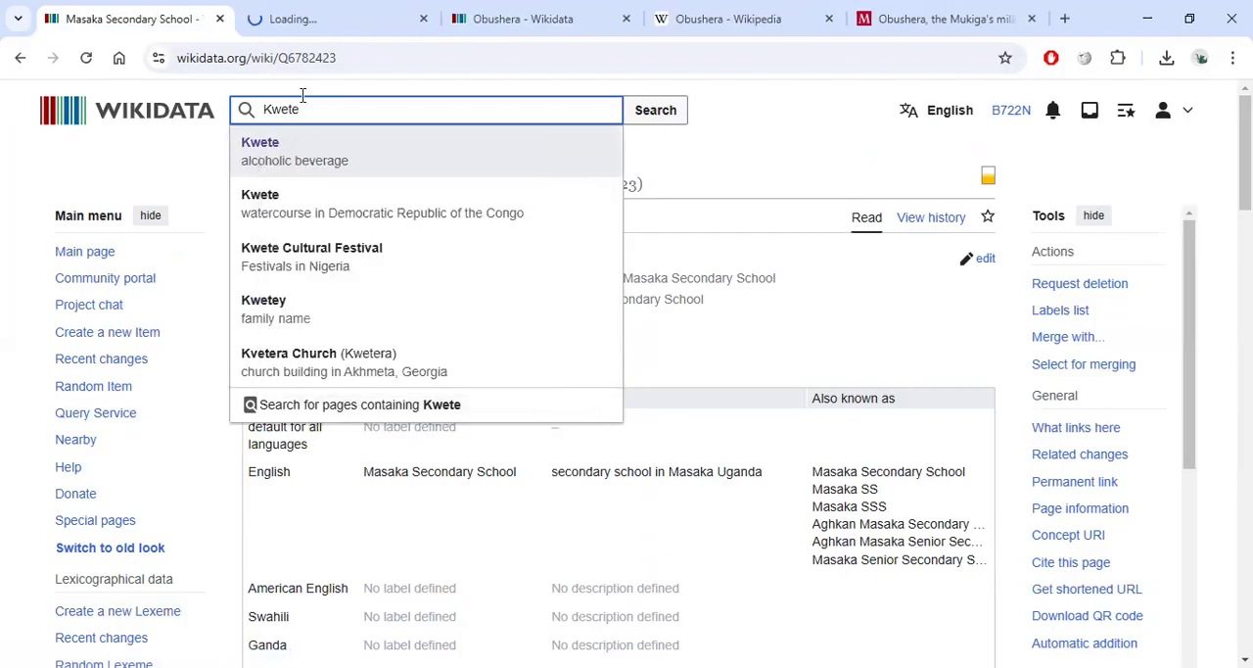
Search for tonto and open the Tonto item for the traditional Ugandan fermented banana beverage.
double_click(298, 109)
text(tonto)
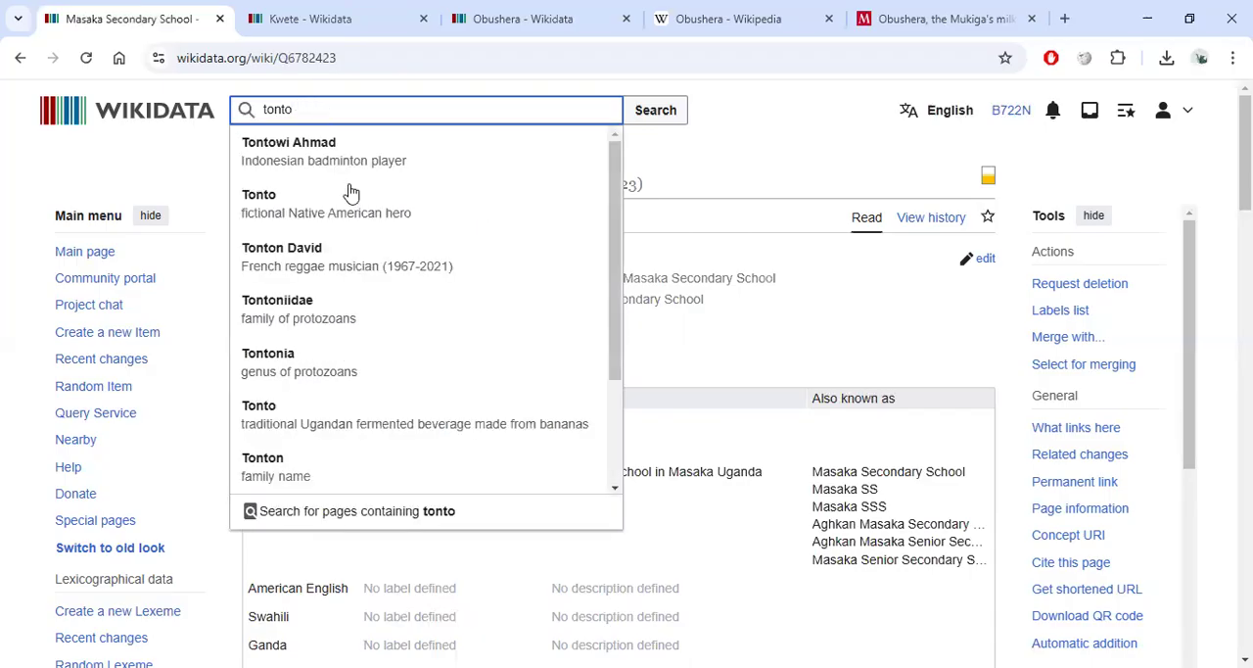
click(316, 431)
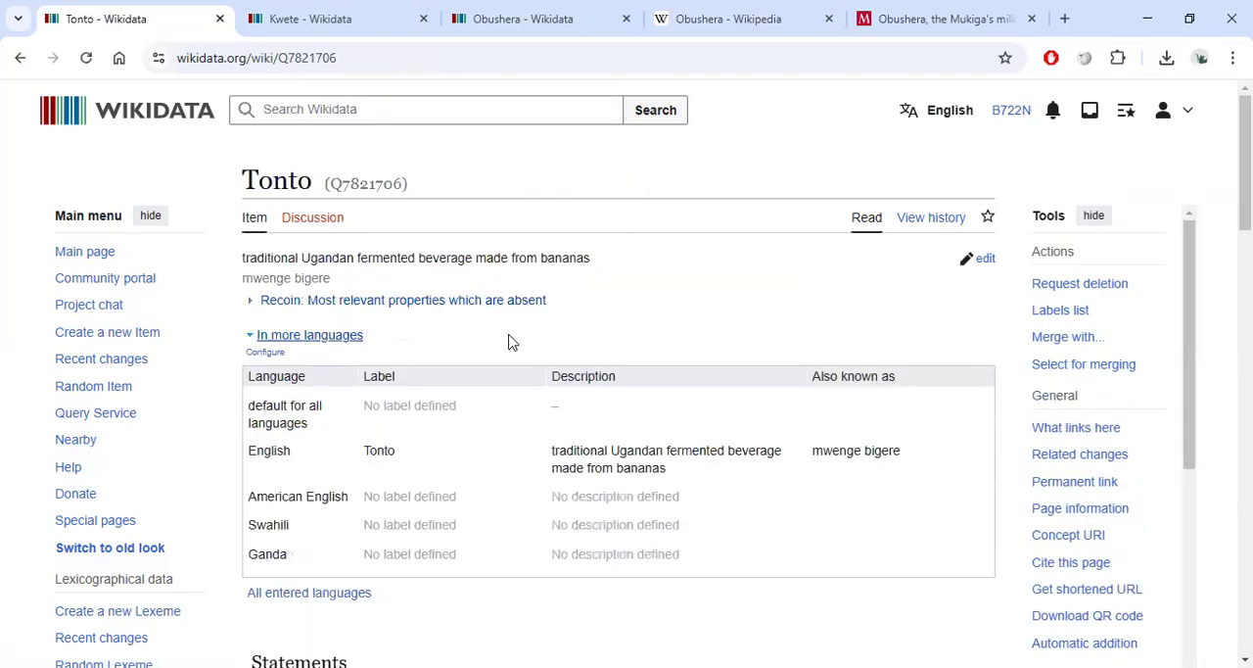
Move the alias mwenge bigere from the English row to the Ganda row of the Tonto item.
scroll(509, 342, down, 2)
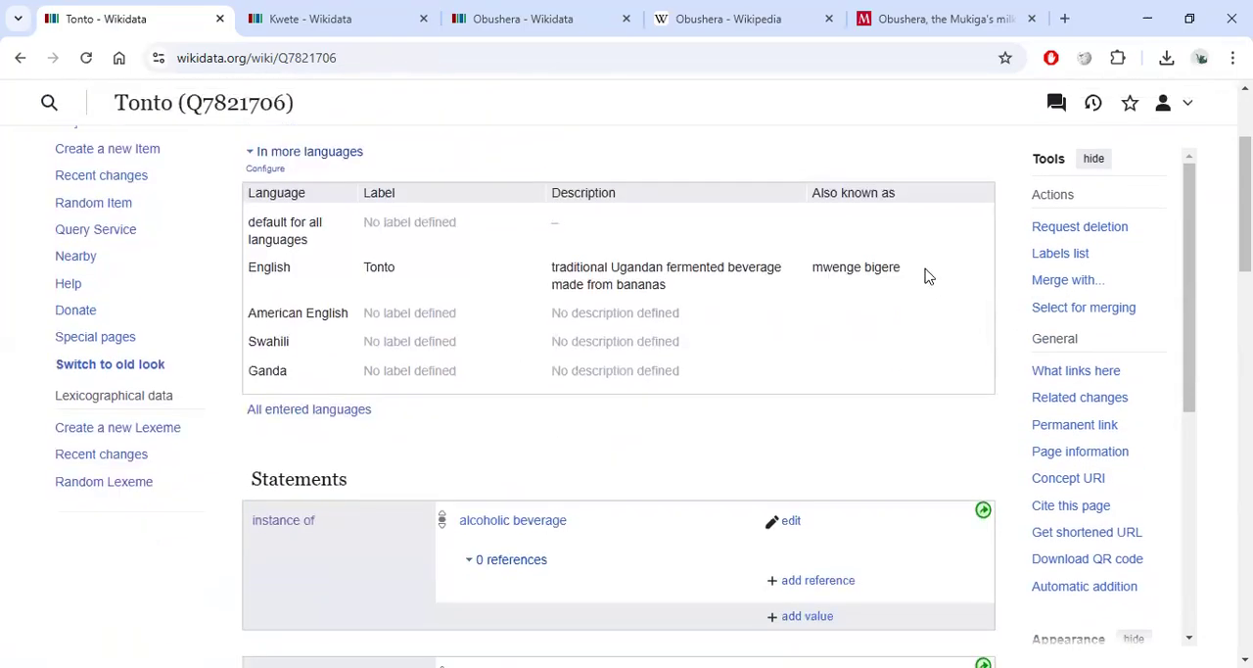
drag(930, 276, 828, 282)
click(828, 282)
scroll(831, 269, up, 2)
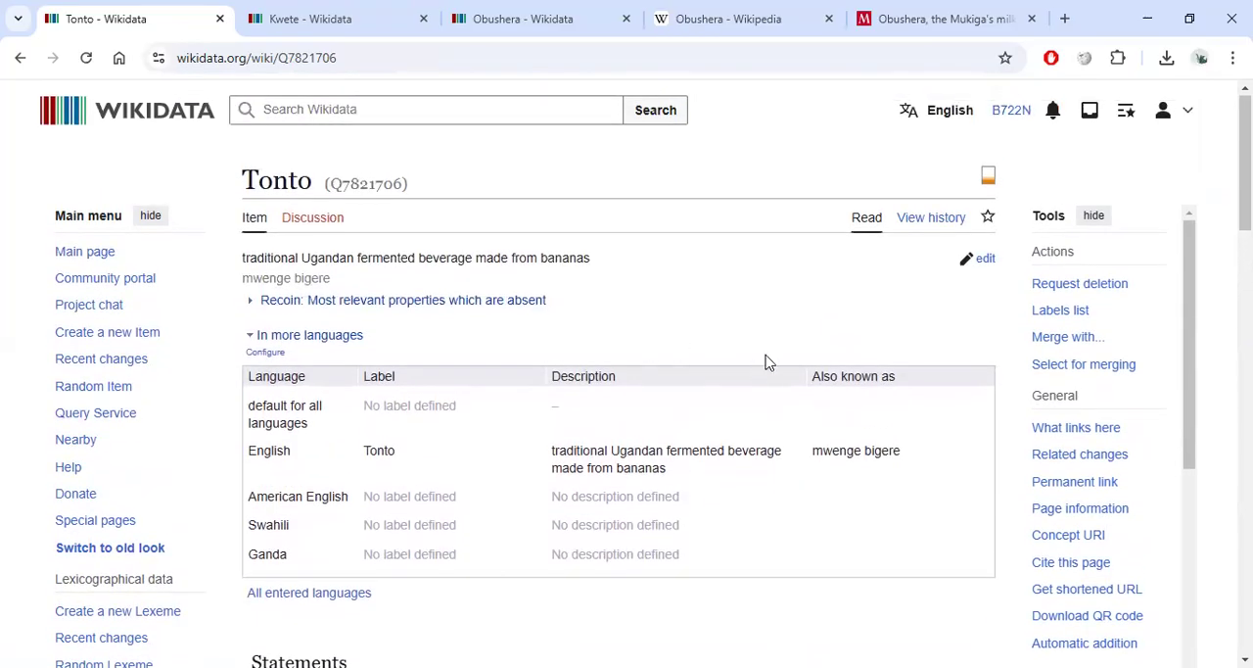
click(983, 260)
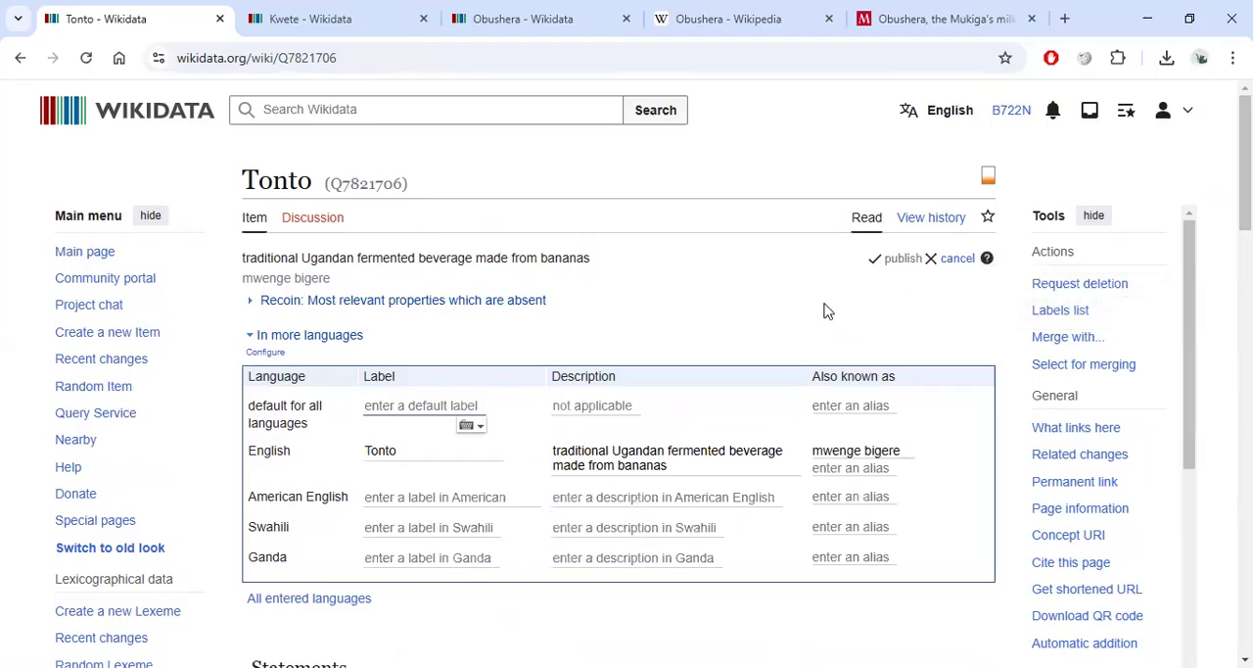
click(816, 449)
drag(813, 448, 914, 449)
key(ctrl+c)
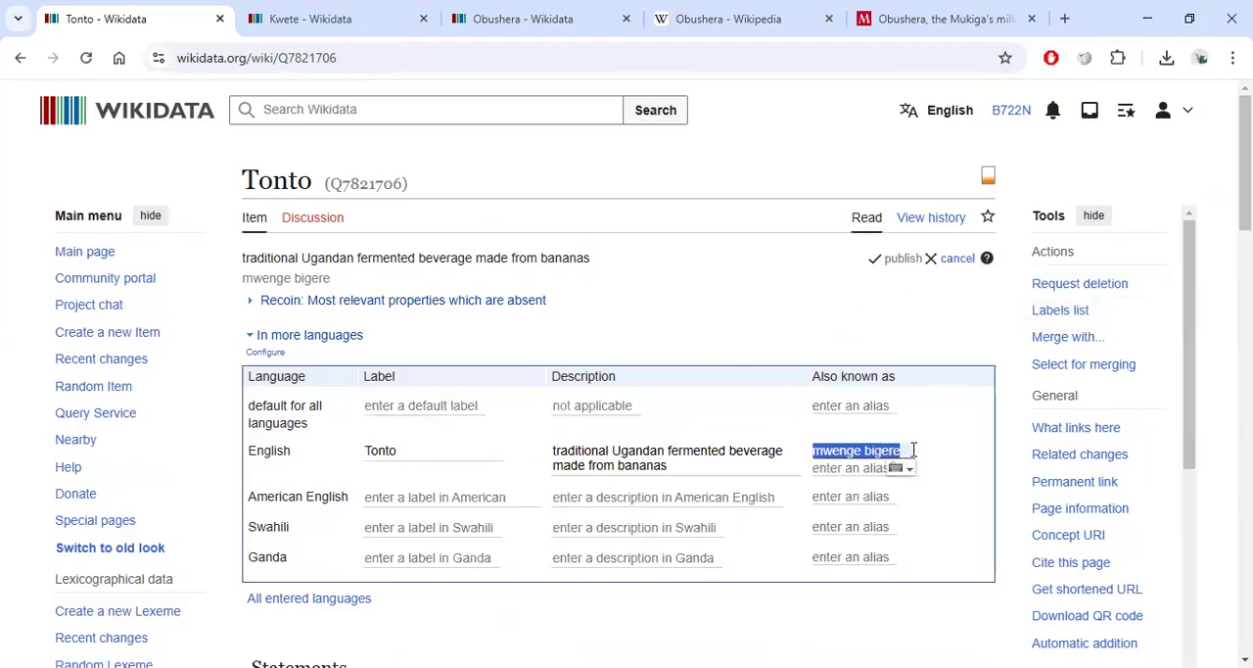
key(BackSpace)
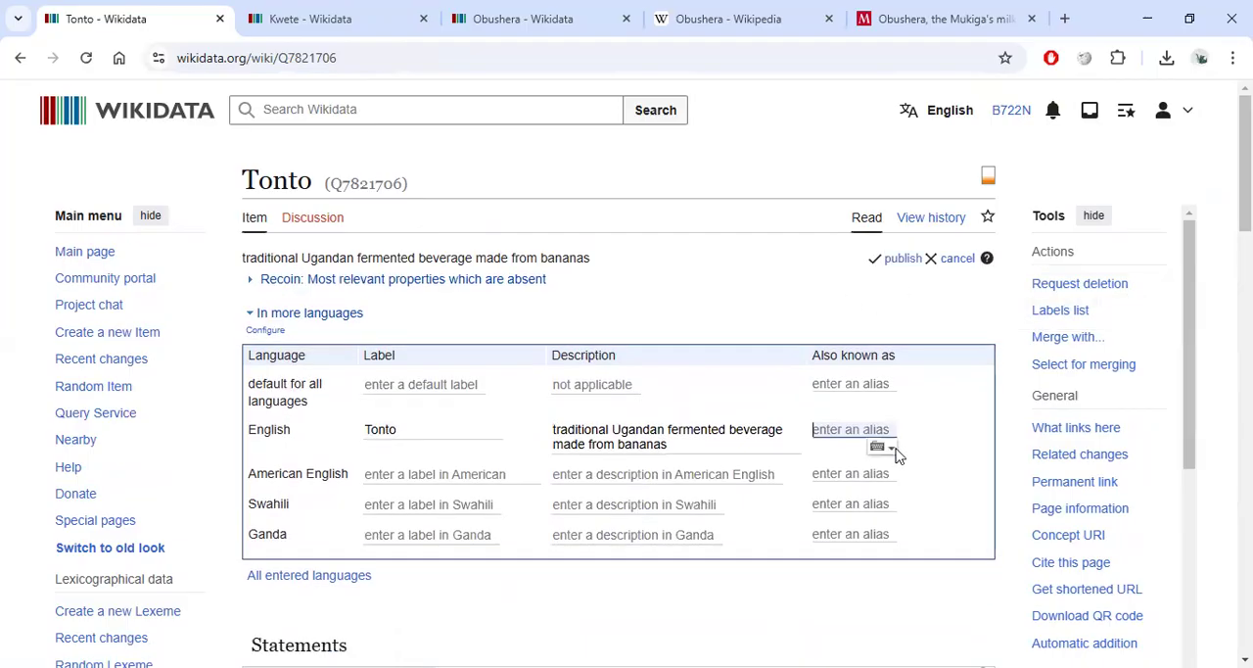
click(844, 532)
key(ctrl+v)
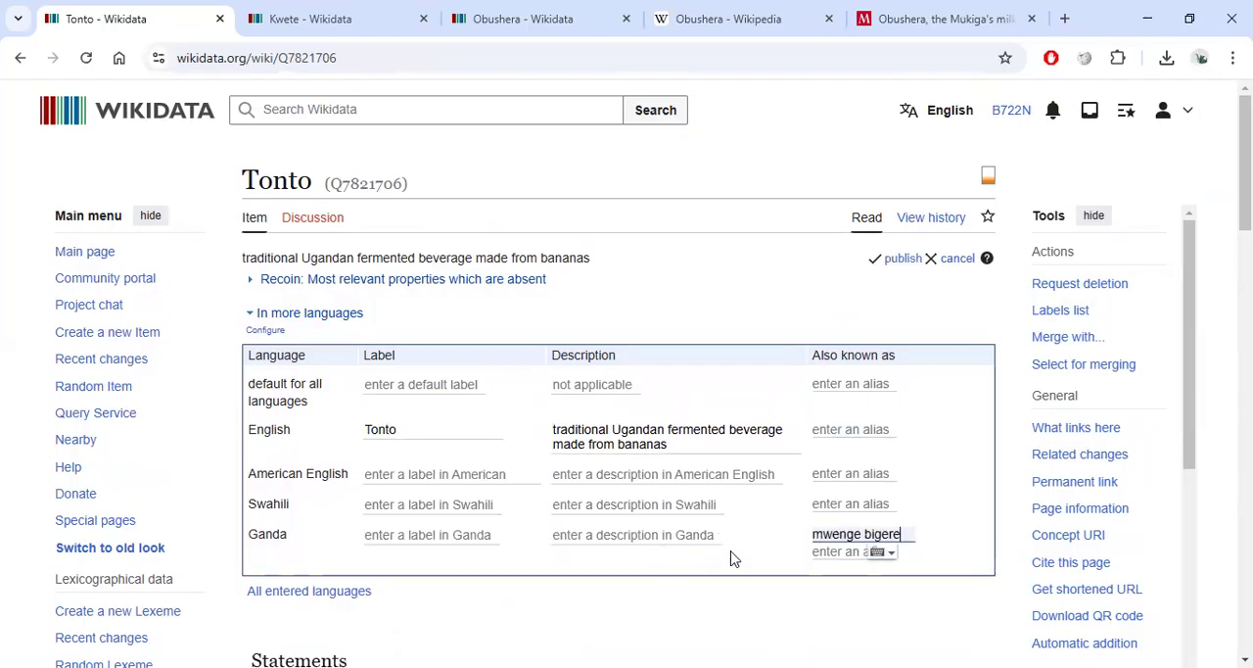
Set the Ganda label of the item to Tonto.
click(457, 529)
text(Tonto)
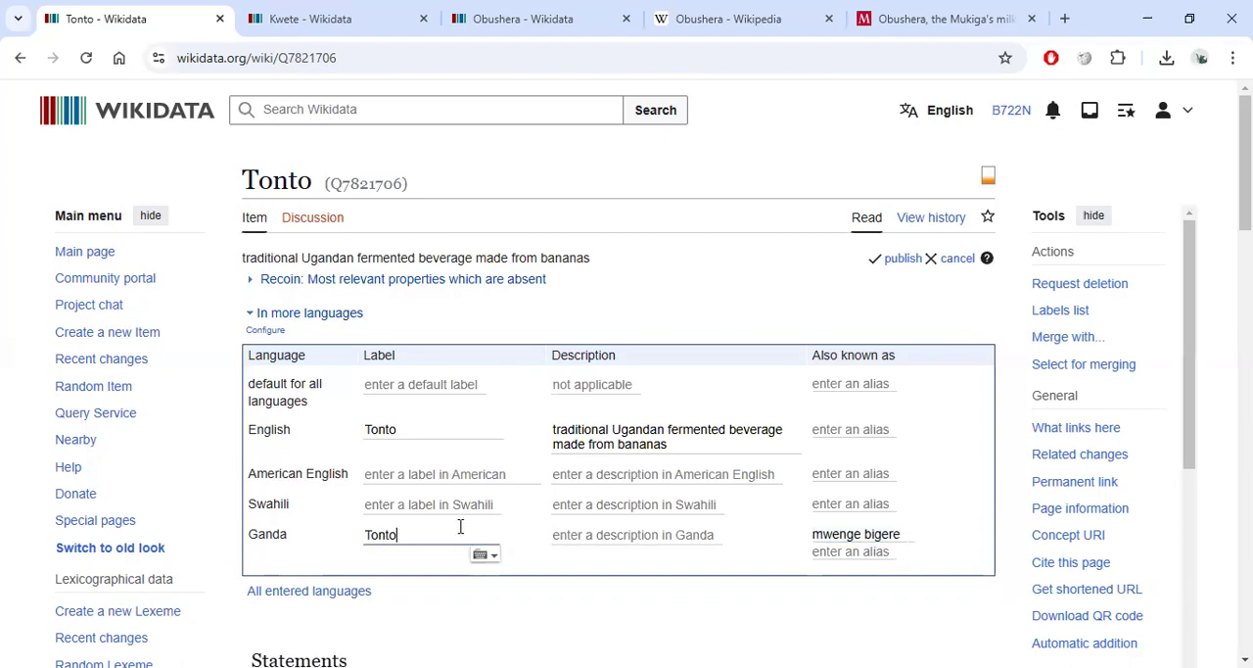
Change the English label to Tonto (drink).
click(424, 433)
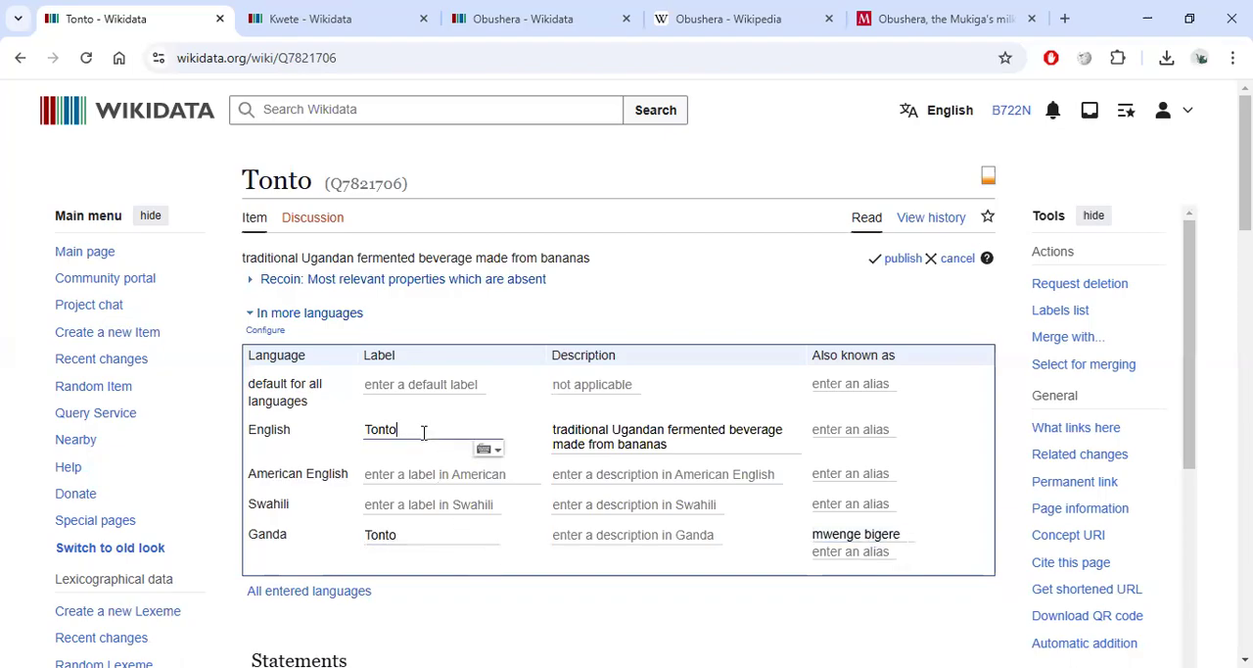
text(()
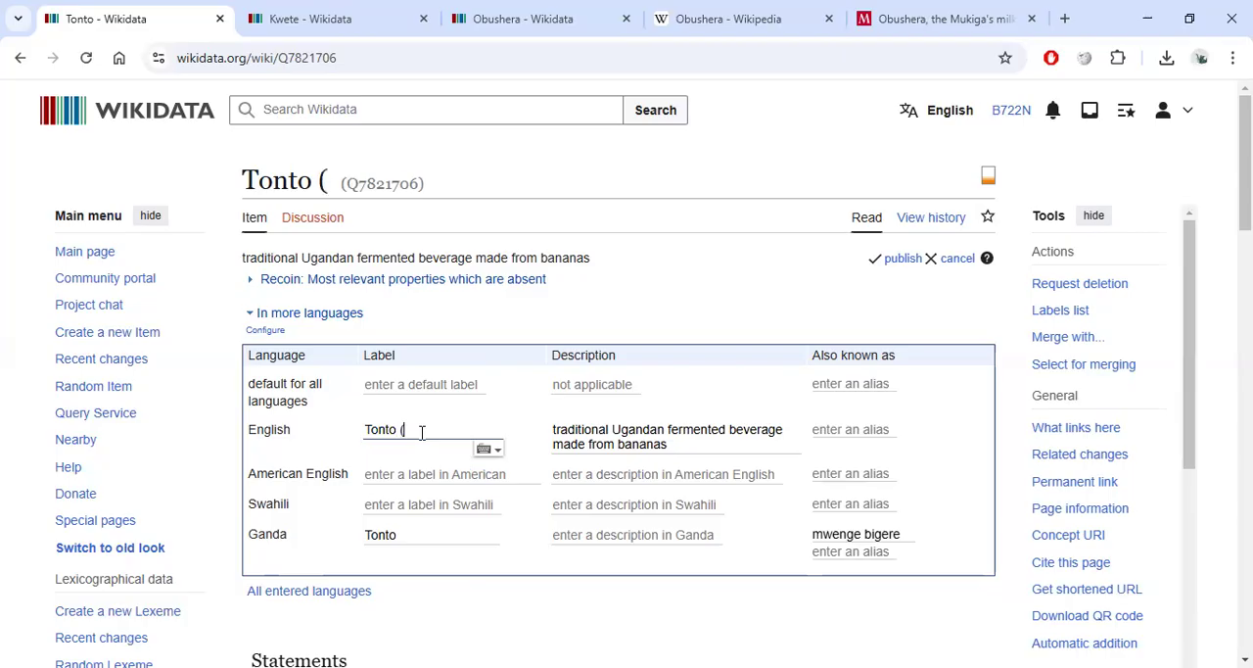
text(drink))
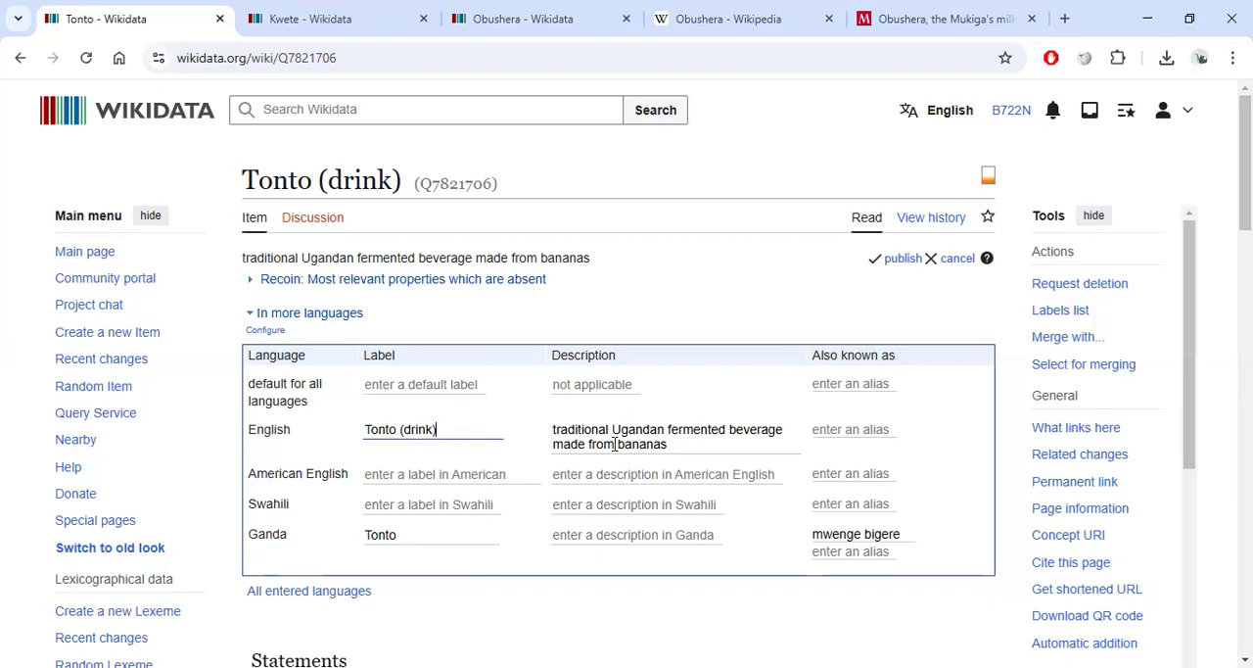
Add Tontoh as an English alias.
double_click(386, 428)
key(ctrl+c)
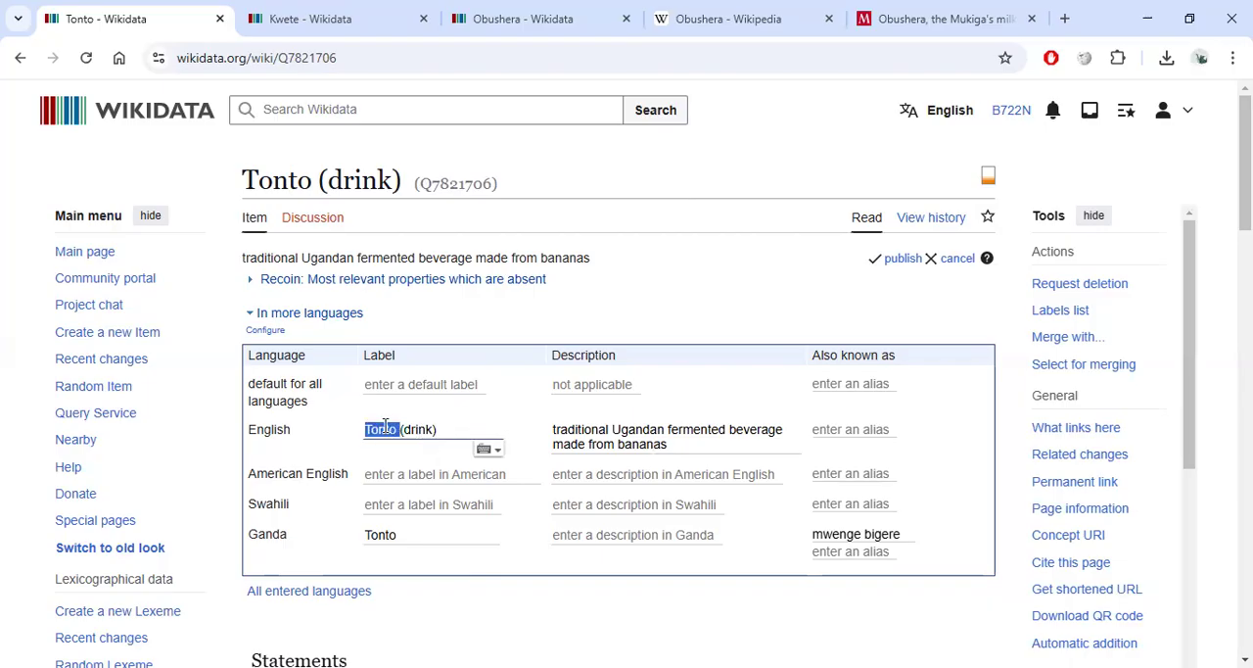
click(816, 429)
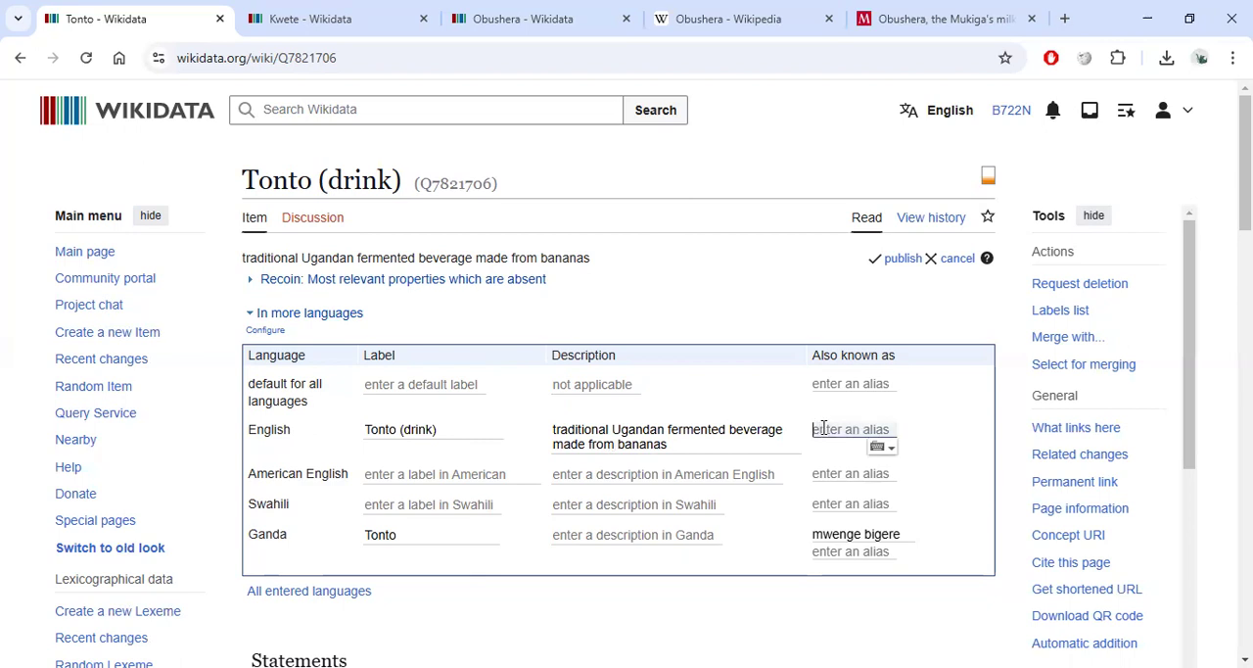
key(ctrl+v)
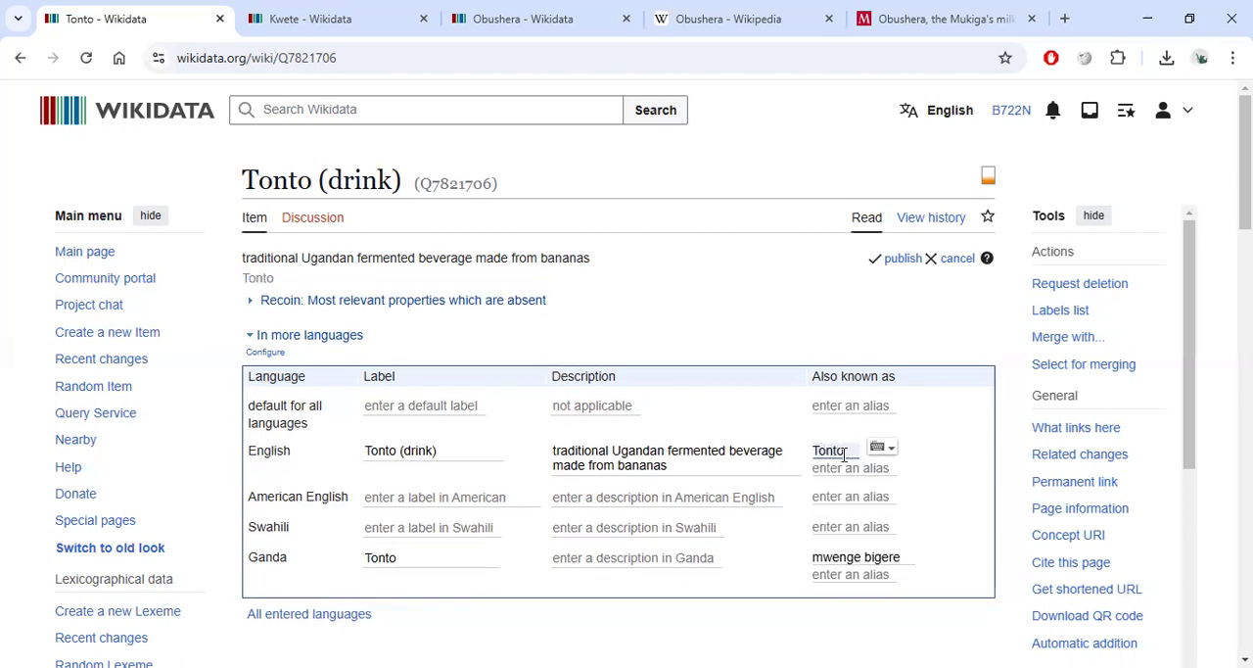
click(848, 450)
text(h)
Set the default label for all languages to Tonto (drink).
drag(435, 450, 400, 450)
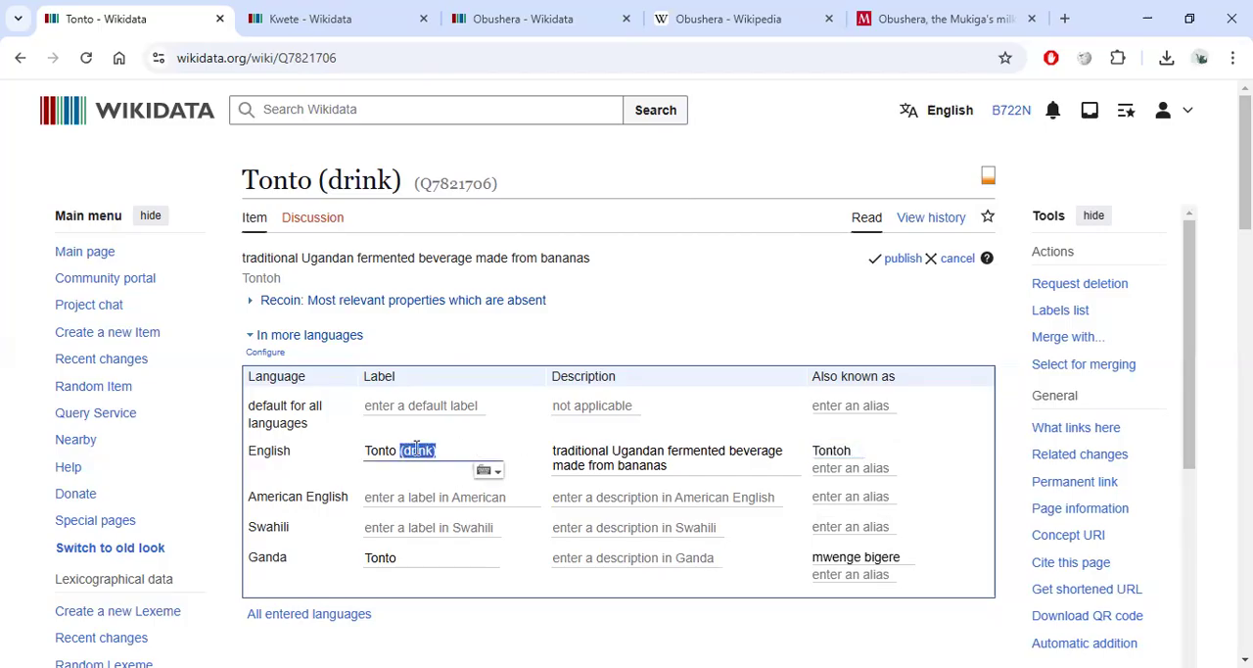
click(609, 559)
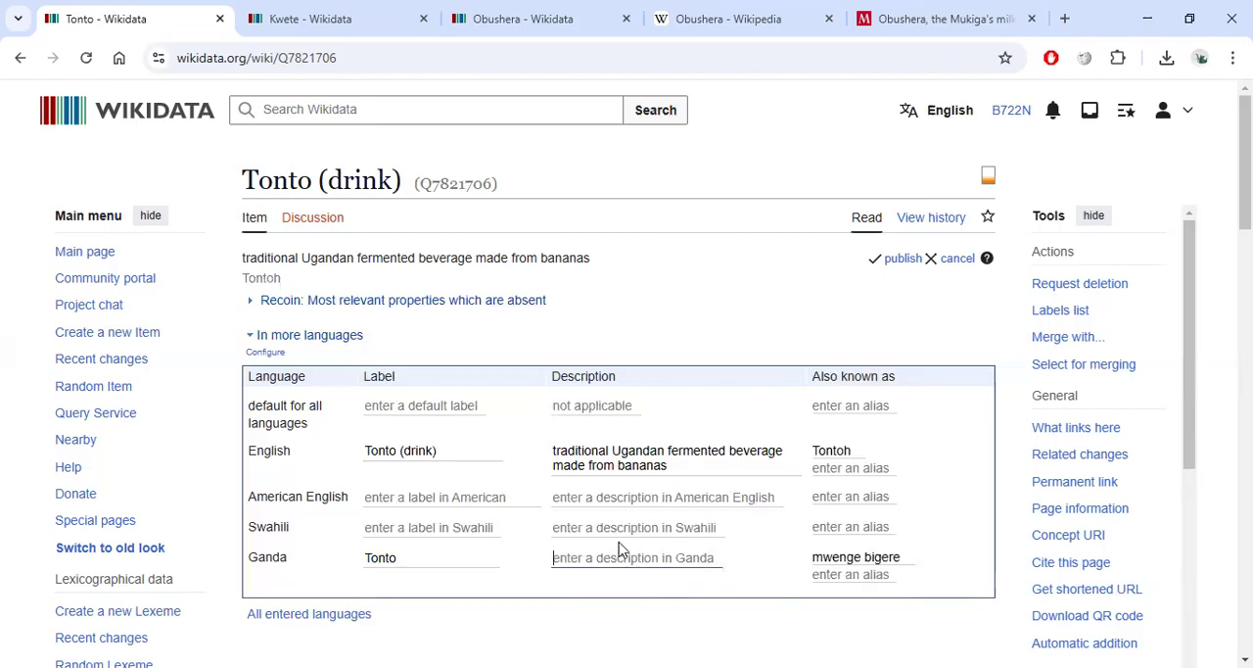
scroll(620, 492, down, 1)
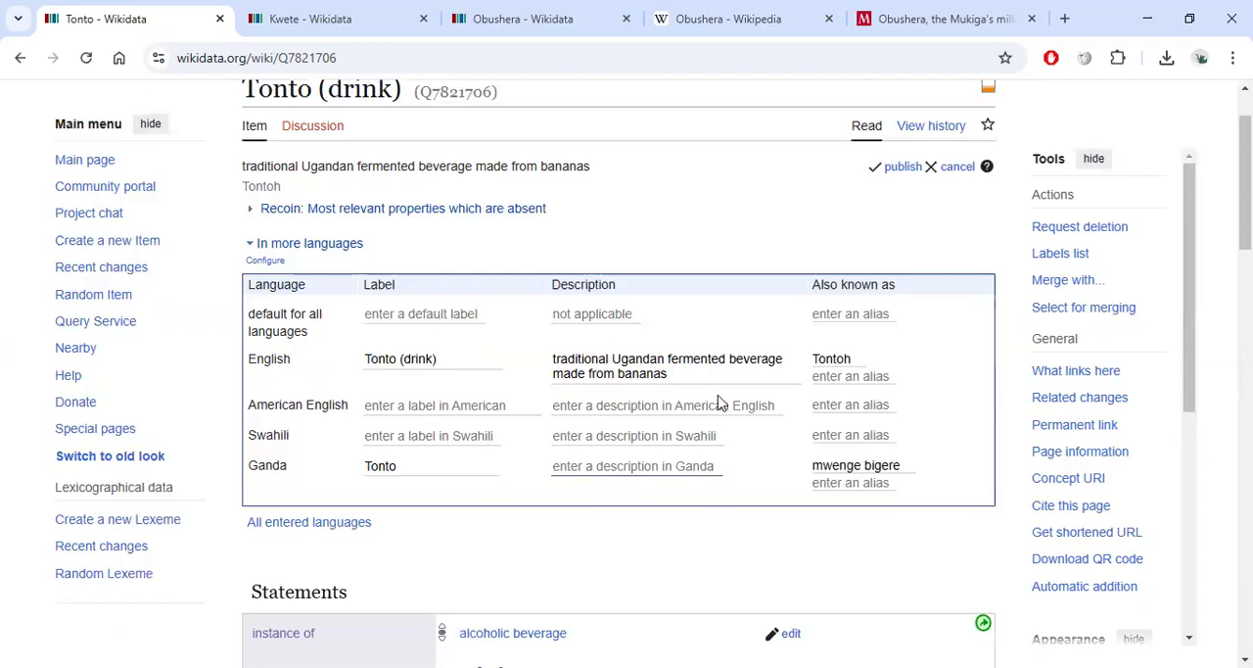
click(562, 472)
drag(450, 358, 362, 370)
key(ctrl+c)
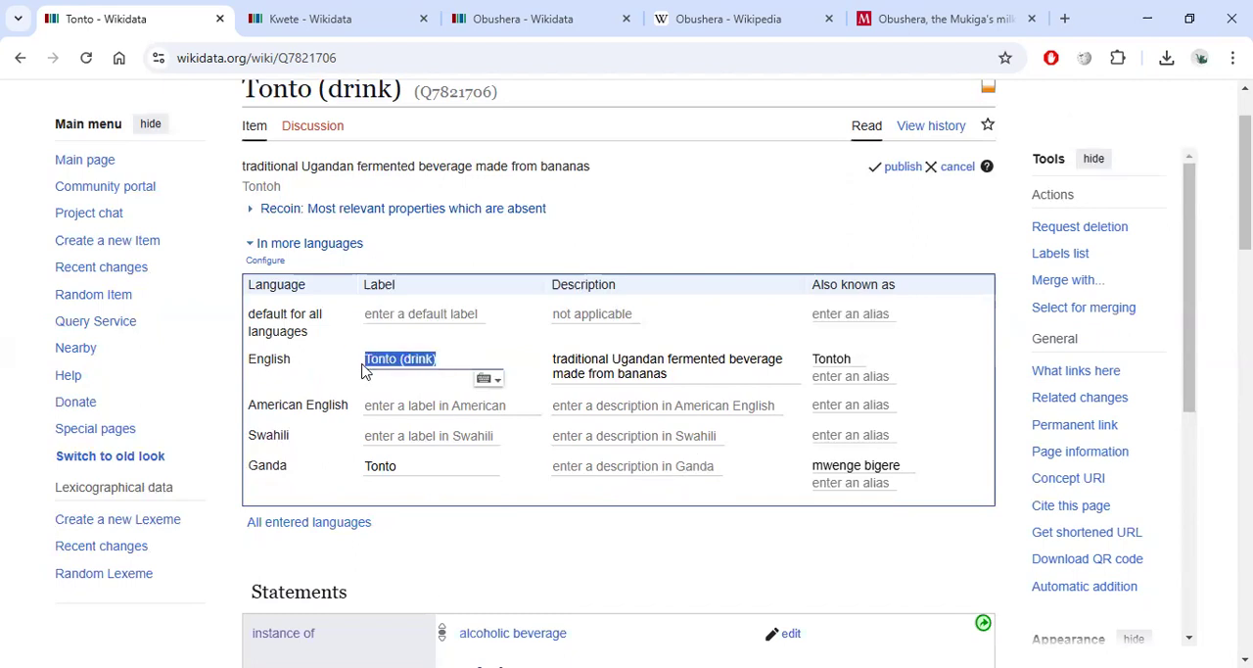
click(421, 313)
key(ctrl+v)
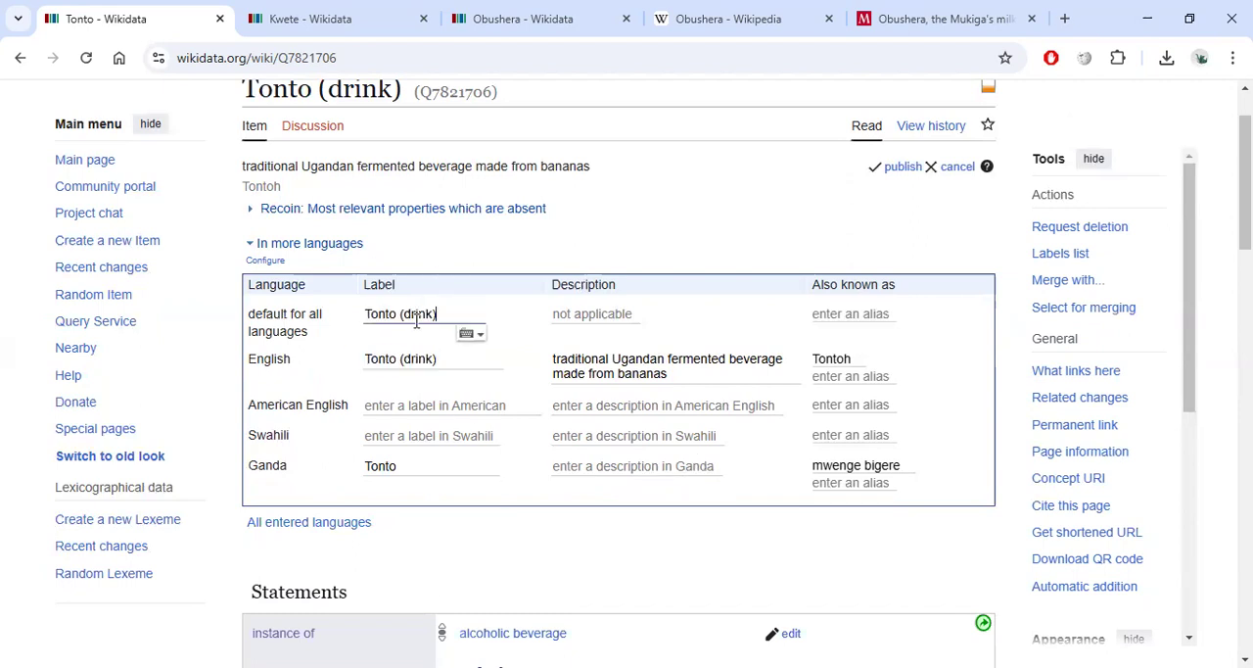
Publish the label and alias changes to the Tonto item.
click(848, 314)
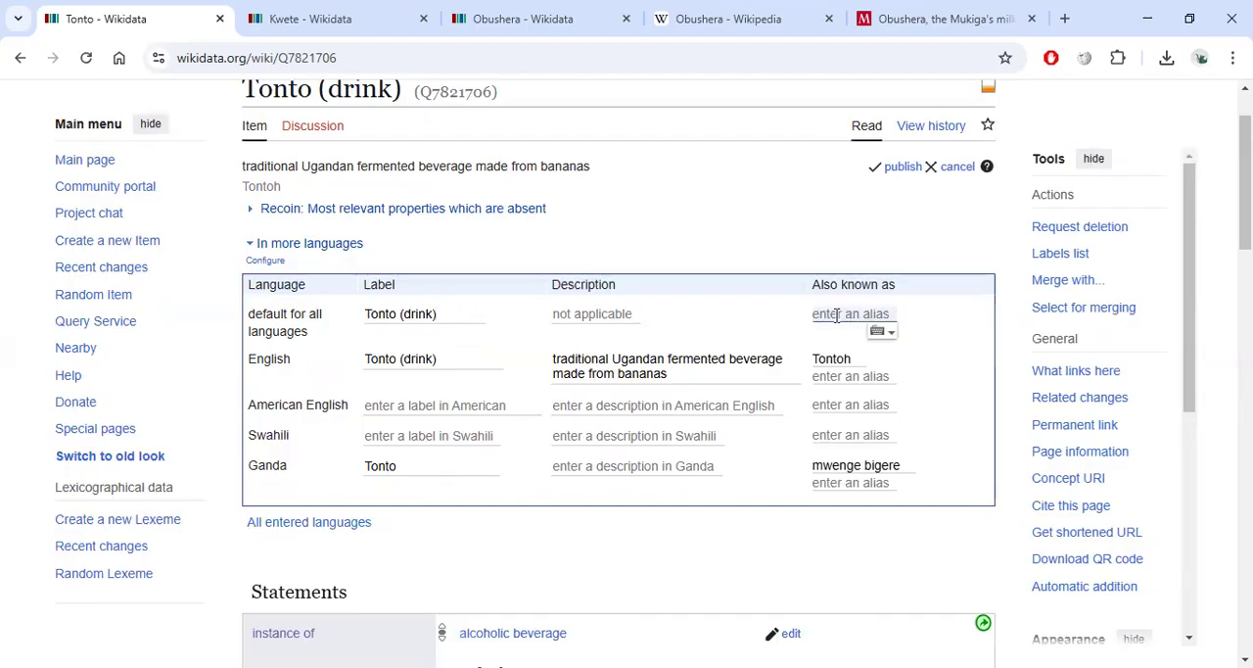
click(593, 316)
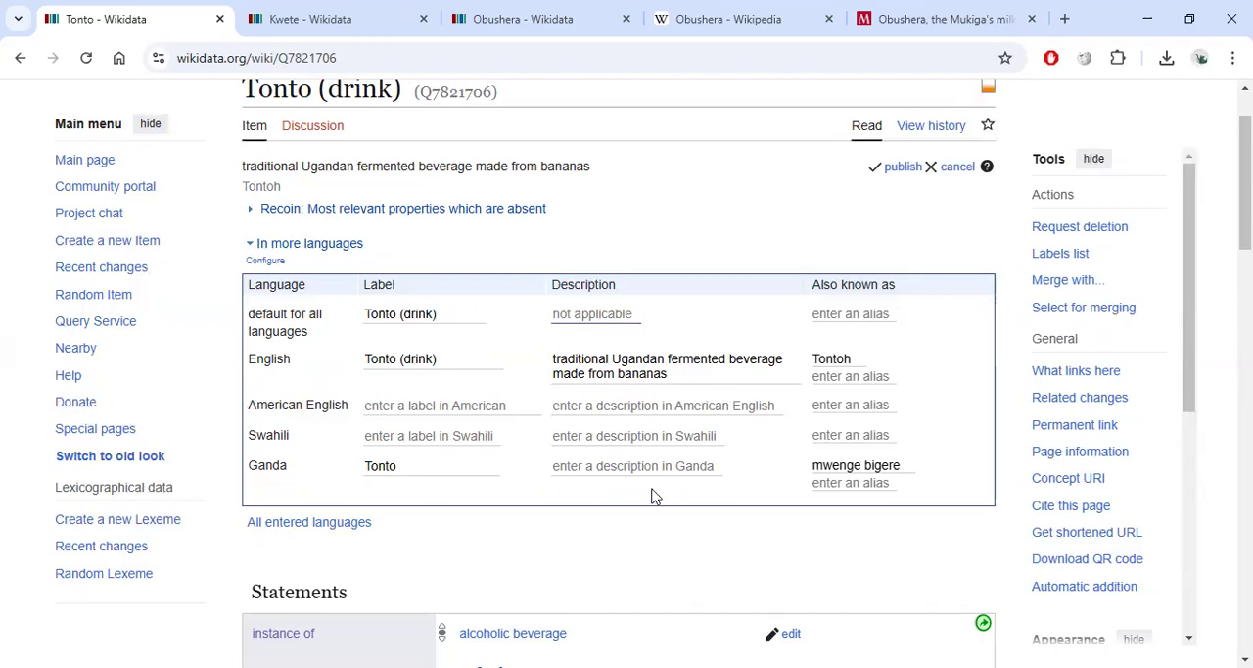
click(894, 168)
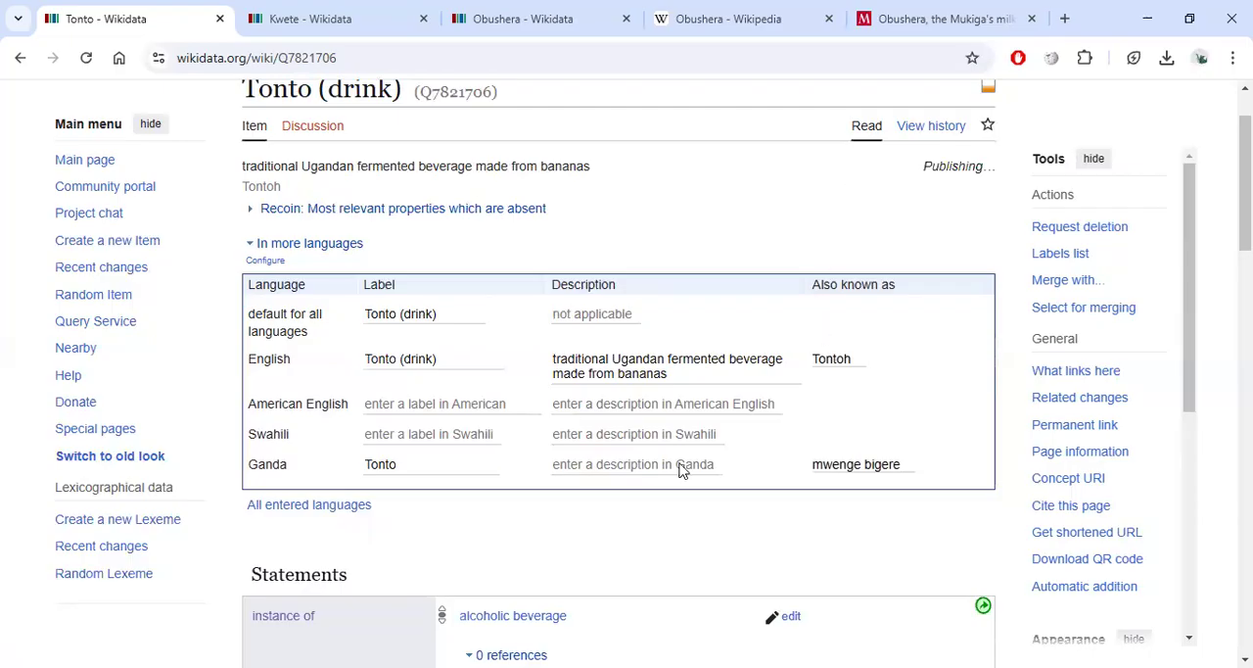
Search Wikidata for the alias mwenge bigere and open the Tonto result.
drag(842, 464, 902, 477)
key(ctrl+c)
click(827, 463)
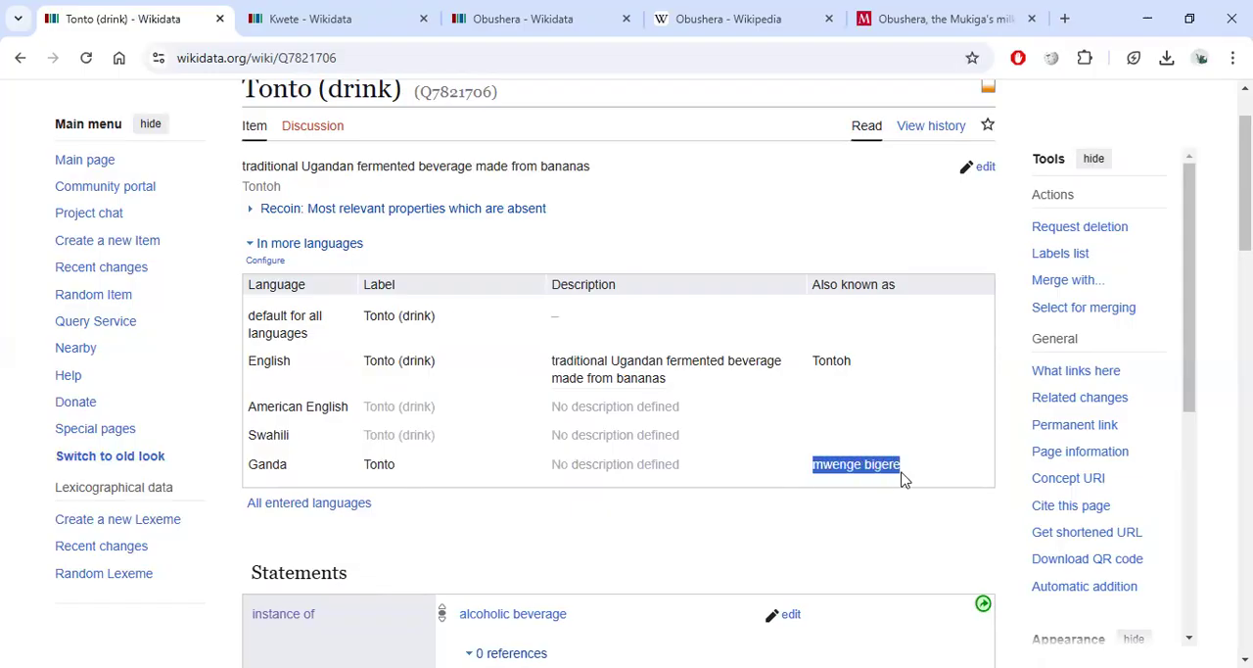
scroll(889, 480, up, 1)
click(106, 126)
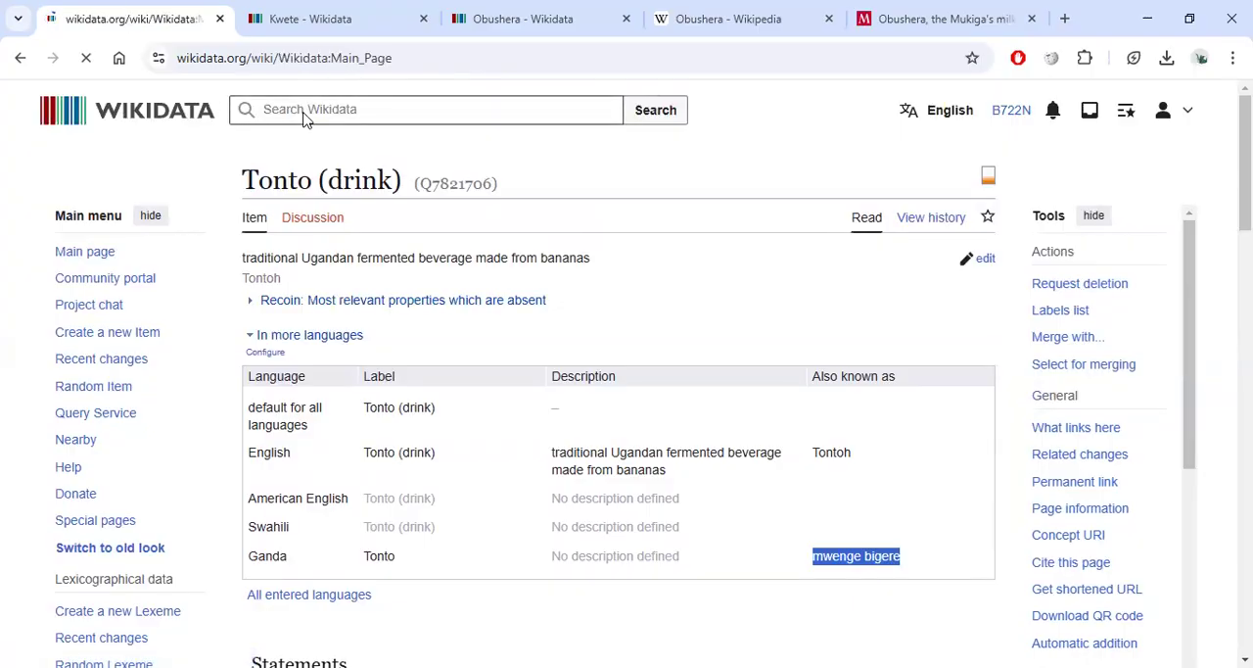
click(305, 114)
key(ctrl+v)
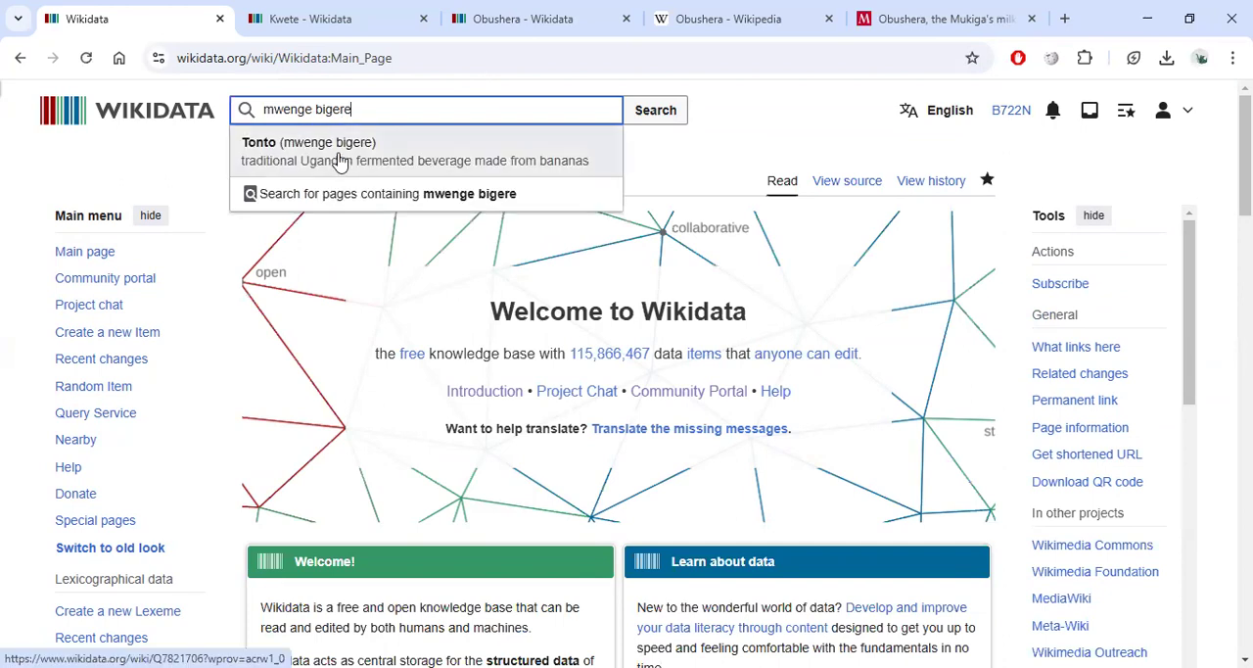
click(339, 163)
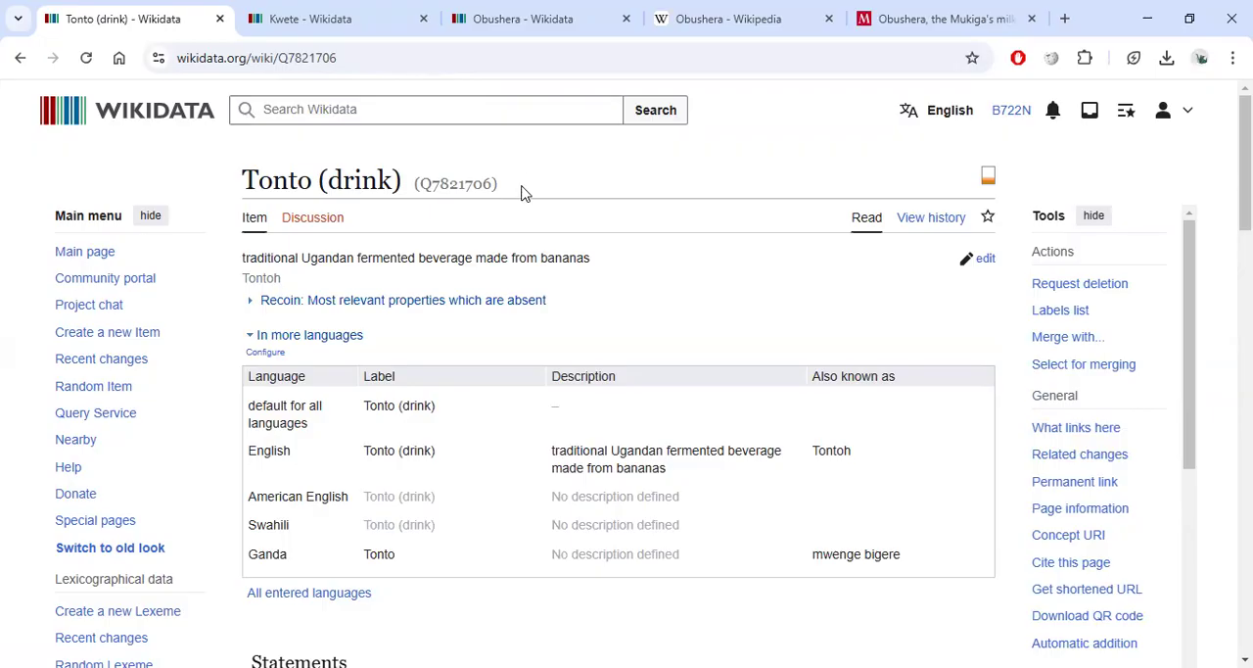
Examine the Tonto item's statements and identifiers.
scroll(544, 251, down, 4)
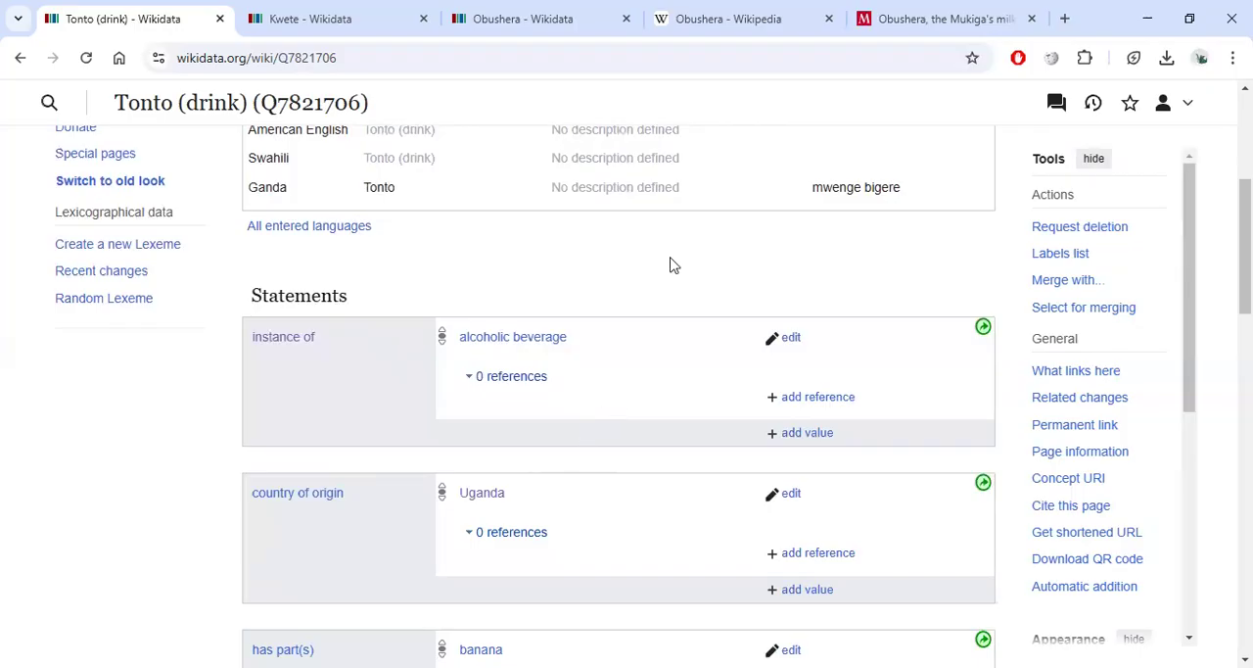
scroll(670, 265, down, 2)
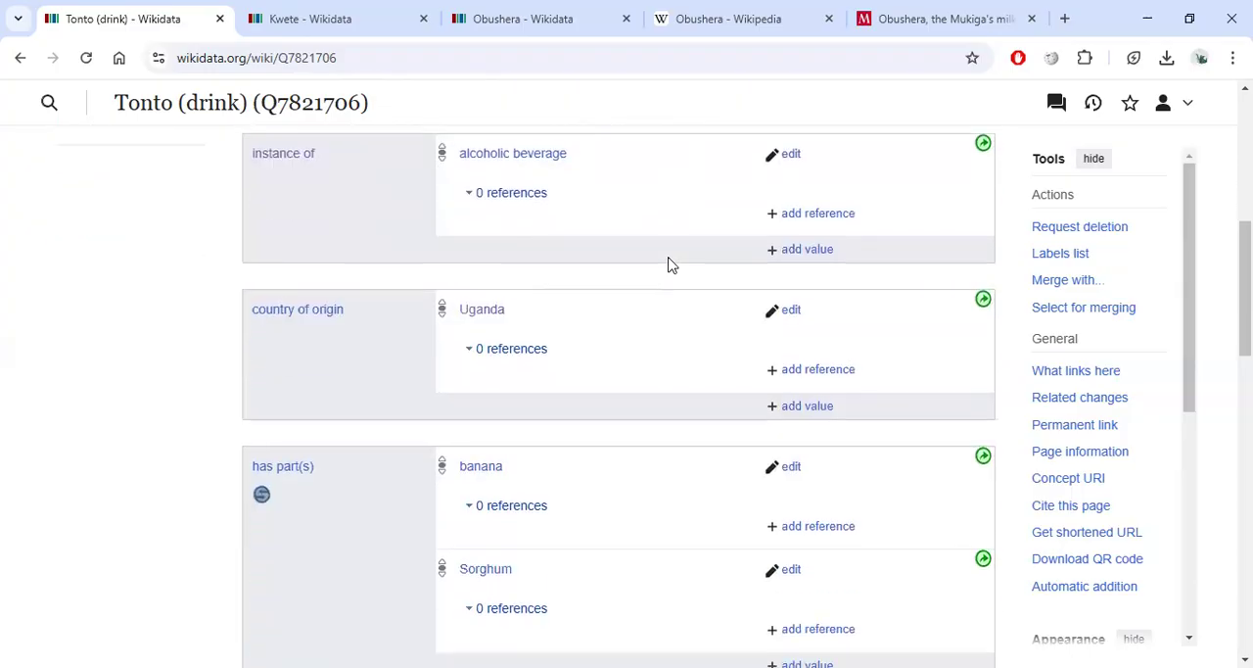
scroll(468, 339, down, 2)
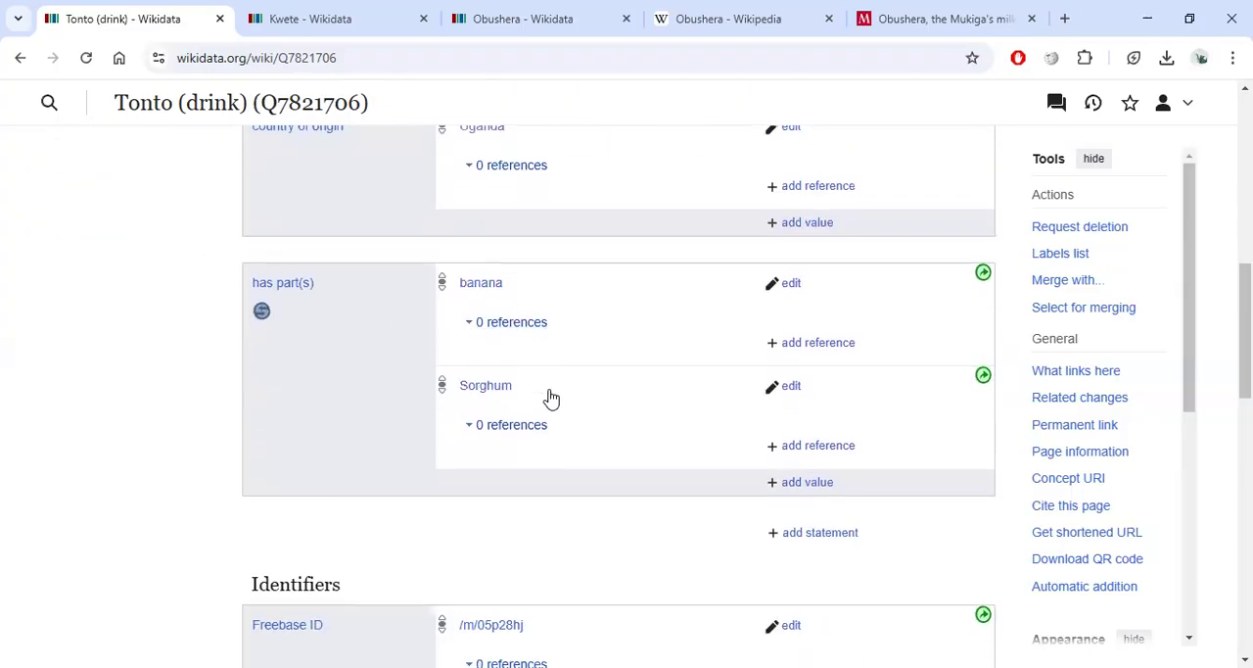
scroll(548, 426, down, 3)
scroll(550, 419, up, 7)
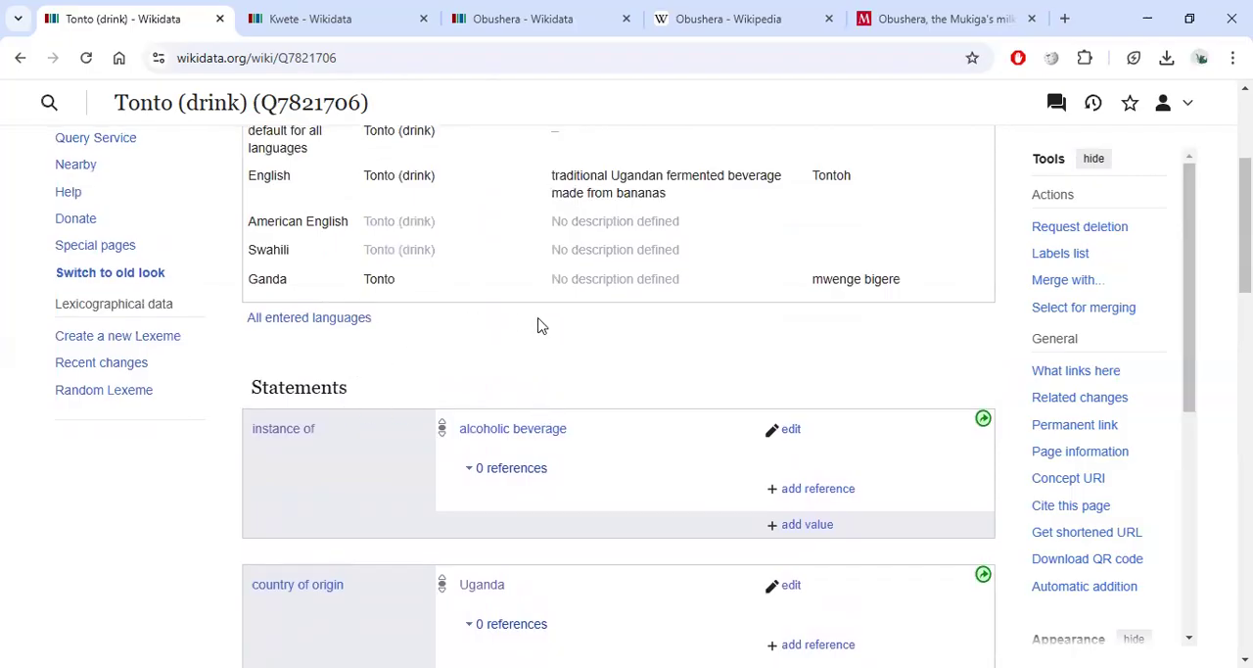
Add an instance of statement with the value non-alcoholic beverage to the Obushera item.
click(554, 23)
scroll(529, 348, up, 1)
scroll(512, 367, up, 3)
scroll(511, 367, down, 4)
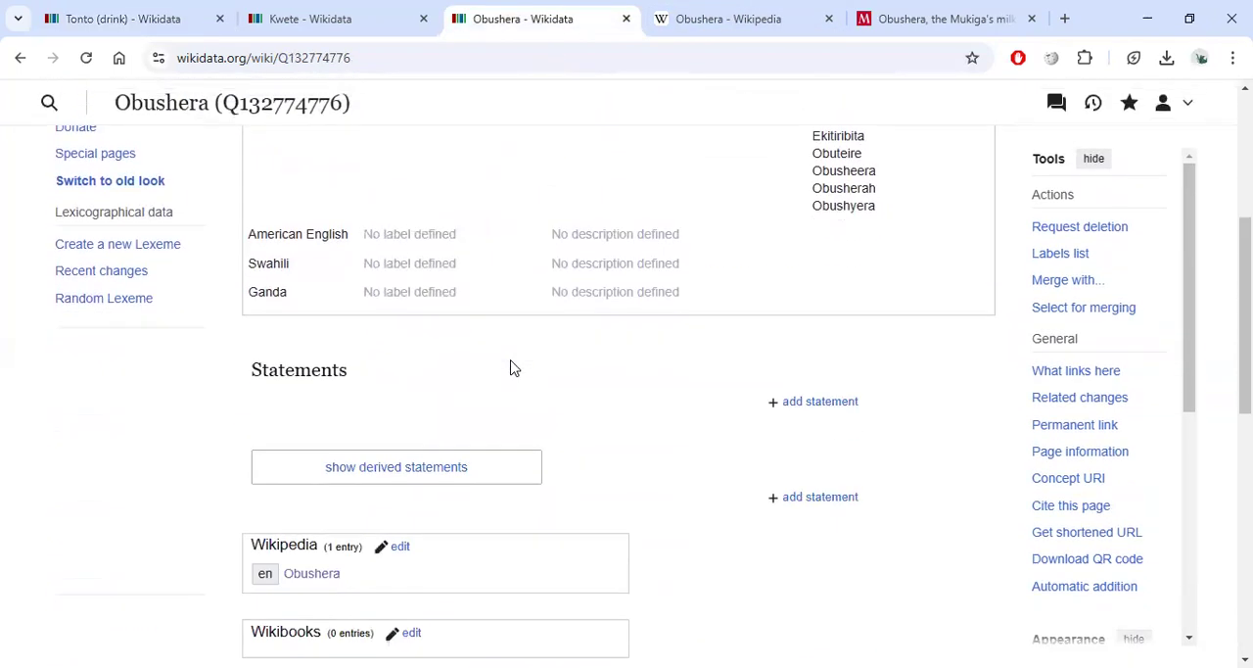
click(805, 416)
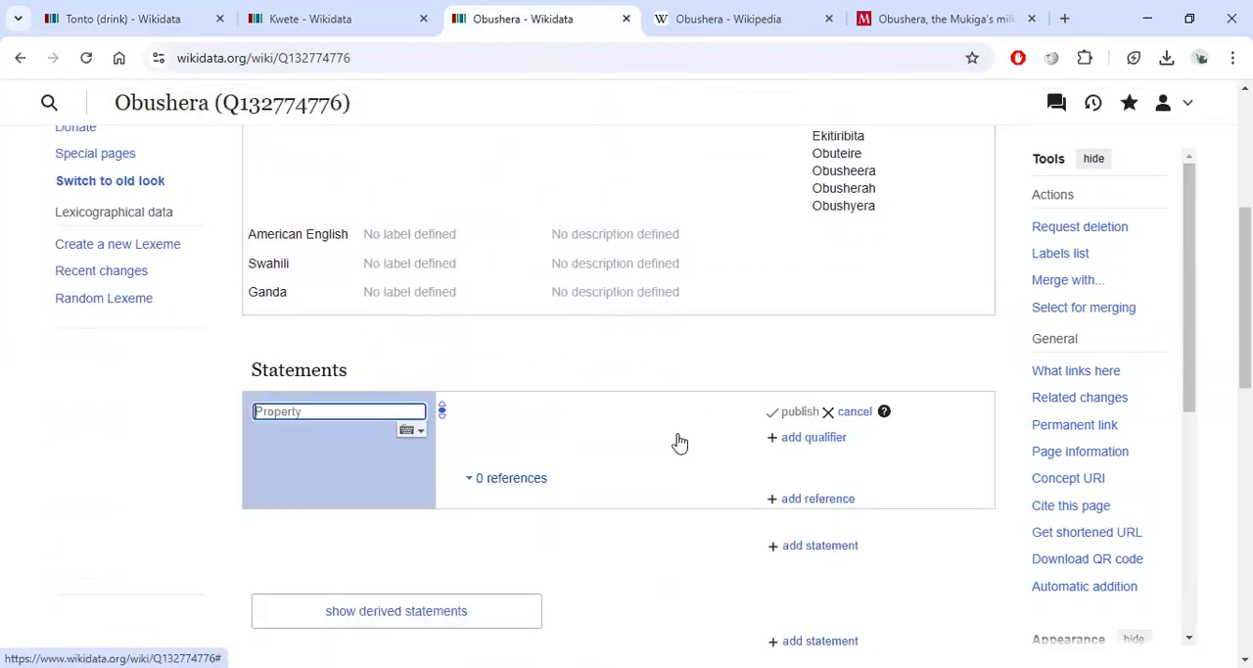
click(344, 446)
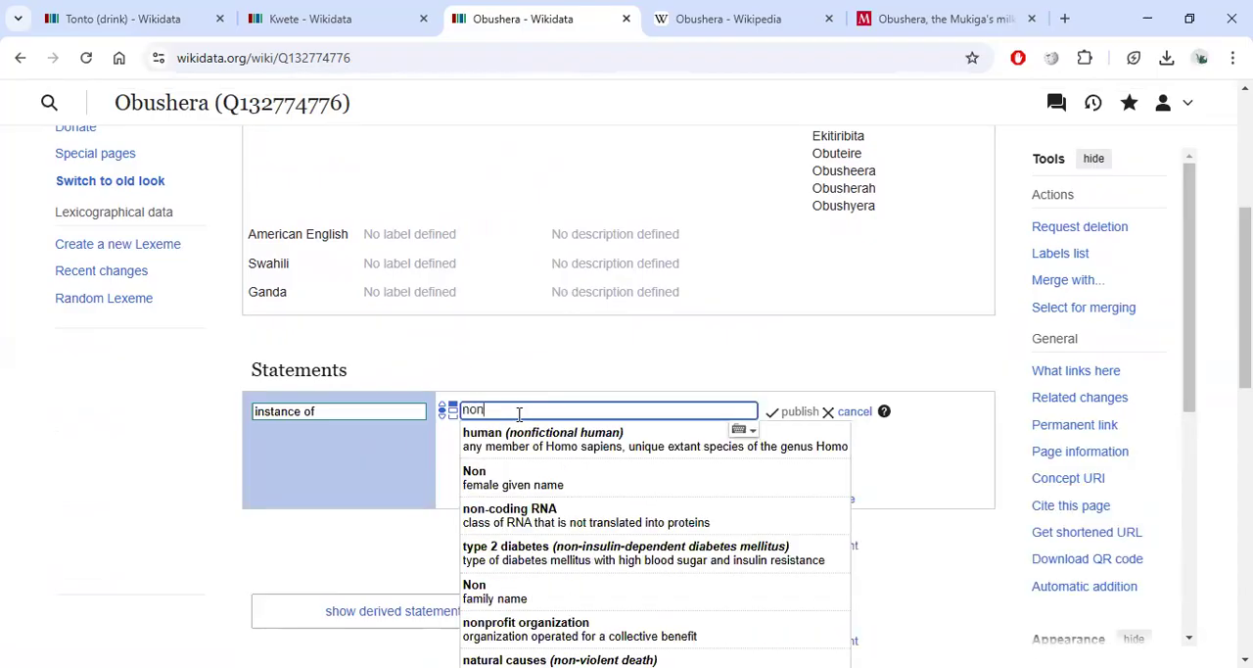
text(non-alc)
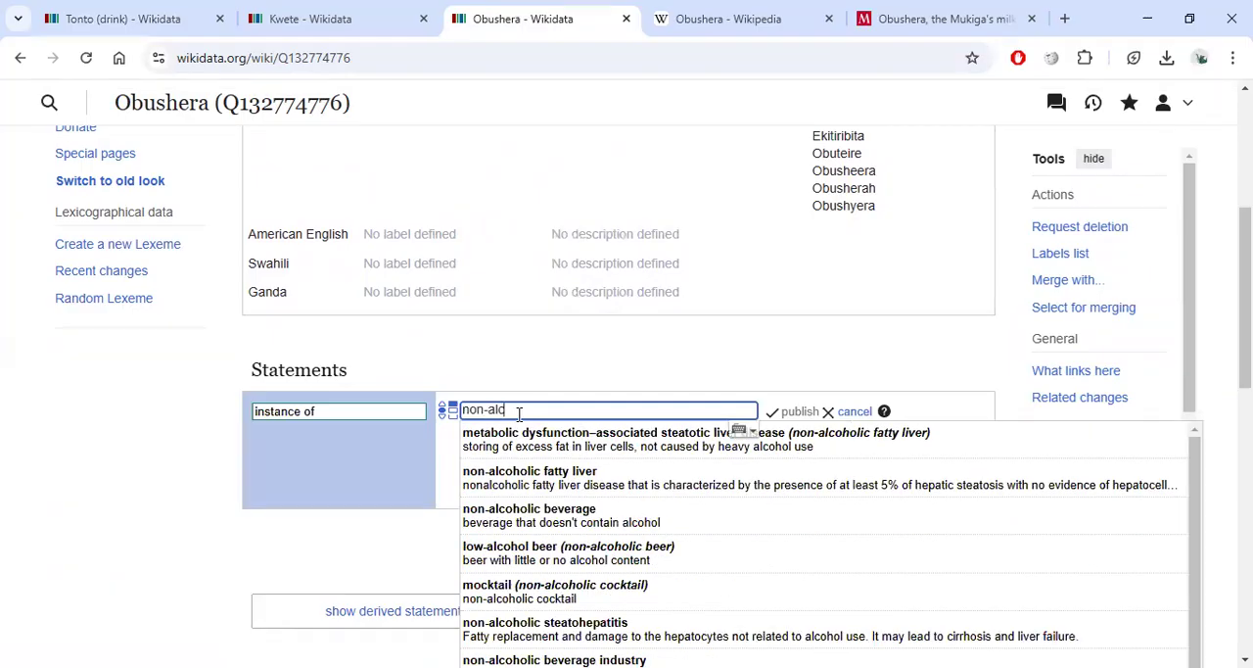
click(585, 519)
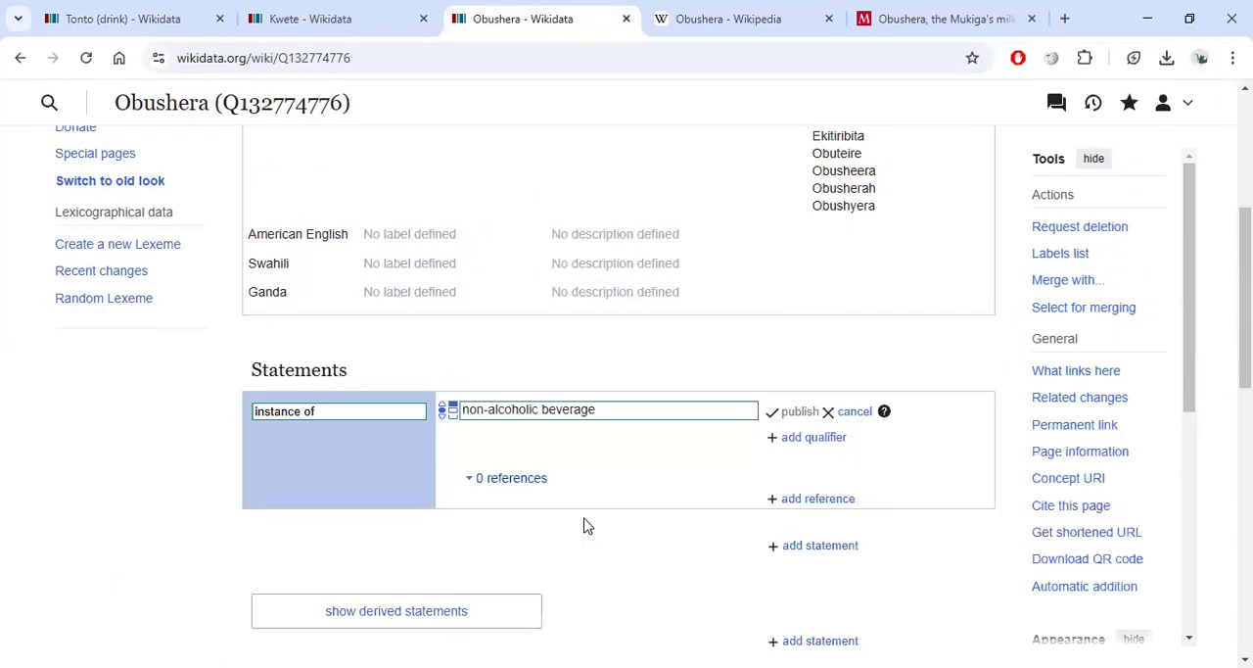
click(795, 412)
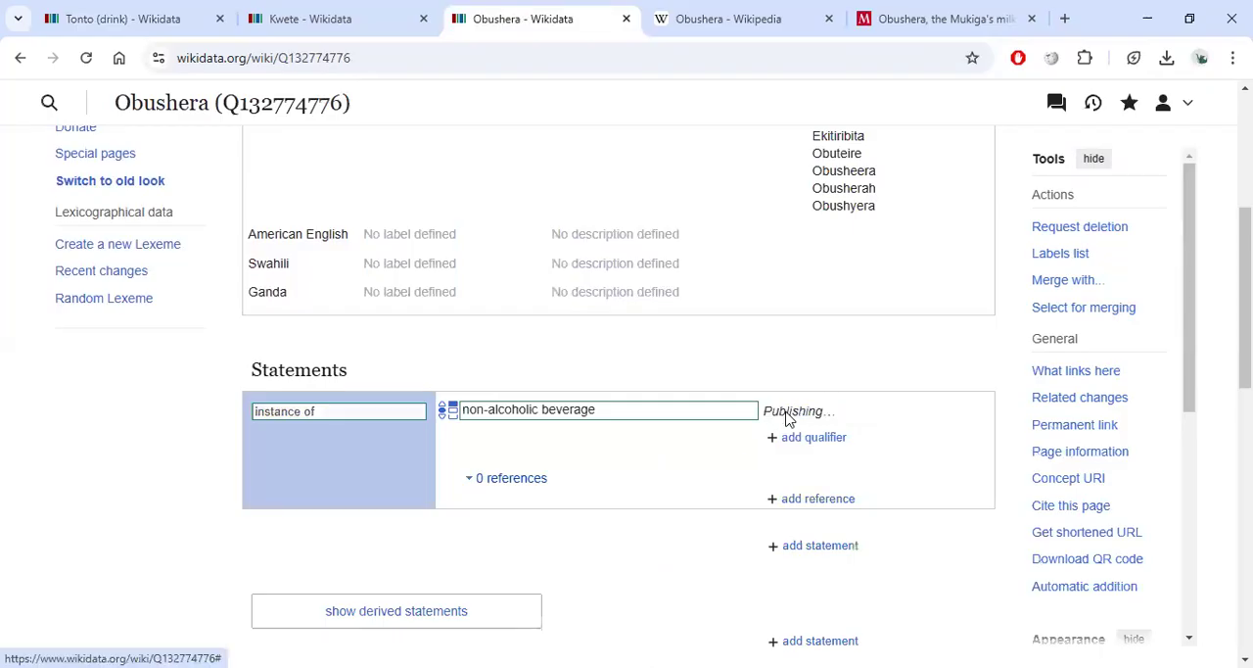
Start a country of origin statement on the Obushera item and enter Uganda as its value.
scroll(685, 455, down, 1)
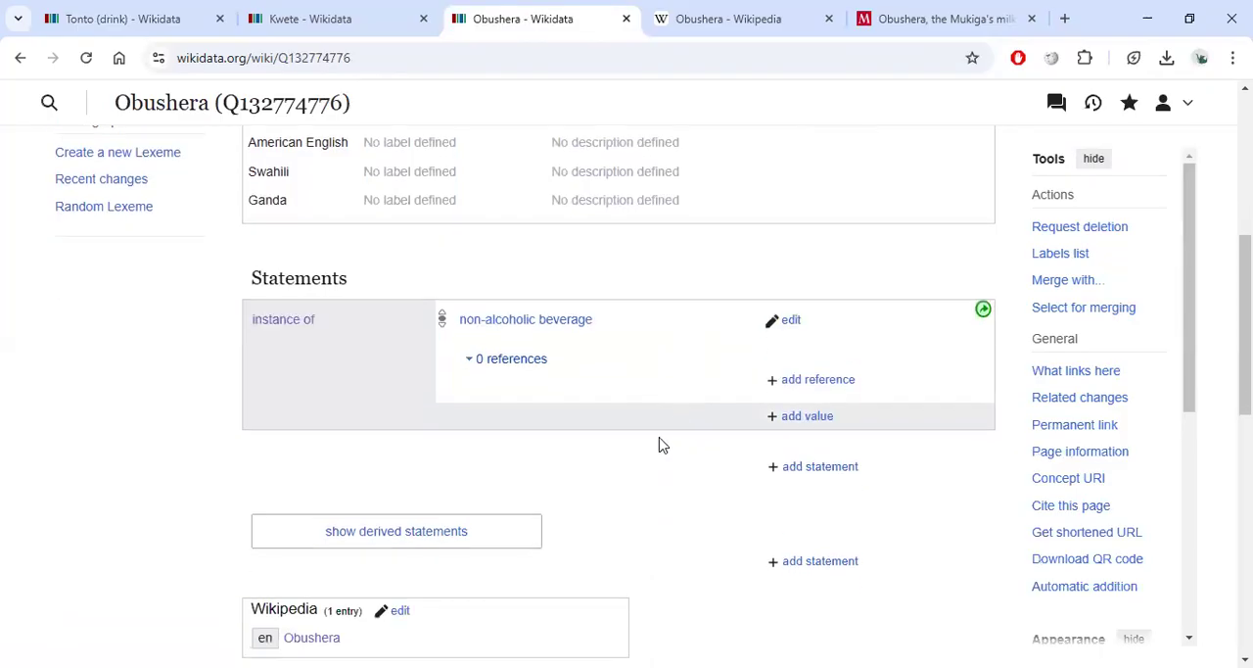
click(820, 467)
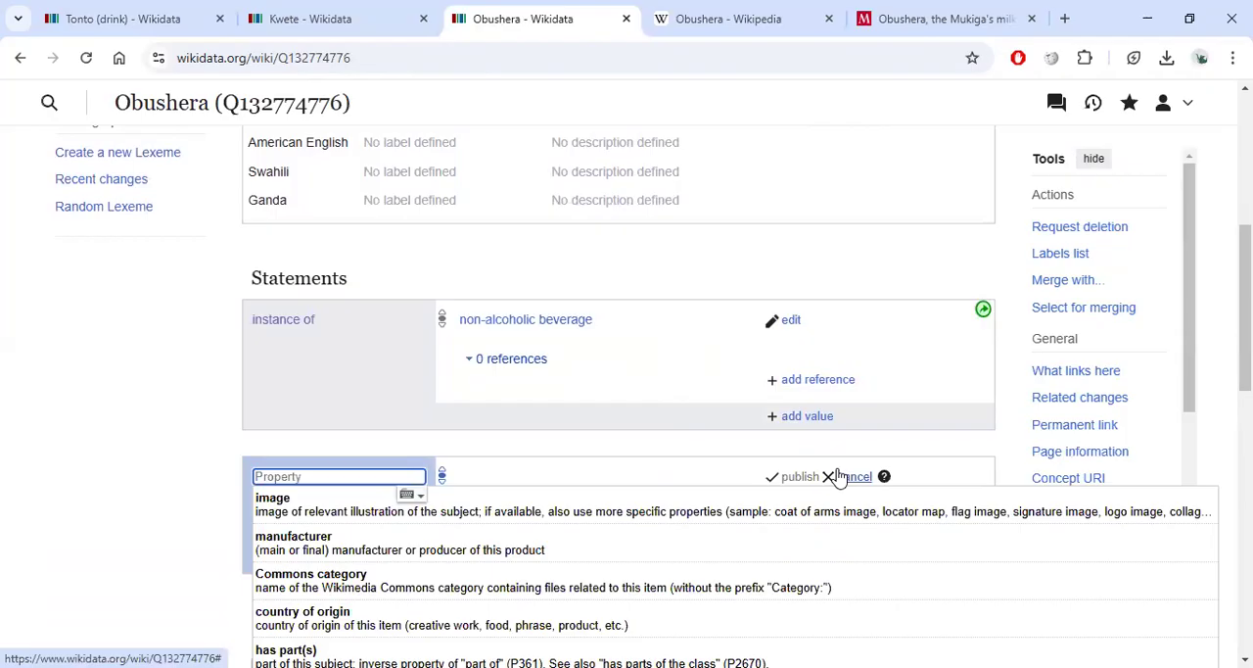
click(500, 631)
scroll(377, 509, down, 1)
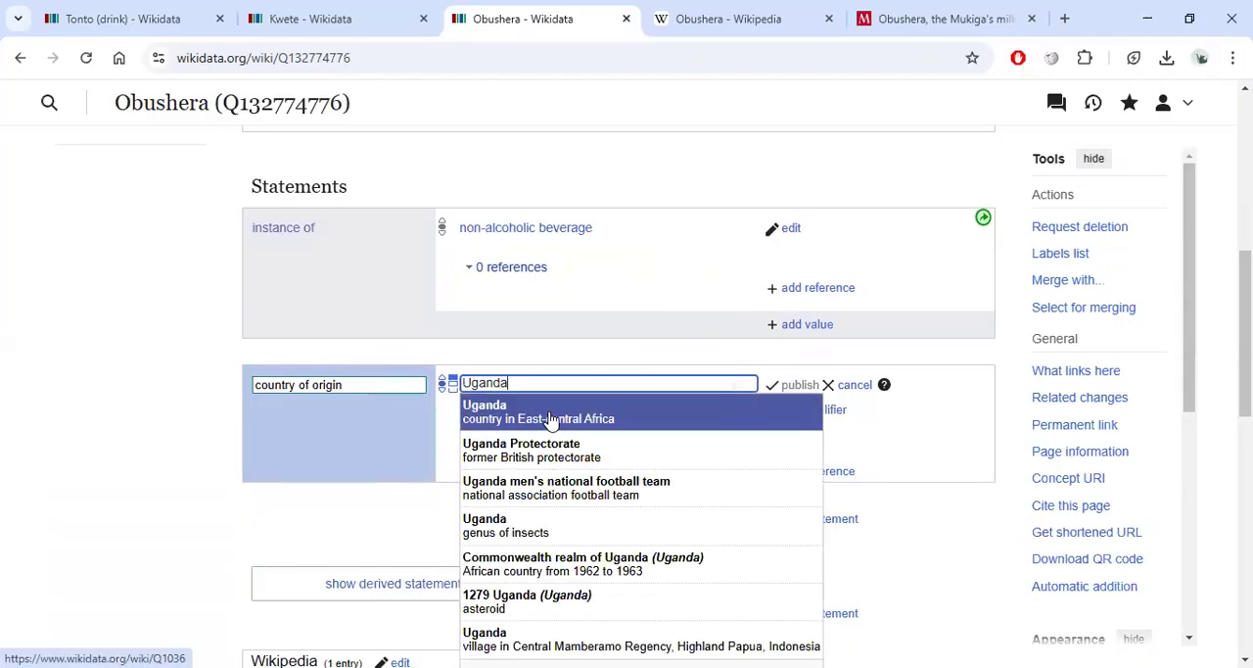
text(Ugandah)
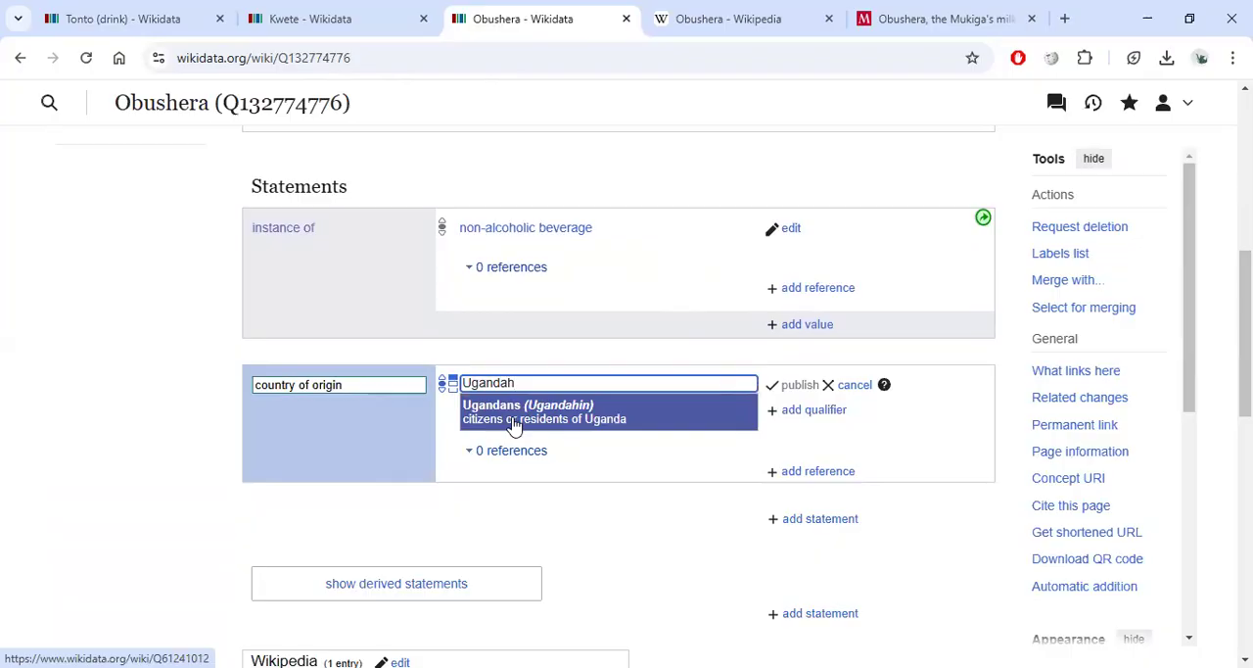
key(BackSpace)
Open the Uganda item from the suggestion list in a new tab.
right_click(509, 424)
click(534, 434)
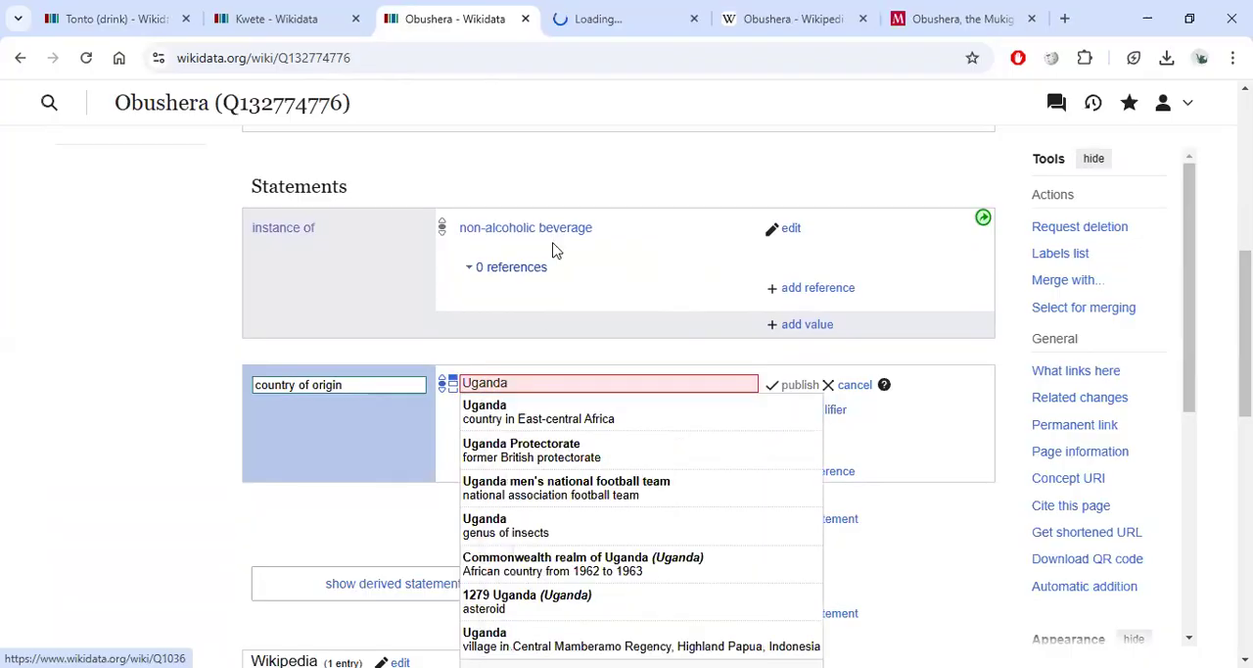
click(636, 18)
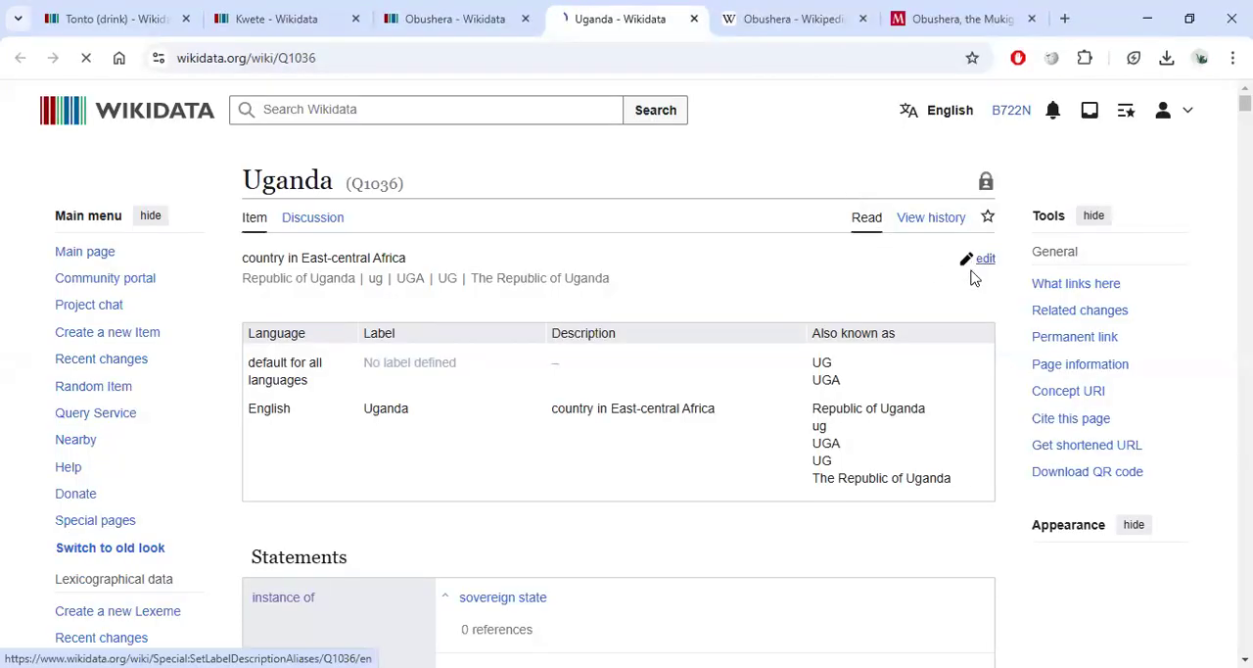
Add Ugandah as an English alias of the Uganda item and publish the change.
click(972, 278)
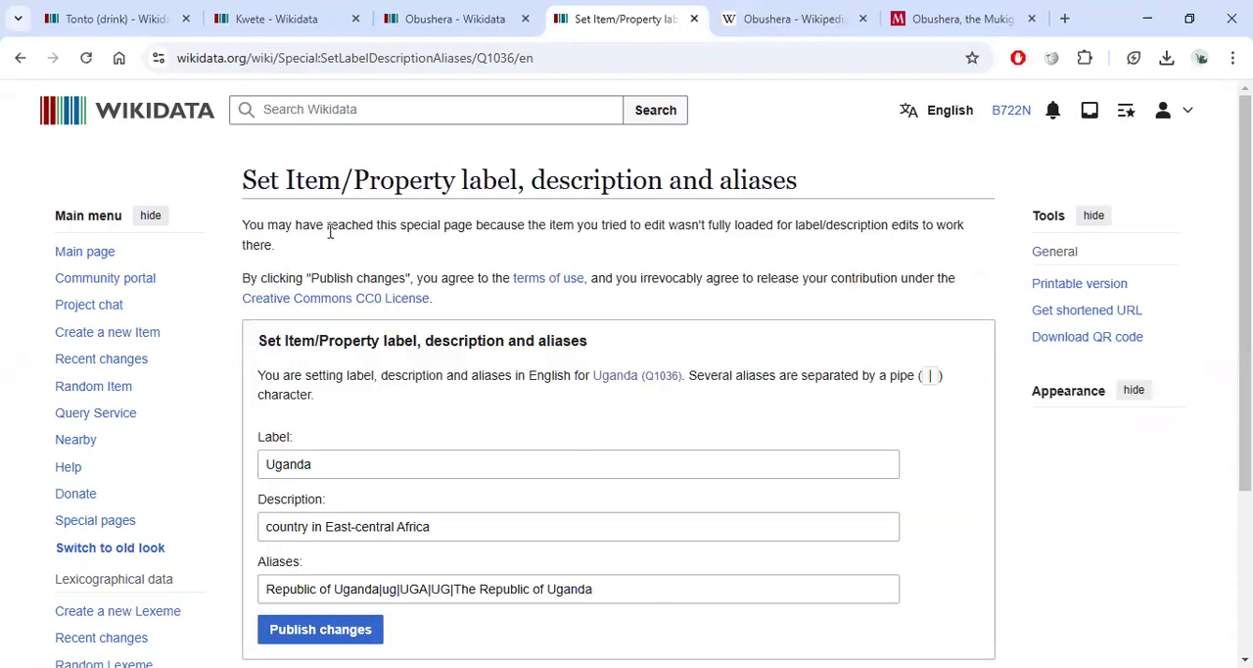
scroll(425, 372, down, 3)
click(610, 349)
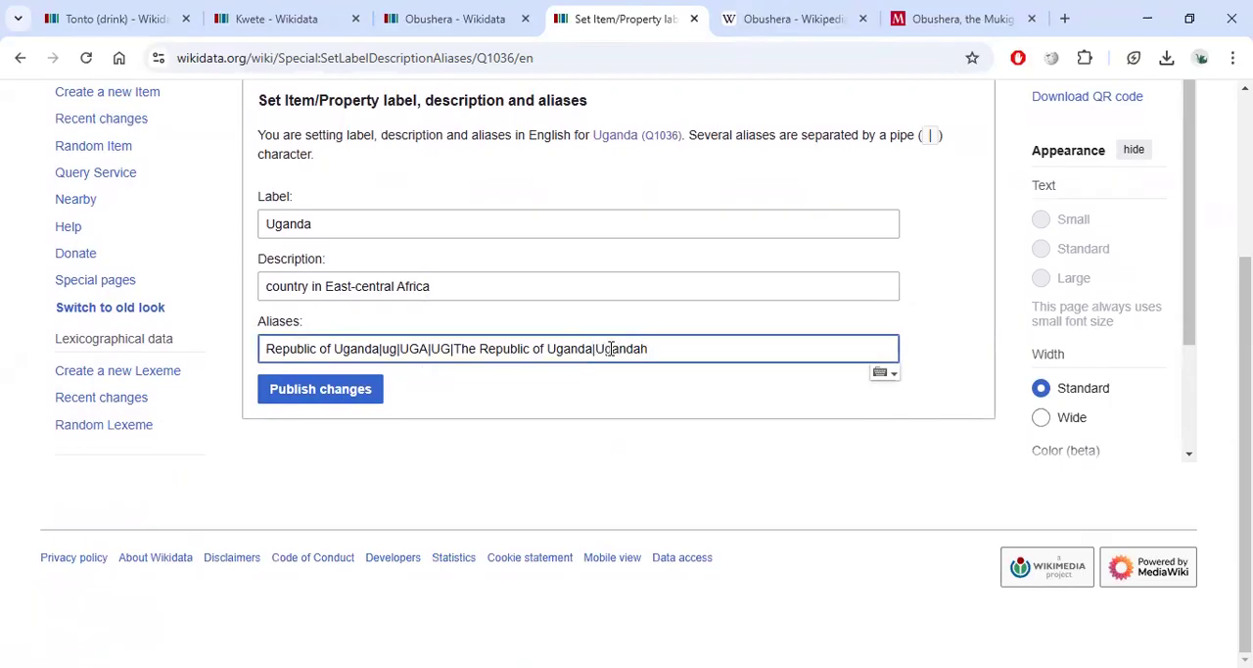
click(328, 396)
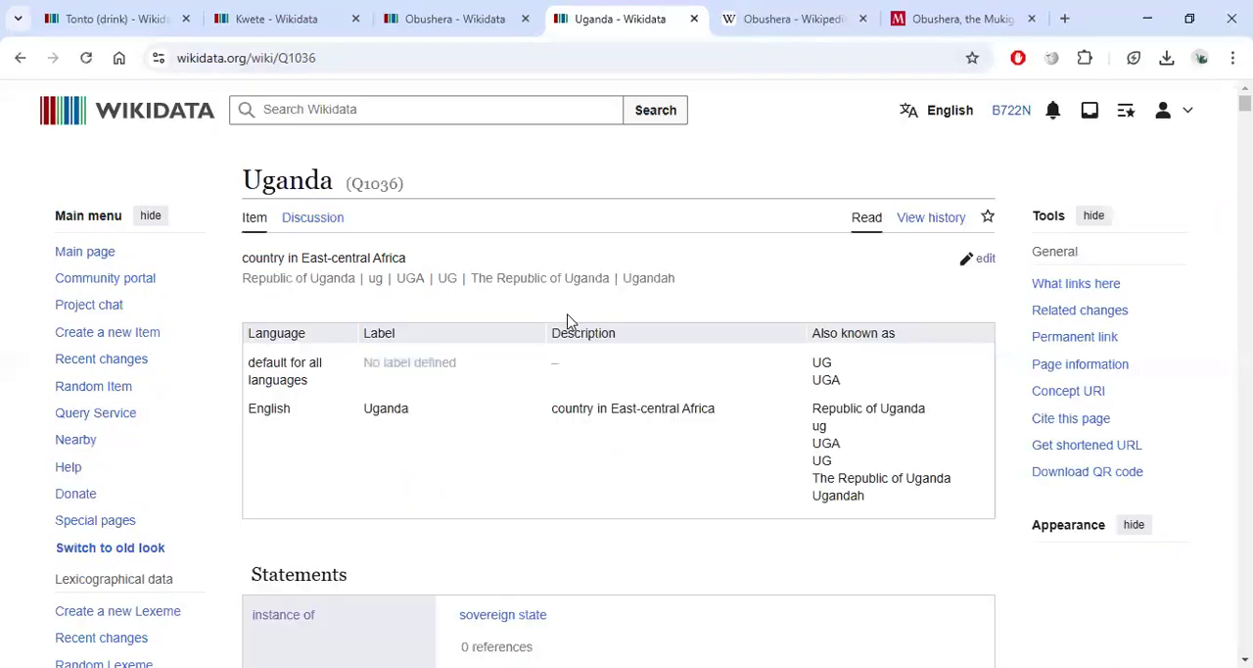
Return to the Obushera item and publish the country of origin statement with the value Uganda.
click(122, 19)
click(304, 16)
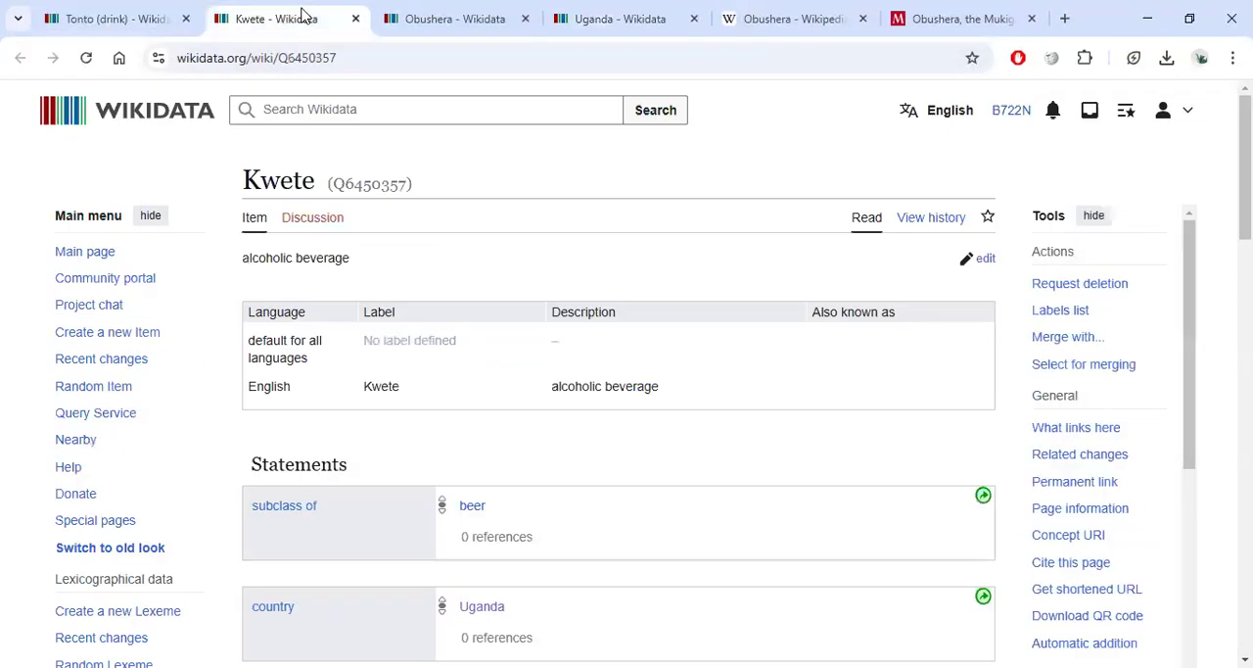
click(441, 19)
click(529, 419)
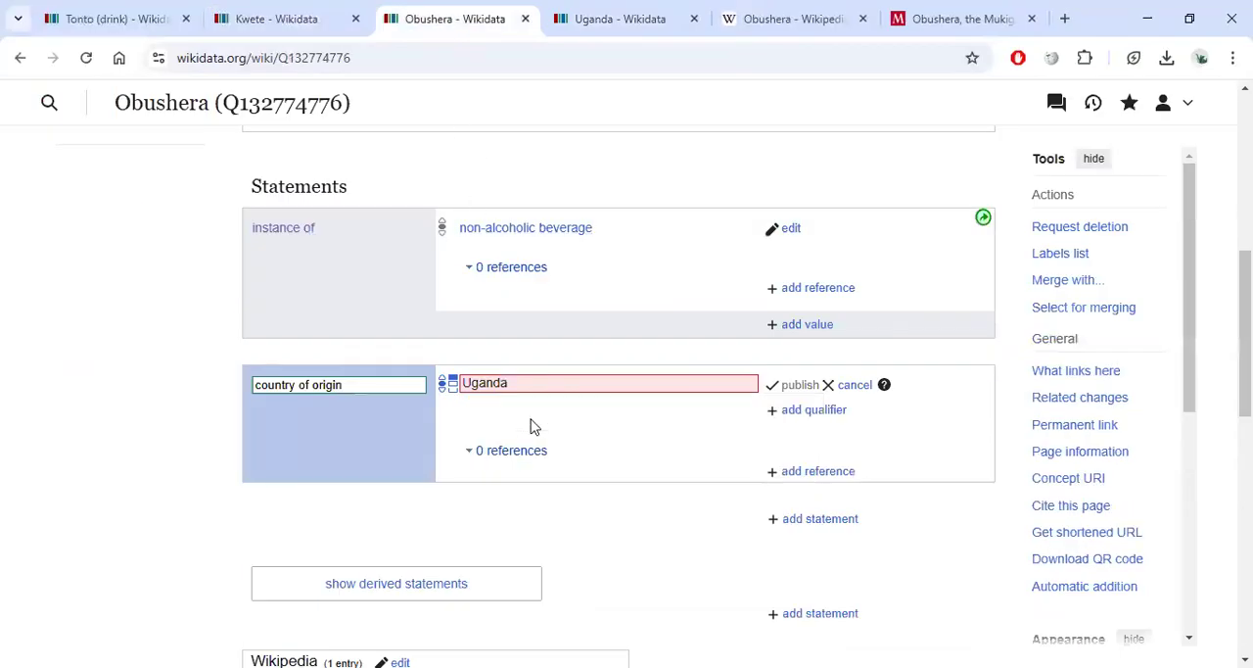
click(790, 388)
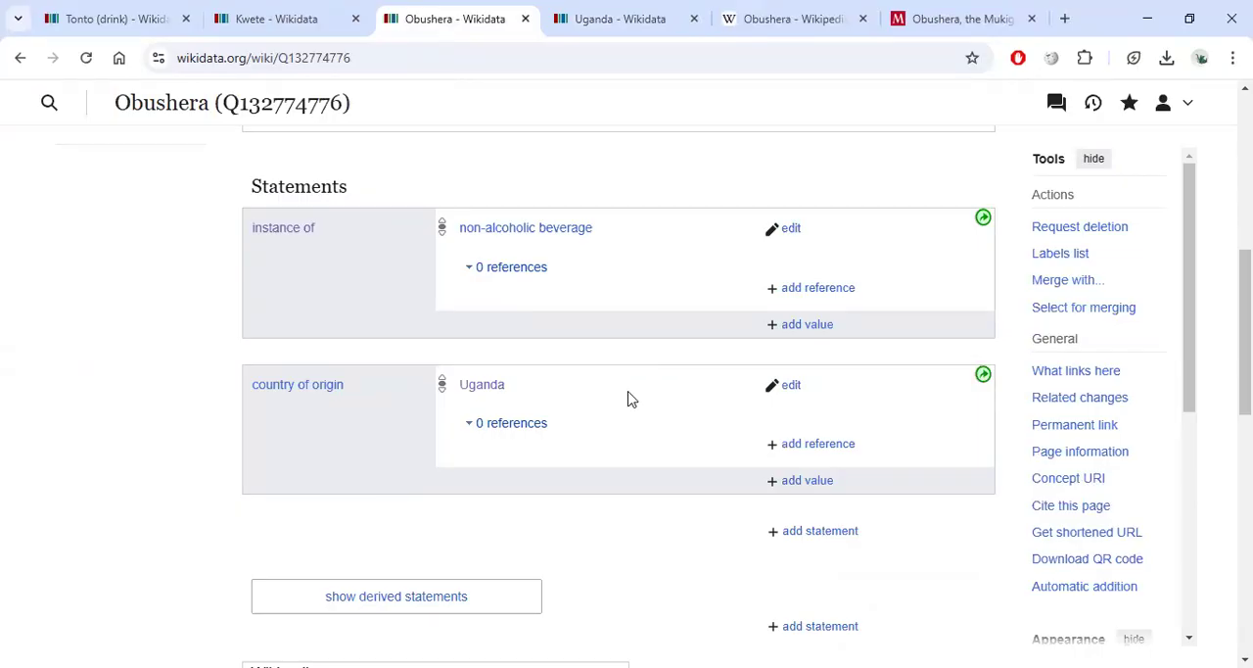
Read the Monitor article "Obushera, the Mukiga's milk" for source information.
click(964, 17)
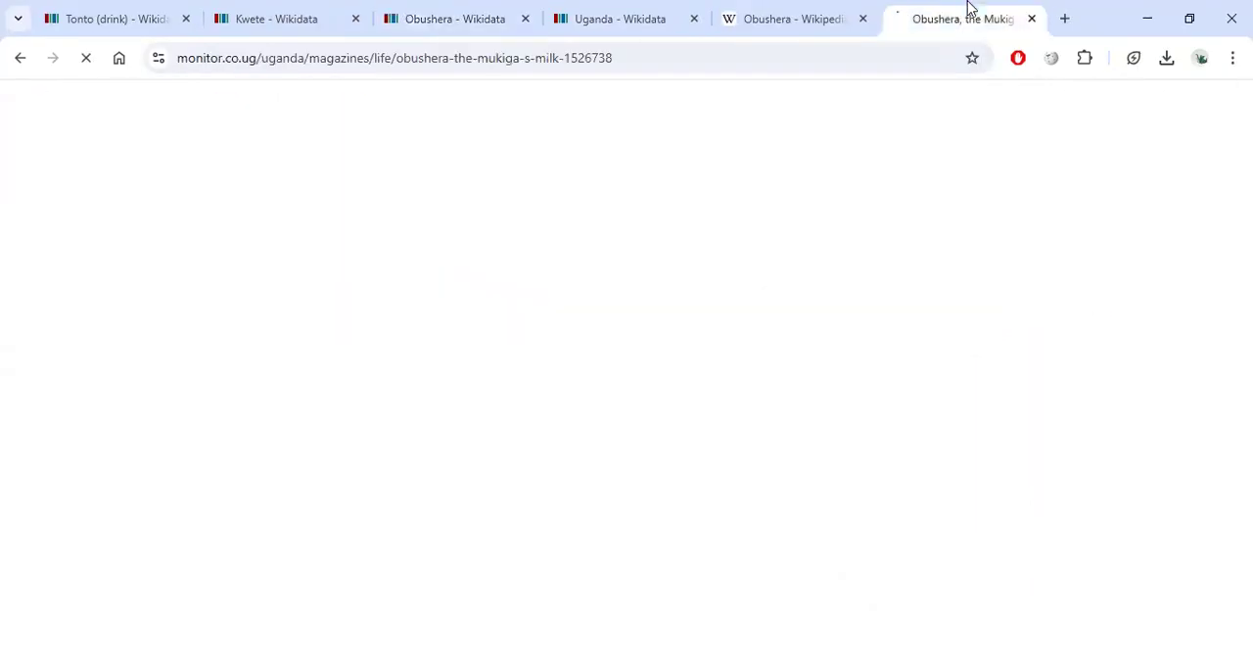
scroll(587, 364, down, 5)
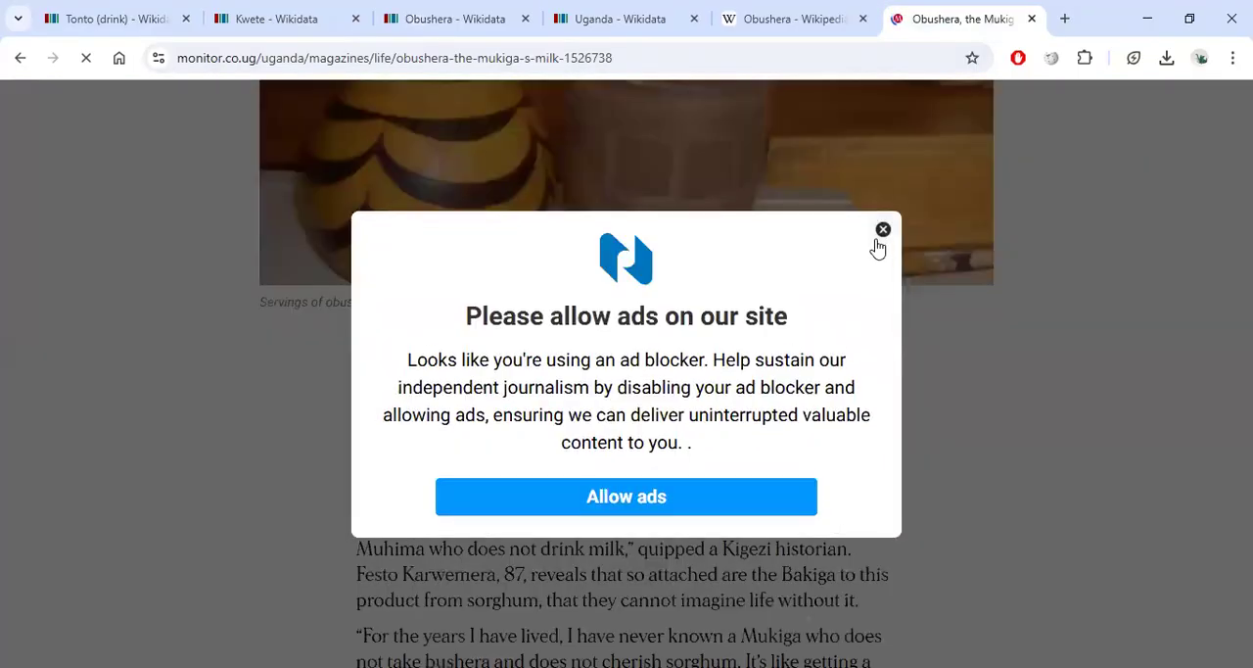
click(881, 232)
scroll(589, 446, down, 5)
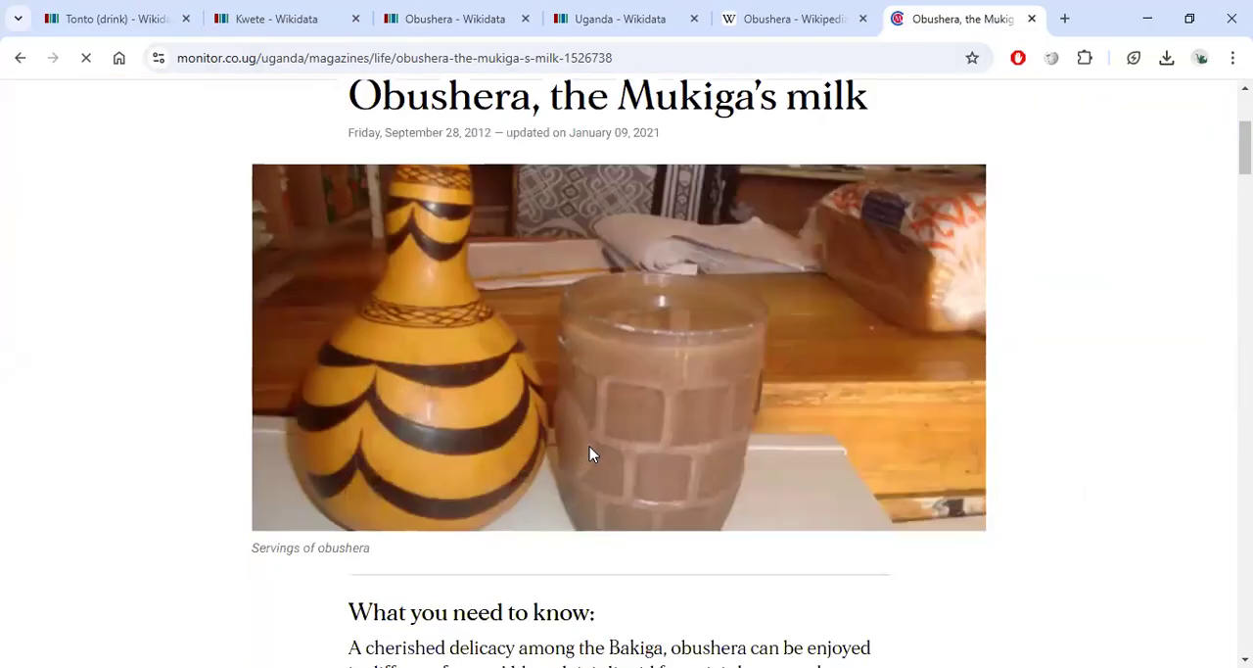
scroll(494, 413, down, 2)
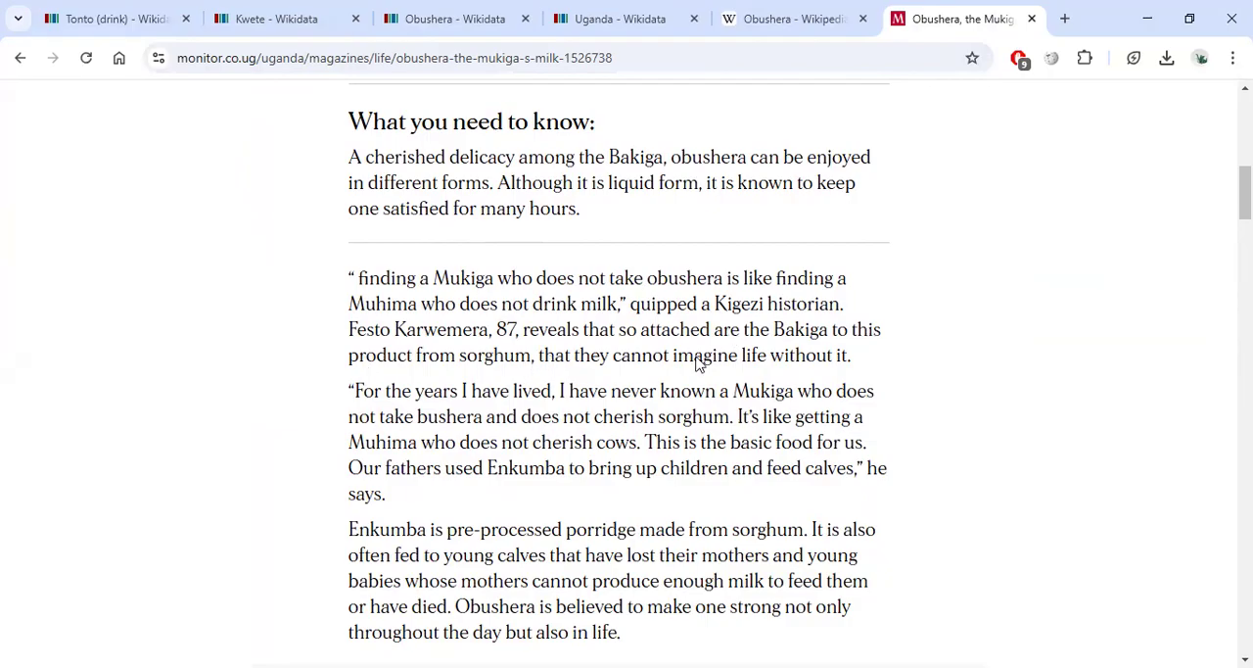
scroll(573, 407, down, 2)
scroll(563, 393, down, 1)
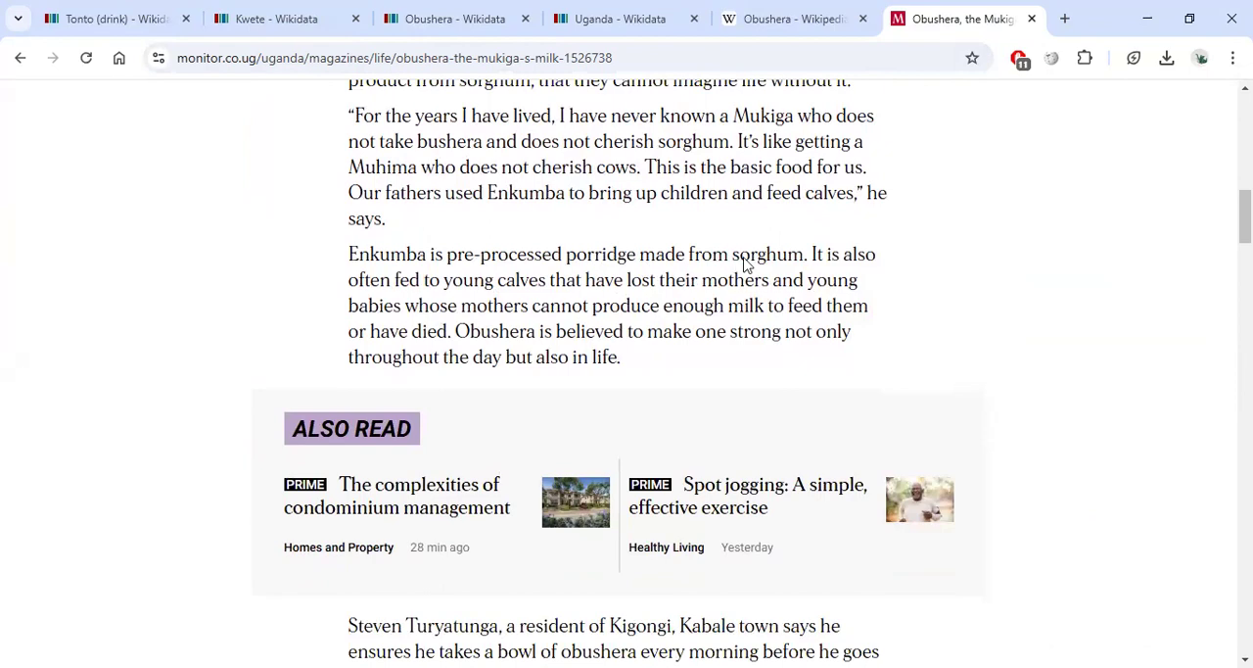
scroll(793, 294, down, 5)
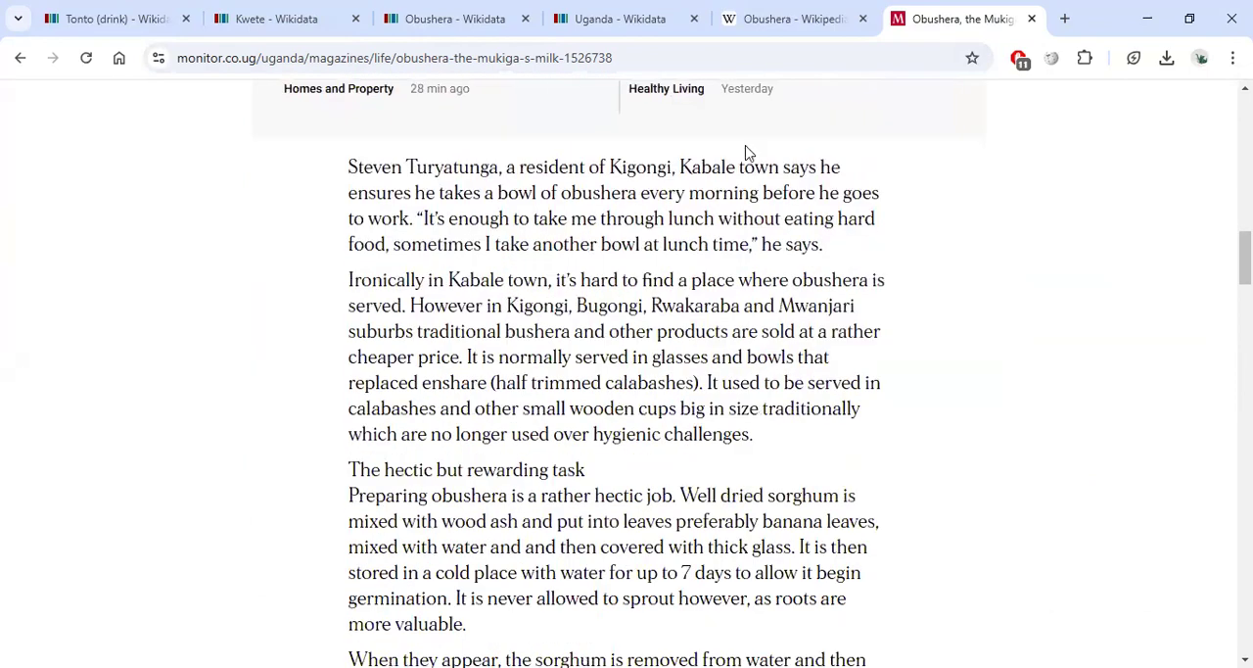
scroll(694, 338, down, 2)
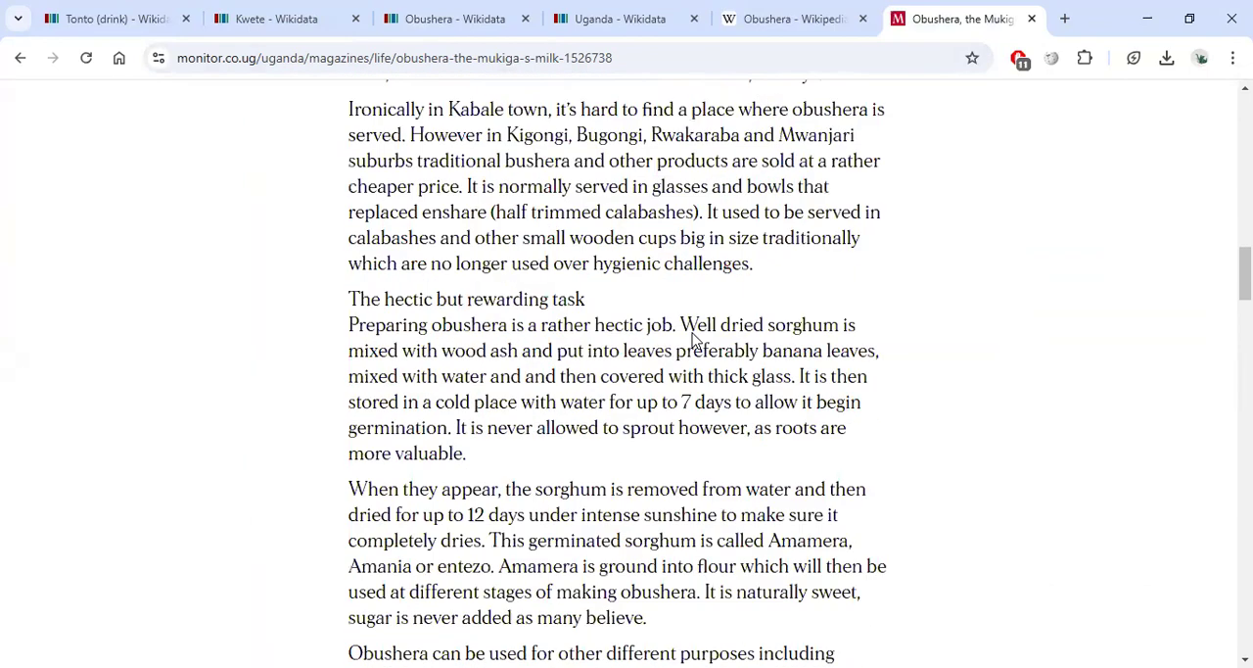
scroll(693, 338, down, 6)
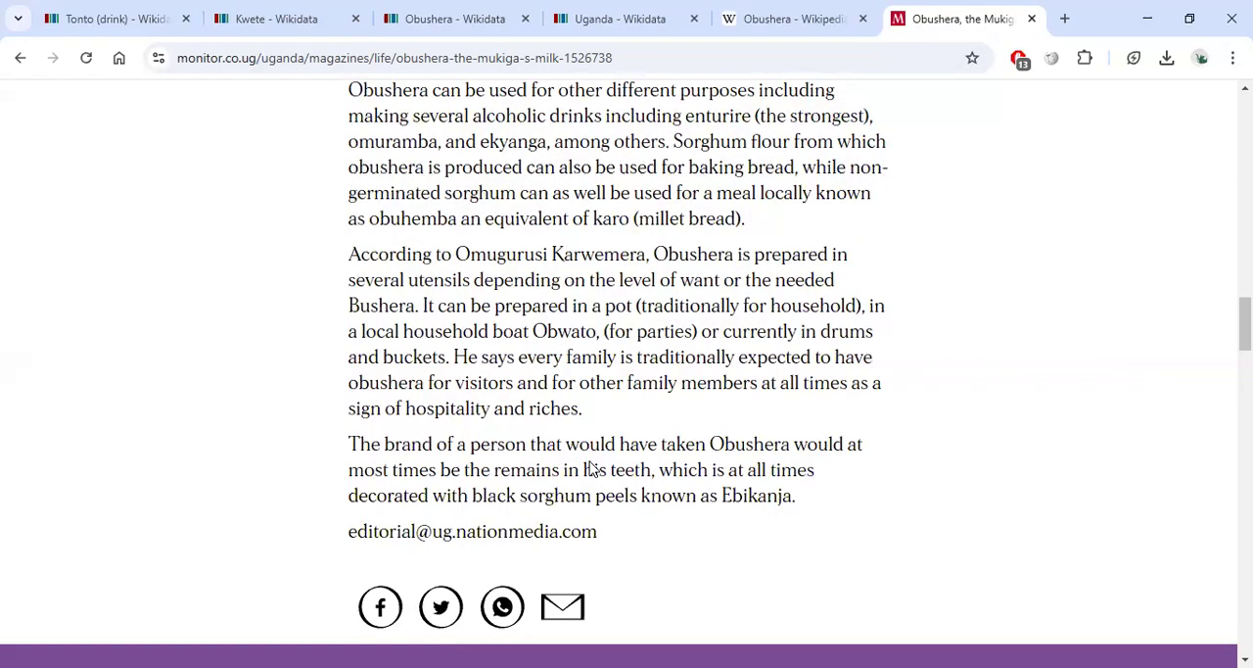
scroll(590, 466, up, 15)
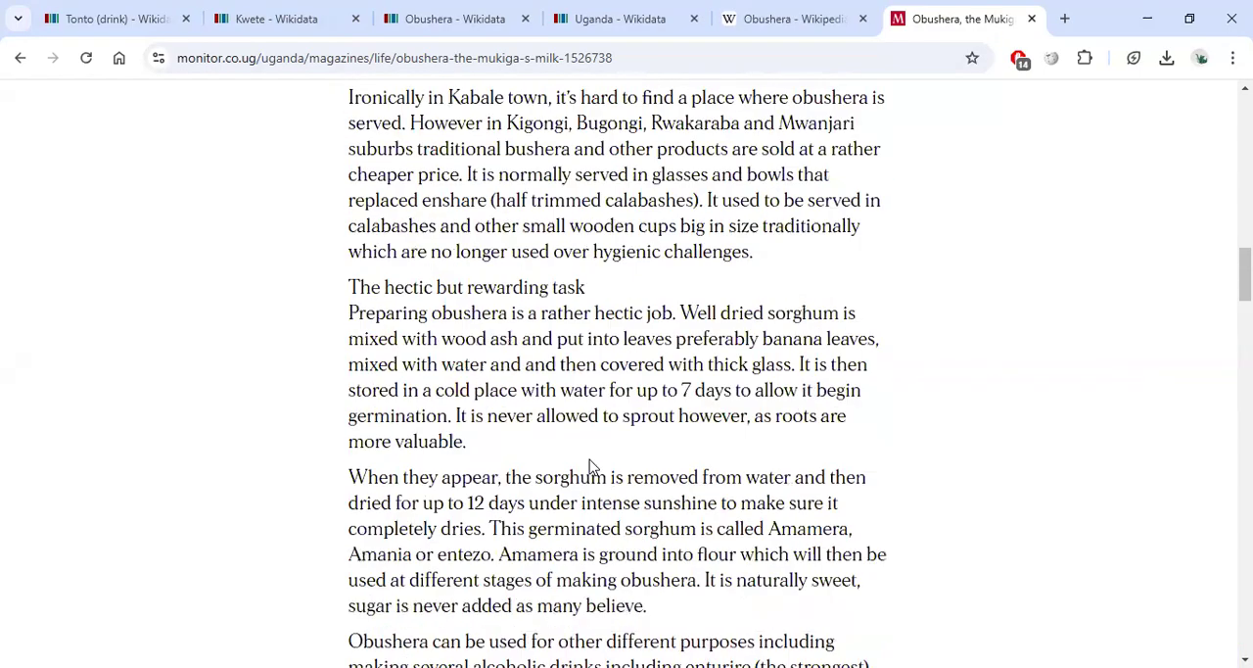
scroll(591, 461, up, 5)
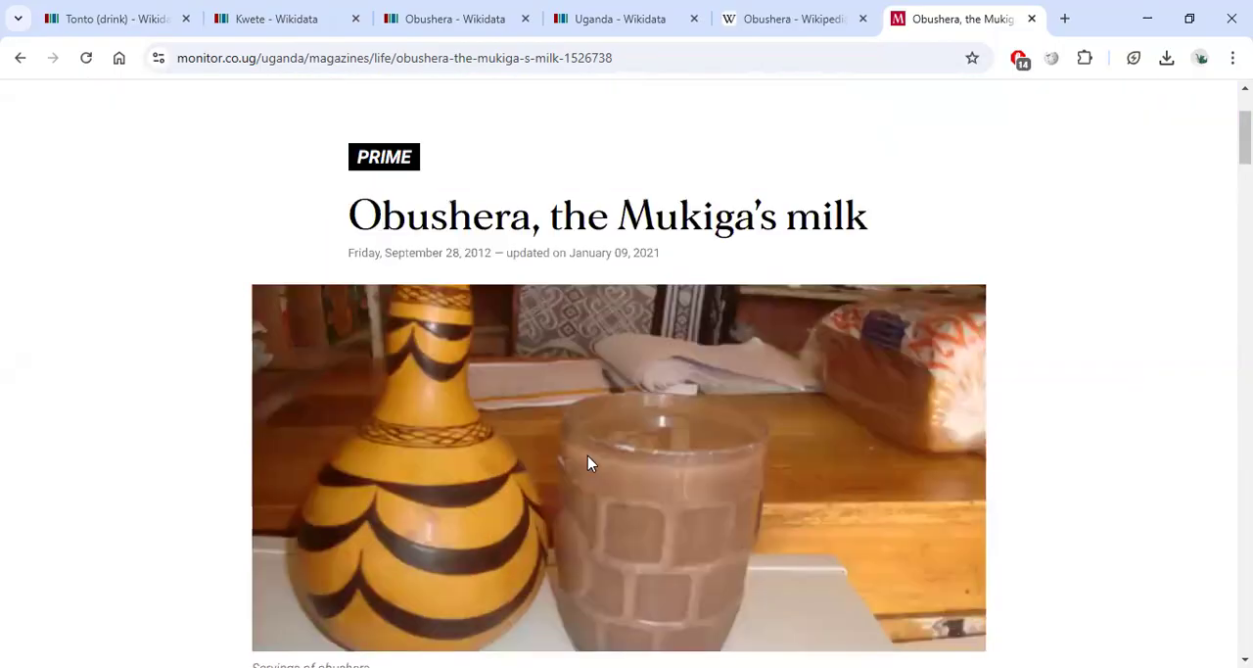
Add the Monitor article's URL as a reference URL to the country of origin statement, autofill its details and publish.
click(775, 56)
key(ctrl+c)
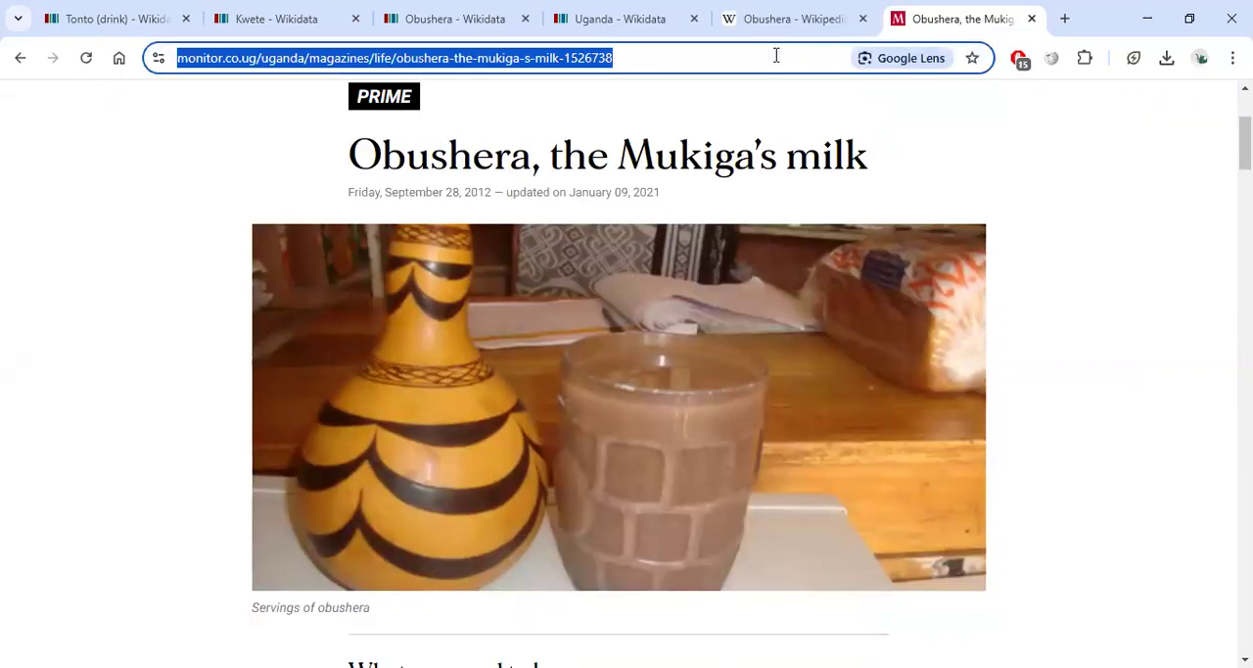
click(499, 20)
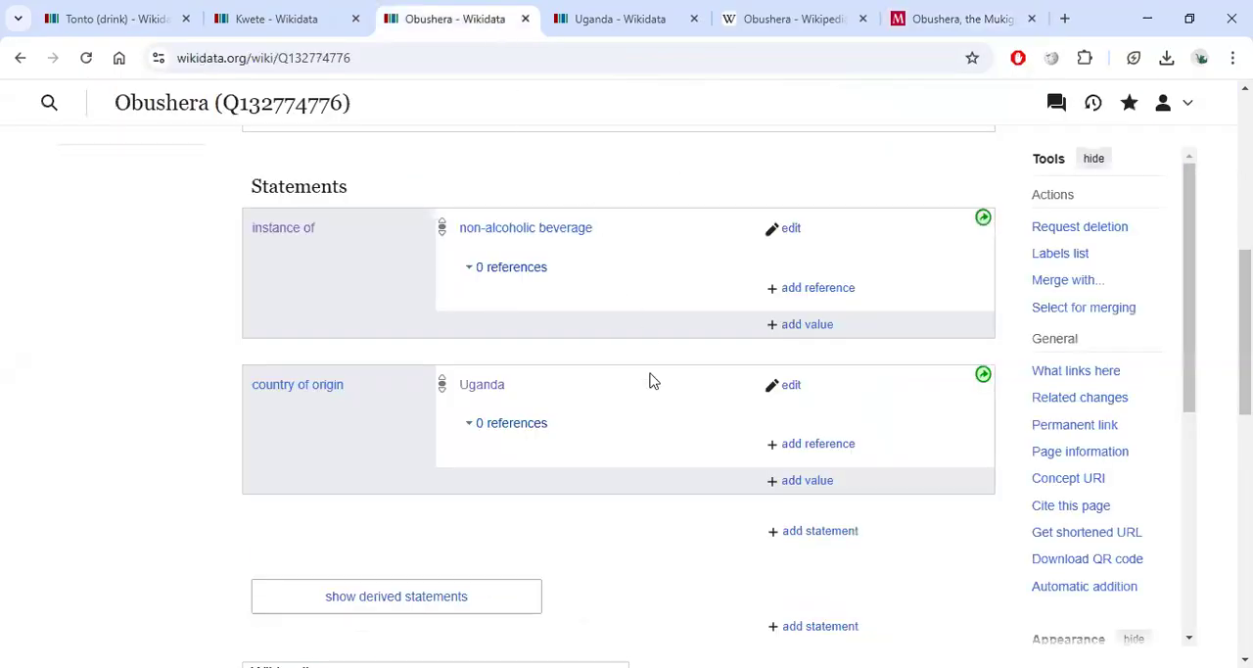
click(809, 446)
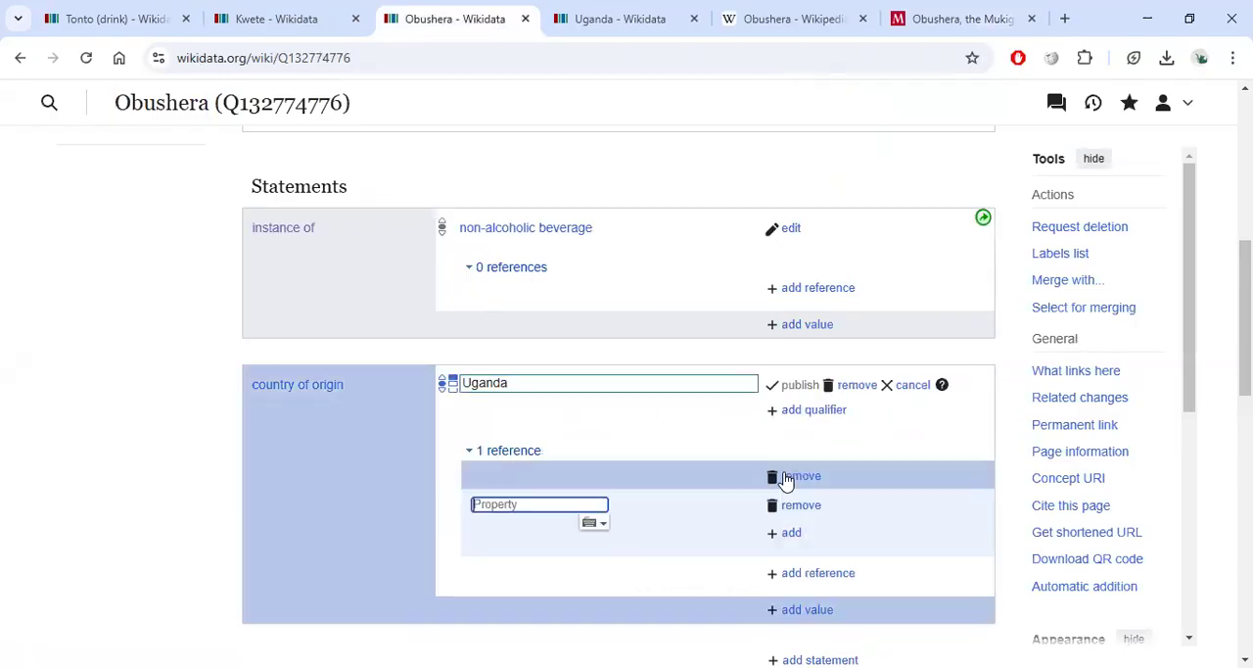
scroll(604, 457, down, 2)
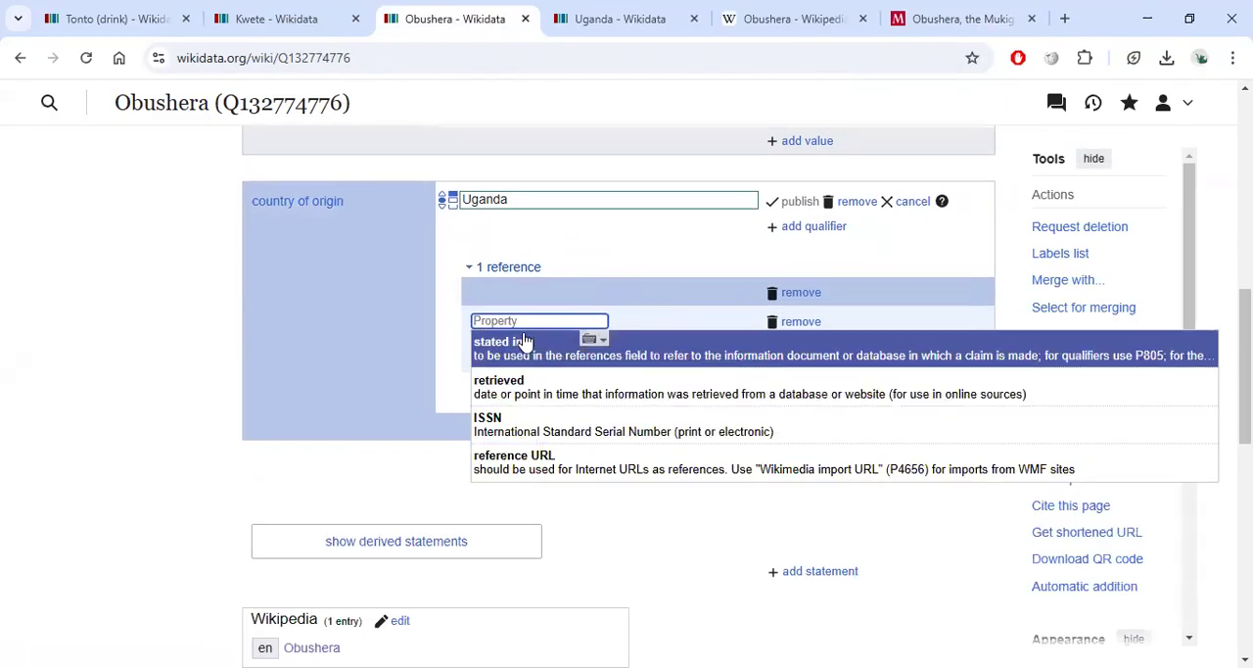
click(566, 466)
key(ctrl+v)
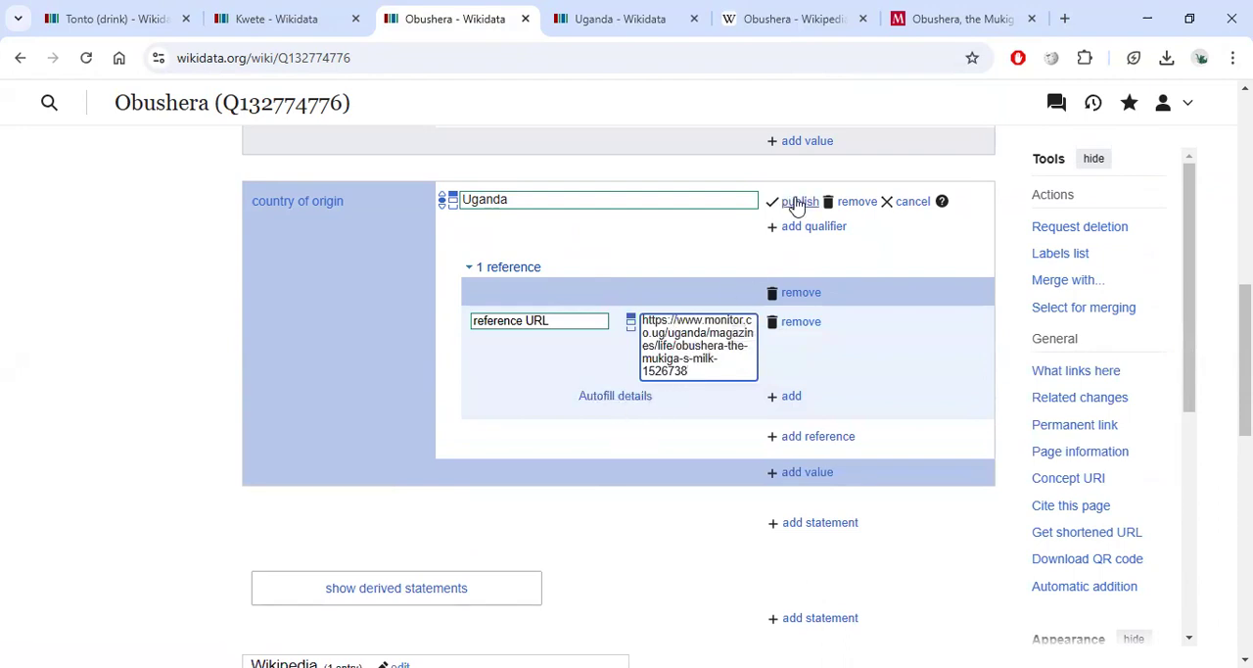
click(622, 397)
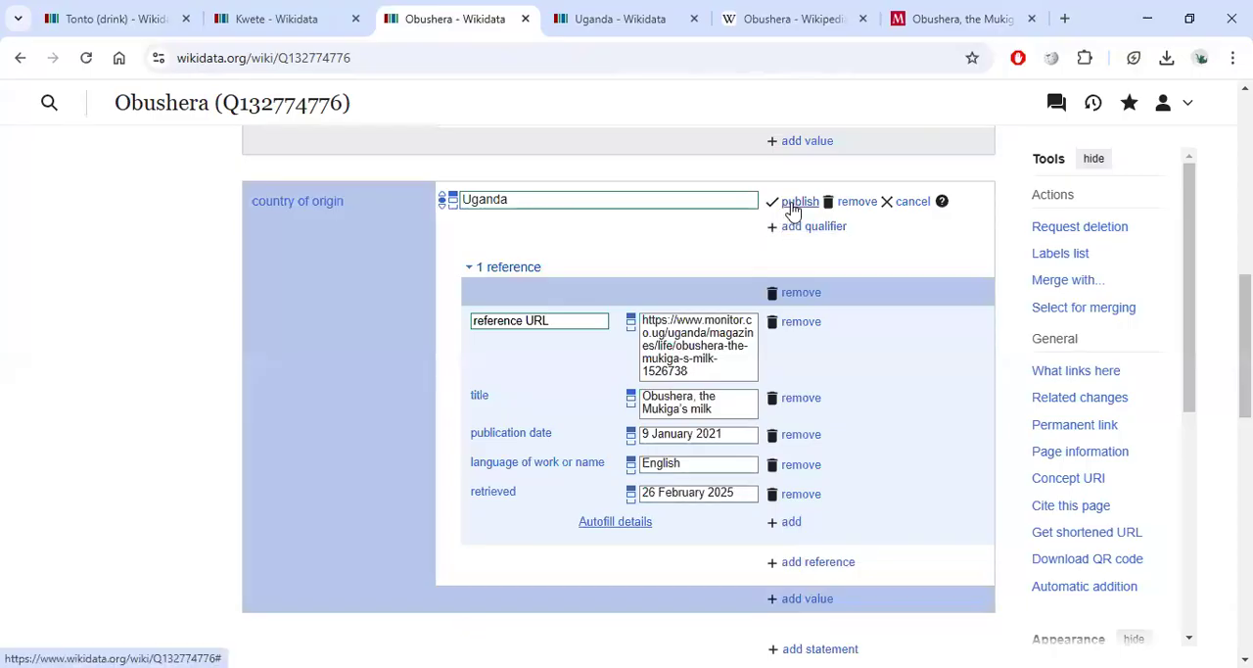
click(793, 203)
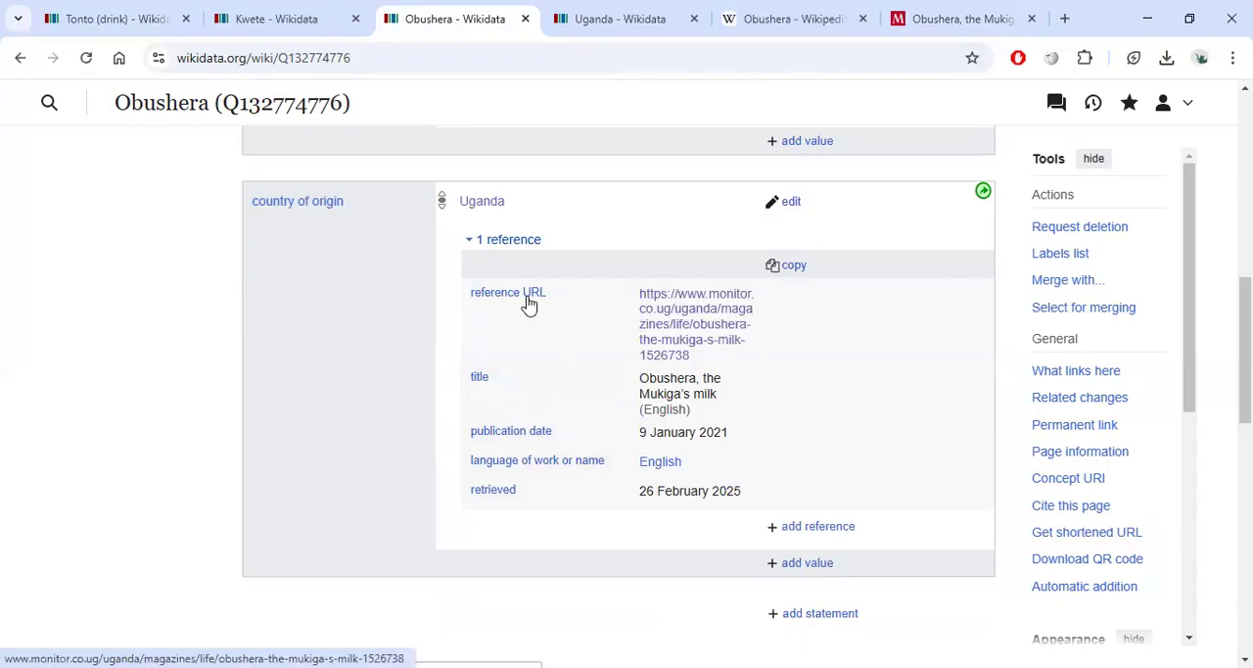
Compare the Obushera item's country of origin reference with the statements on the Tonto (drink) item.
click(471, 240)
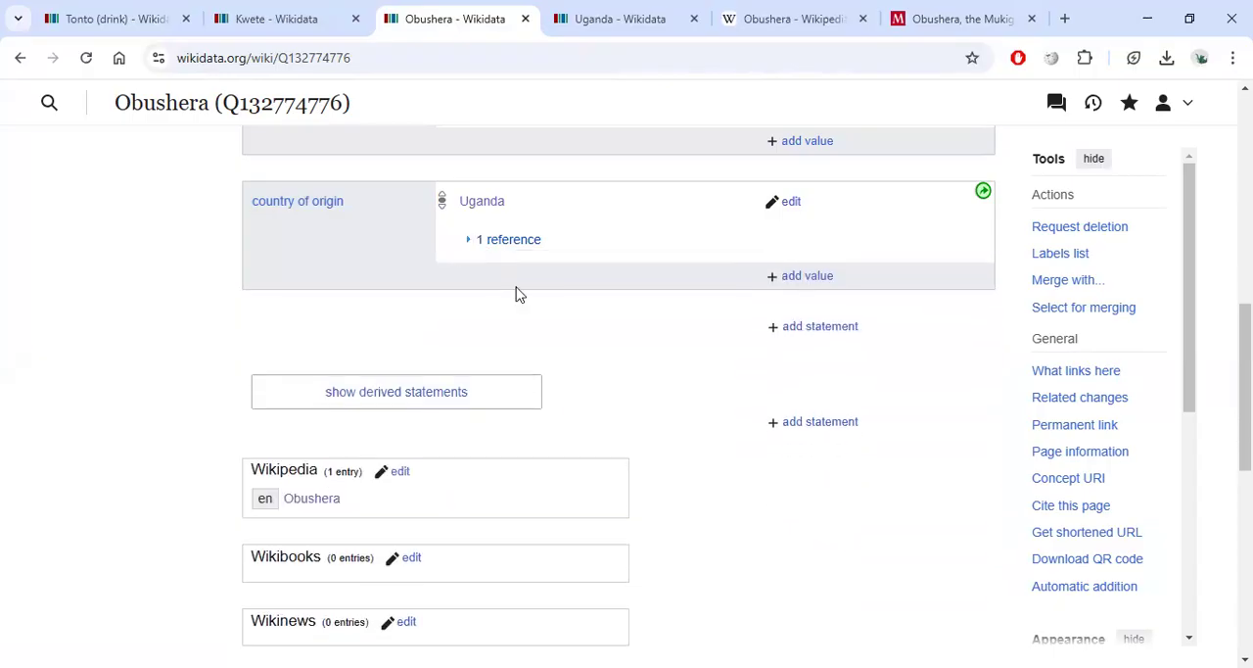
scroll(519, 295, up, 1)
click(470, 333)
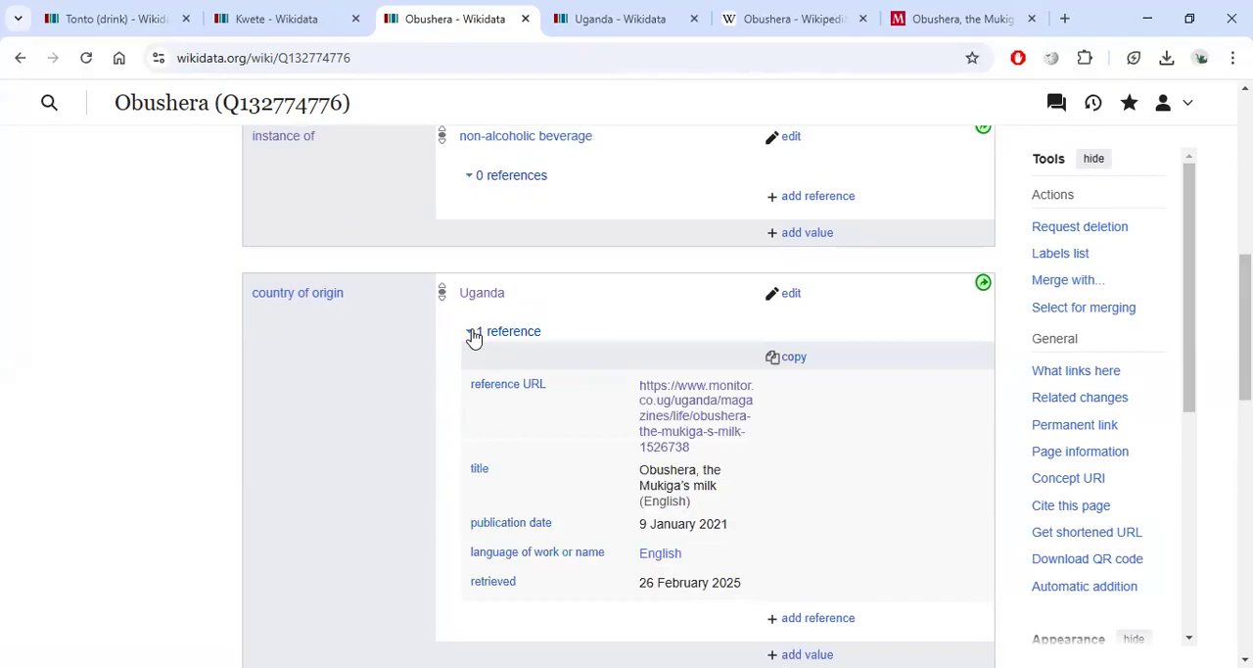
click(472, 333)
click(111, 16)
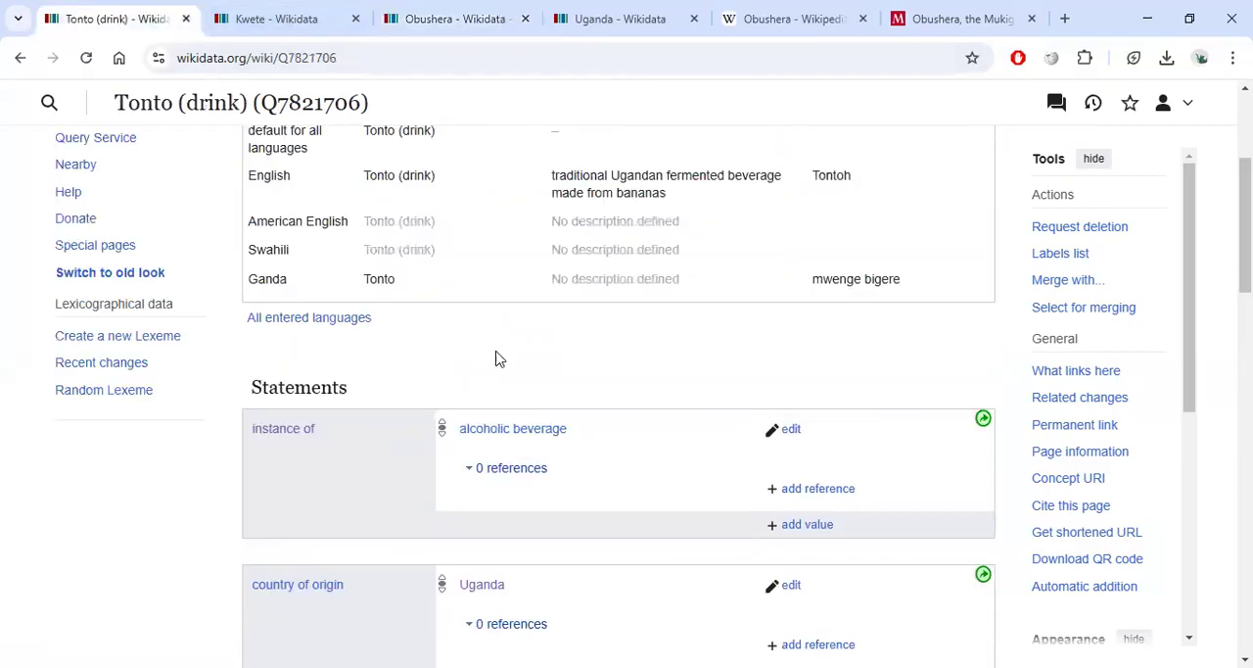
scroll(467, 456, down, 2)
scroll(654, 401, down, 2)
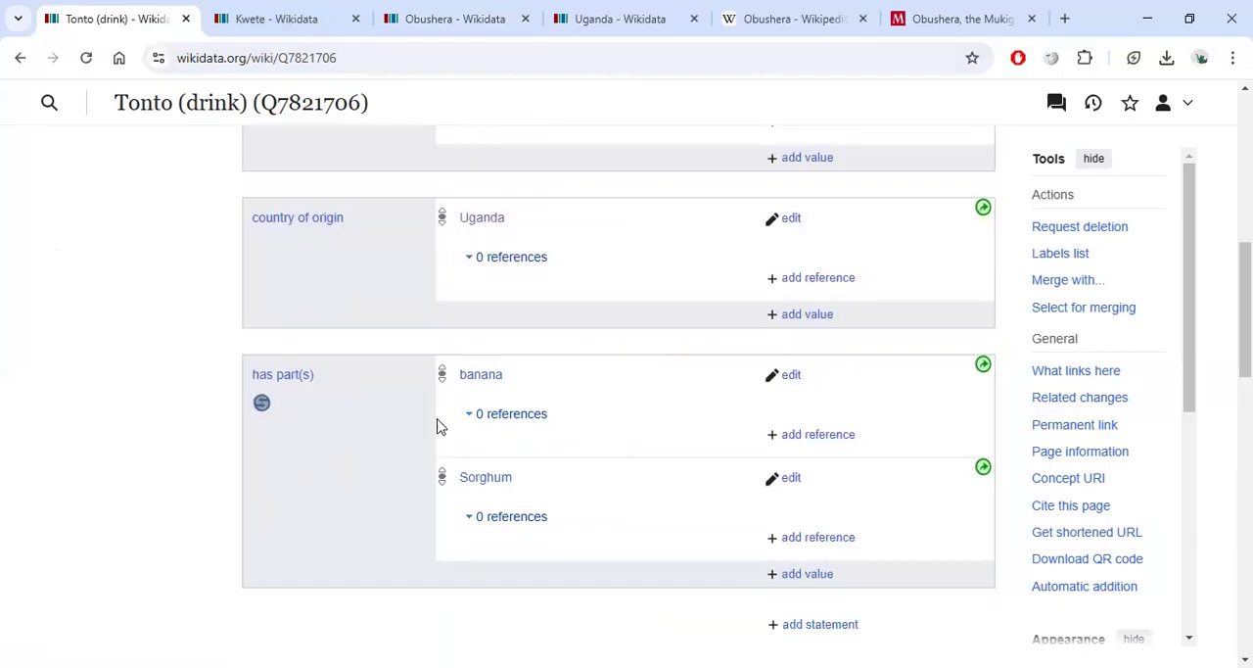
click(465, 27)
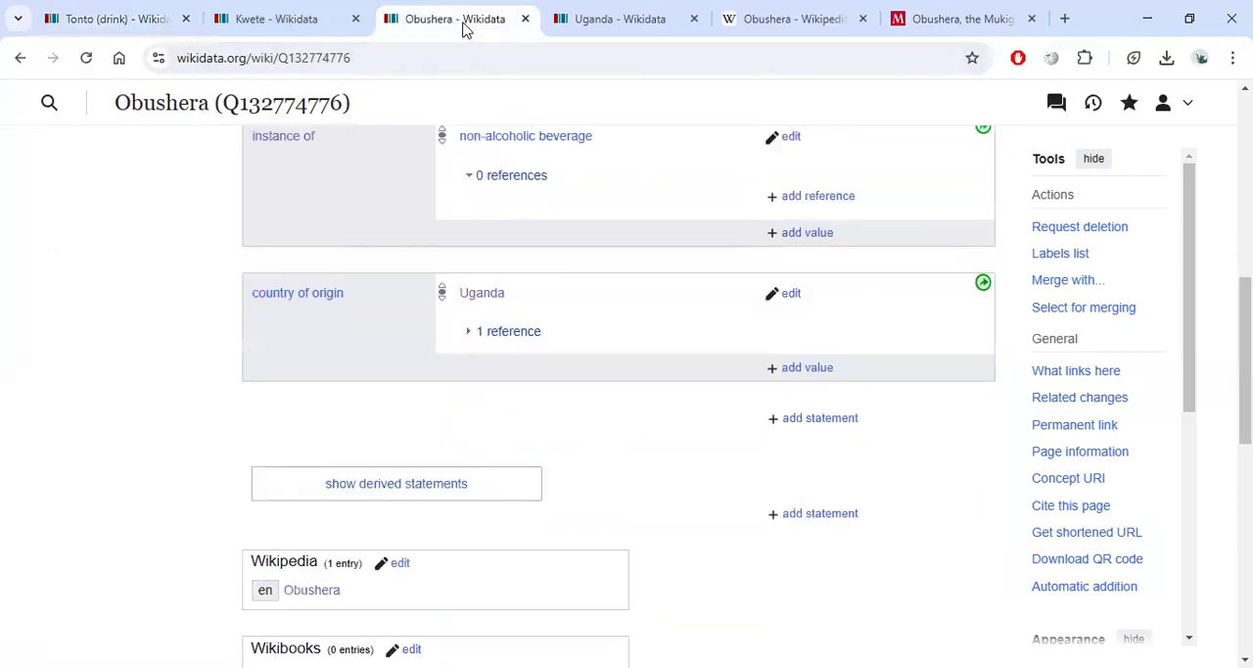
Add a has part(s) statement with the value Sorghum (genus of plants) to Obushera and publish it.
click(812, 420)
text(has)
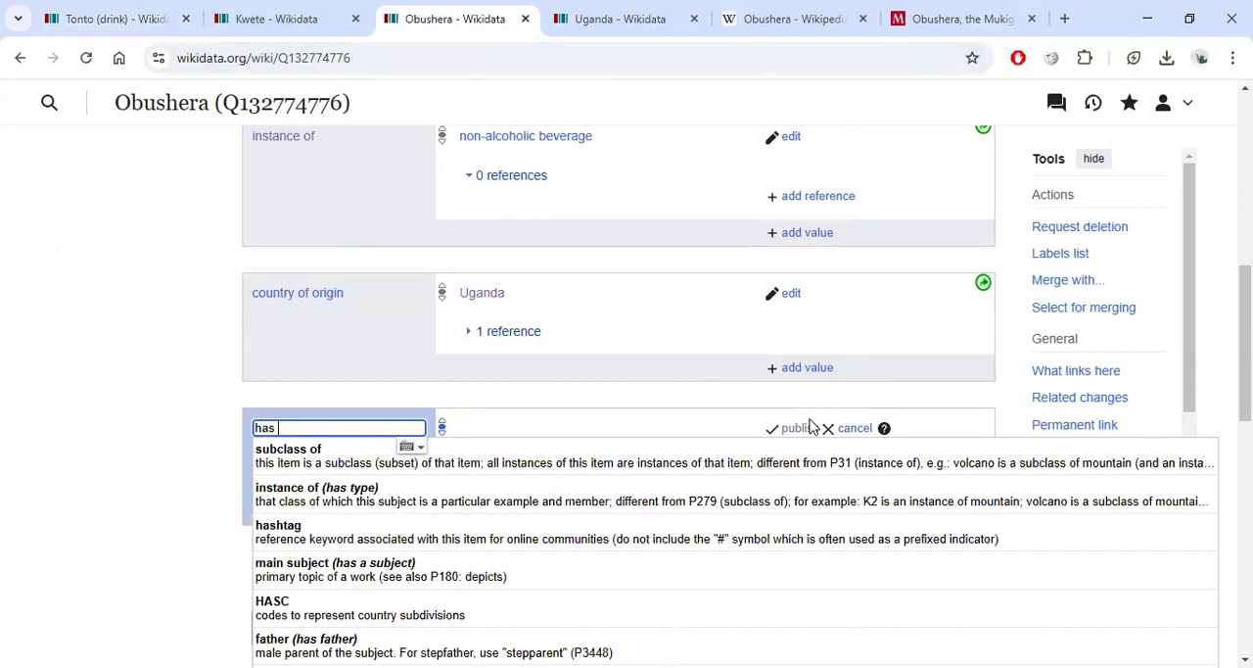
text( part)
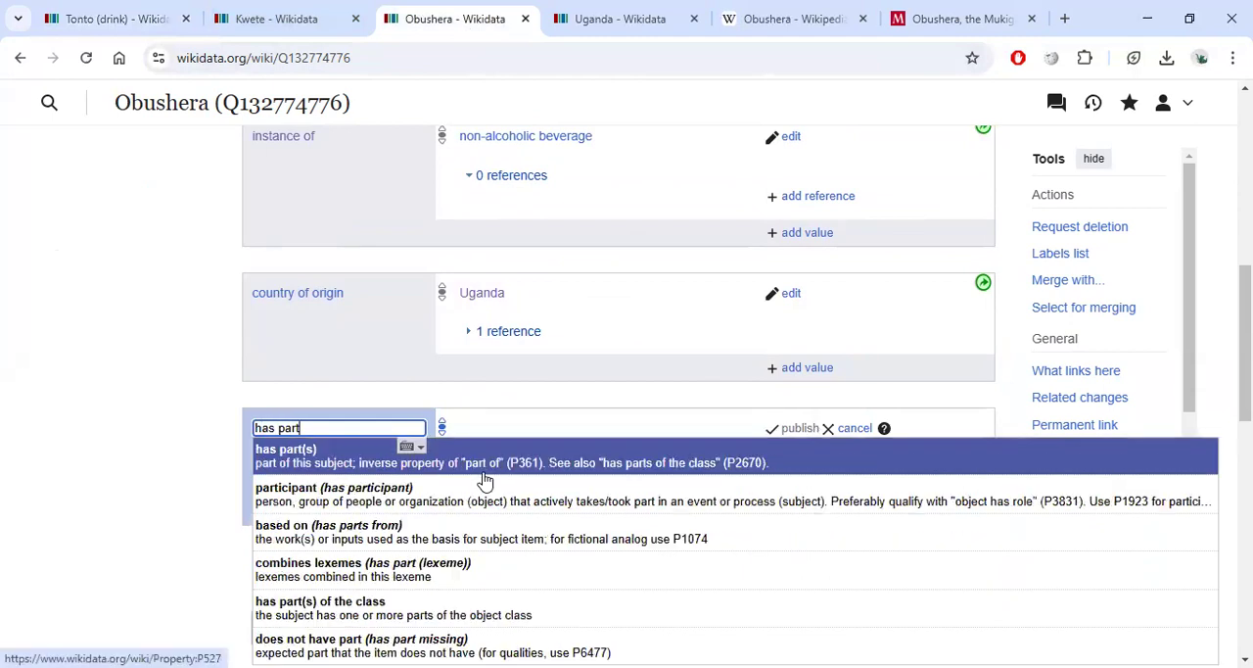
click(534, 457)
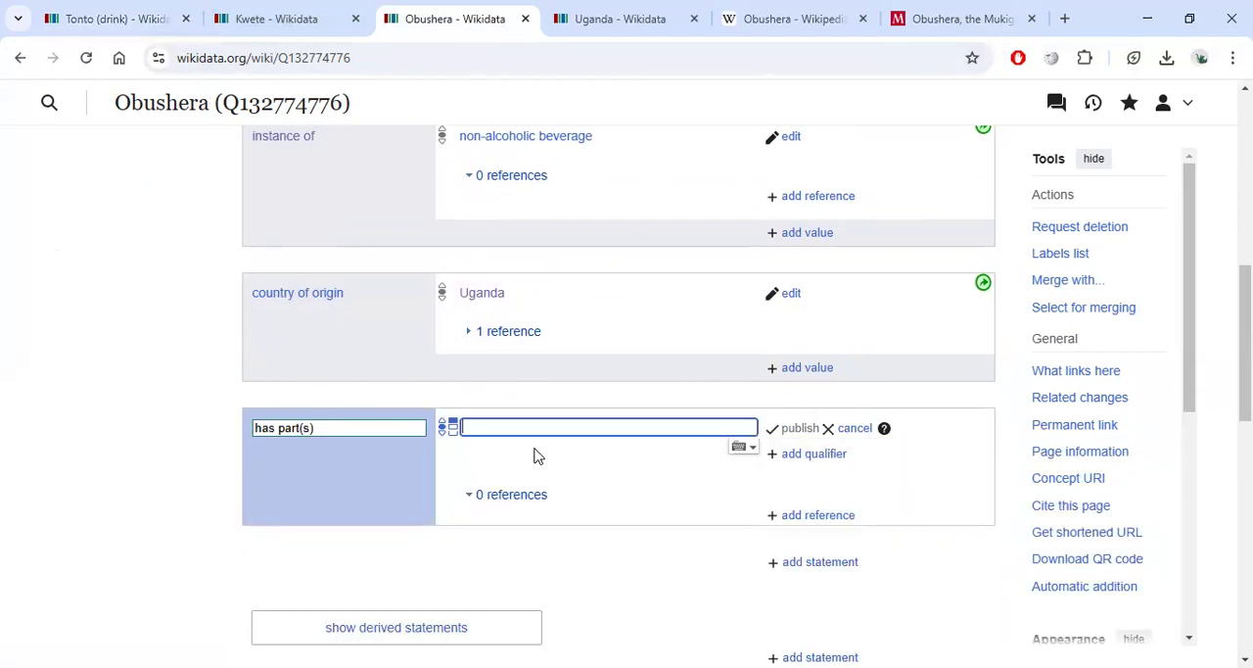
click(951, 19)
scroll(596, 353, down, 3)
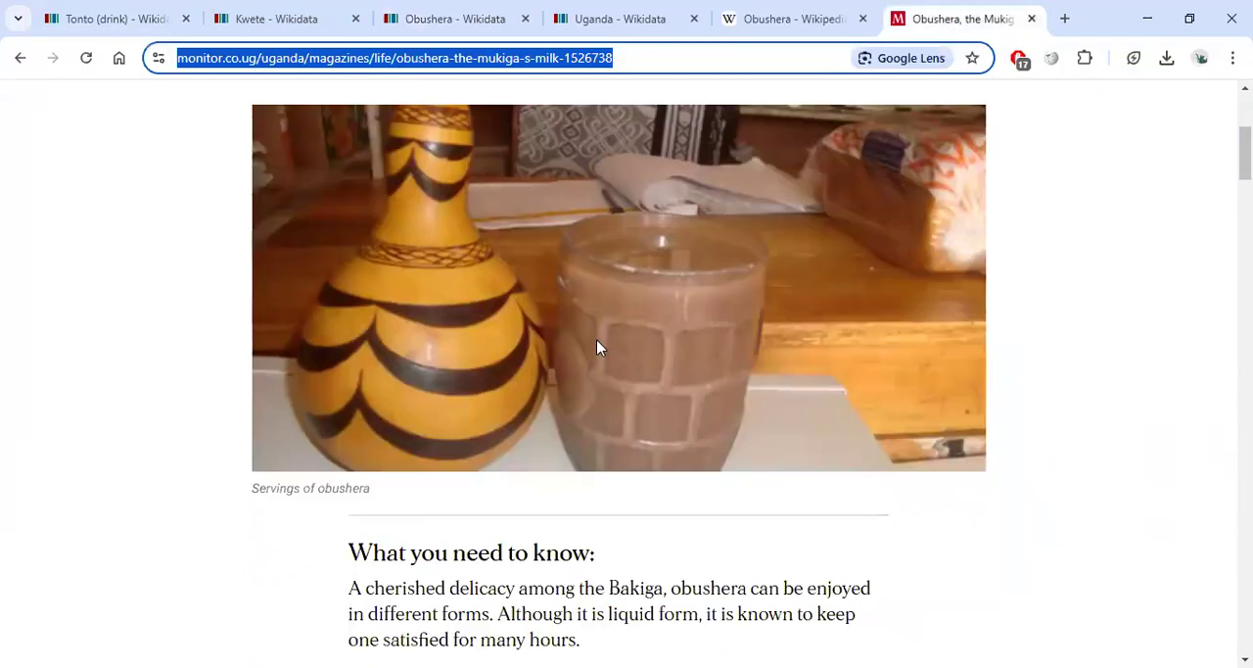
scroll(597, 341, down, 4)
scroll(611, 337, up, 2)
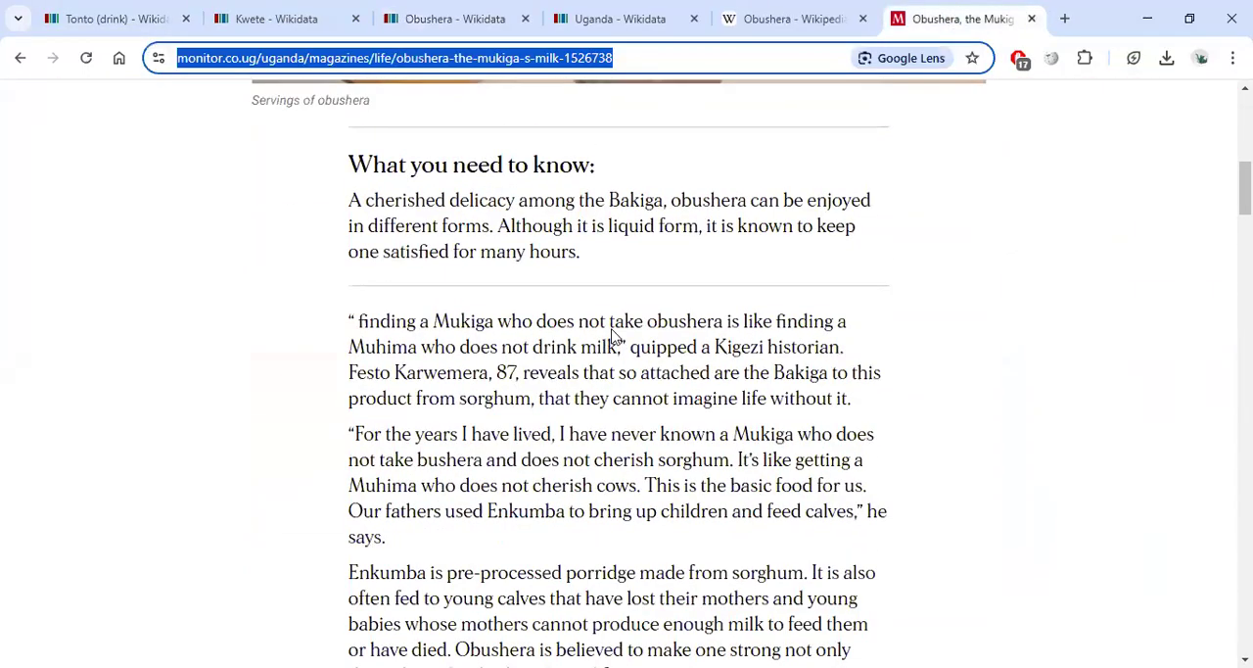
scroll(475, 266, up, 1)
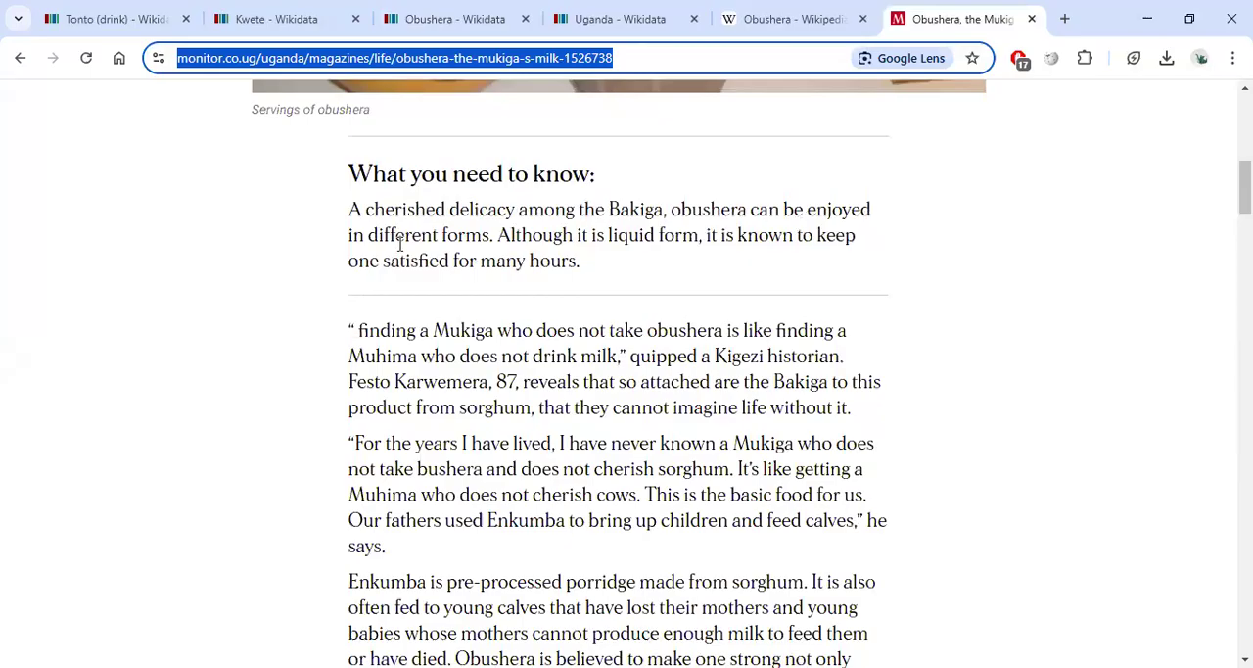
scroll(721, 358, down, 1)
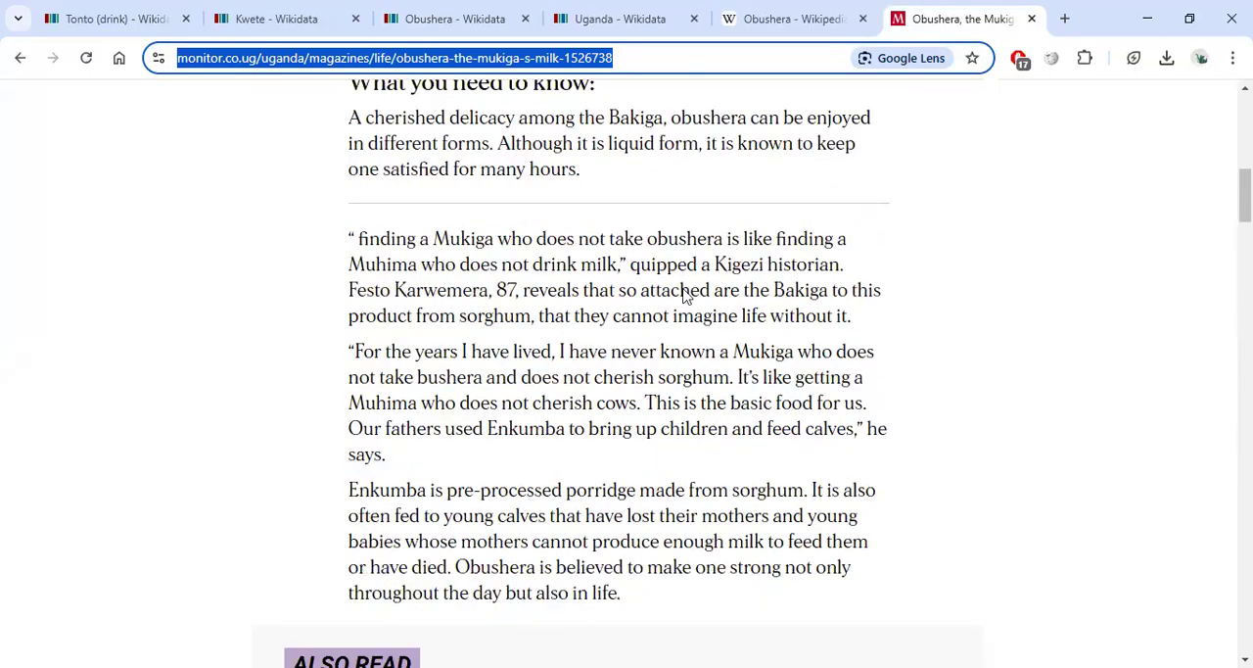
scroll(715, 323, down, 1)
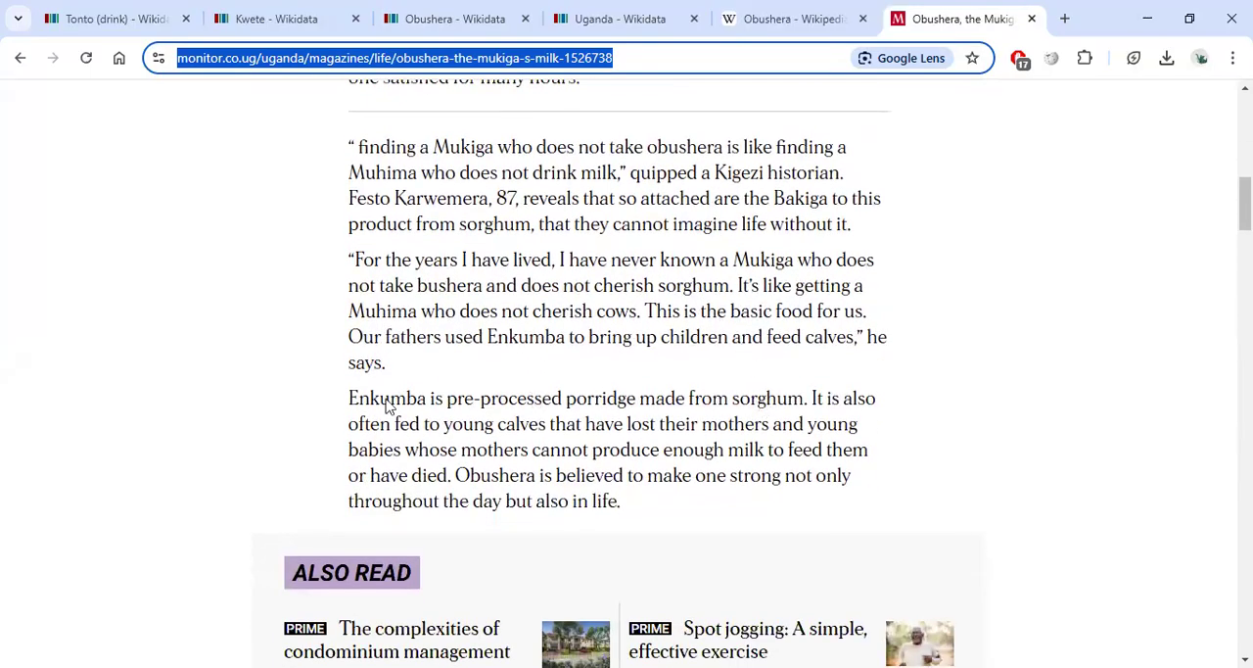
click(409, 18)
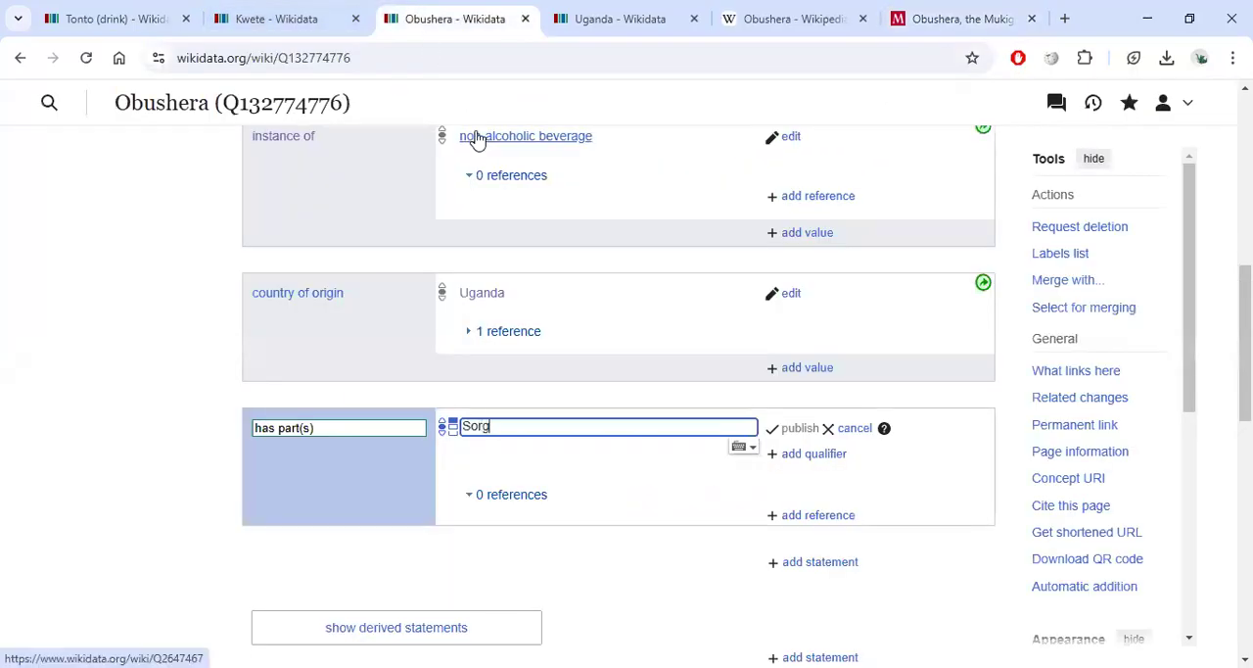
click(625, 431)
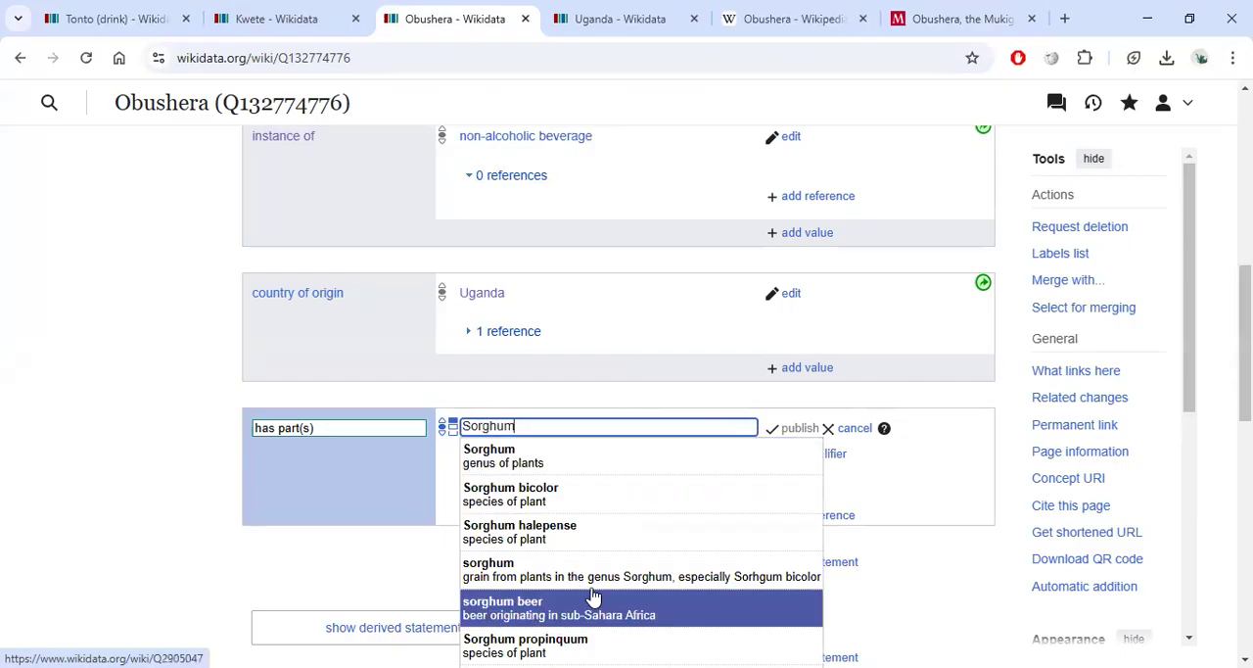
scroll(582, 577, down, 1)
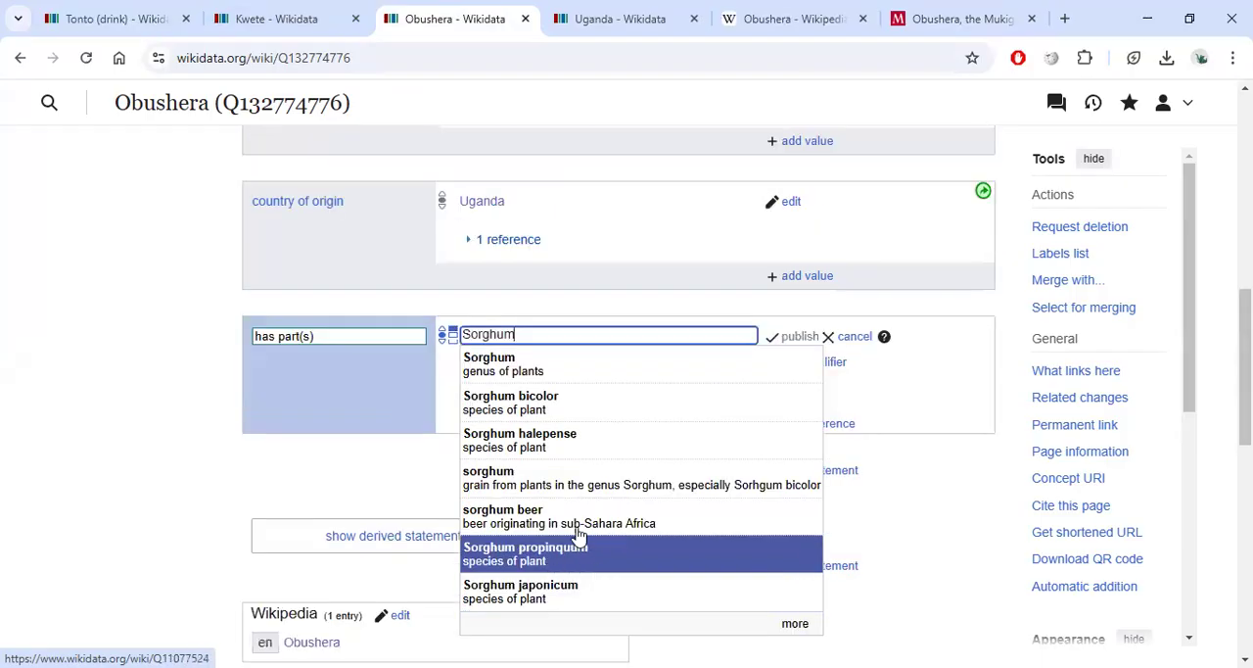
click(518, 370)
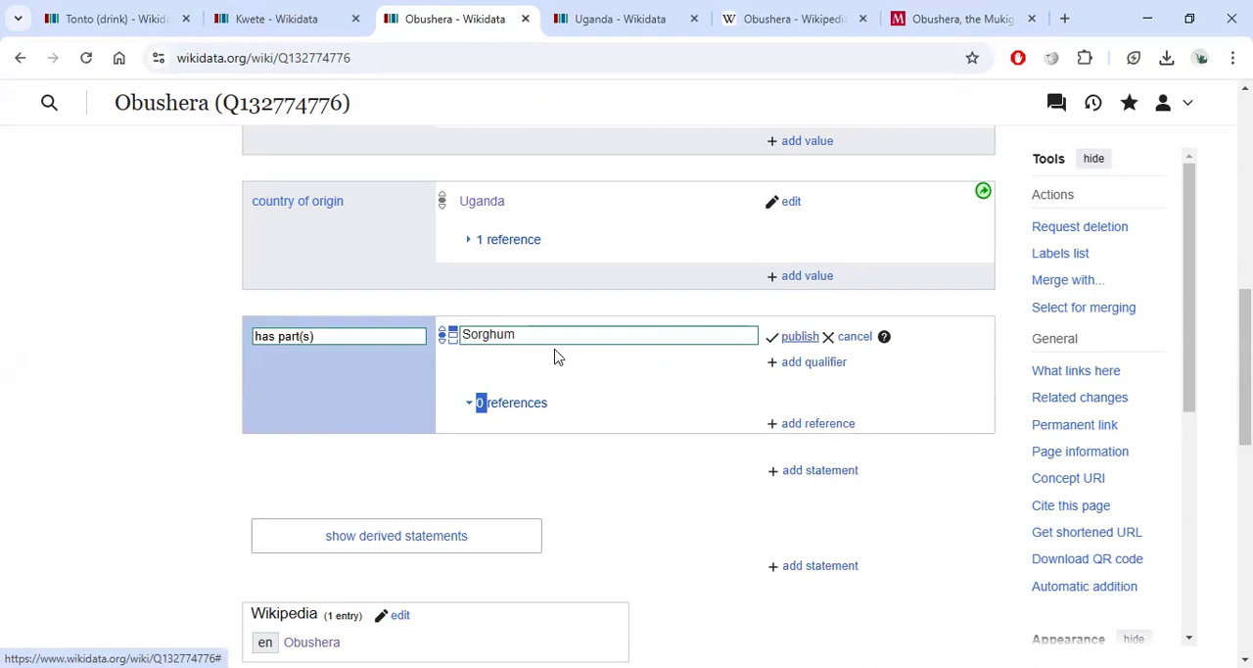
click(793, 338)
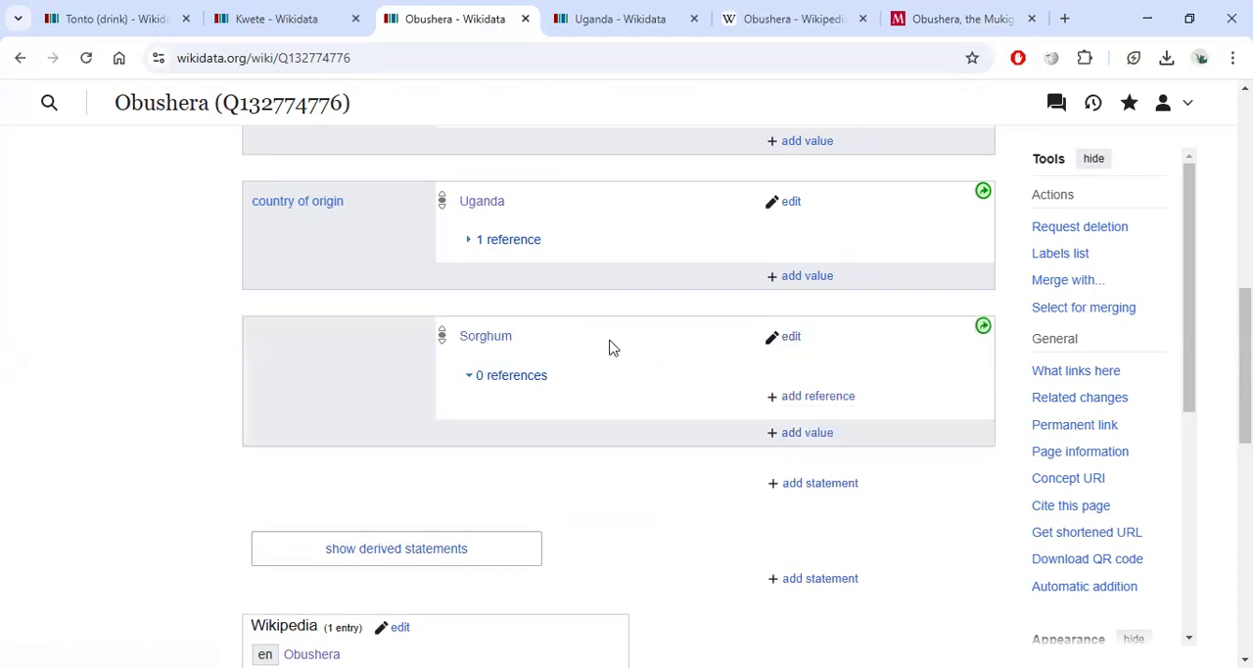
Add the Monitor article's URL as a reference URL to the has part(s) Sorghum statement and publish.
scroll(607, 339, up, 2)
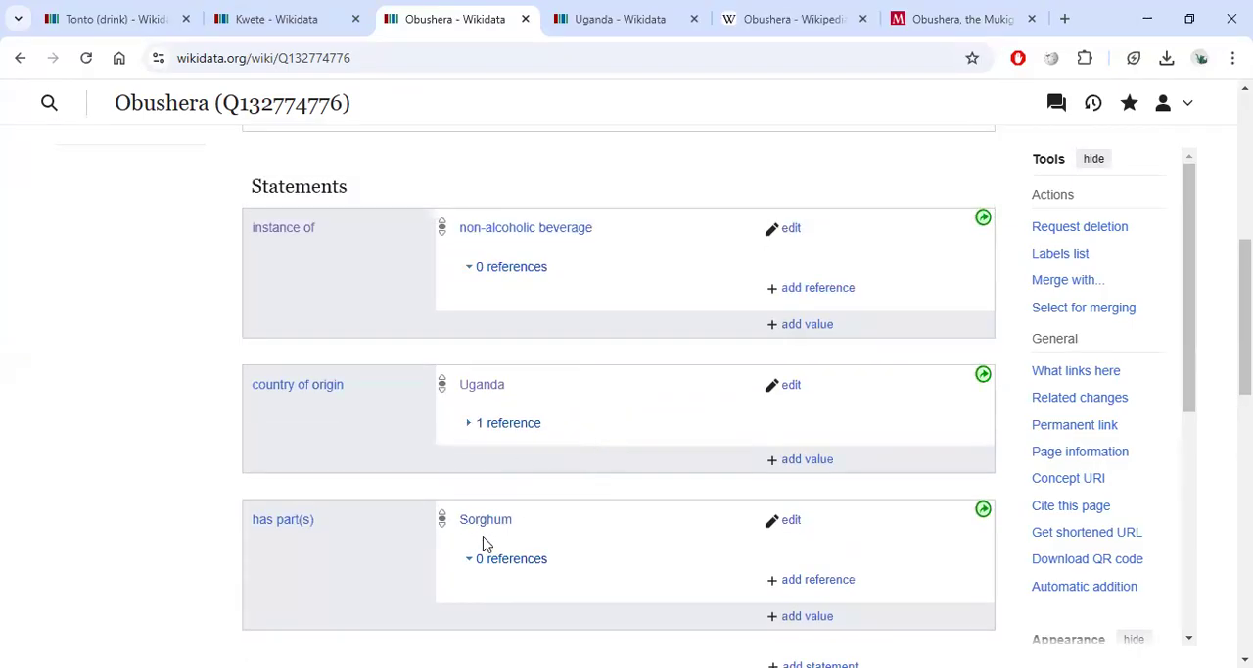
scroll(727, 521, down, 1)
click(827, 489)
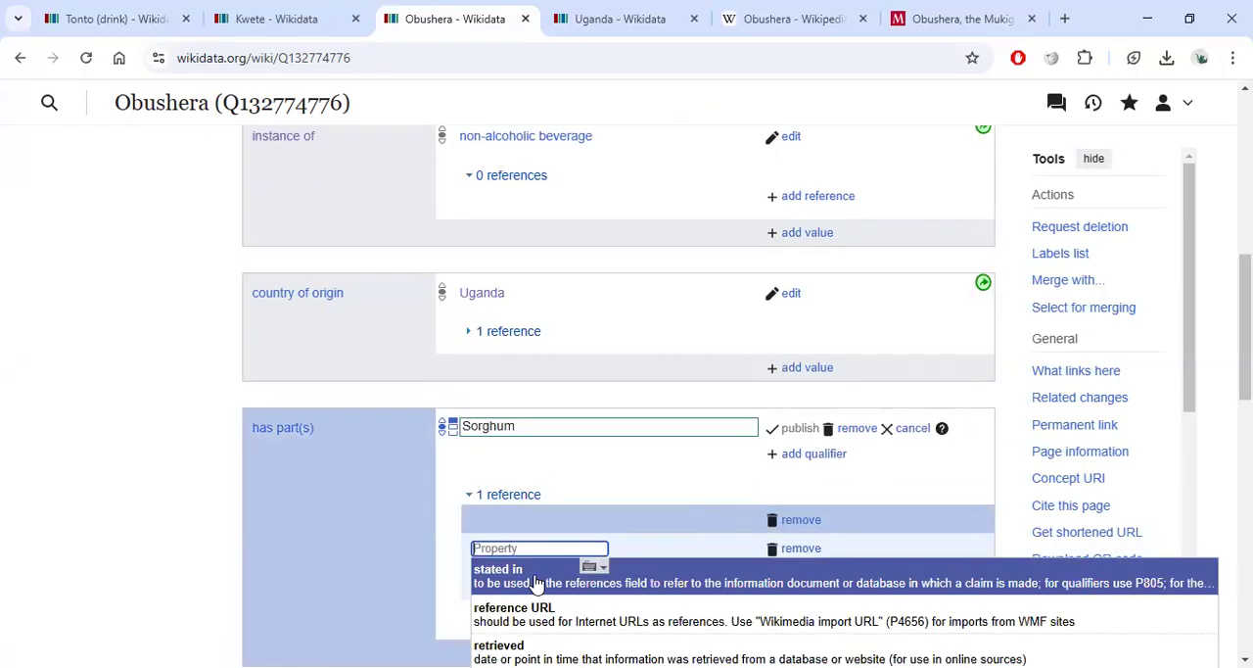
scroll(537, 519, down, 2)
click(537, 440)
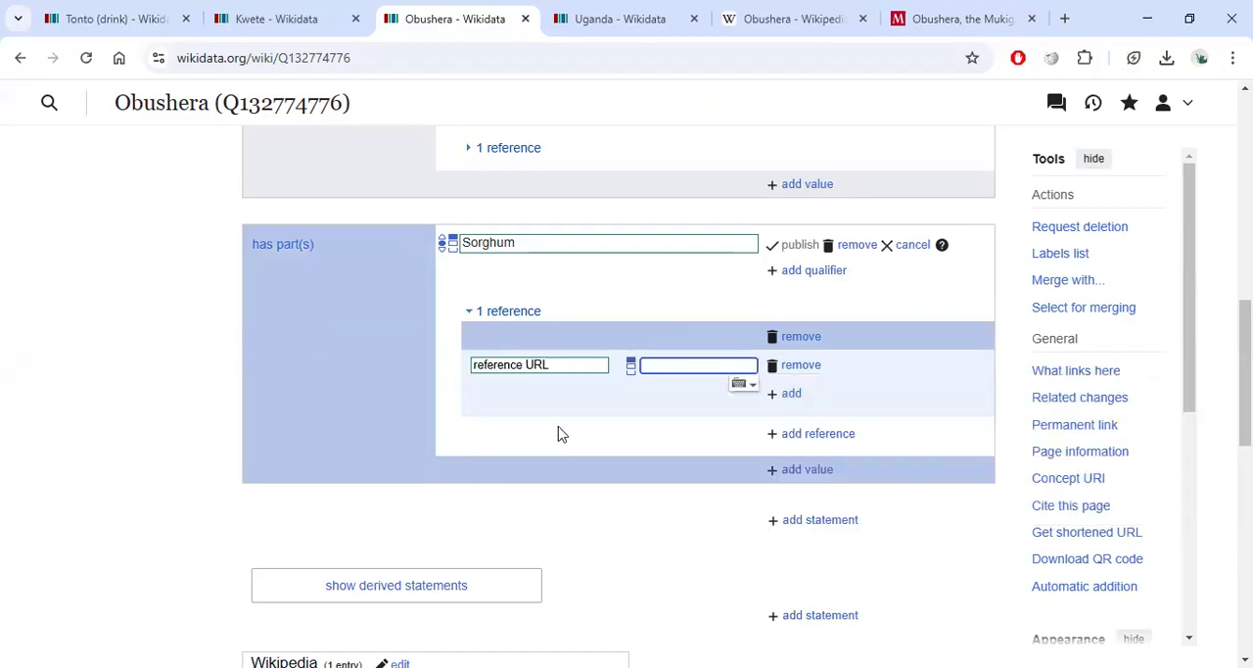
text(https://www.monitor.co.ug/uganda/magazines/life/obushera-the-mukiga-s-milk-1526738)
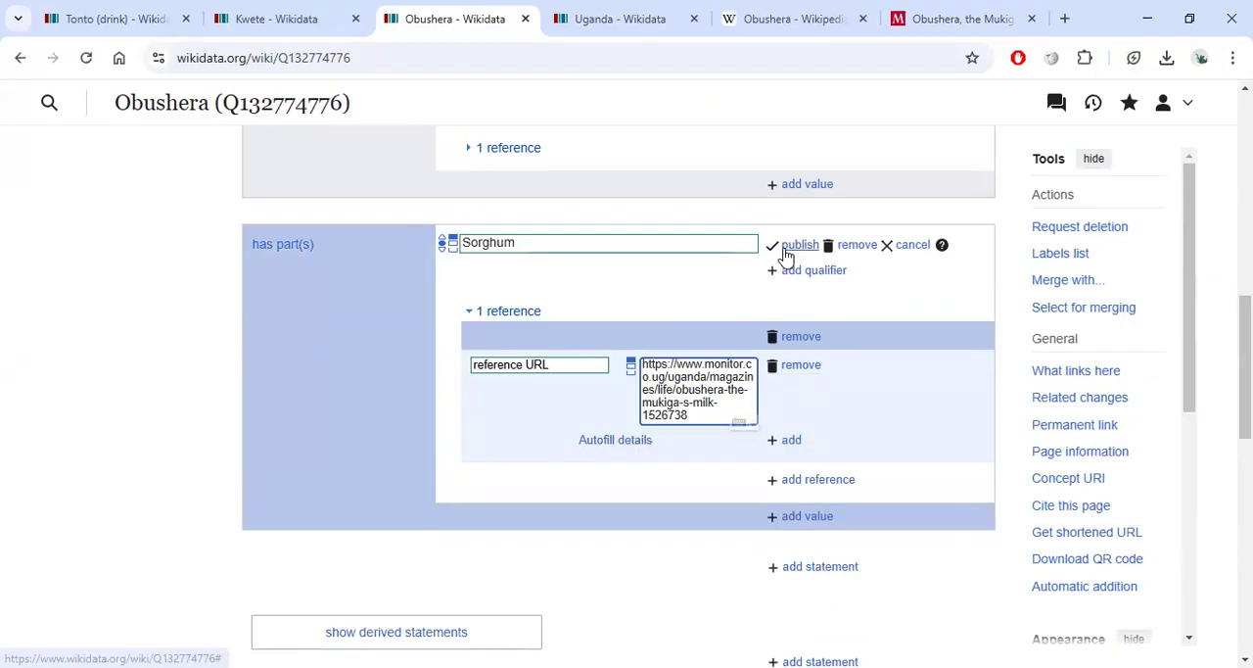
click(785, 246)
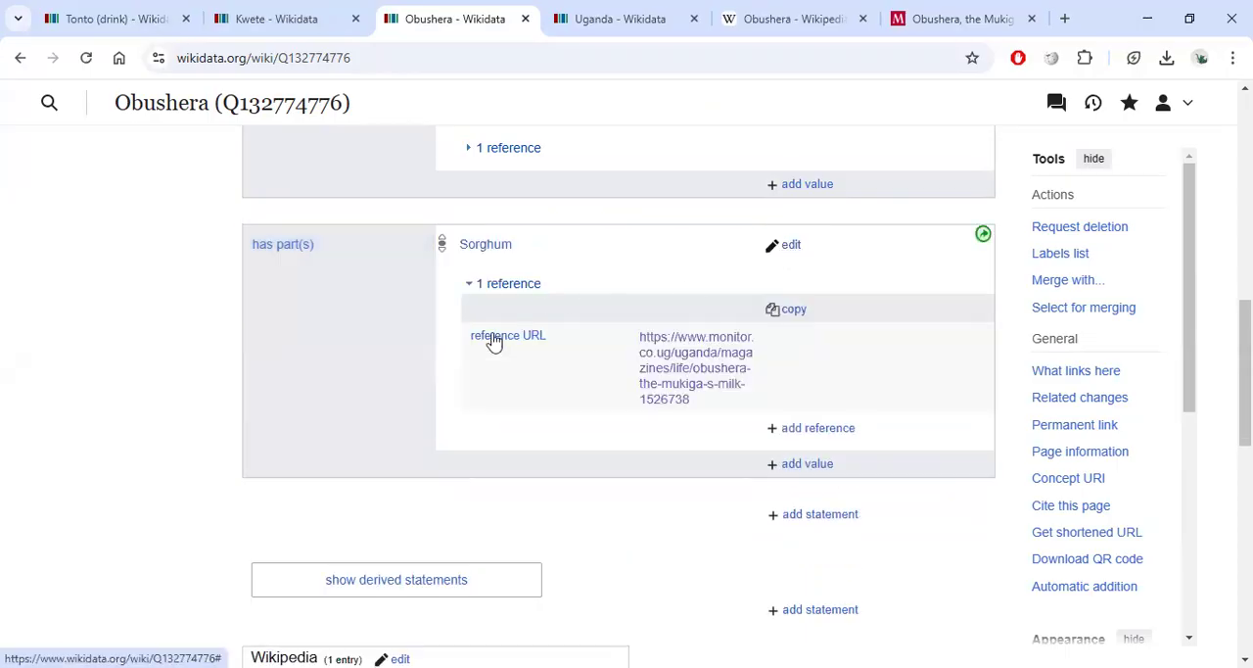
Edit the Sorghum statement's reference, autofill its details from the URL and publish.
scroll(672, 409, up, 1)
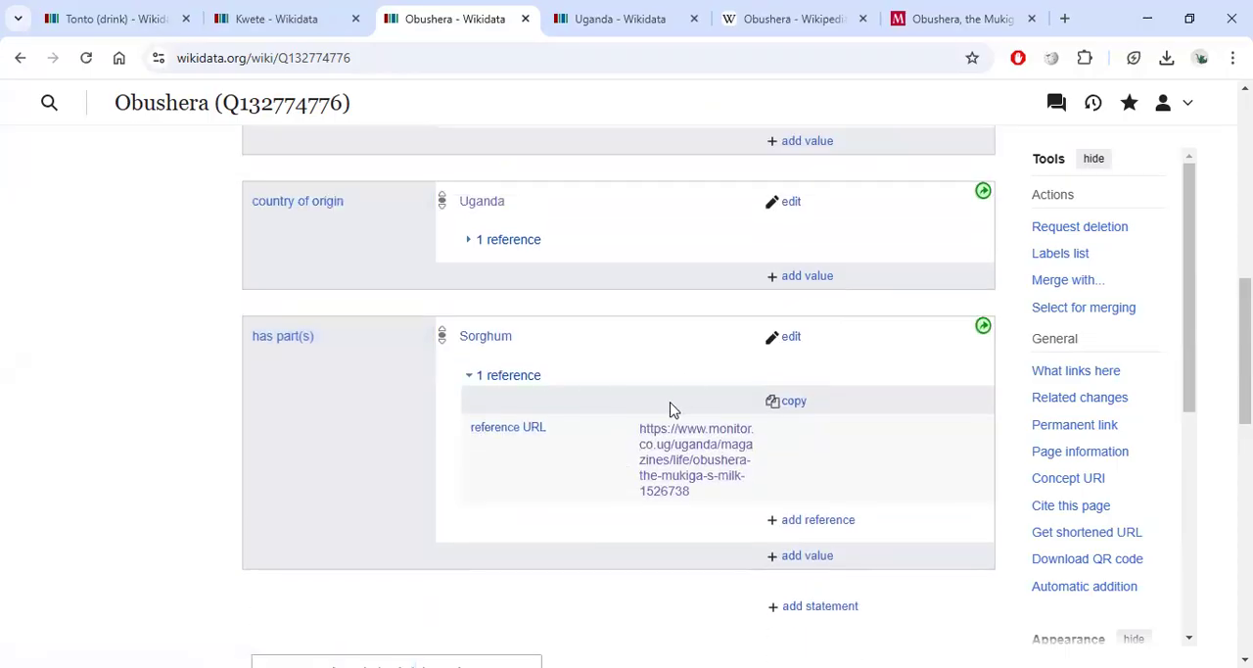
click(469, 245)
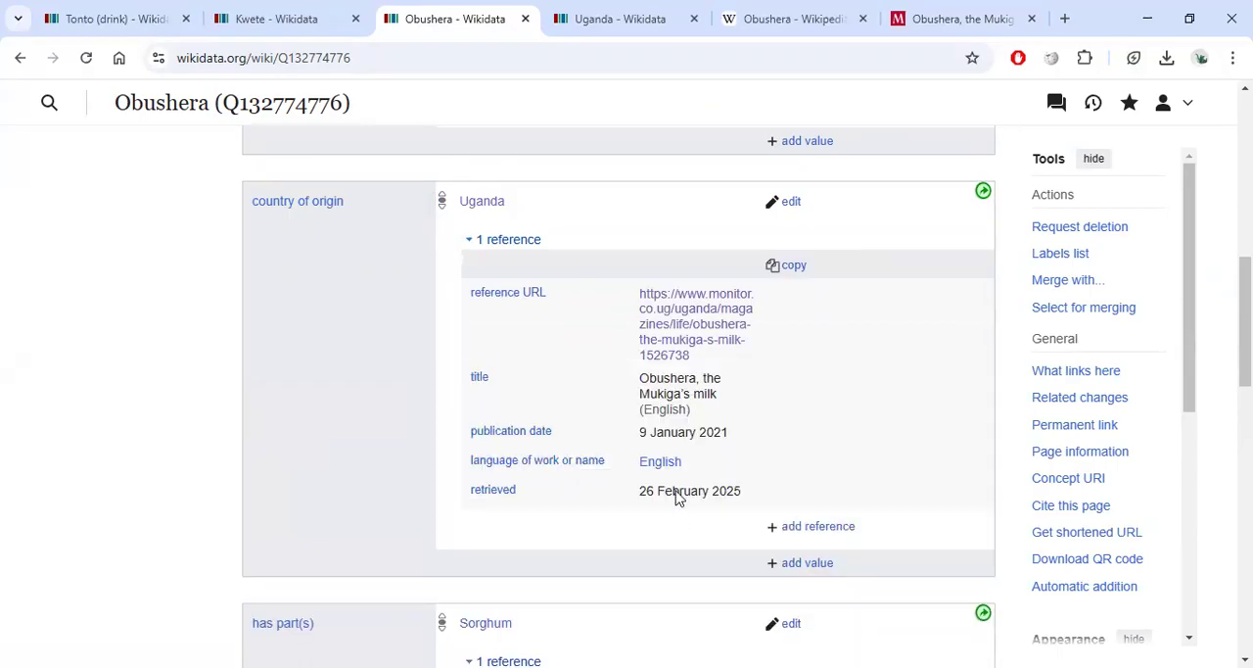
click(469, 245)
scroll(675, 392, down, 1)
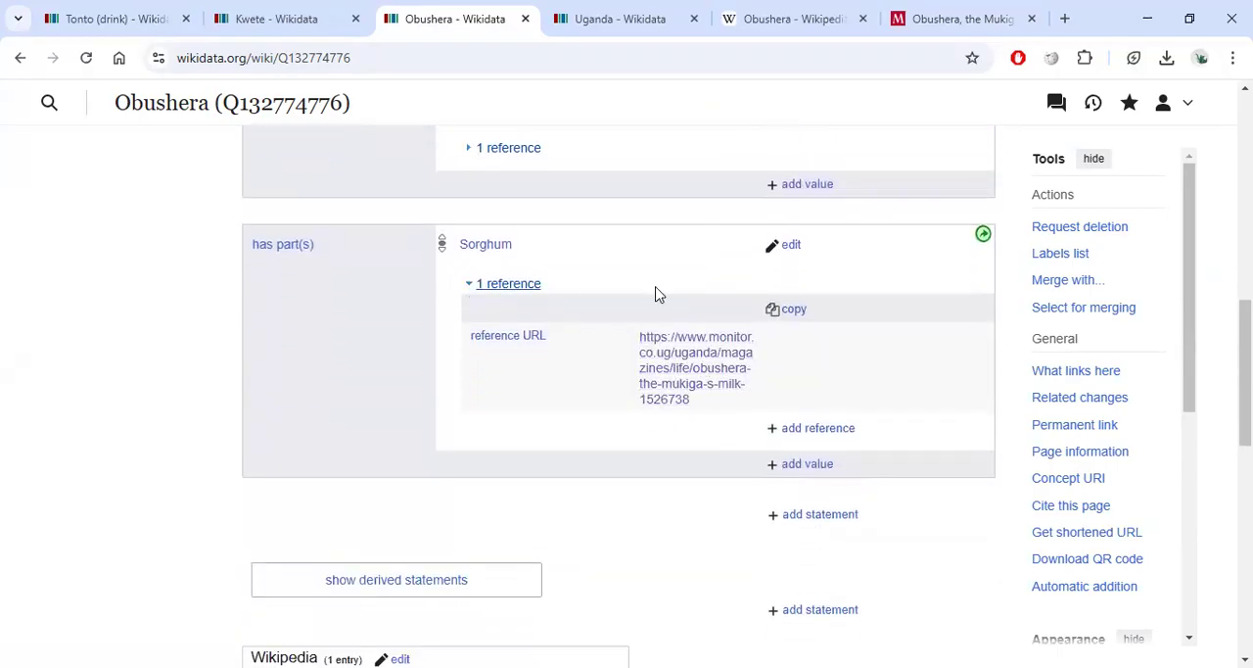
click(791, 246)
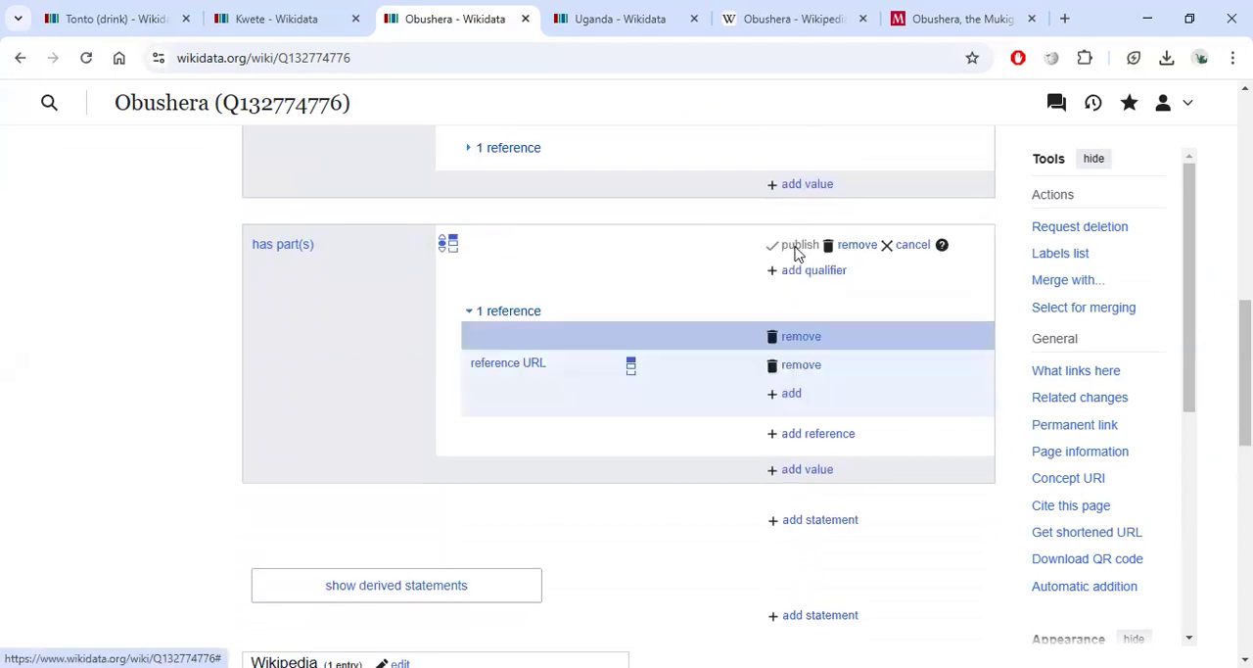
click(630, 446)
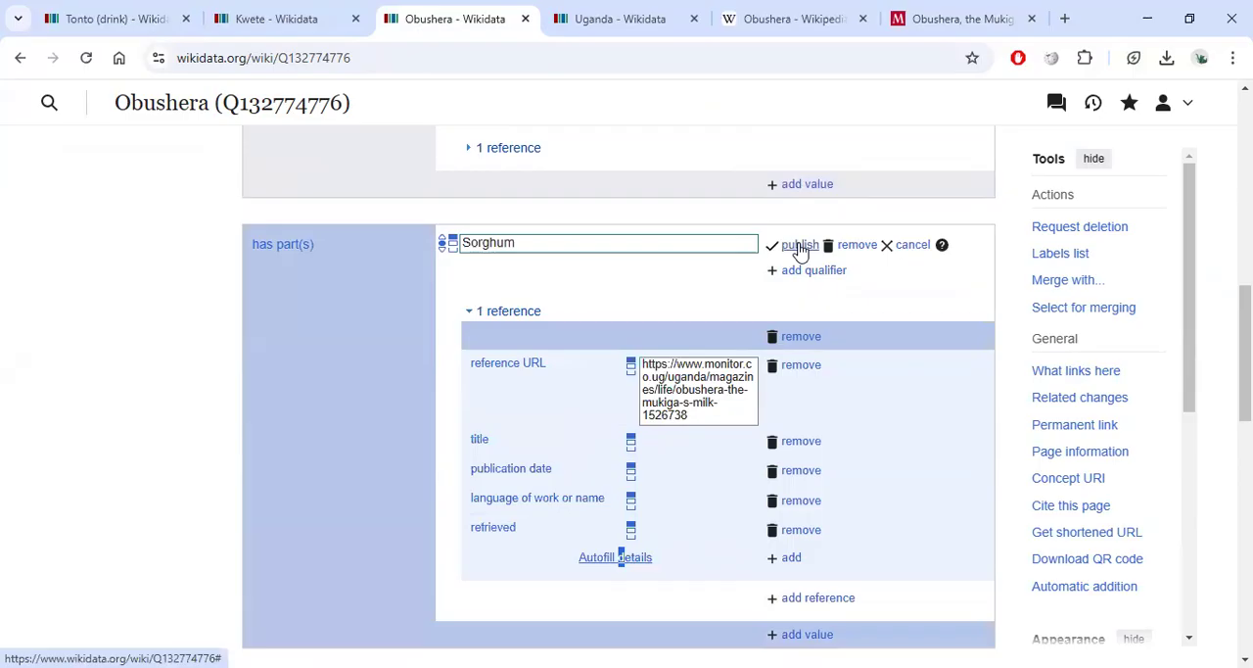
click(798, 247)
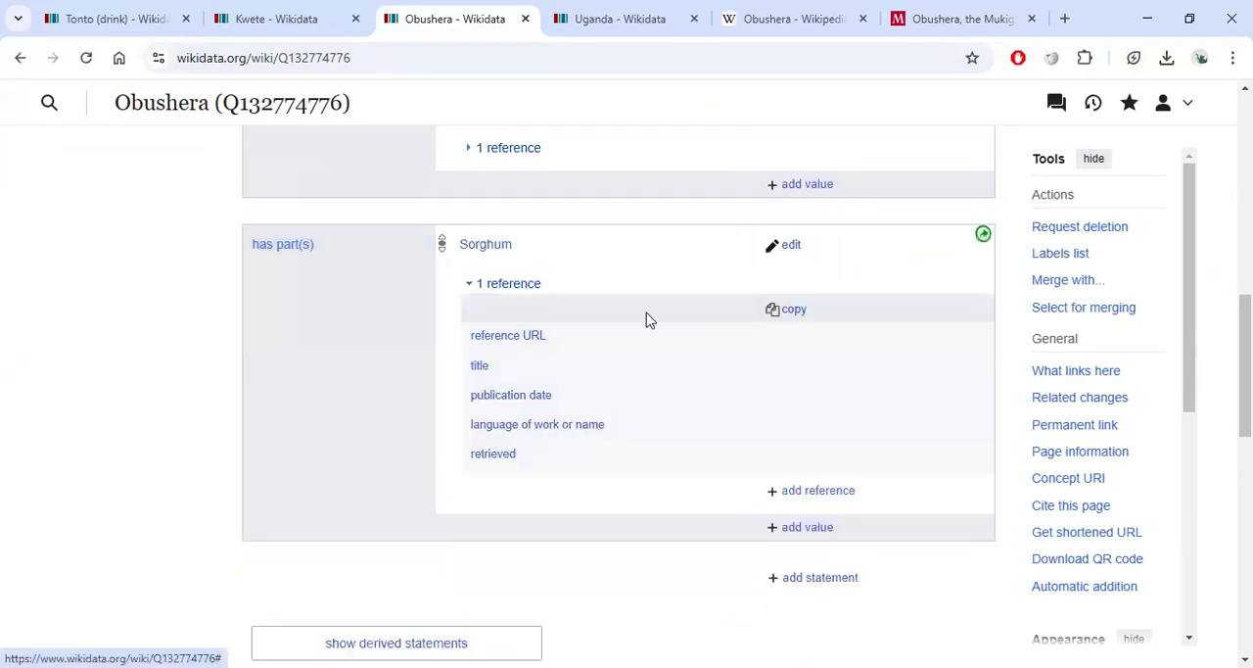
click(470, 284)
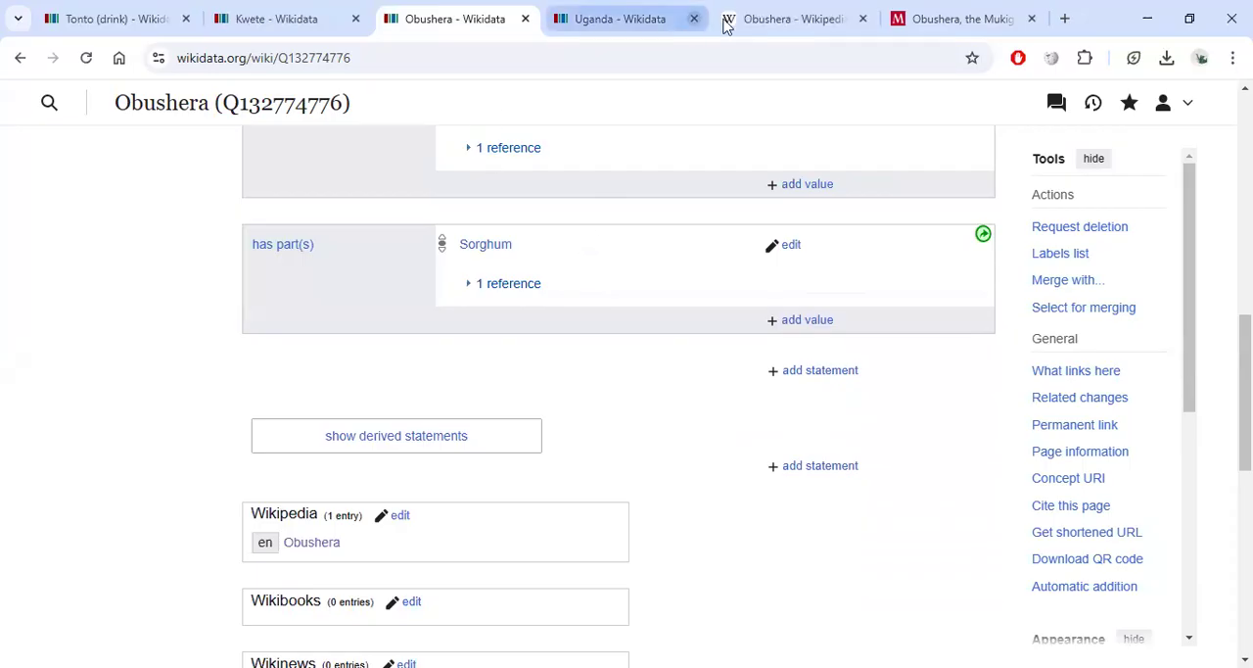
Review the Obushera Wikipedia article's description of its production and varieties.
click(780, 22)
scroll(567, 370, down, 1)
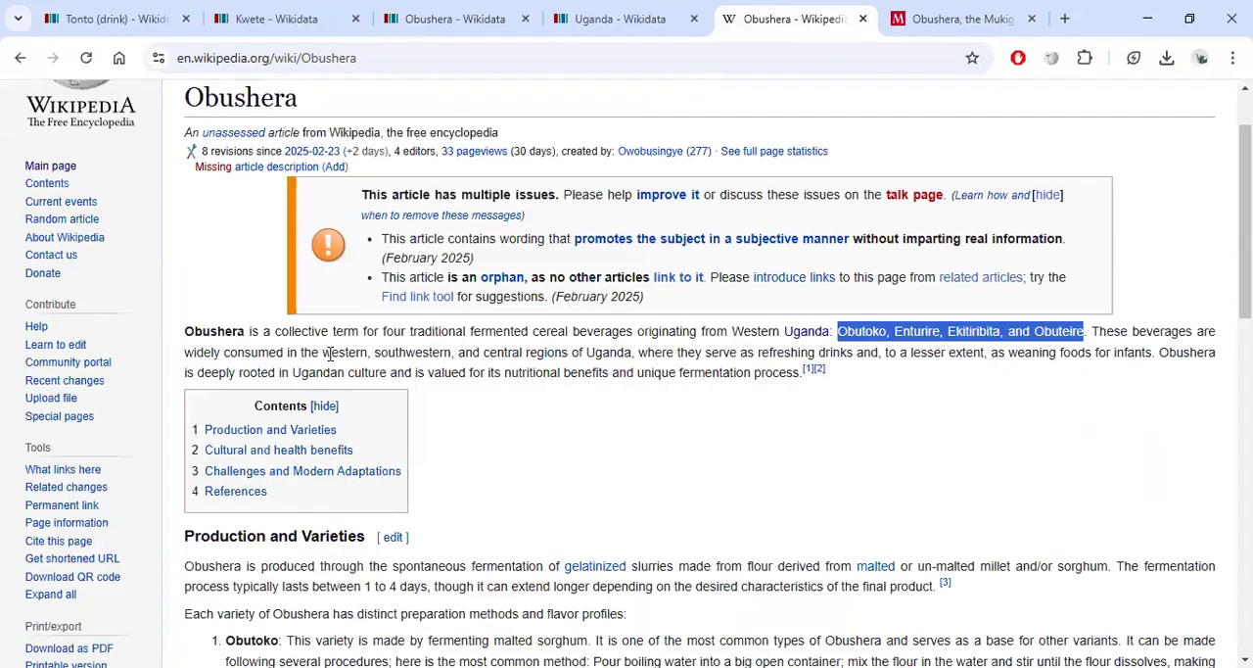
scroll(940, 377, down, 1)
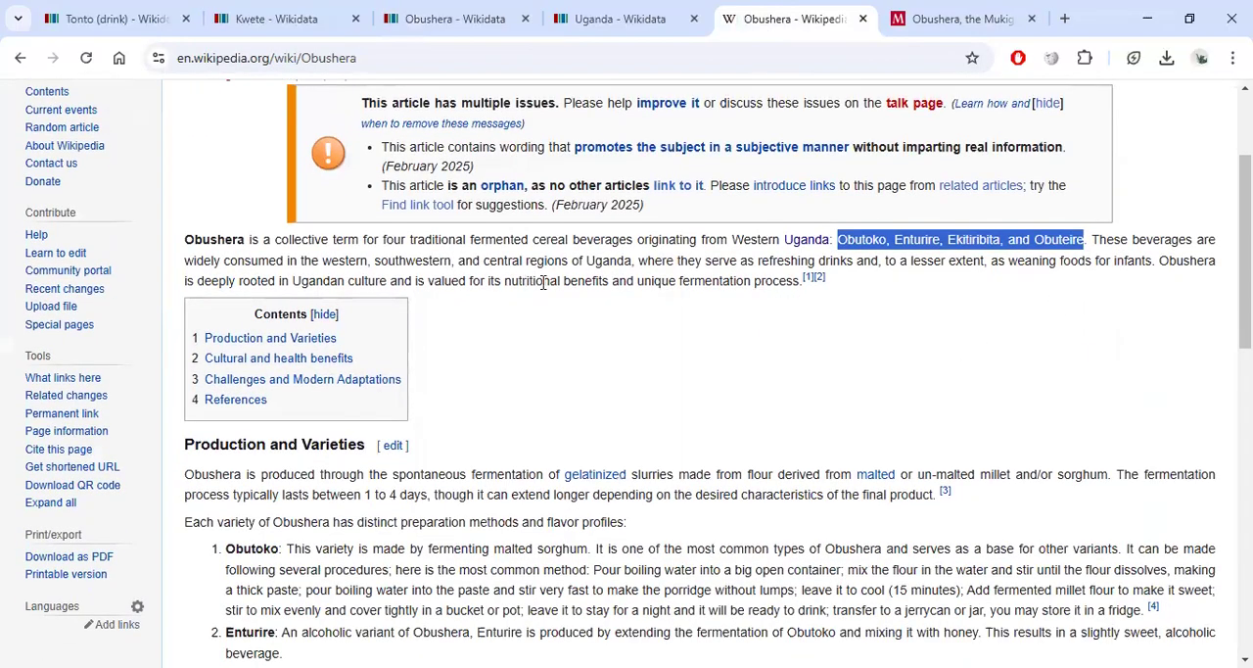
scroll(543, 282, down, 2)
scroll(454, 309, up, 2)
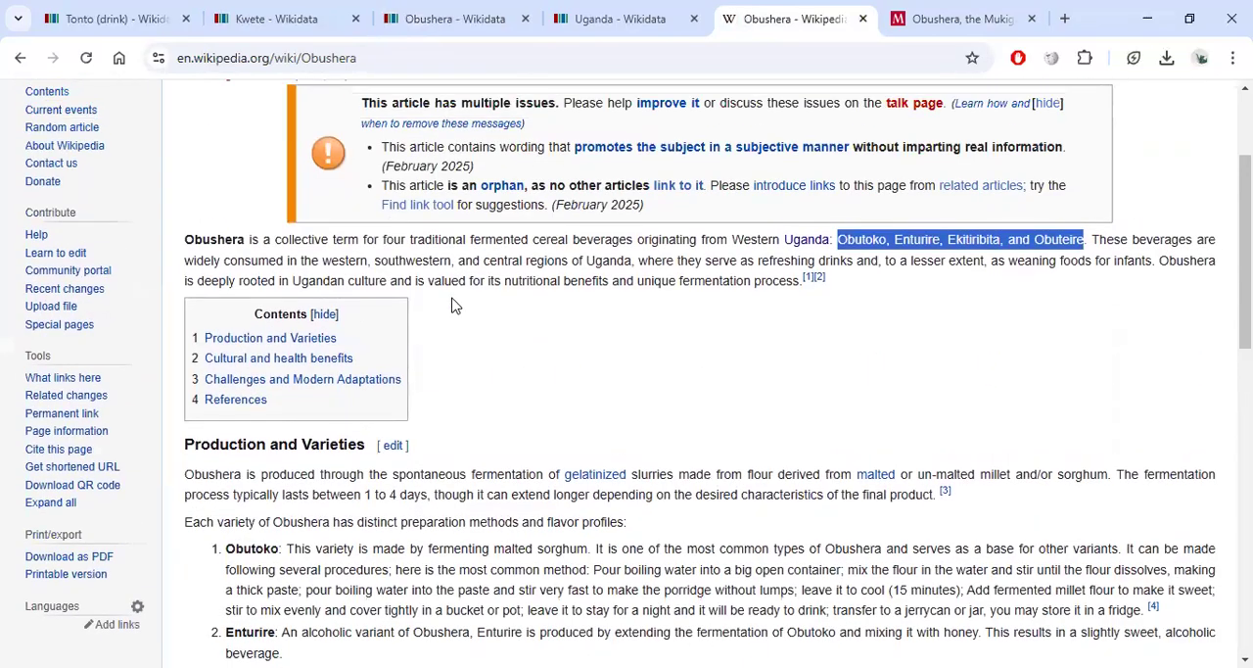
click(353, 57)
key(ctrl+c)
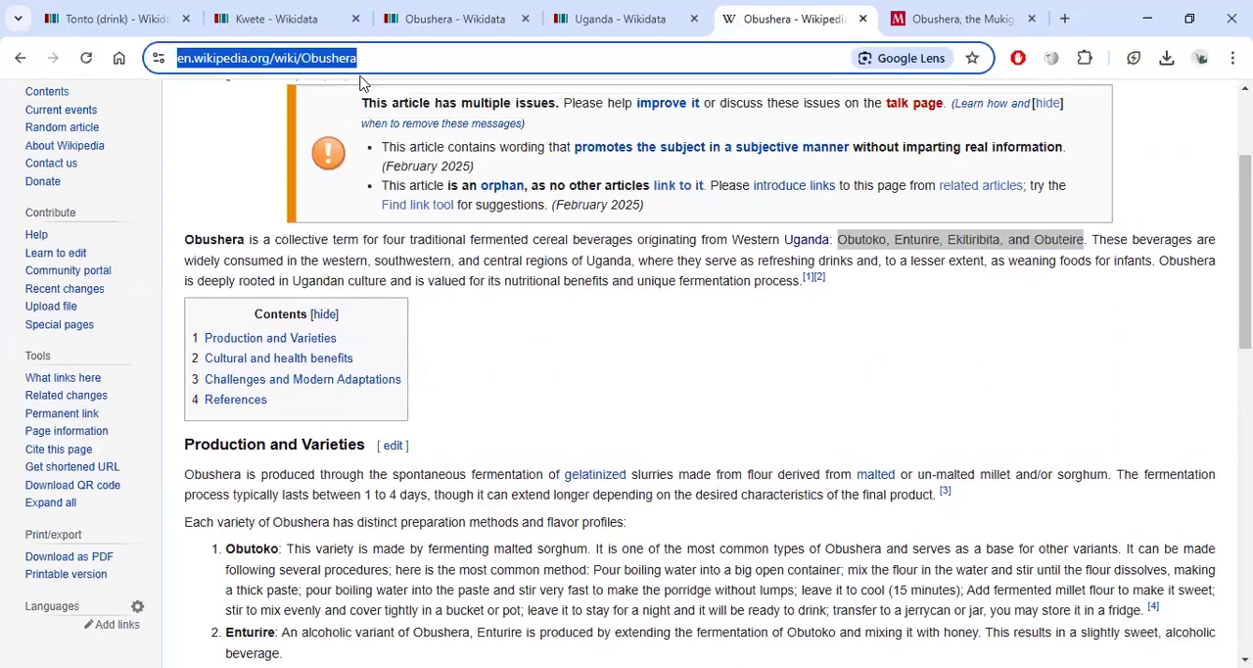
click(449, 22)
scroll(553, 334, up, 1)
scroll(553, 334, up, 1)
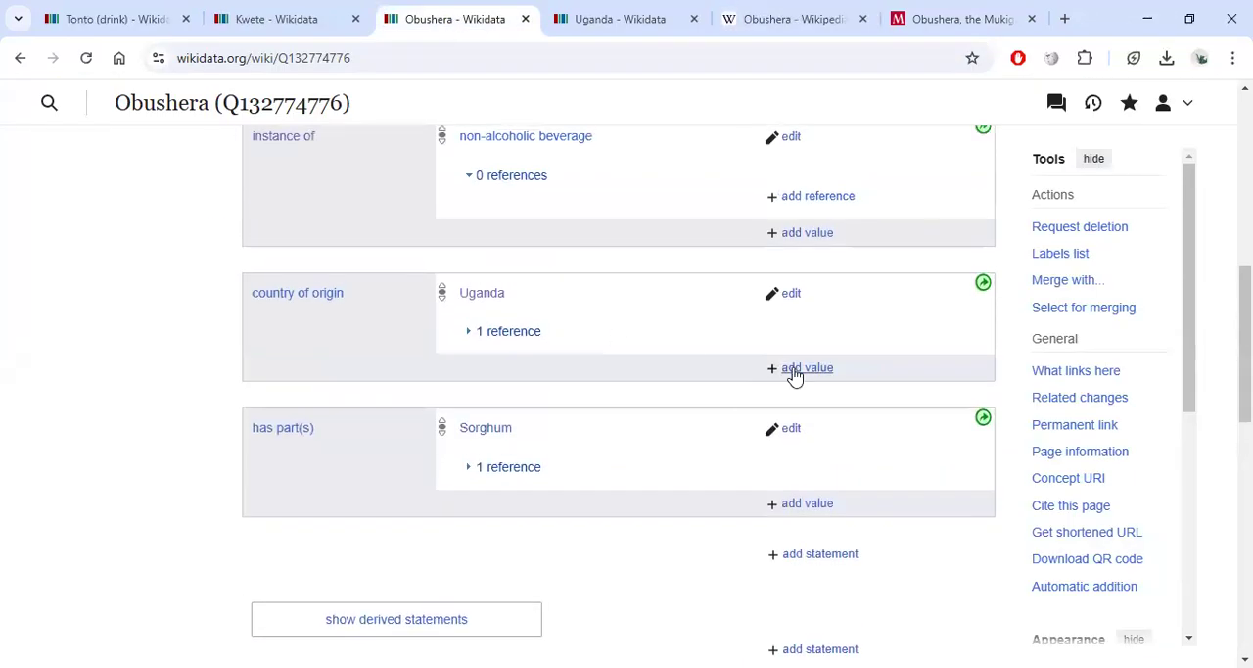
click(468, 335)
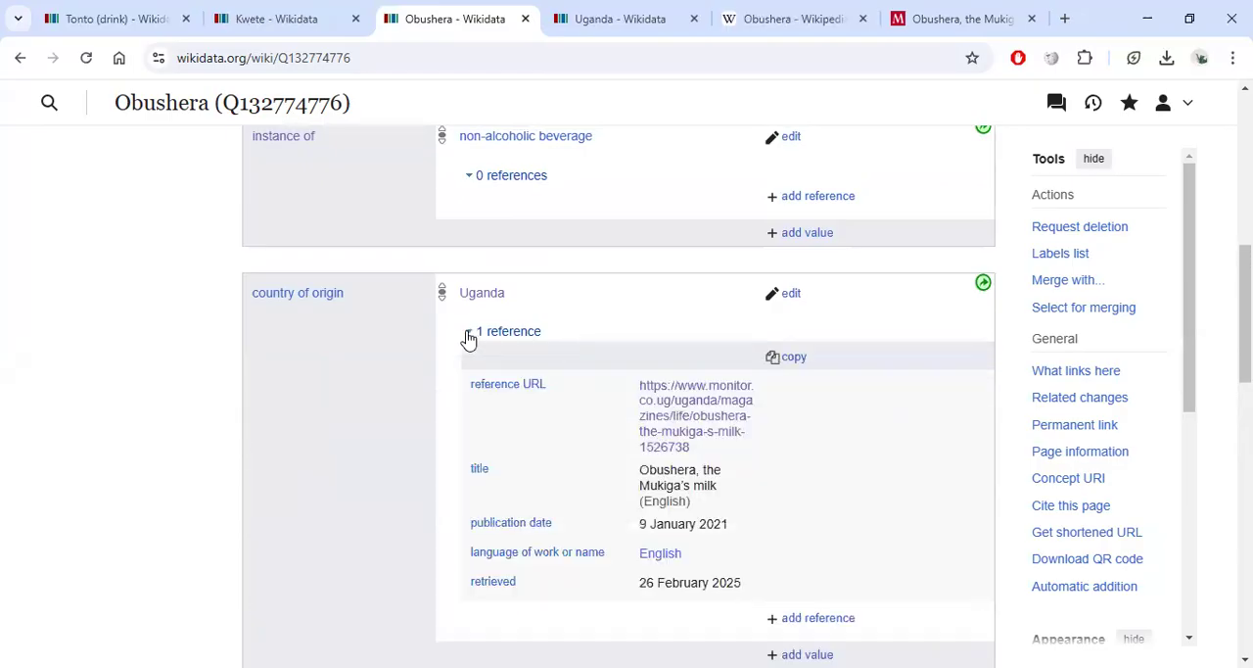
scroll(803, 460, down, 1)
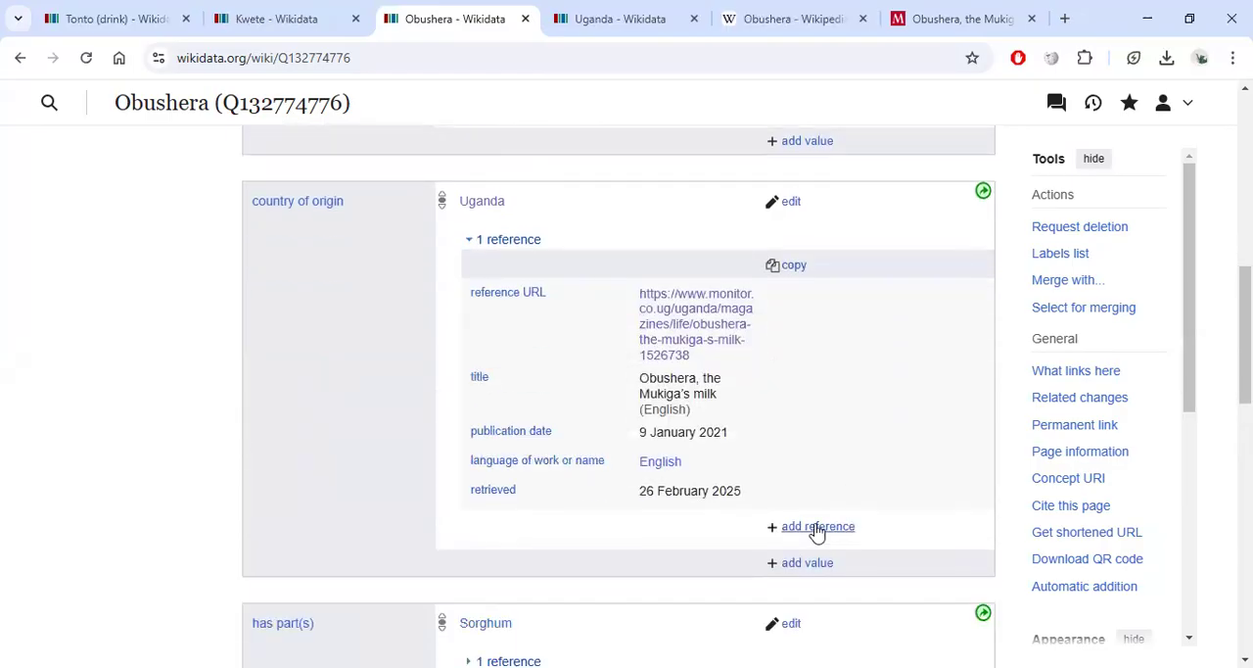
click(816, 528)
scroll(587, 514, down, 2)
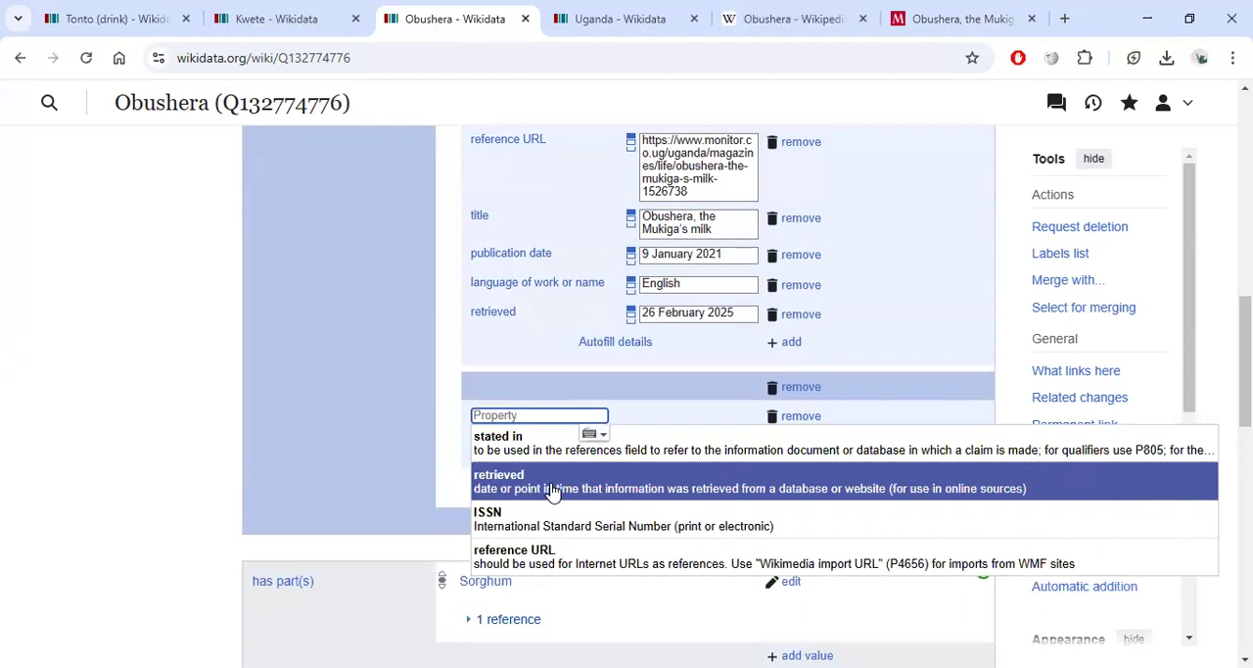
text(wiki)
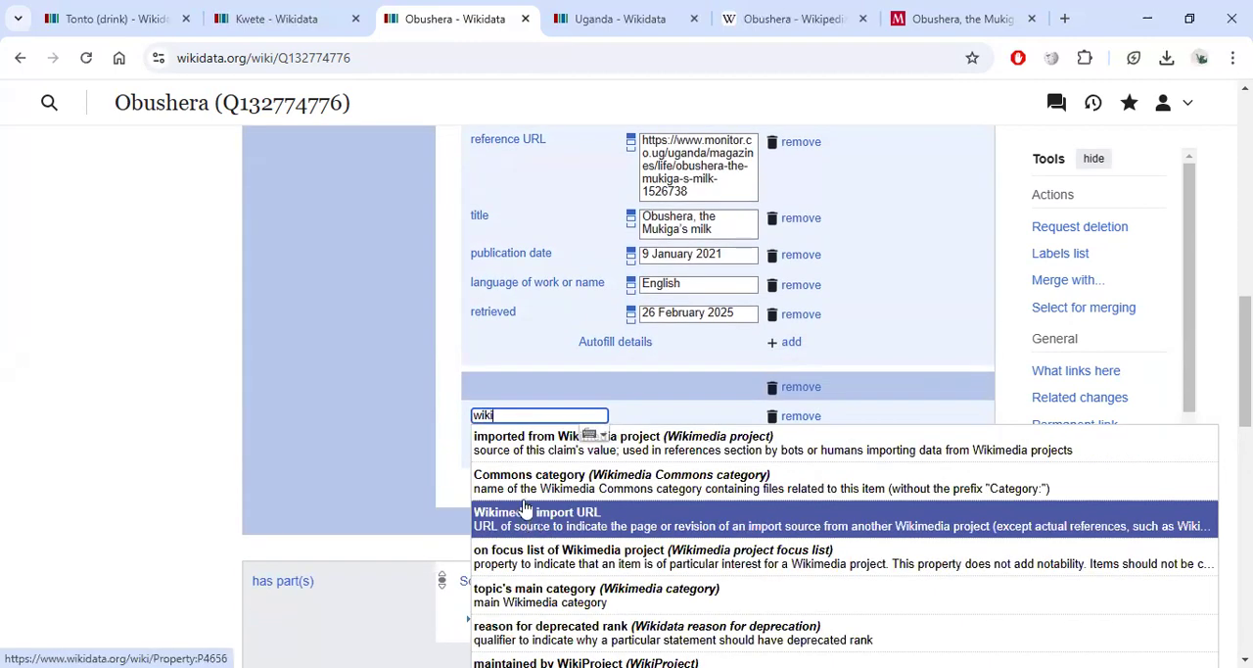
scroll(486, 524, down, 1)
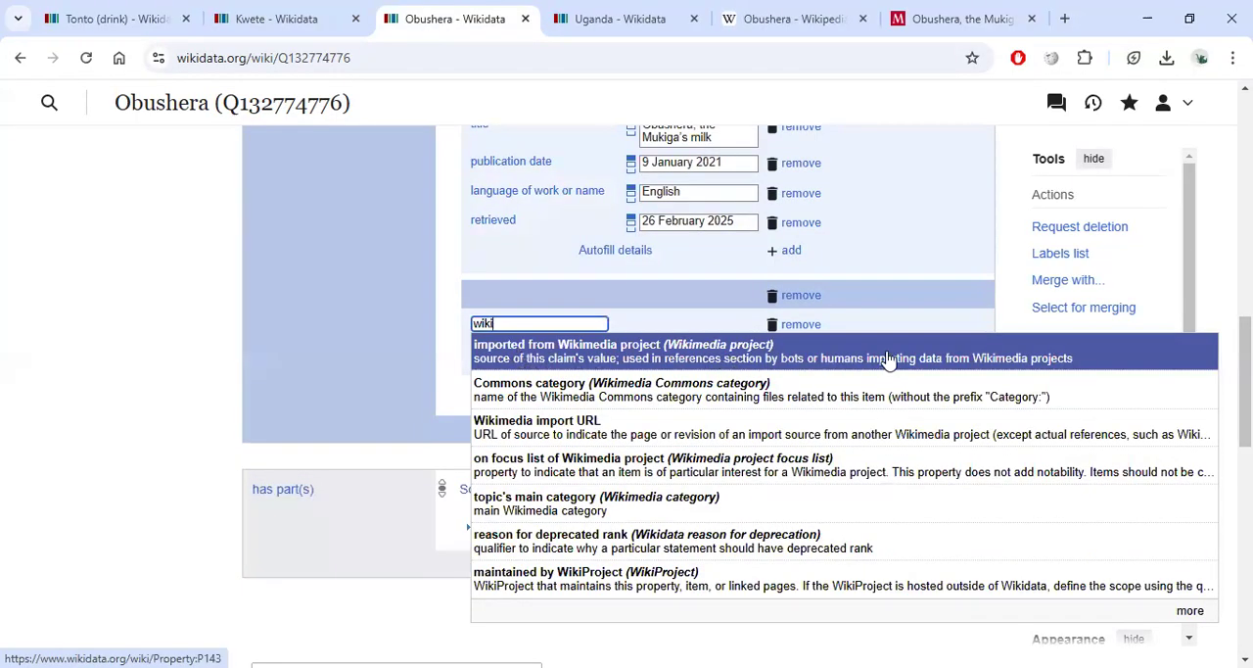
click(557, 437)
key(ctrl+v)
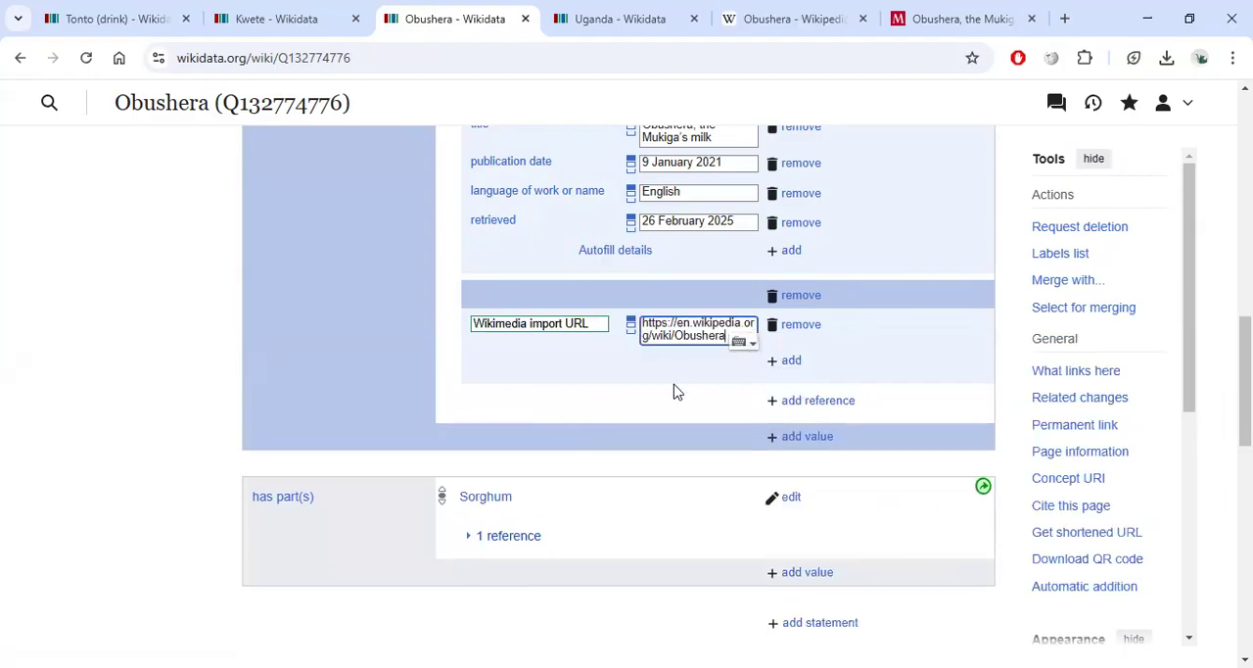
scroll(694, 367, up, 2)
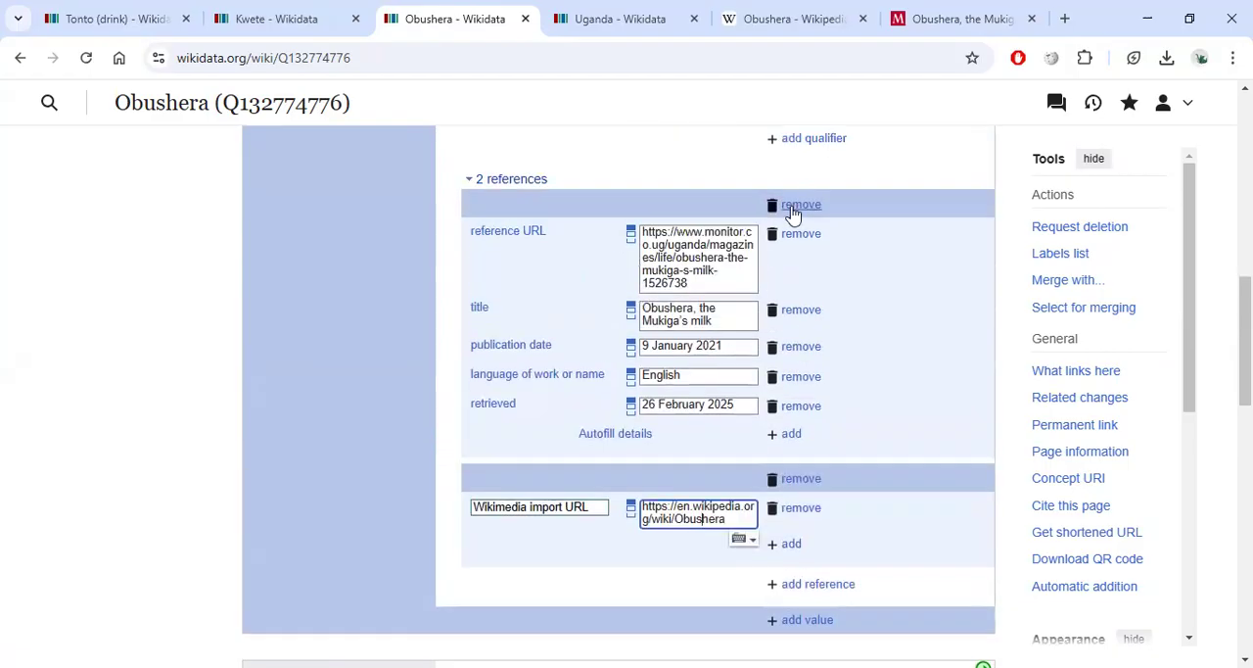
scroll(793, 214, up, 2)
click(793, 298)
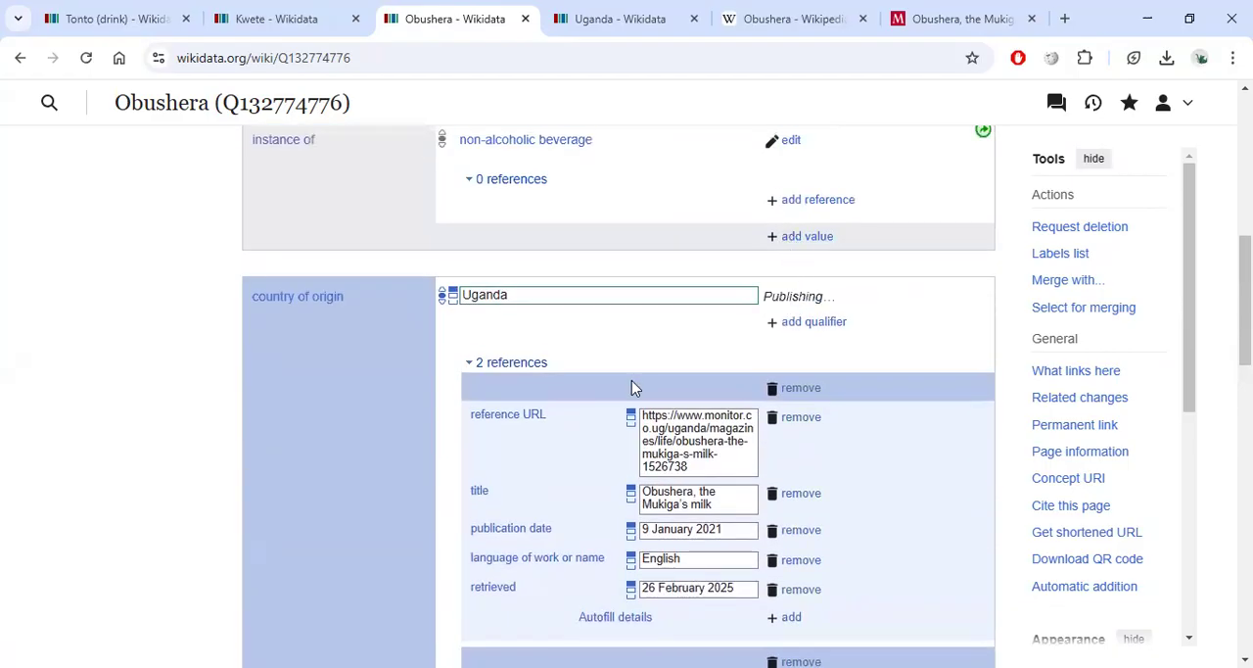
scroll(695, 468, down, 2)
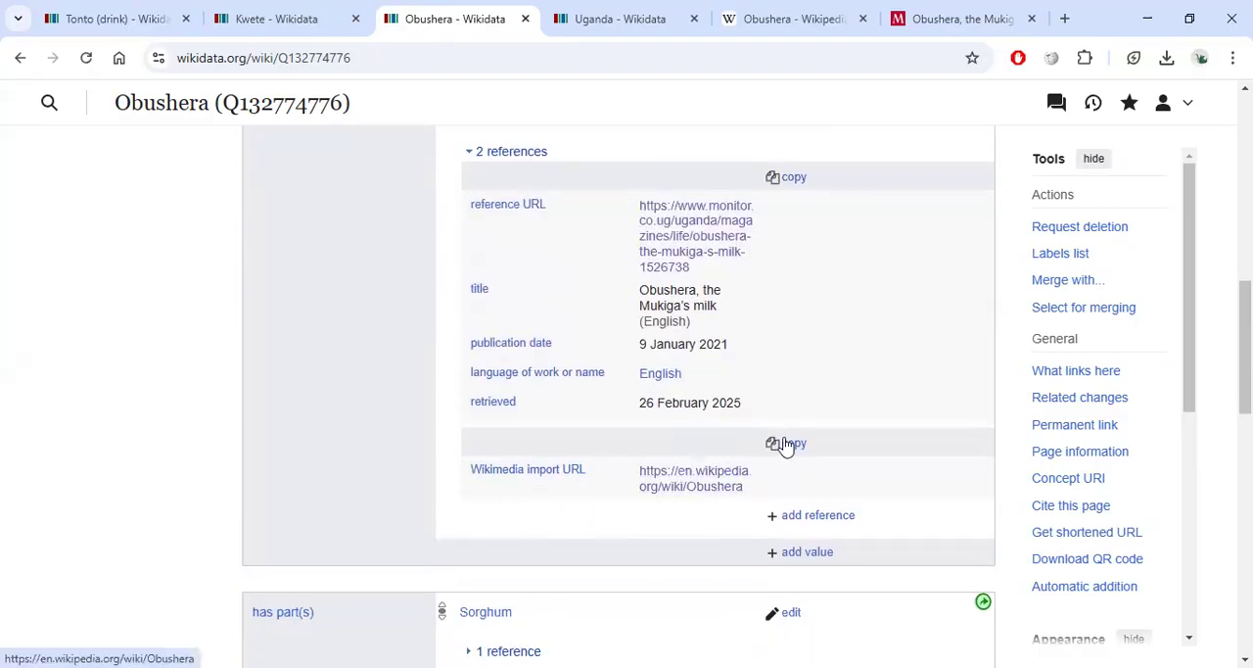
click(469, 153)
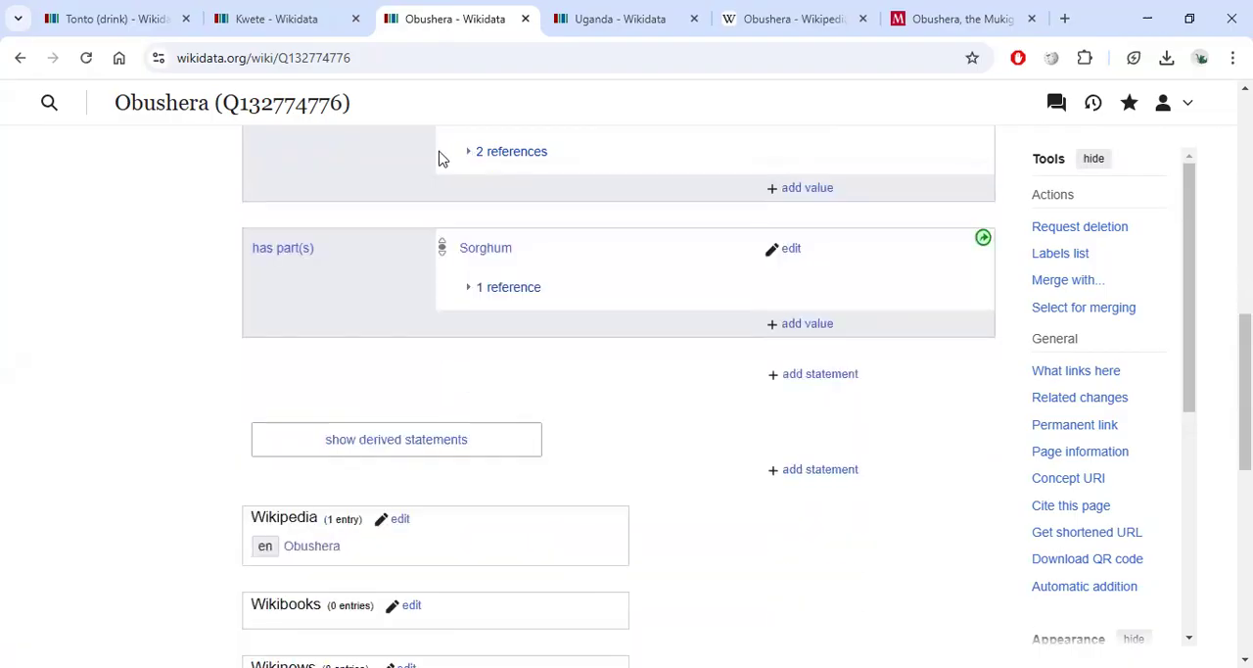
Review the statements on the Tonto (drink) item.
click(120, 19)
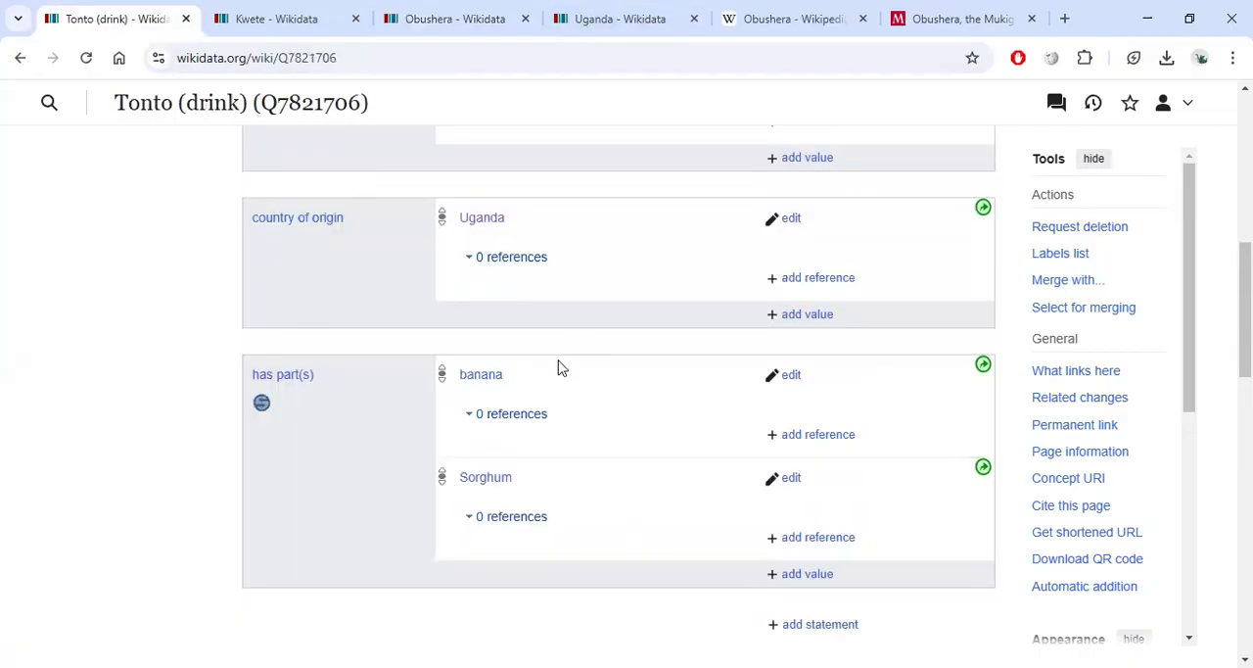
scroll(561, 367, down, 3)
scroll(551, 359, up, 2)
scroll(369, 324, up, 2)
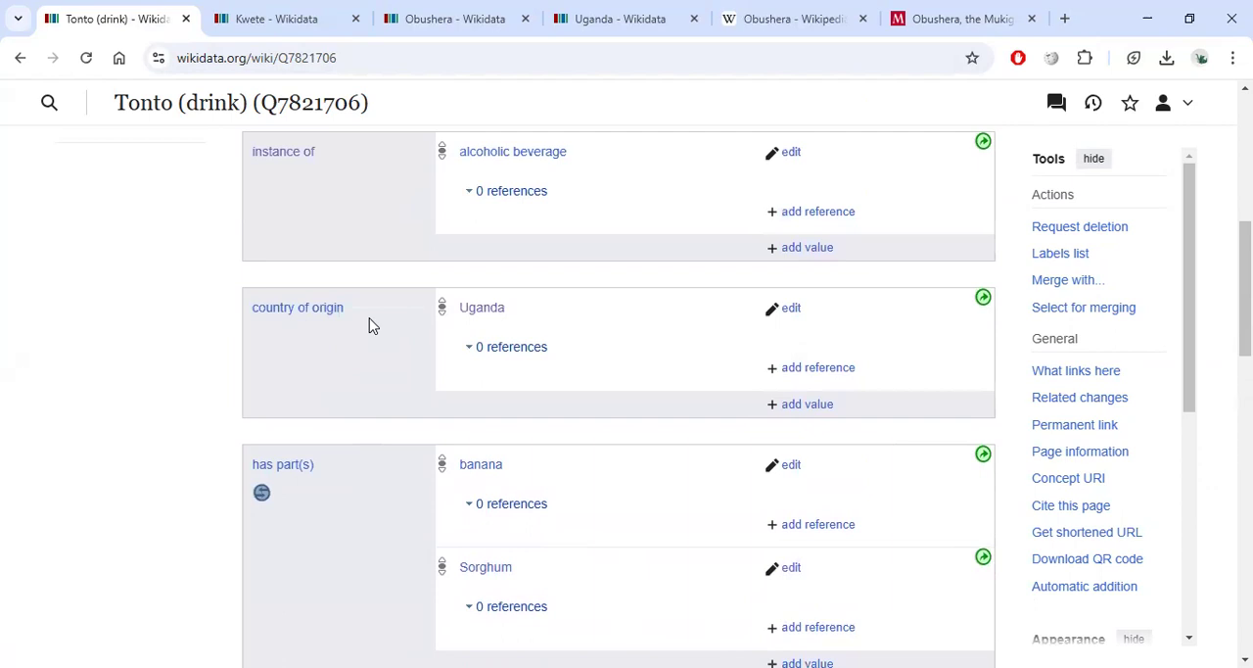
scroll(540, 316, down, 5)
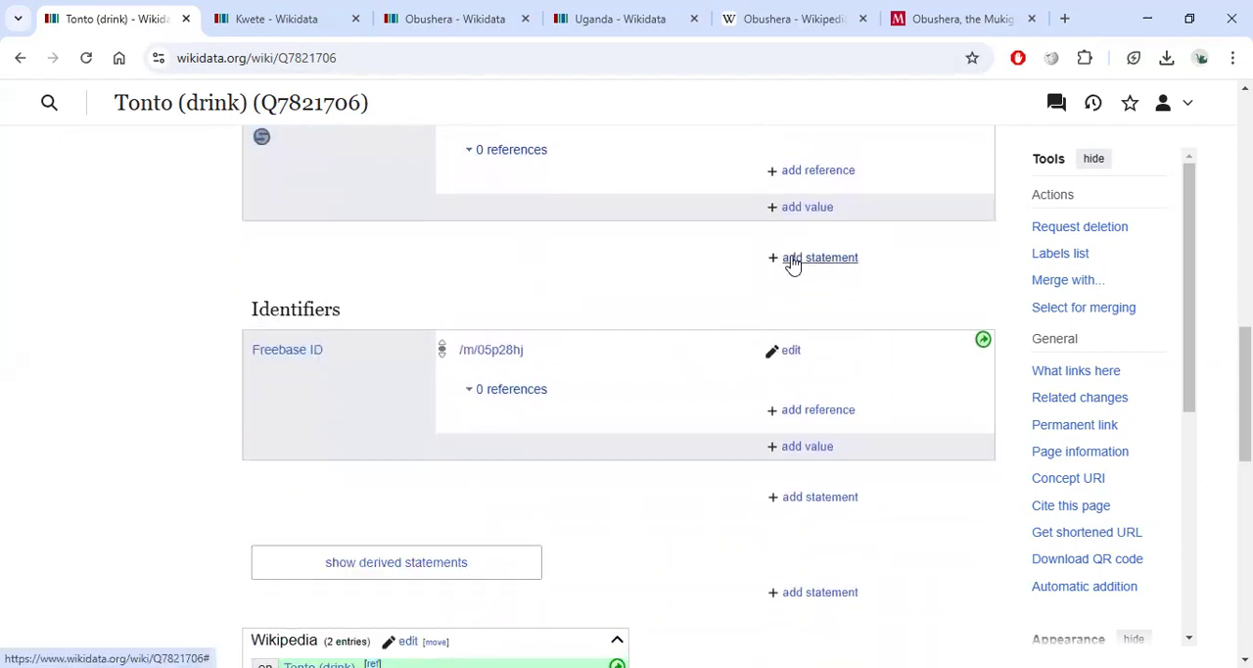
click(789, 258)
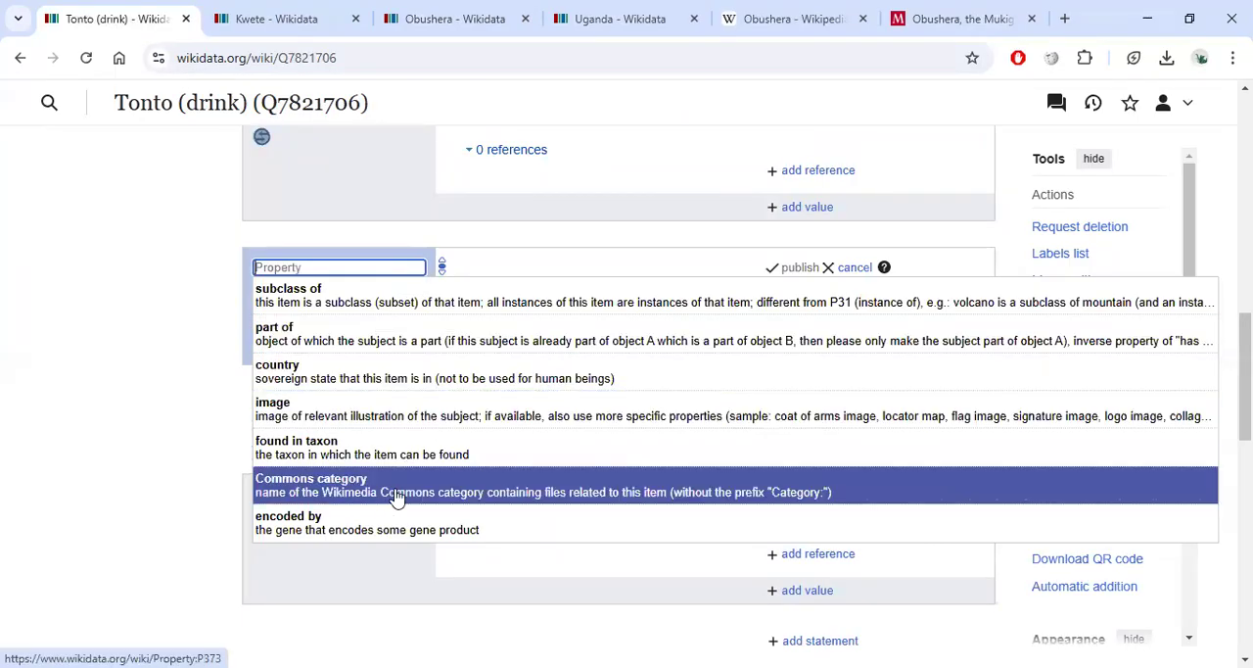
scroll(397, 492, down, 5)
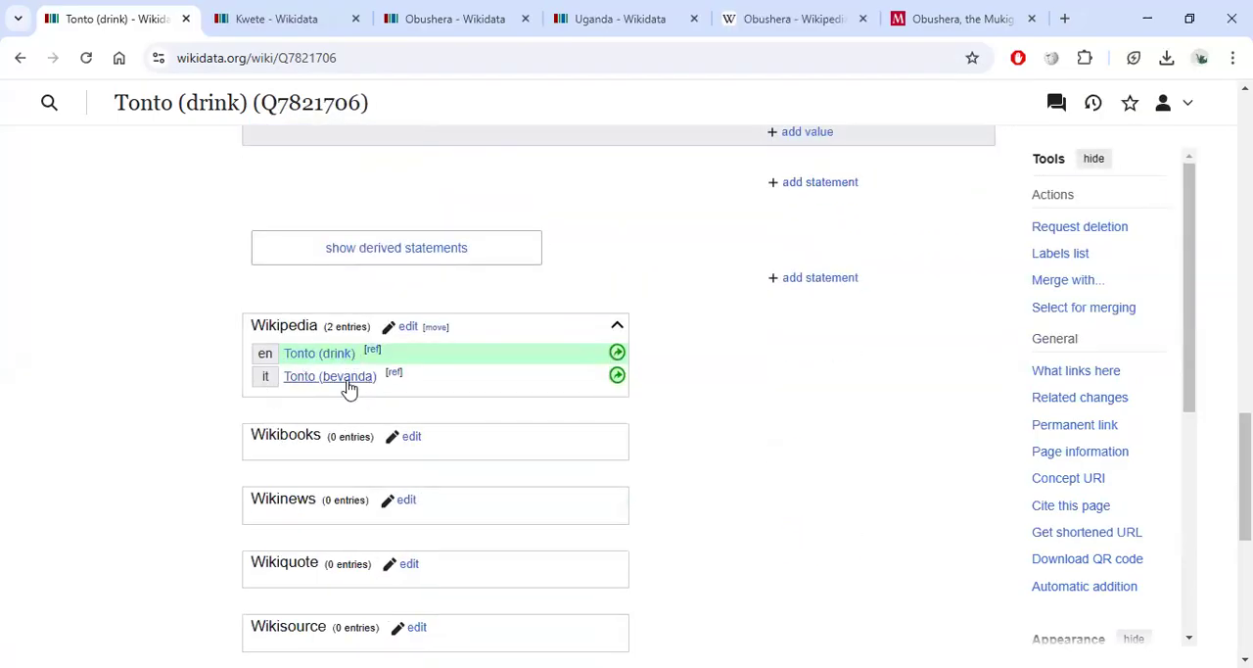
click(413, 329)
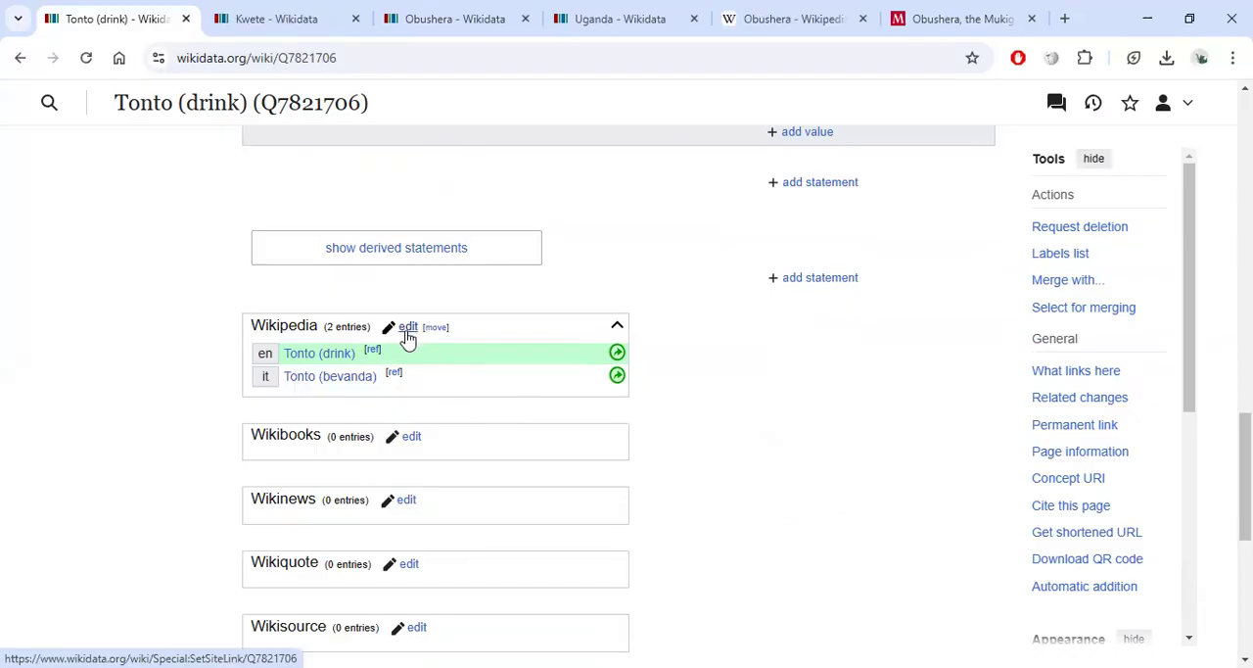
text(lg)
click(283, 449)
click(340, 423)
text(Tonto)
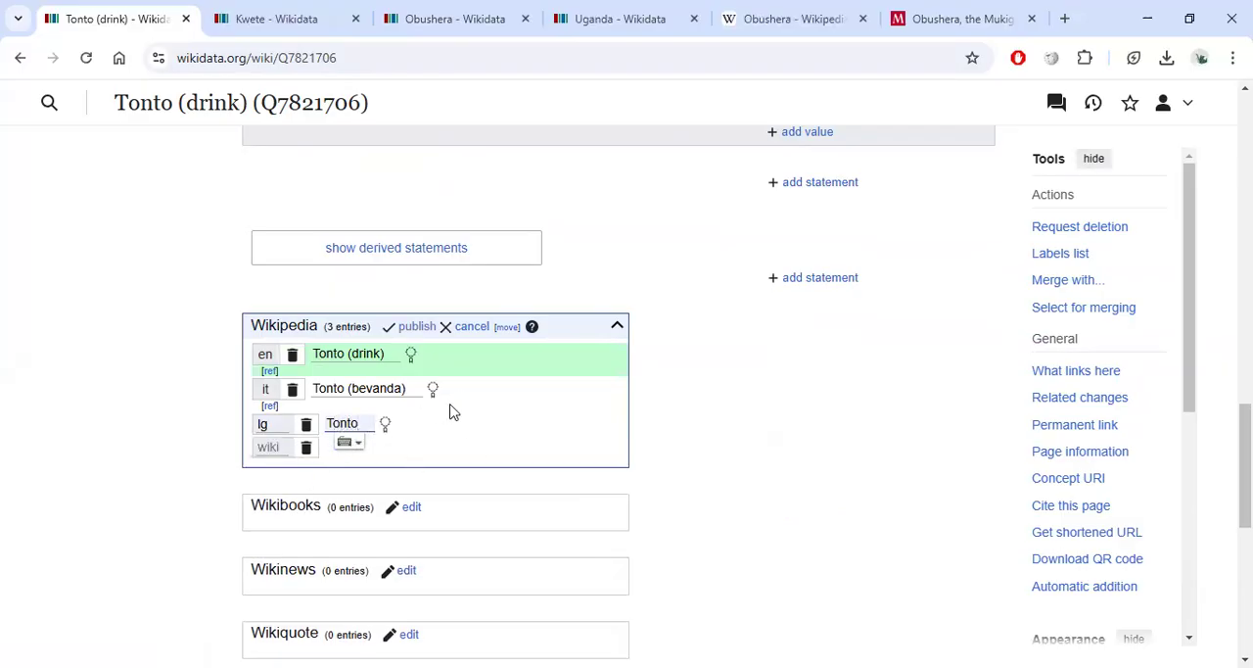
click(468, 328)
Review the Tonto (drink) item's labels, descriptions and aliases in other languages.
scroll(443, 337, up, 2)
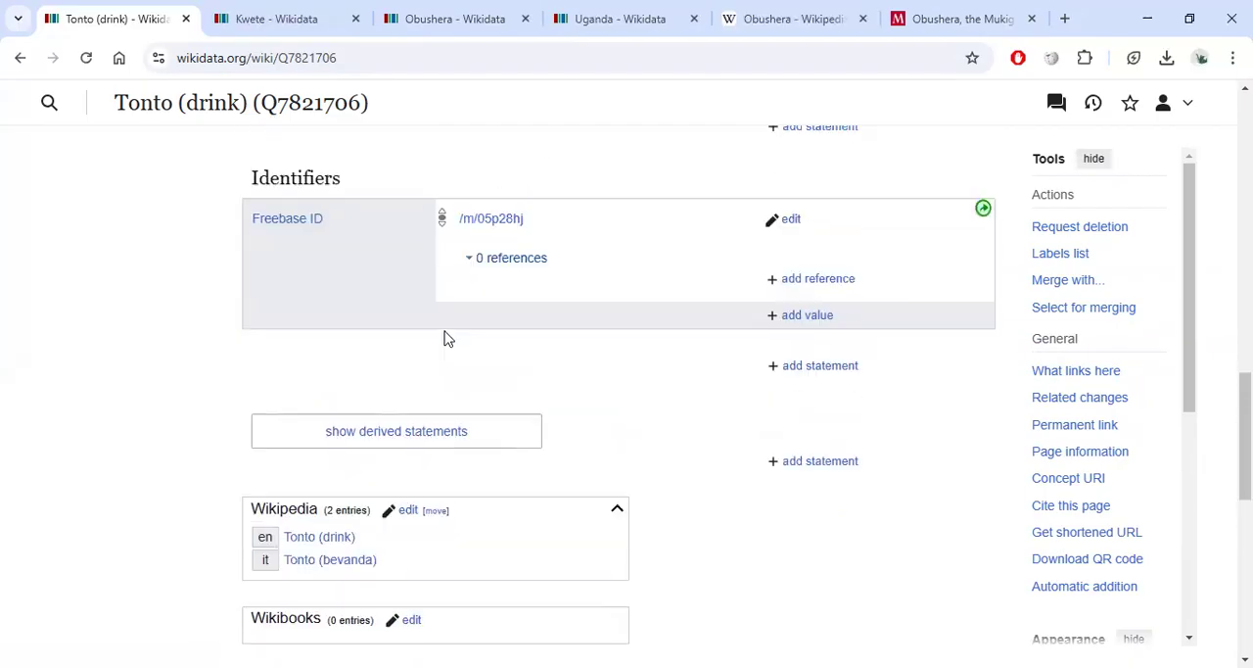
scroll(444, 337, up, 10)
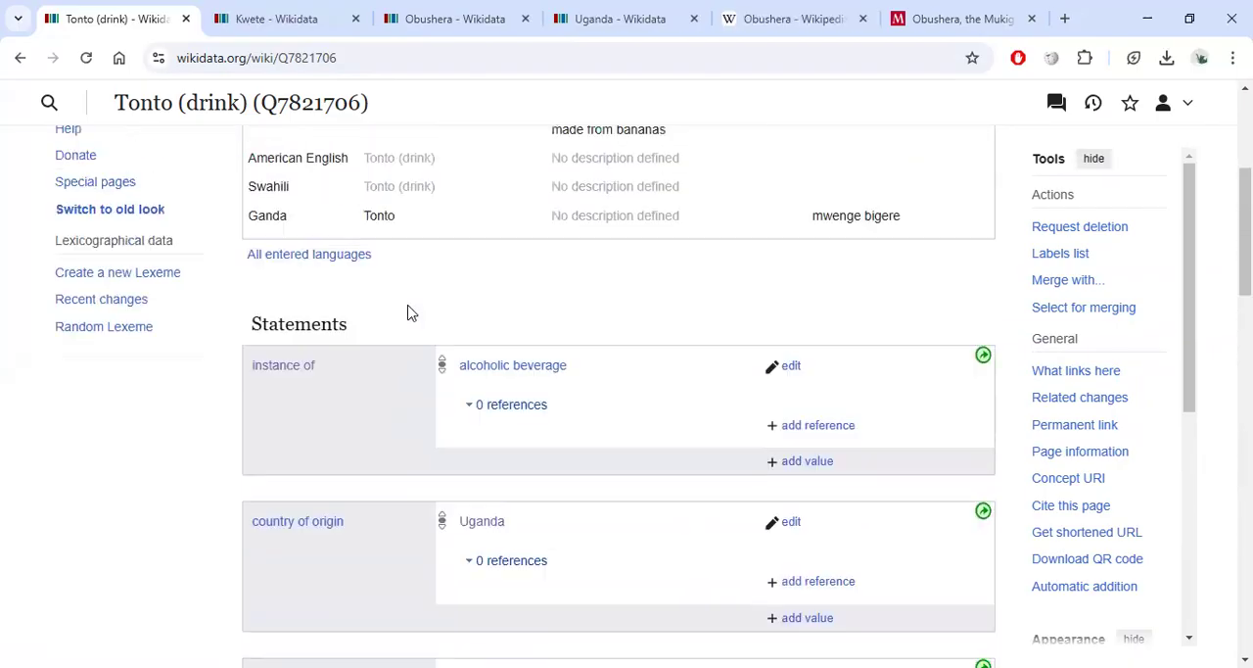
scroll(410, 312, up, 2)
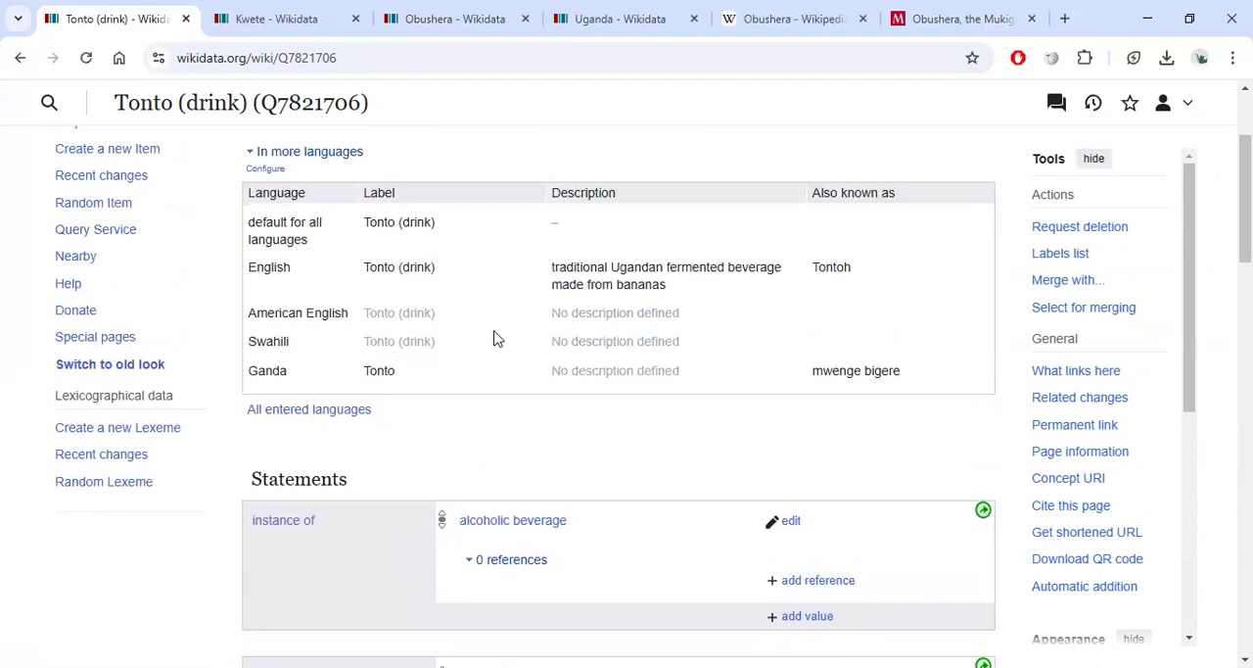
scroll(495, 337, down, 1)
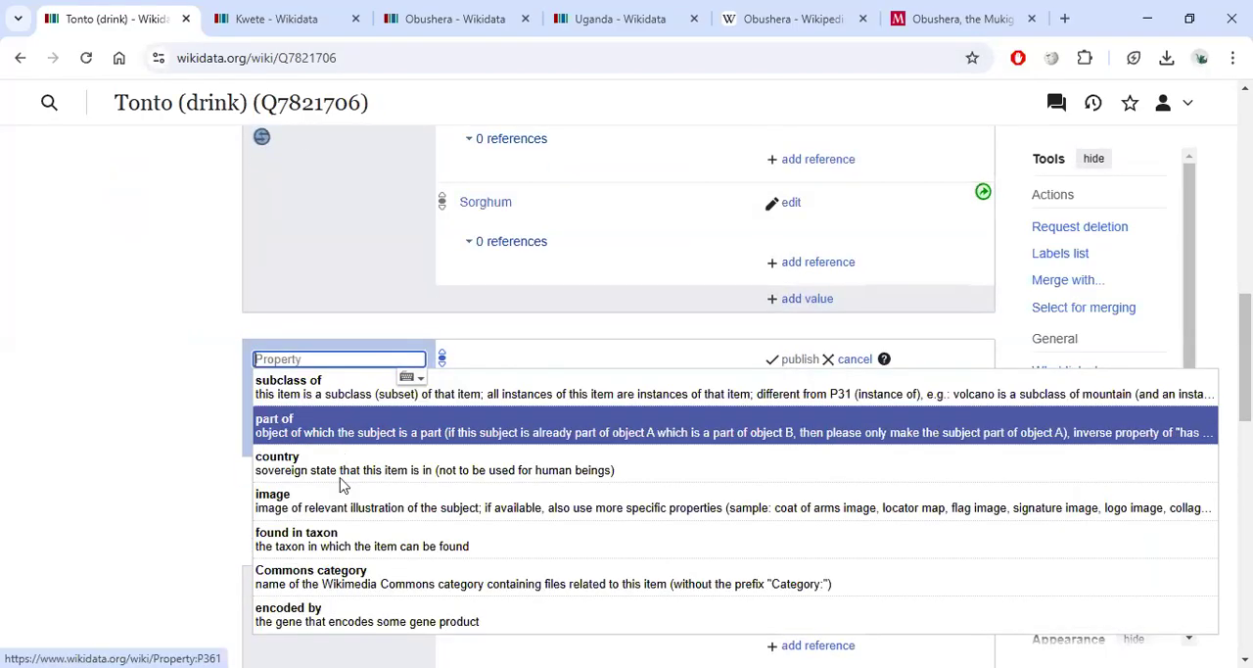
scroll(331, 437, down, 2)
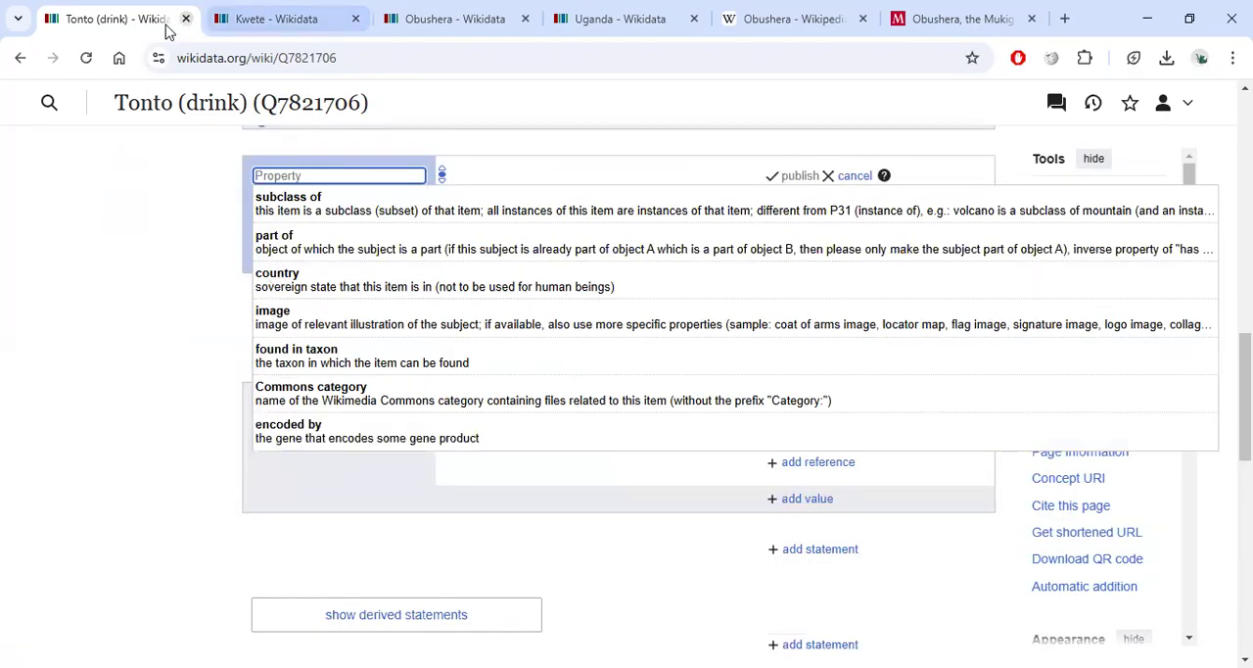
Inspect the potential issue flagged on the Kwete item's made from material Sorghum value.
click(238, 22)
scroll(529, 274, down, 5)
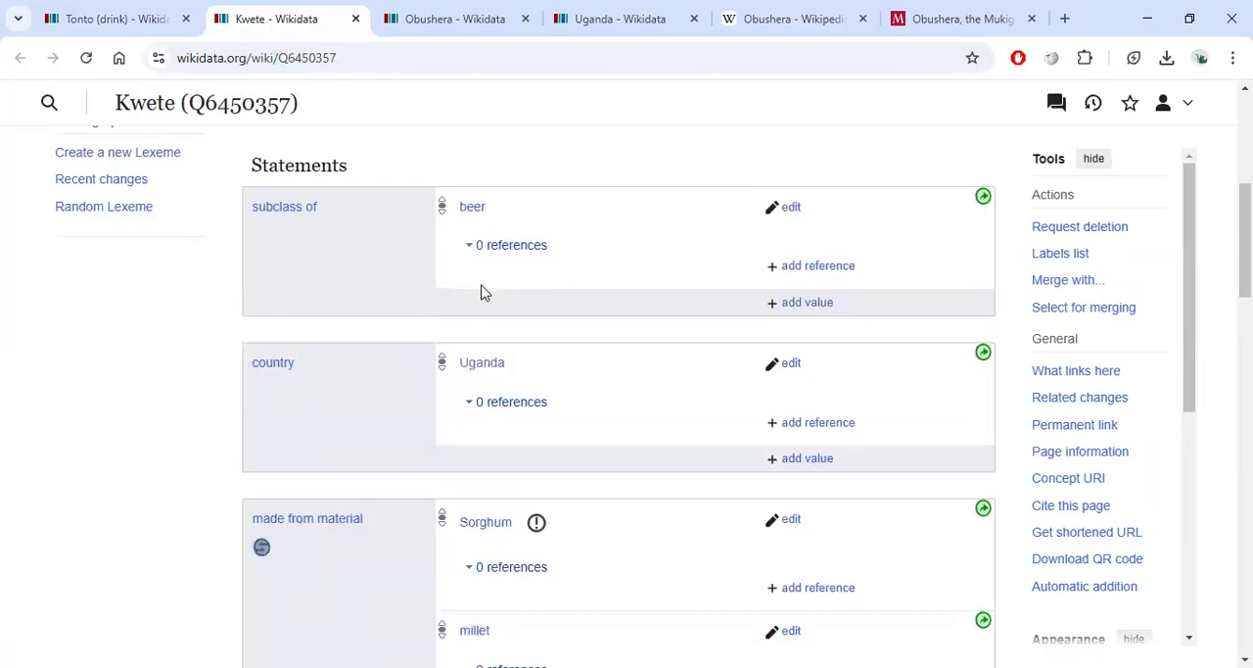
scroll(456, 288, down, 3)
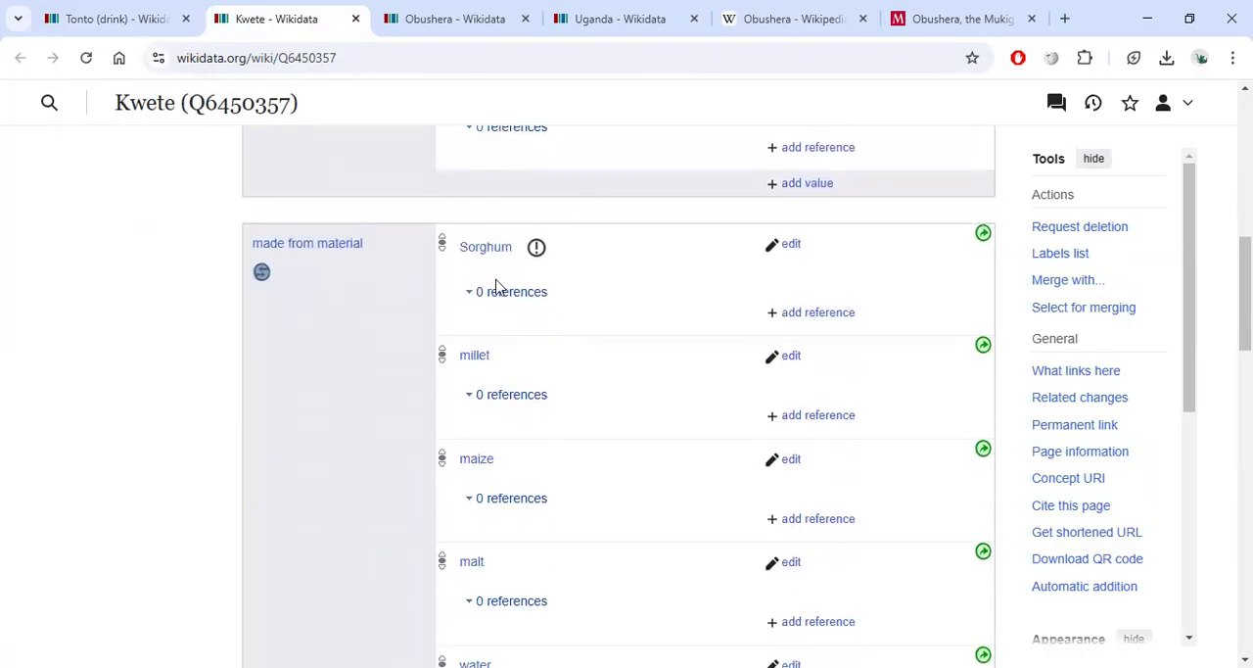
click(536, 247)
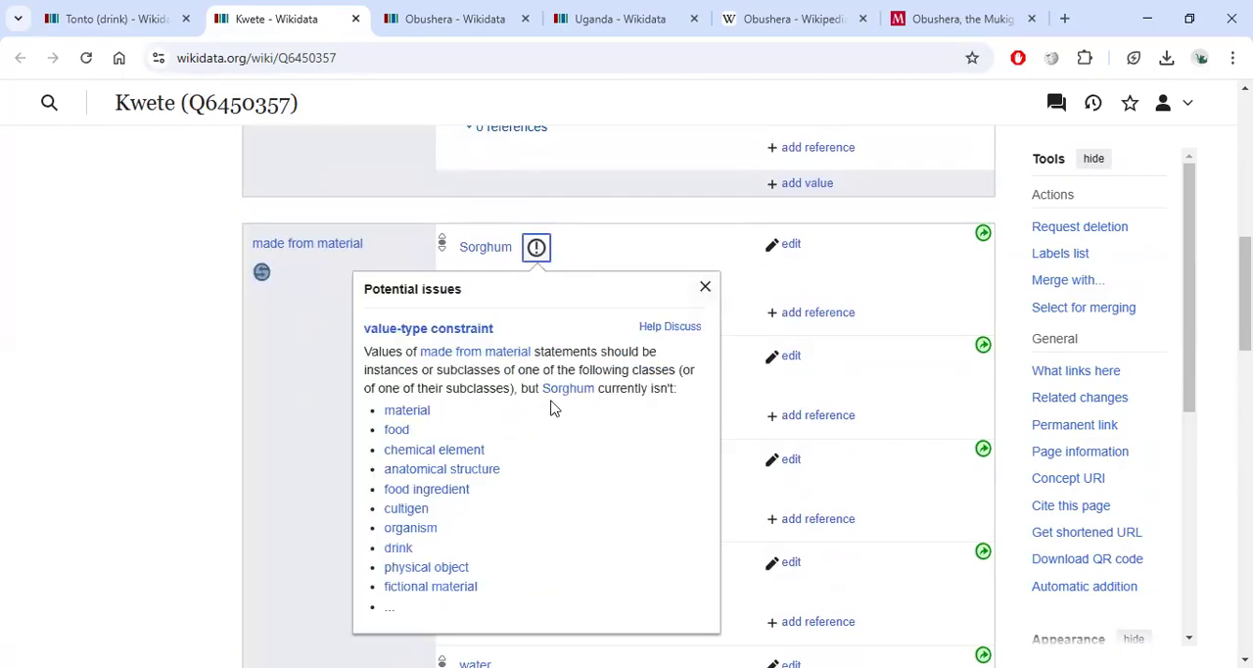
click(705, 286)
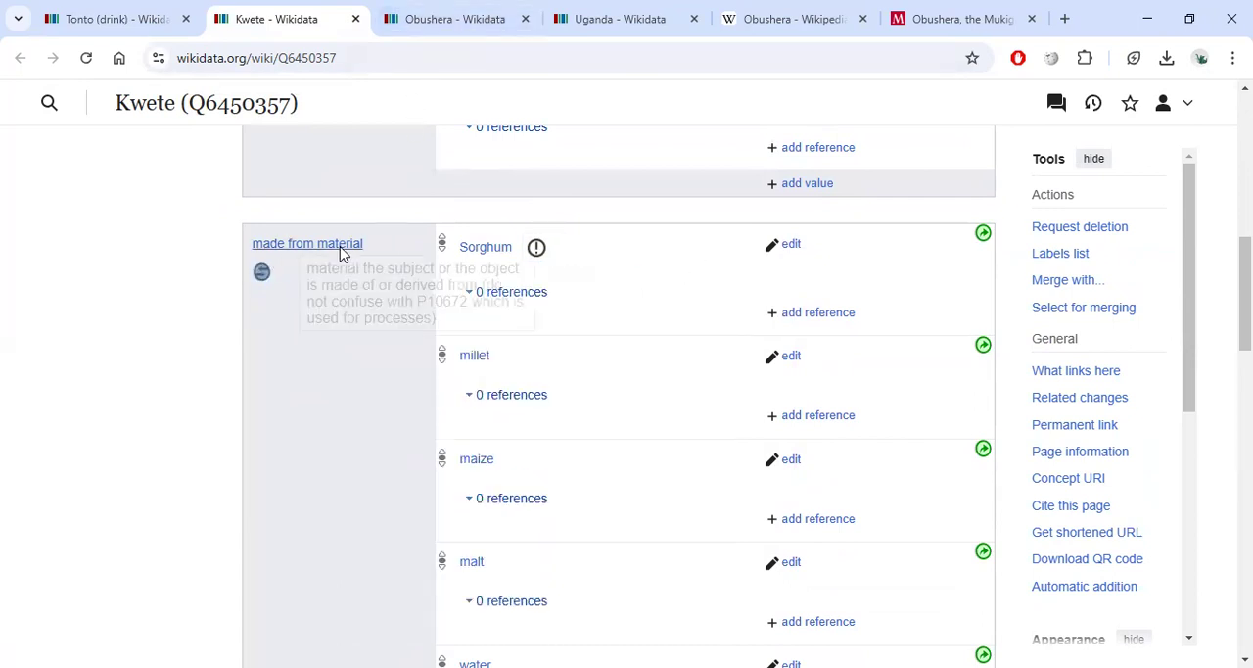
Add a made from material statement with the value drinking water to Obushera and publish it.
click(604, 20)
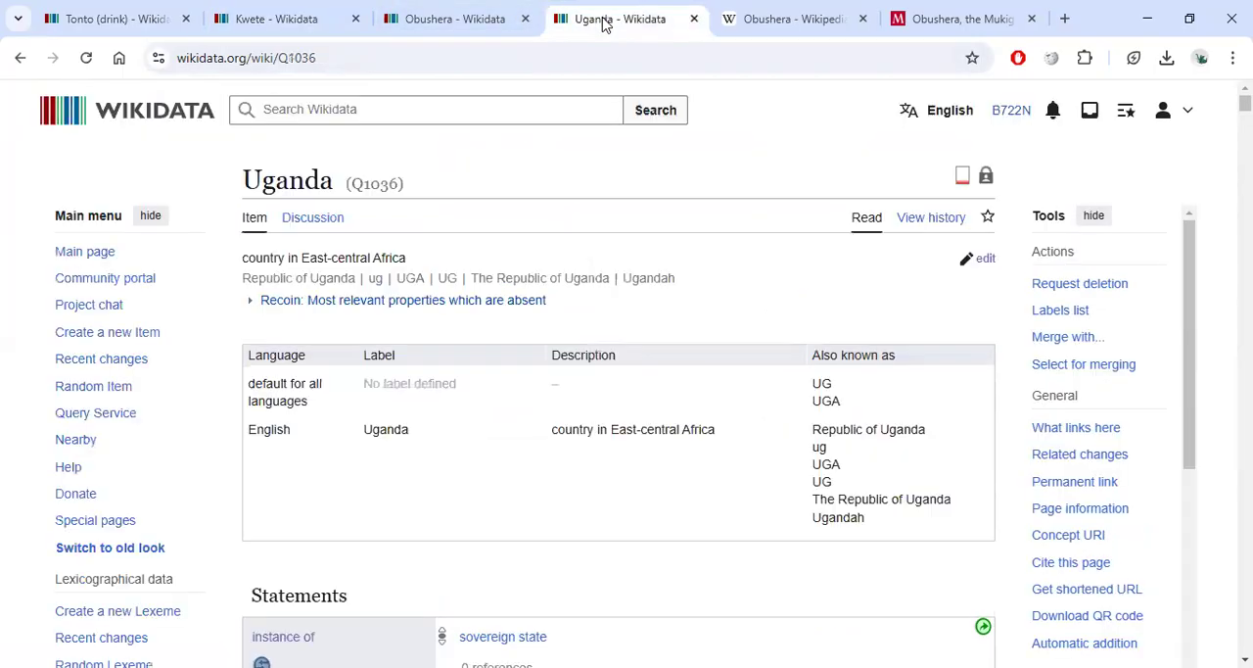
click(419, 19)
scroll(397, 272, down, 2)
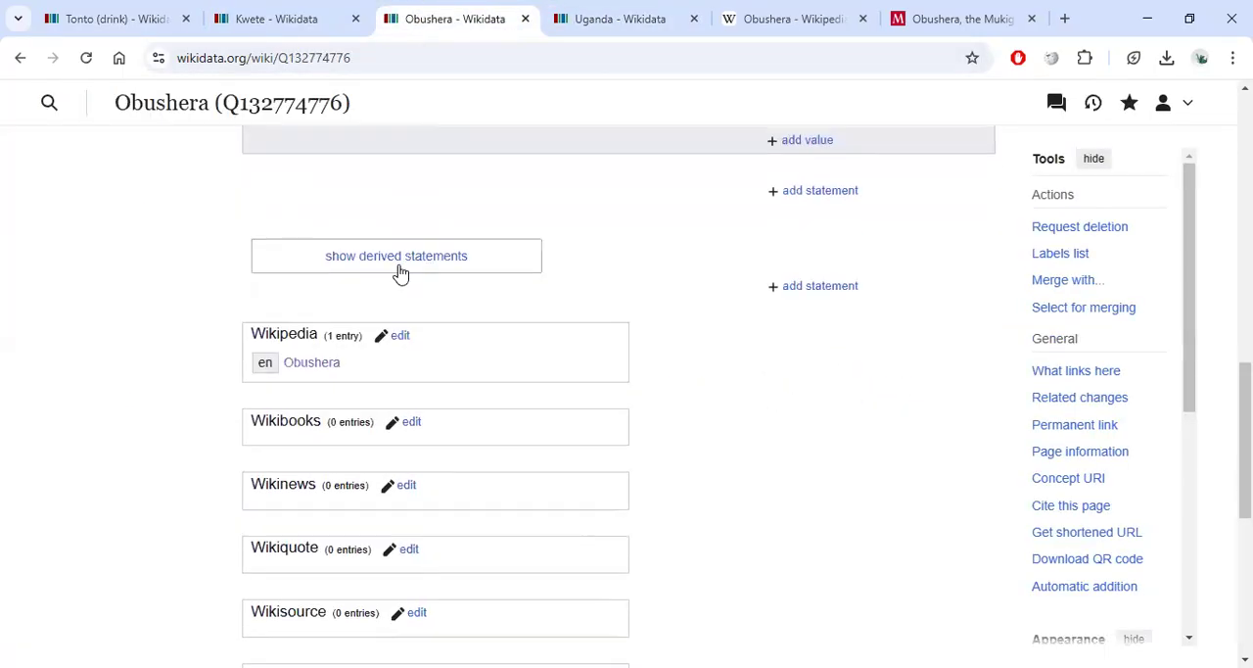
scroll(392, 264, up, 1)
scroll(360, 239, up, 1)
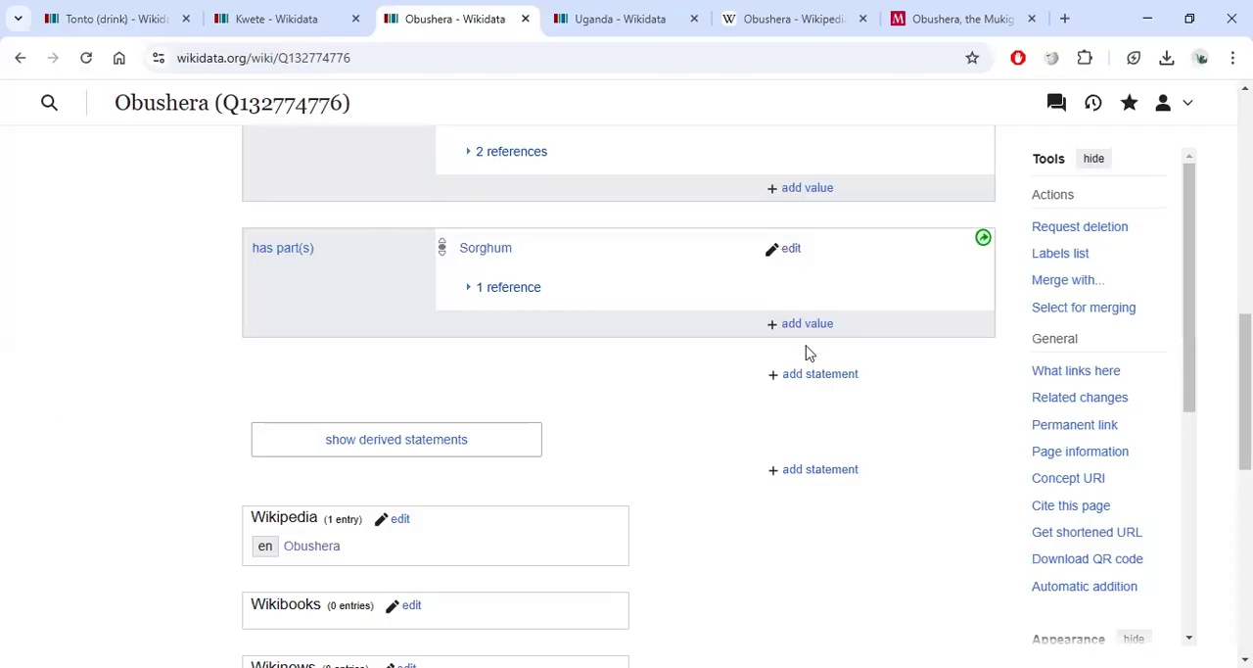
click(812, 375)
text(made)
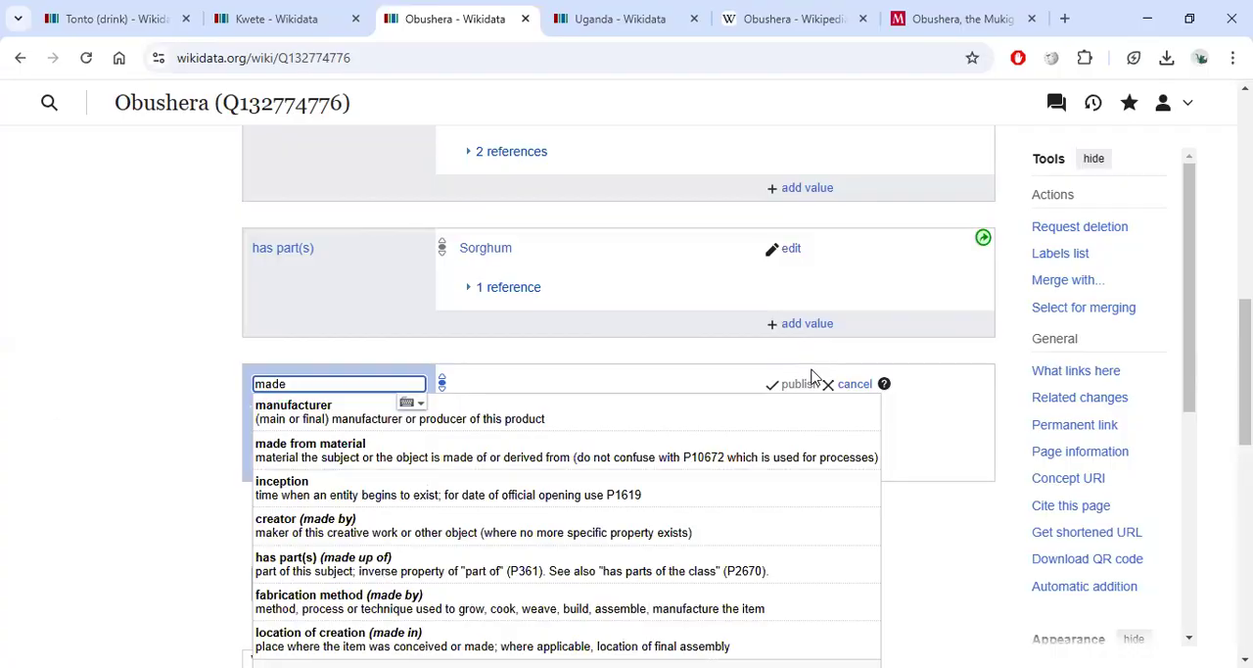
click(598, 456)
text(W)
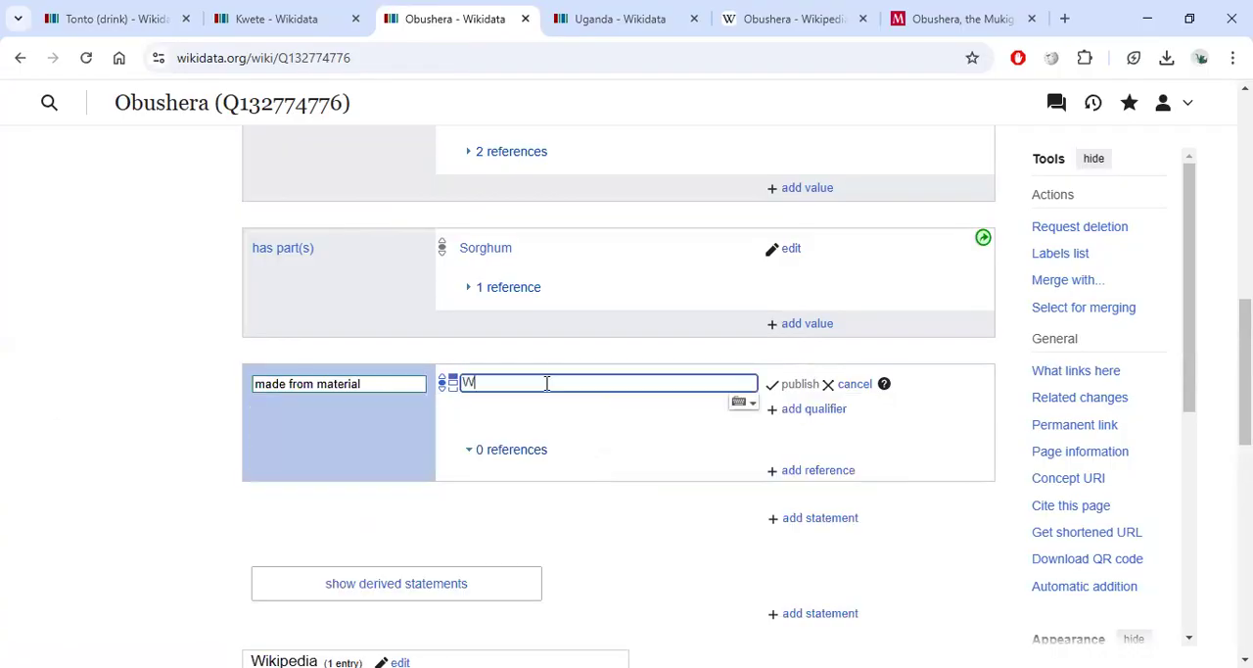
text(ater)
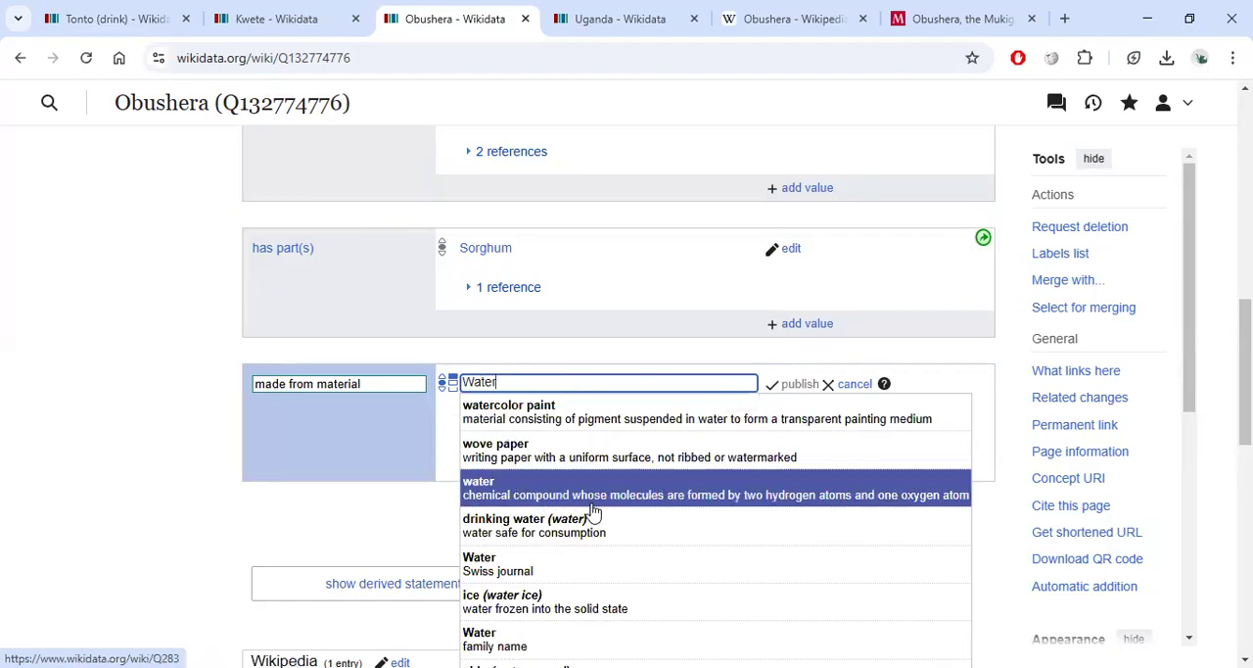
click(615, 523)
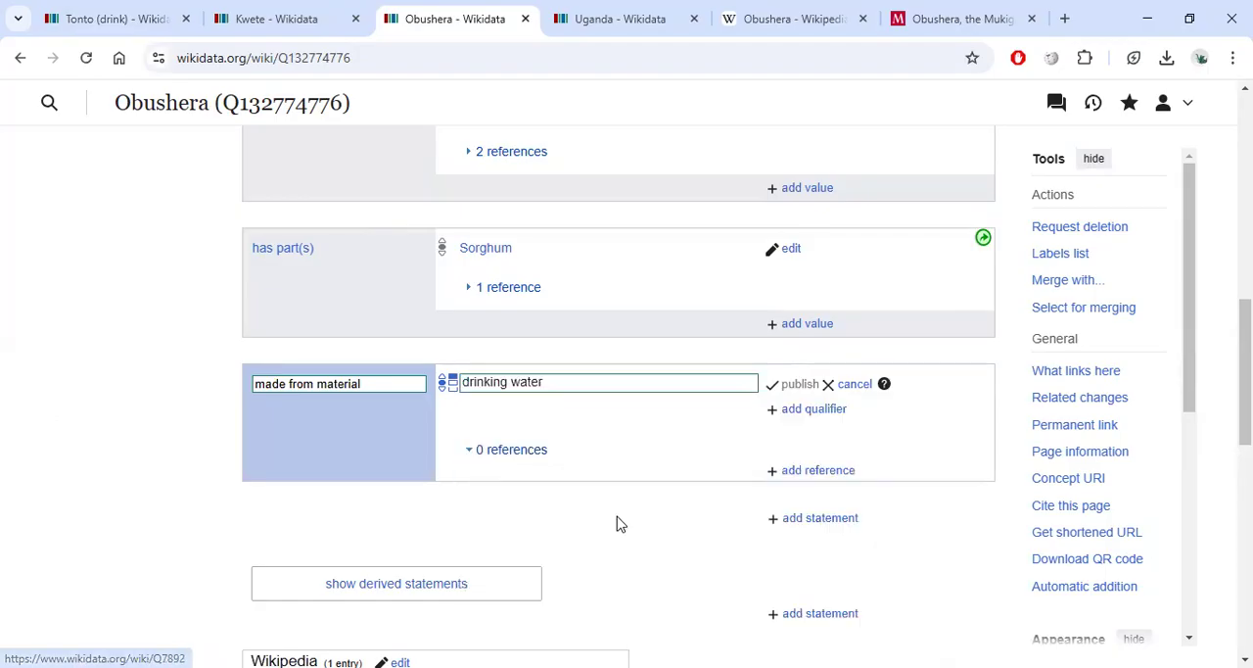
click(797, 385)
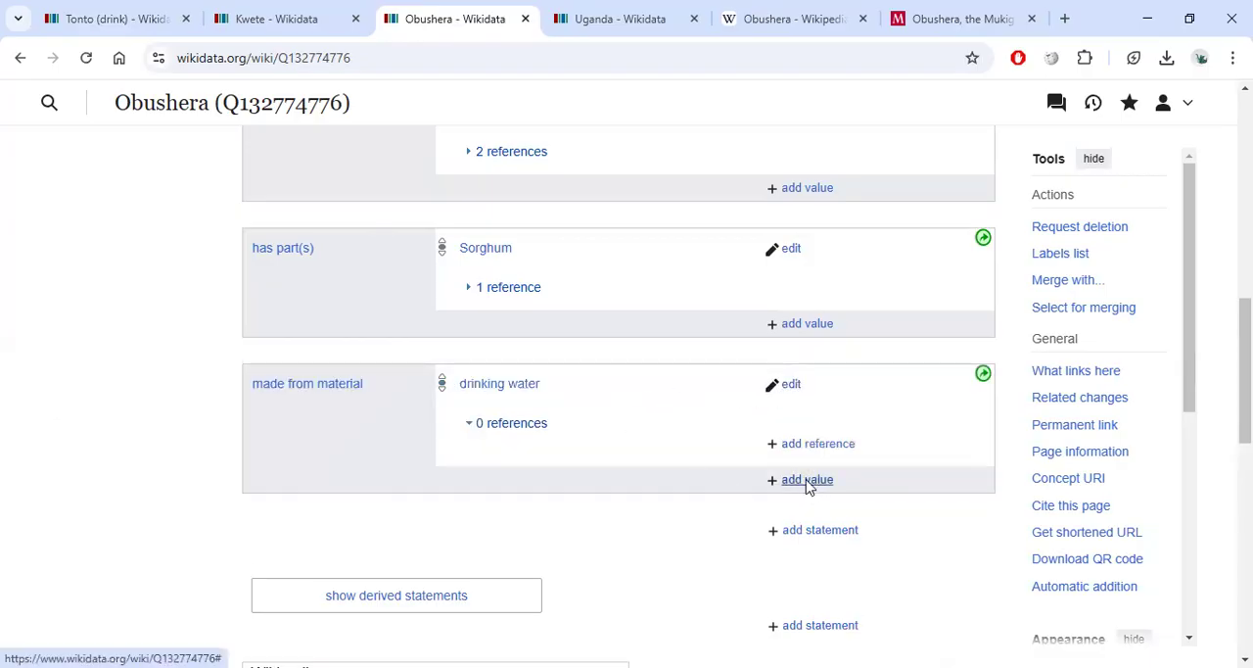
Add Sorghum as a second value of Obushera's made from material statement and publish it.
click(808, 480)
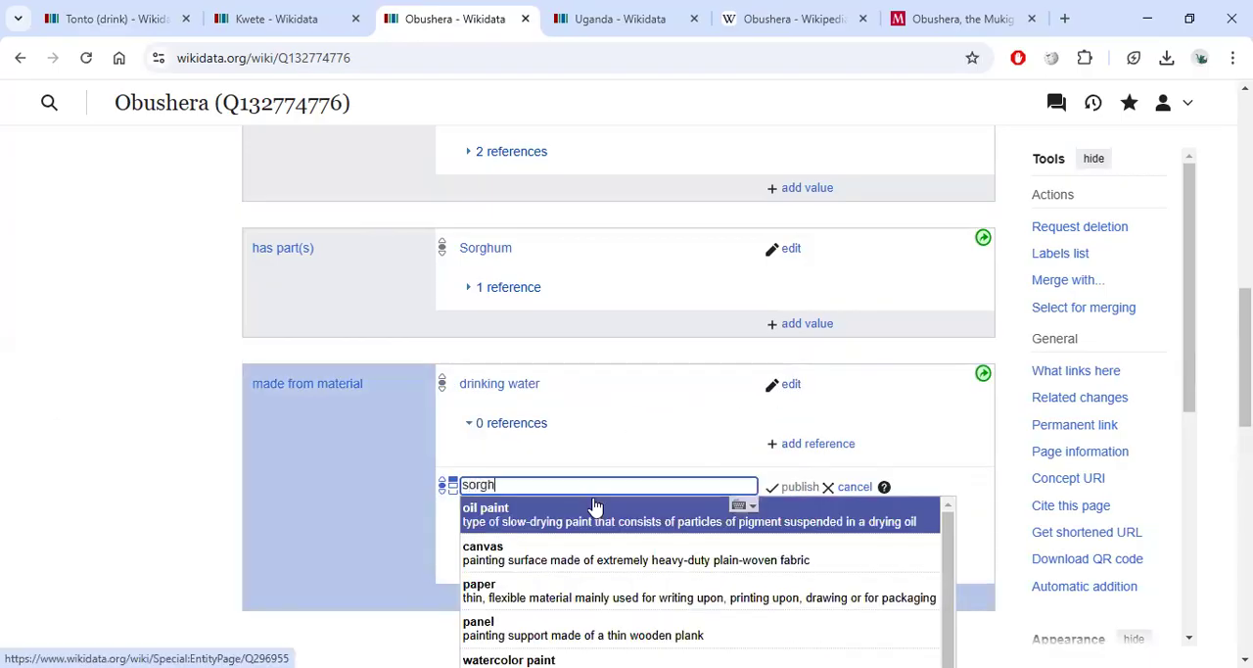
text(sorghum)
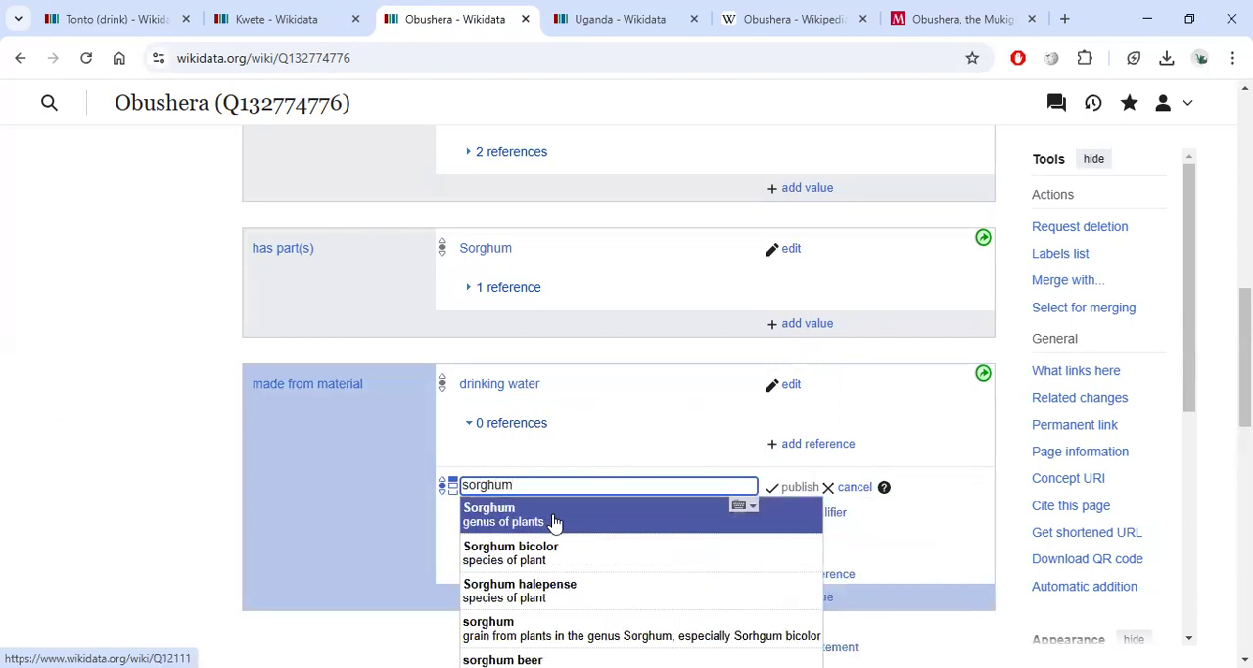
click(554, 522)
click(782, 496)
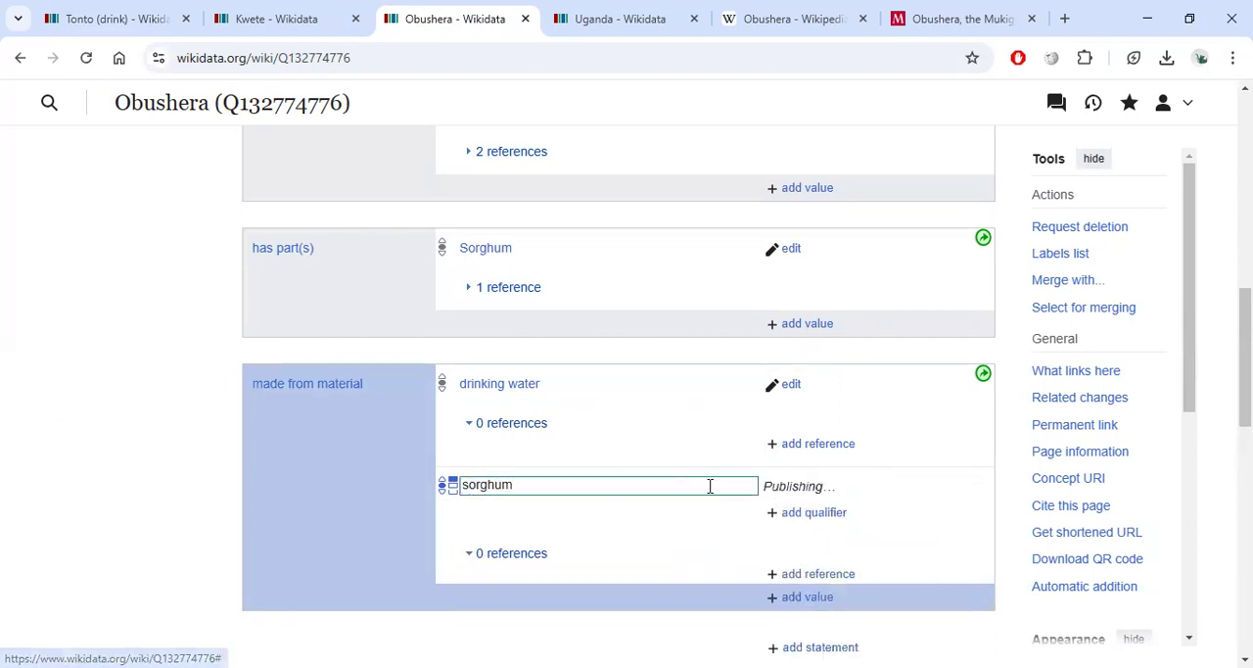
Expand the has part(s) Sorghum reference, open that statement for editing and select its reference URL.
click(468, 290)
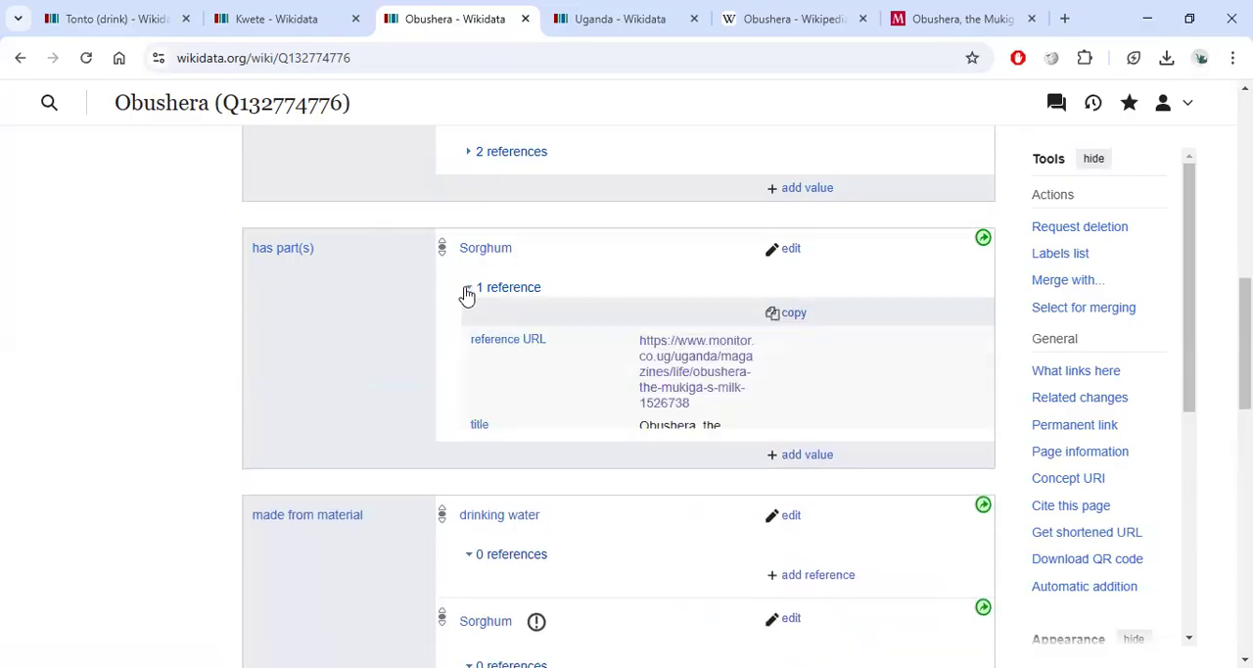
click(789, 249)
scroll(748, 396, down, 1)
drag(719, 335, 622, 278)
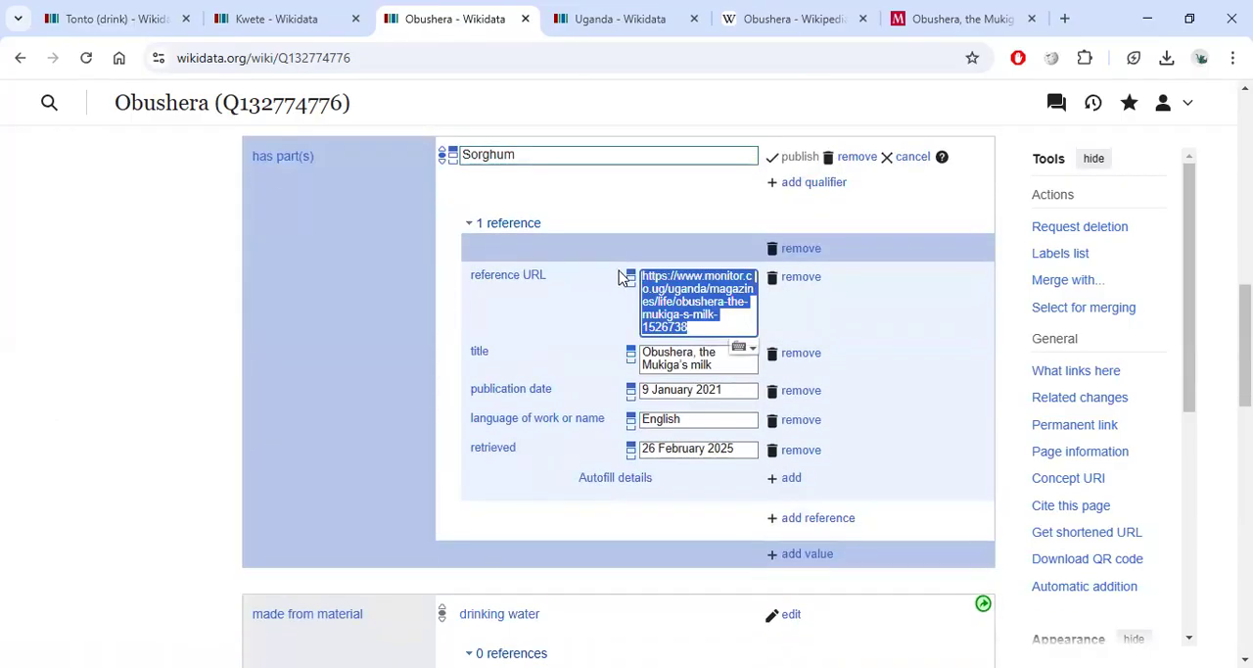
Inspect the potential issue flagged on the new made from material Sorghum value.
scroll(590, 338, down, 2)
scroll(630, 490, down, 2)
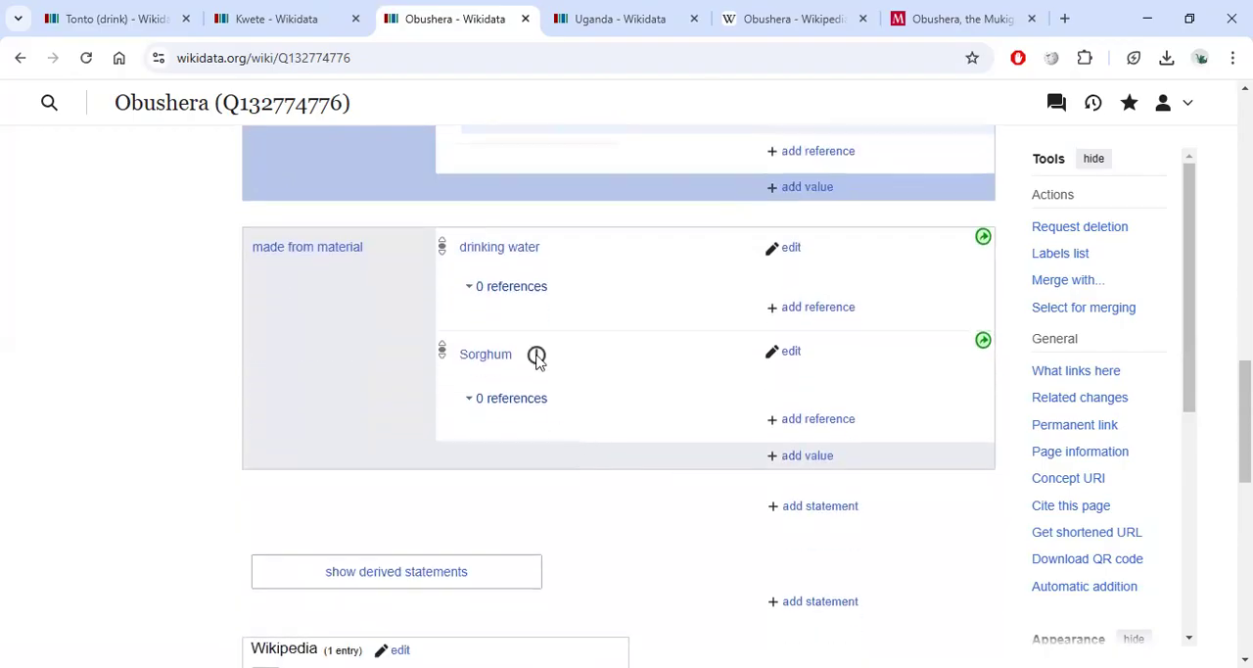
click(537, 355)
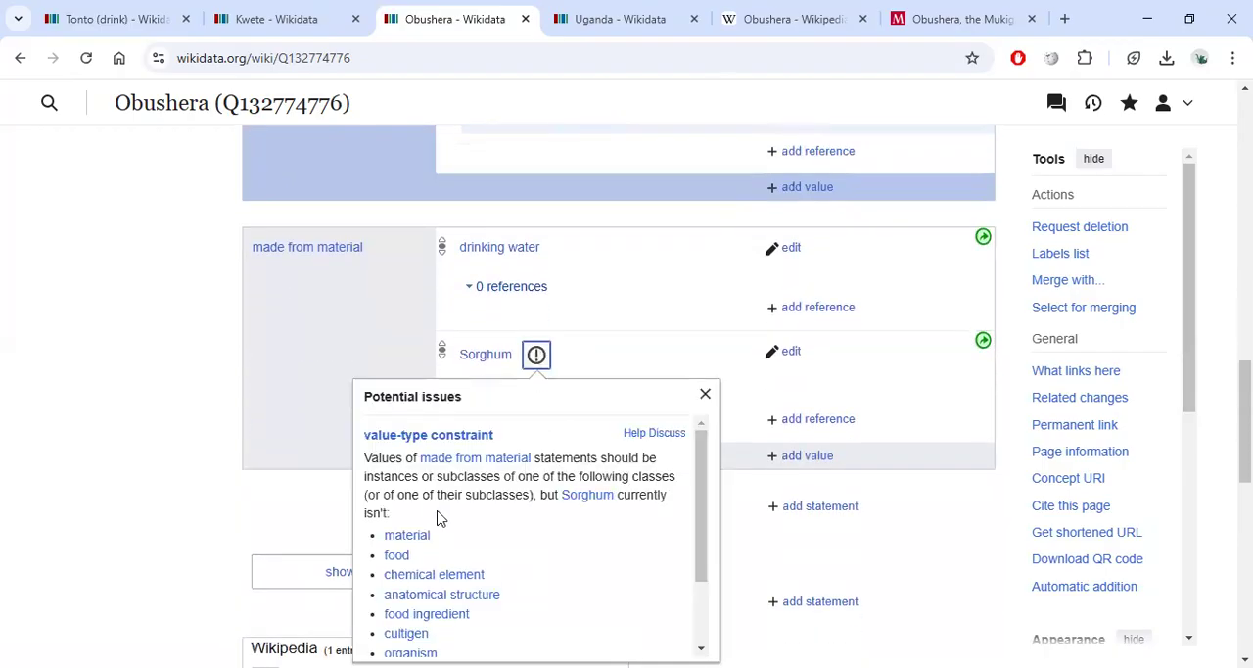
scroll(590, 440, down, 1)
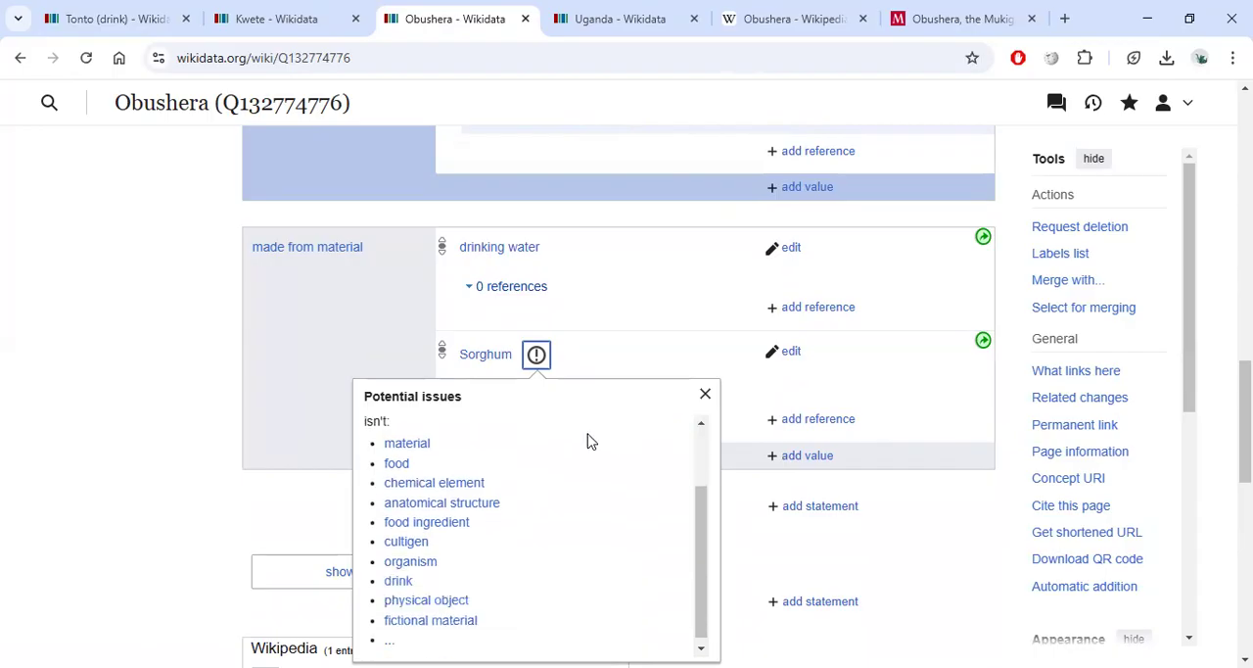
scroll(519, 485, up, 2)
click(705, 392)
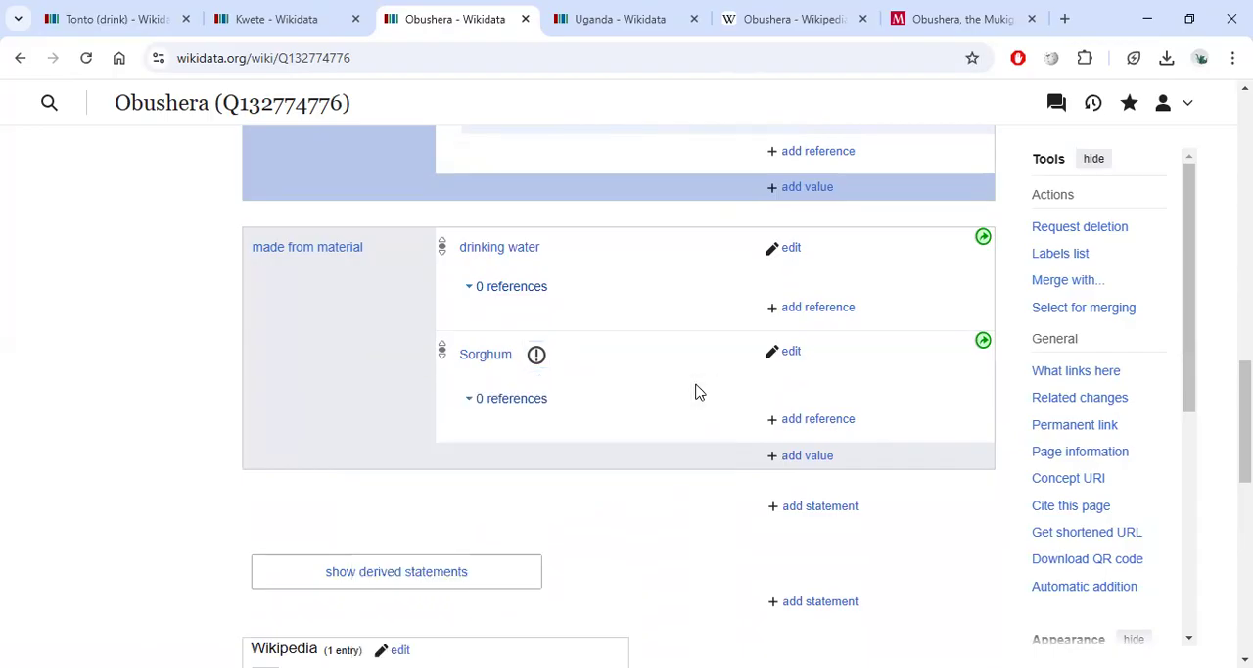
Remove the Sorghum value from Obushera's made from material statement.
click(795, 353)
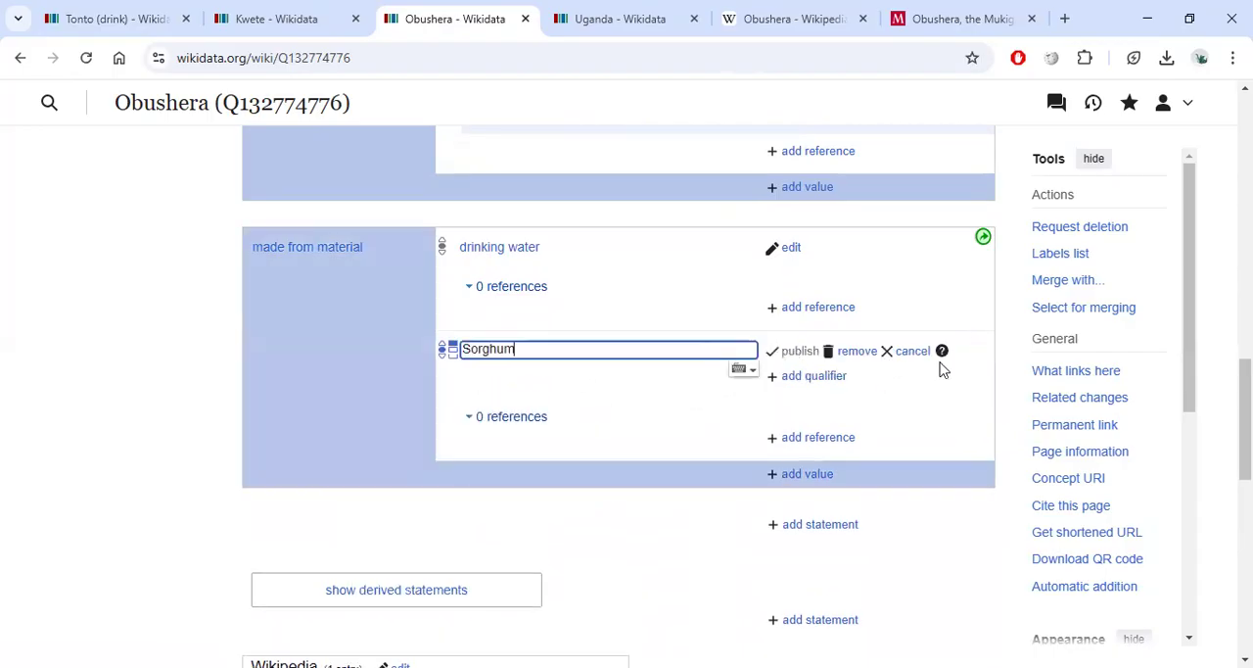
click(911, 352)
click(539, 355)
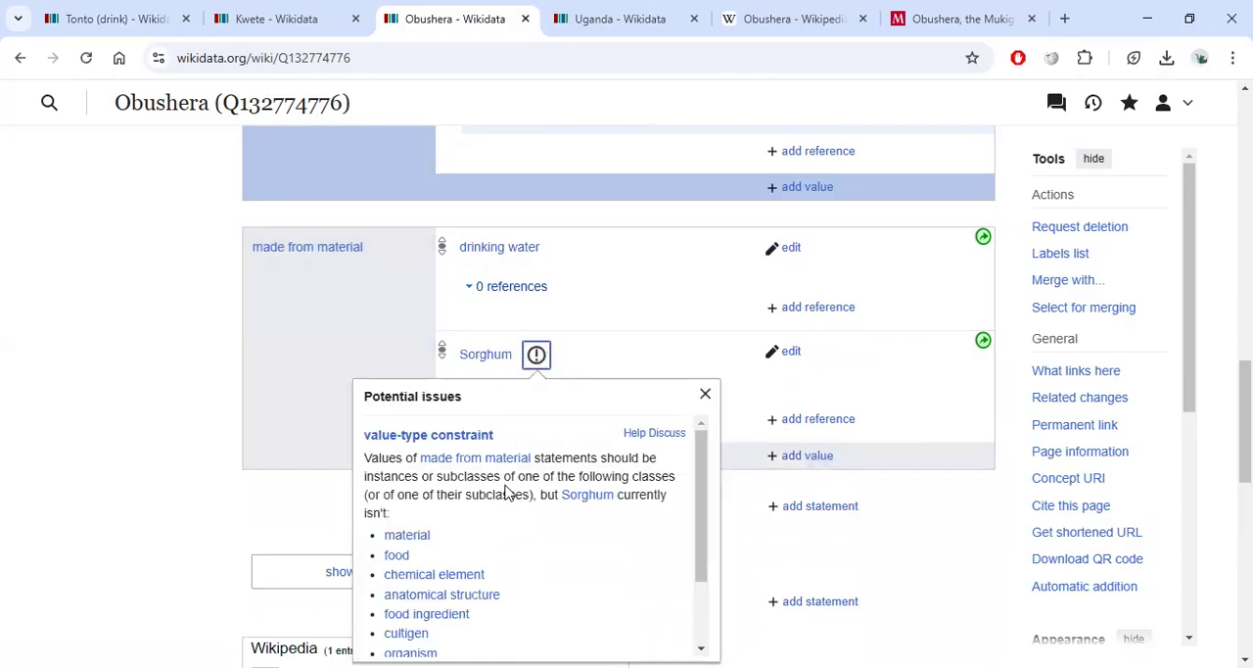
scroll(500, 504, down, 1)
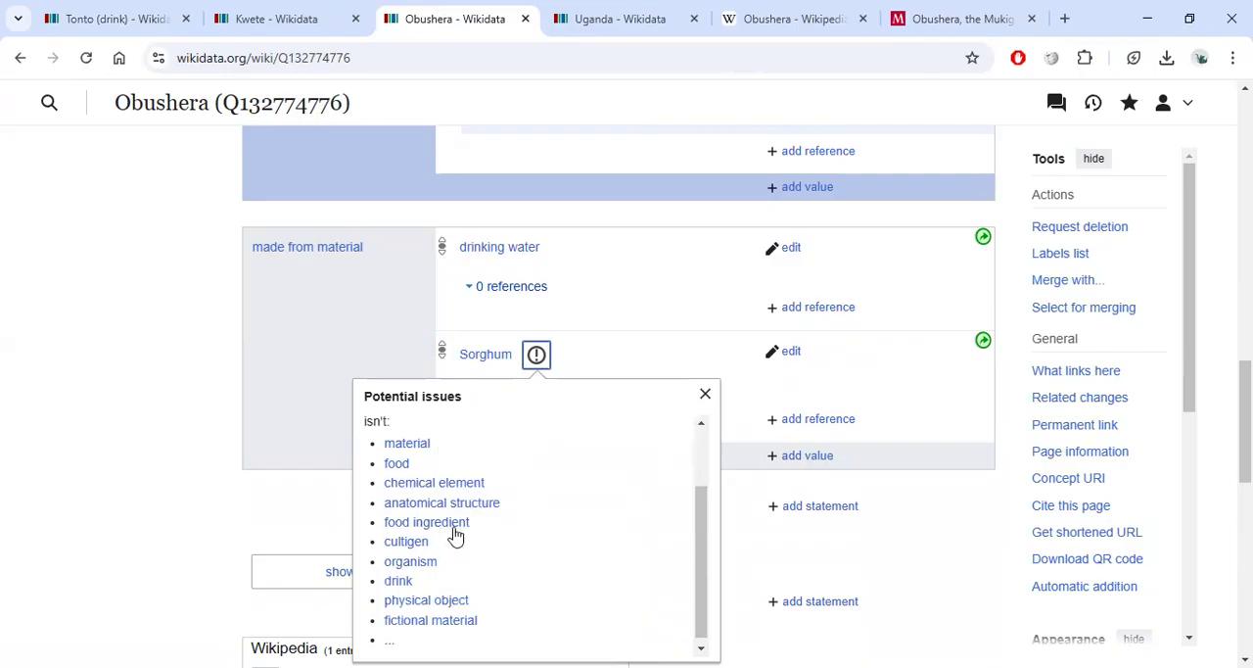
click(706, 394)
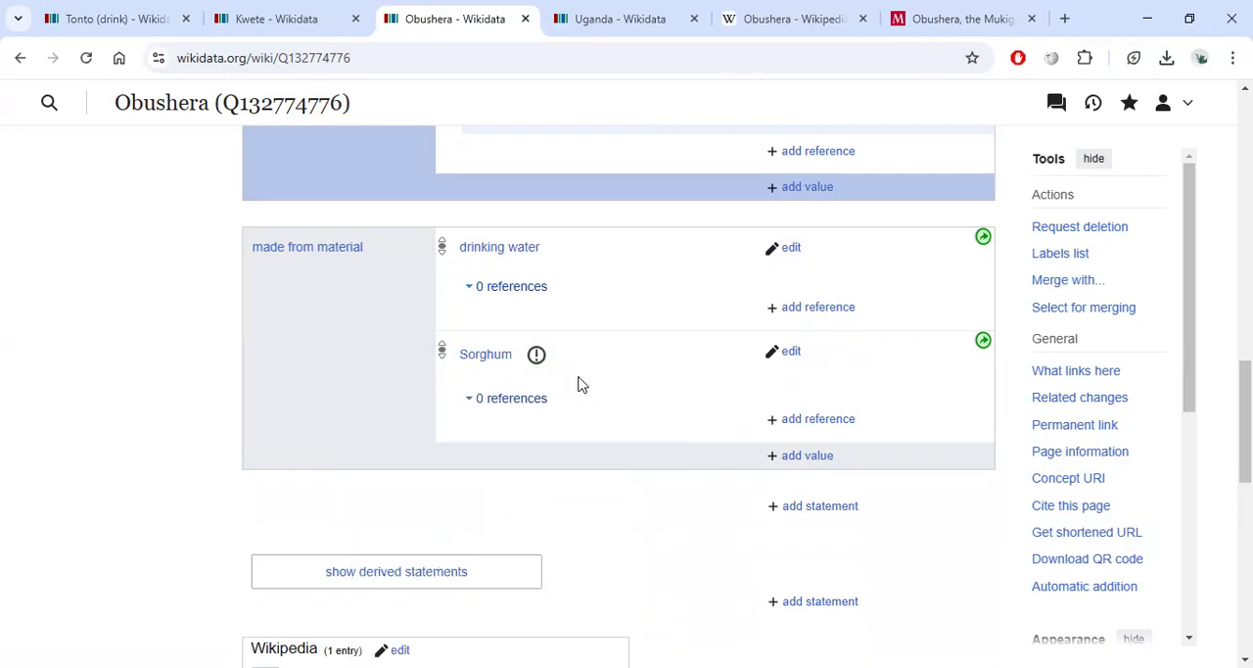
click(793, 353)
click(850, 354)
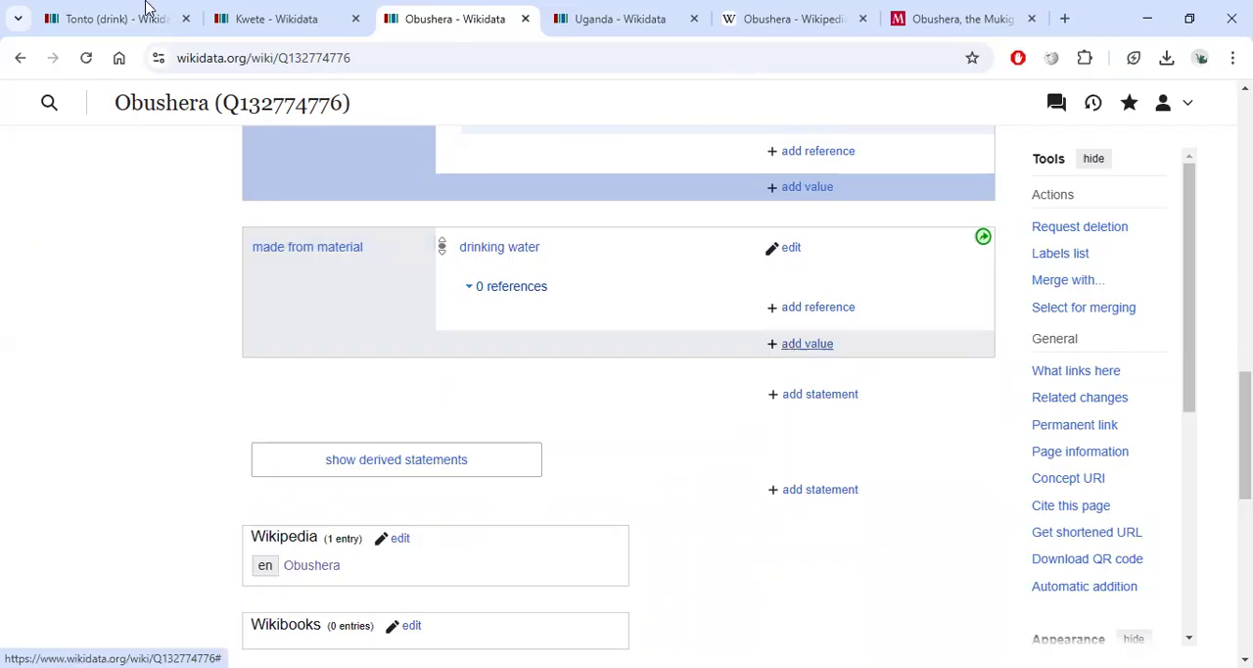
Review the Kwete item's made from material and Commons category statements.
click(274, 22)
scroll(563, 410, down, 1)
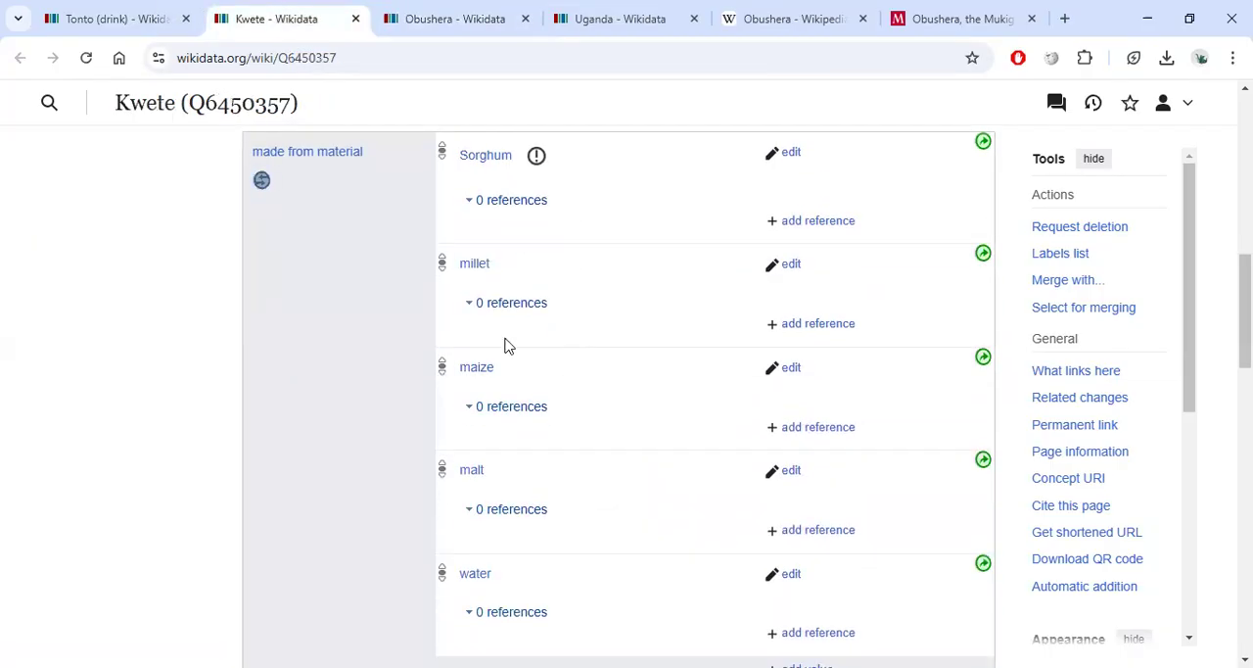
scroll(510, 362, down, 3)
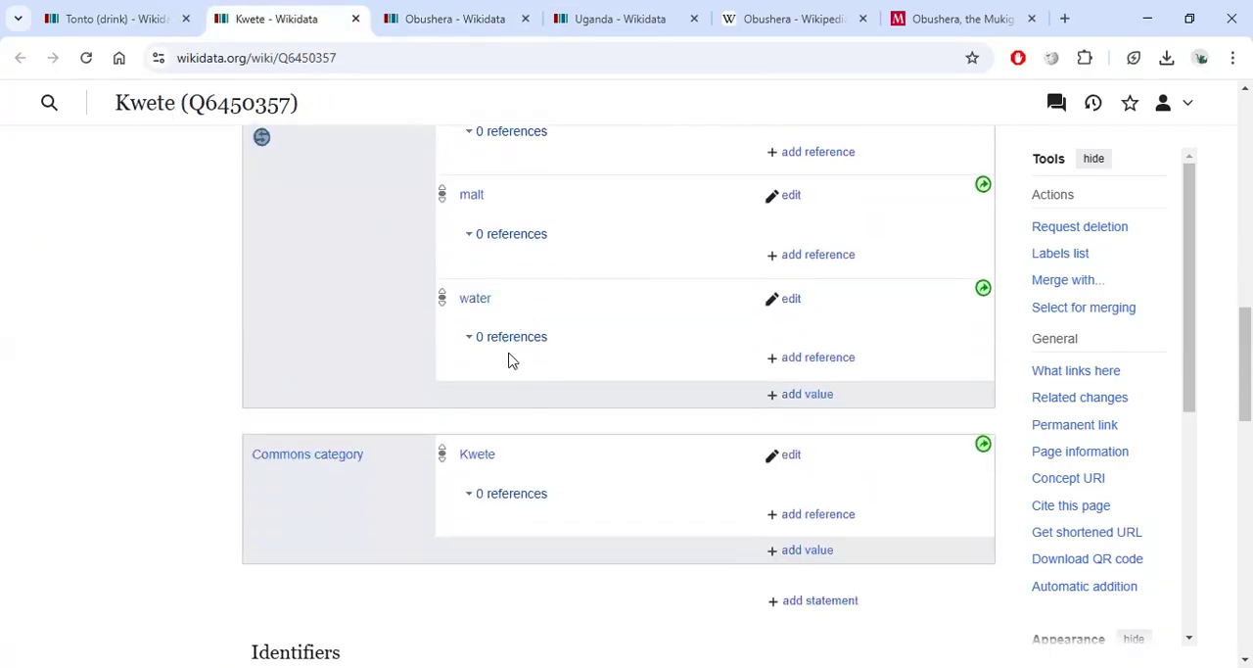
scroll(626, 352, up, 12)
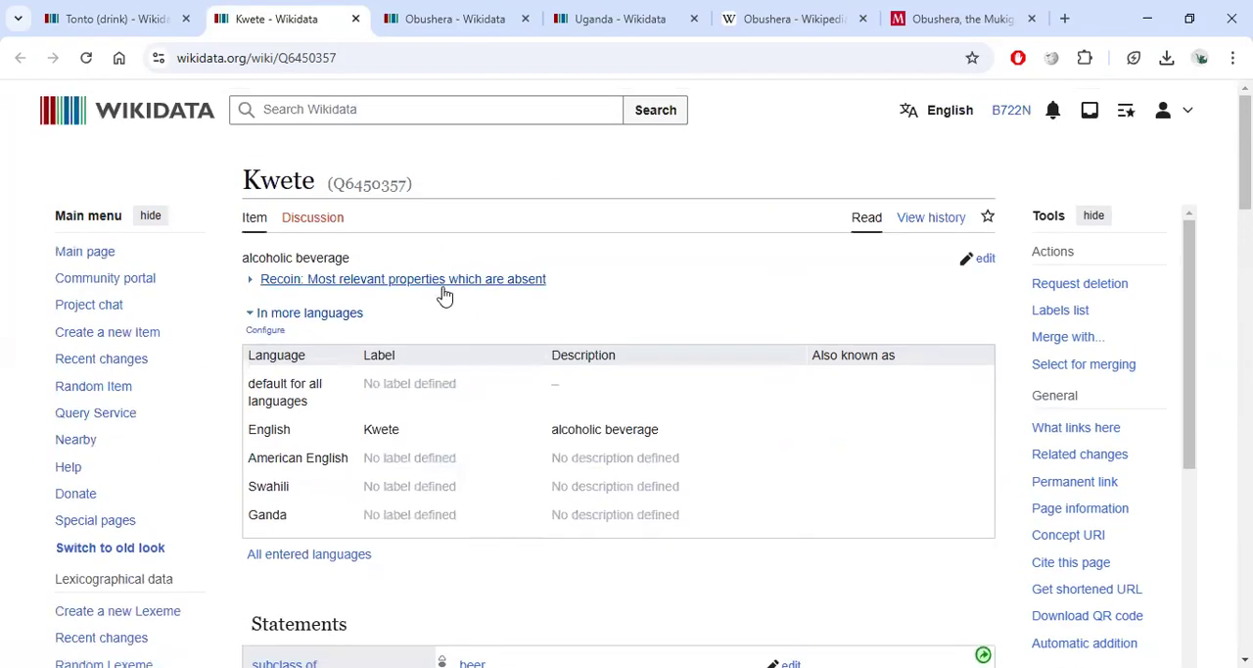
scroll(442, 293, down, 4)
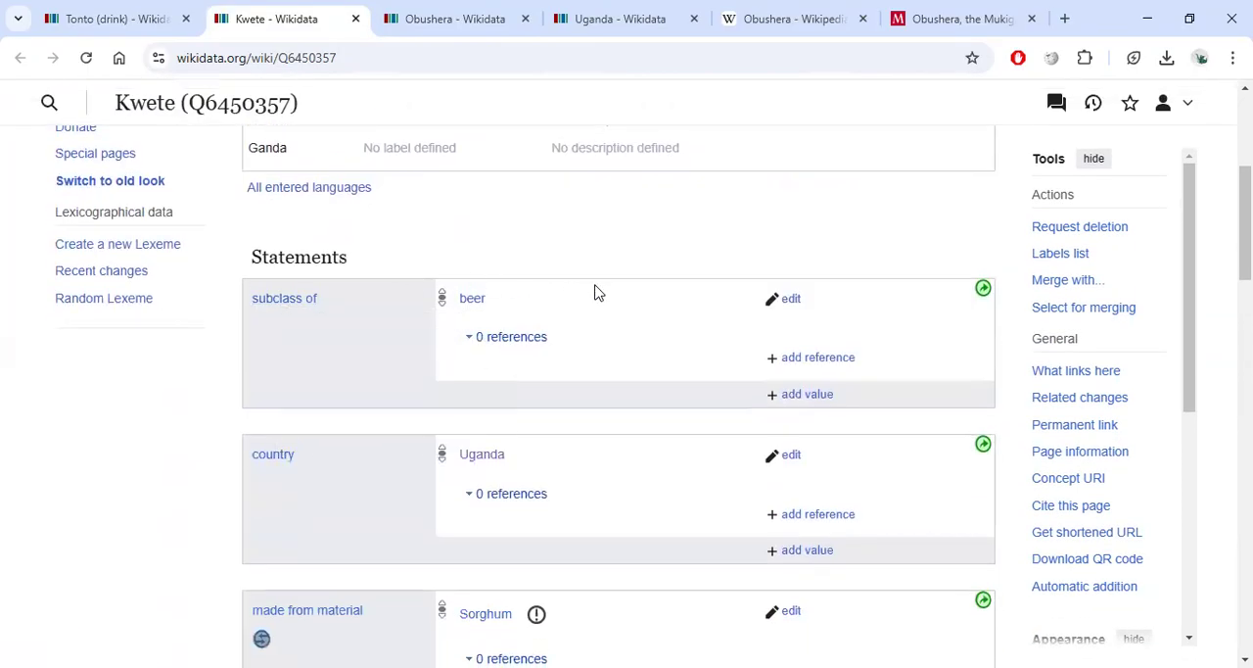
scroll(595, 292, down, 2)
scroll(284, 325, down, 9)
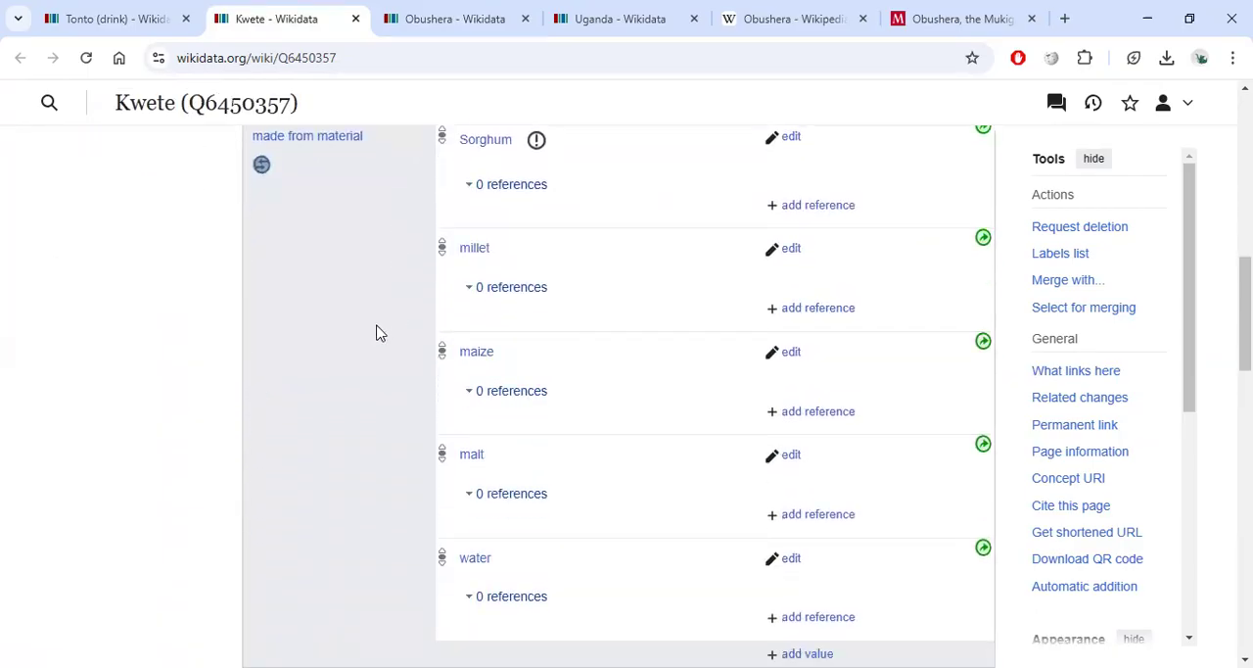
scroll(378, 329, up, 1)
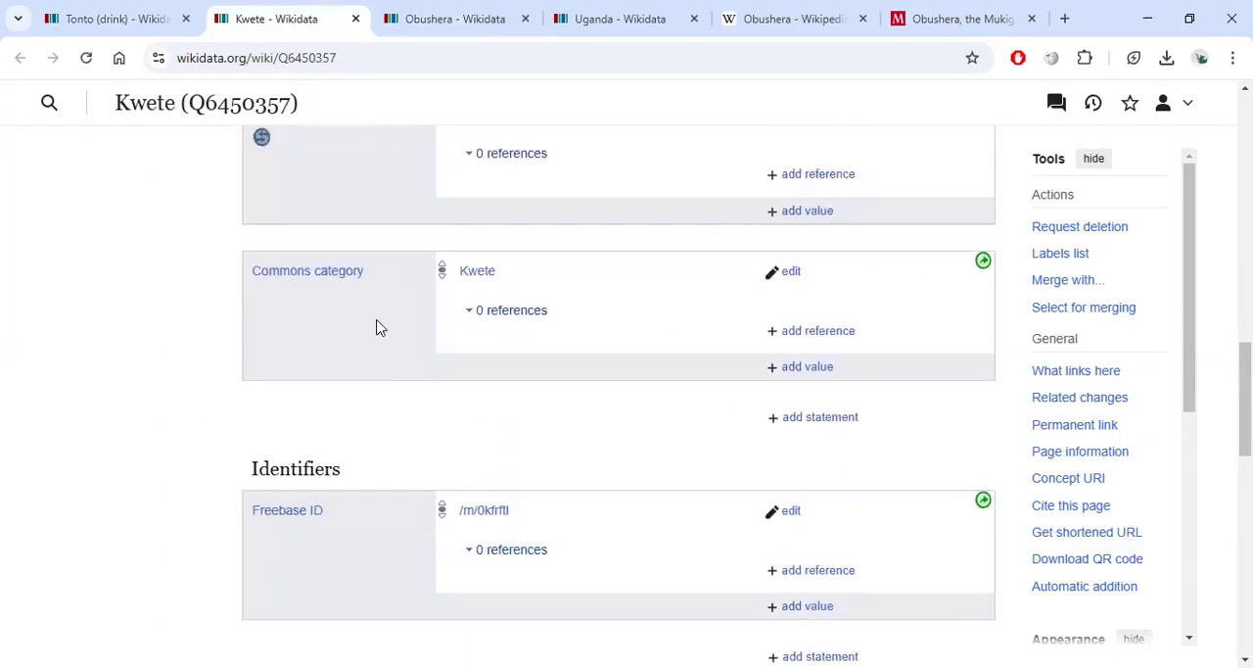
Open Kwete's Commons category page in a new tab and examine it.
right_click(468, 273)
click(532, 283)
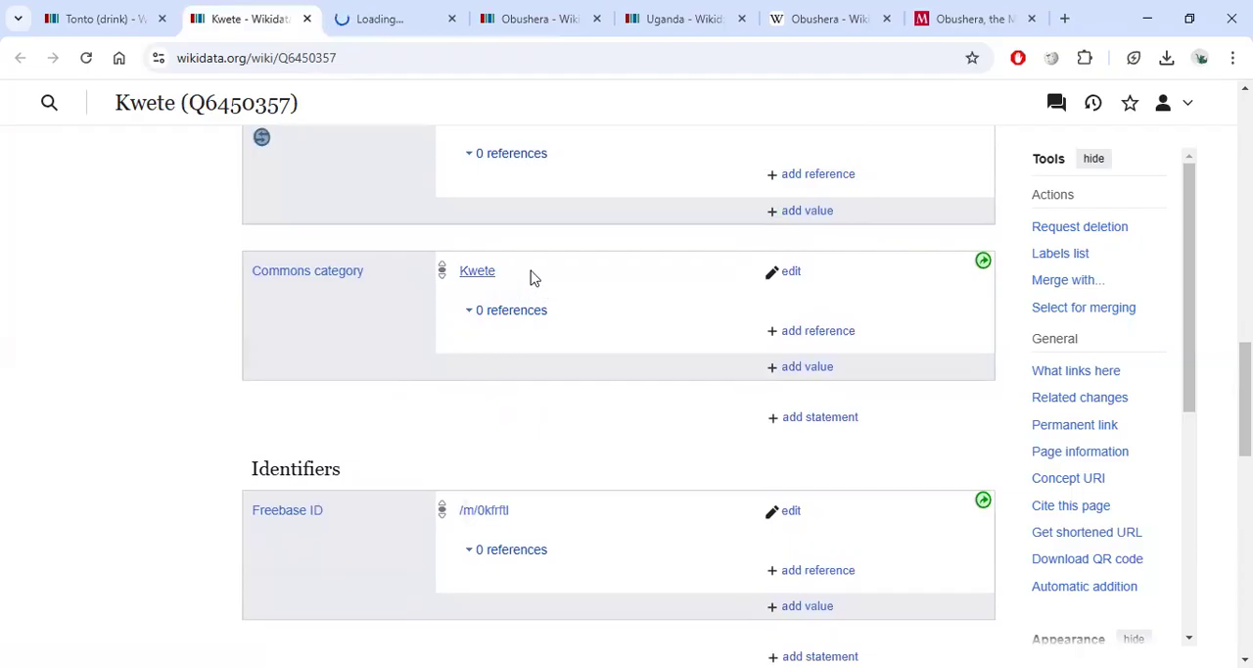
click(391, 22)
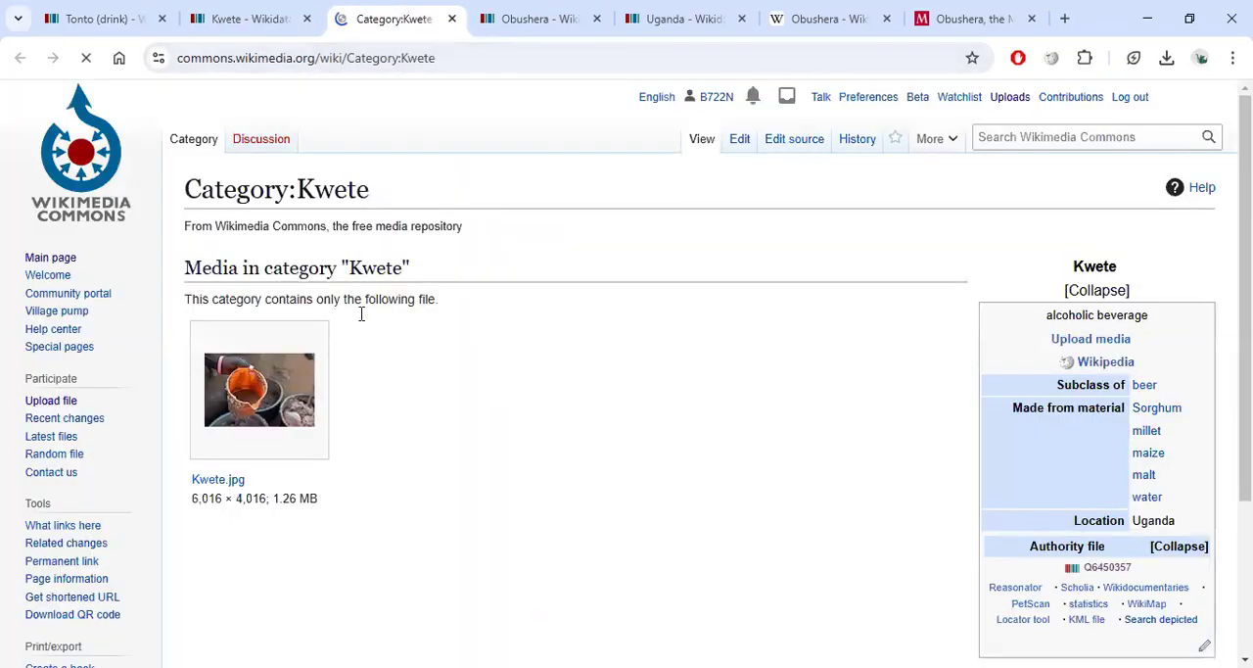
scroll(363, 346, down, 2)
scroll(310, 347, up, 2)
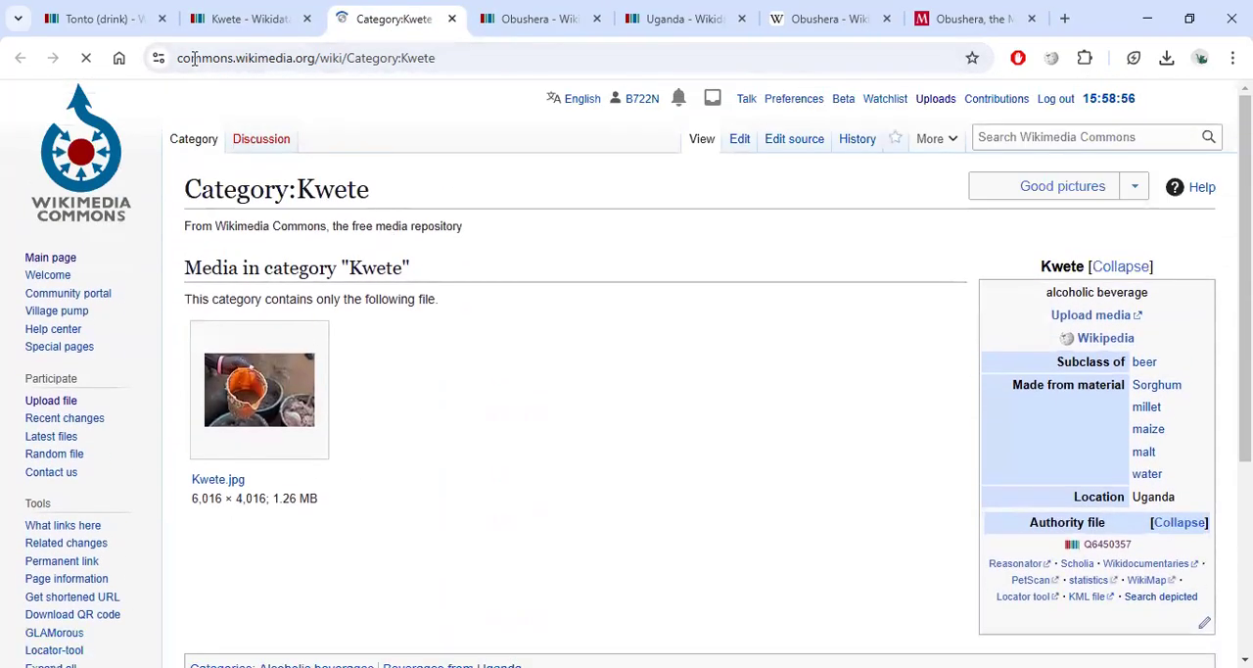
Start a Commons category statement on Tonto (drink) with the value Tonto and copy that value.
click(115, 18)
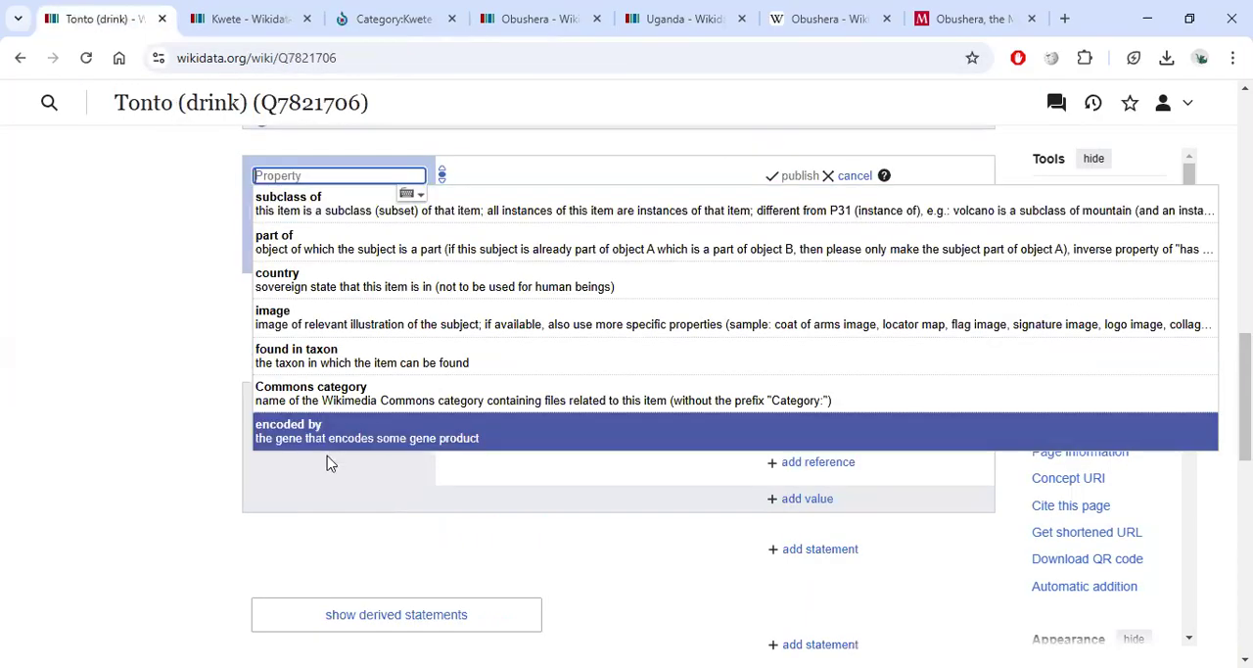
click(352, 401)
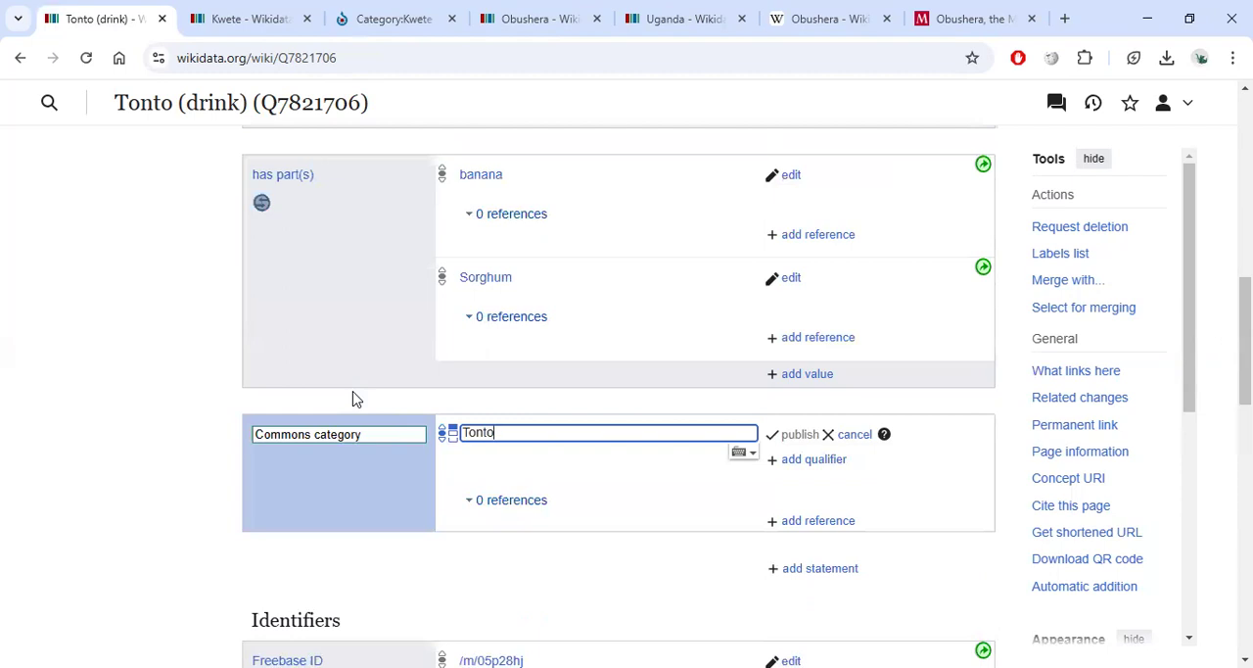
double_click(476, 433)
key(ctrl+c)
Search Wikimedia Commons for Tonto.
click(338, 18)
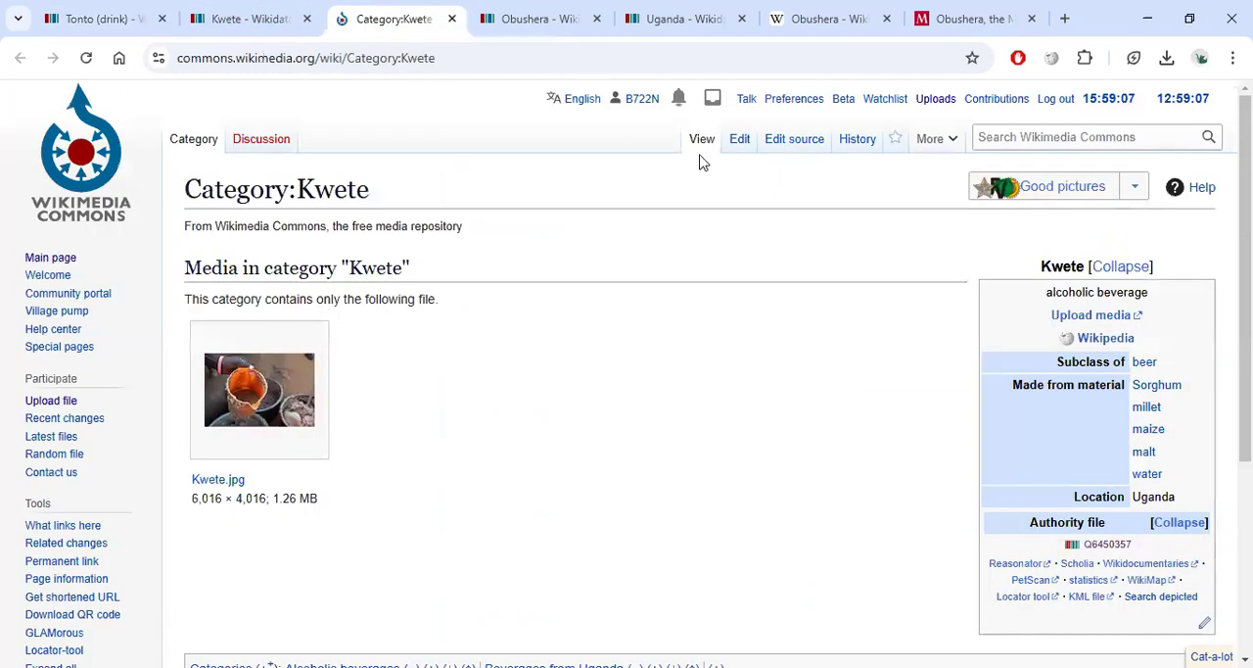
click(1007, 140)
key(ctrl+v)
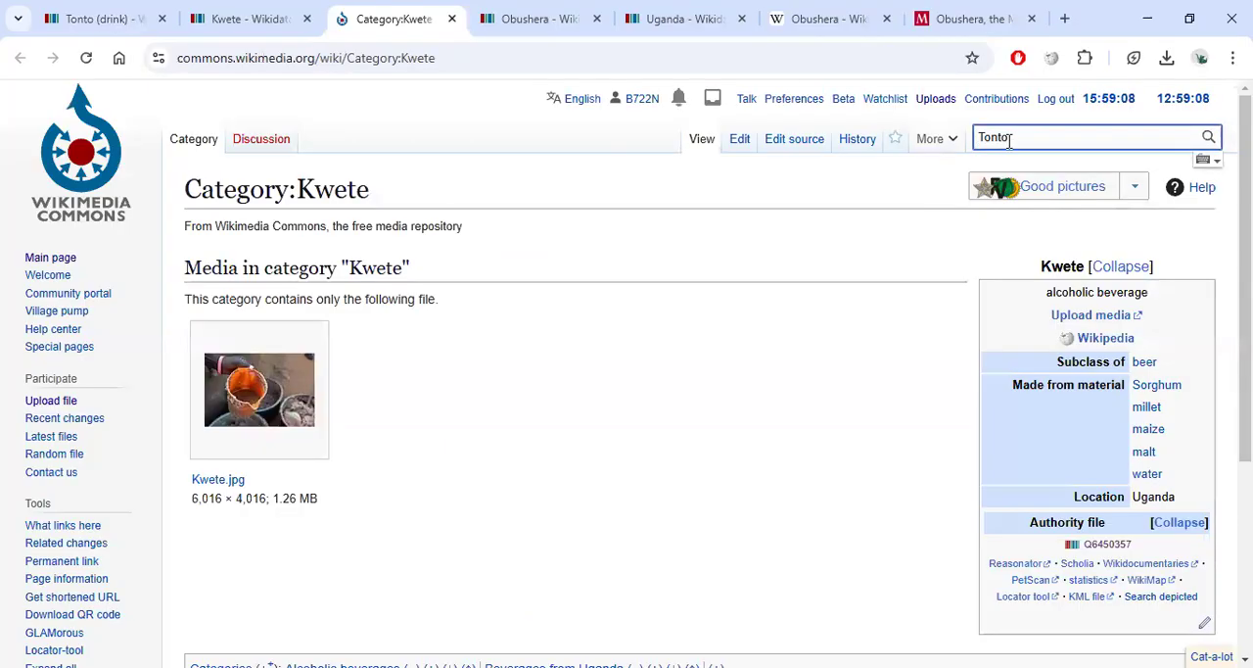
key(Return)
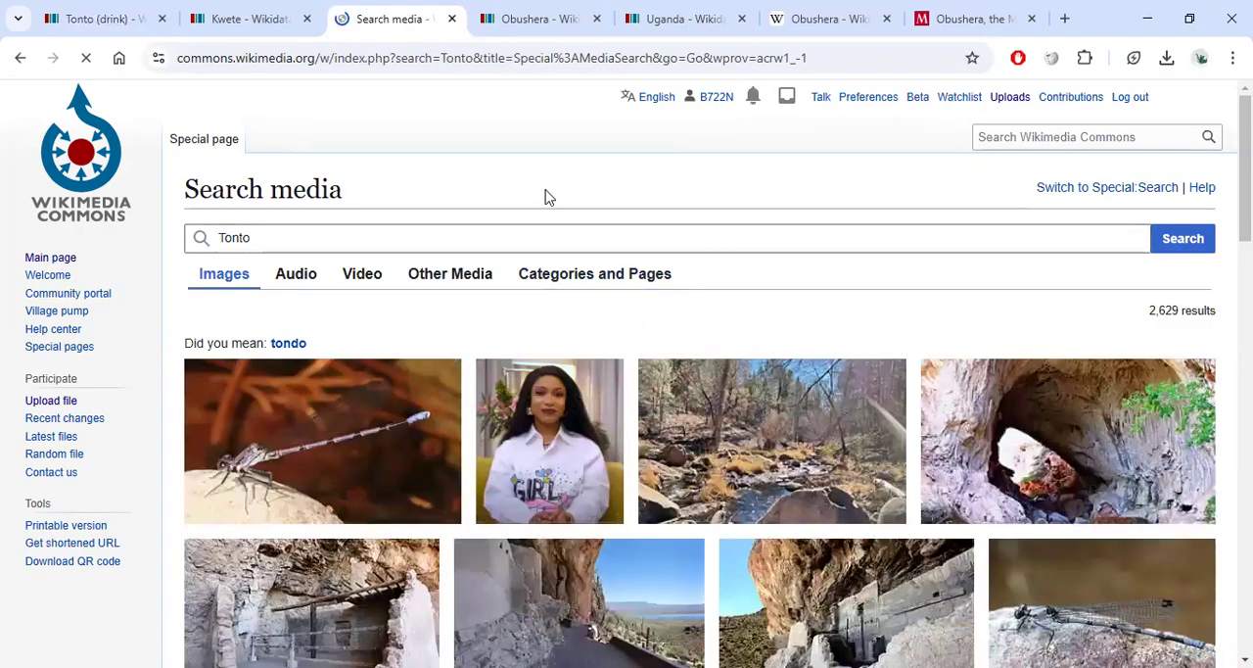
Browse the Tonto media search results and a file's details for a matching drink category.
scroll(541, 385, down, 5)
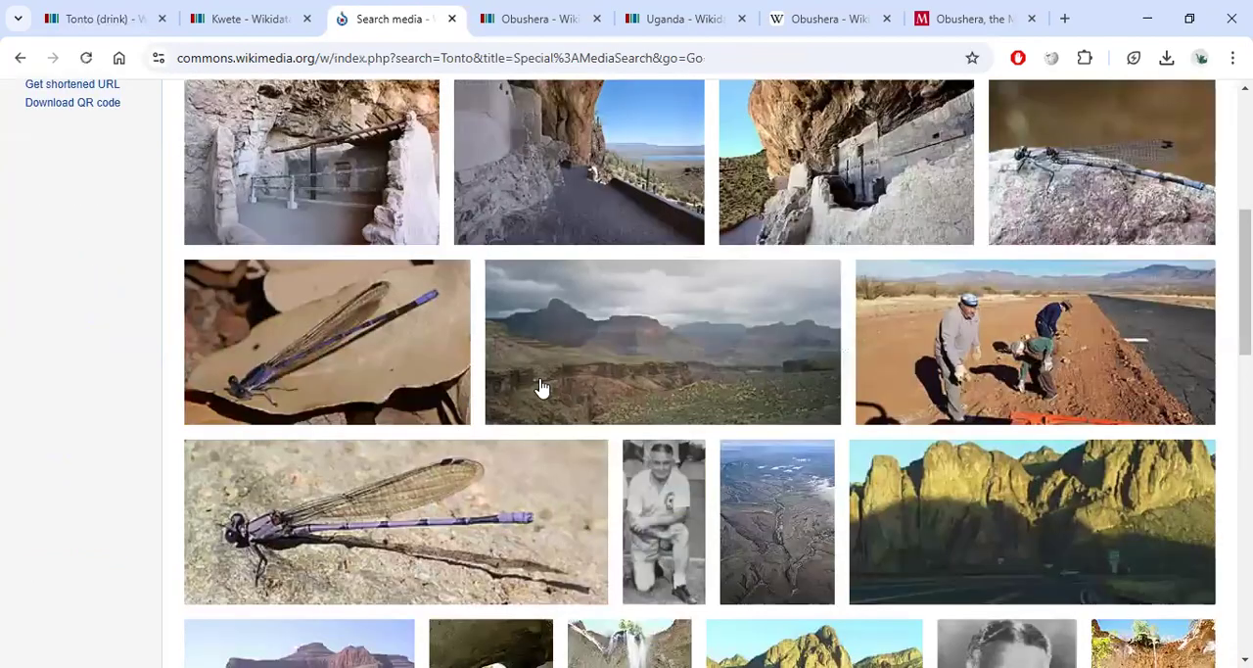
scroll(541, 385, down, 1)
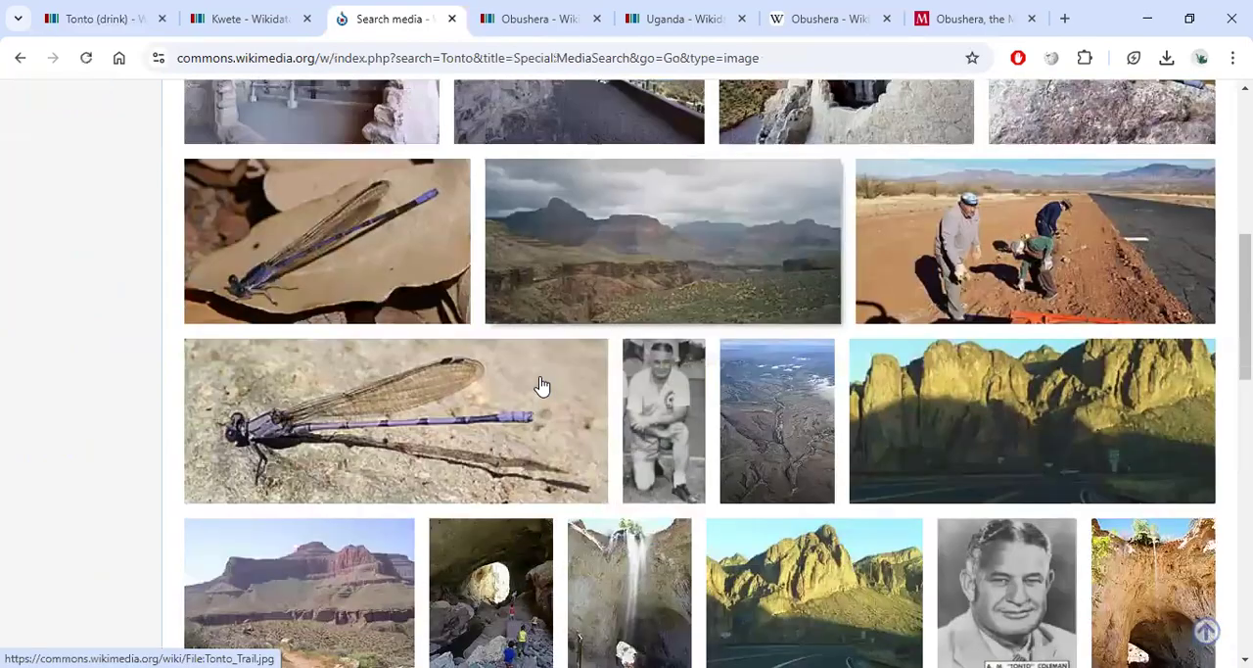
scroll(542, 385, down, 10)
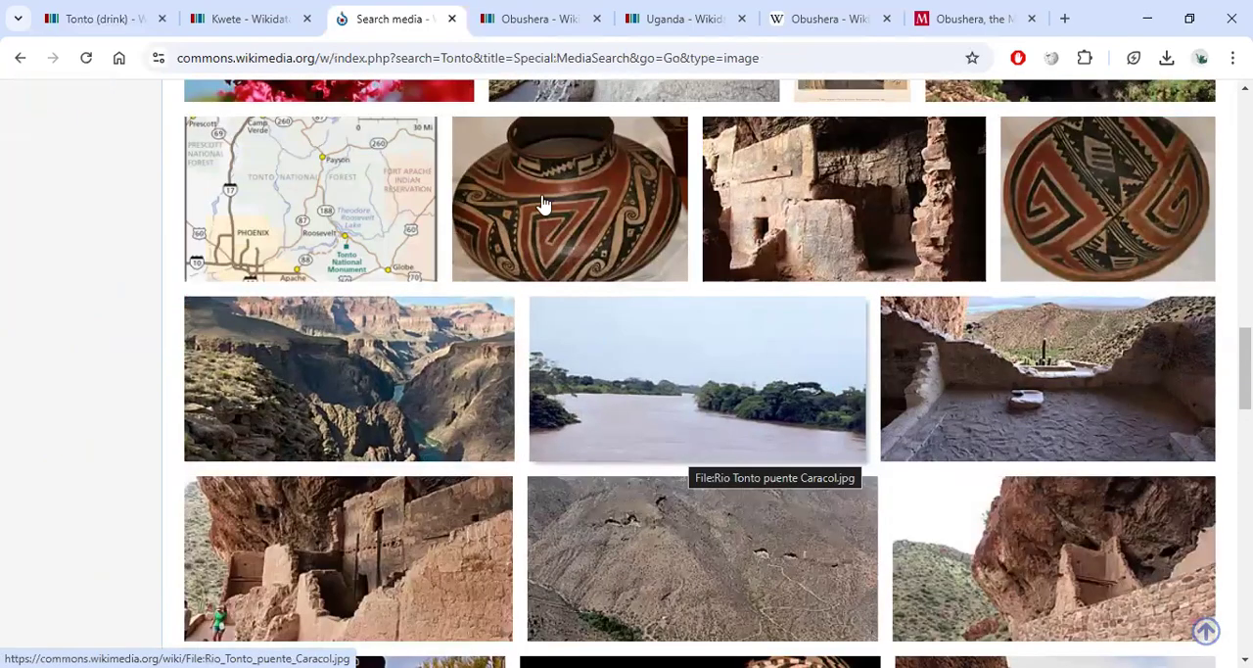
click(576, 254)
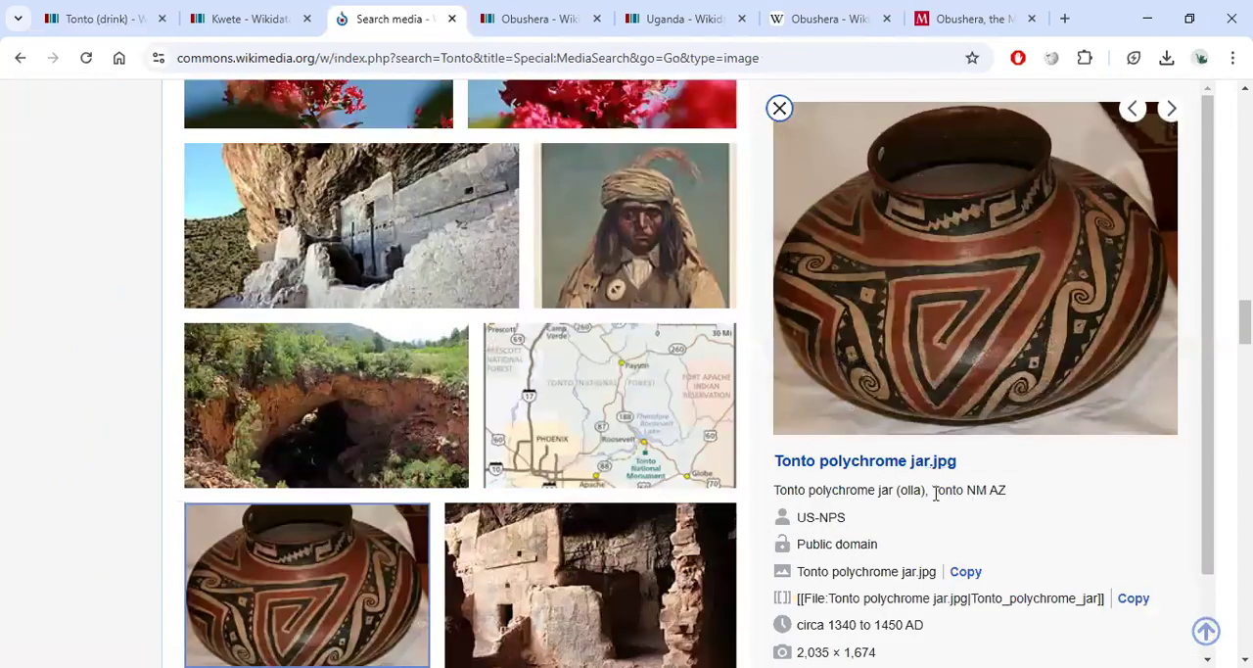
scroll(1001, 393, down, 1)
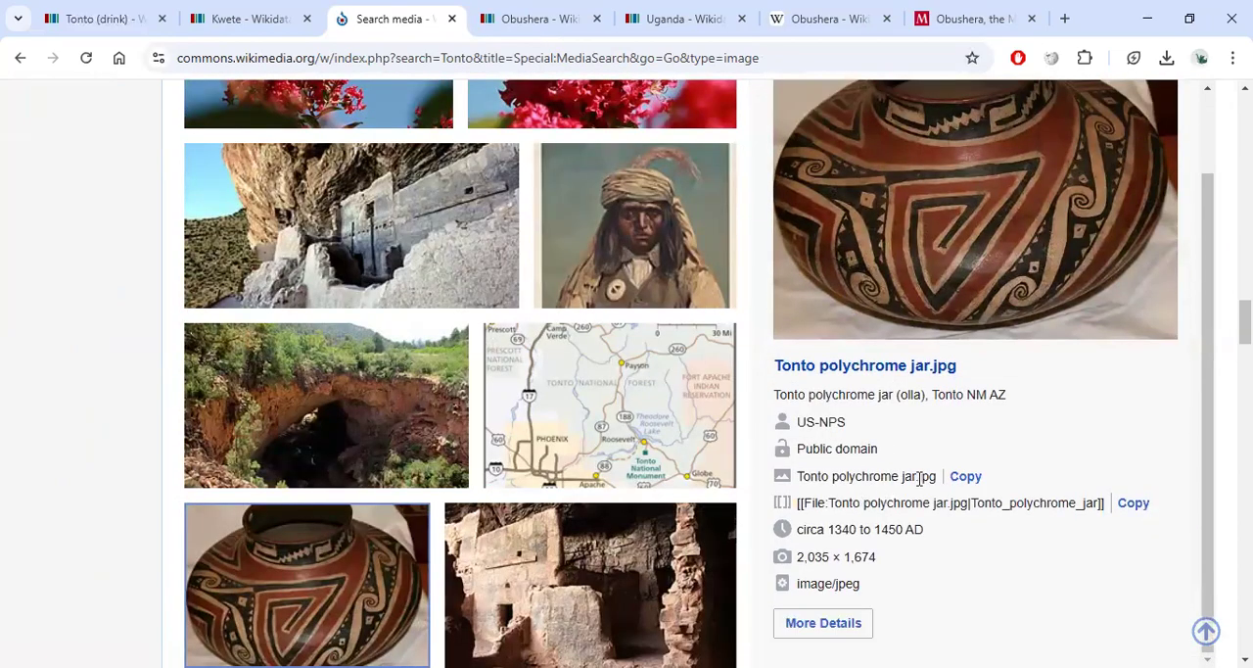
scroll(921, 477, up, 2)
click(452, 18)
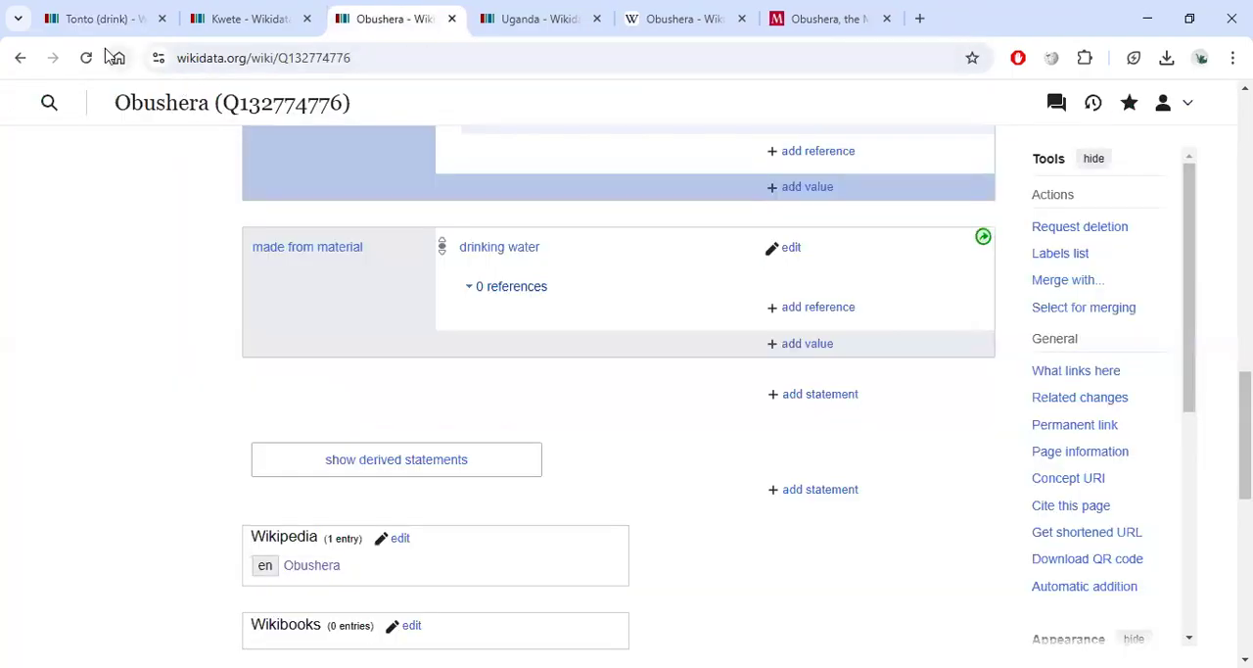
scroll(424, 383, up, 7)
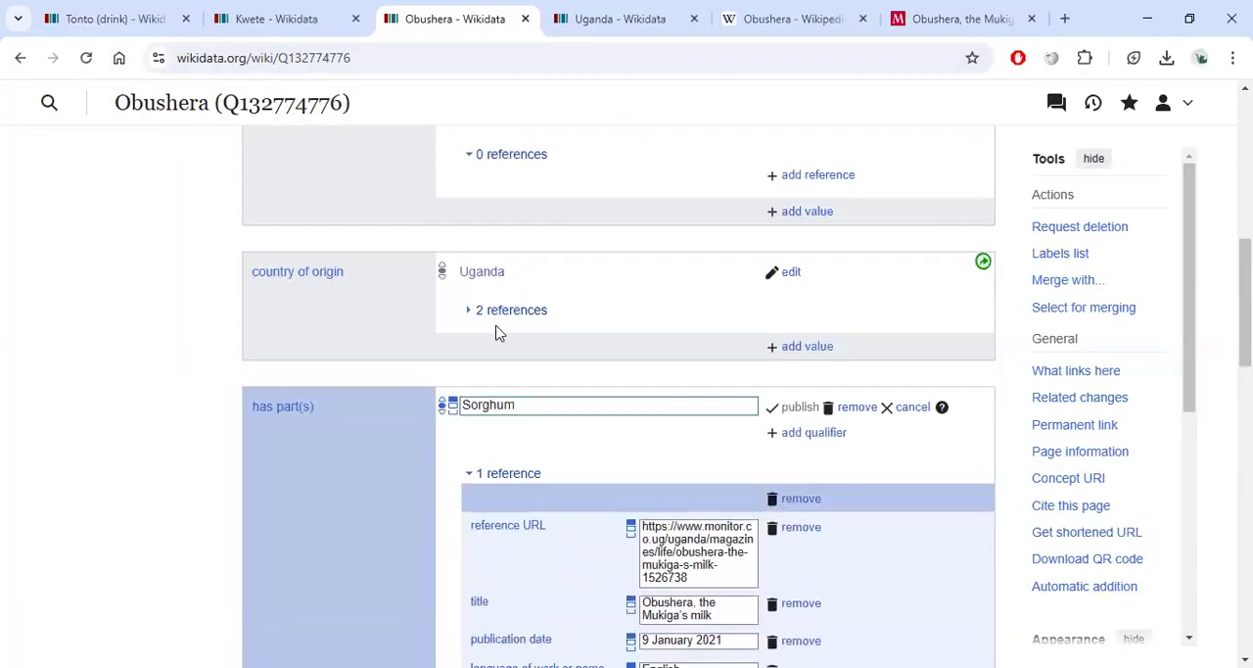
Close the open editor of Obushera's has part(s) Sorghum statement and its reference.
click(912, 431)
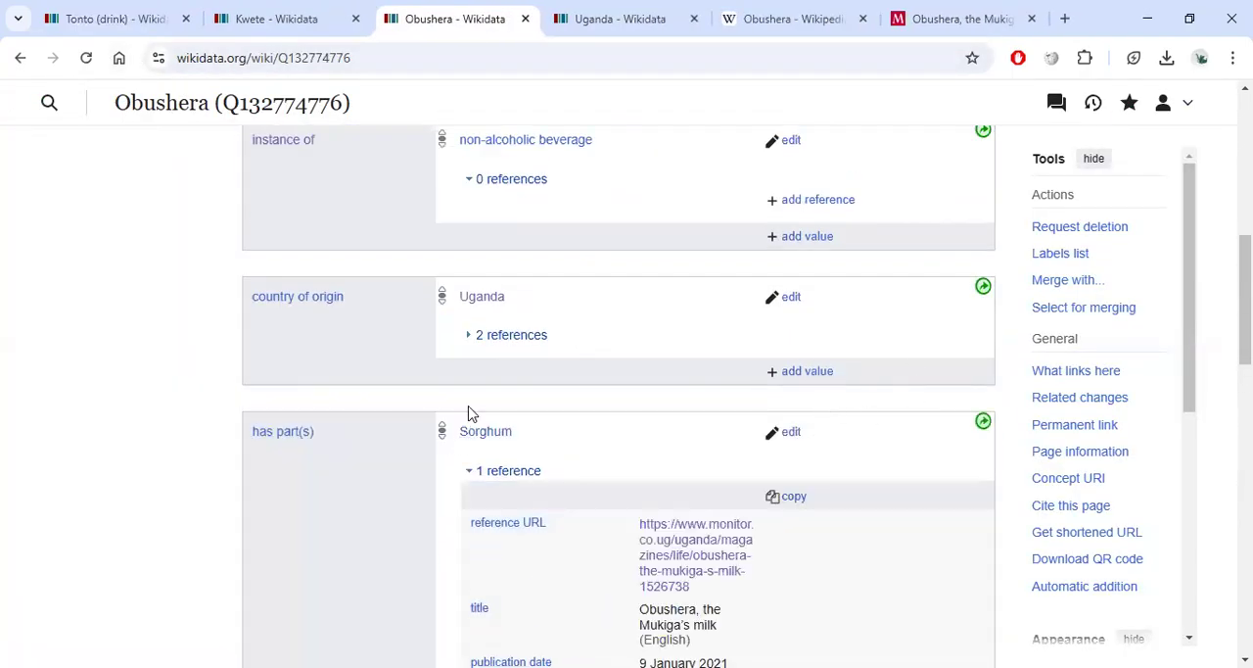
scroll(470, 414, up, 8)
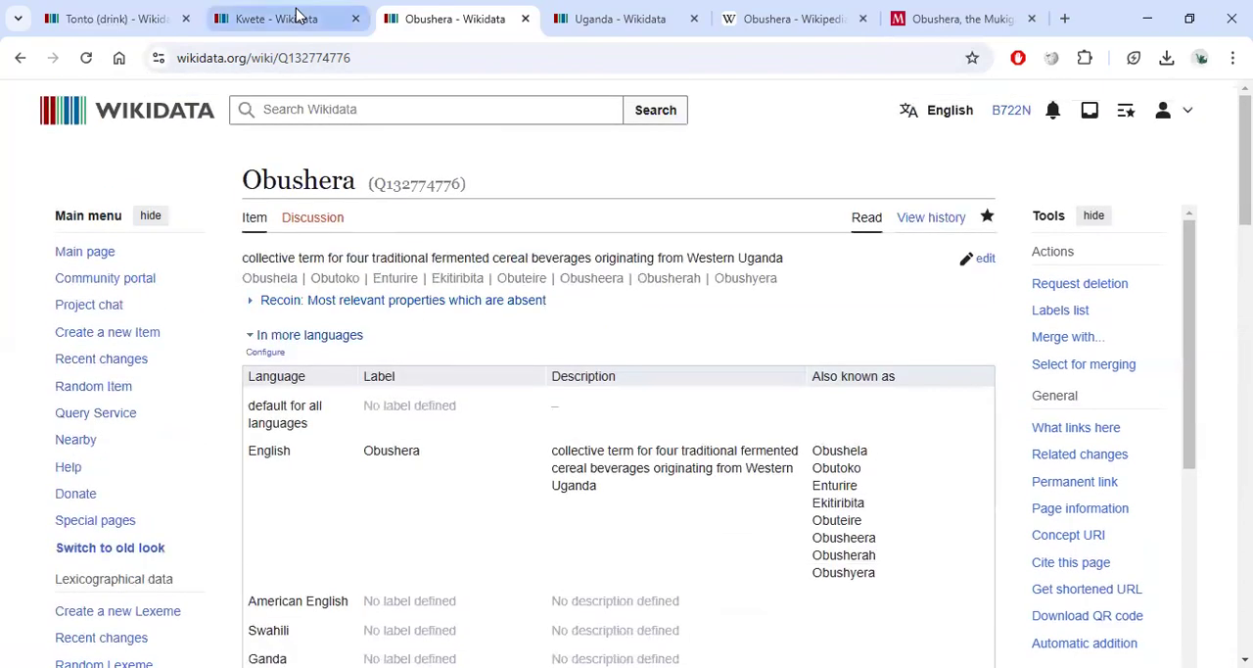
From the Kwete tab, search Wikidata for soft drink and open its item.
click(299, 14)
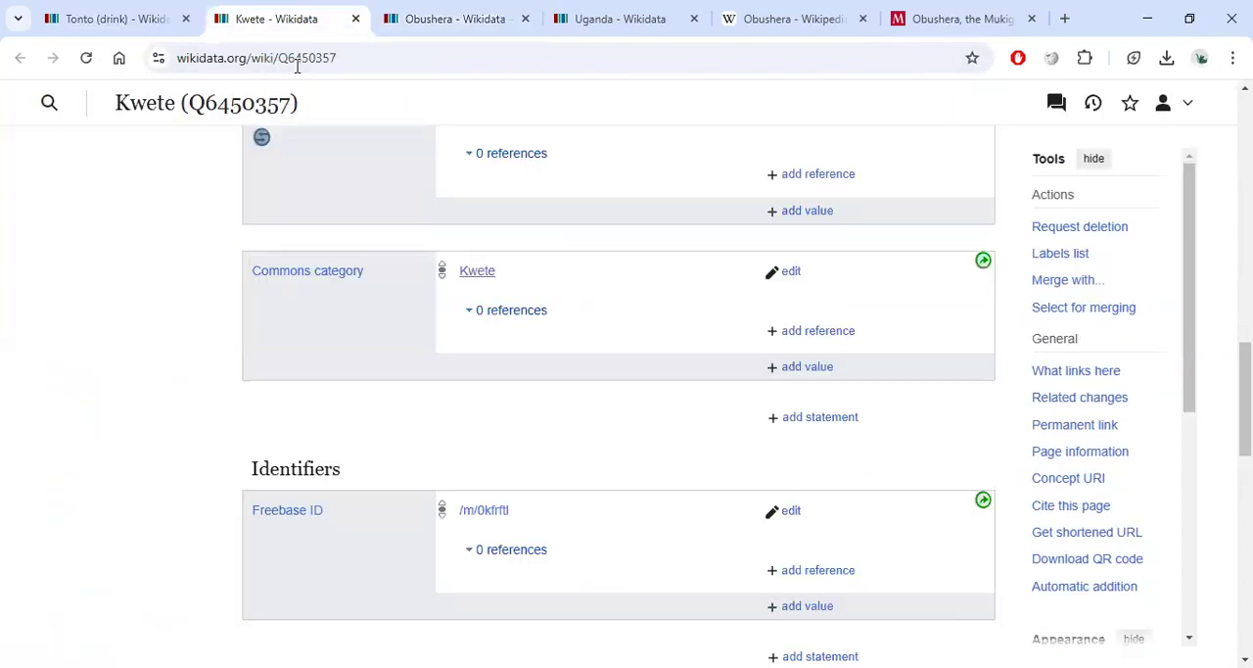
scroll(689, 212, up, 15)
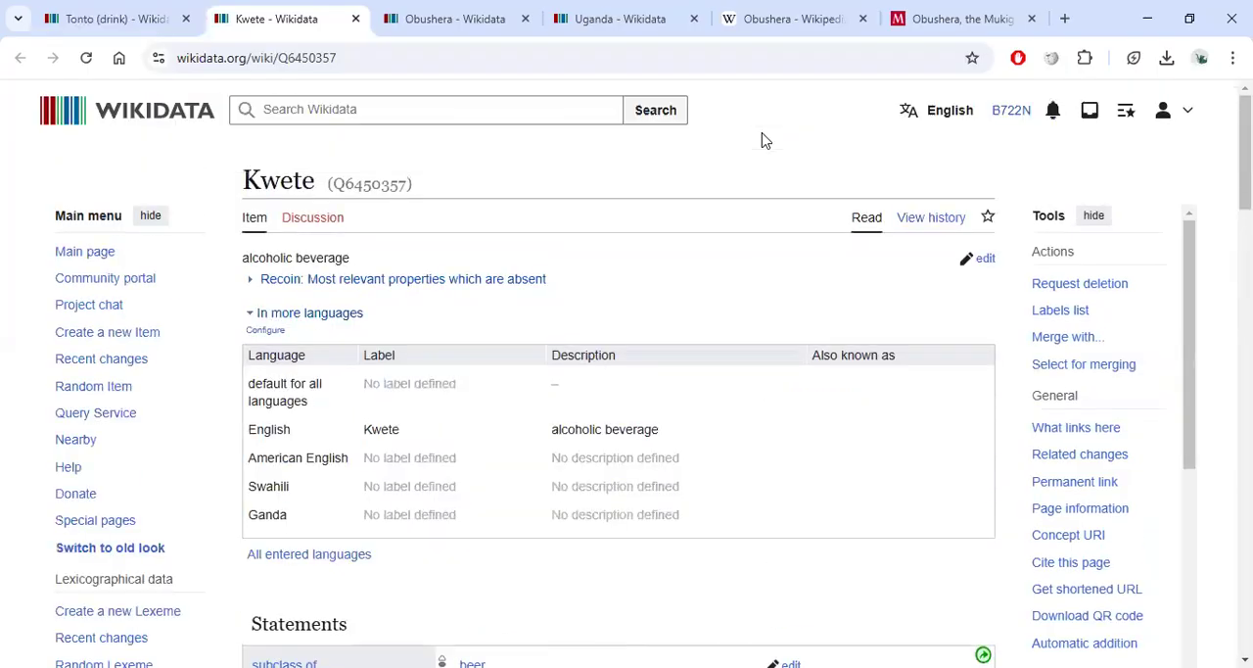
click(507, 111)
text(soft)
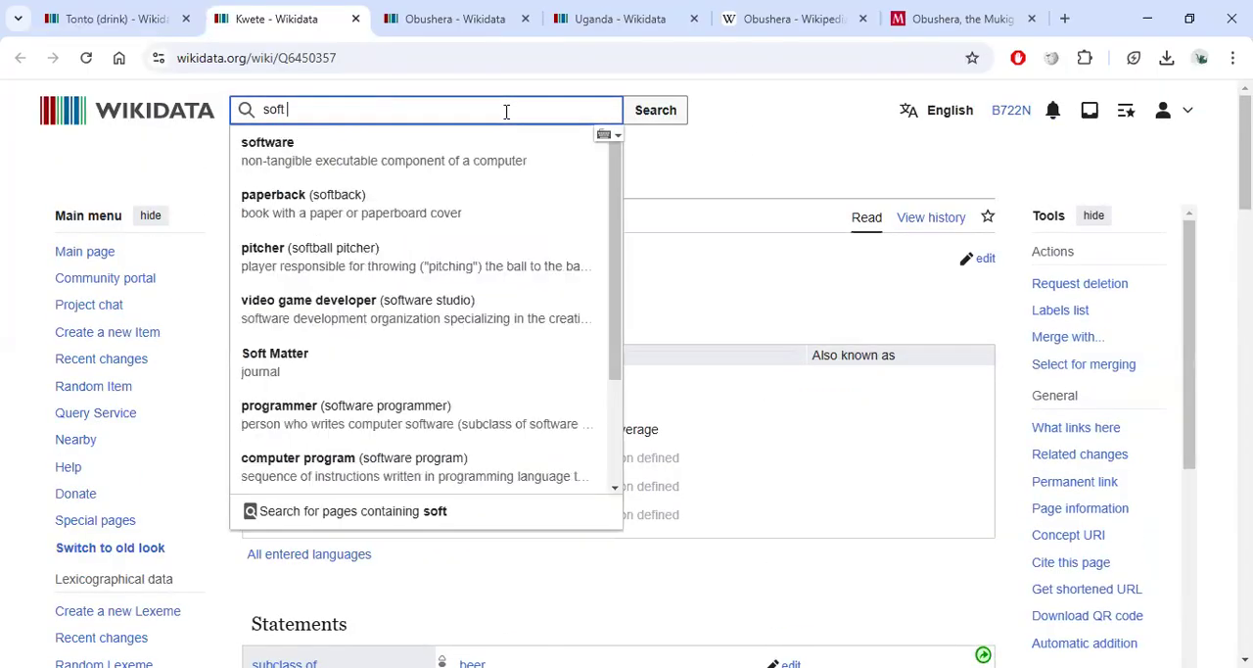
text( drink)
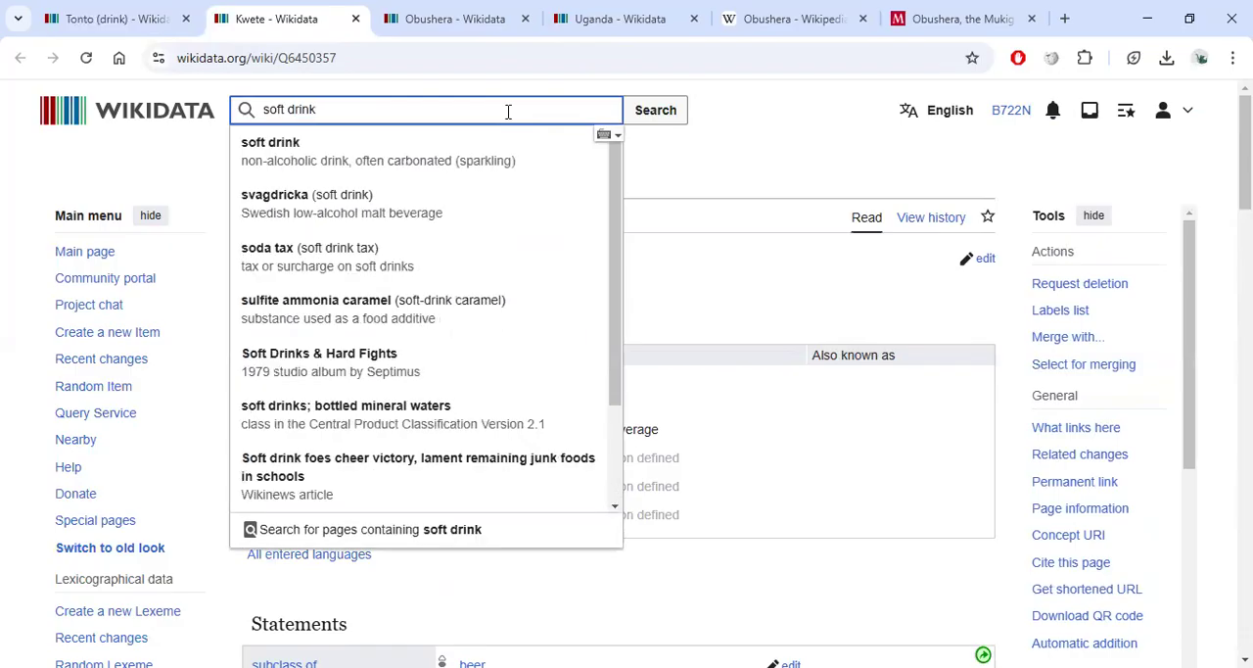
key(Return)
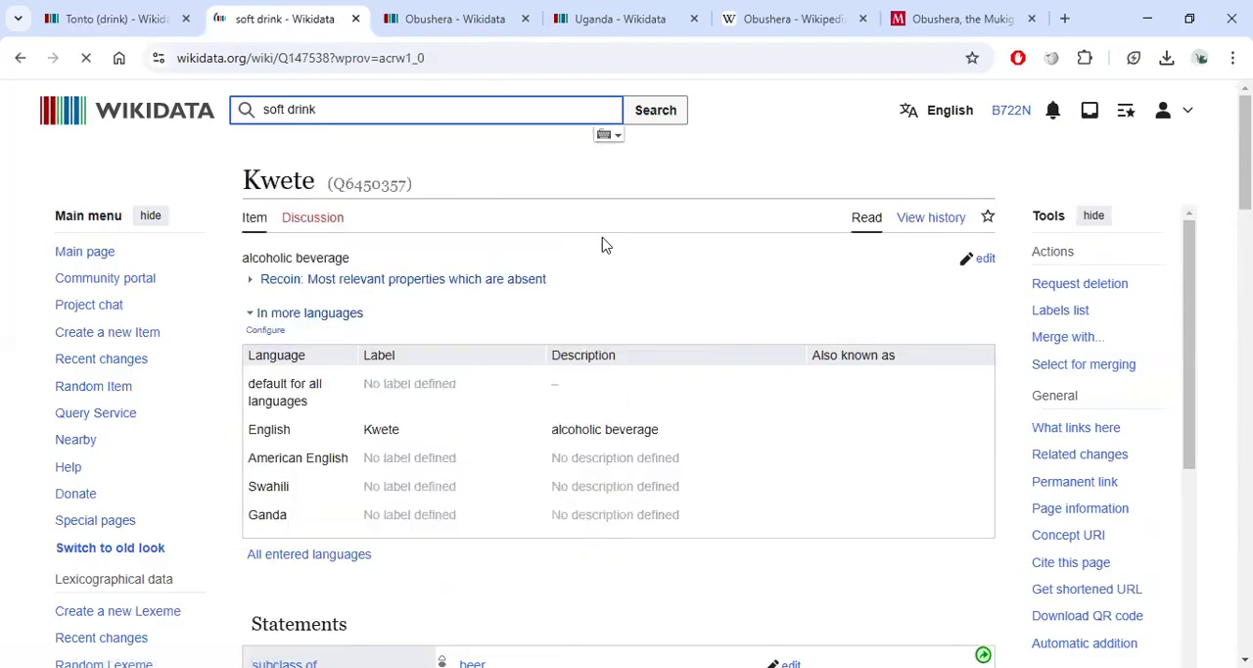
Examine the soft drink item's descriptions and its instance of and subclass of statements.
scroll(524, 228, down, 1)
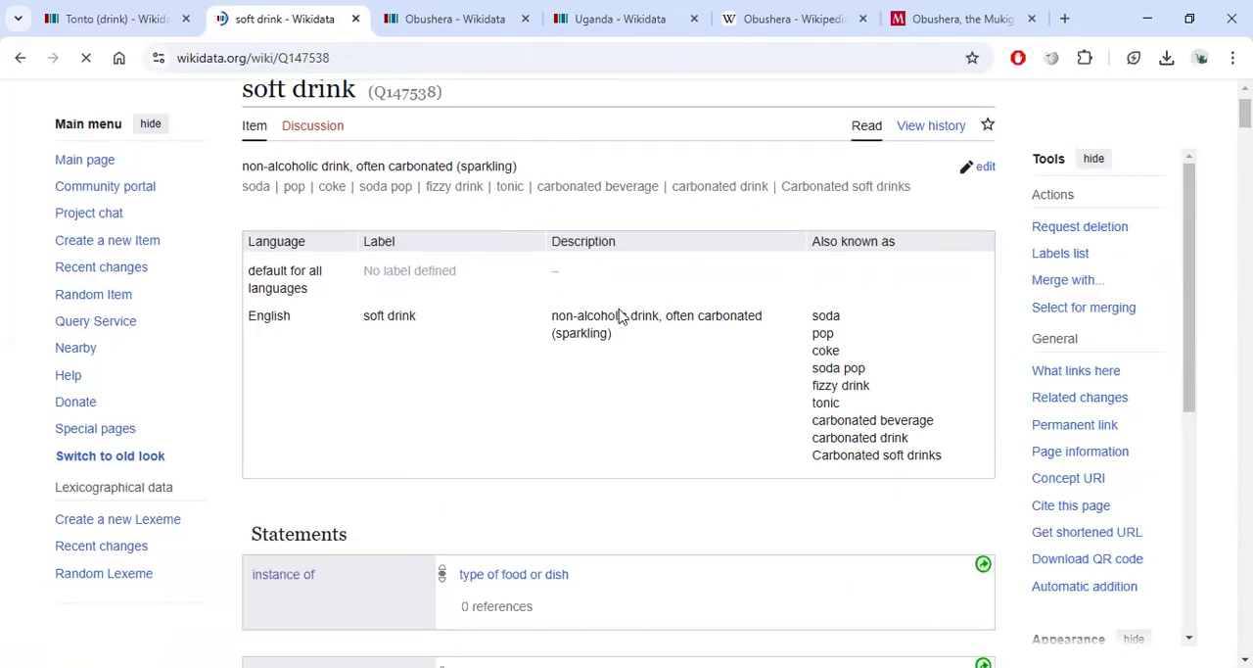
scroll(848, 339, down, 1)
scroll(848, 340, down, 4)
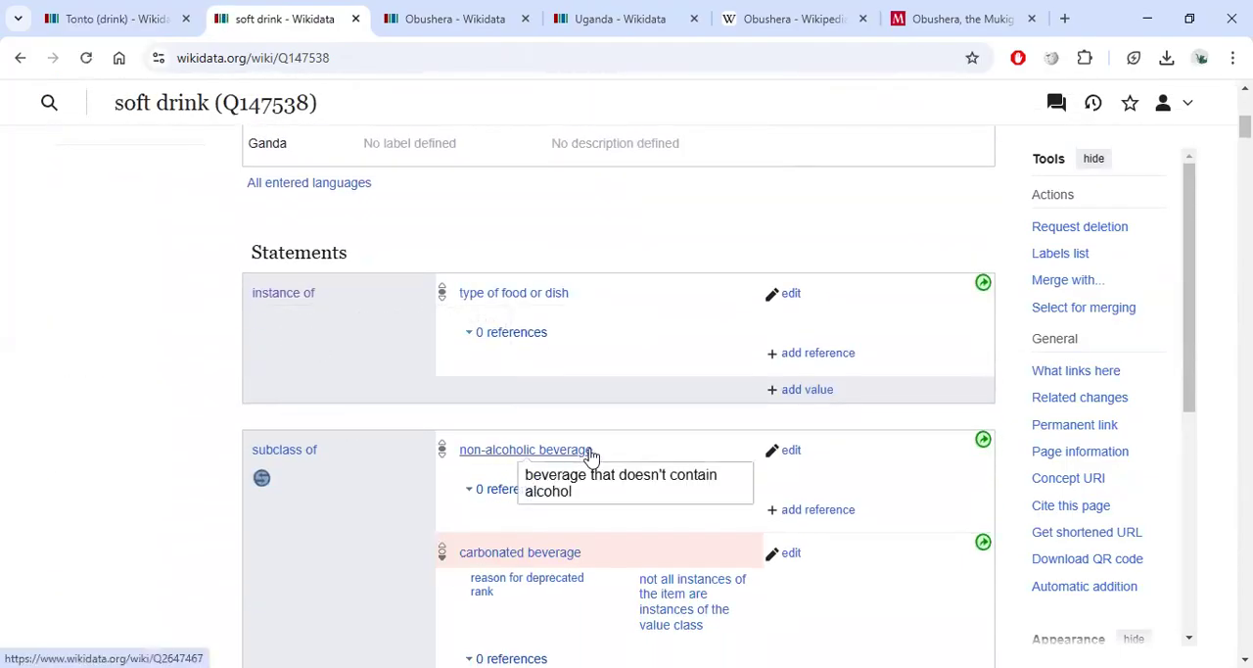
scroll(599, 448, down, 2)
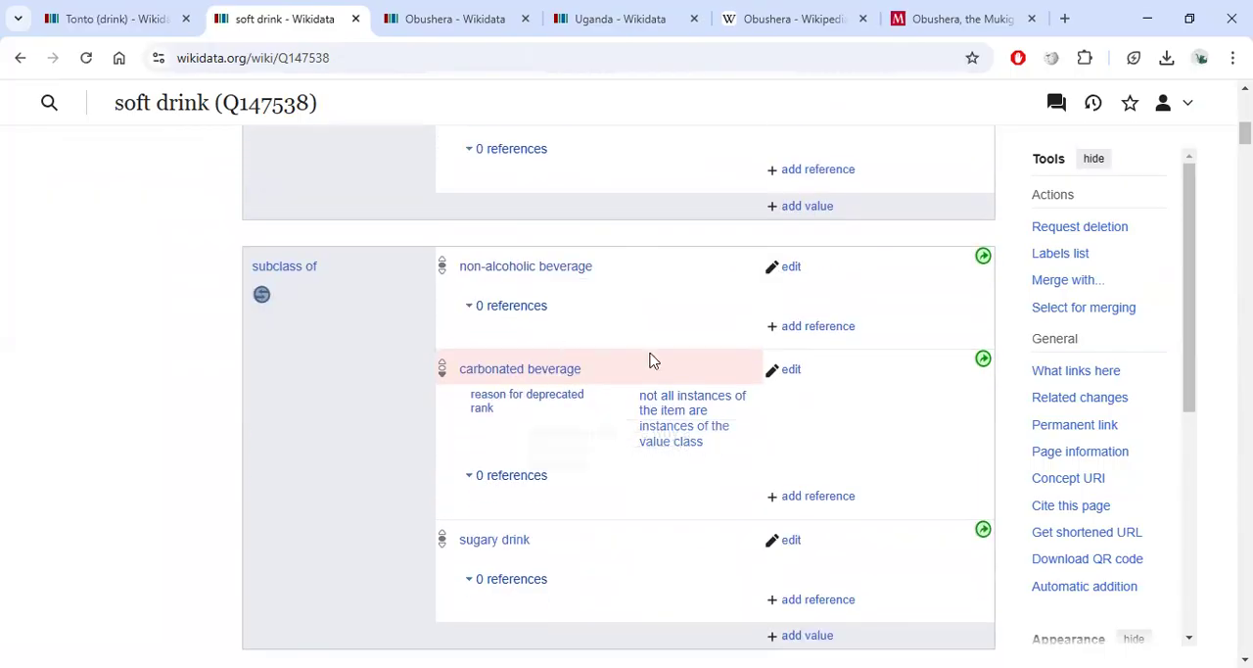
scroll(469, 306, up, 2)
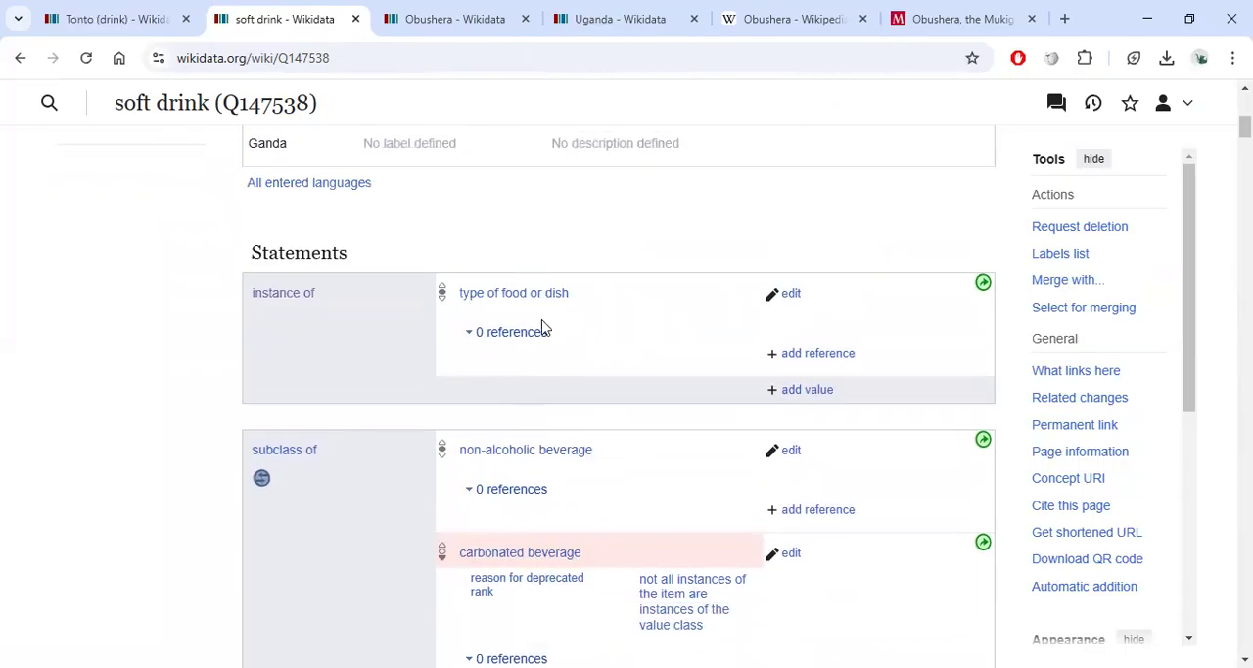
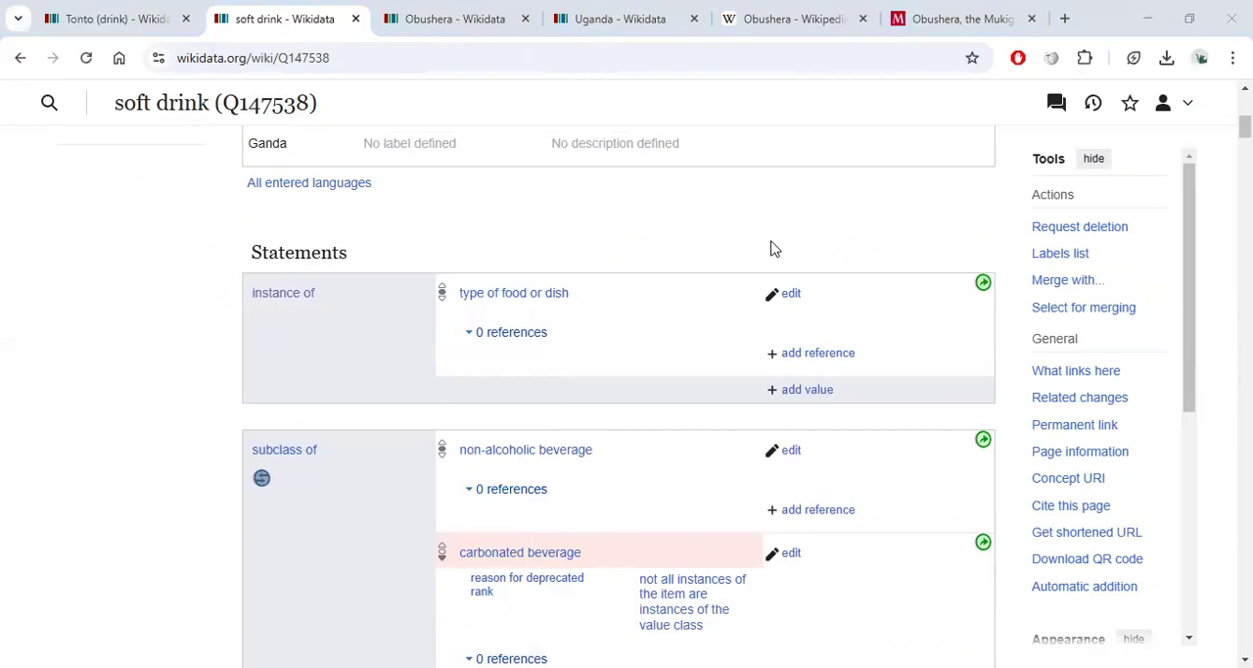
Add a subclass of statement with the value non-alcoholic beverage to the Obushera item and publish it.
click(413, 10)
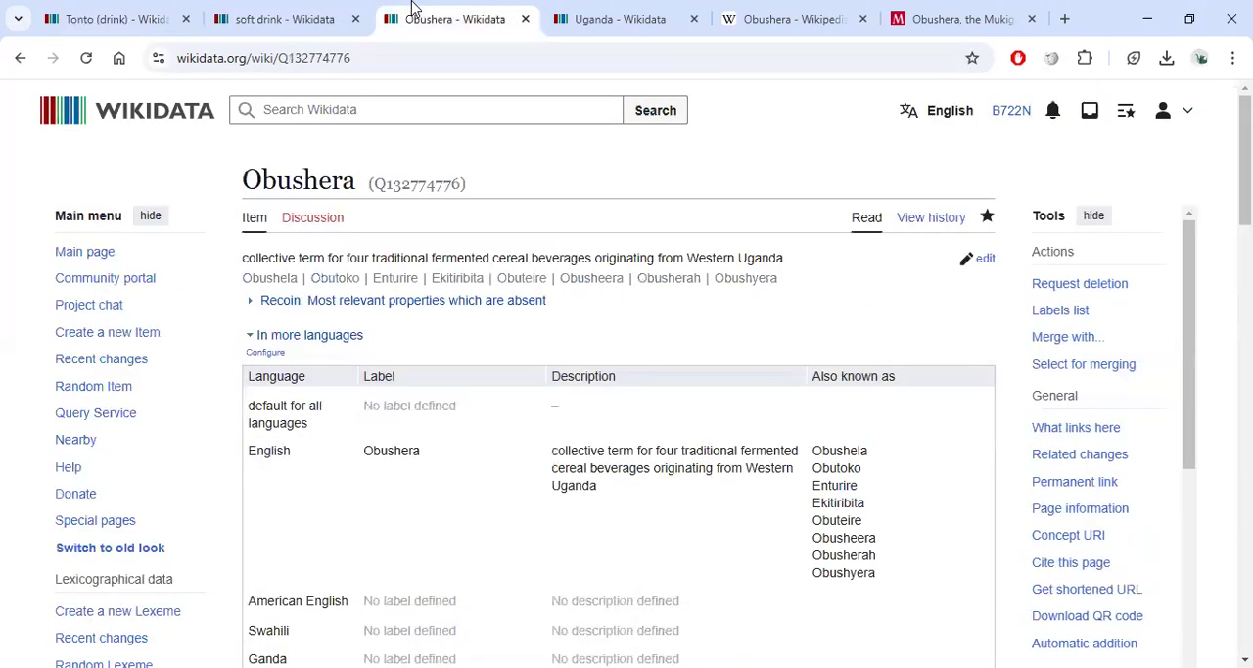
scroll(573, 361, down, 3)
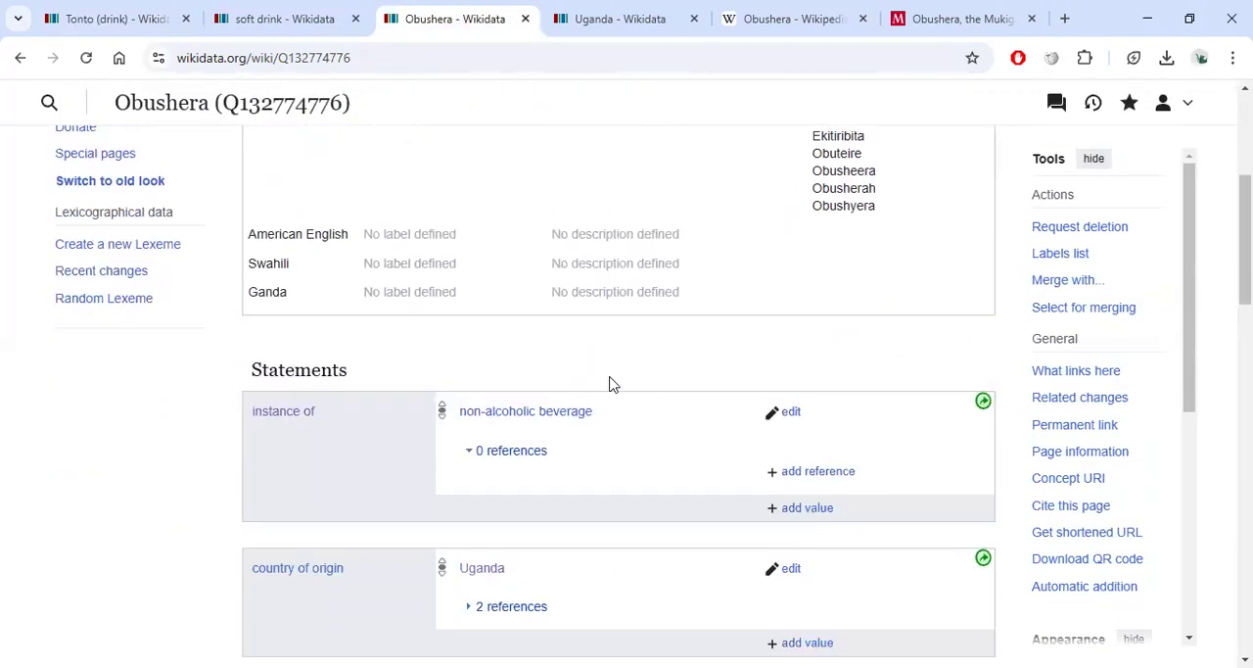
scroll(808, 529, down, 2)
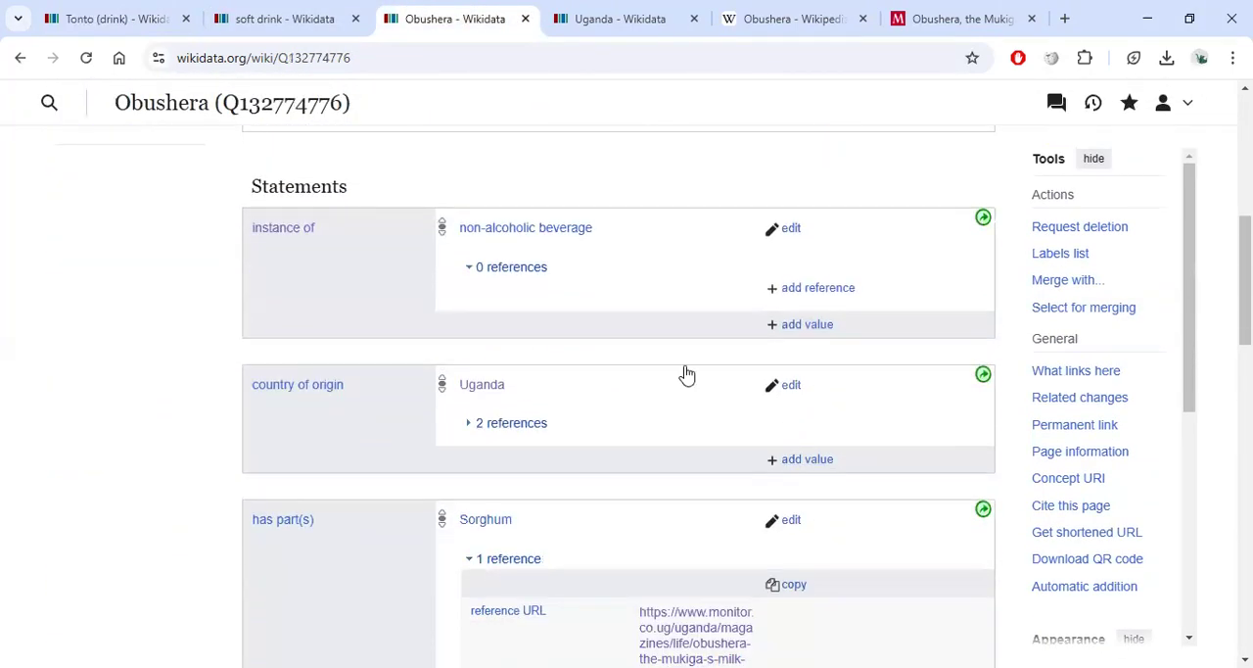
scroll(685, 421, down, 1)
scroll(780, 380, down, 5)
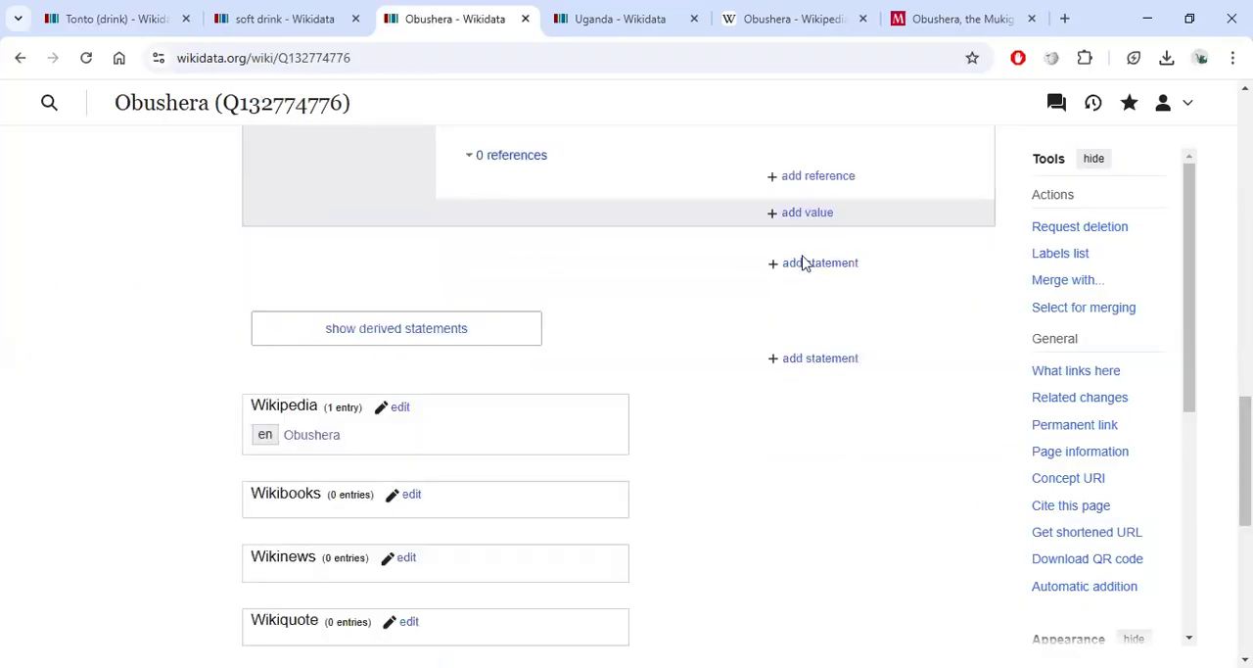
click(801, 264)
text(sub)
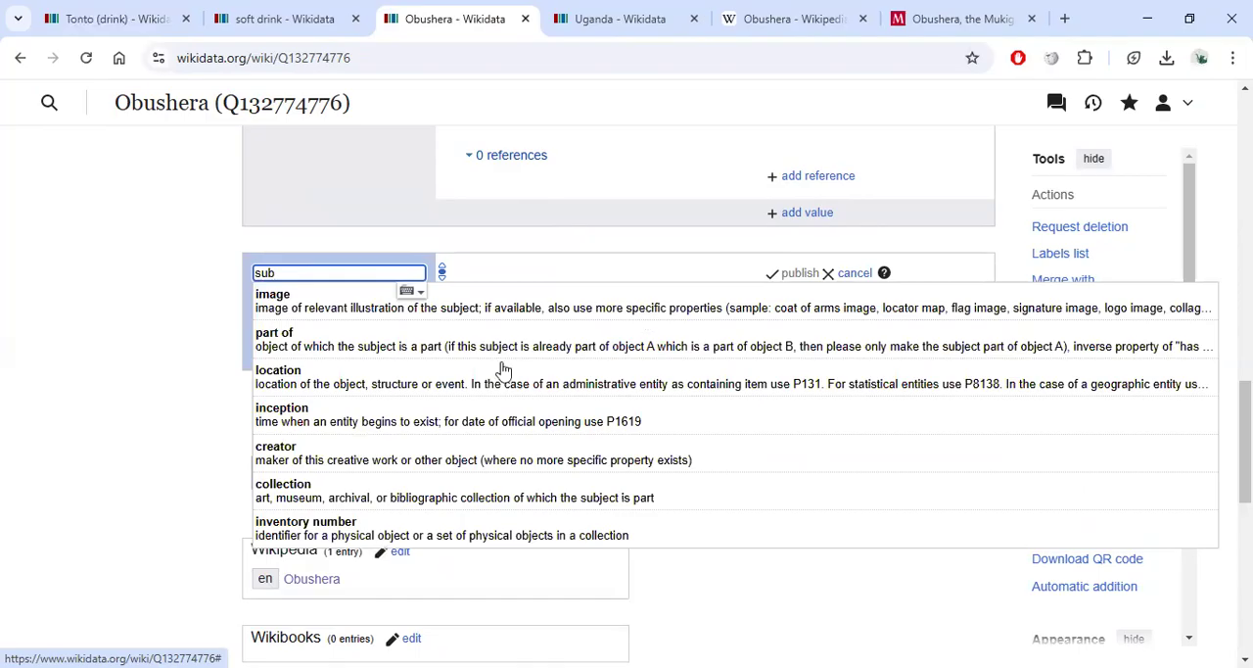
click(470, 378)
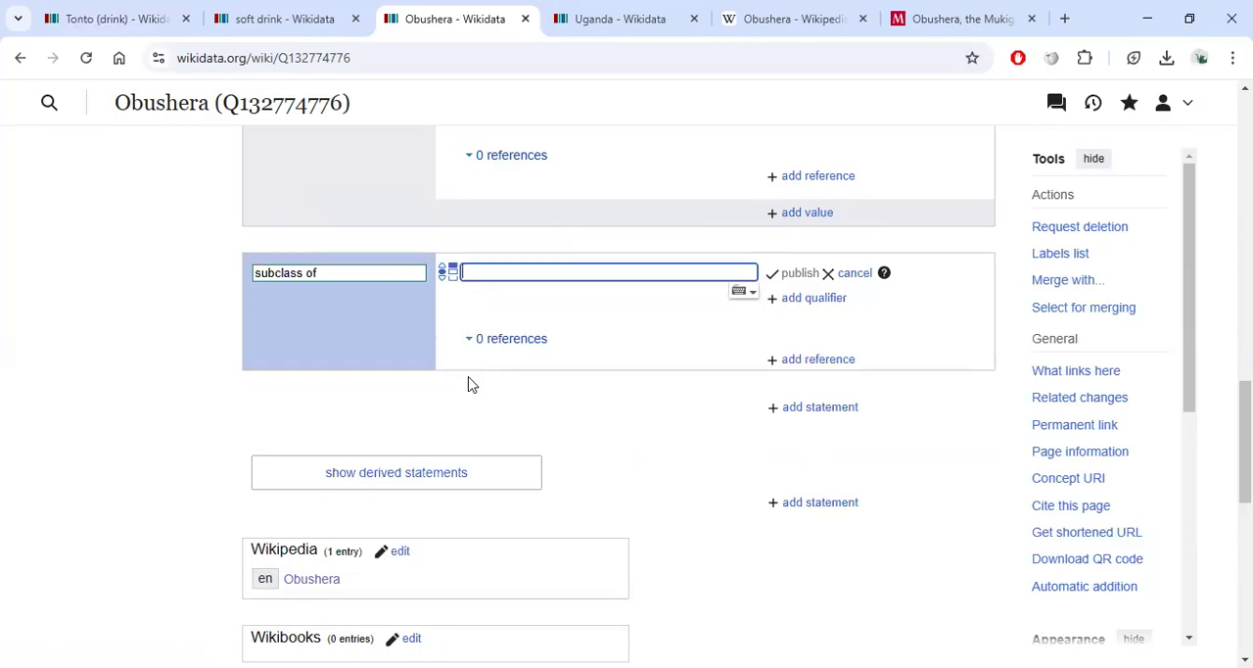
text(non)
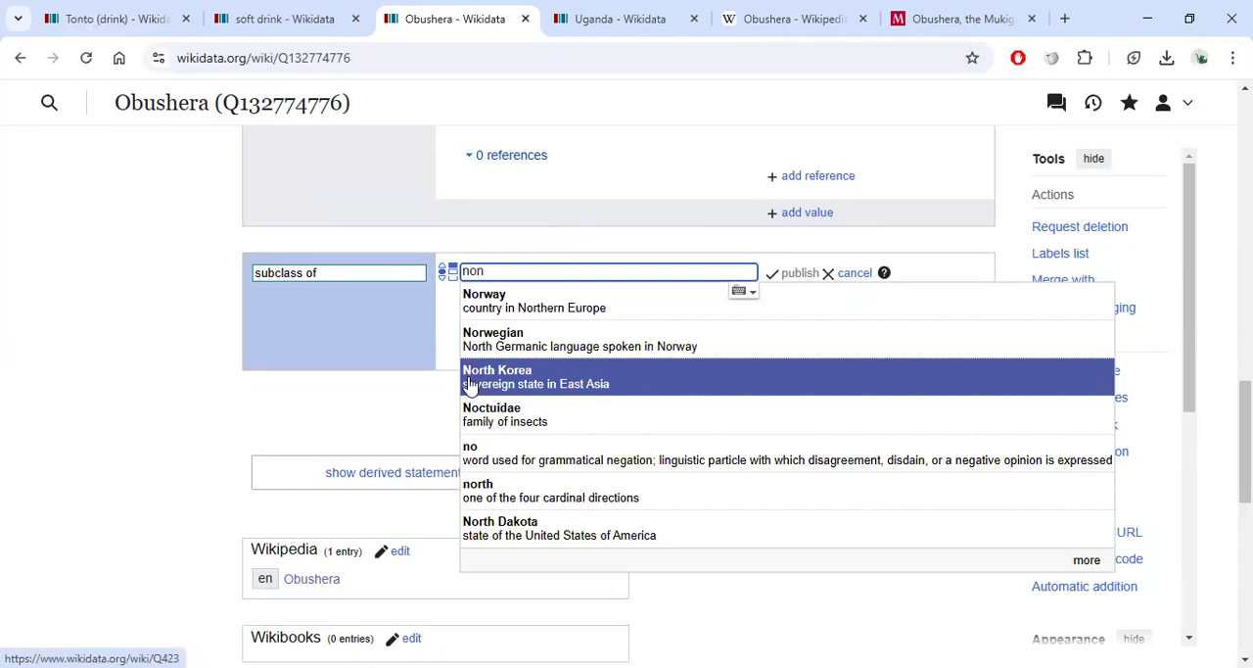
text( al)
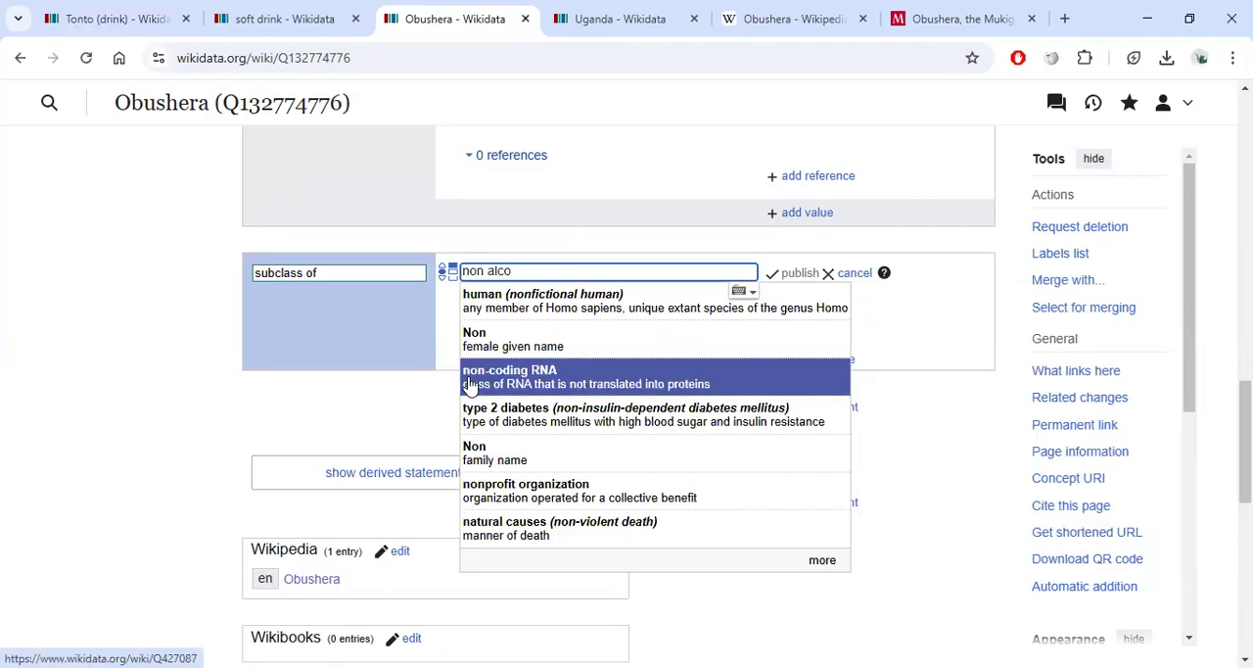
text(co)
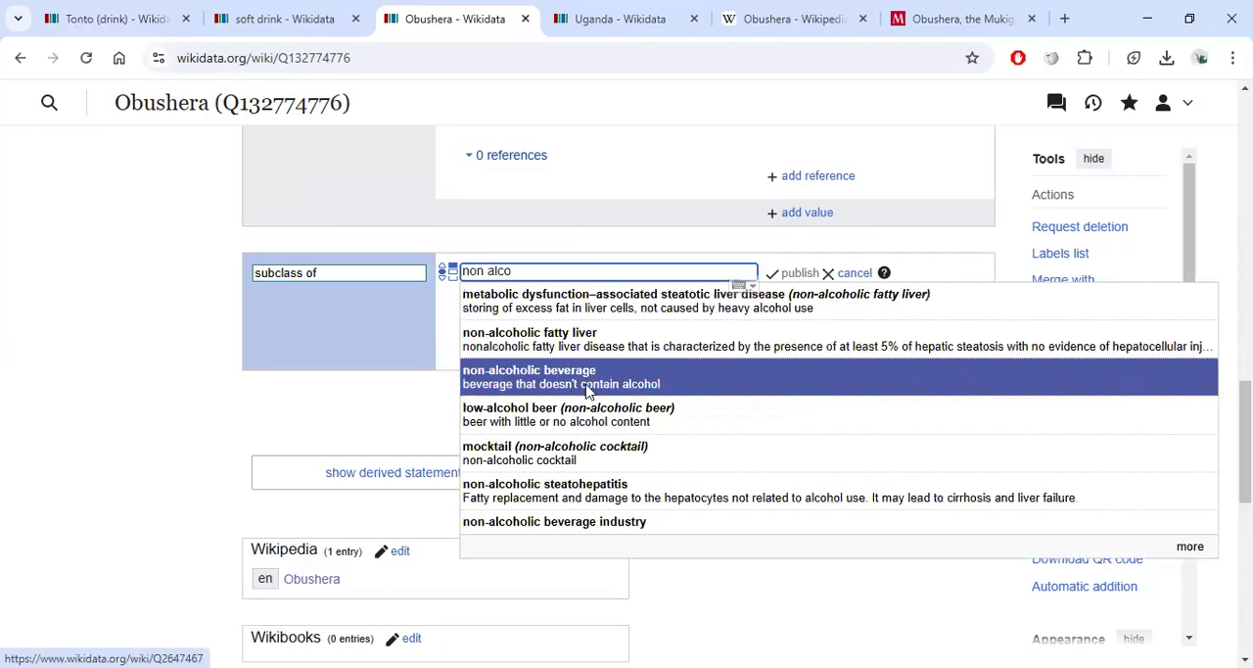
click(602, 383)
click(799, 278)
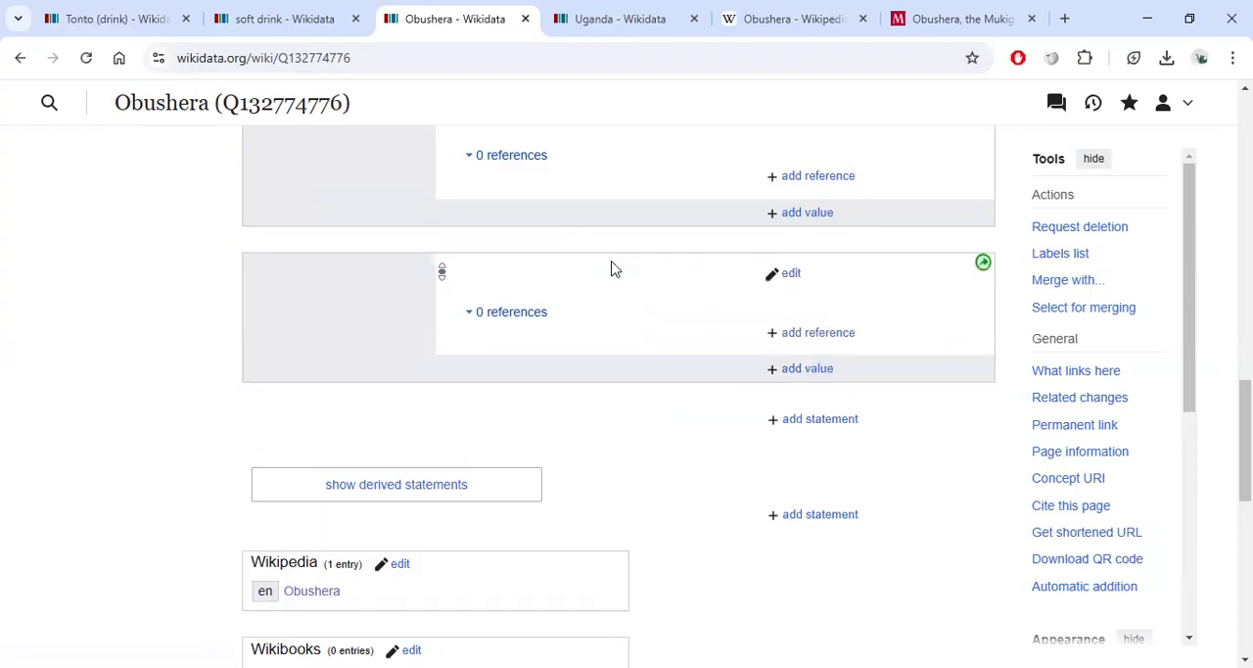
Change Obushera's instance of value to type of drink and publish the edit.
scroll(613, 264, up, 5)
scroll(616, 263, up, 10)
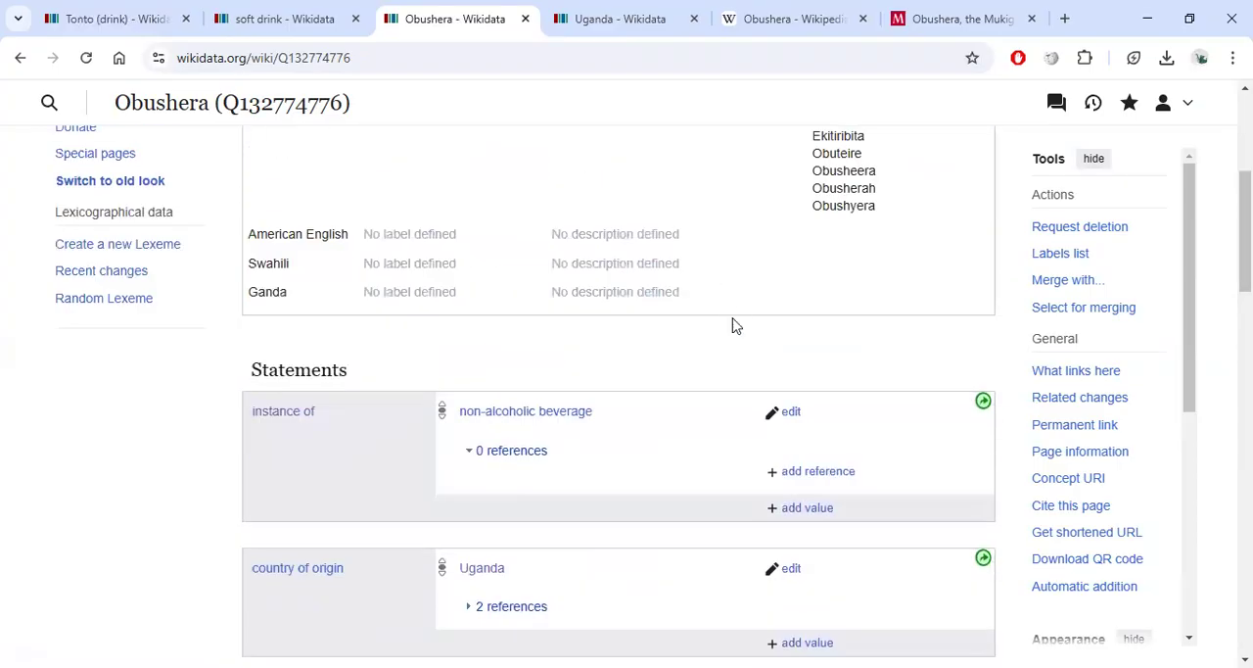
click(789, 414)
click(284, 18)
scroll(616, 308, up, 2)
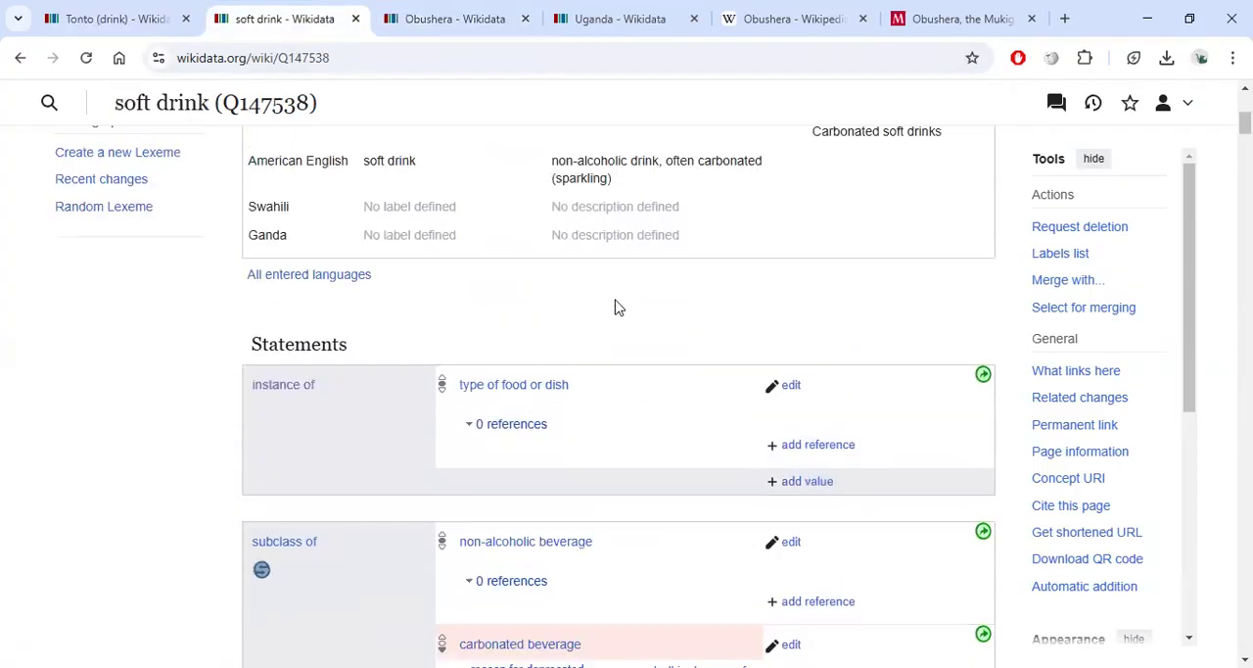
click(453, 22)
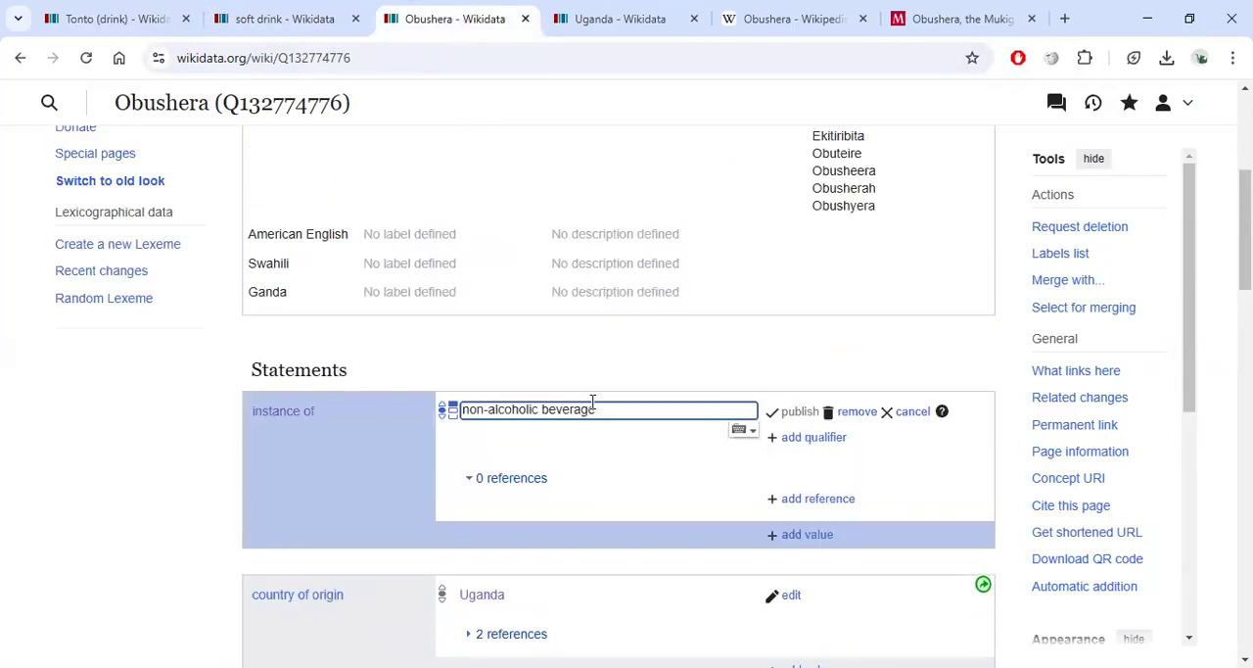
drag(593, 402, 417, 389)
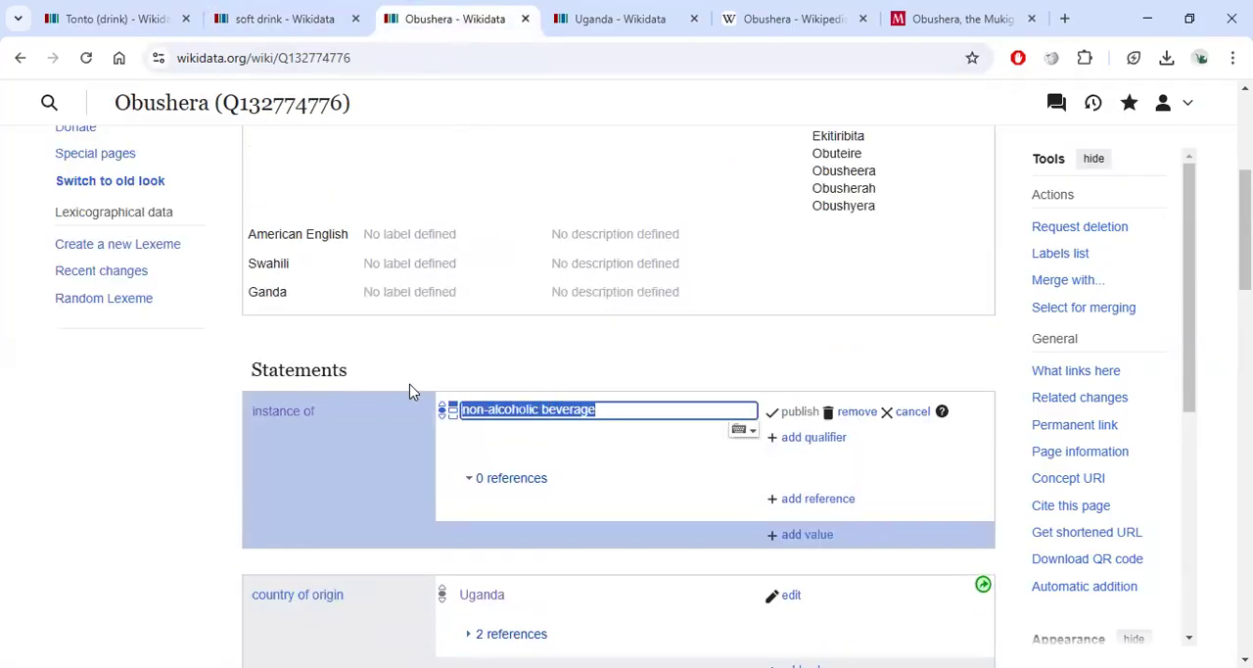
text(type of drin)
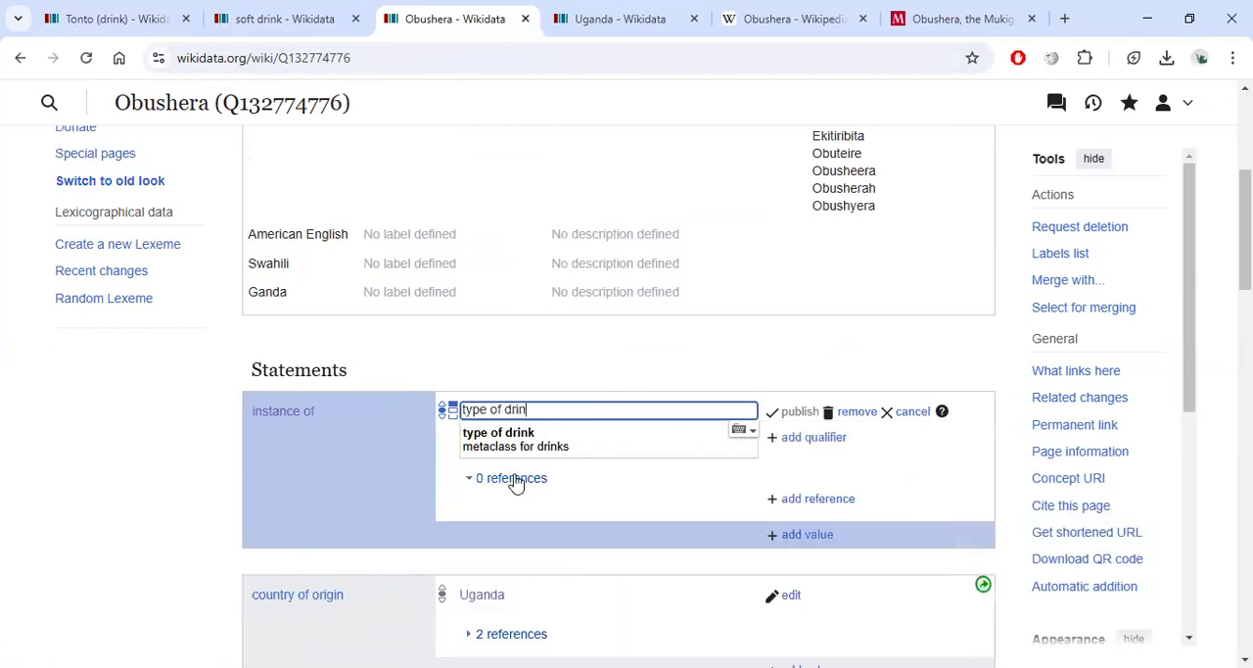
click(634, 439)
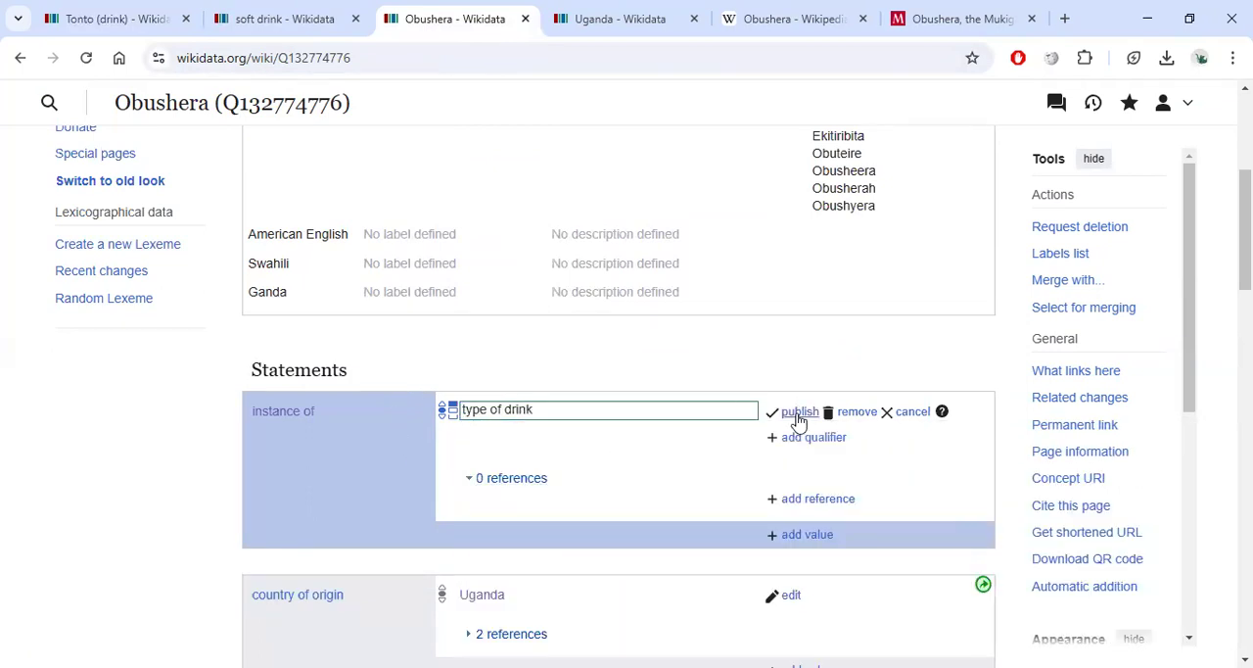
click(797, 413)
Review Obushera's statements and read through the Obushera Wikipedia article down to its references.
scroll(624, 265, down, 4)
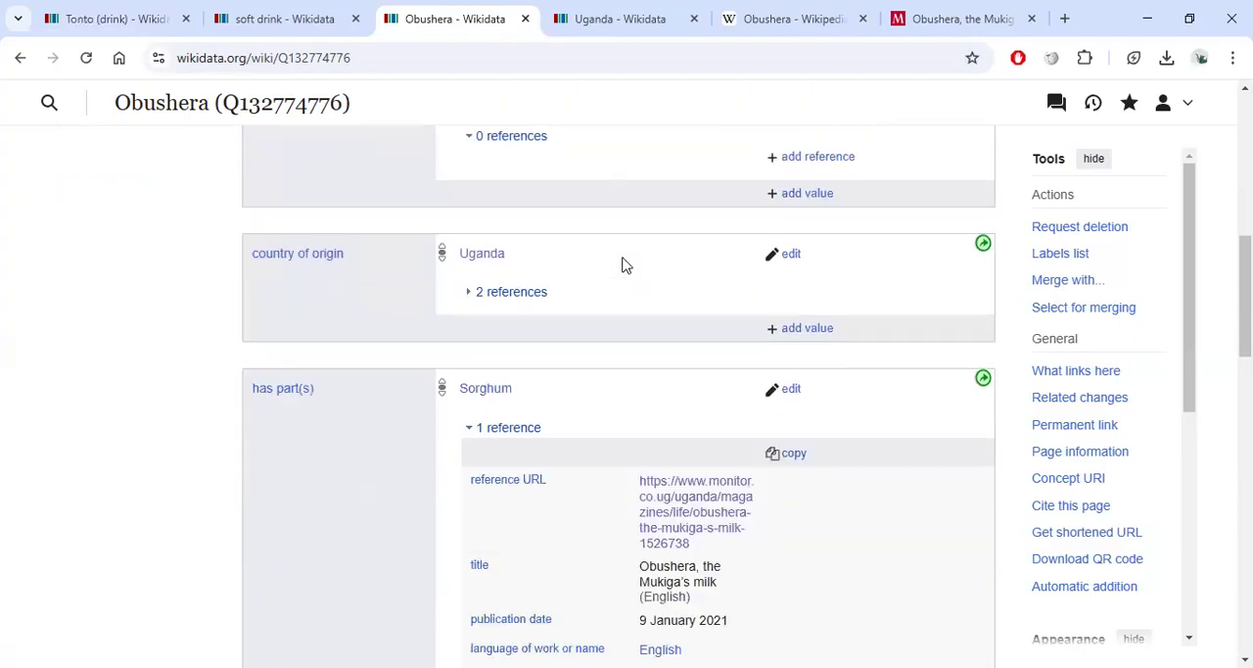
scroll(624, 265, down, 3)
scroll(582, 134, up, 1)
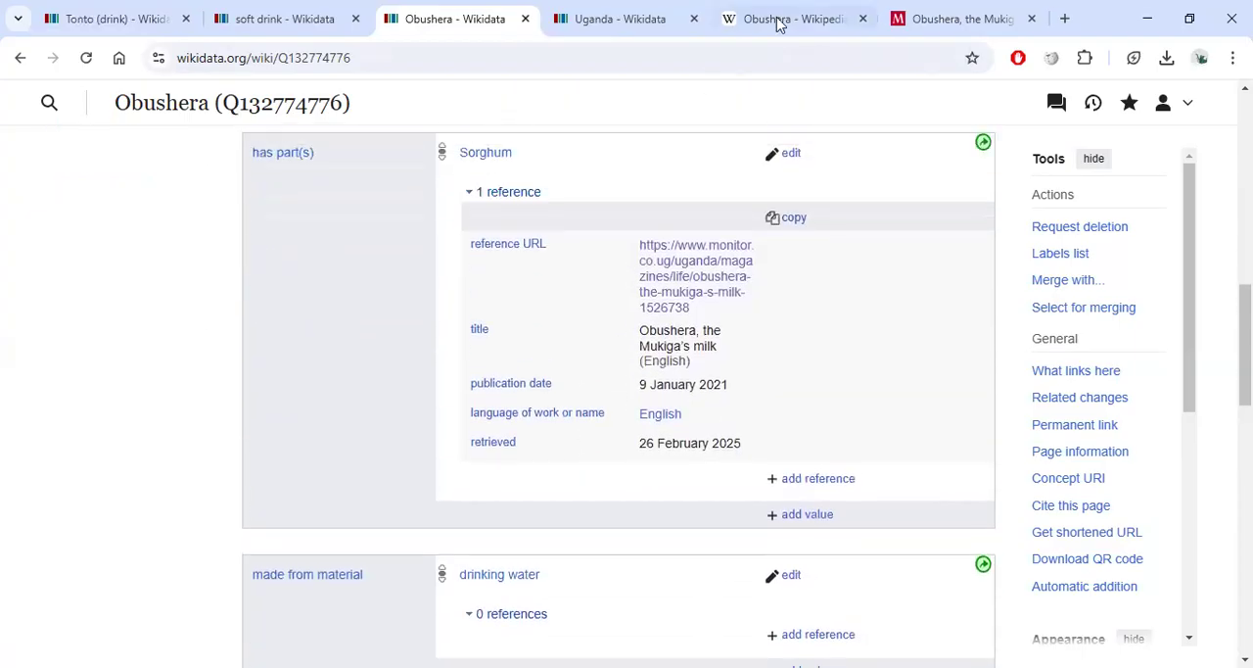
click(780, 19)
scroll(464, 373, down, 2)
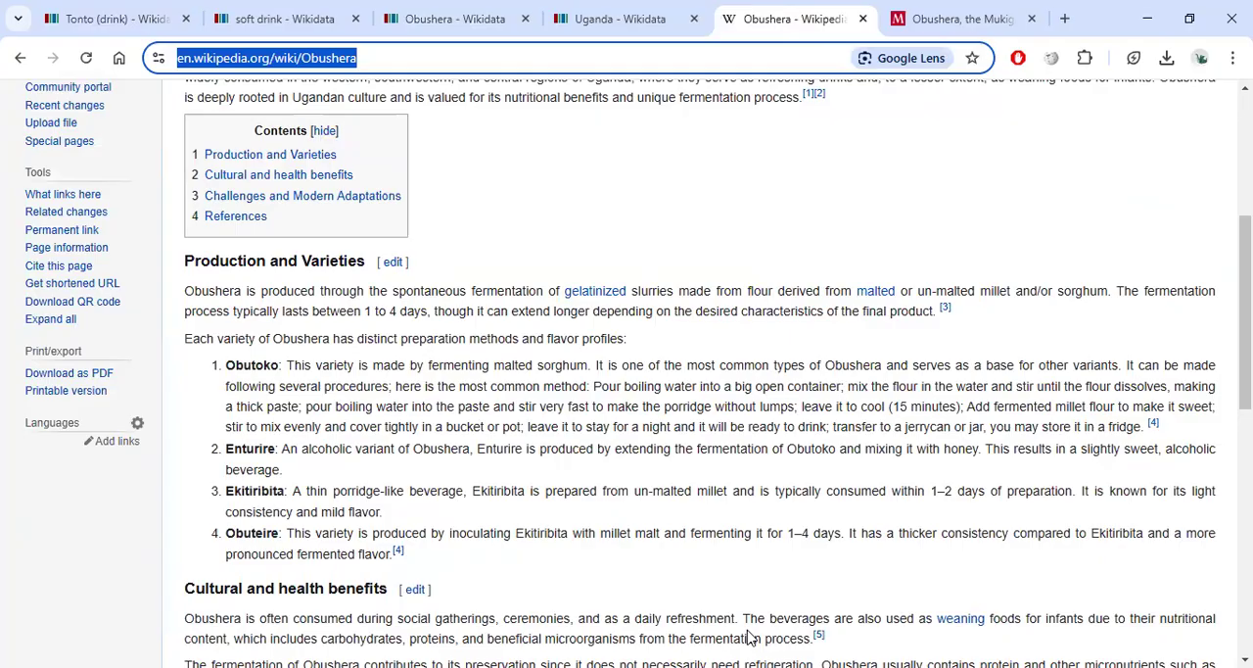
scroll(367, 392, down, 2)
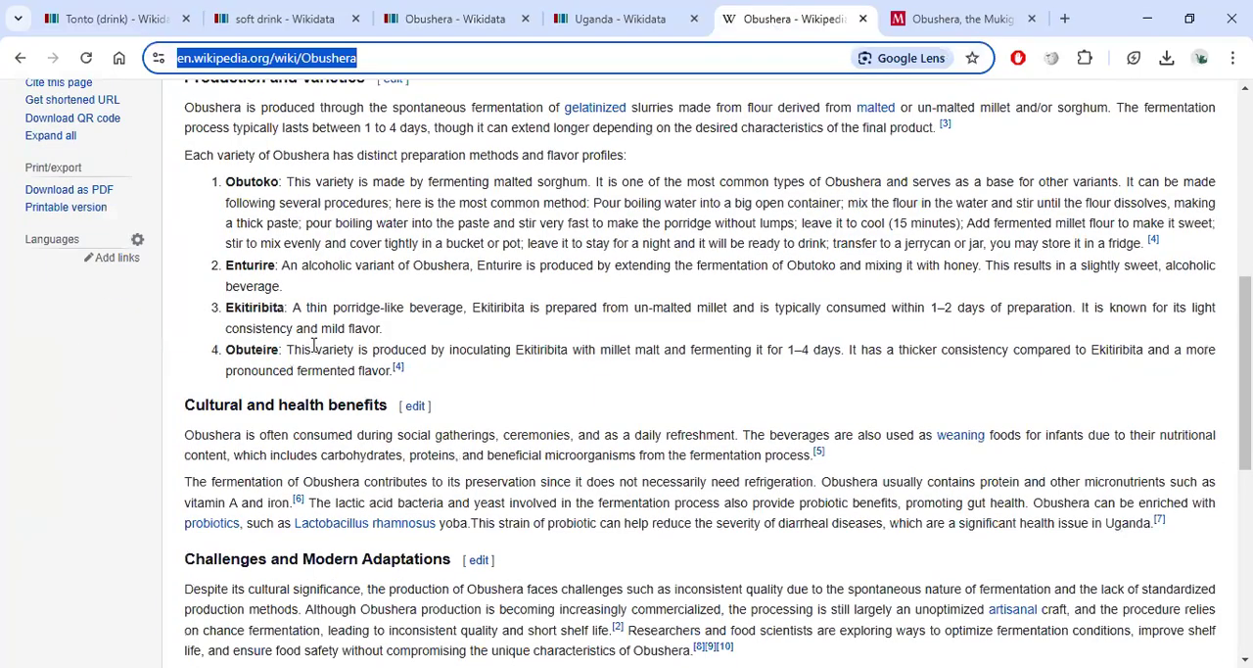
scroll(314, 344, down, 5)
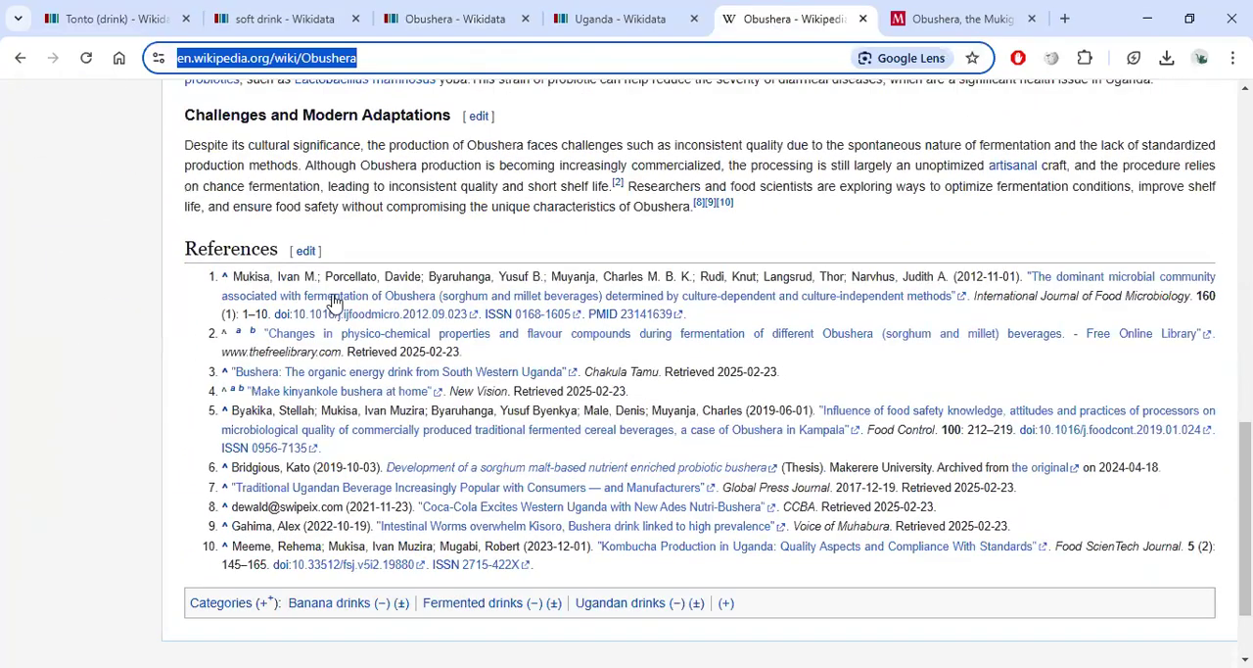
scroll(392, 333, down, 2)
scroll(421, 245, up, 10)
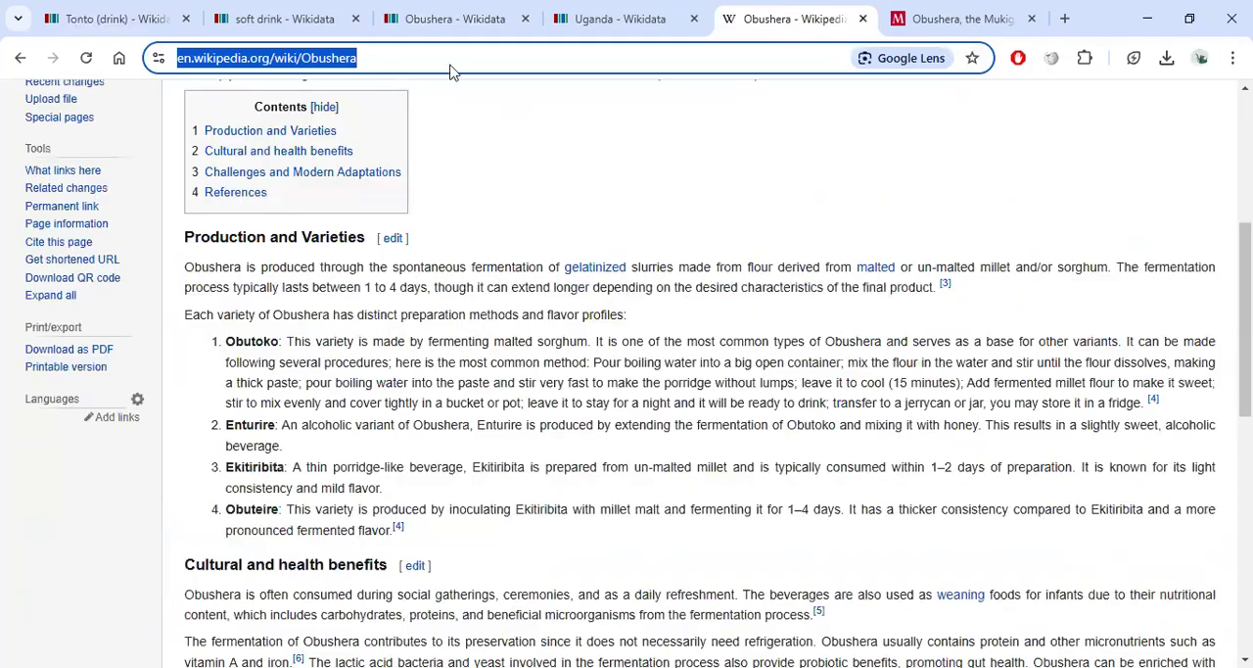
Collapse the has part(s) Sorghum reference and review Obushera's statements.
click(455, 19)
click(480, 196)
scroll(502, 264, up, 1)
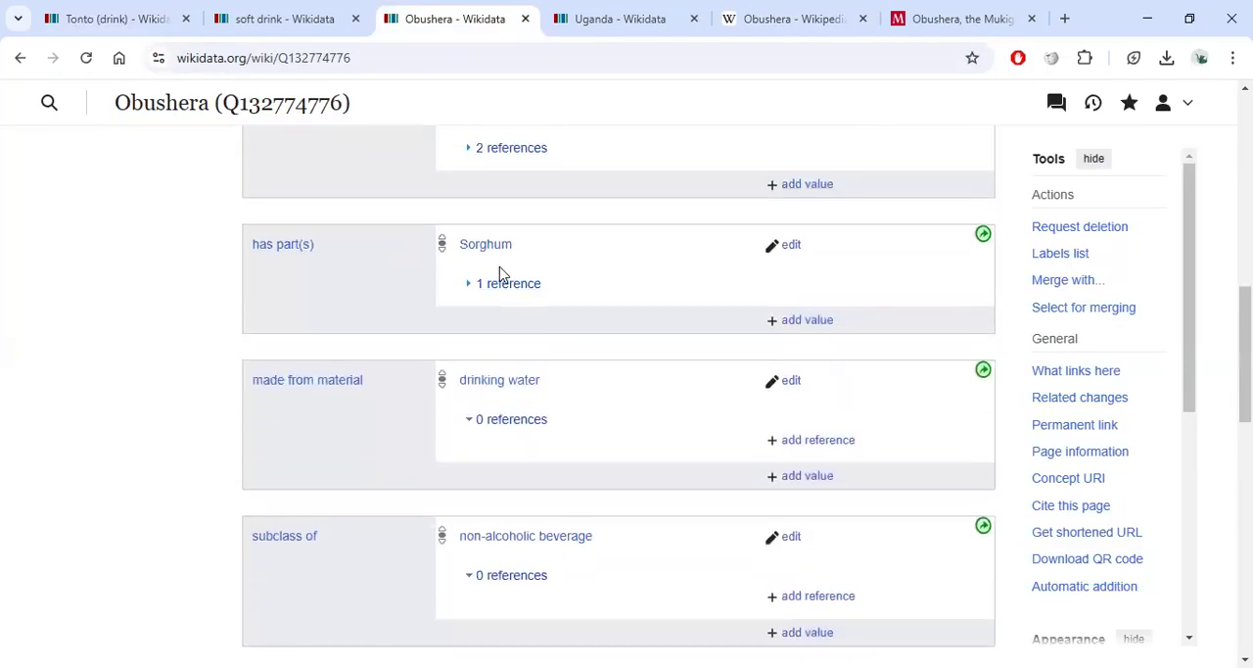
scroll(511, 248, up, 3)
Read the Monitor article about Obushera.
click(955, 18)
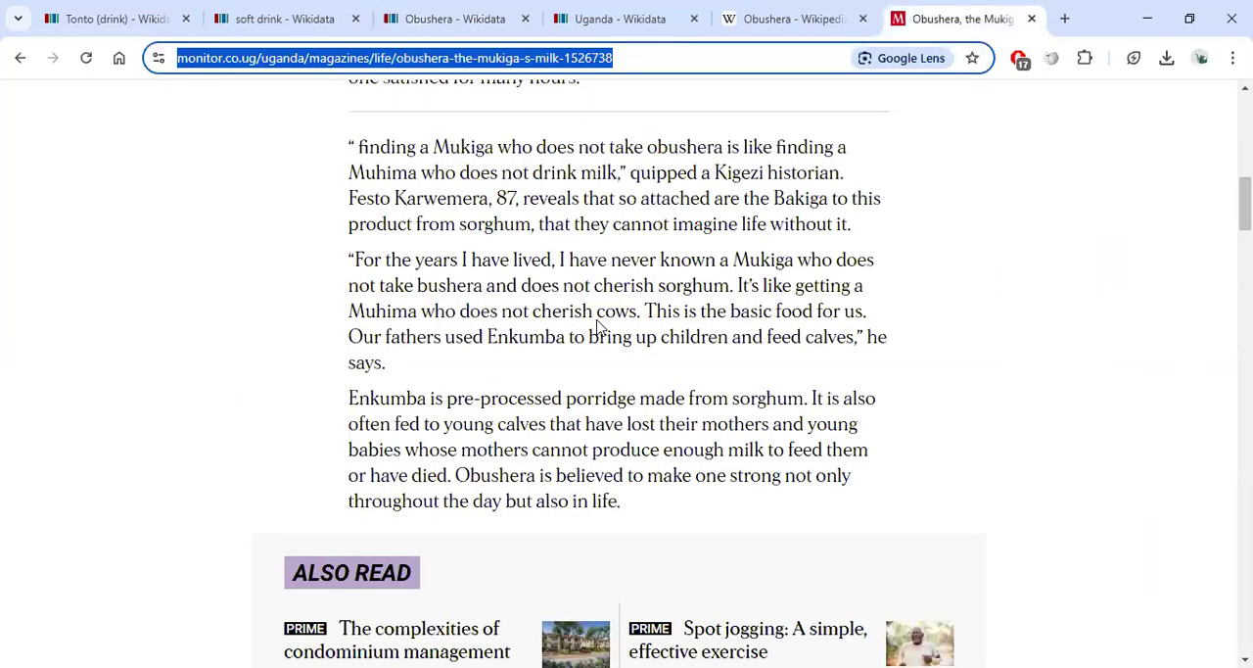
scroll(599, 327, down, 2)
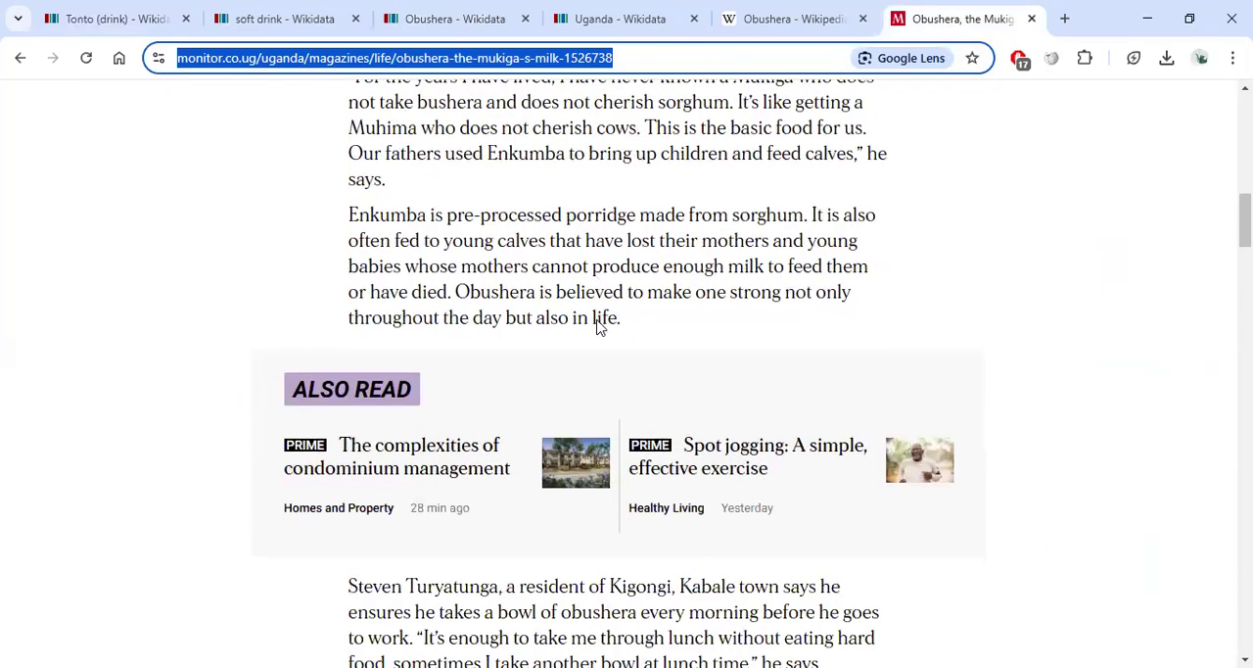
scroll(599, 327, down, 5)
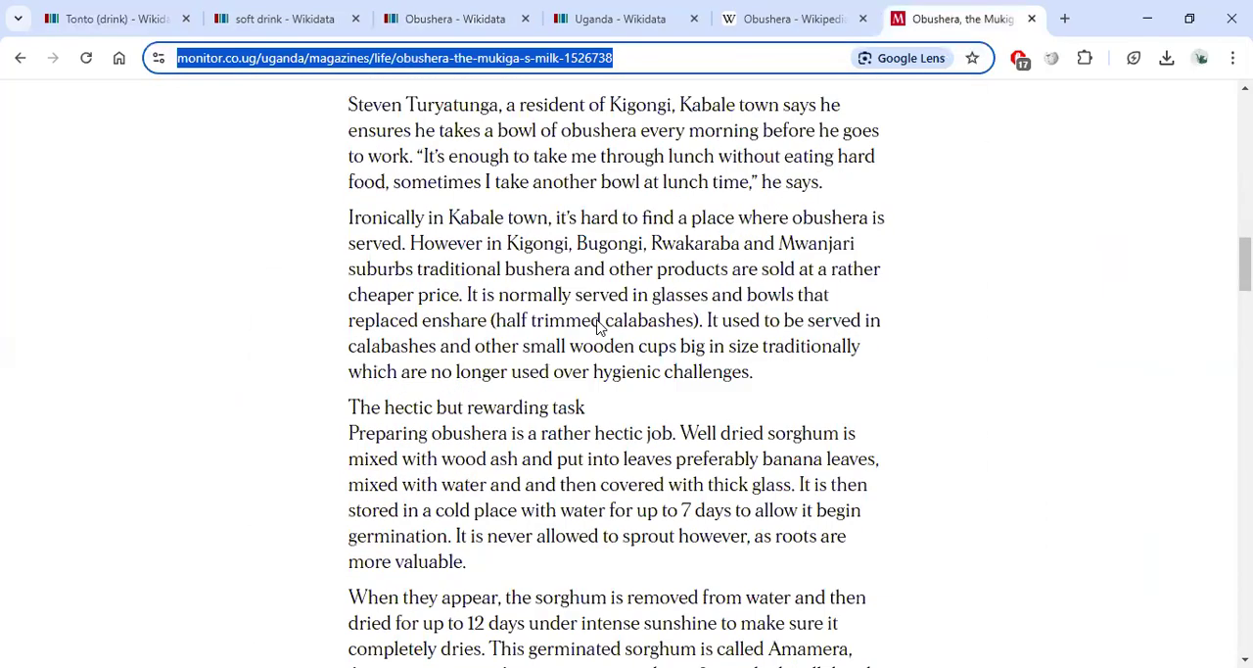
scroll(568, 303, down, 3)
scroll(548, 291, up, 6)
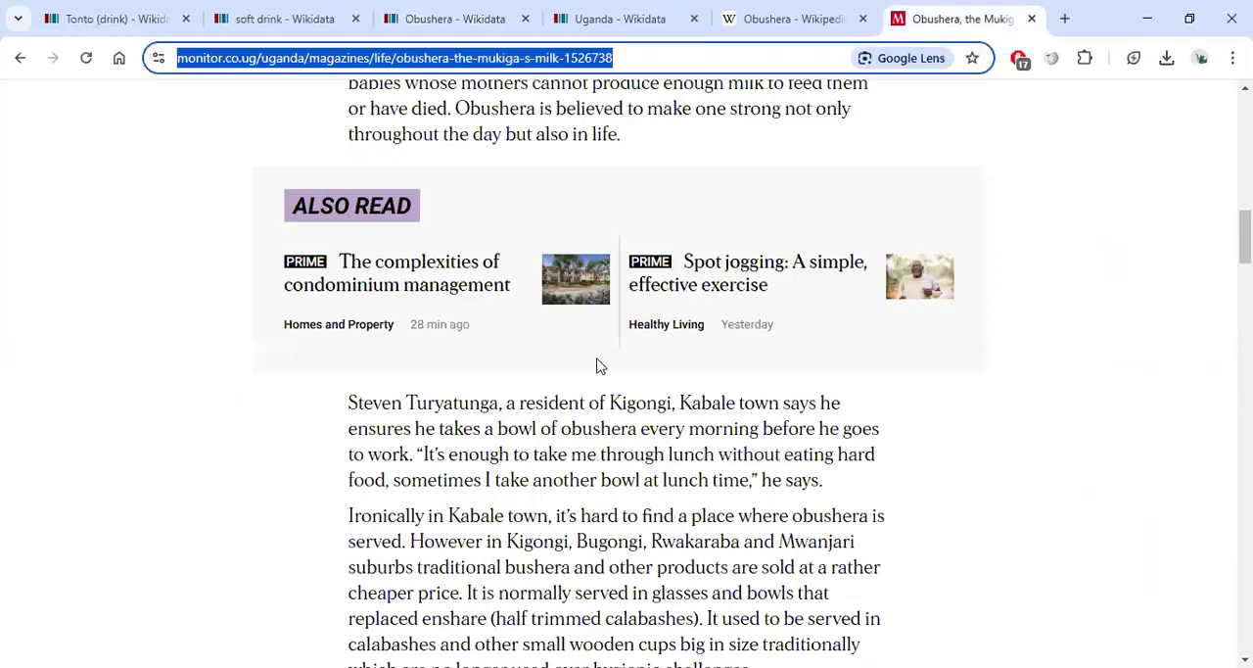
scroll(587, 353, up, 4)
scroll(503, 330, up, 9)
From the soft drink tab, search Wikidata for Uganda and open its item.
click(276, 18)
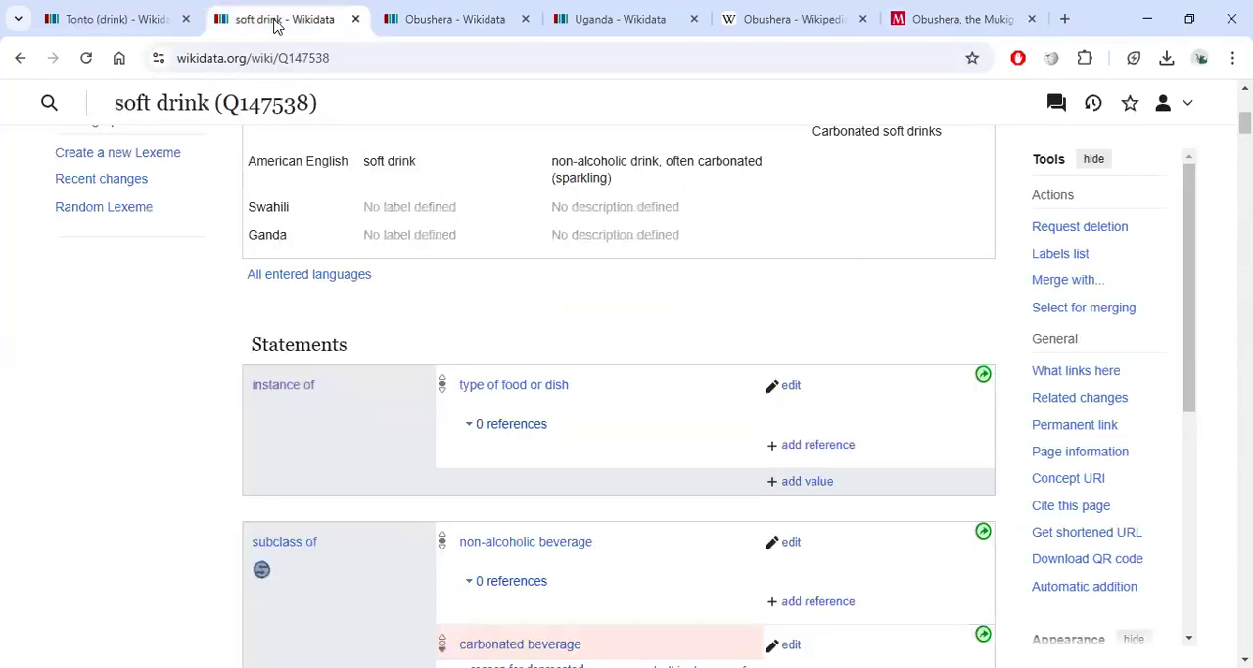
scroll(476, 206, up, 5)
click(375, 116)
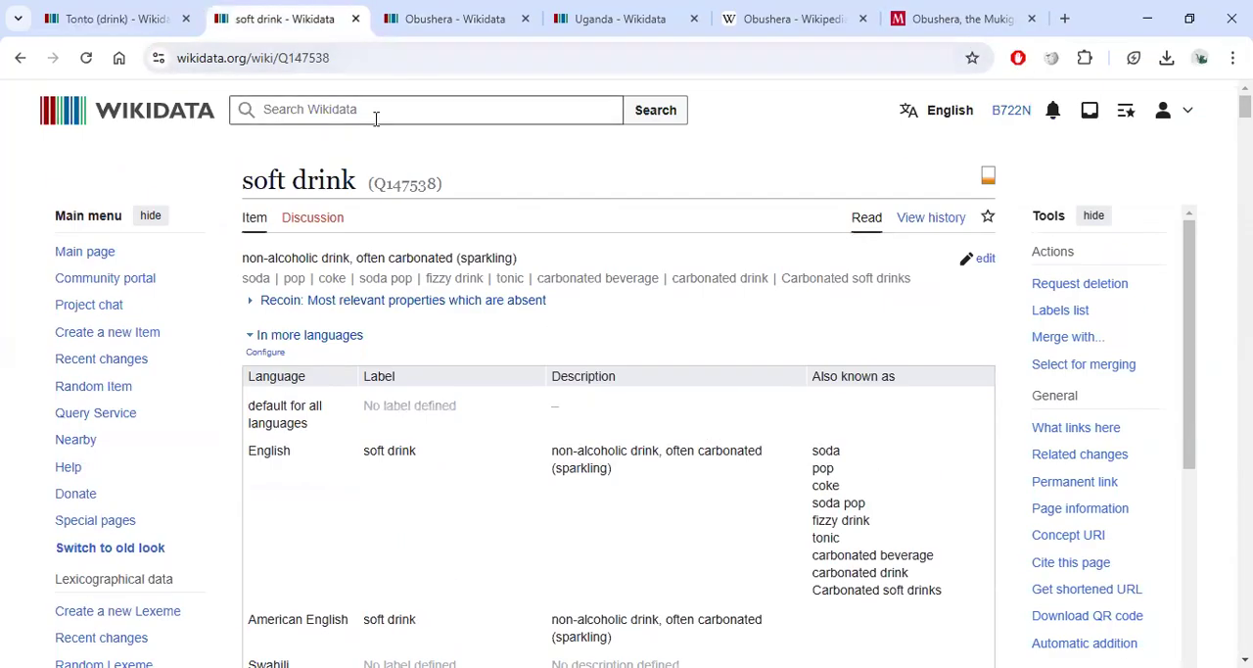
text(uagnda)
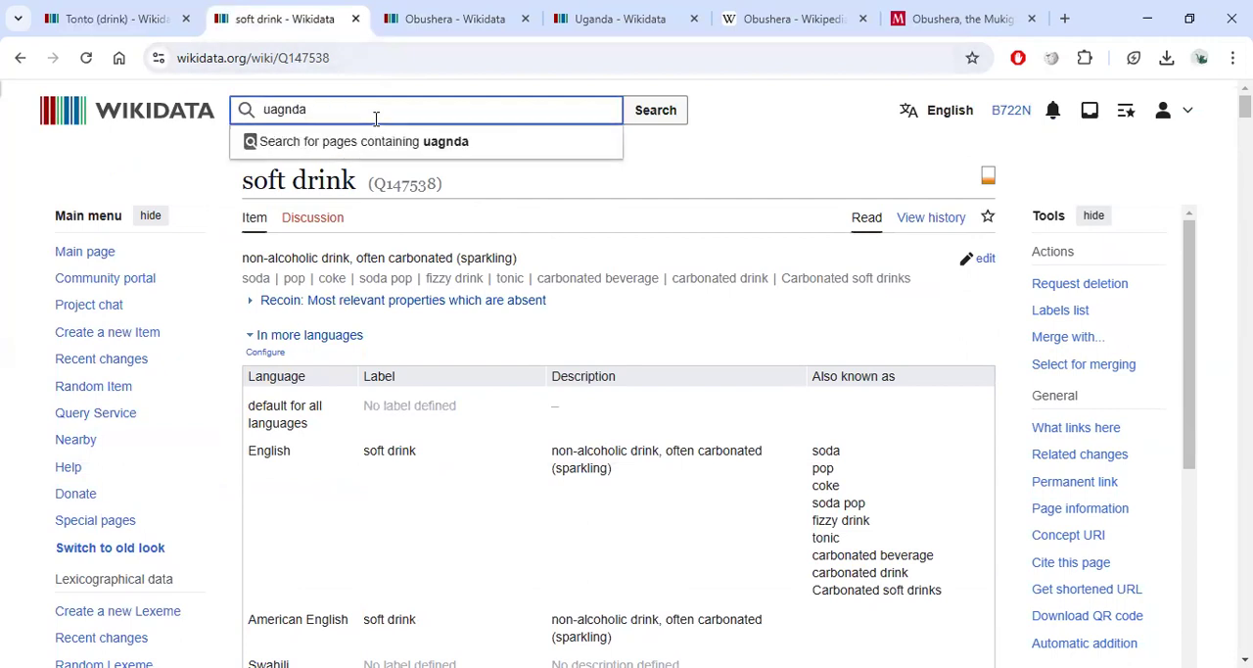
text(gand)
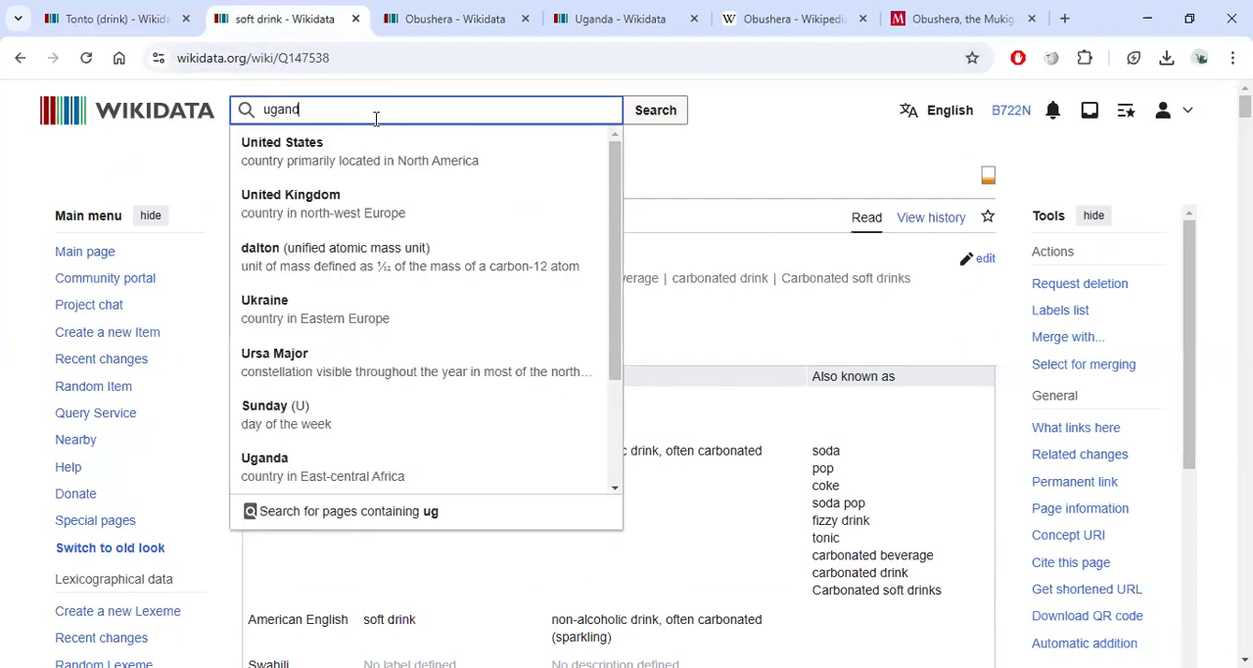
text(a)
click(361, 147)
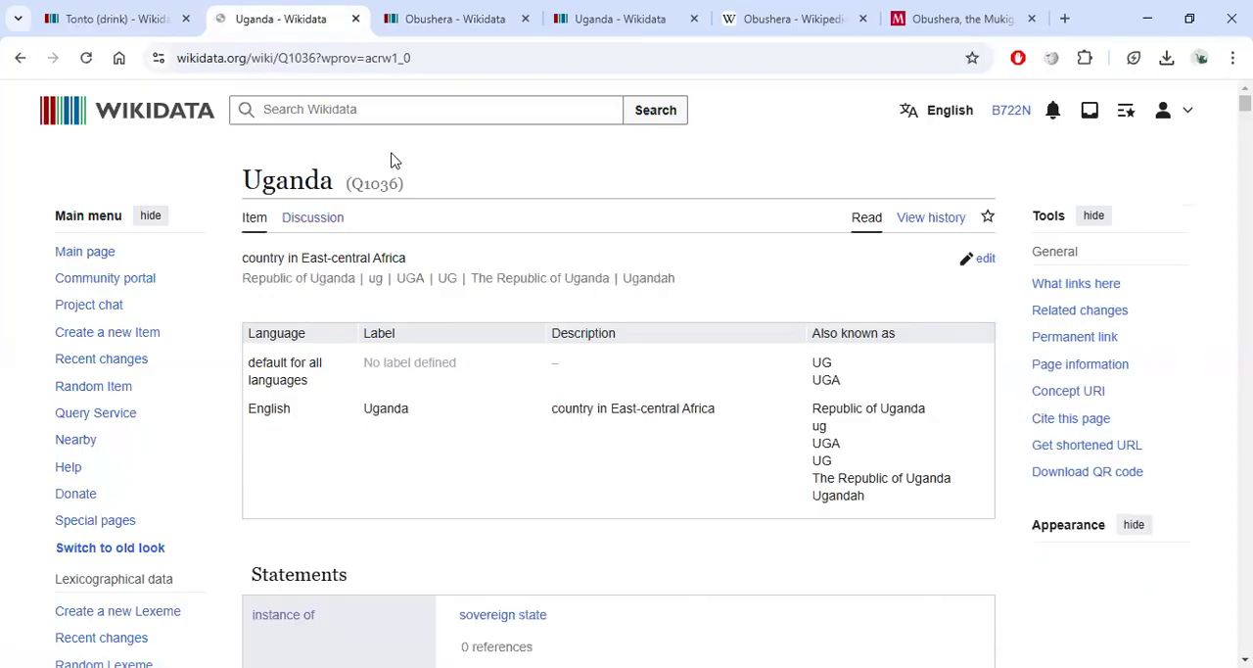
Examine the Uganda item's statements.
scroll(397, 186, down, 2)
scroll(356, 528, down, 5)
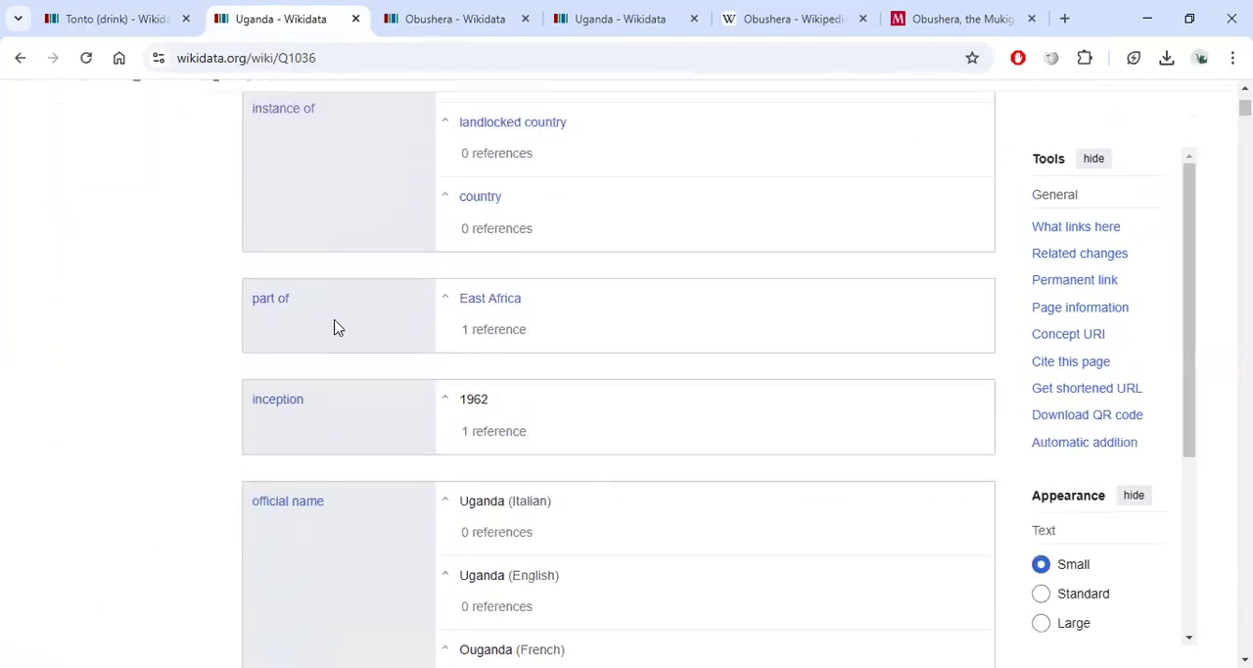
scroll(431, 306, down, 2)
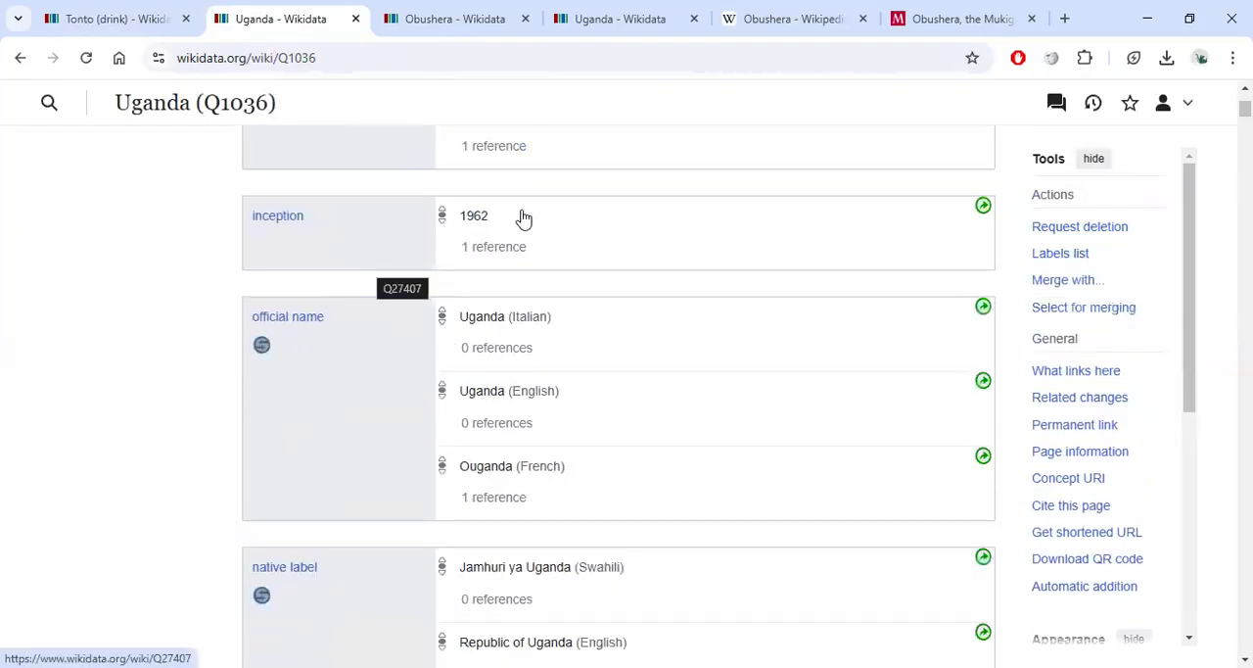
scroll(451, 303, down, 2)
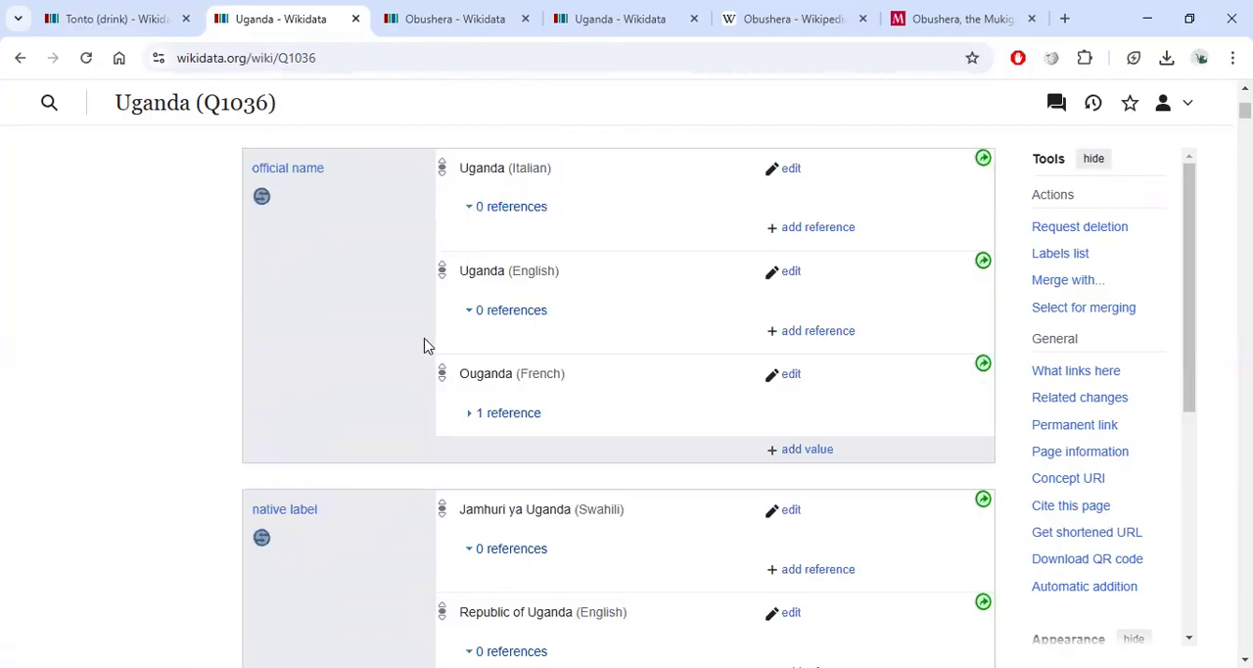
Examine Uganda's official name, ethnic group and life expectancy statements in detail.
scroll(422, 343, up, 3)
scroll(392, 328, down, 1)
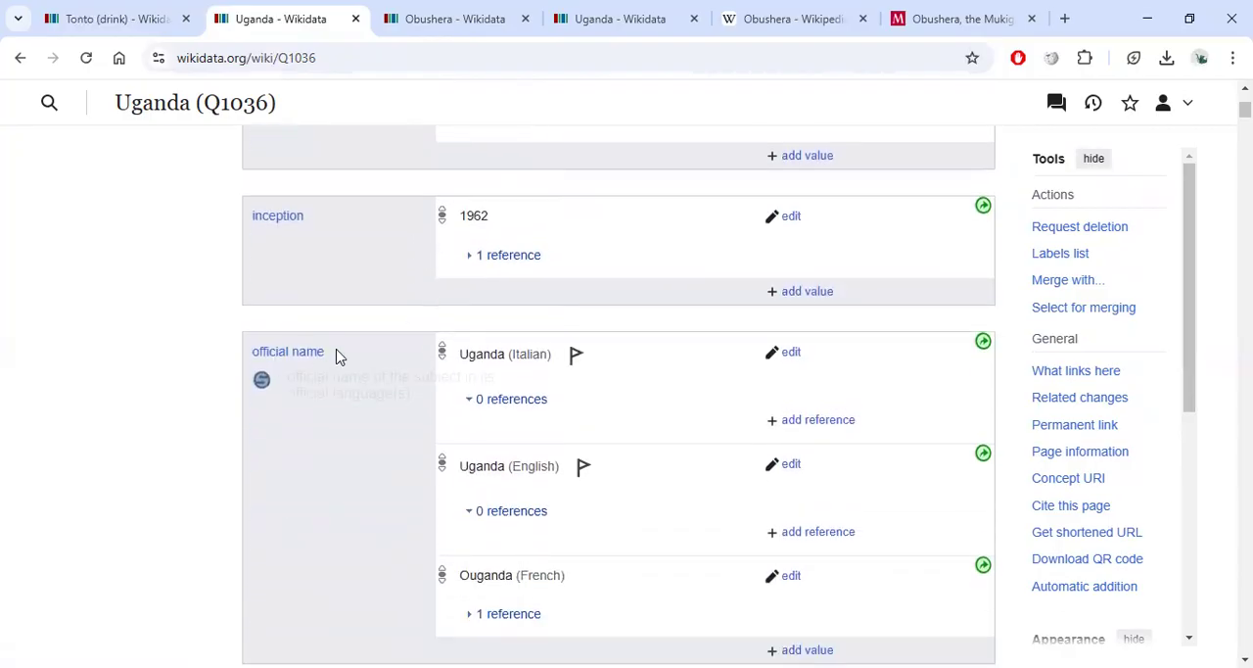
scroll(417, 368, down, 6)
scroll(417, 365, down, 2)
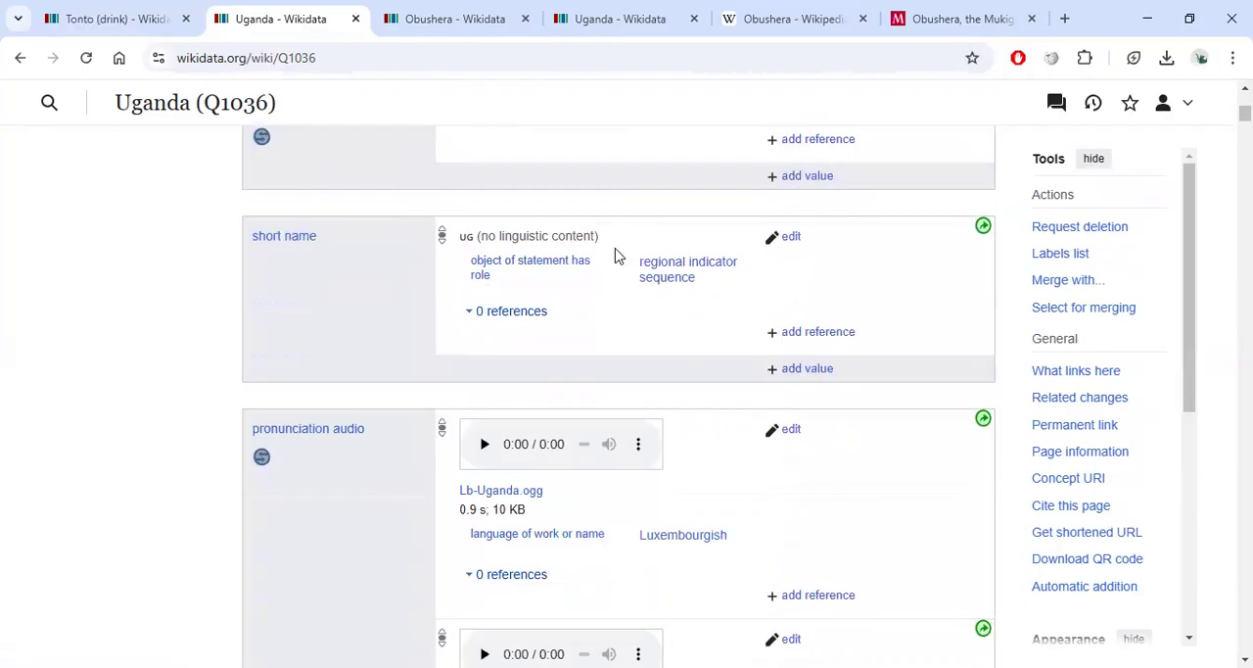
scroll(411, 332, down, 2)
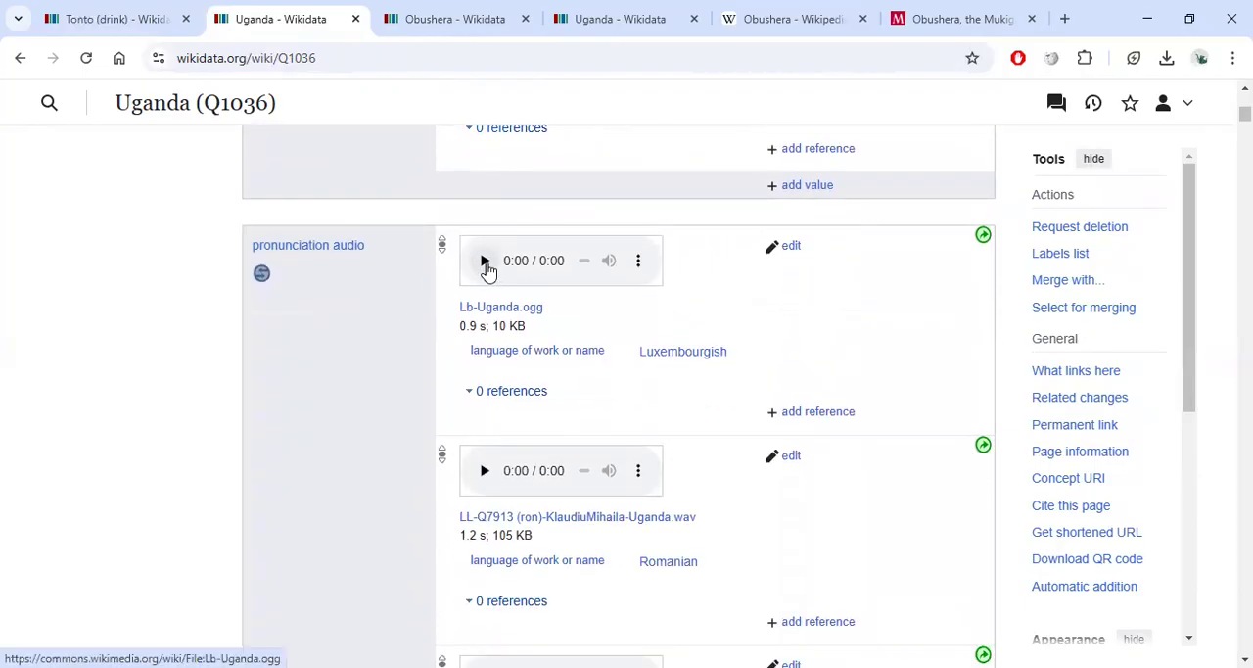
scroll(488, 271, down, 12)
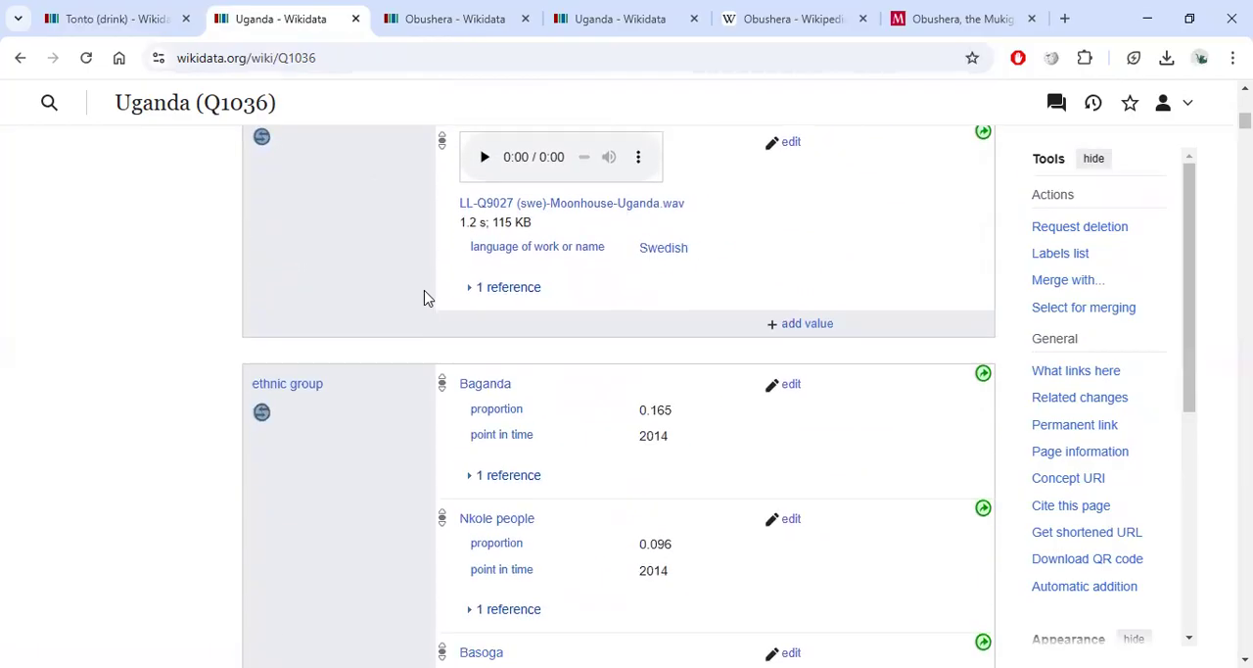
scroll(456, 363, down, 4)
scroll(559, 254, down, 10)
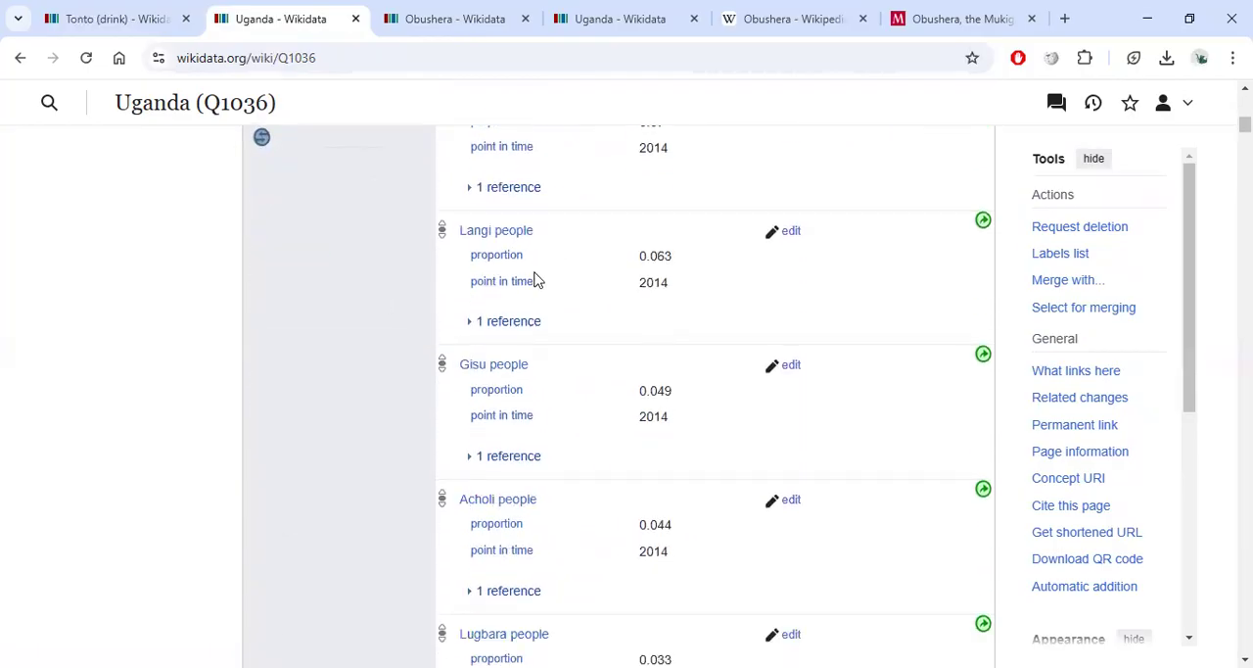
scroll(522, 299, up, 5)
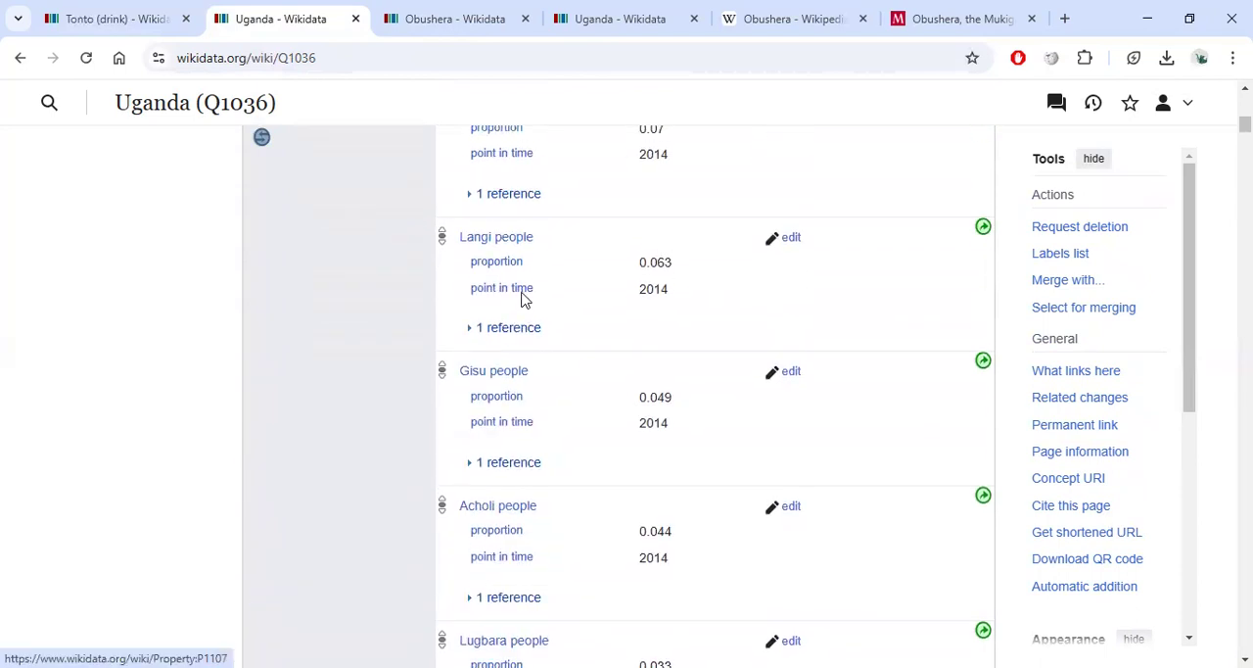
scroll(507, 264, up, 7)
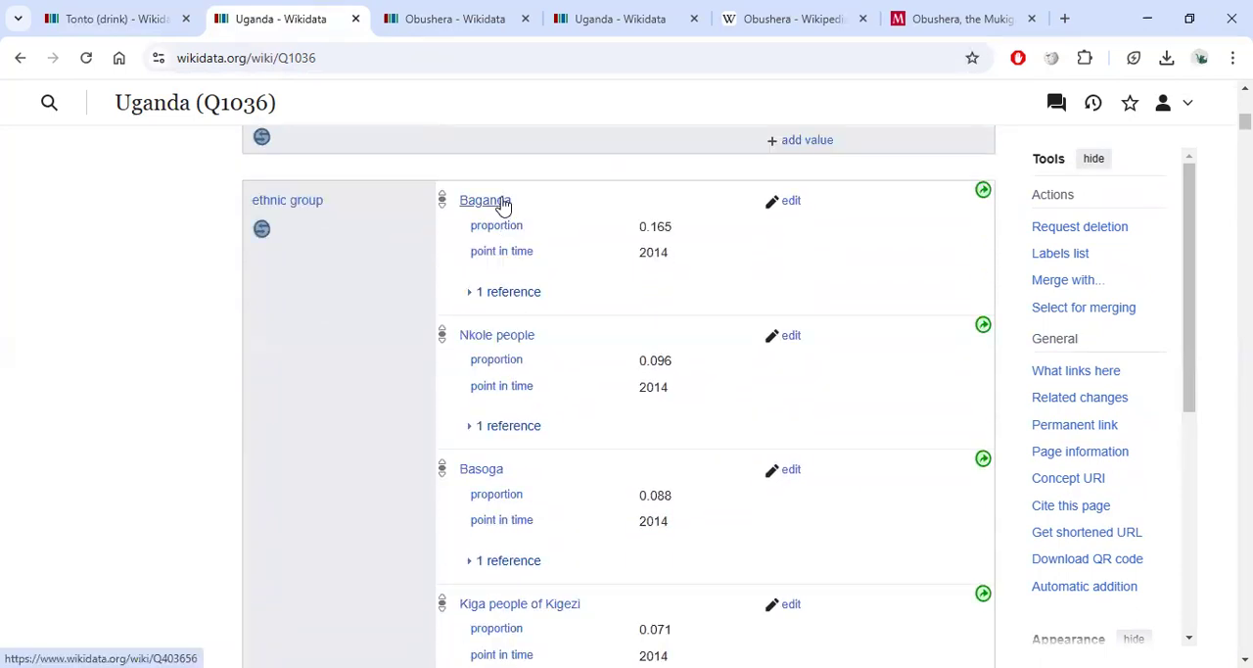
scroll(509, 345, down, 12)
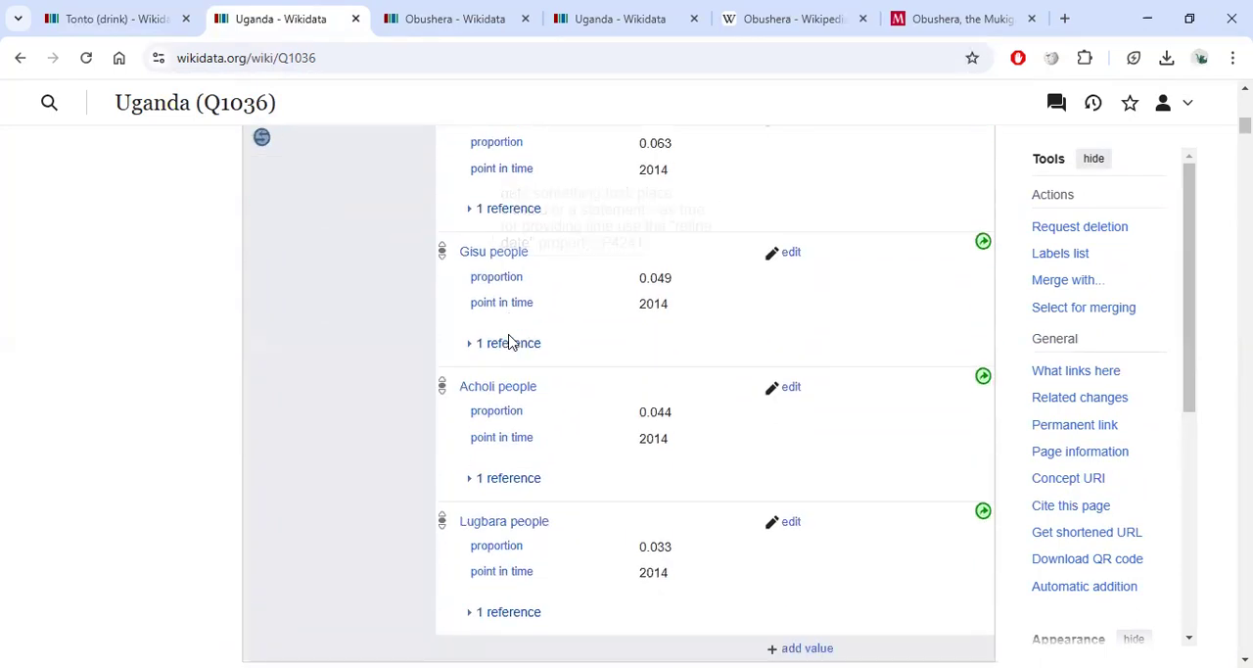
scroll(508, 335, down, 10)
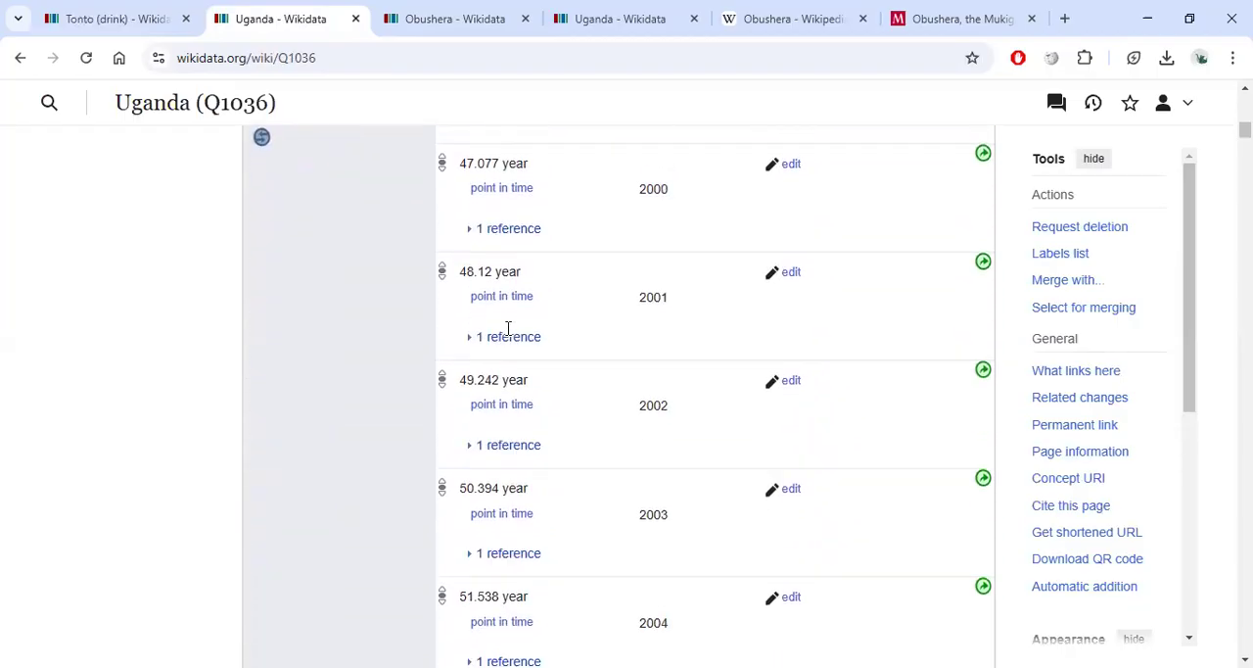
scroll(506, 336, down, 2)
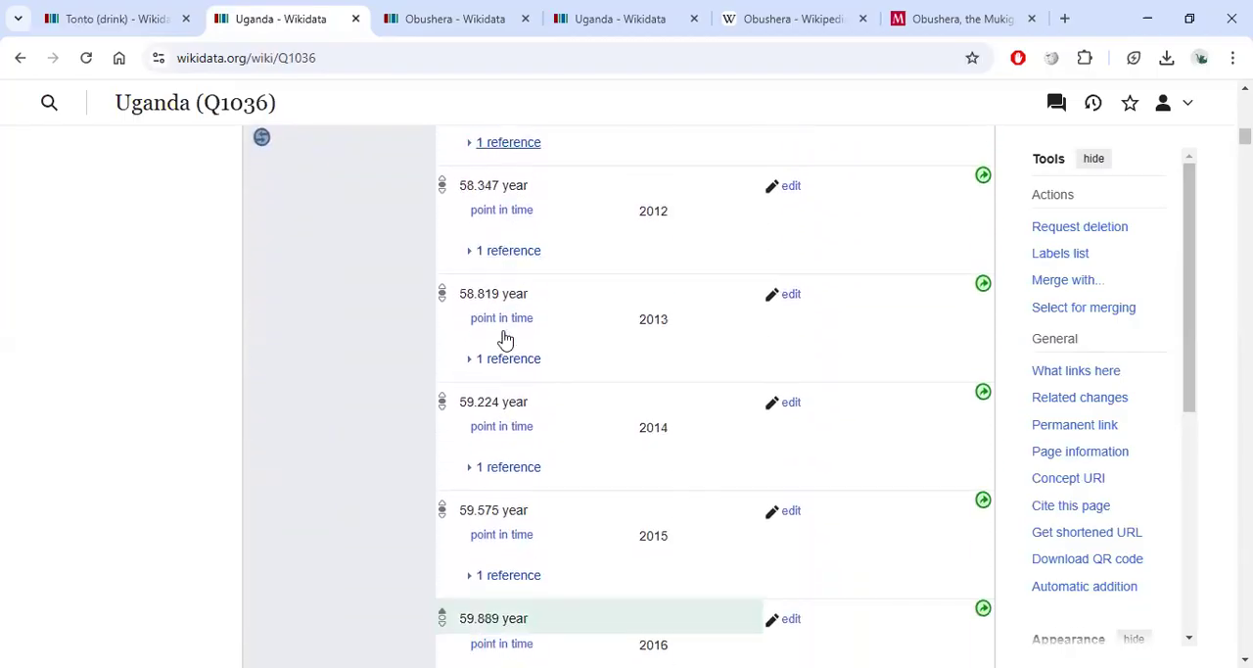
scroll(503, 337, up, 5)
scroll(501, 336, up, 12)
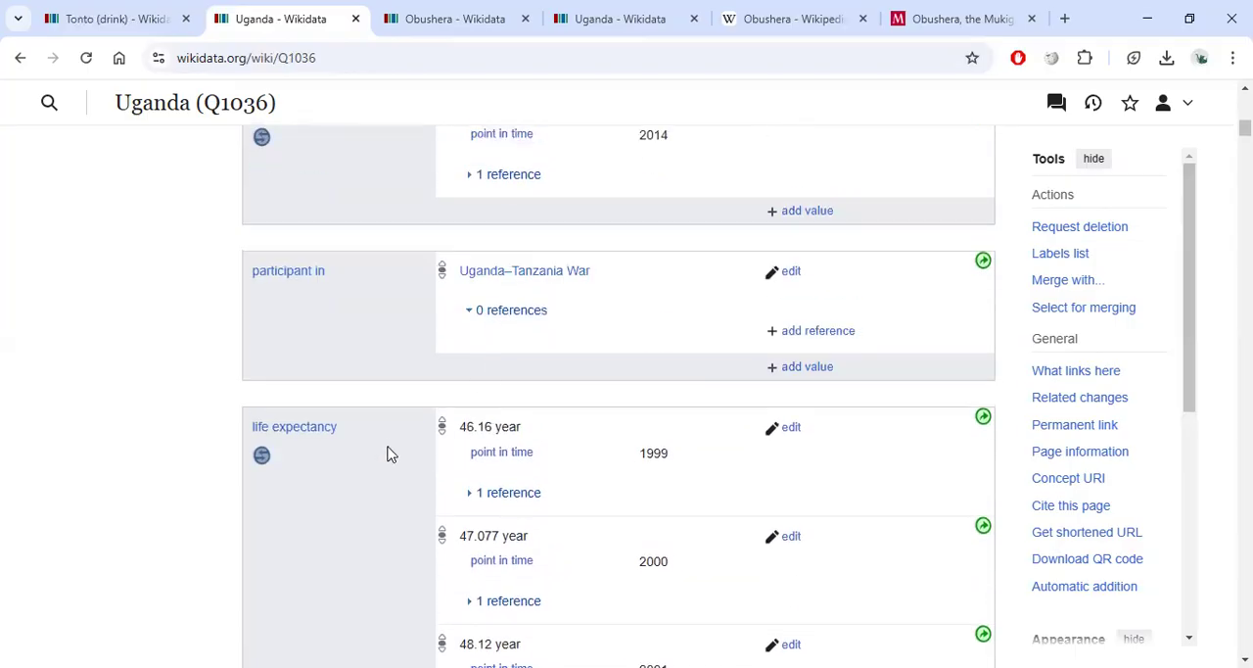
scroll(563, 415, down, 1)
scroll(563, 416, down, 2)
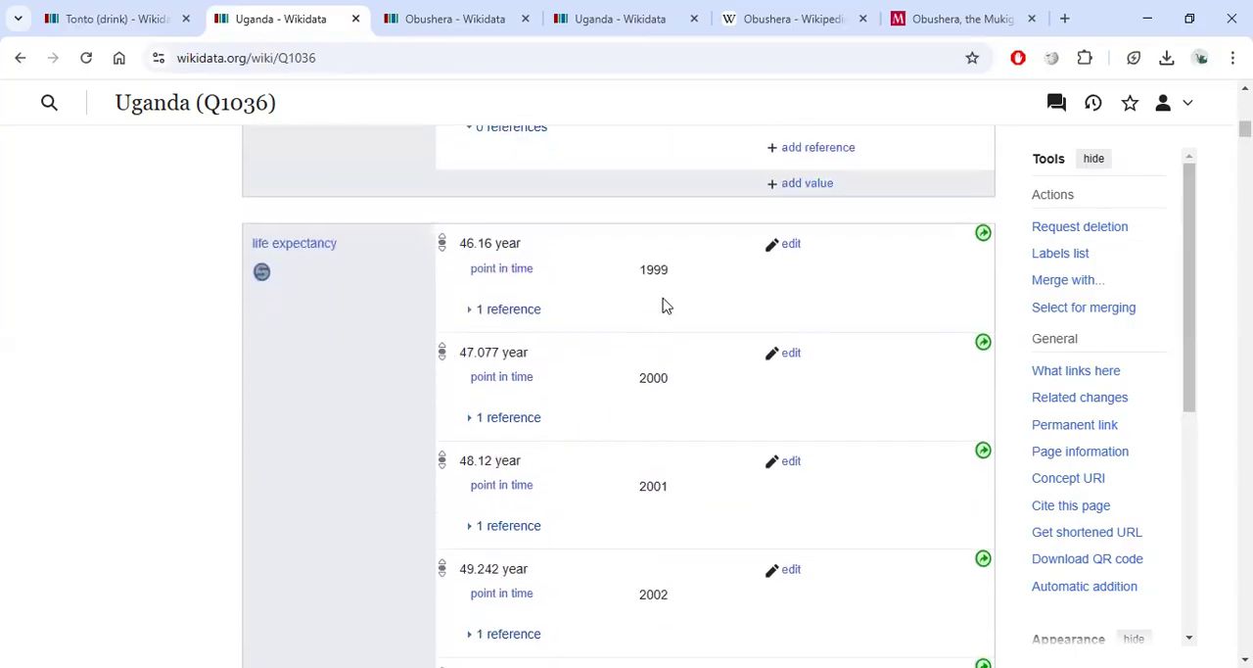
click(795, 246)
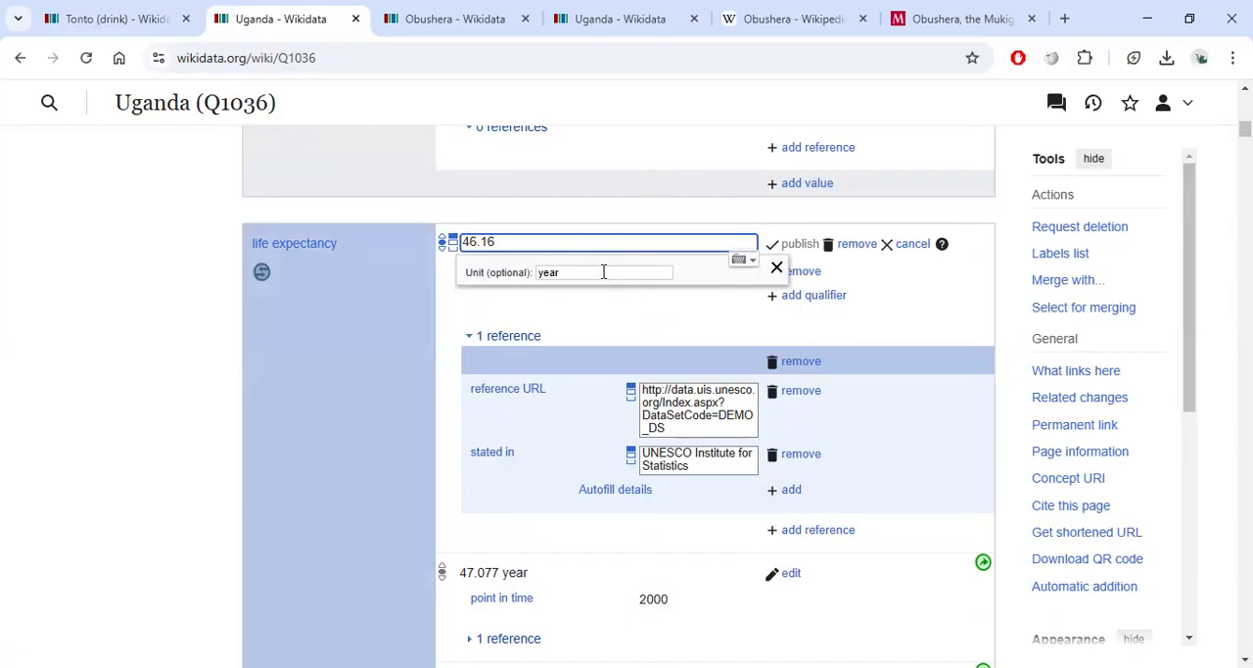
click(776, 267)
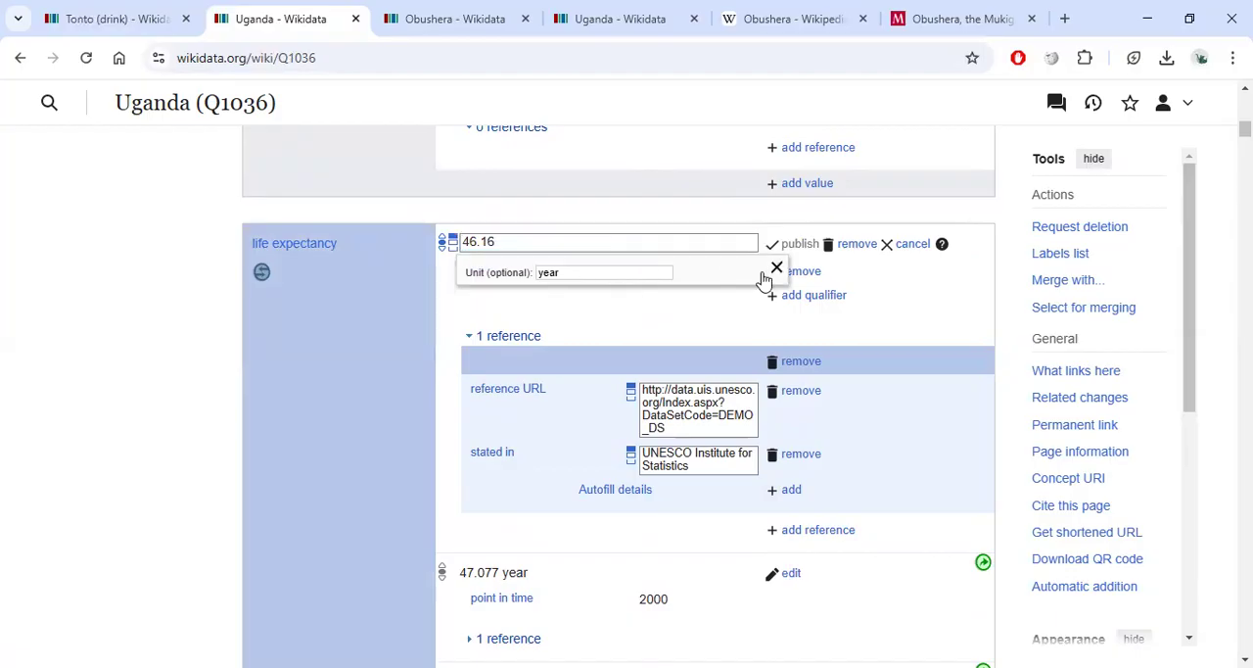
click(902, 245)
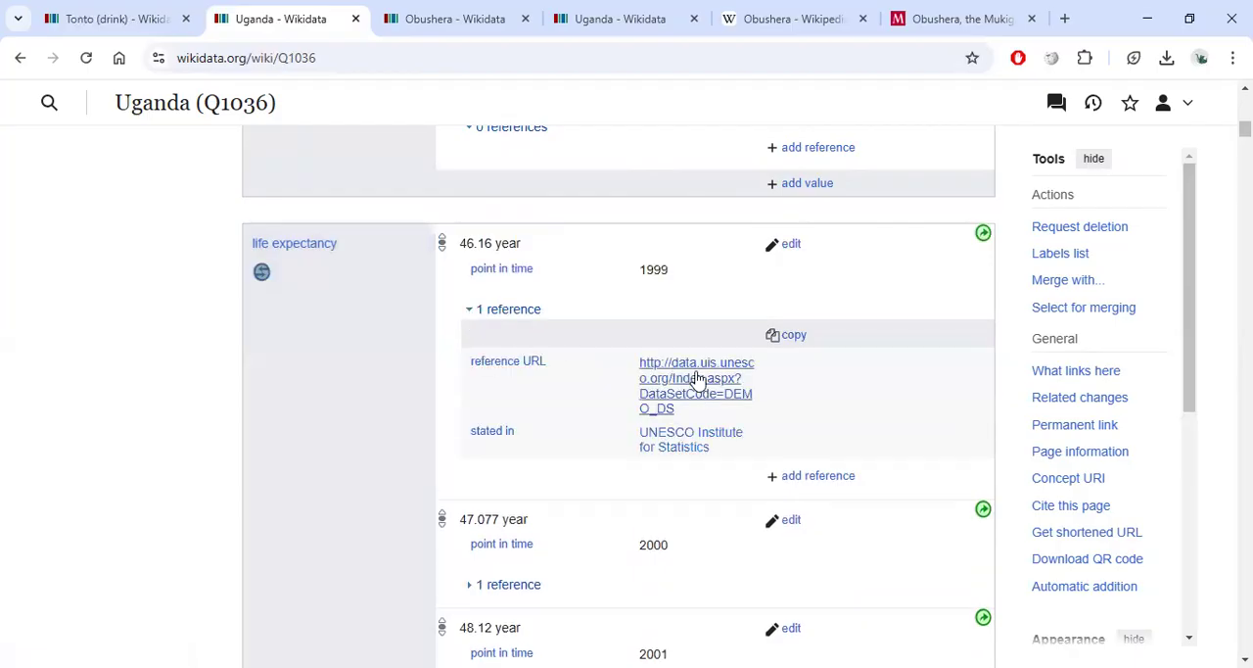
Add a new life expectancy value of 80 with unit year to Uganda.
scroll(690, 396, down, 3)
scroll(635, 386, down, 15)
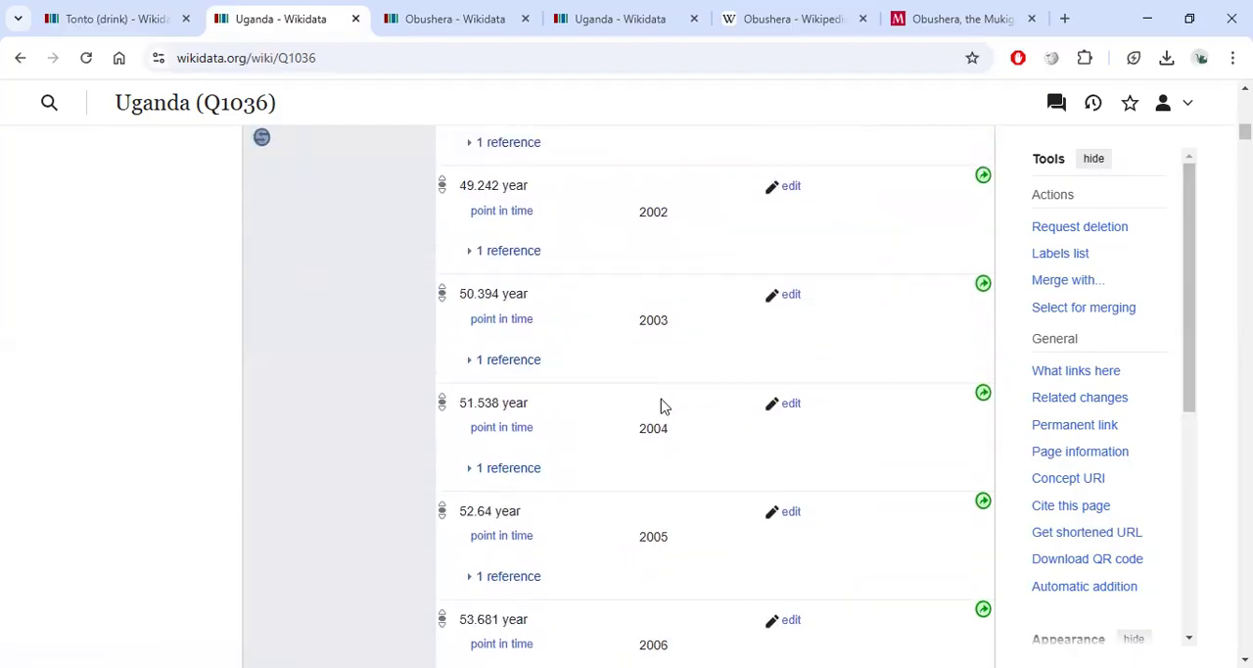
scroll(654, 402, up, 2)
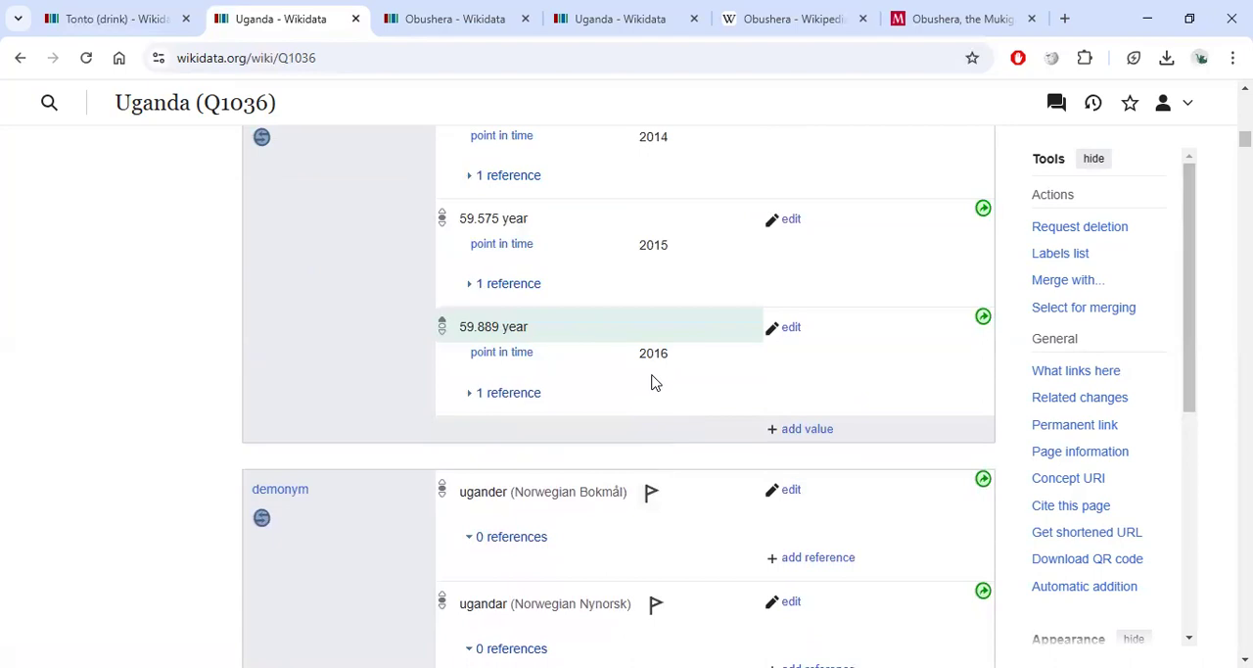
click(800, 432)
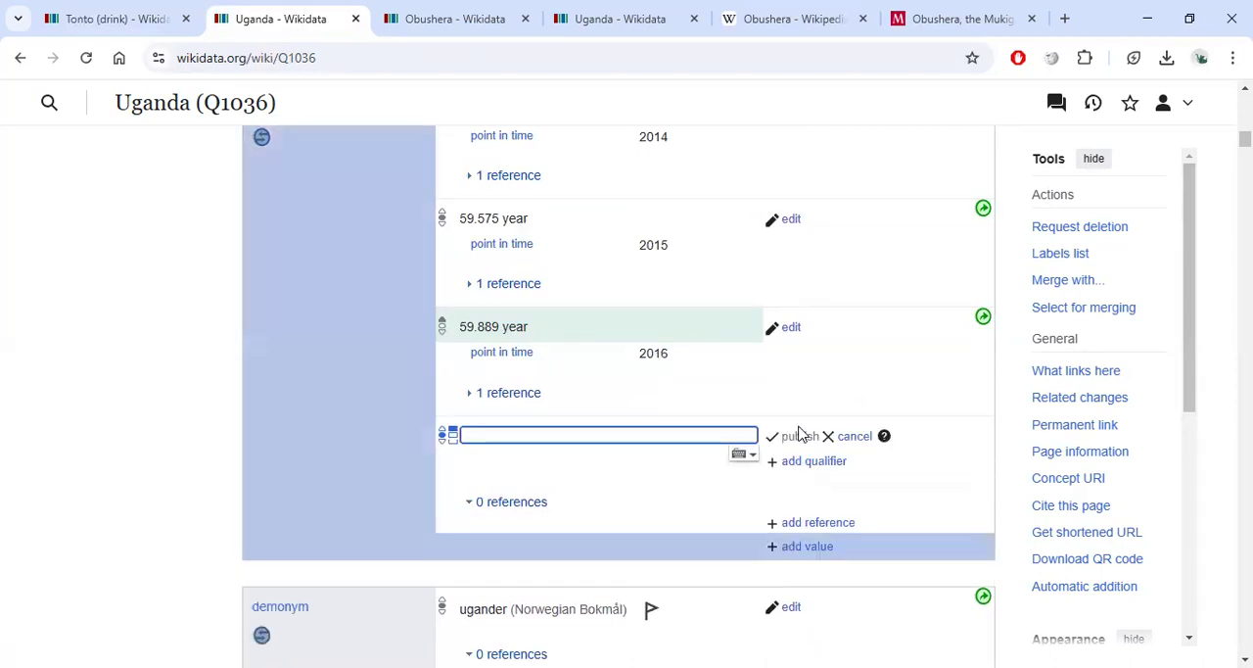
text(80)
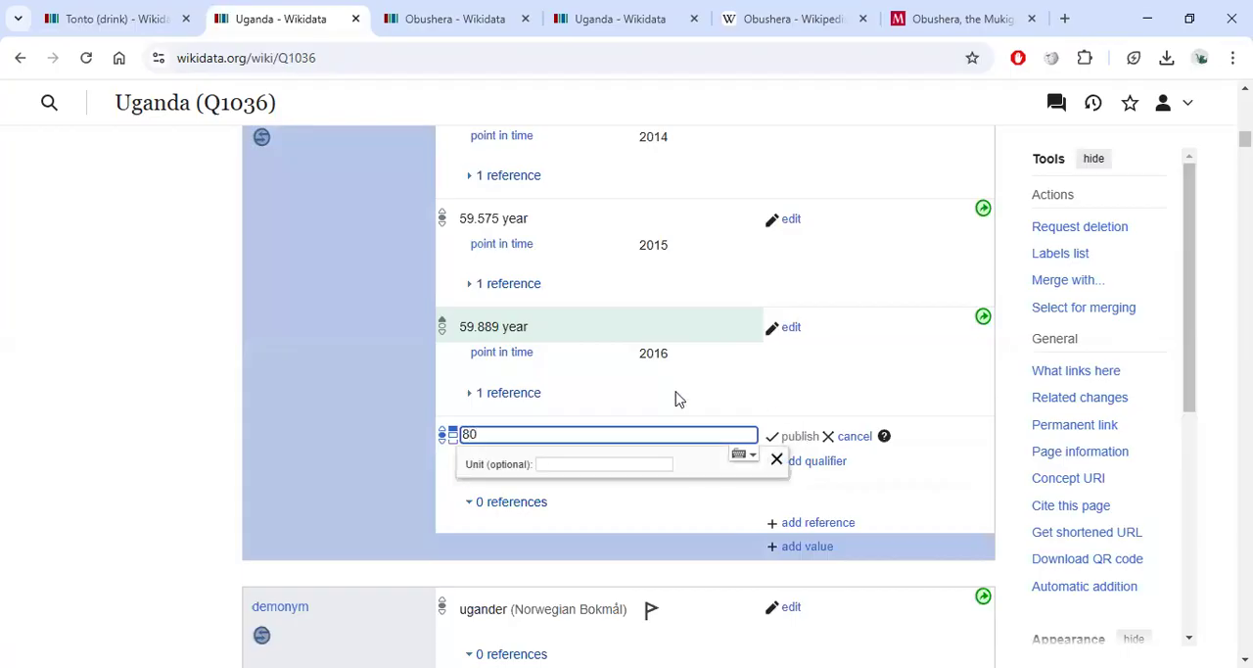
click(595, 463)
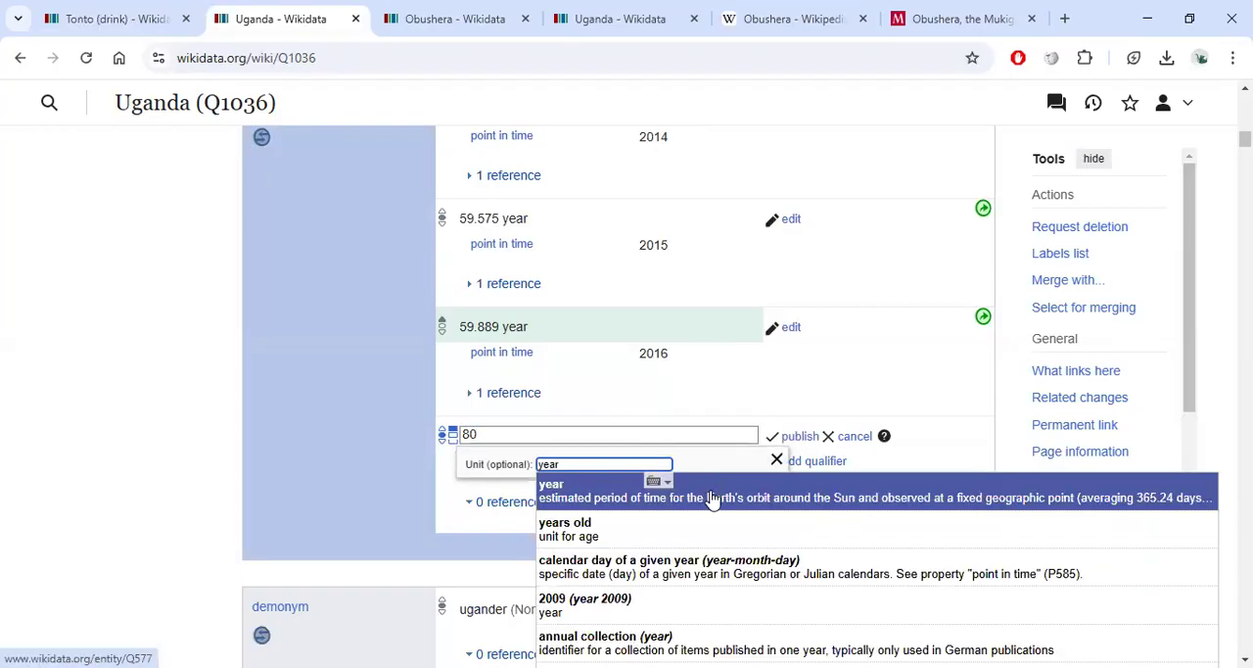
click(705, 496)
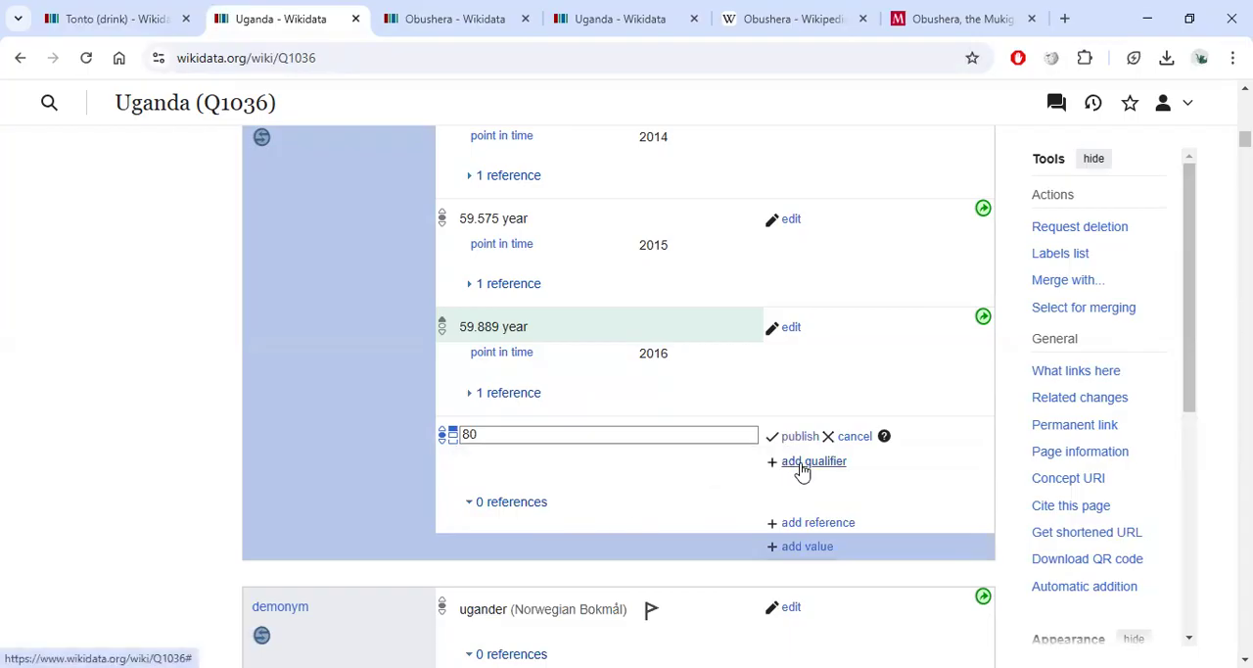
Qualify the new life expectancy value with point in time 2022.
click(803, 464)
text(poi)
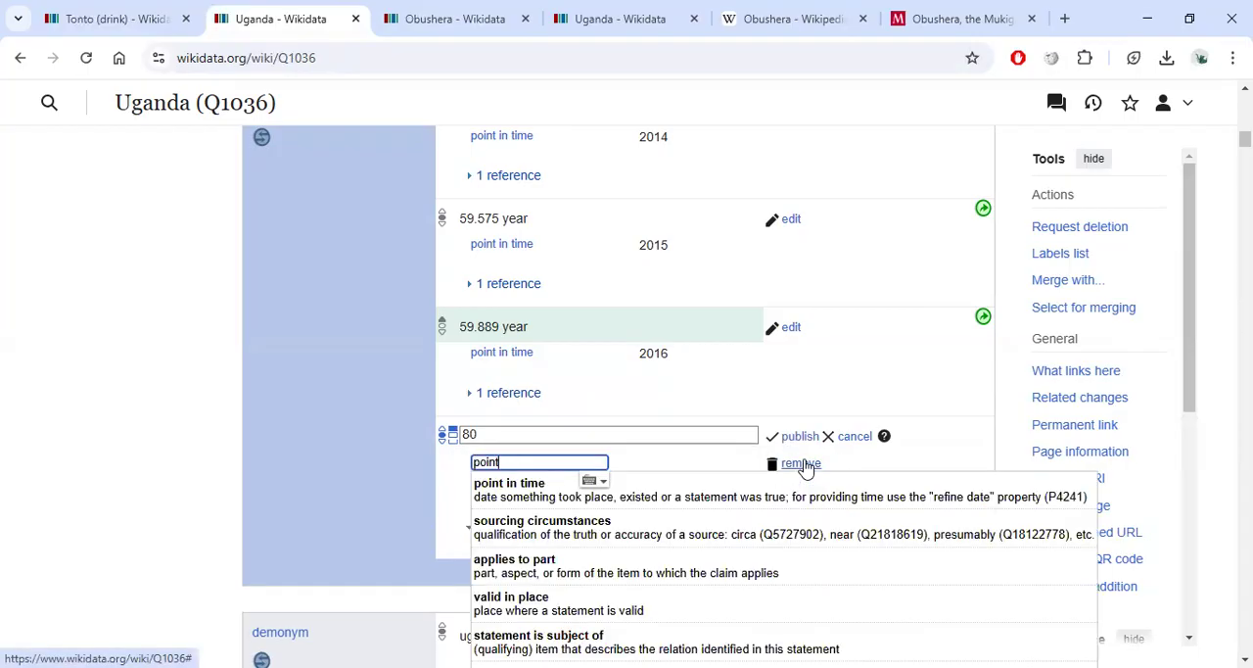
text(nt)
click(707, 483)
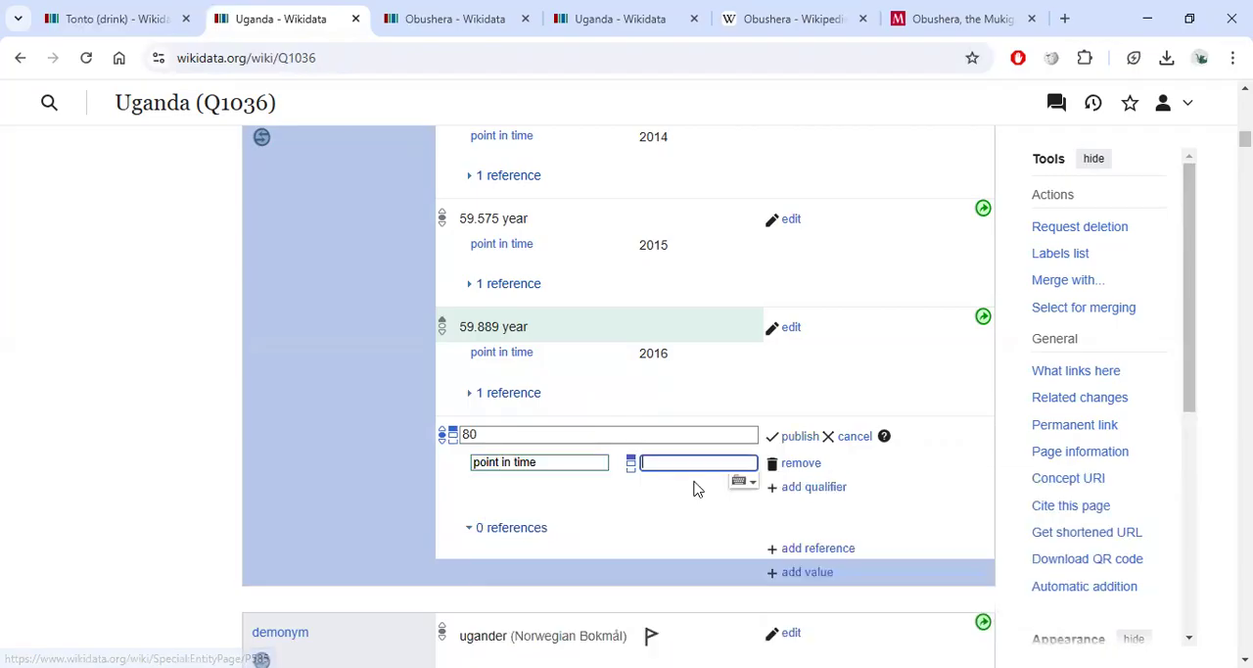
scroll(696, 487, down, 1)
text(2022)
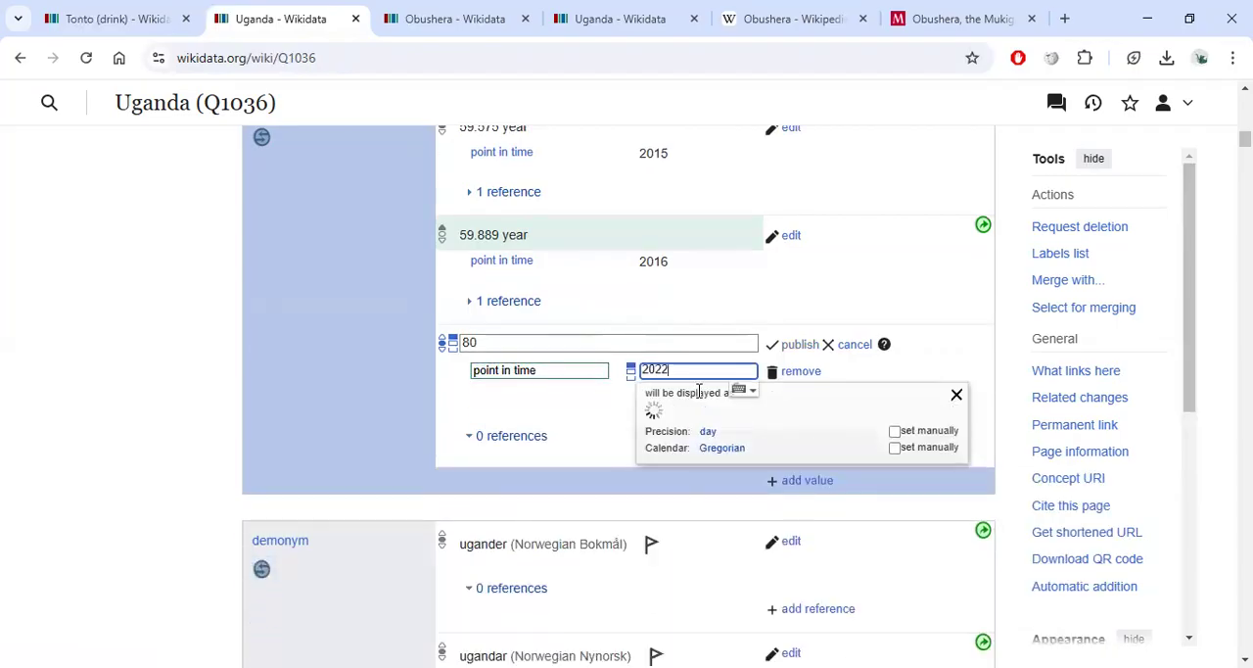
click(391, 421)
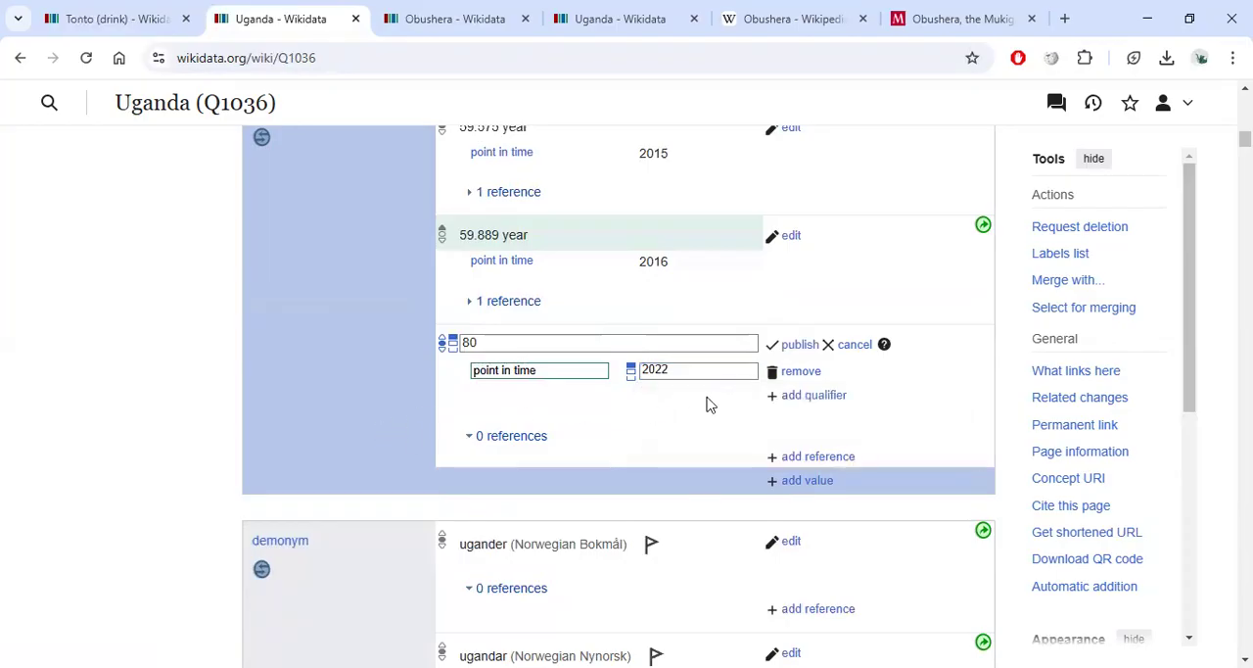
Reference the new value with the Monitor Obushera article's address as reference URL.
click(811, 457)
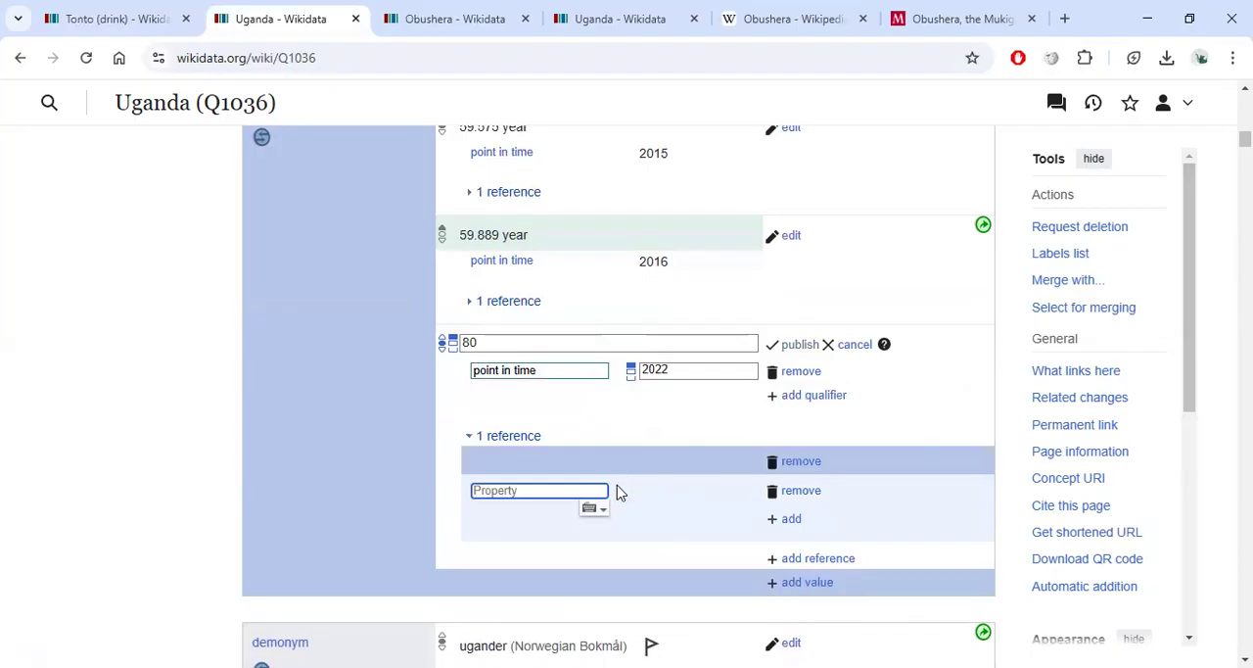
text(url)
scroll(582, 481, down, 1)
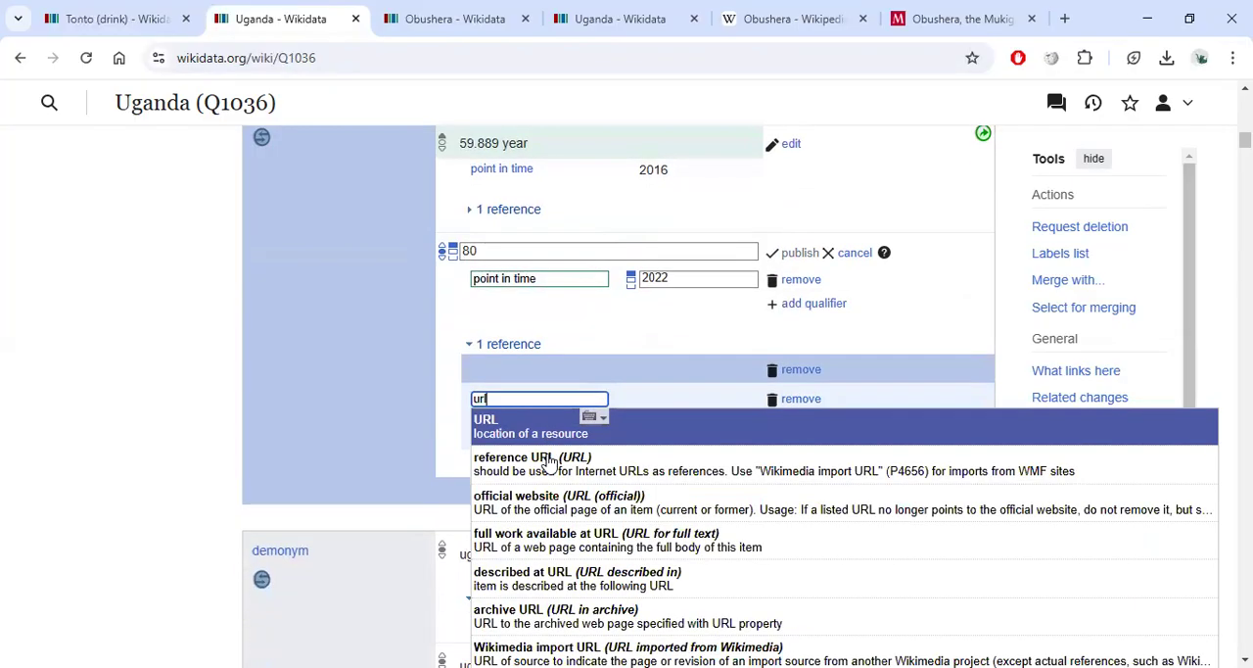
click(546, 464)
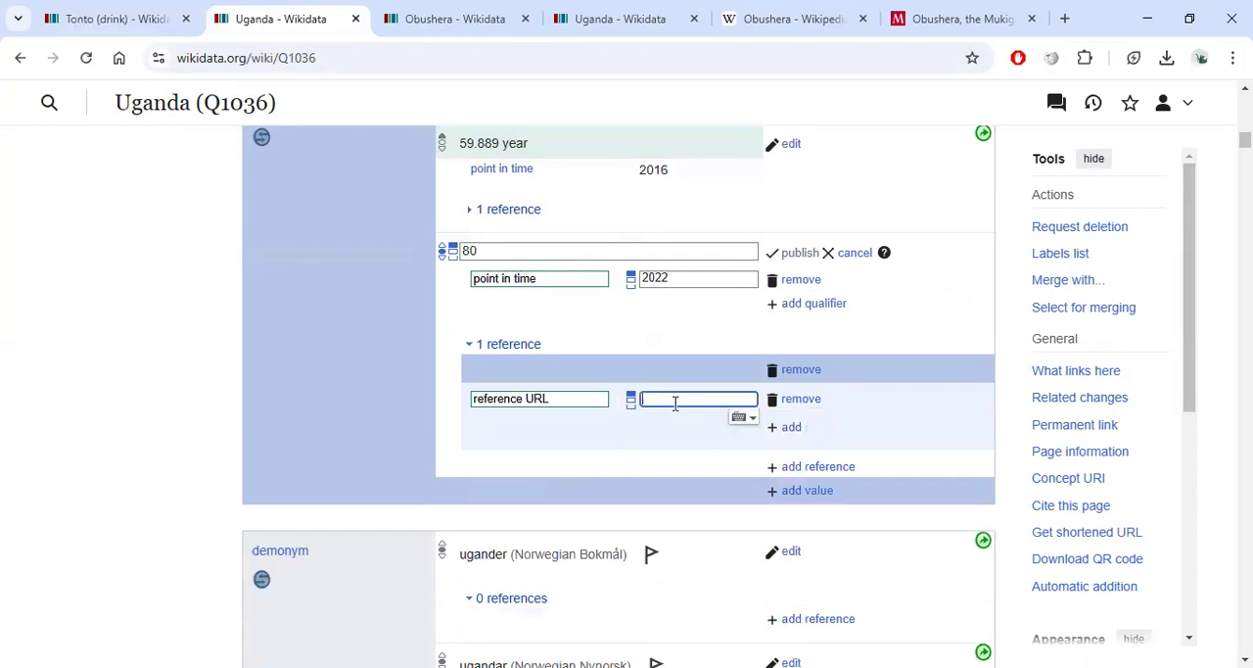
click(918, 23)
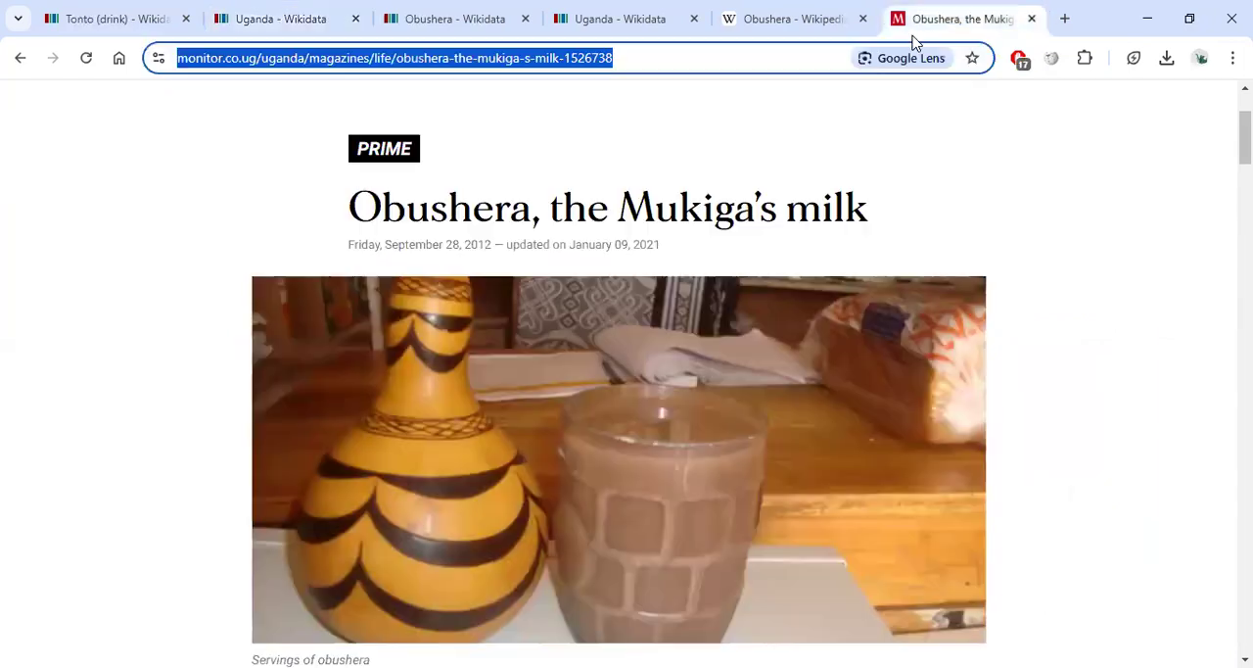
click(447, 23)
click(280, 20)
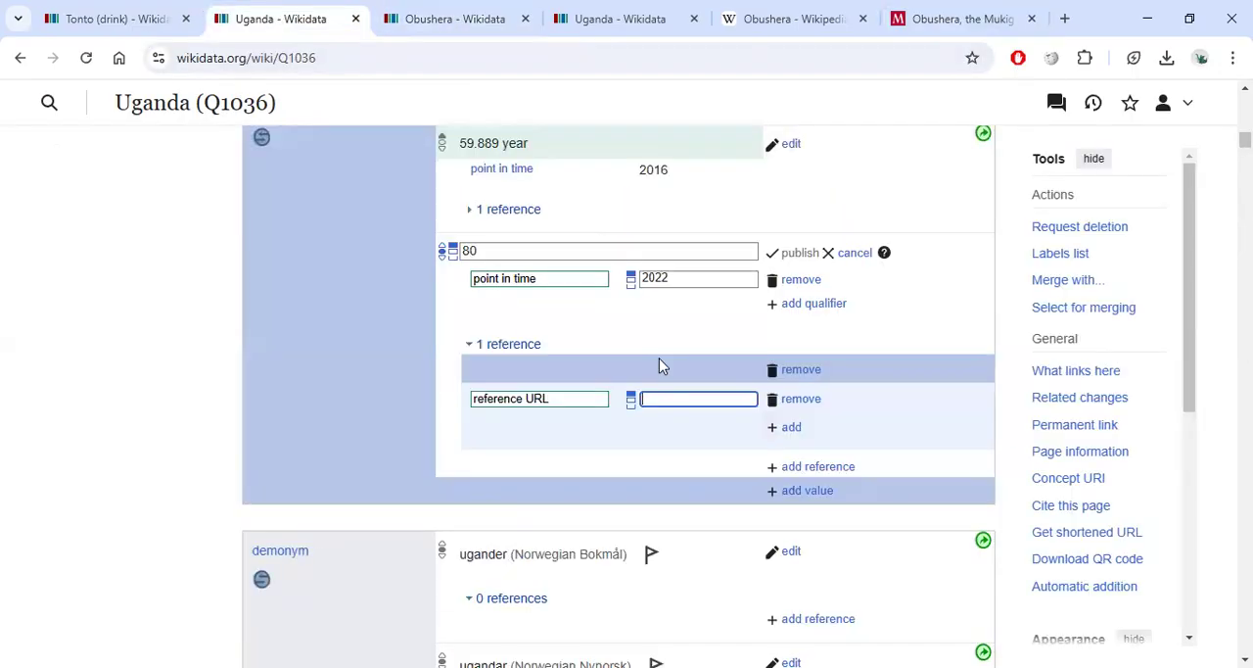
text(https://www.monitor.co.ug/uganda/magazines/life/obushera-the-mukiga-s-milk-1526738)
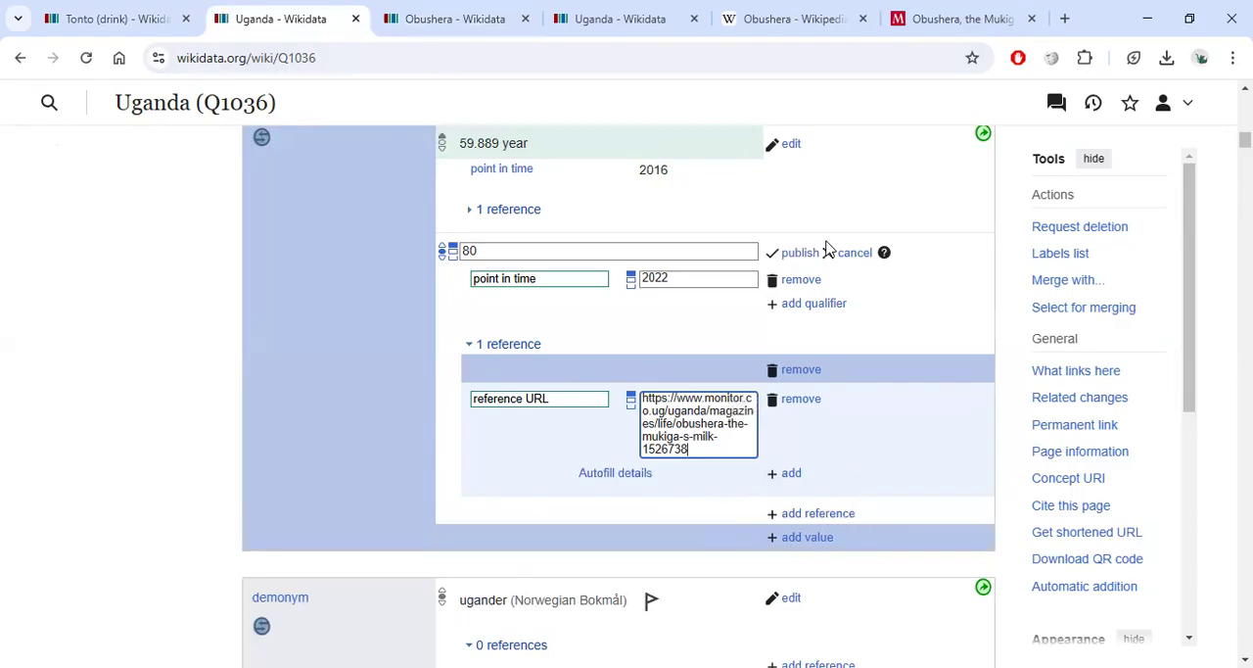
Cancel the unpublished life expectancy value and its reference.
click(819, 516)
click(848, 254)
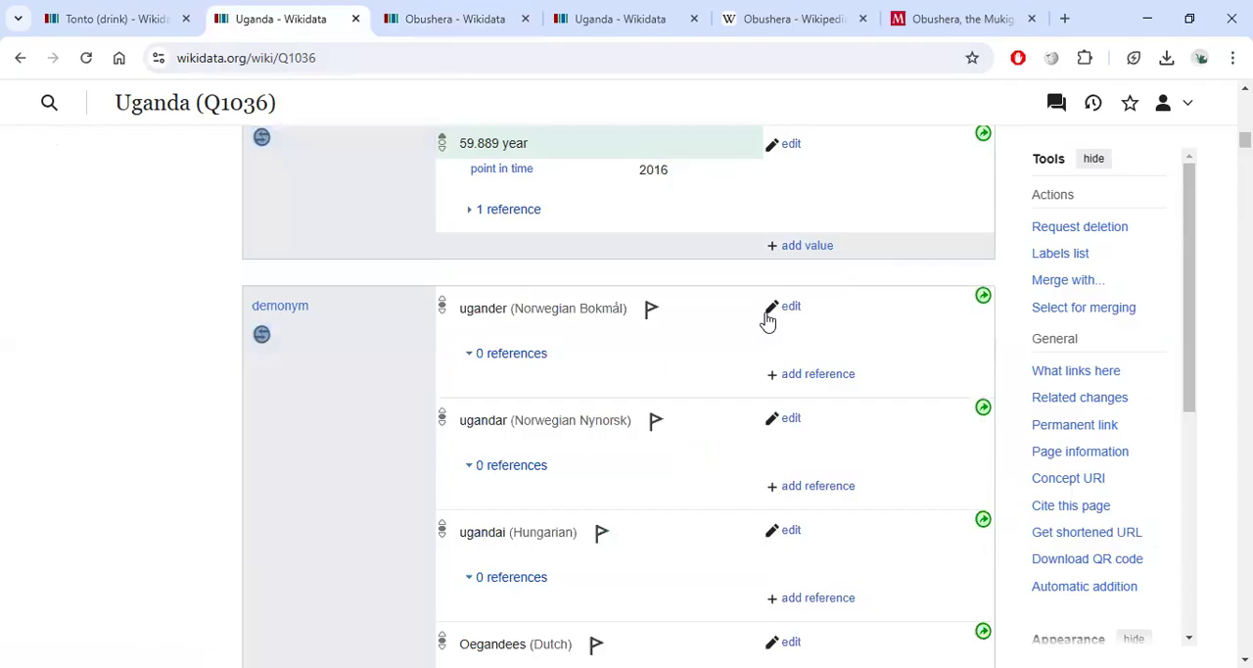
Search Wikidata for items matching ekibi and amaganda, then clear the search box.
scroll(671, 335, down, 12)
scroll(375, 388, up, 7)
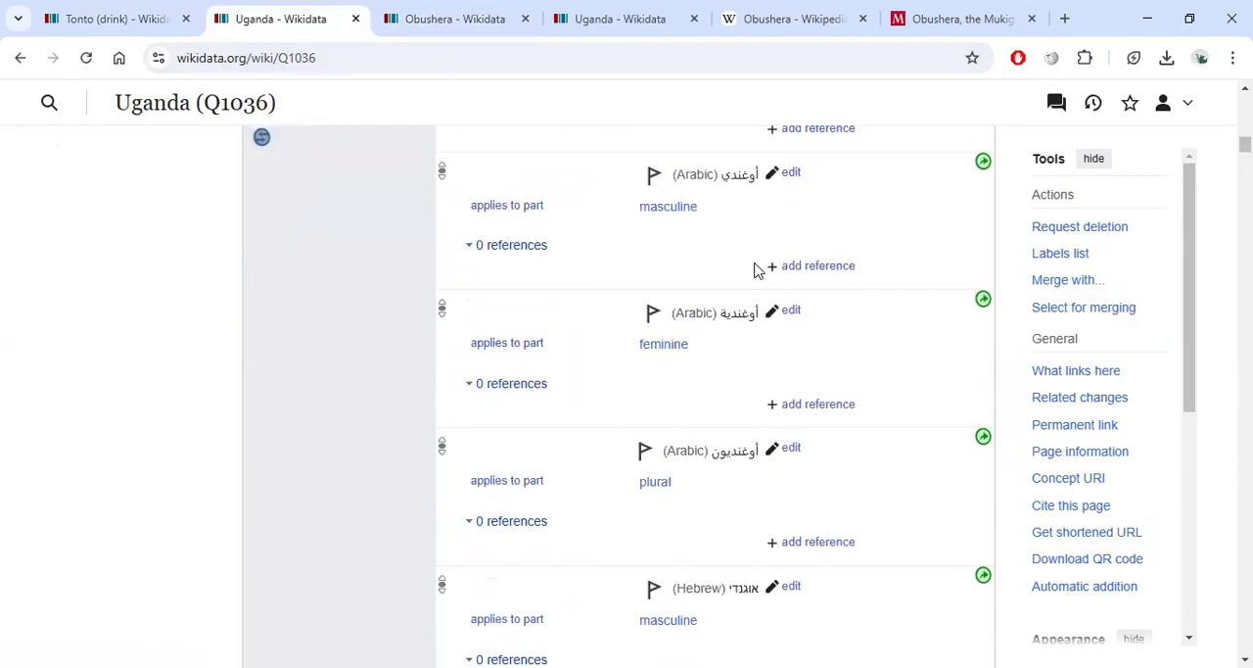
scroll(774, 268, up, 20)
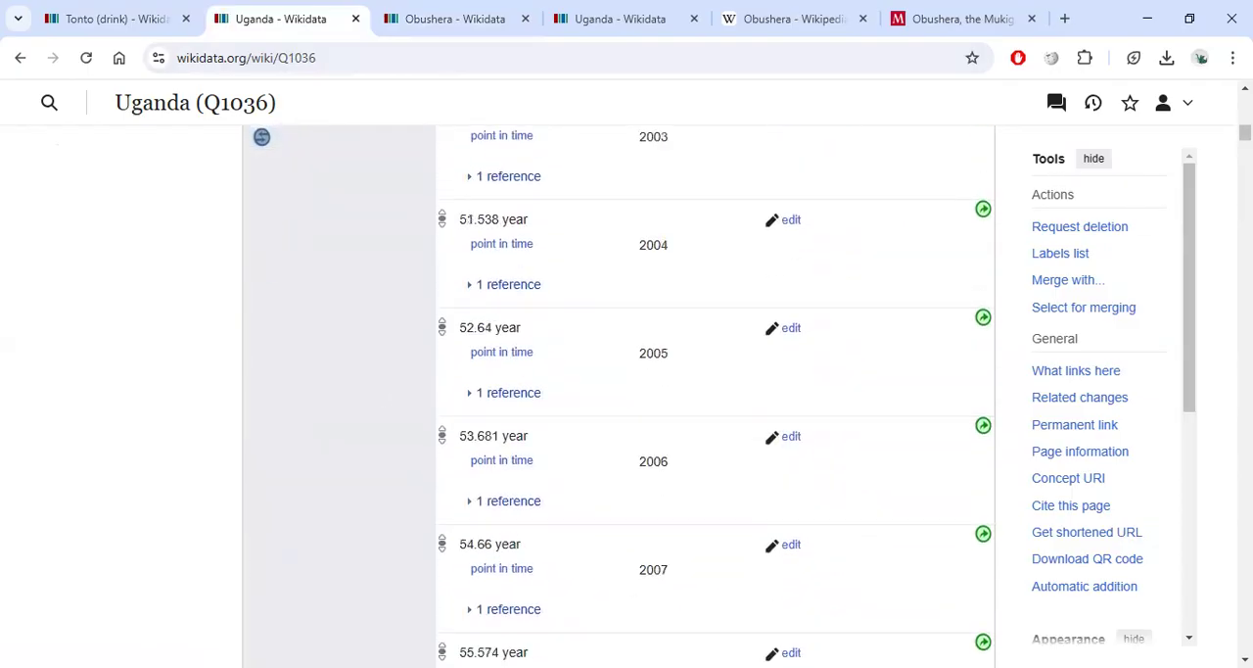
drag(1244, 133, 1244, 100)
click(527, 107)
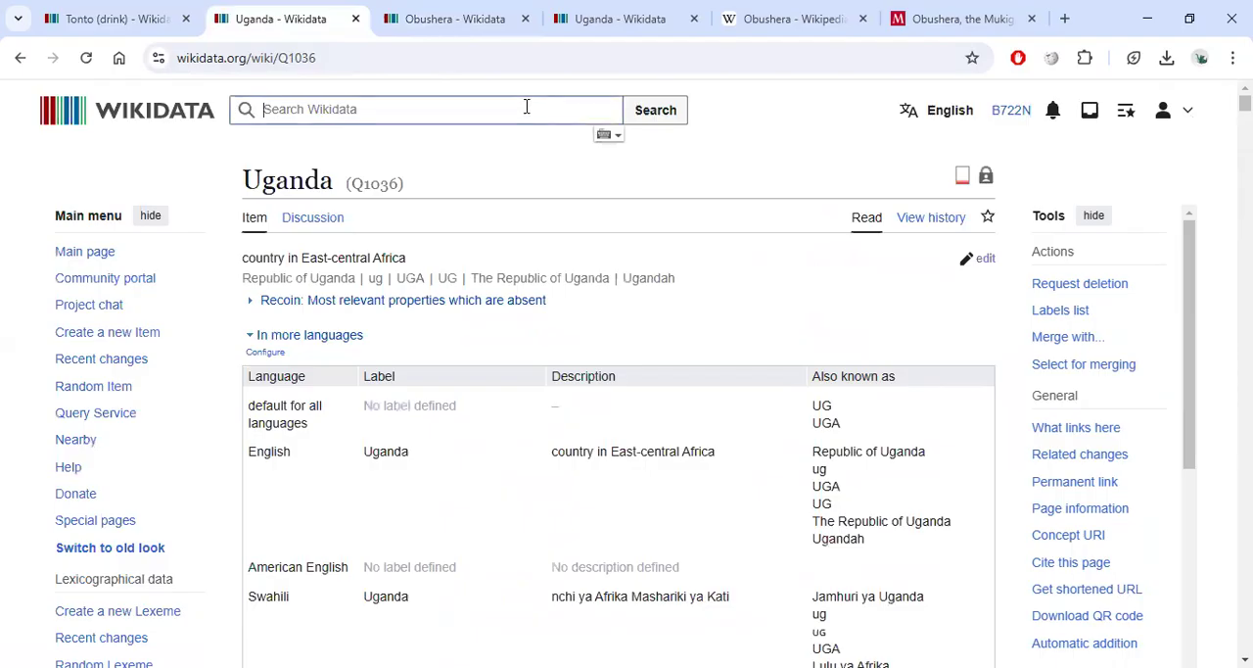
text(eki)
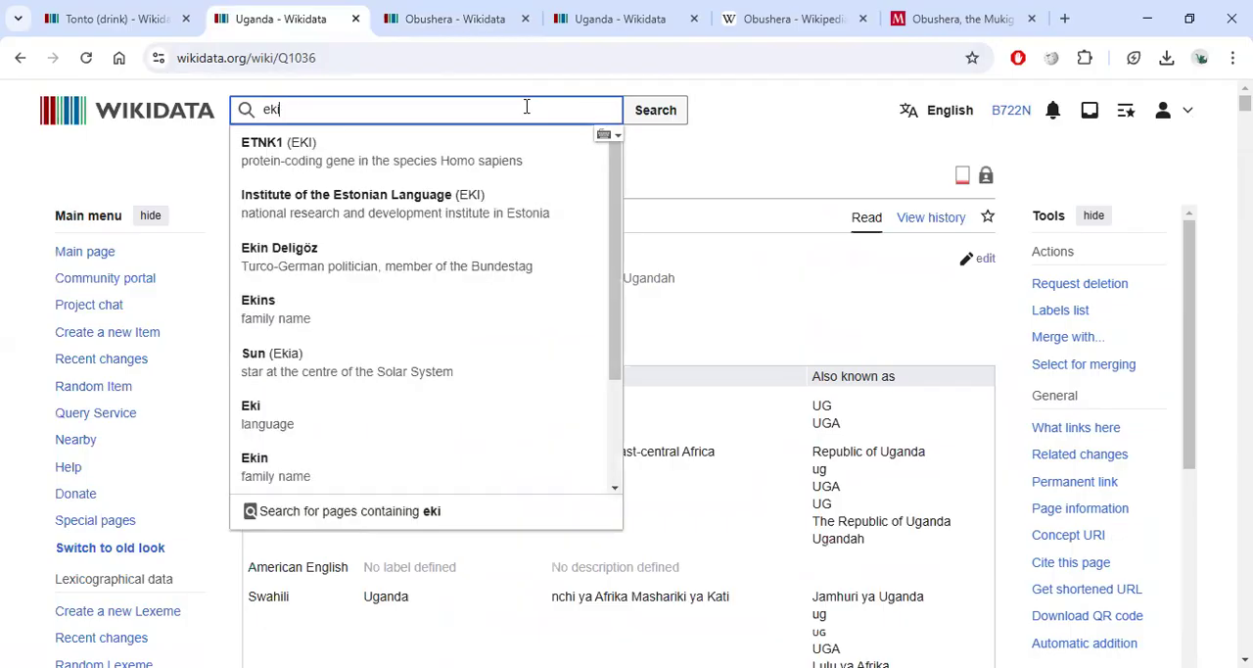
text(bi)
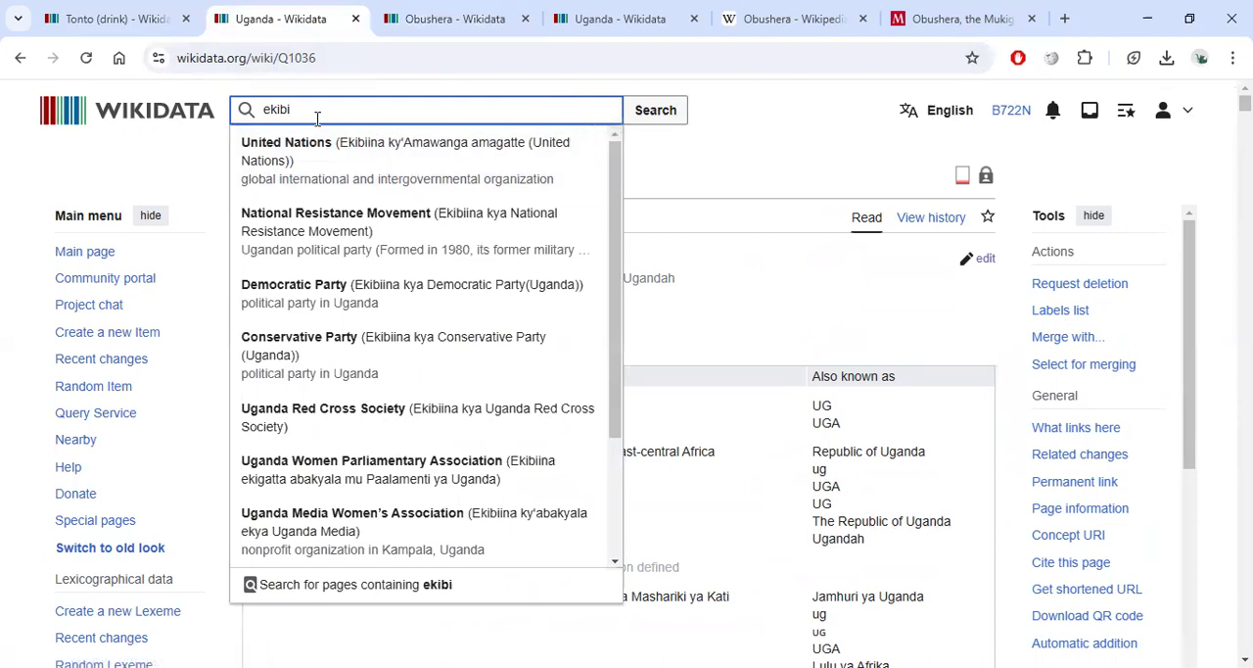
key(BackSpace)
text(i)
key(BackSpace)
text(a)
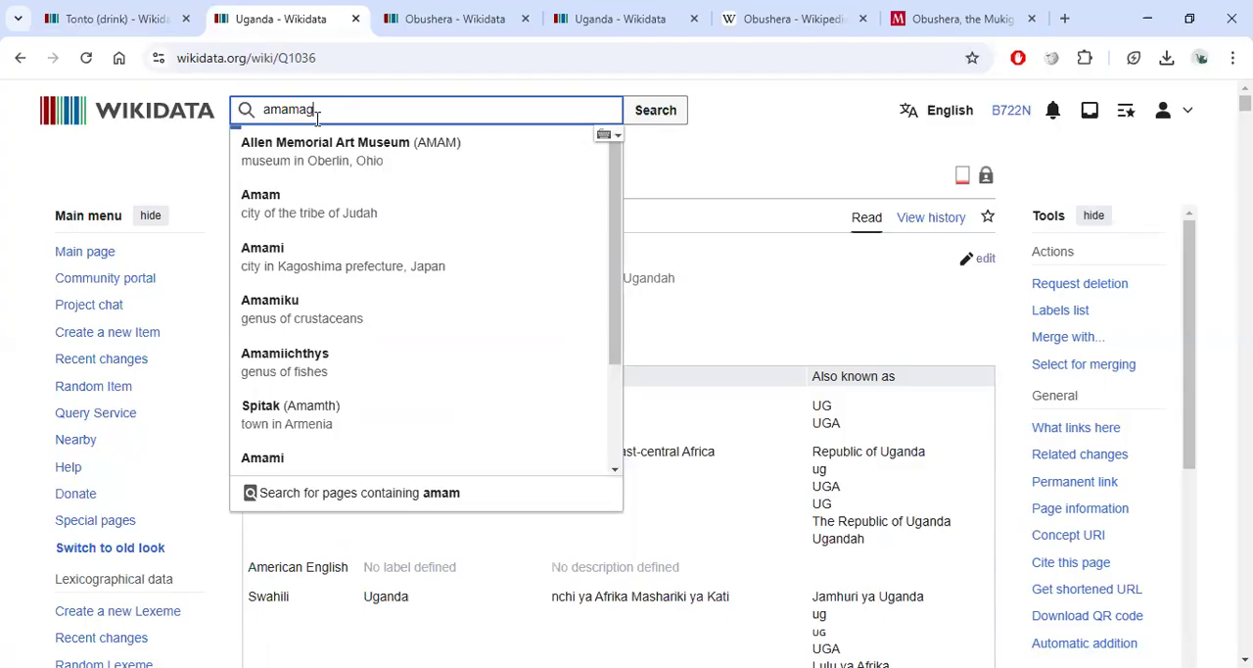
text(g)
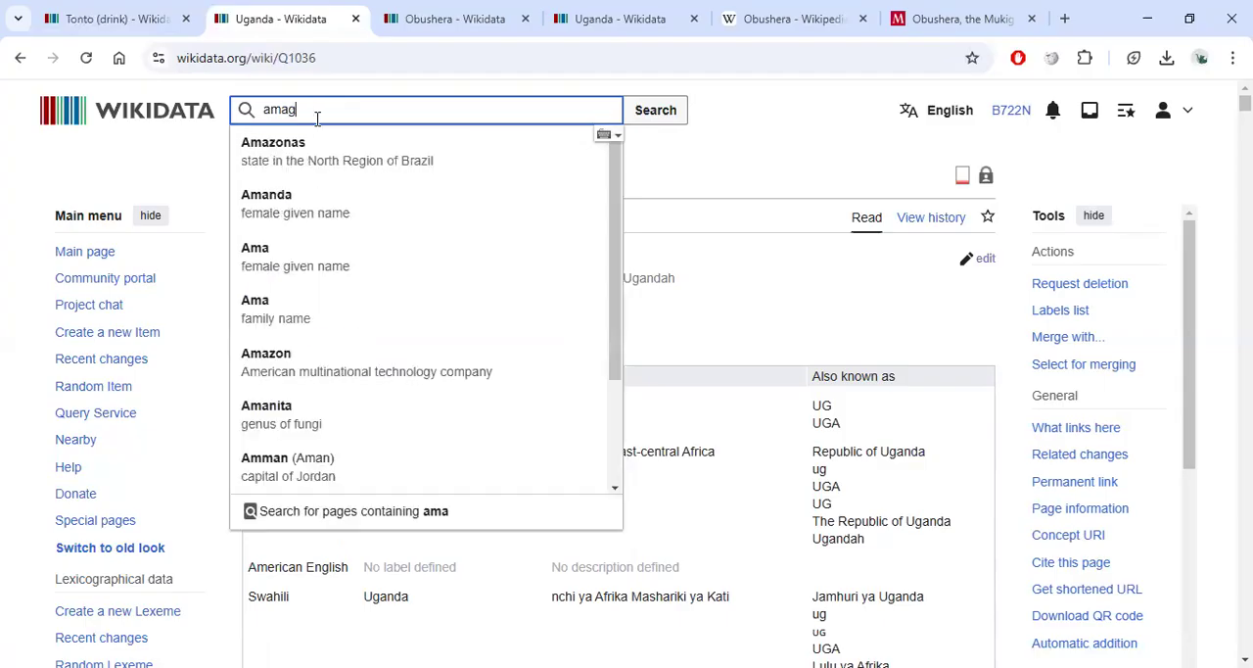
drag(362, 99, 233, 96)
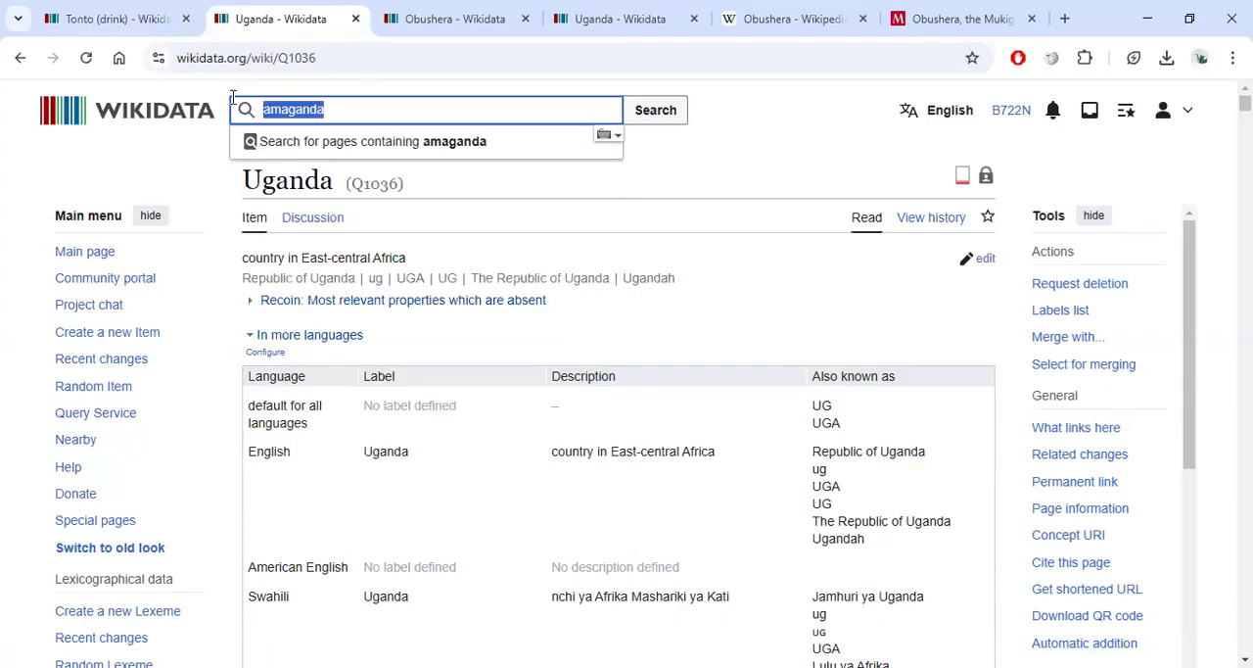
key(BackSpace)
Search English Wikipedia for the Ugandan dancers category and browse the pages it lists.
click(795, 20)
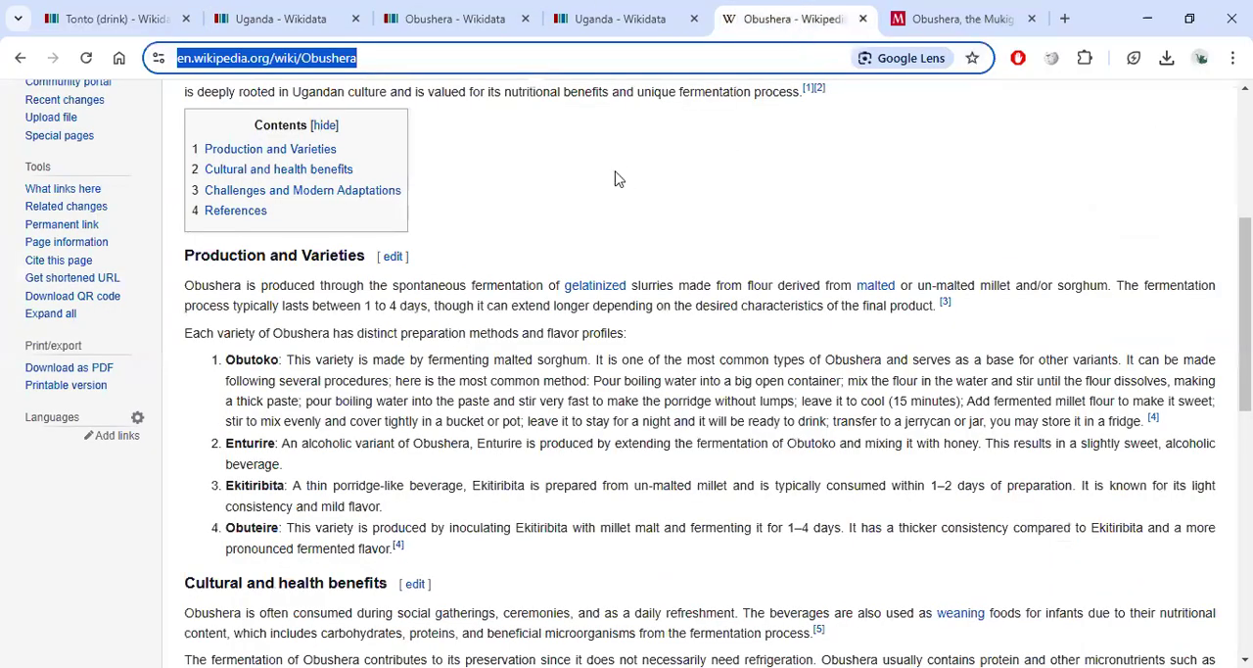
scroll(1018, 157, up, 2)
click(1019, 136)
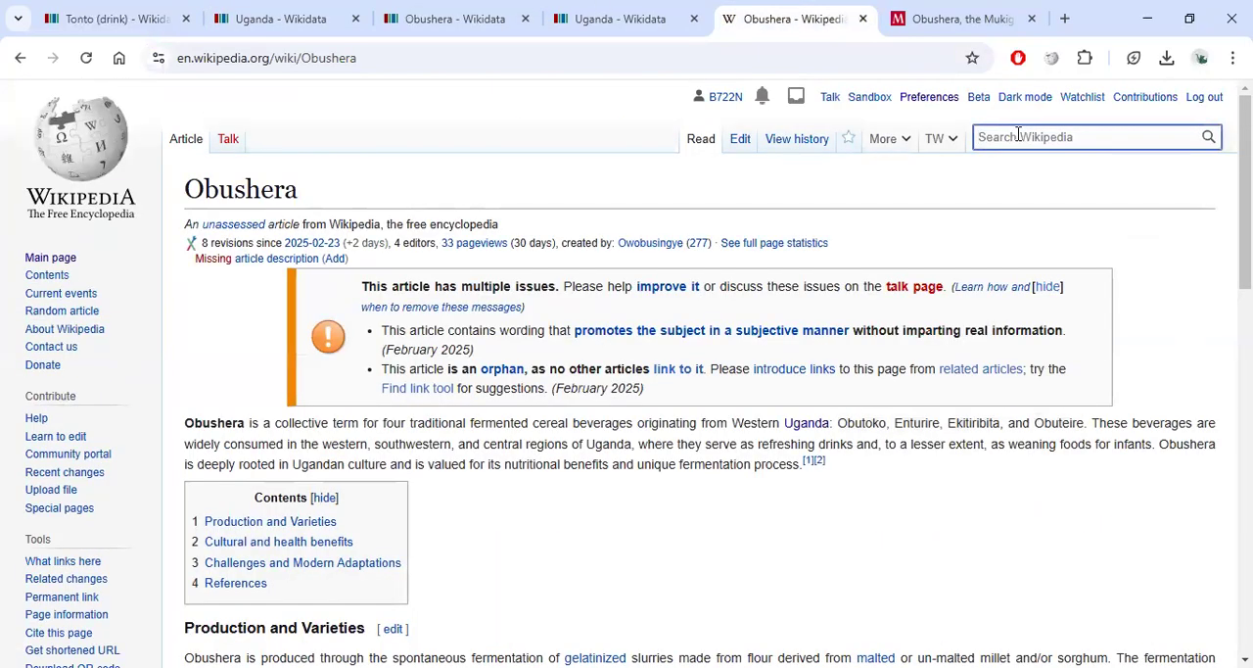
text(Category)
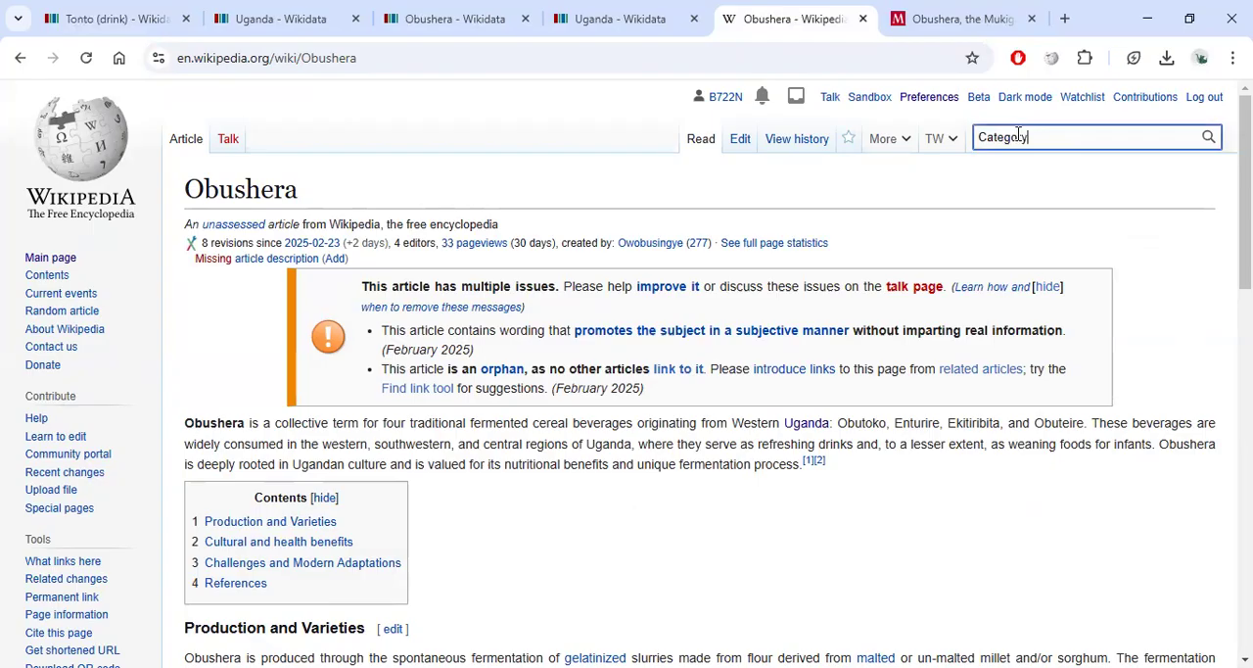
text(:)
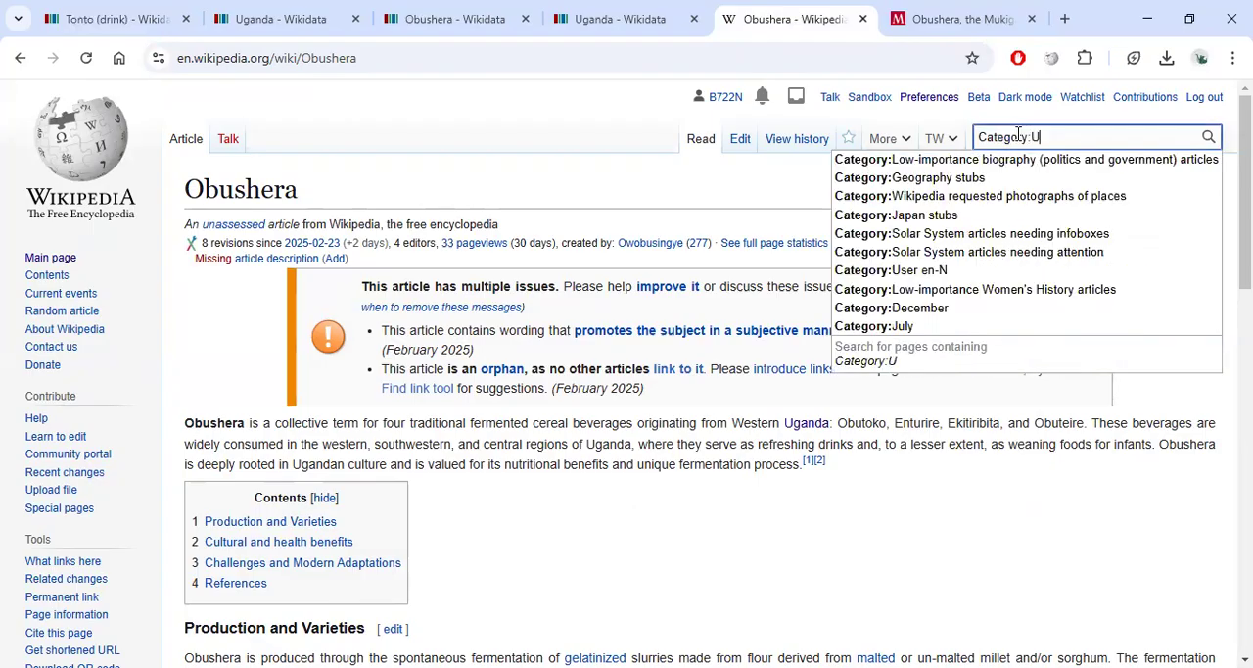
text(Uganda)
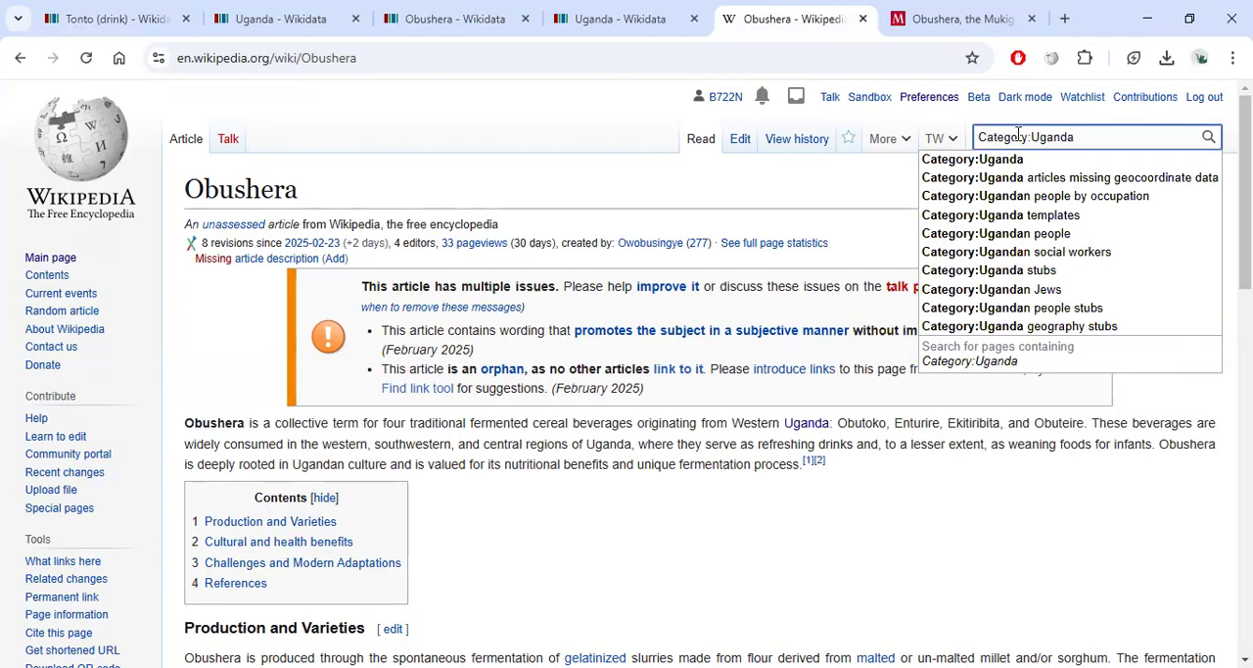
scroll(1124, 296, down, 1)
scroll(1127, 295, up, 1)
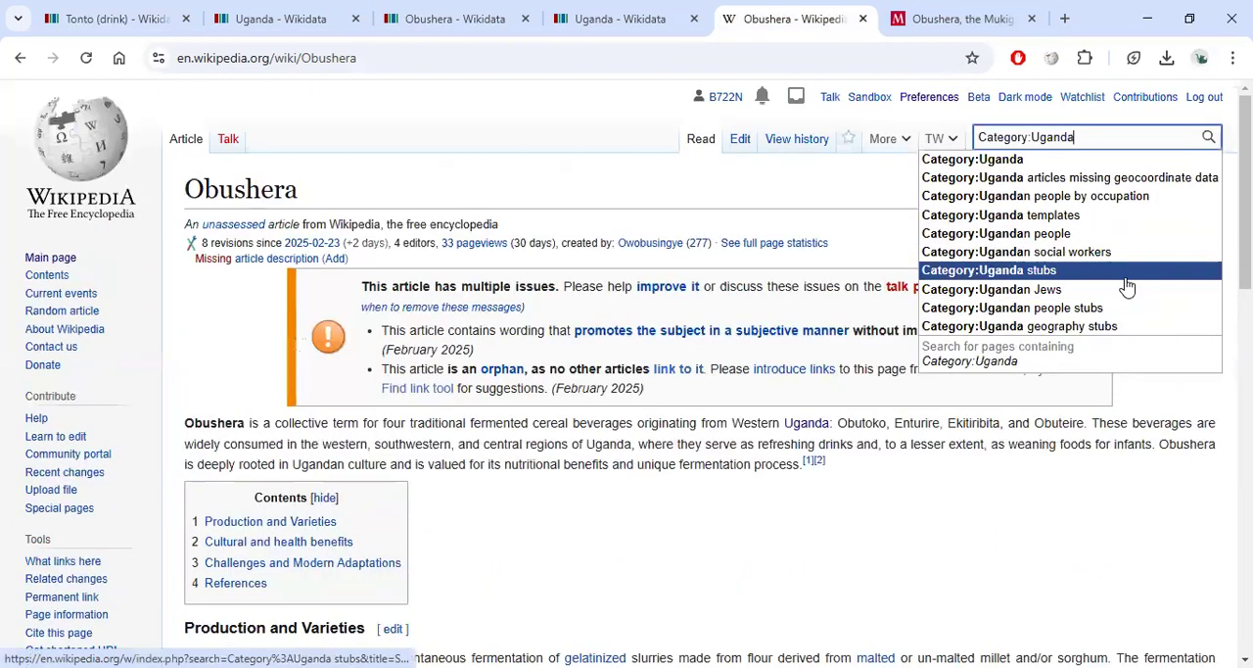
text(n)
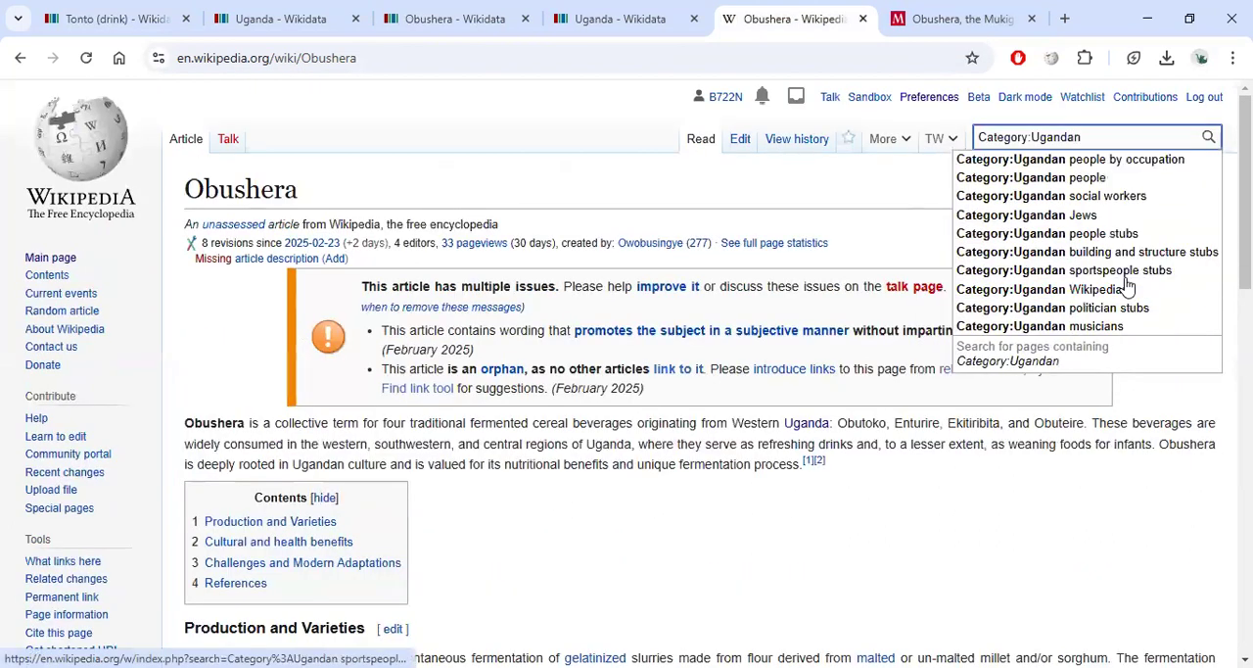
text( dance)
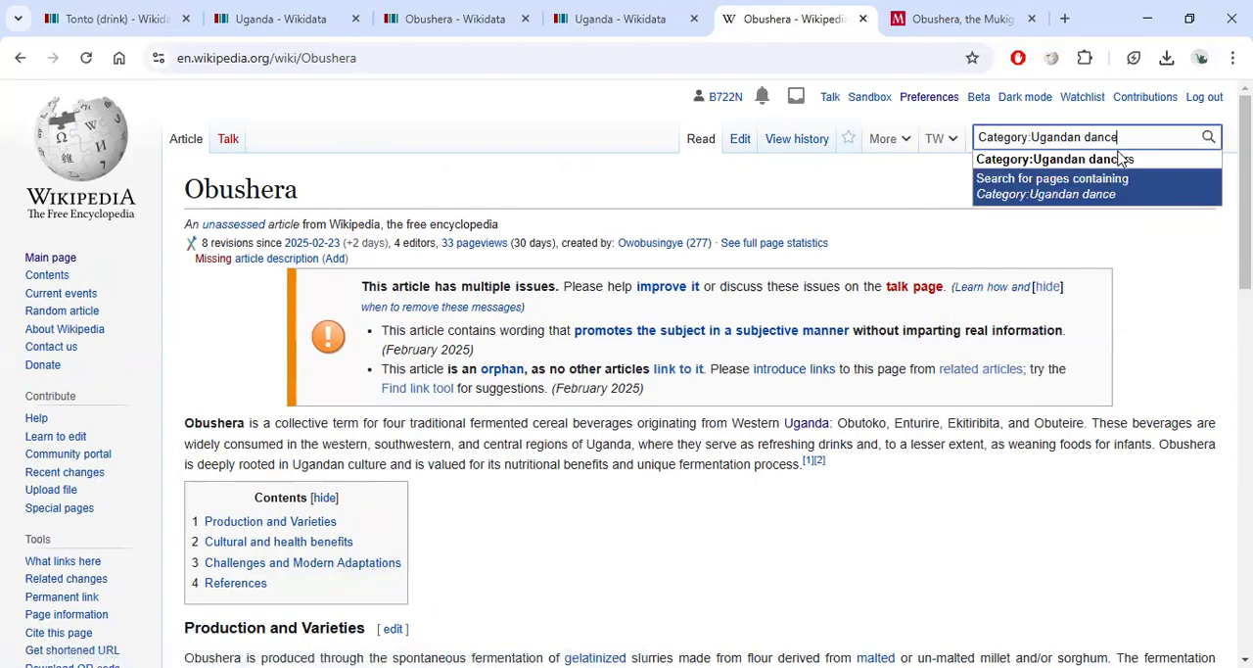
click(1122, 159)
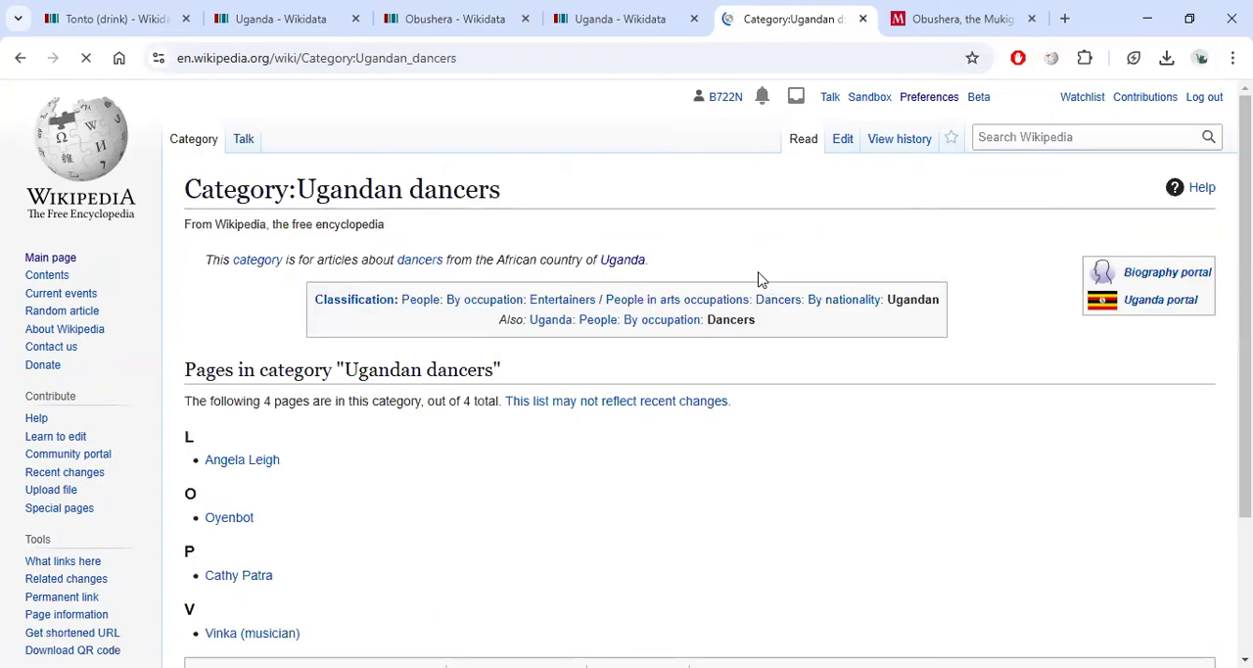
scroll(585, 355, down, 1)
scroll(507, 372, down, 1)
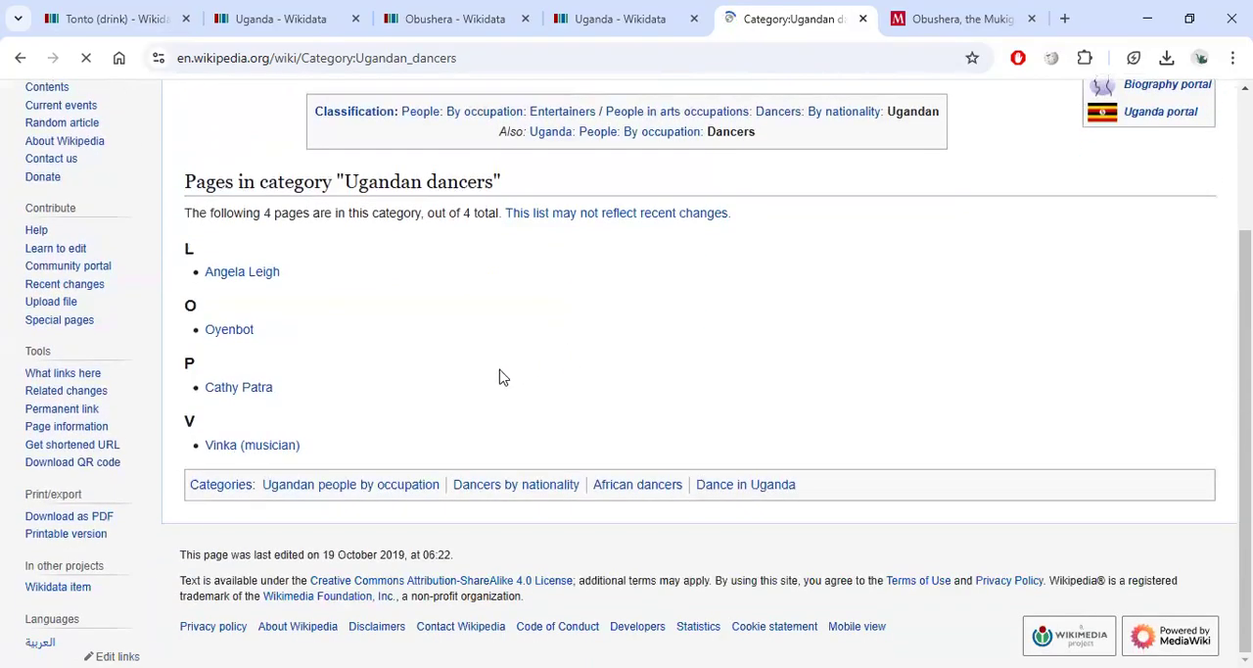
scroll(1067, 248, up, 2)
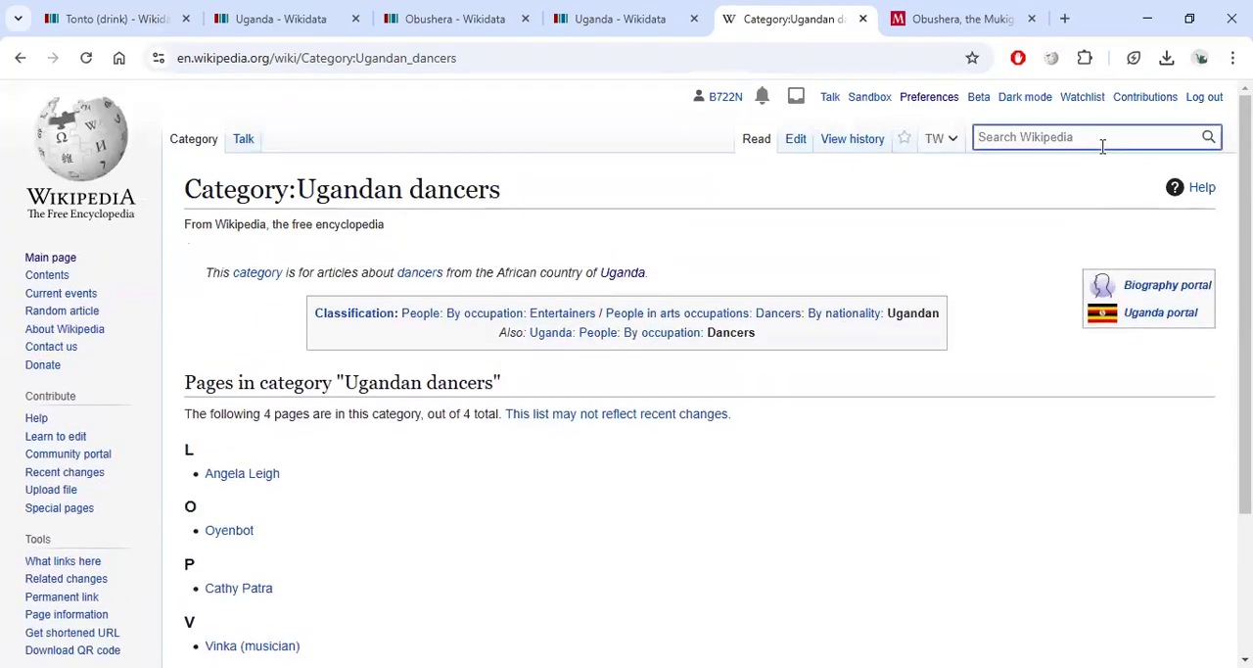
Search Wikidata for Ekiibi.
text(Category:)
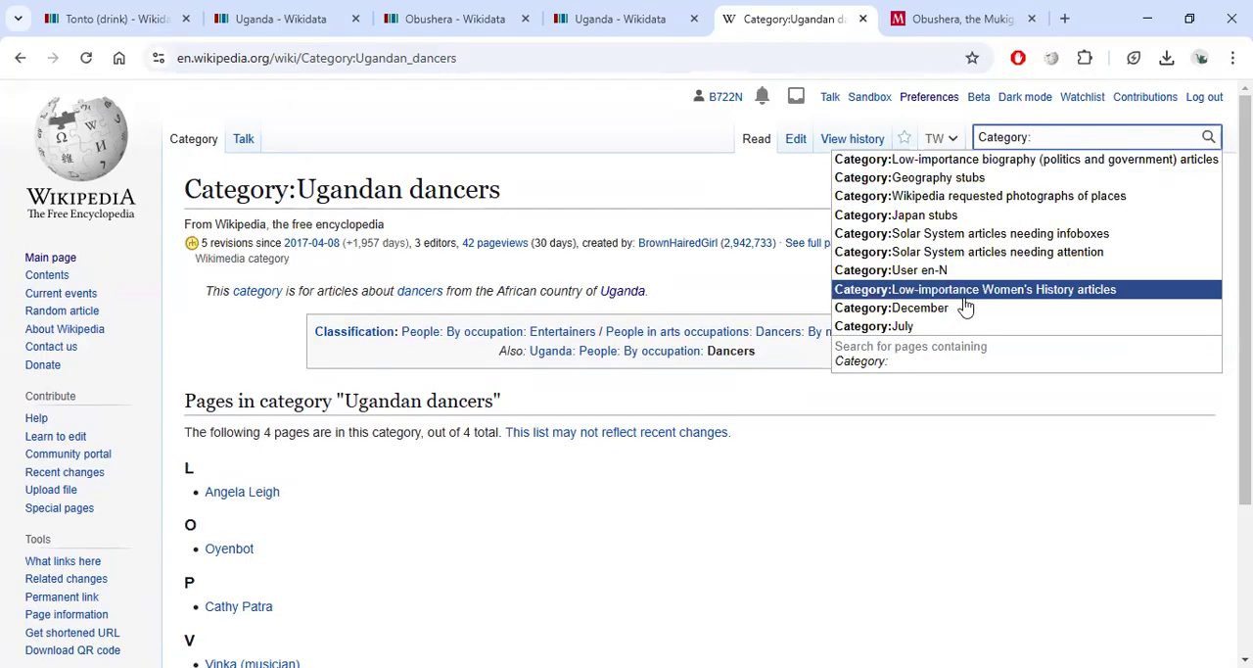
triple_click(1014, 135)
key(BackSpace)
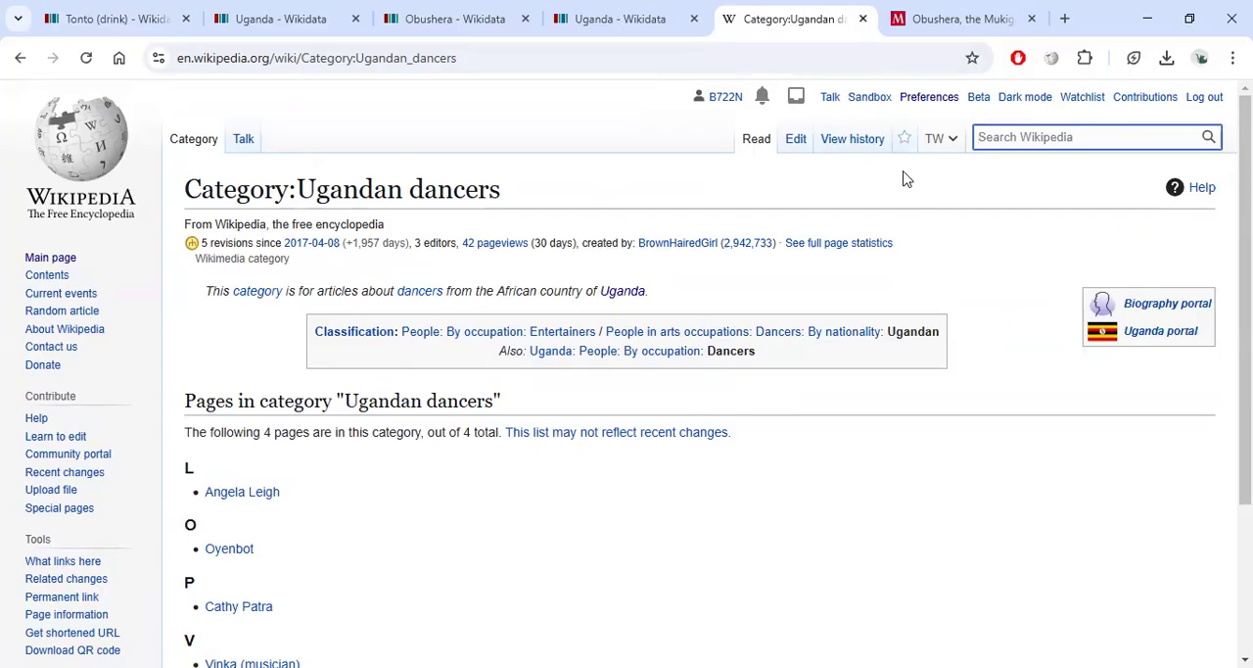
text(Ek)
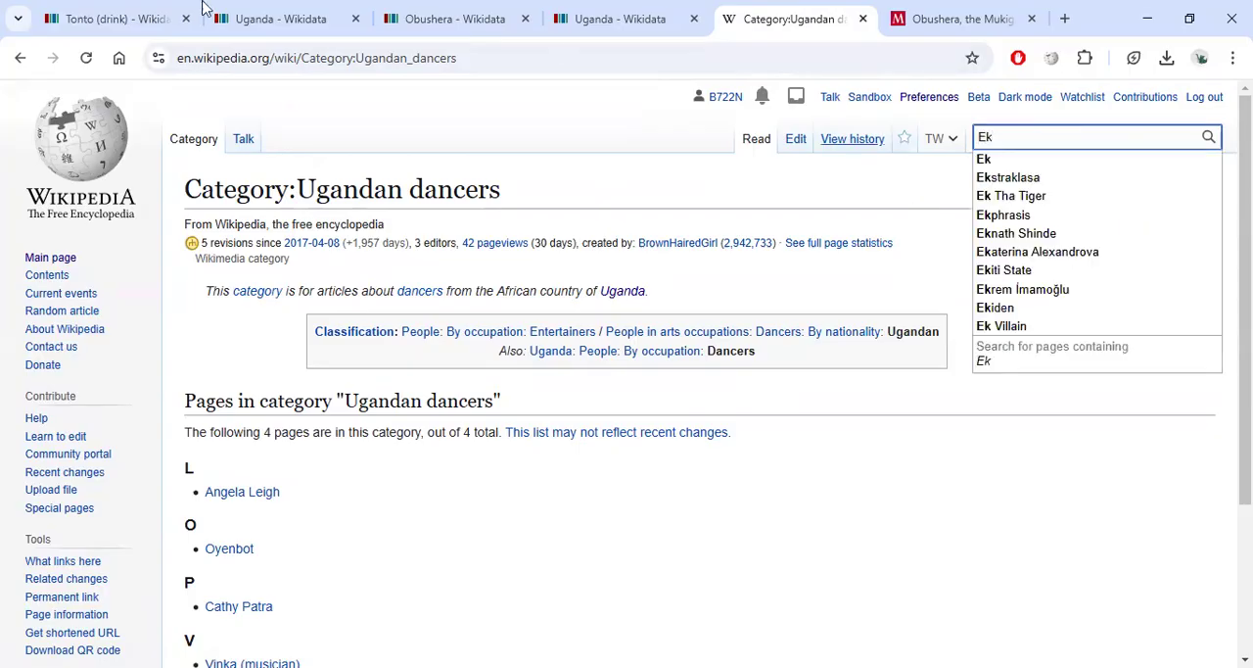
click(257, 17)
text(Ekiibi)
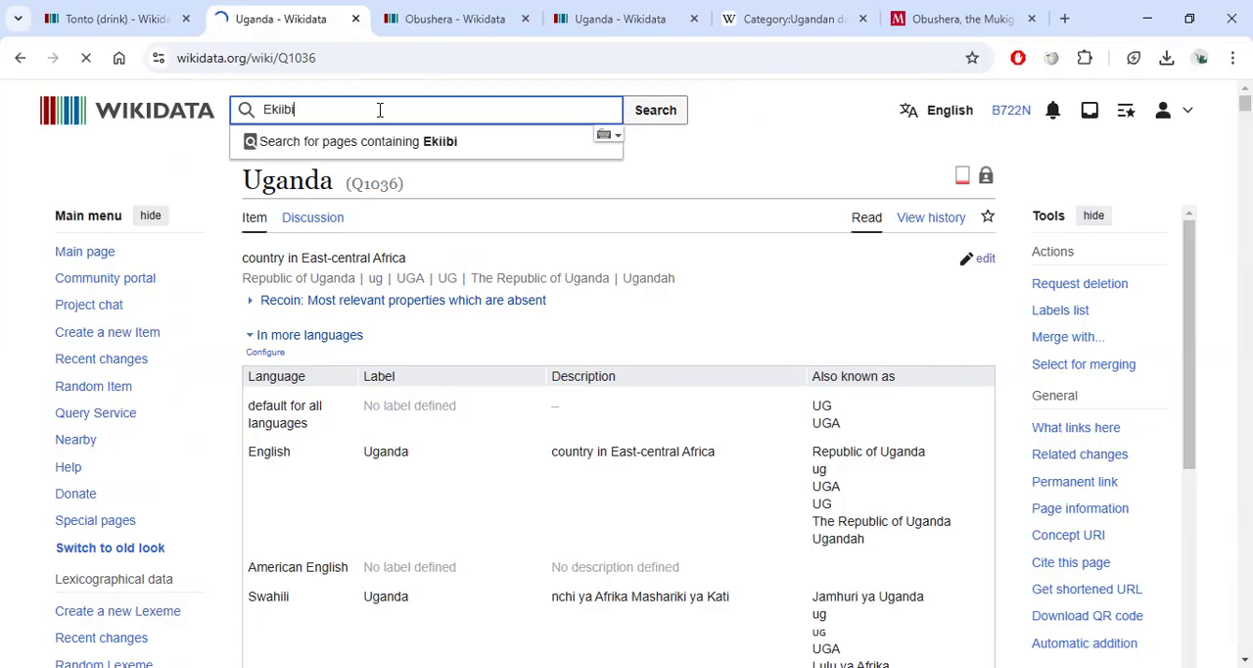
key(Return)
click(286, 109)
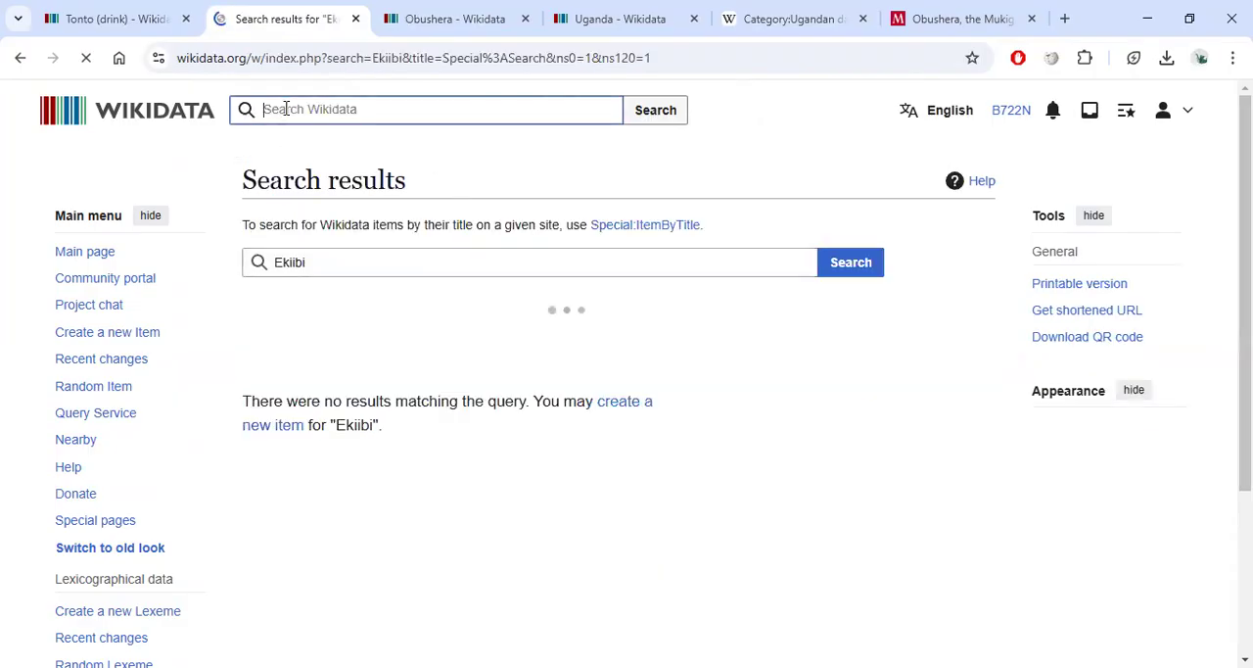
text(E)
key(BackSpace)
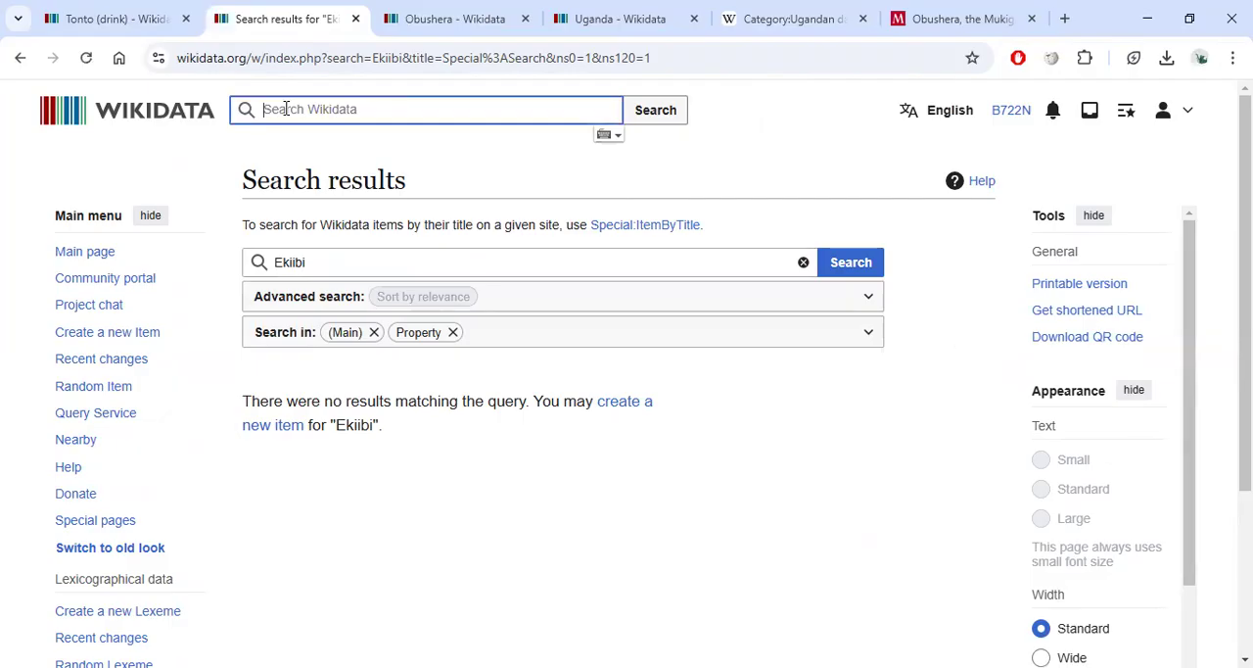
text(ama)
key(BackSpace)
key(BackSpace)
key(BackSpace)
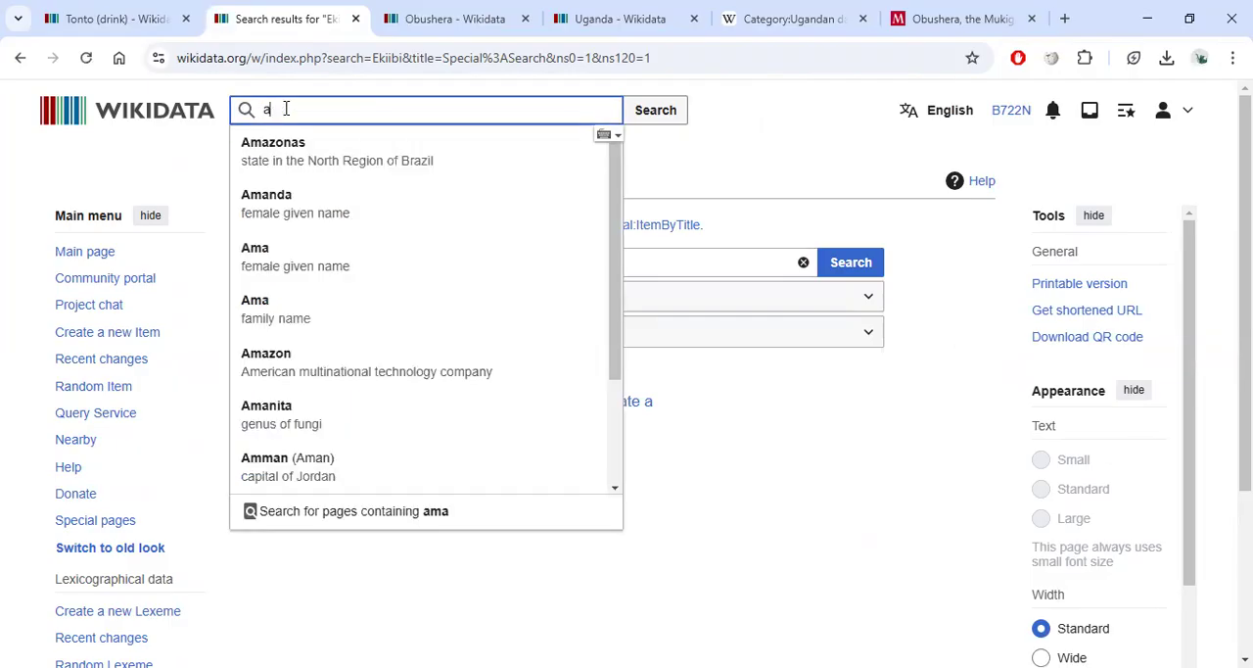
Open Wikimedia Commons in a new tab and go to Category:Dance of Uganda.
click(1064, 19)
text(wikimedi)
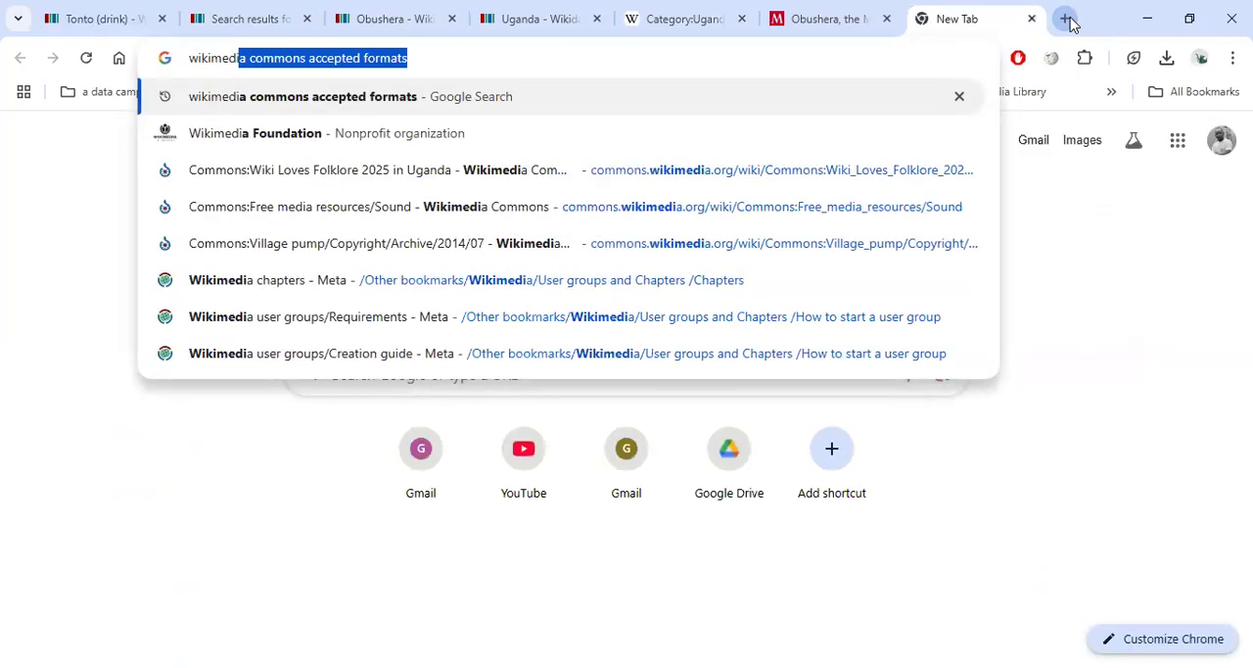
click(384, 222)
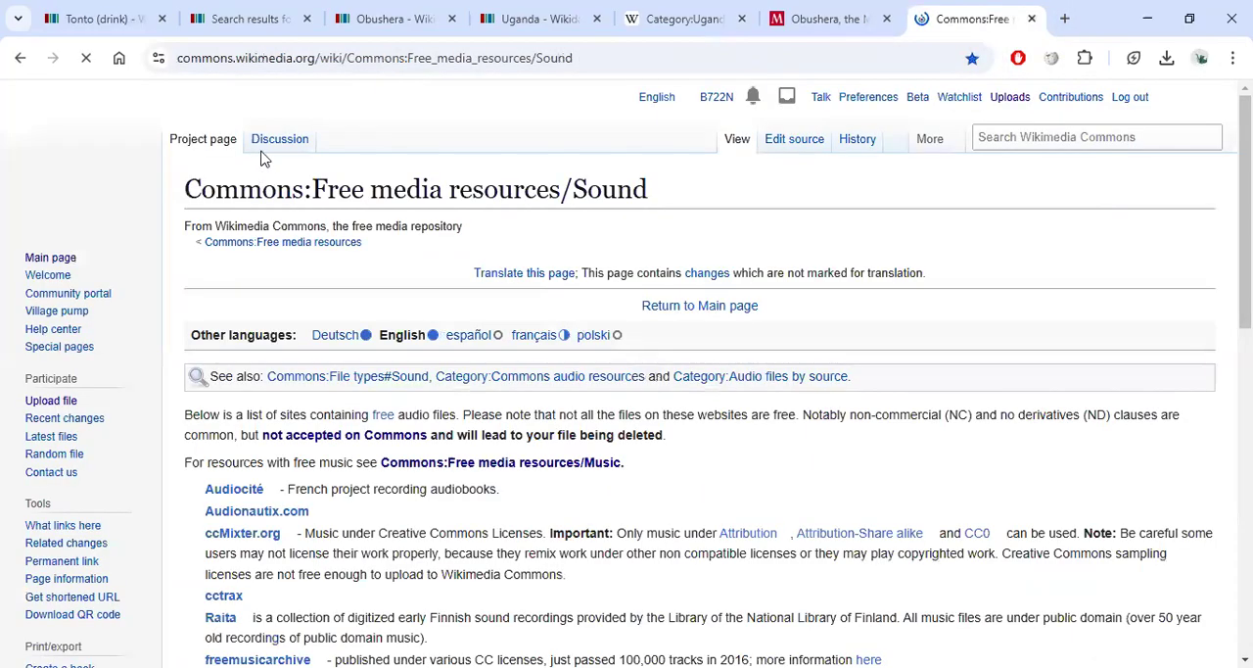
click(986, 137)
text(Ca)
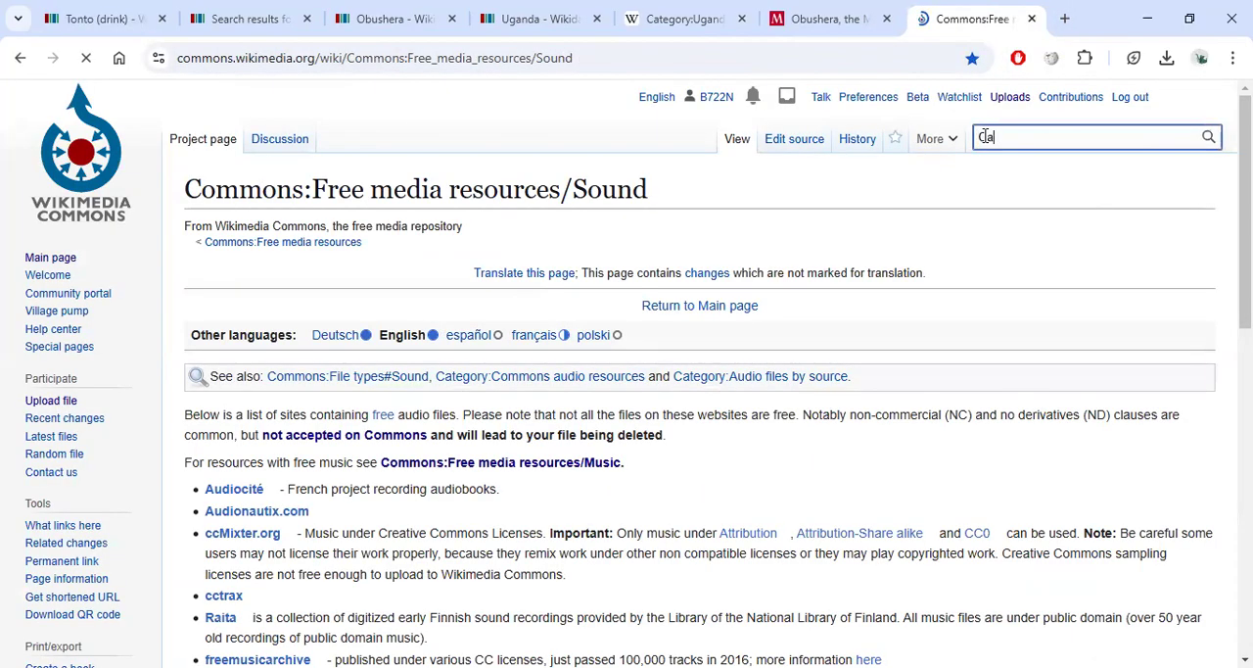
text(tegory)
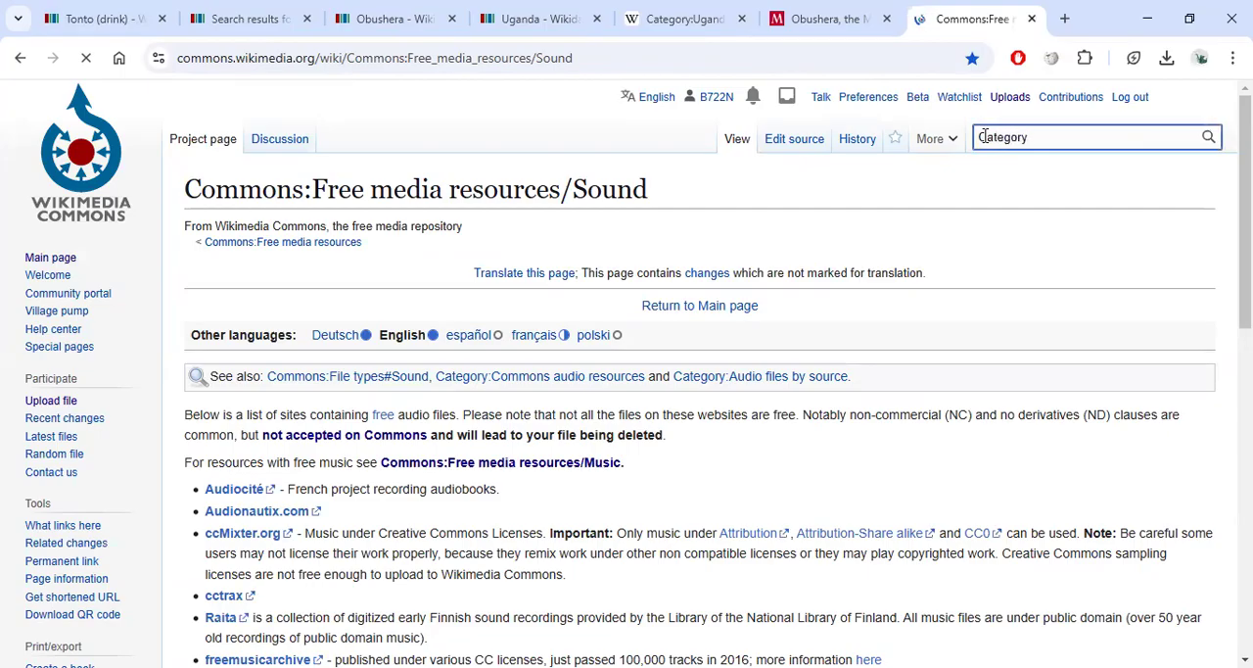
text(:Dance of Ugan)
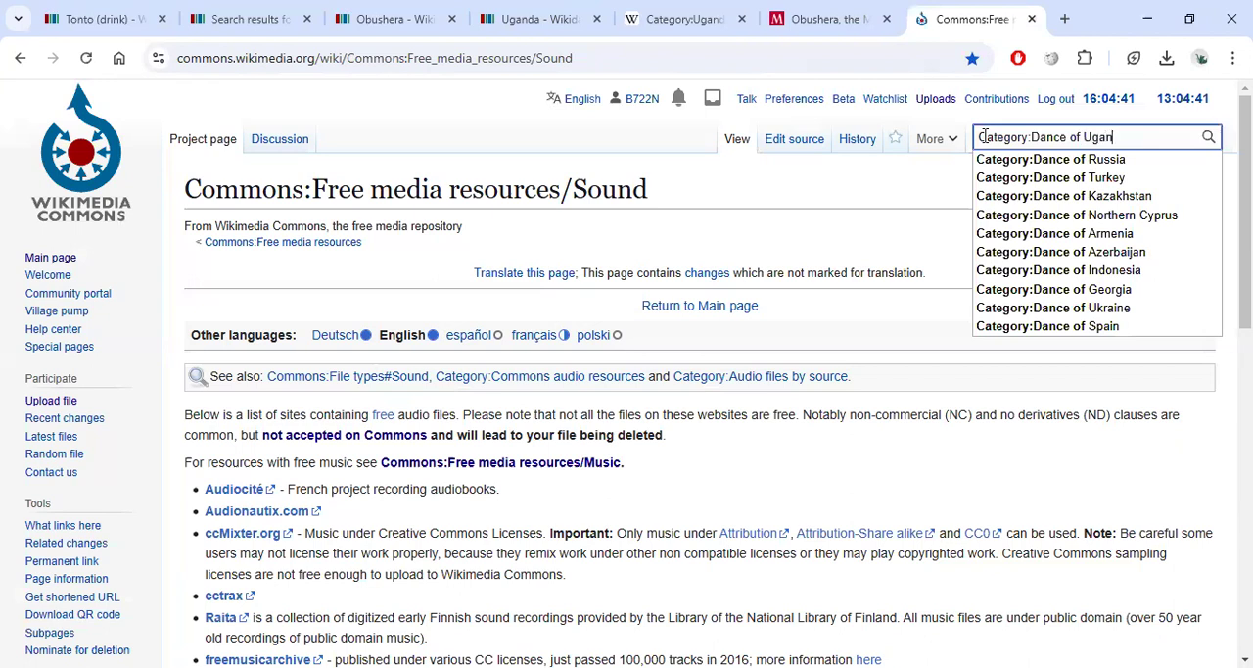
text(da)
click(1015, 162)
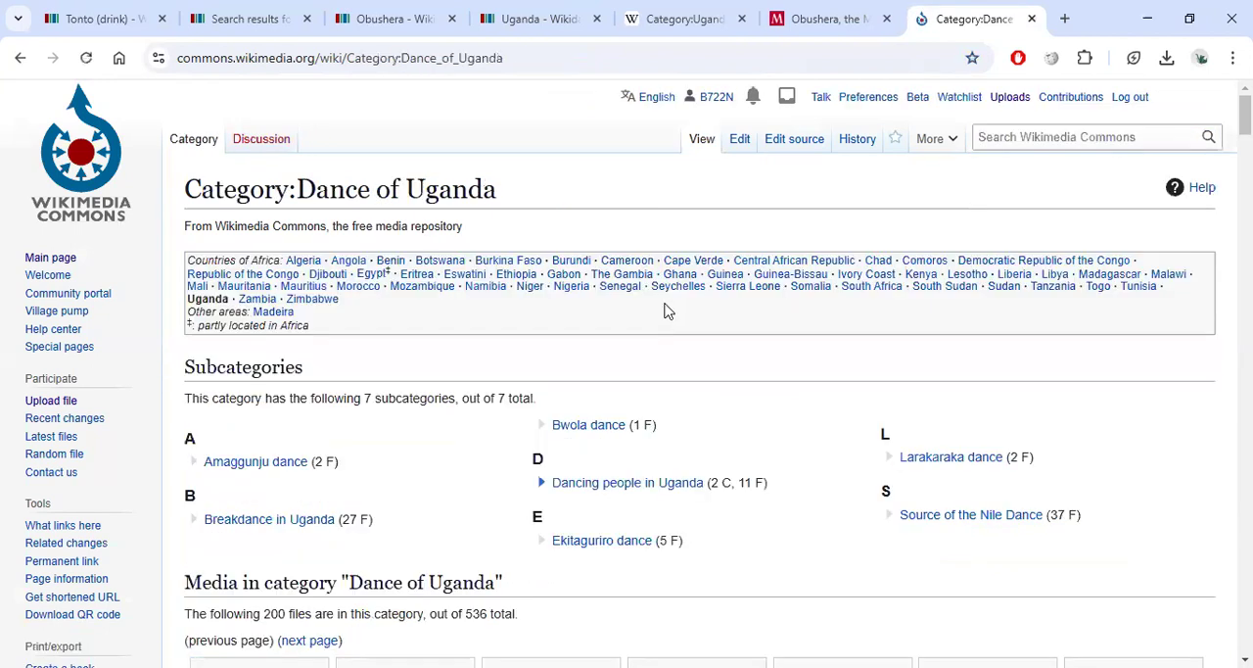
Copy the Amaggunju dance subcategory name from Commons and search Wikidata with it to open the Amaggunju item.
scroll(430, 397, down, 1)
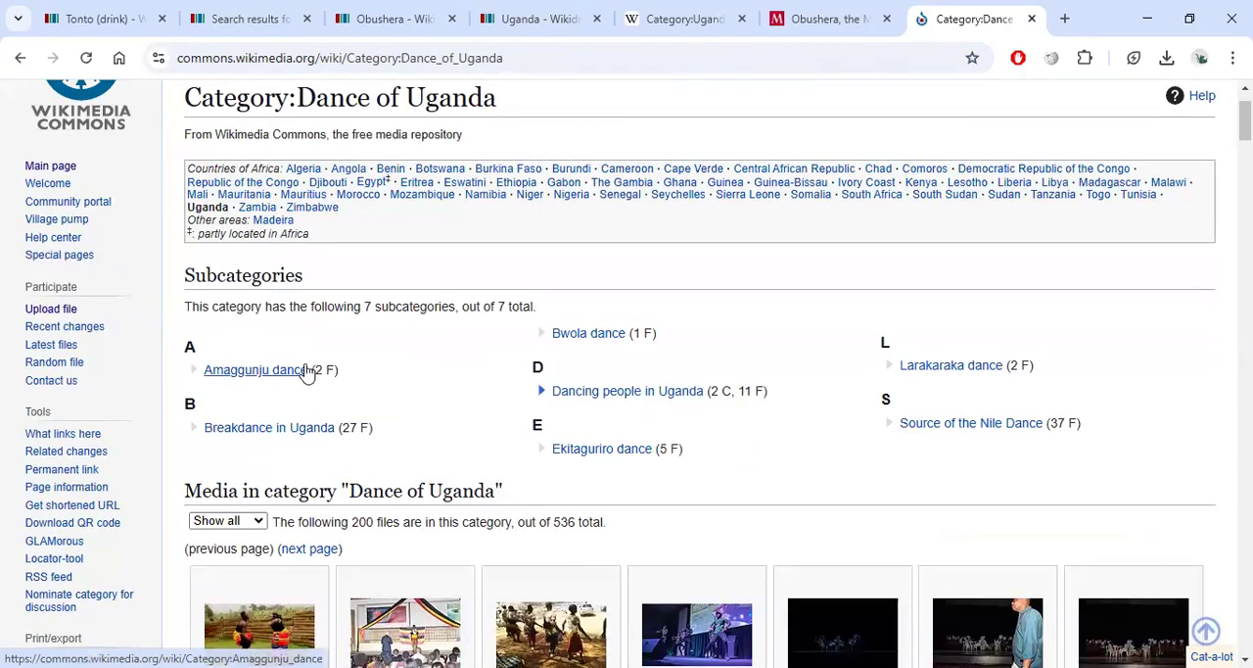
drag(310, 369, 212, 370)
key(ctrl+c)
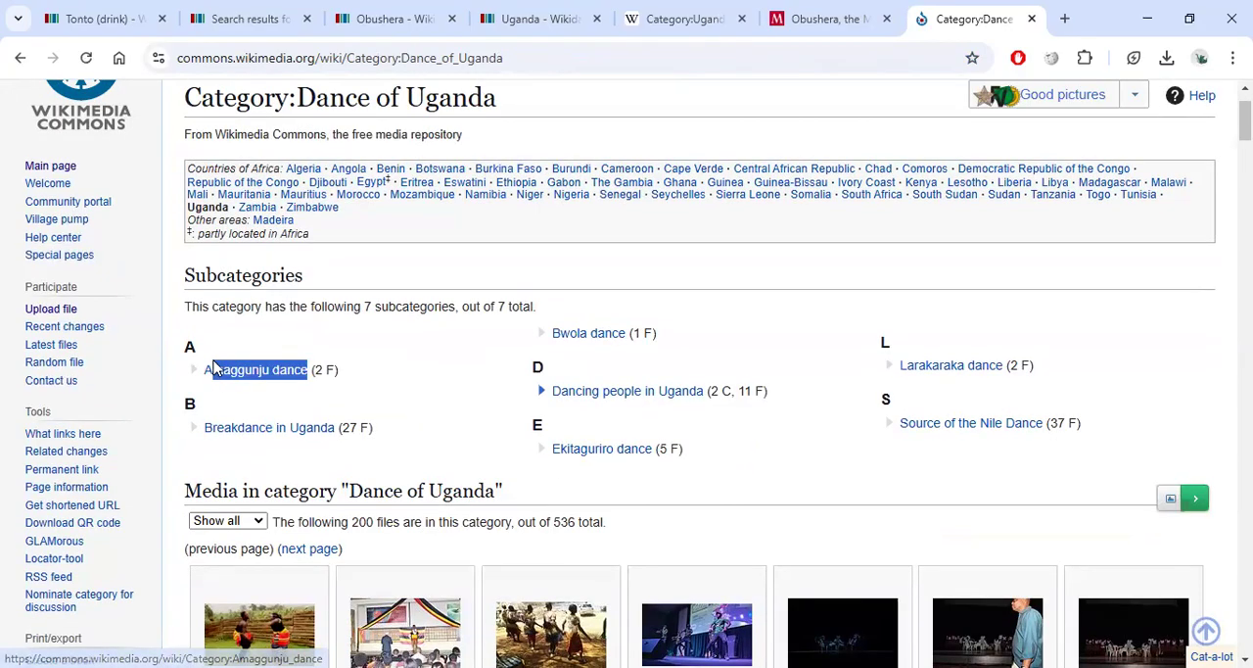
click(279, 19)
key(ctrl+v)
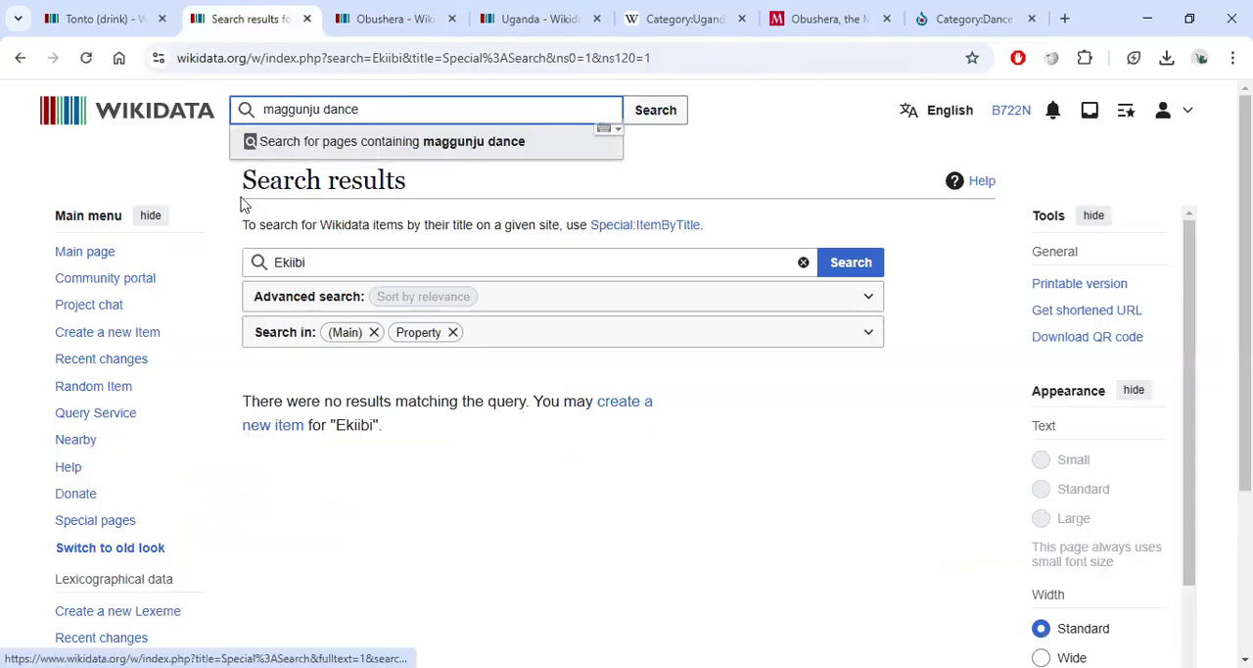
key(Home)
text(a)
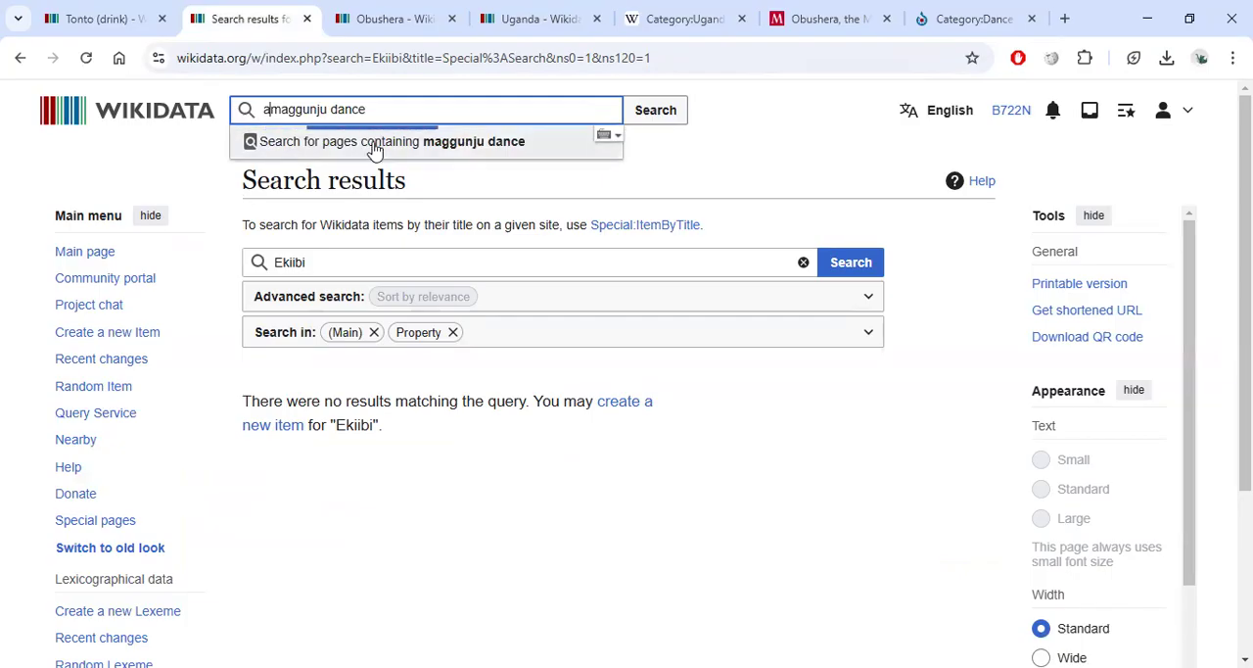
click(365, 146)
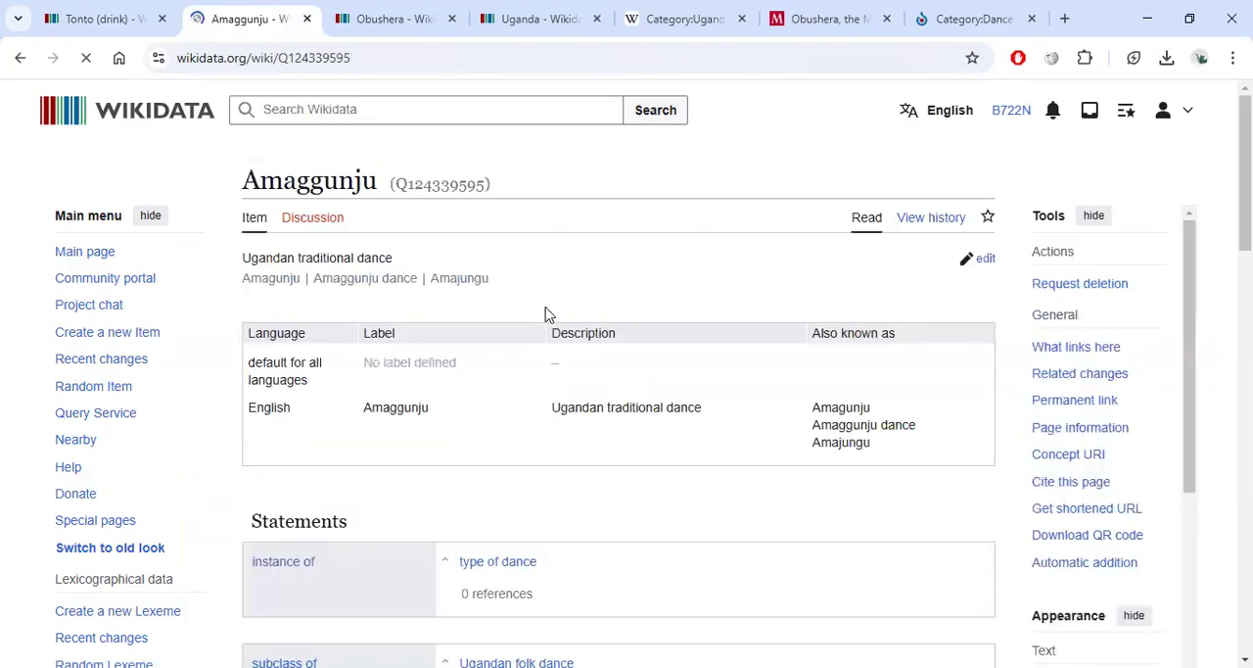
Scroll through the Amaggunju item to review its statements and Wikipedia sitelinks.
scroll(441, 377, down, 4)
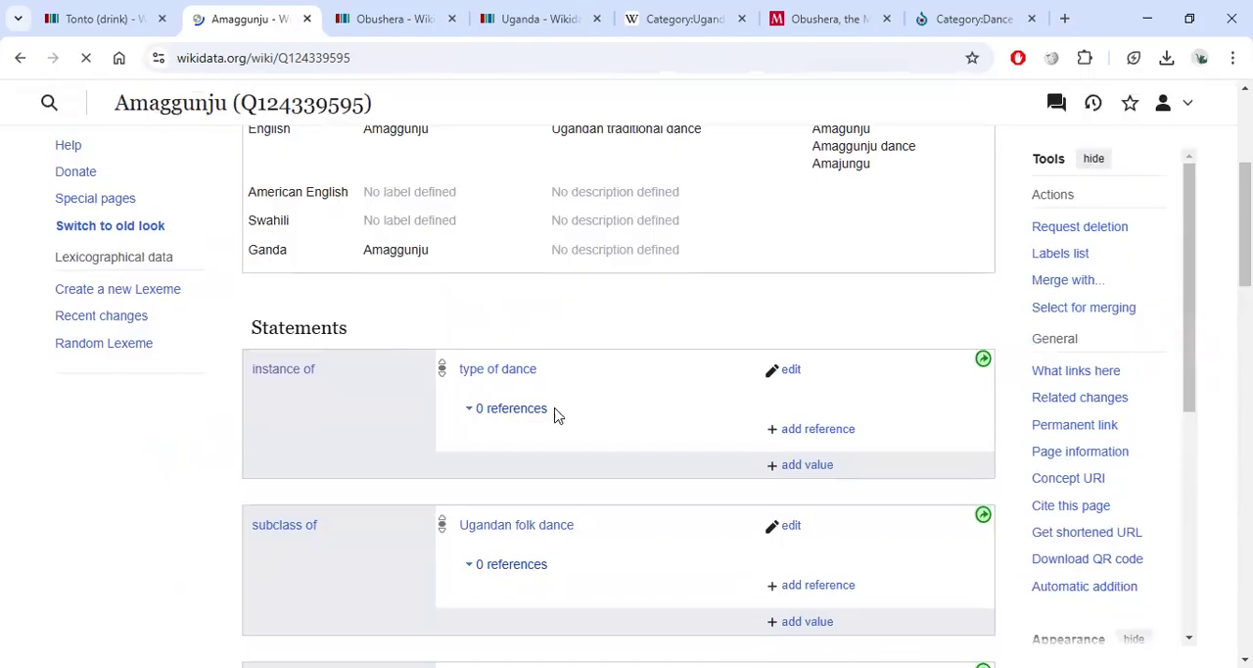
scroll(554, 414, down, 1)
scroll(669, 319, down, 3)
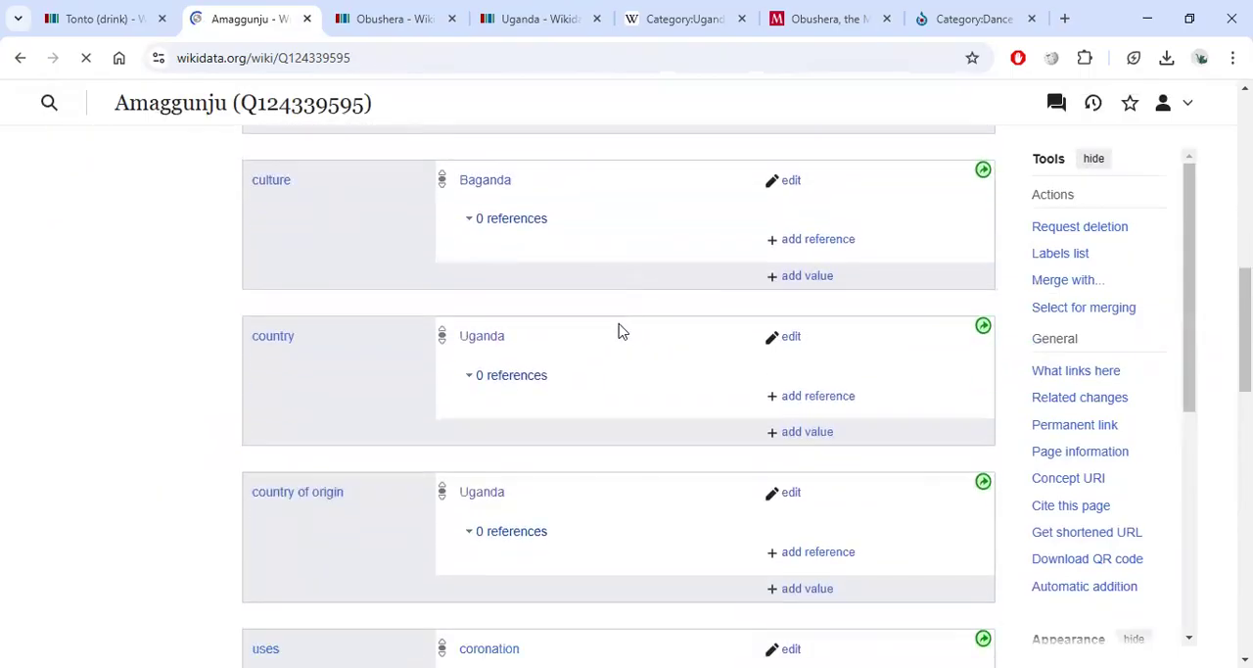
scroll(422, 265, down, 5)
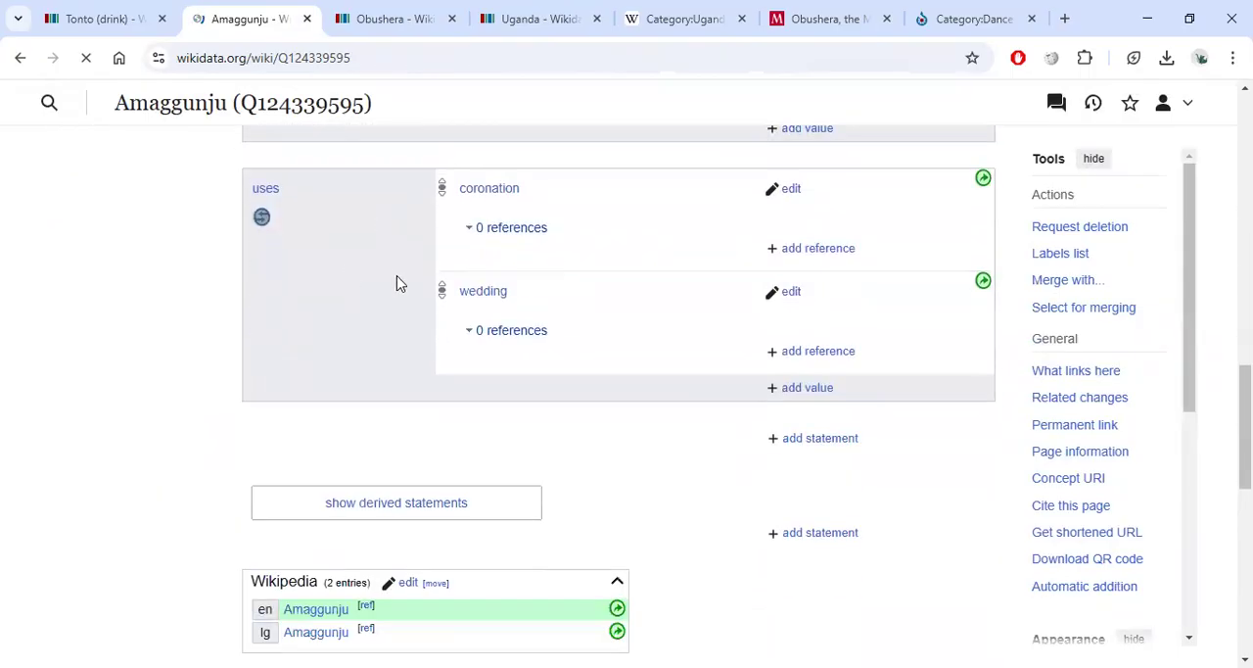
scroll(610, 360, up, 5)
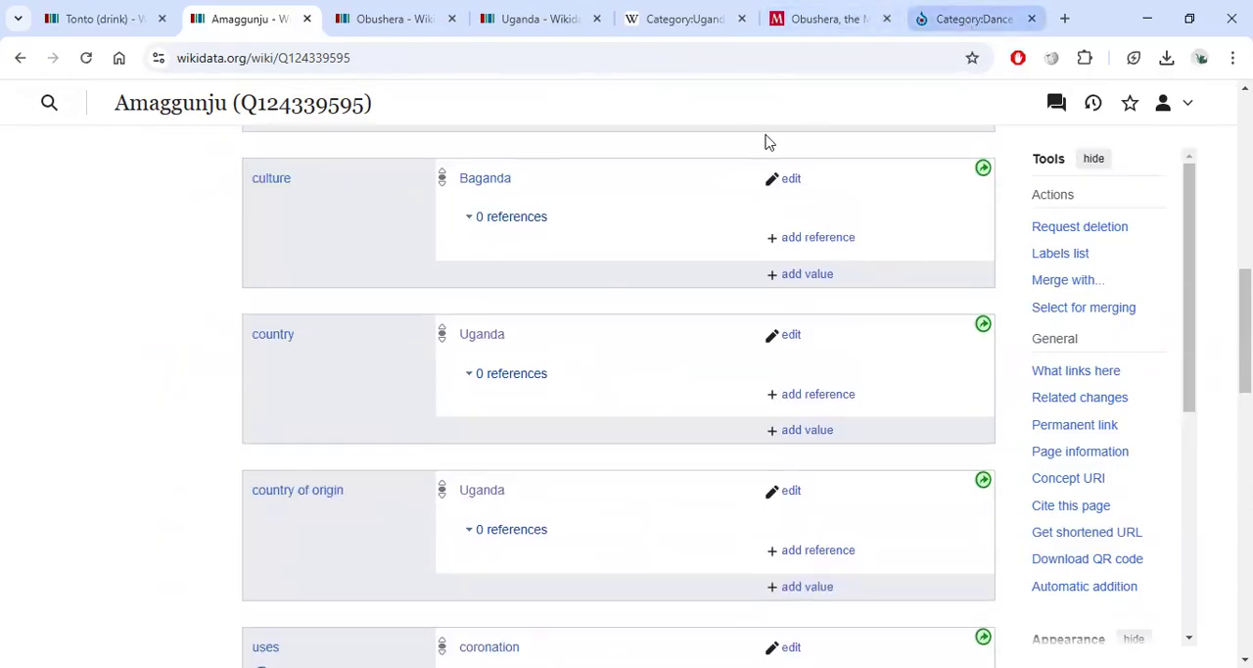
scroll(381, 363, down, 7)
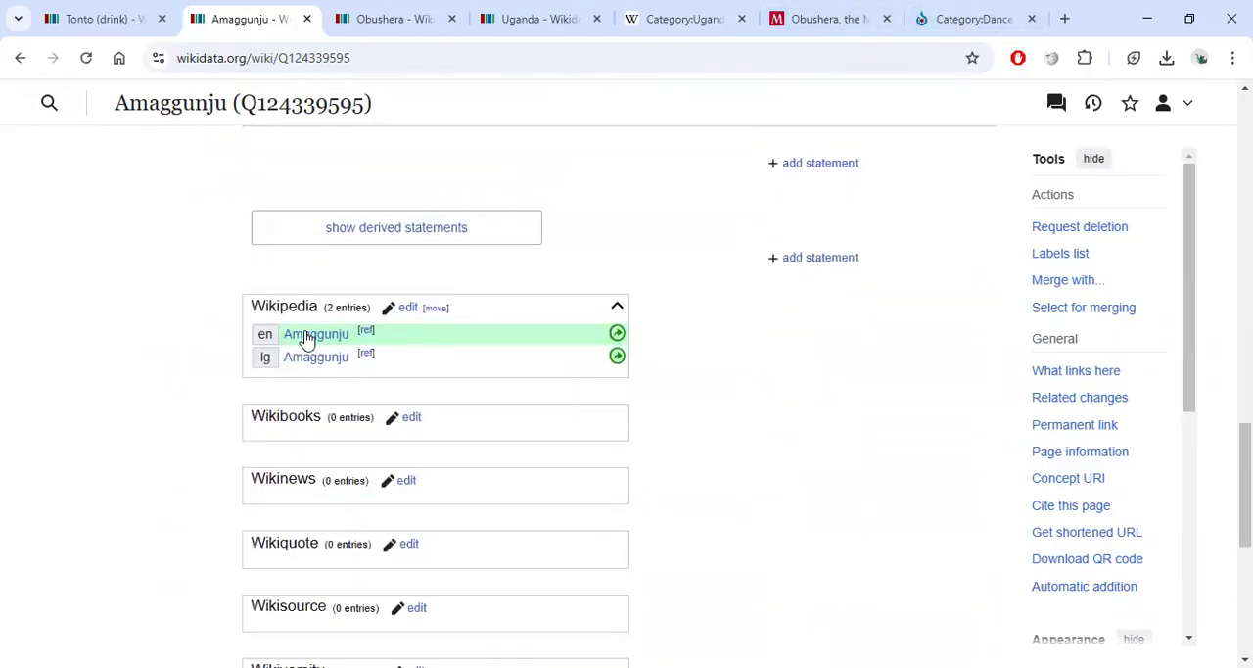
Open the Bwola dance category on Commons, copy its name, and search Wikidata to open the Bwola item.
click(989, 18)
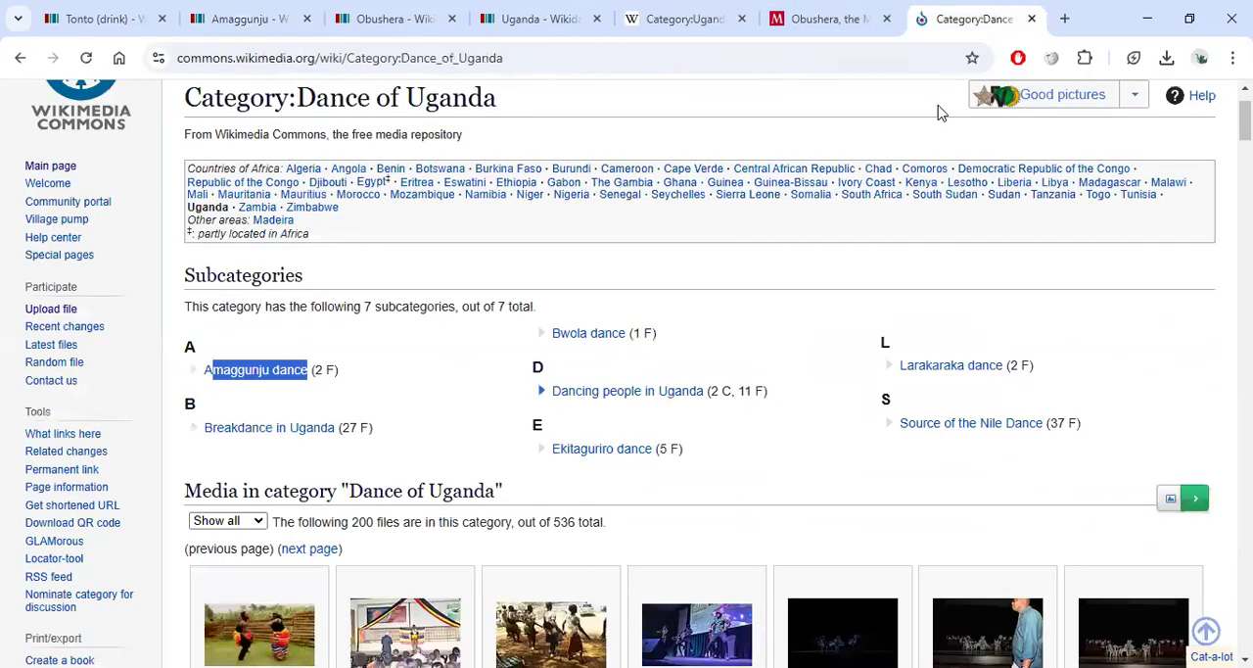
click(625, 336)
drag(445, 191, 310, 176)
key(ctrl+c)
click(254, 11)
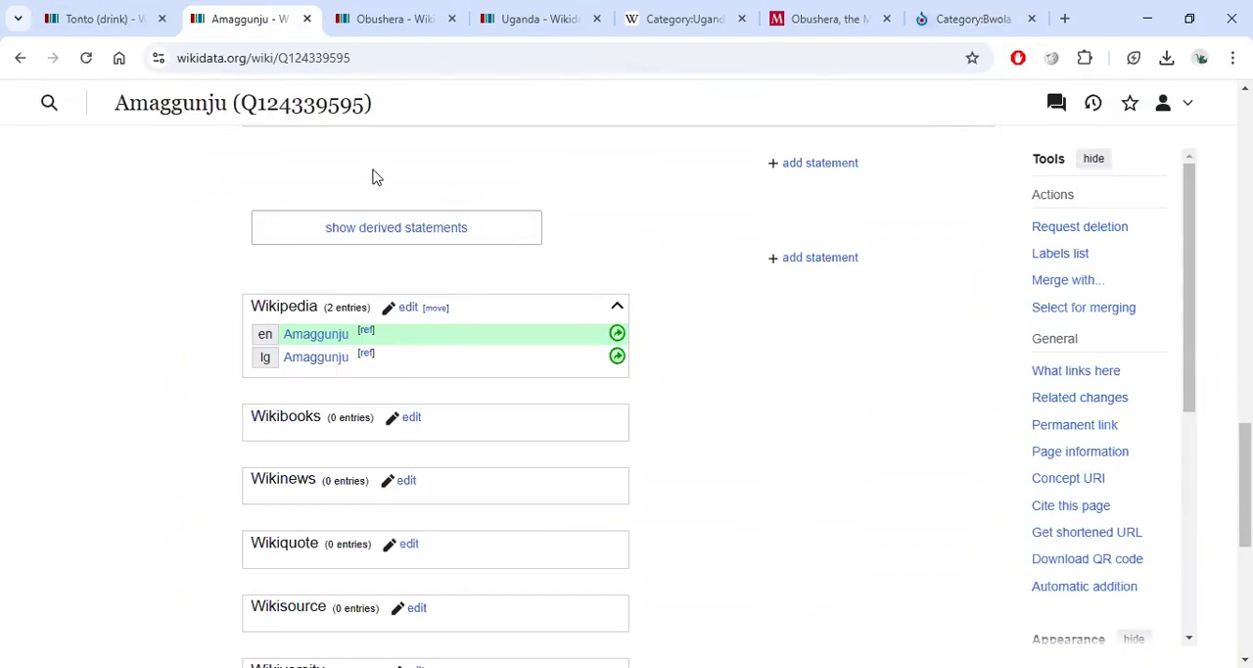
scroll(367, 156, up, 15)
click(363, 16)
click(204, 21)
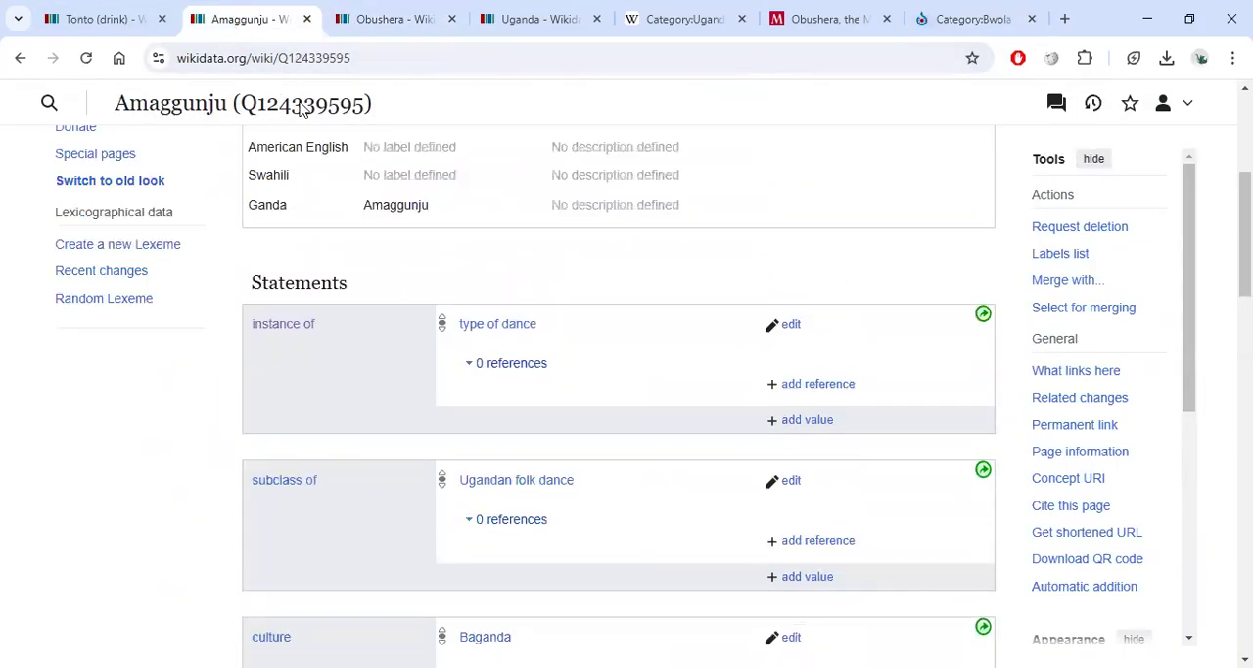
scroll(303, 109, up, 5)
click(356, 109)
key(ctrl+v)
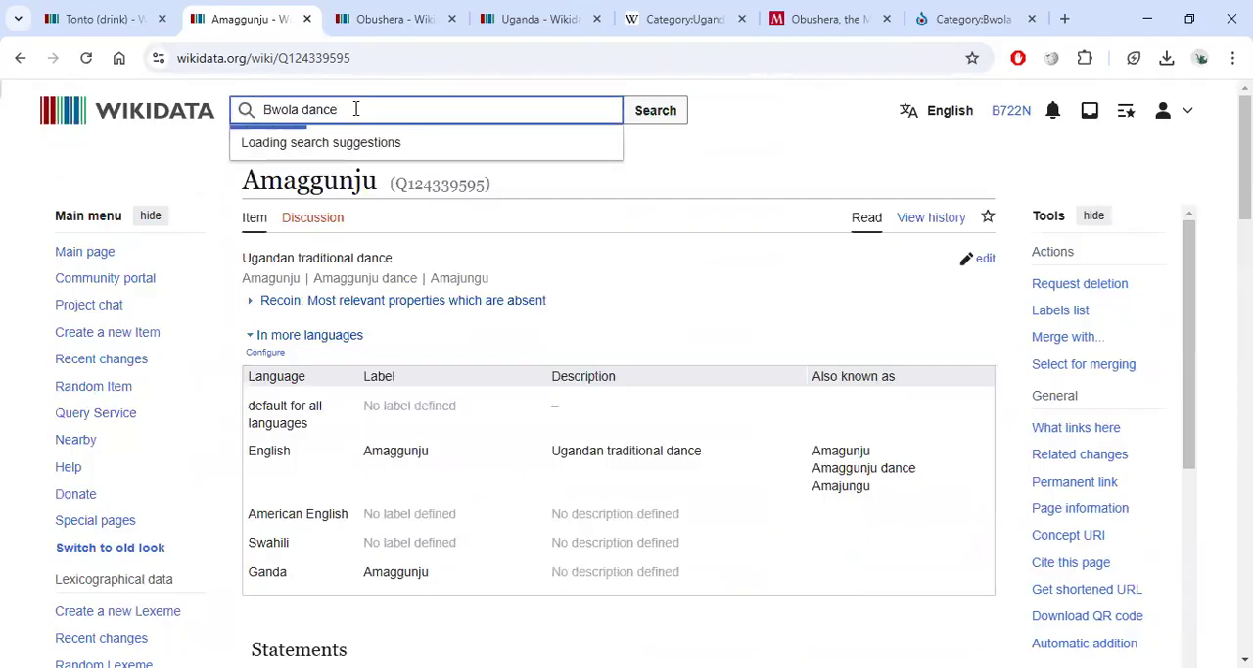
click(358, 152)
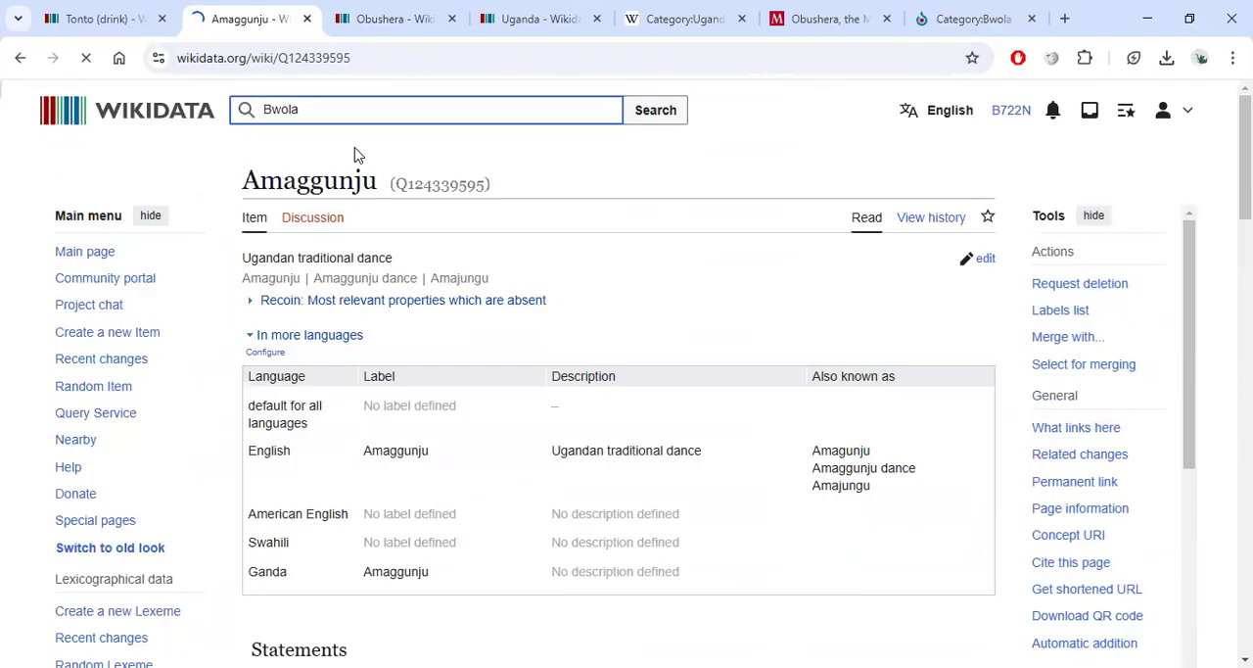
Review the Bwola item's statements, including its Commons category.
scroll(456, 267, down, 7)
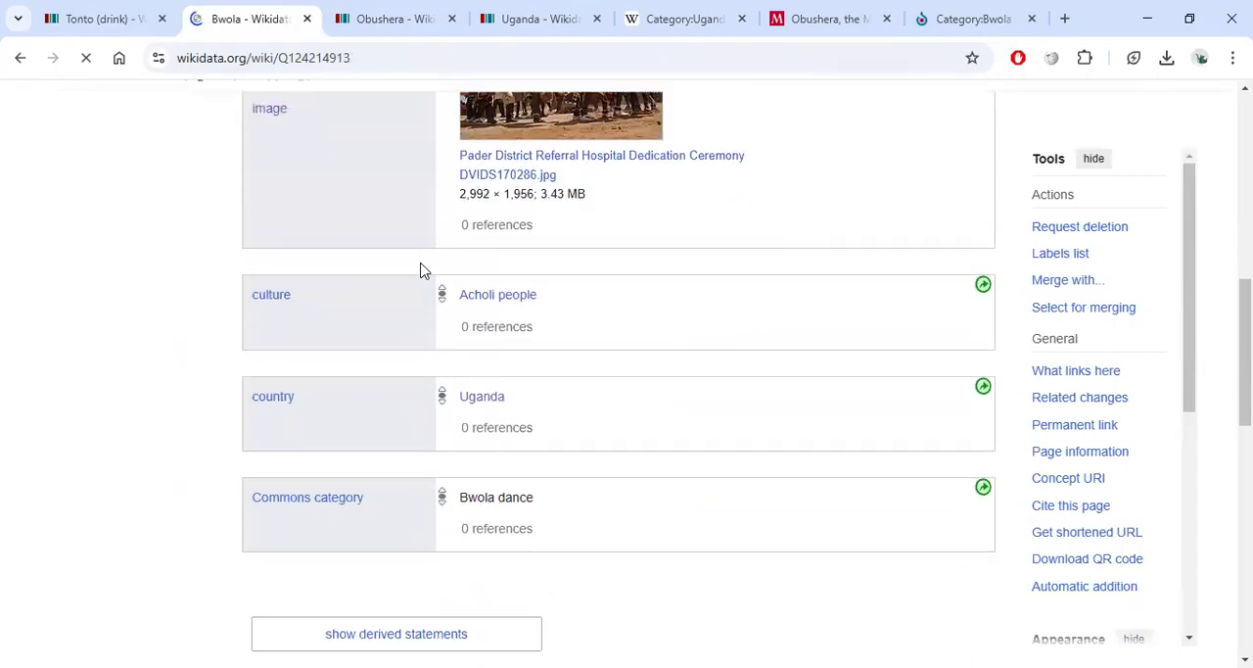
scroll(423, 271, down, 4)
scroll(433, 303, up, 12)
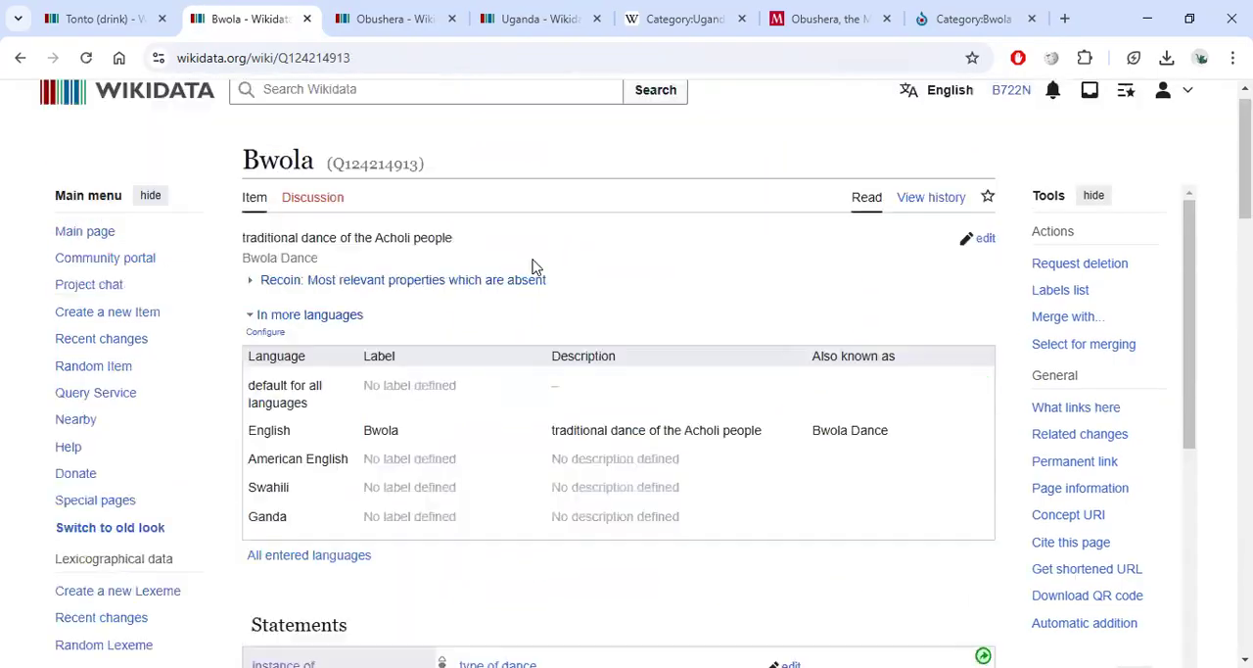
scroll(529, 260, down, 6)
scroll(457, 203, up, 7)
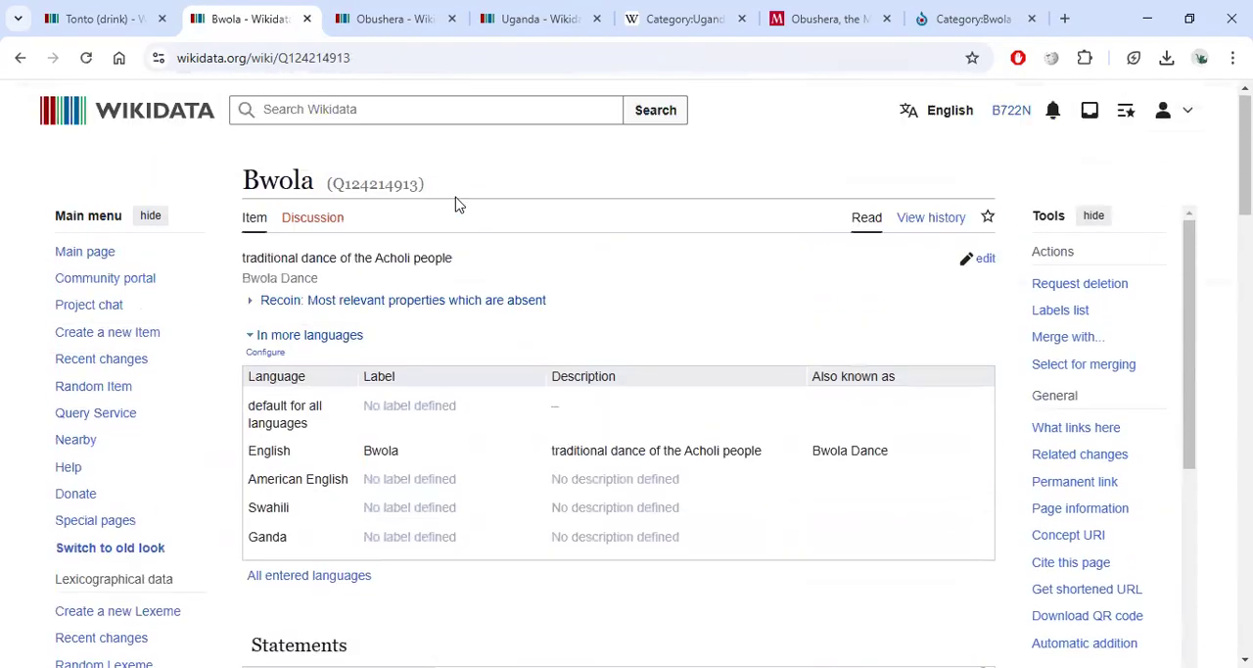
Search Wikidata for Denis Onyango and open the Ugandan footballer's item.
click(370, 117)
text(Denis )
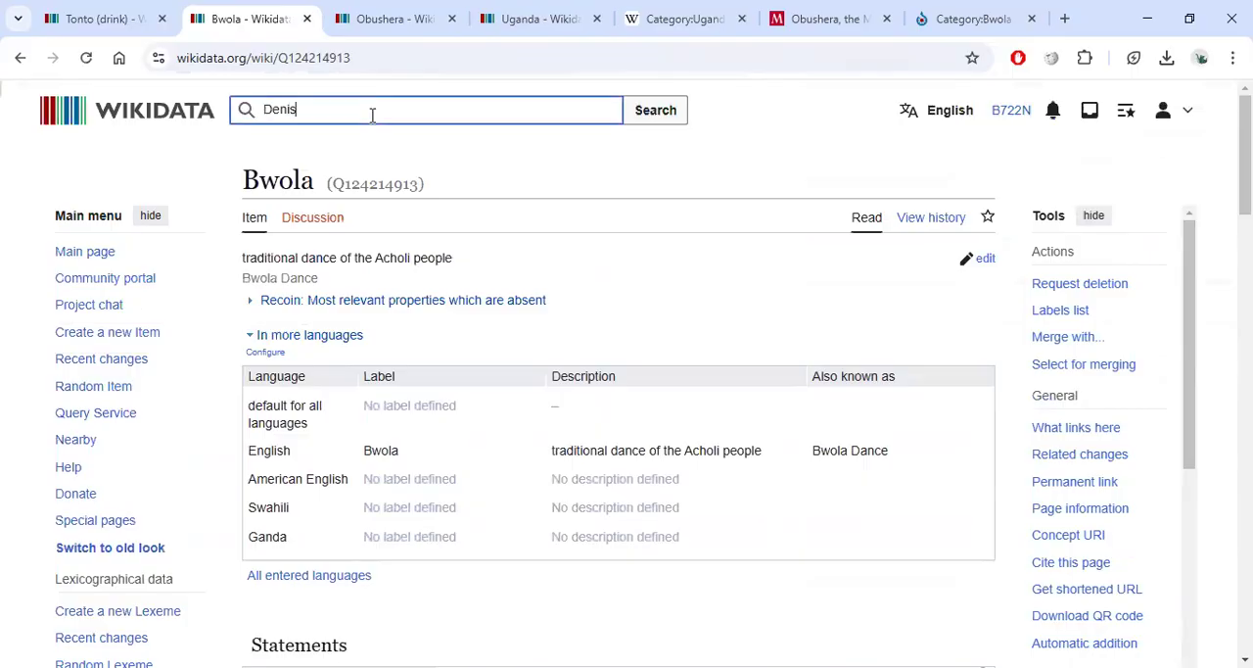
text(Onya)
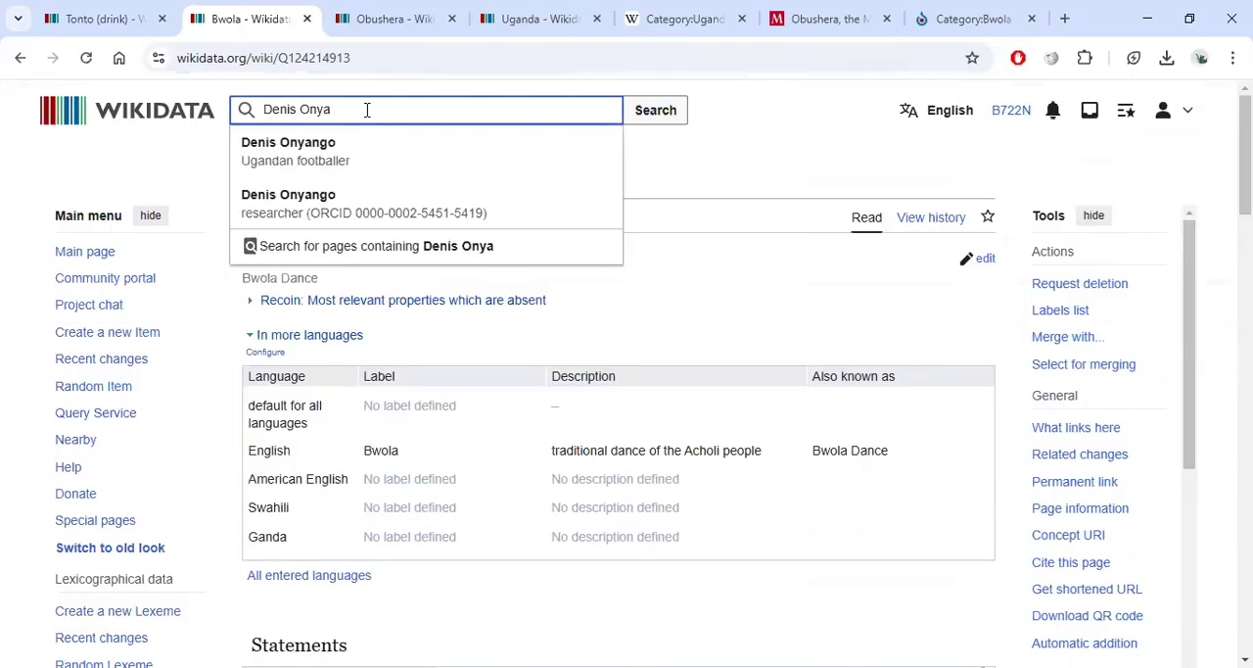
text(ngo)
key(Return)
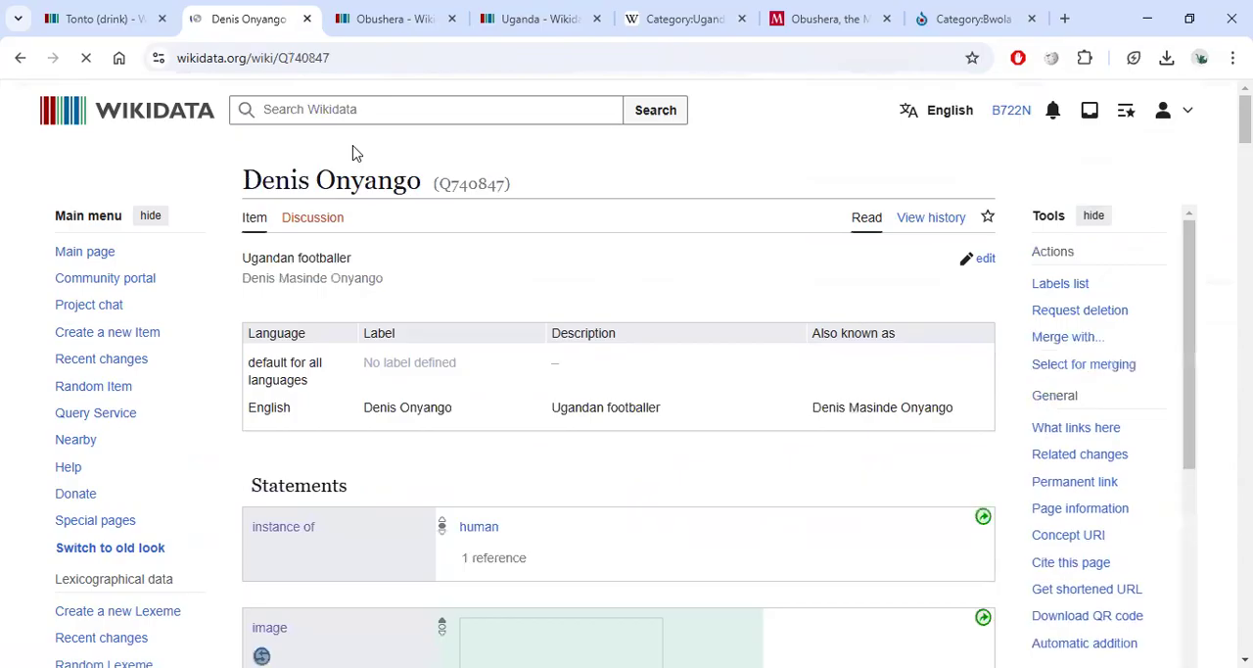
Scroll through the footballer Denis Onyango item to review its statements and sitelinks.
scroll(375, 235, down, 10)
scroll(384, 235, down, 15)
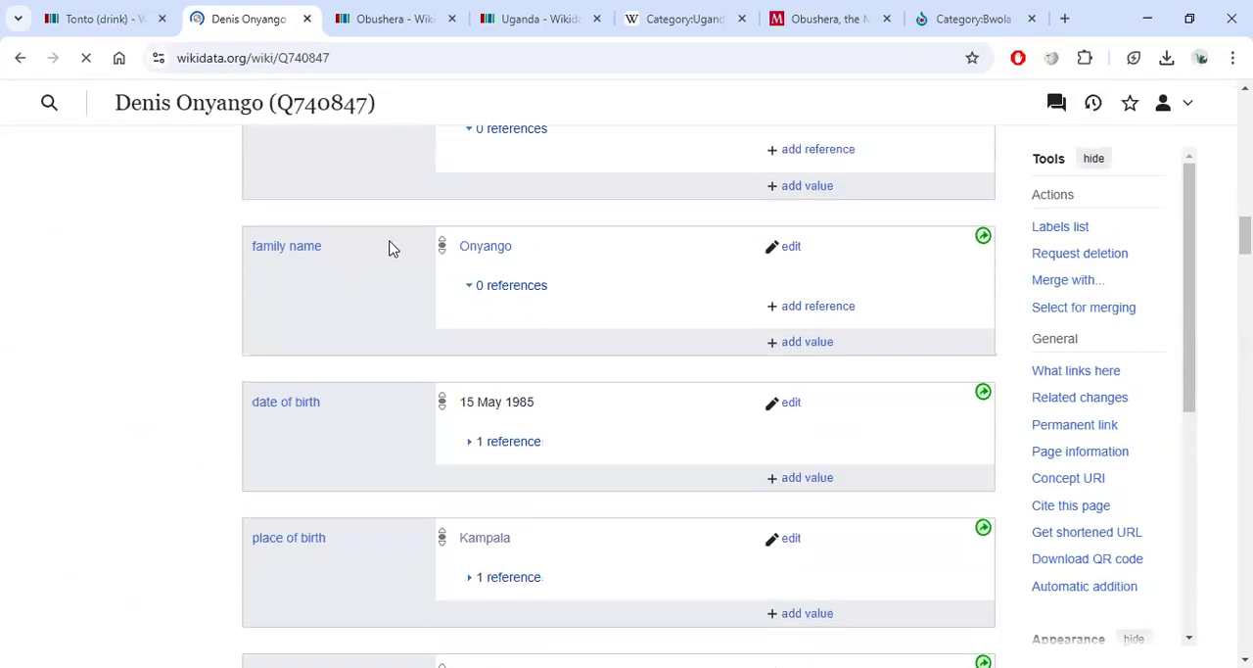
scroll(385, 247, down, 10)
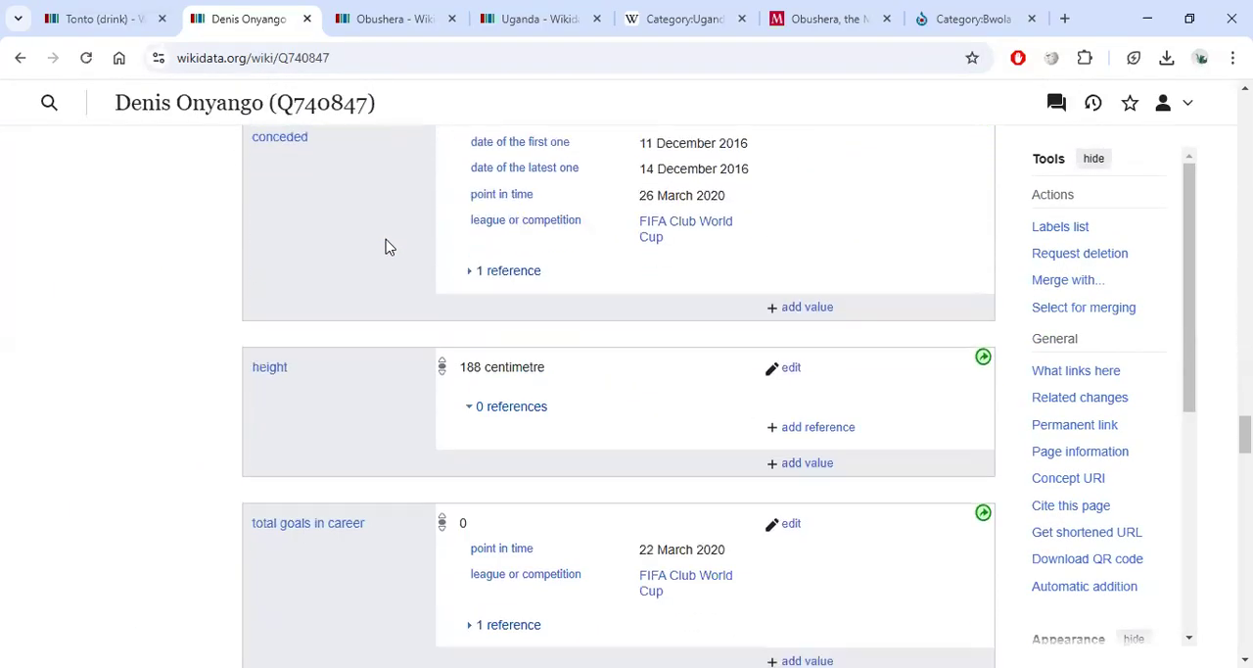
scroll(384, 241, down, 10)
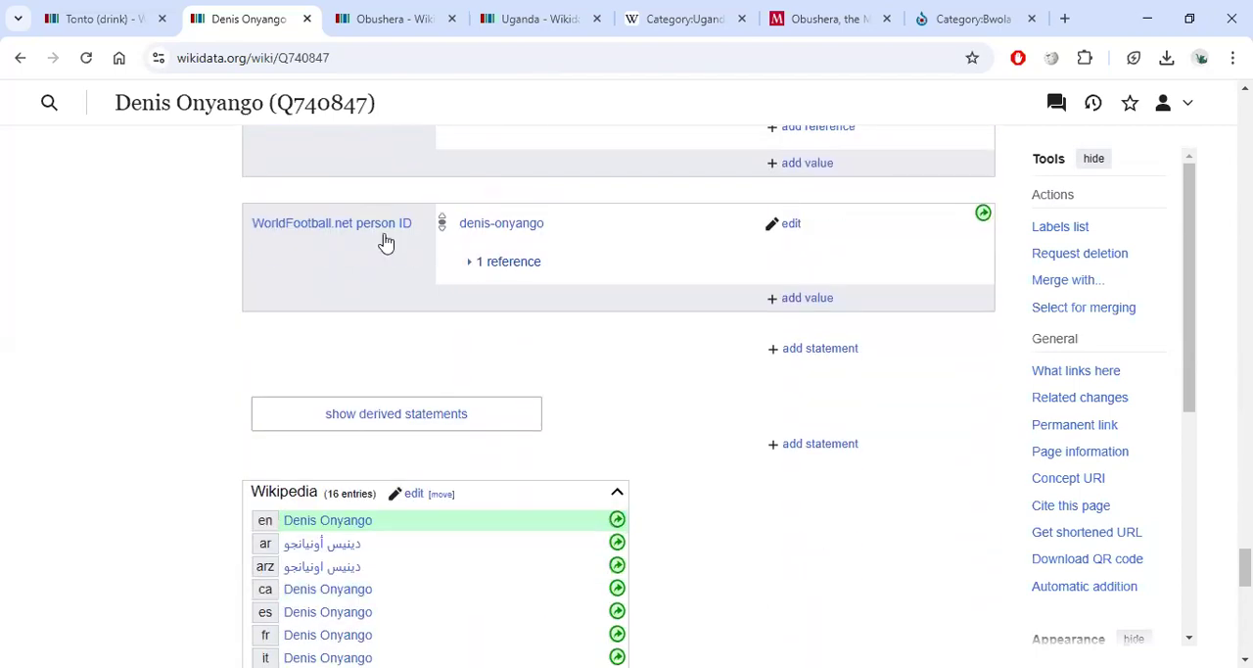
scroll(475, 210, up, 15)
scroll(465, 182, up, 15)
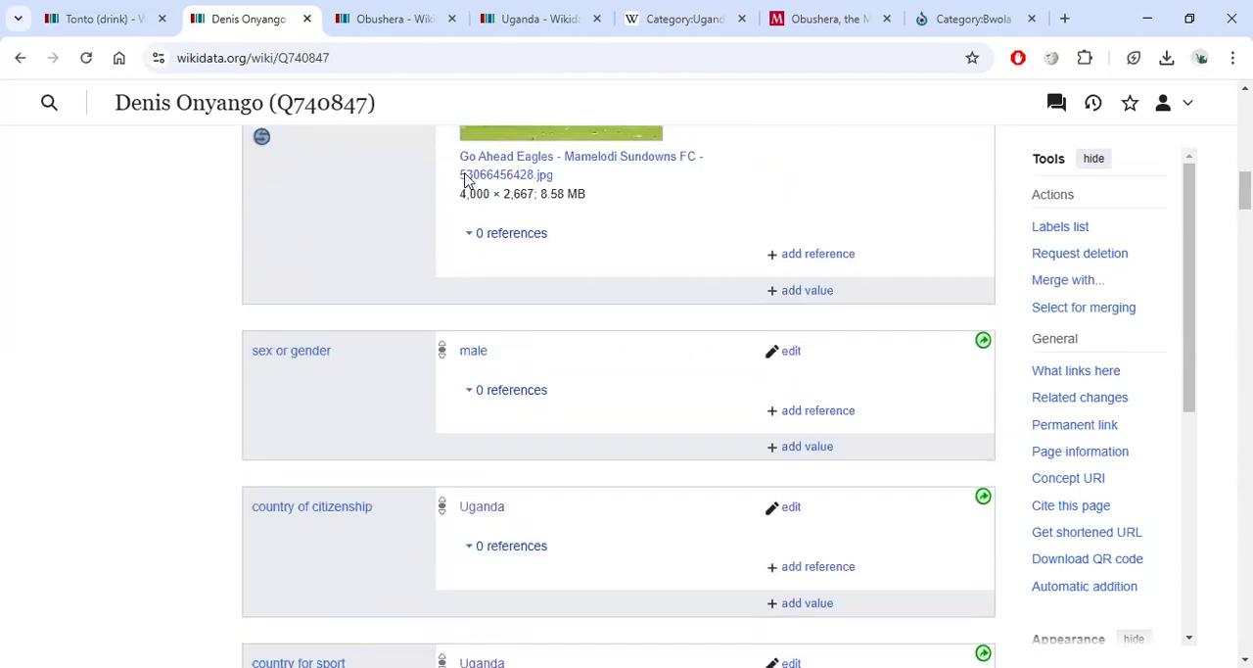
Search again for denis onya and open the researcher Denis Onyango item in a new tab.
click(396, 98)
text(denis onya)
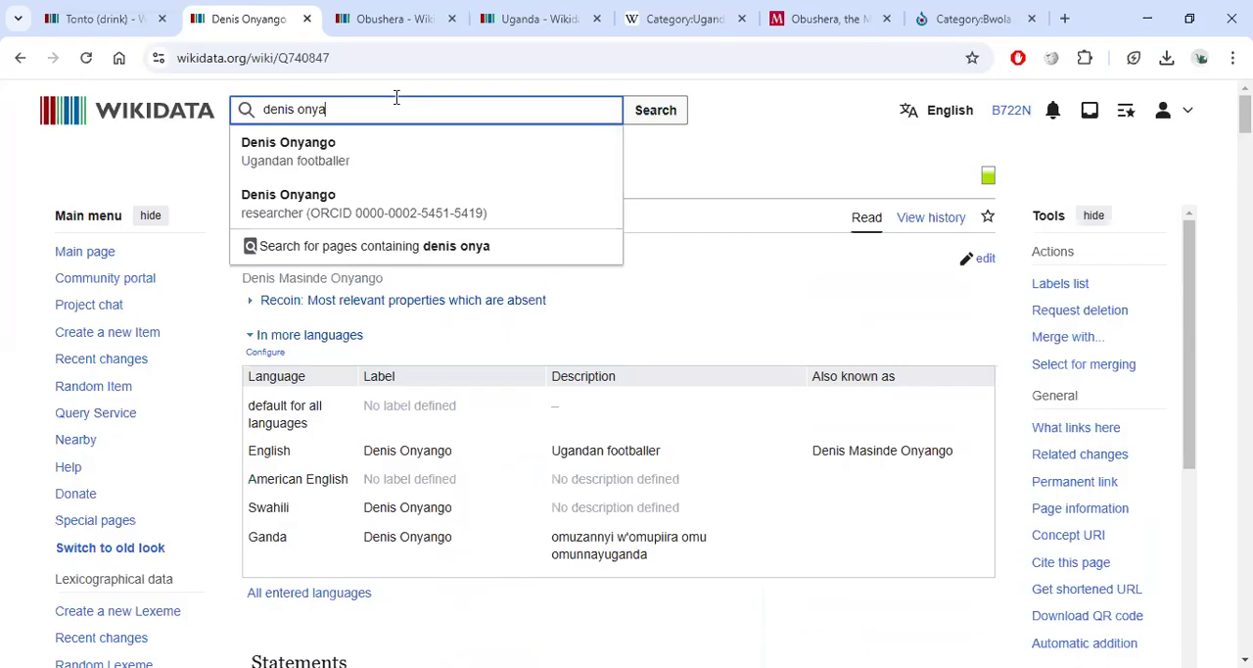
right_click(291, 209)
click(346, 231)
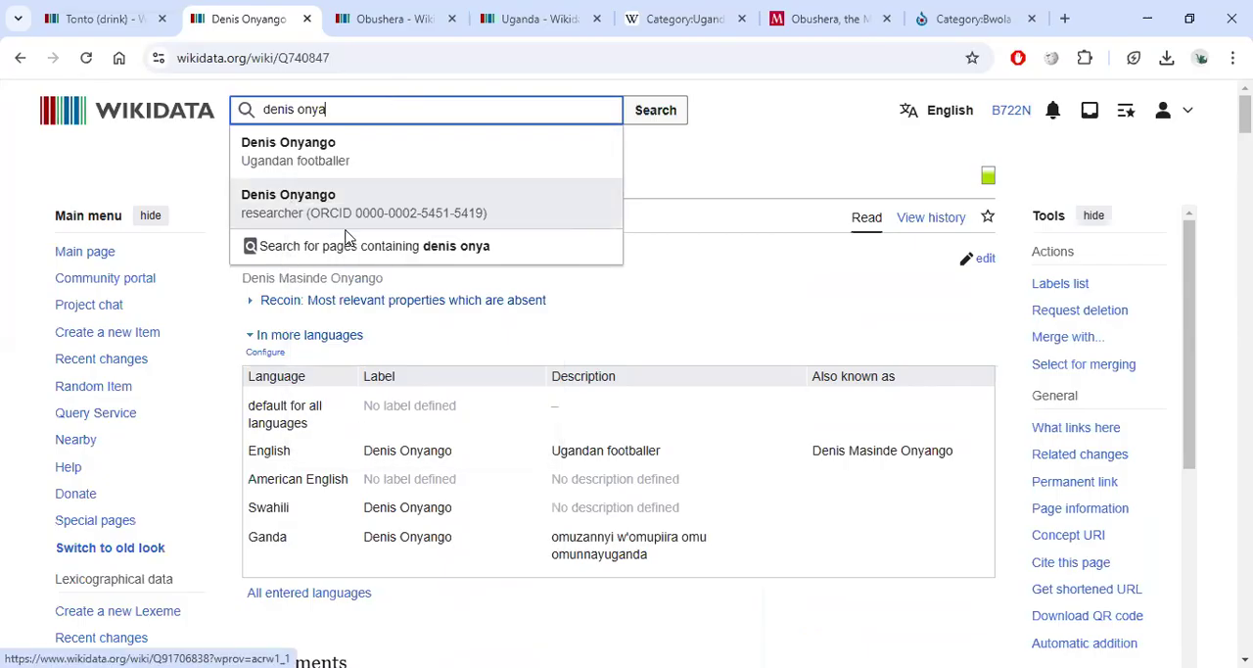
click(315, 162)
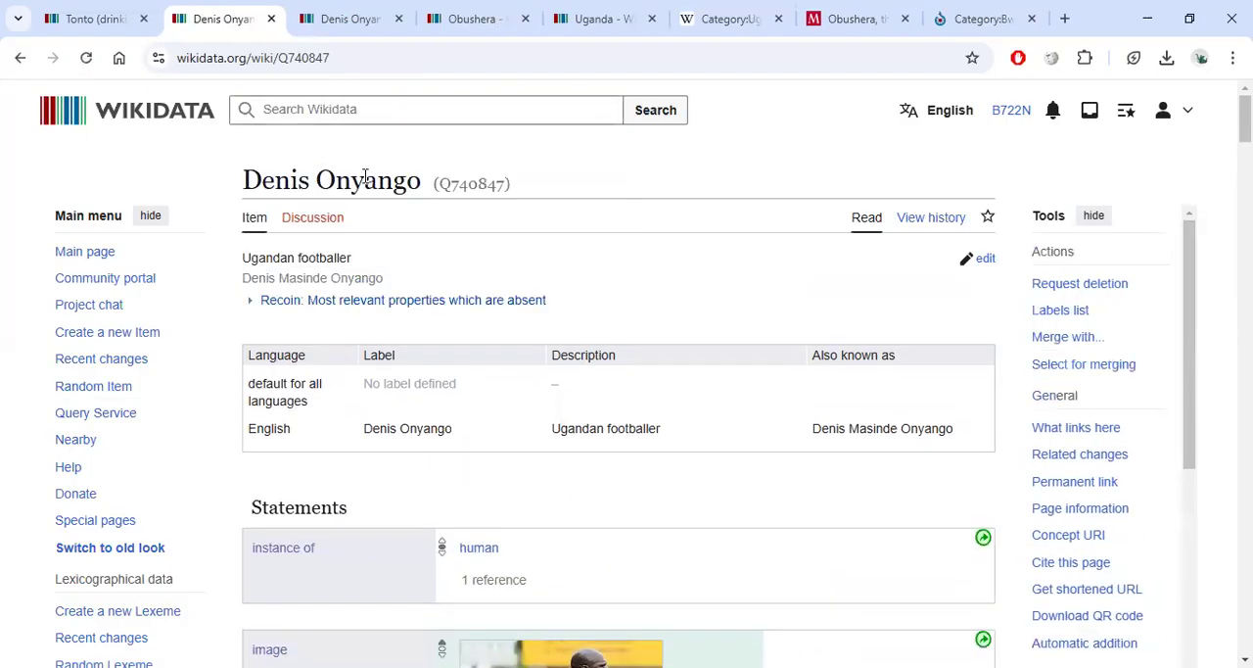
drag(358, 261, 232, 242)
click(468, 211)
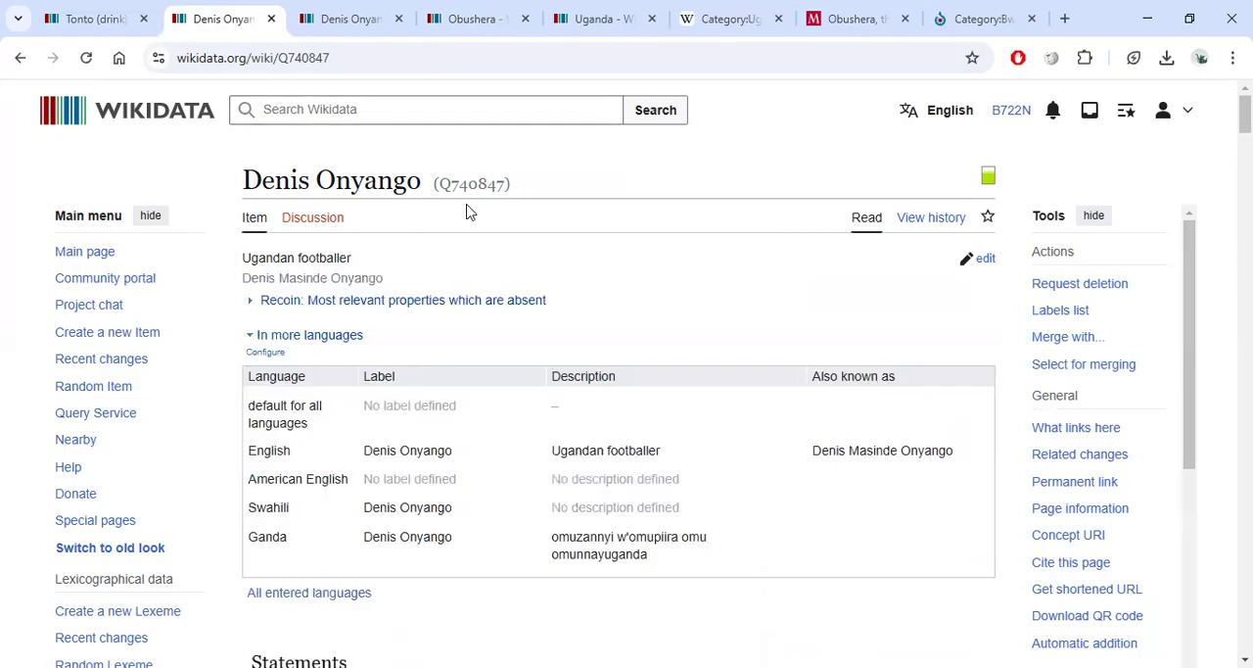
drag(386, 283, 242, 280)
click(467, 245)
click(352, 18)
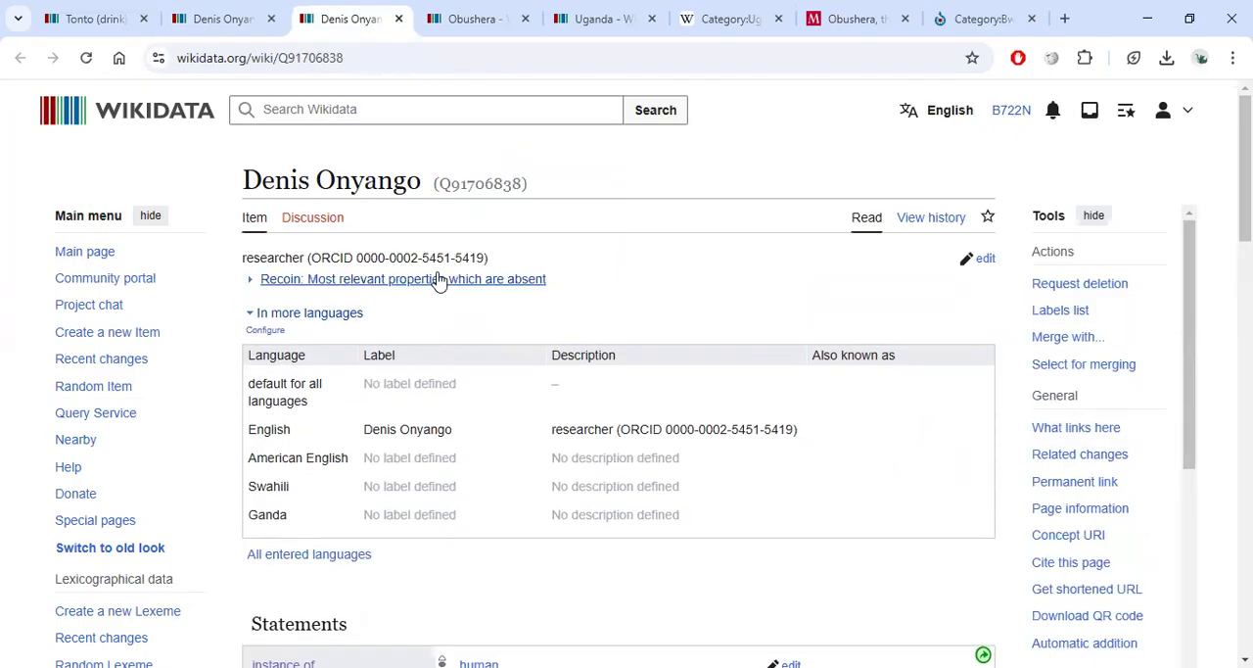
Examine the researcher Denis Onyango item's description and statements.
drag(488, 257, 265, 255)
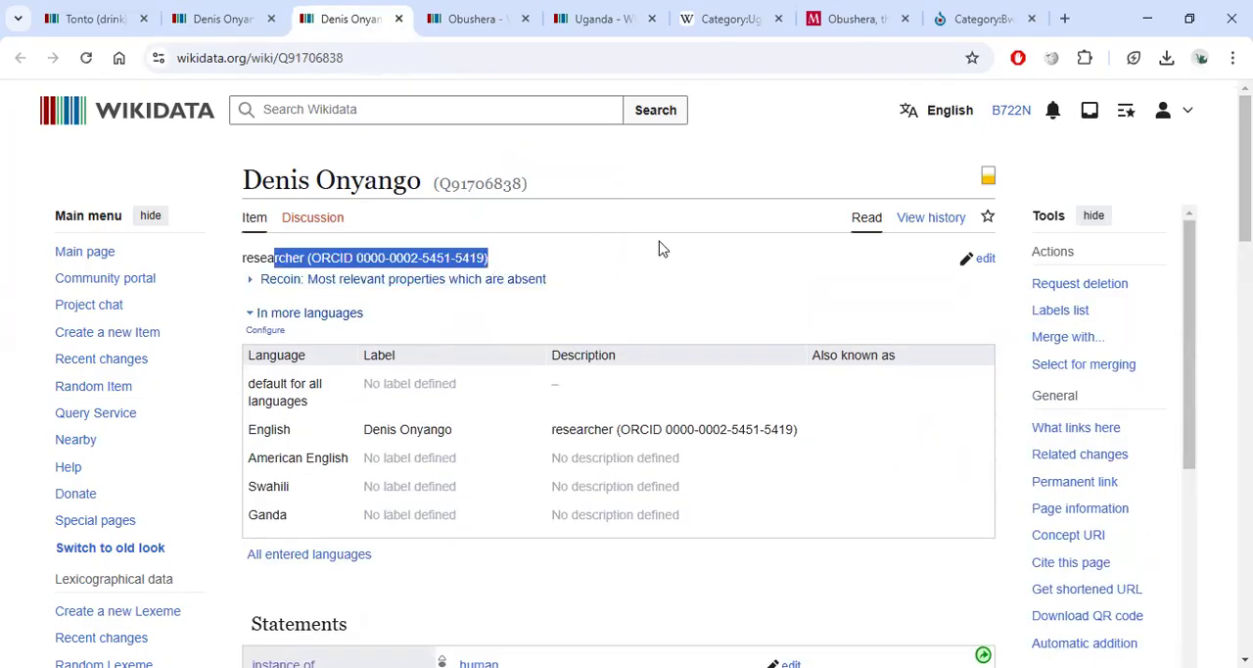
scroll(659, 249, down, 6)
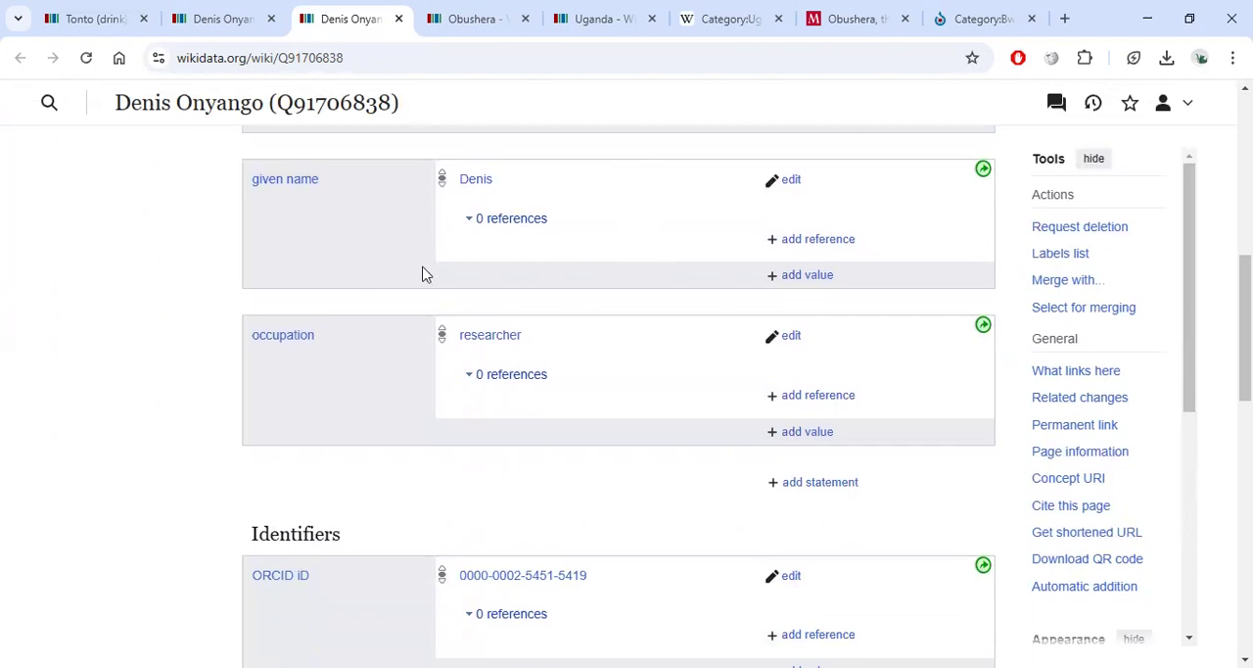
scroll(552, 306, down, 2)
scroll(551, 302, up, 8)
scroll(551, 303, down, 6)
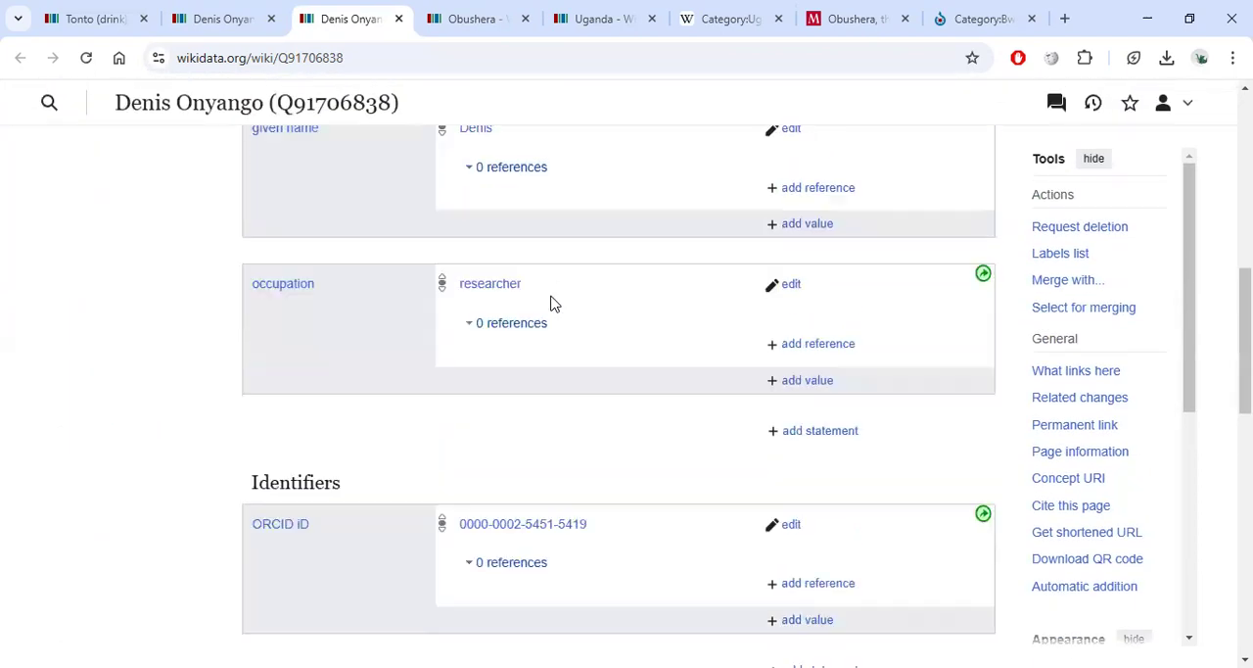
scroll(551, 304, up, 6)
Search Wikidata for URA and open the Uganda Revenue Authority SC item.
click(375, 109)
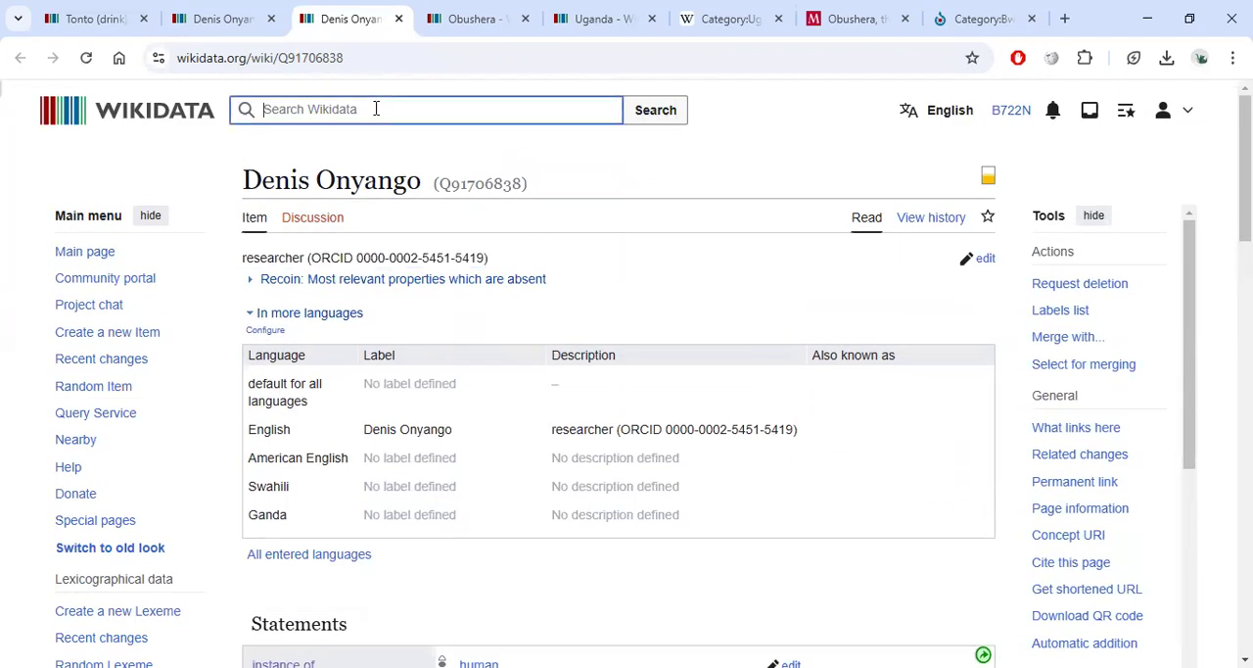
text(URA SC)
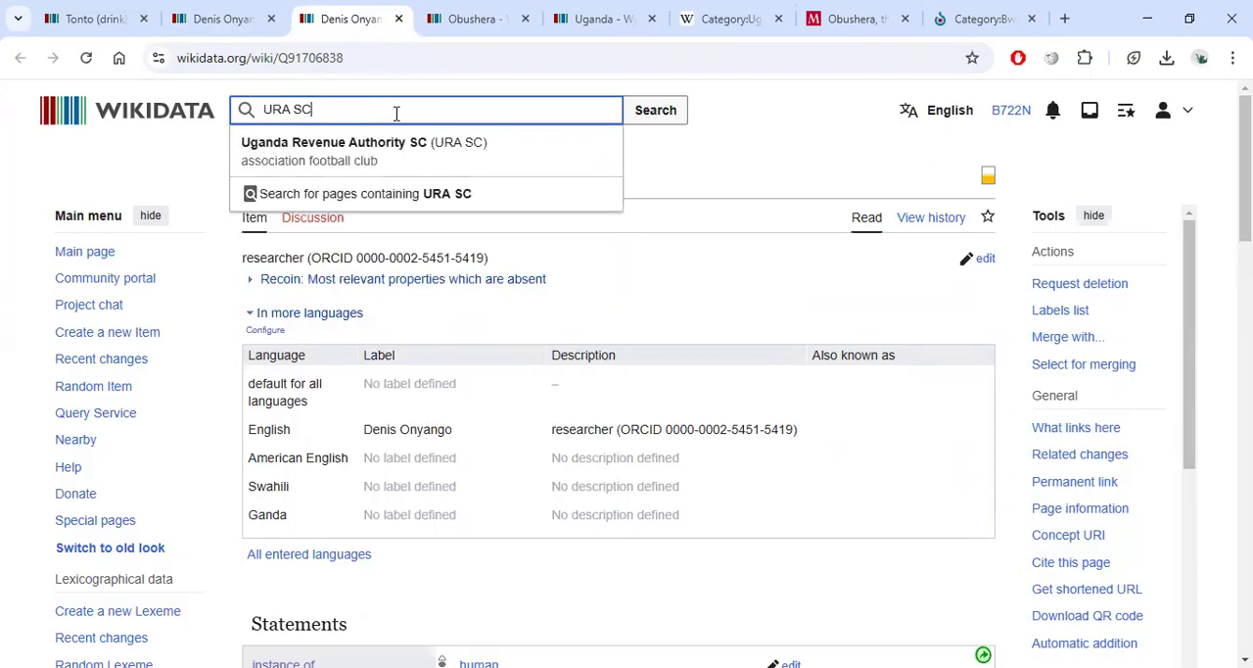
click(402, 152)
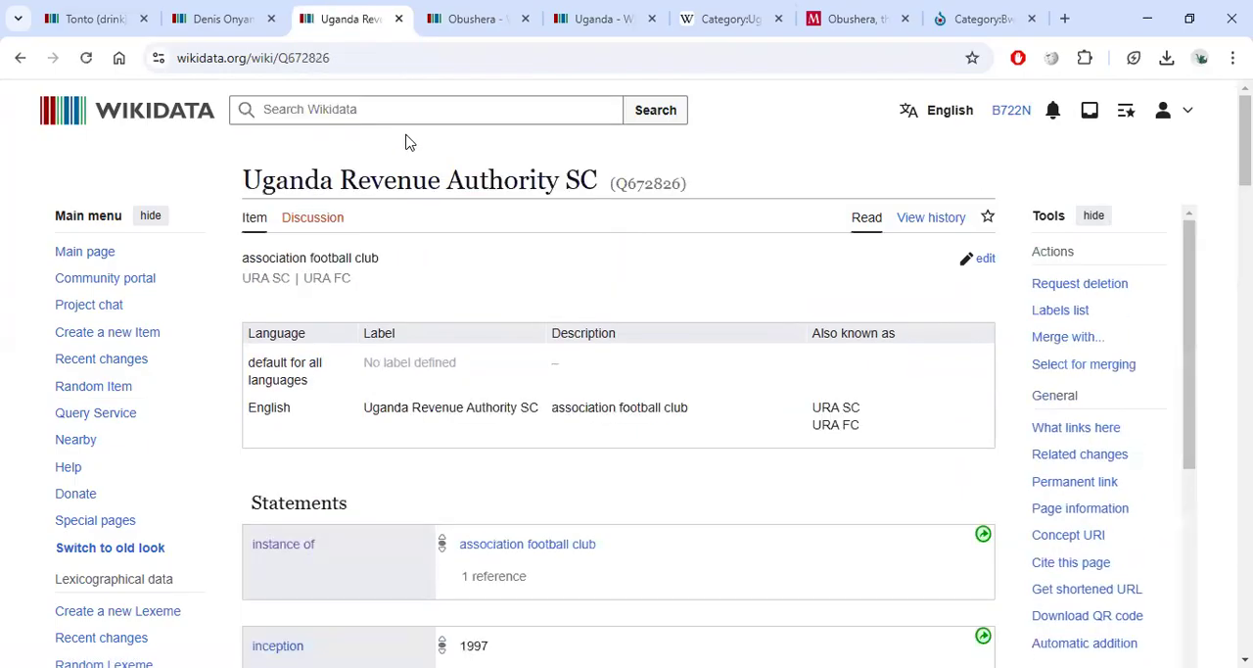
Scroll through the Uganda Revenue Authority SC item's statements, sitelinks and references, expanding the league reference.
scroll(408, 140, down, 15)
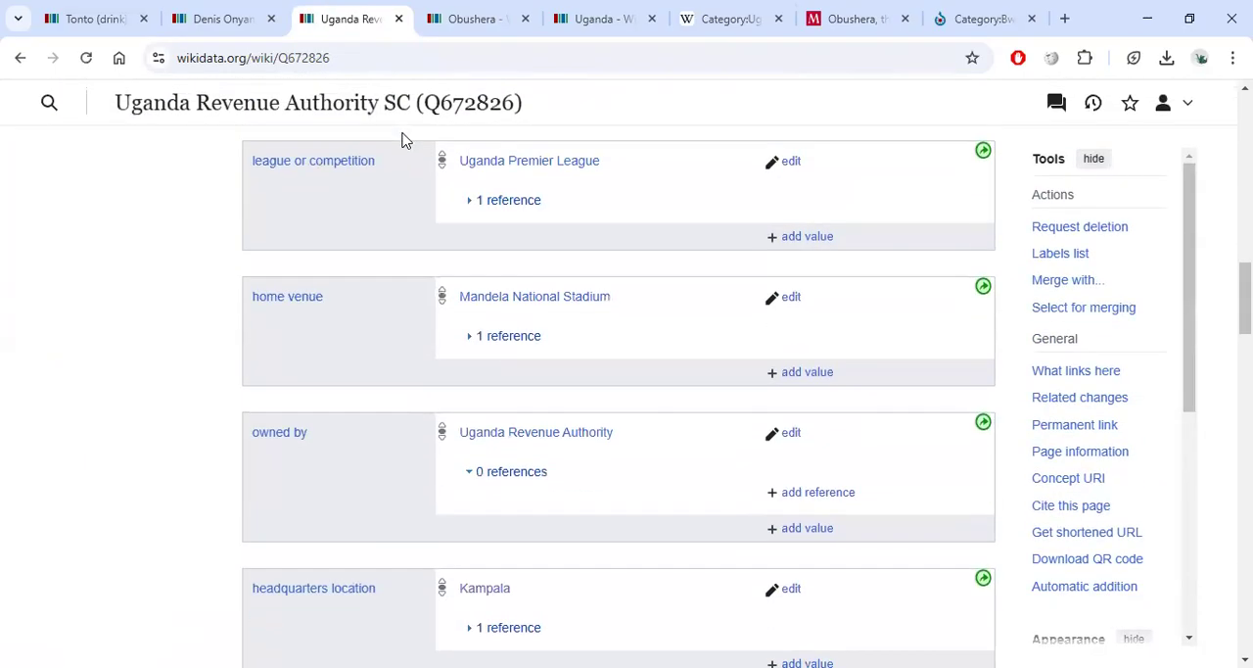
scroll(397, 140, down, 10)
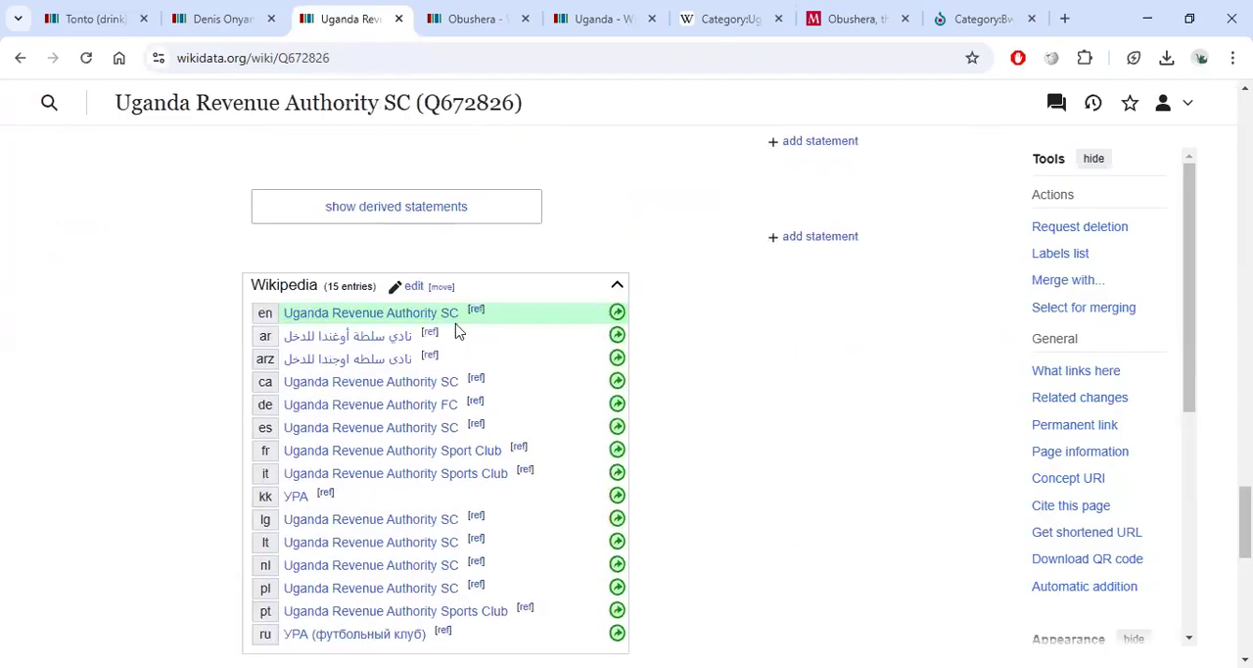
scroll(447, 285, up, 10)
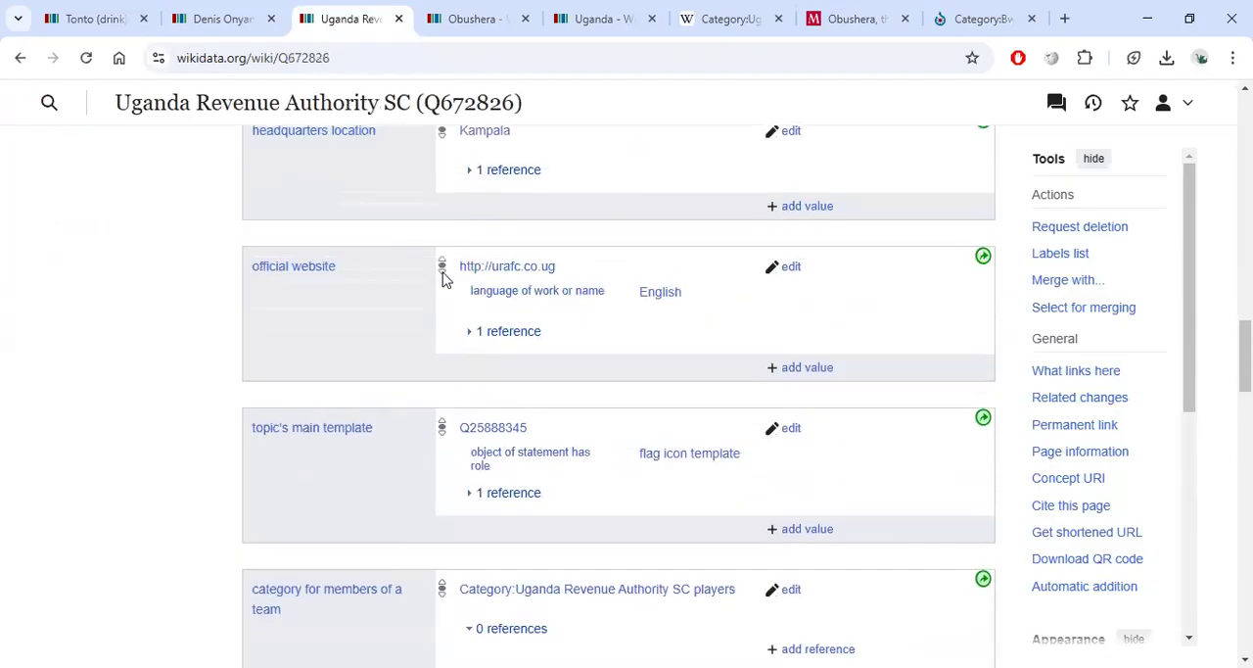
scroll(441, 279, up, 4)
scroll(447, 296, down, 4)
drag(504, 301, 375, 285)
click(372, 279)
scroll(362, 278, up, 5)
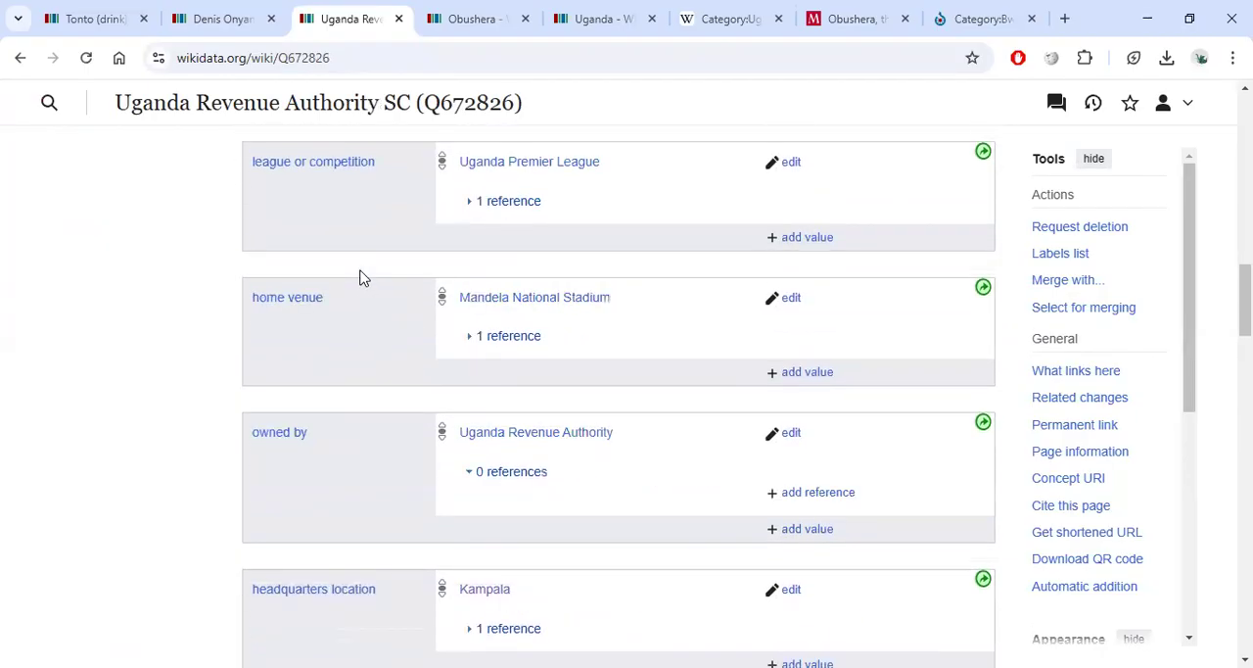
click(475, 206)
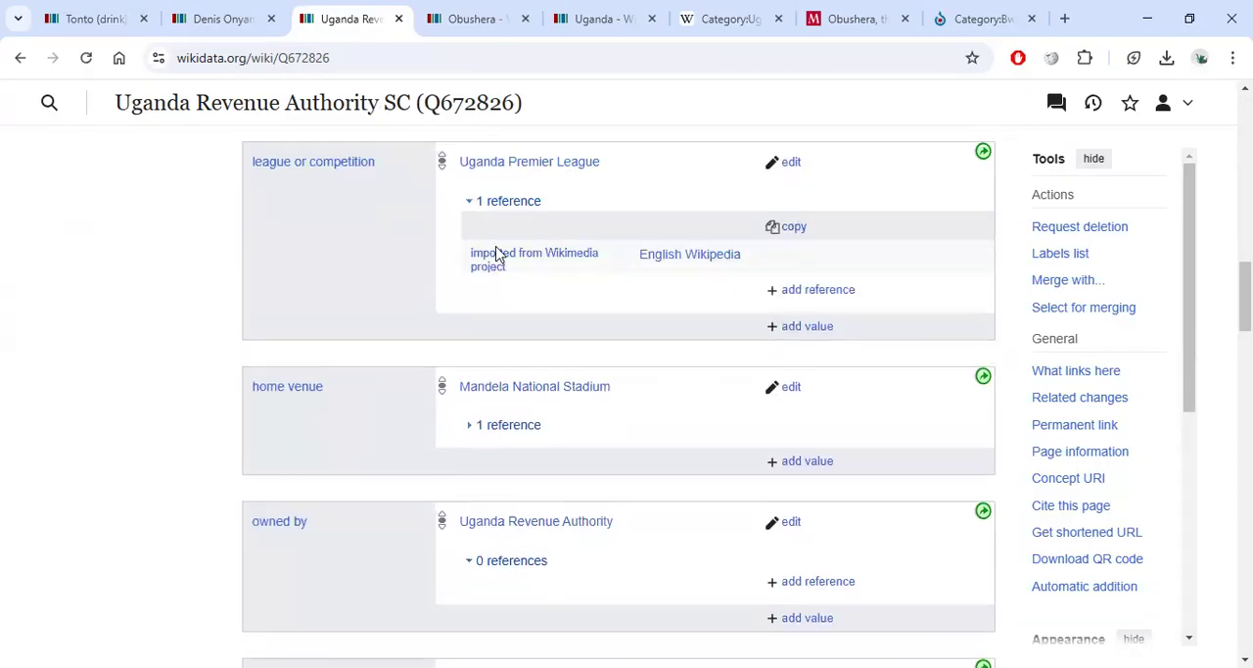
scroll(509, 229, up, 6)
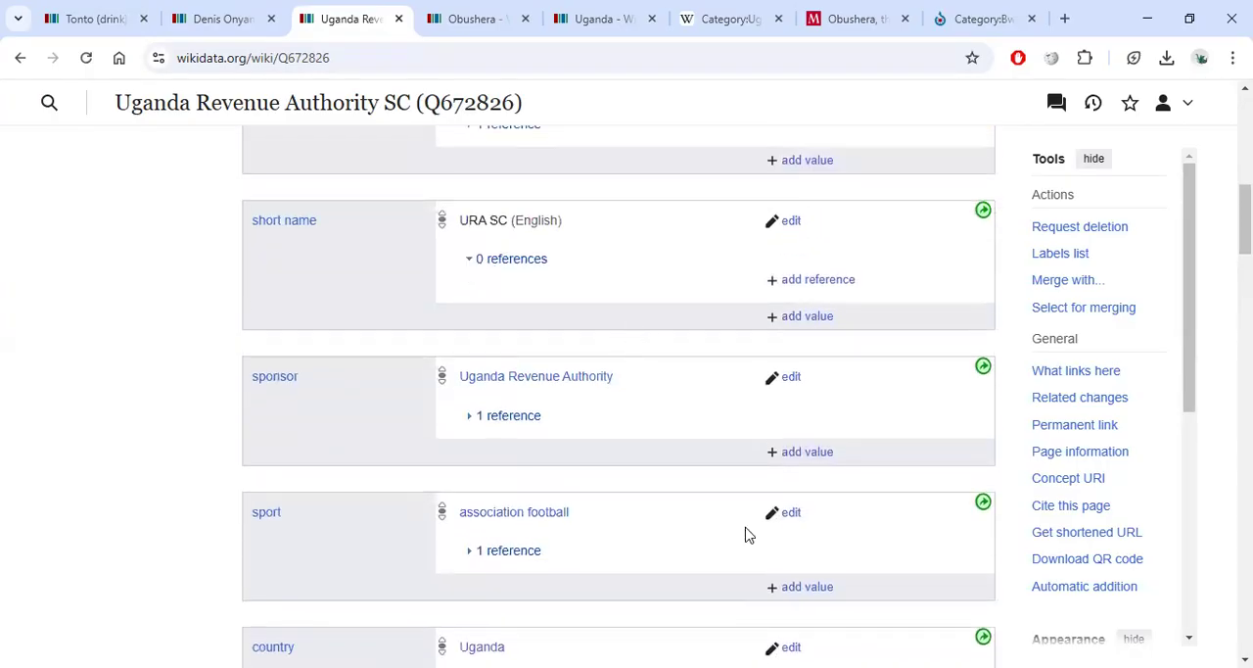
scroll(675, 353, up, 10)
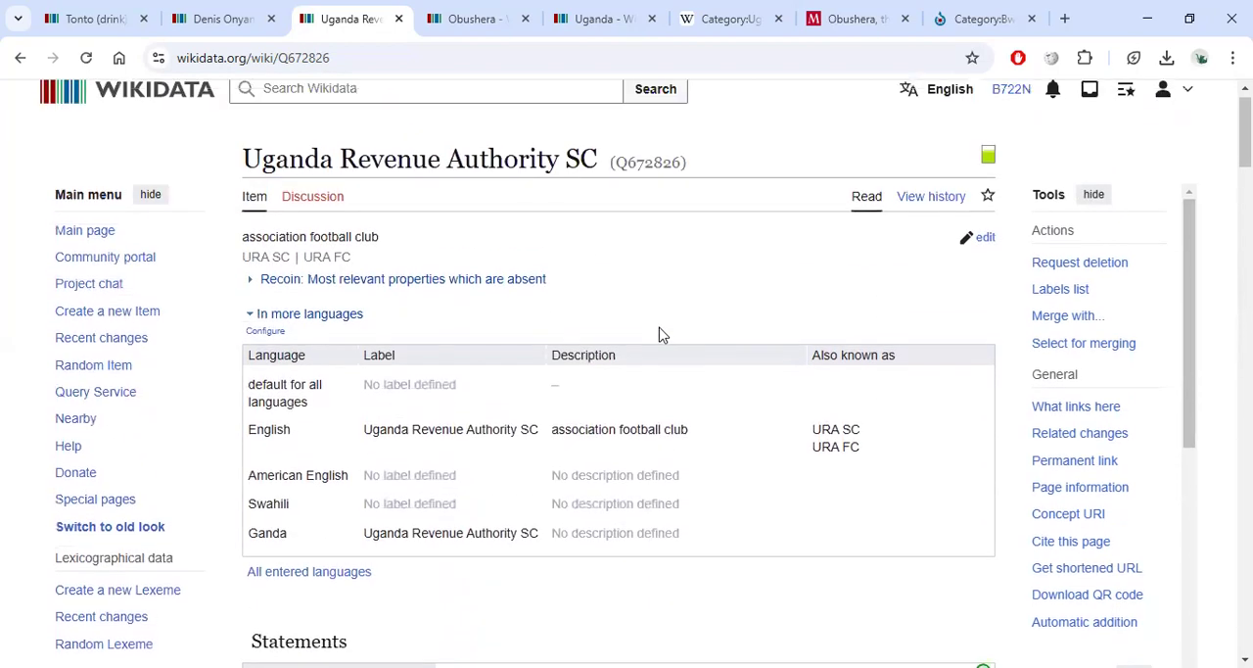
Search Wikidata for St Mary kitende and open the St.Mary's secondary school, Kitende item.
click(488, 106)
text(St Mary kitende)
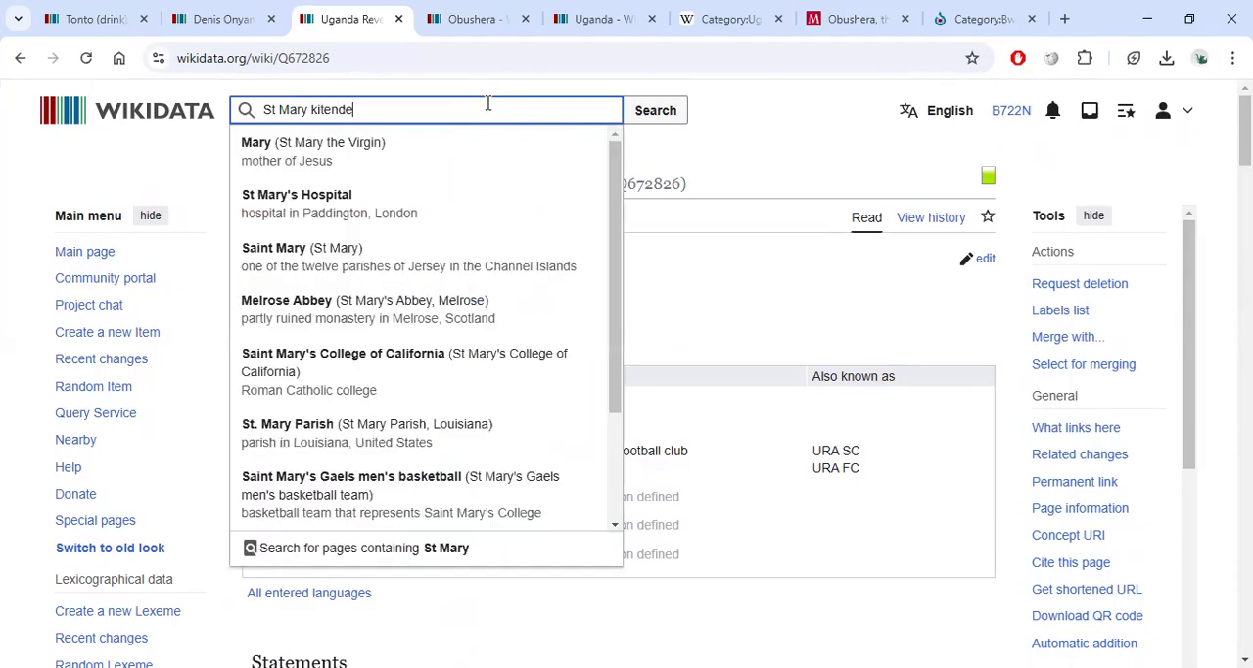
click(495, 136)
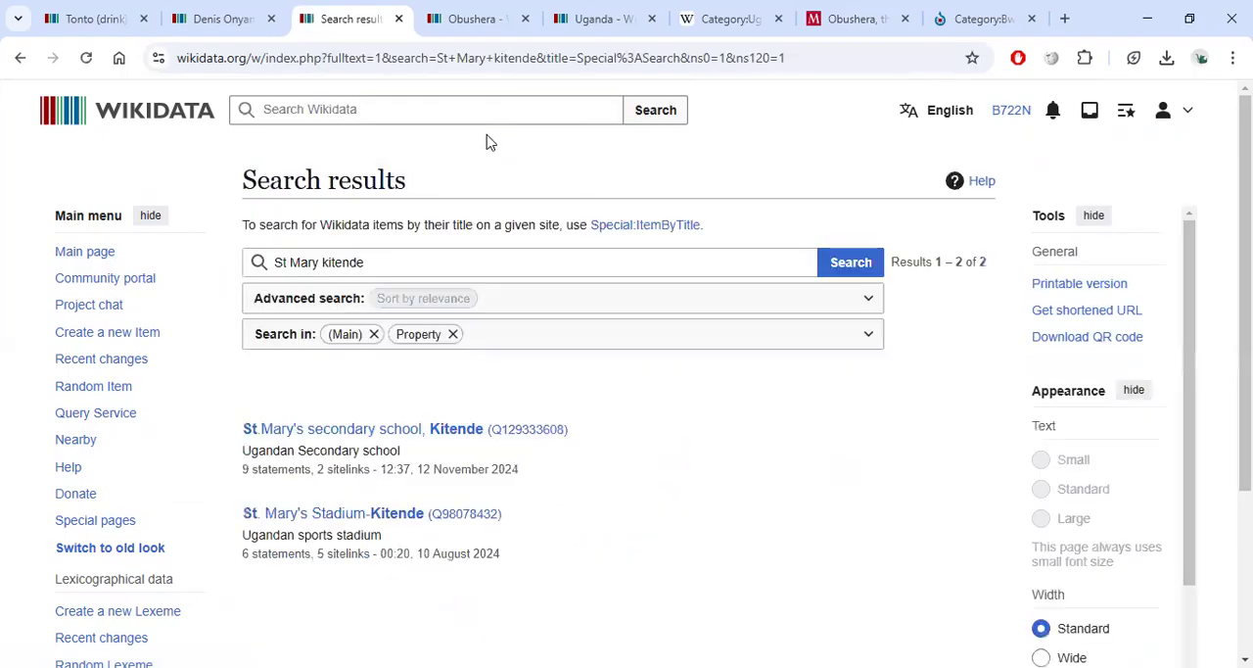
click(293, 433)
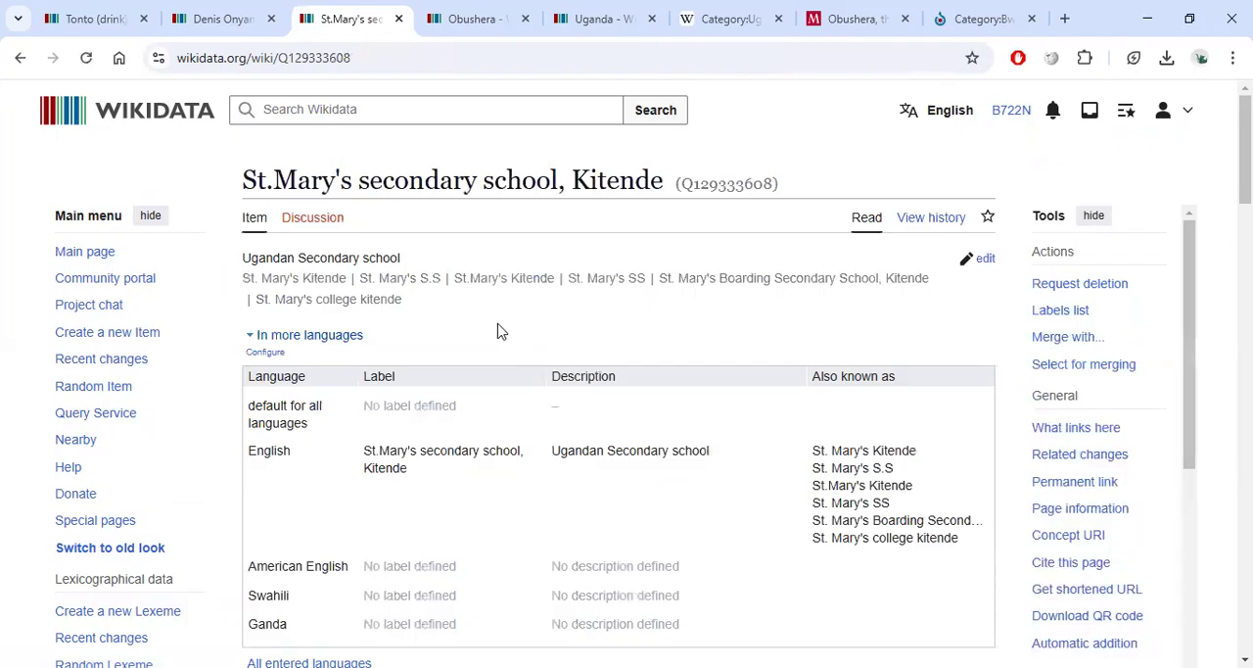
Review the St.Mary's secondary school, Kitende item's statements and the potential issues flagged on its legislative body.
scroll(484, 325, down, 7)
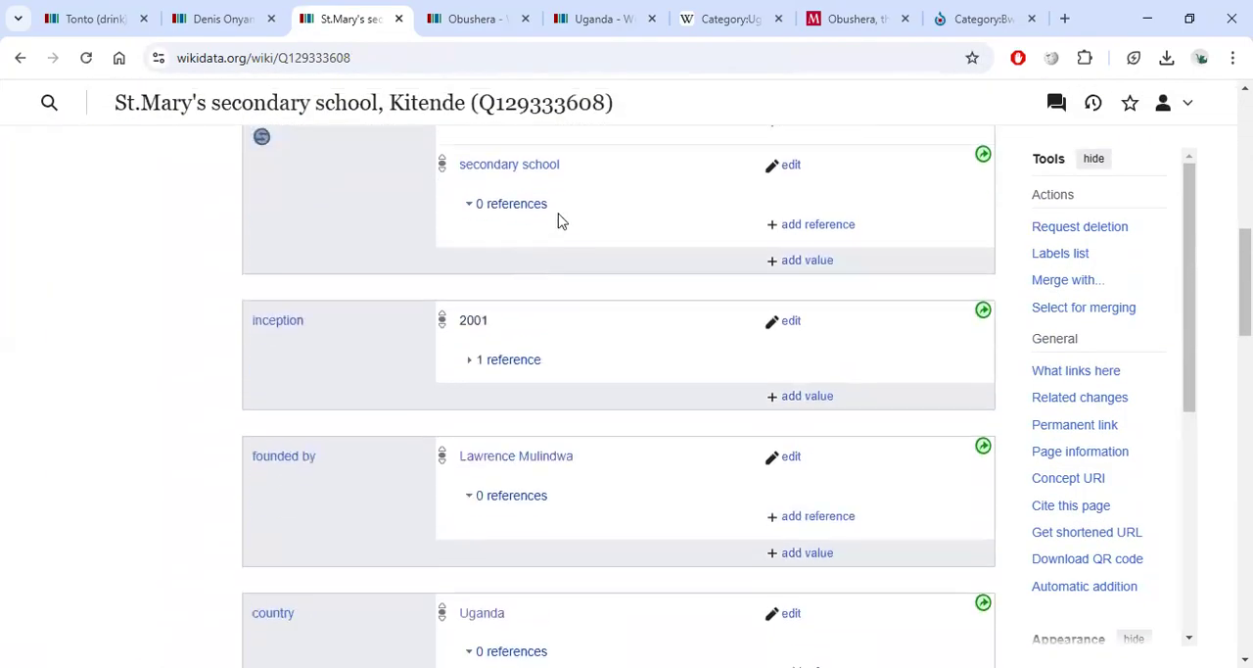
scroll(574, 251, down, 5)
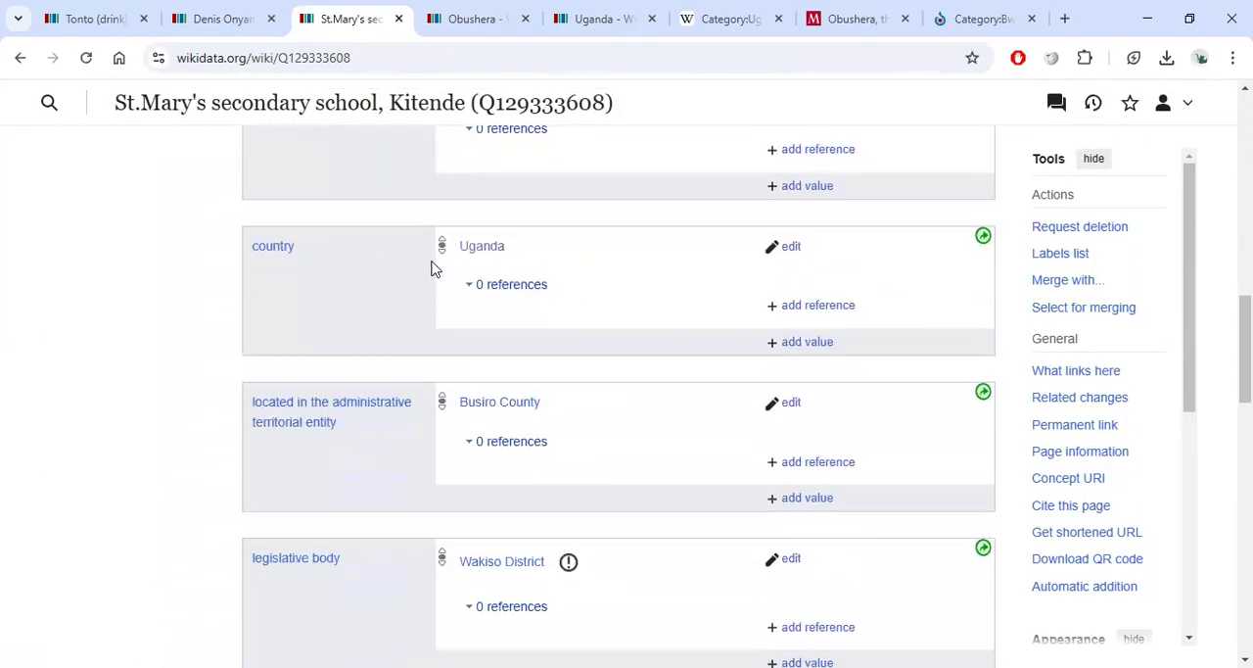
scroll(493, 299, down, 2)
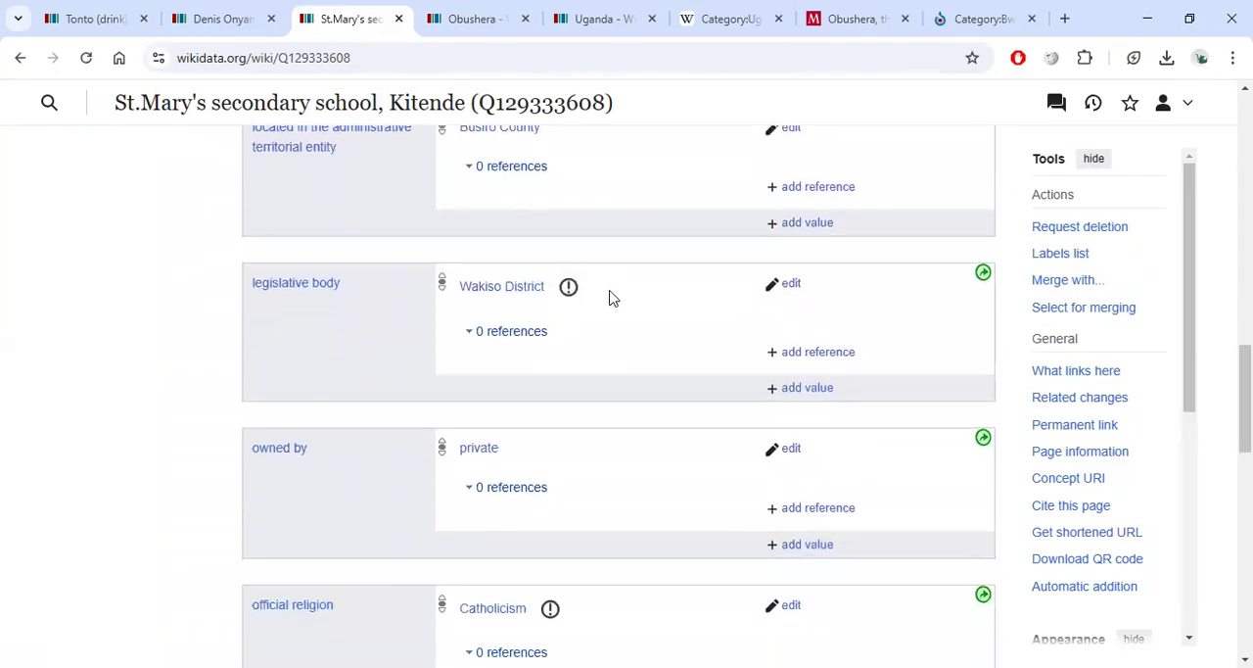
scroll(629, 329, down, 1)
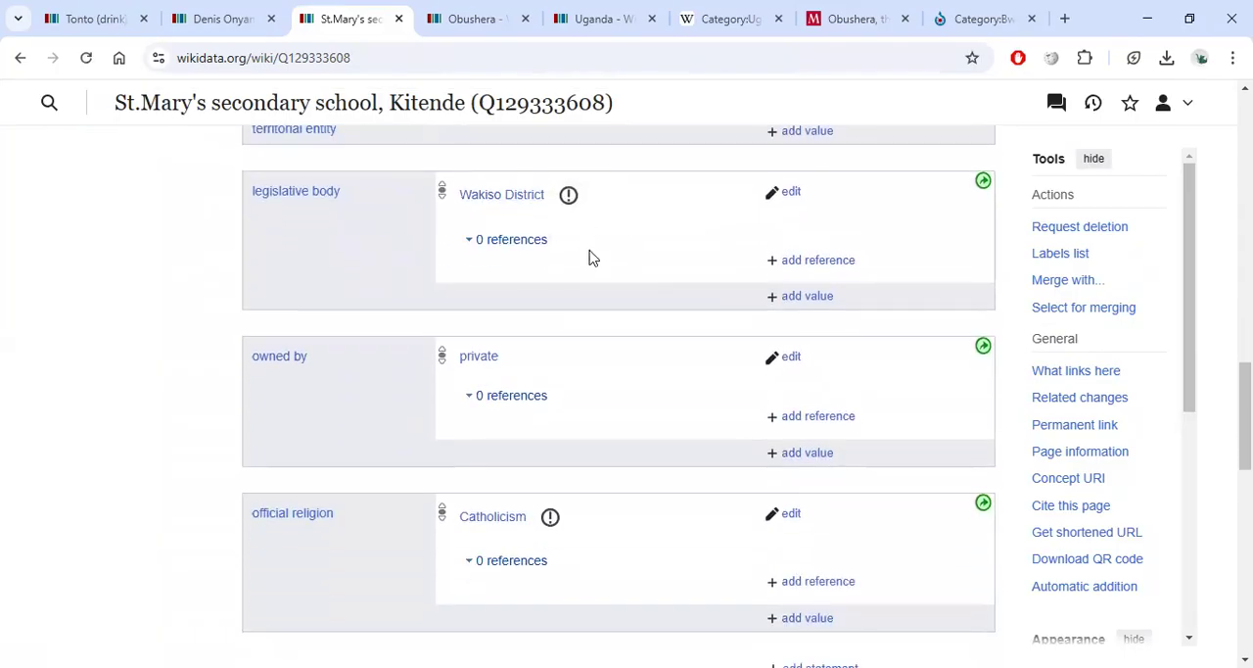
click(568, 194)
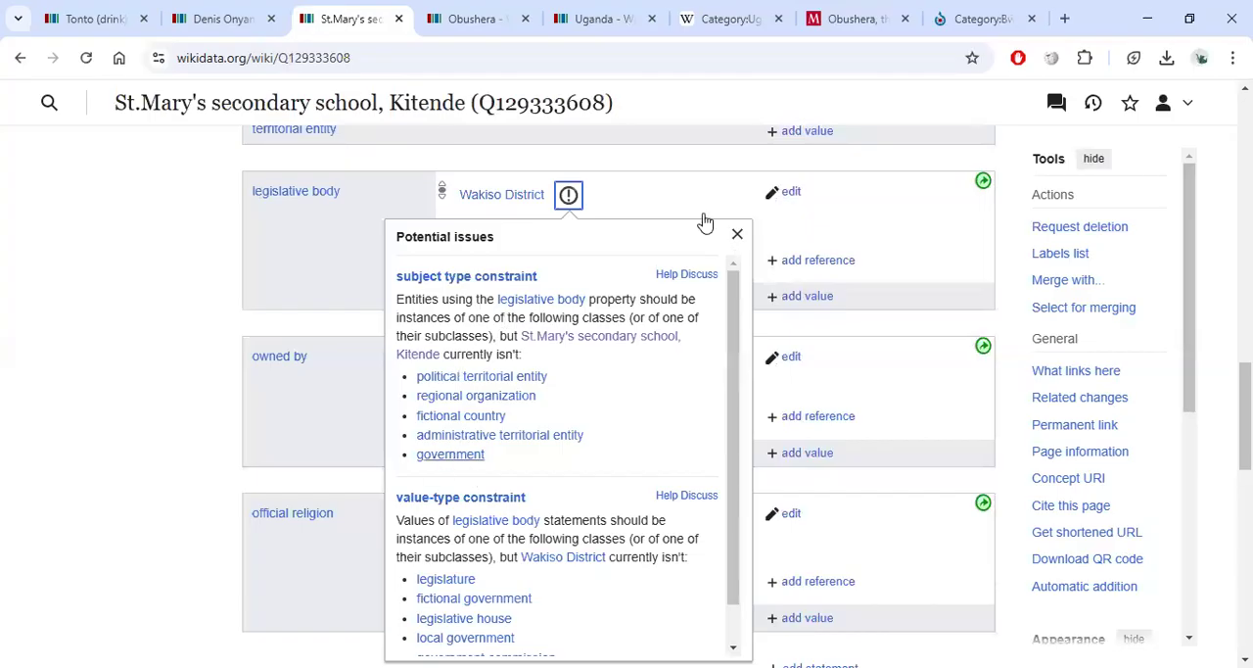
click(705, 221)
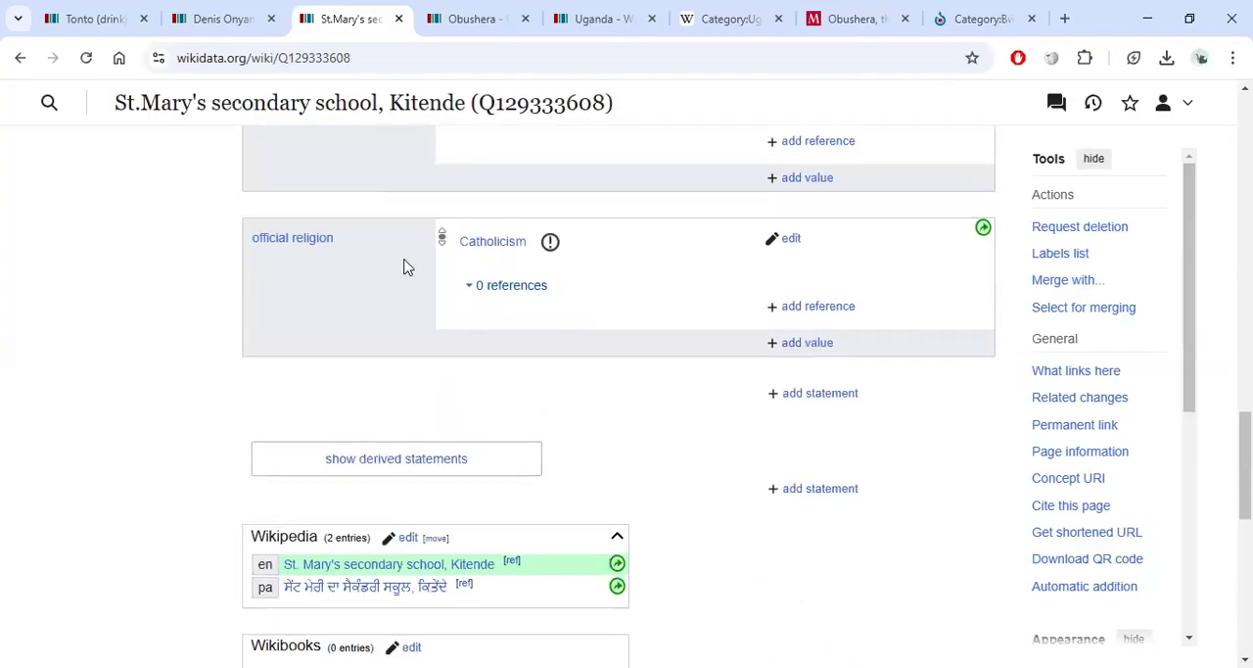
scroll(529, 253, up, 15)
scroll(534, 249, up, 3)
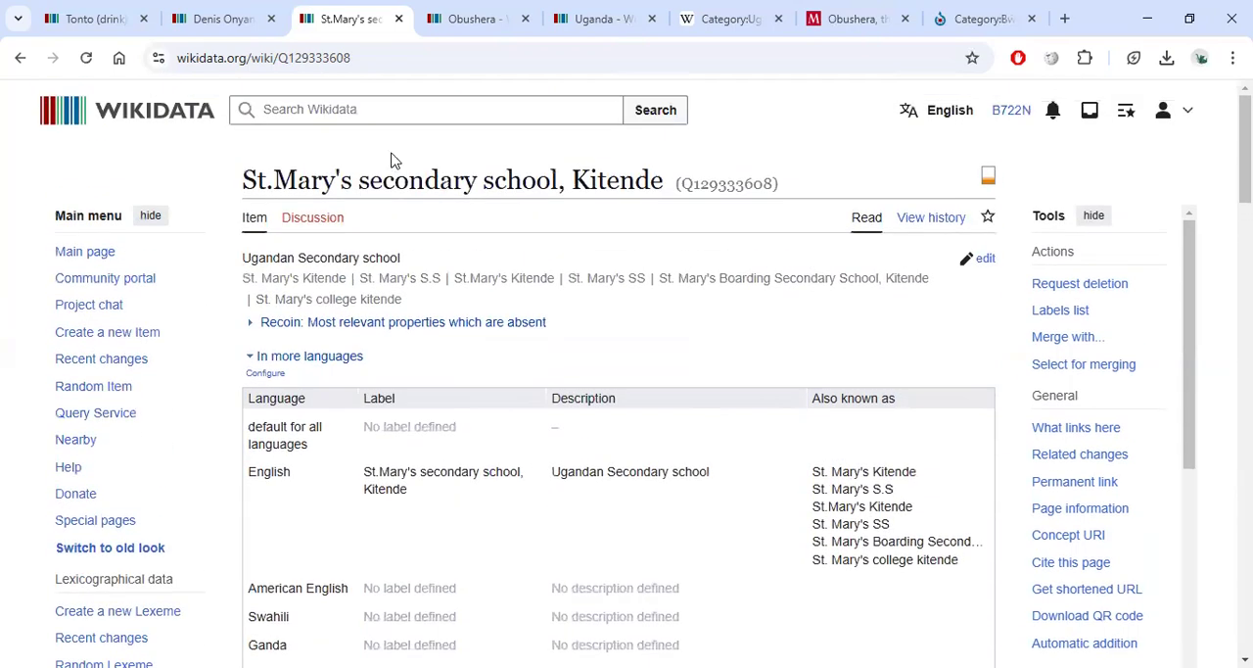
Search Wikidata for pages containing buddo ss.
click(396, 110)
text(bu)
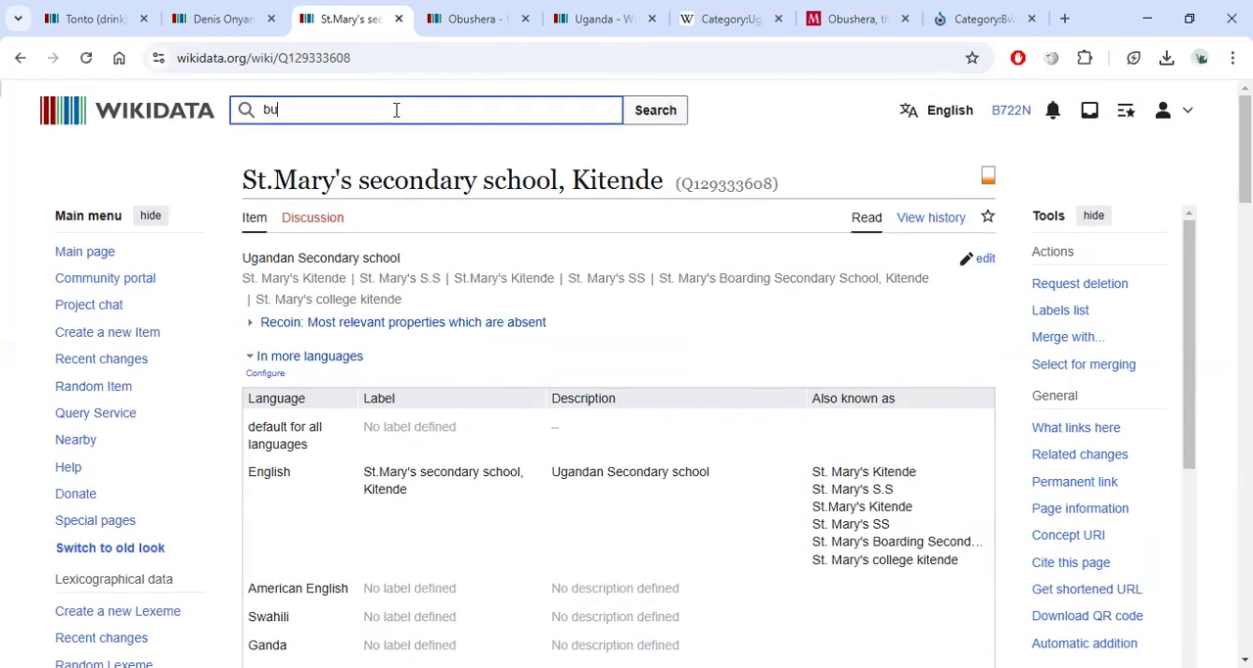
text(ddo ss)
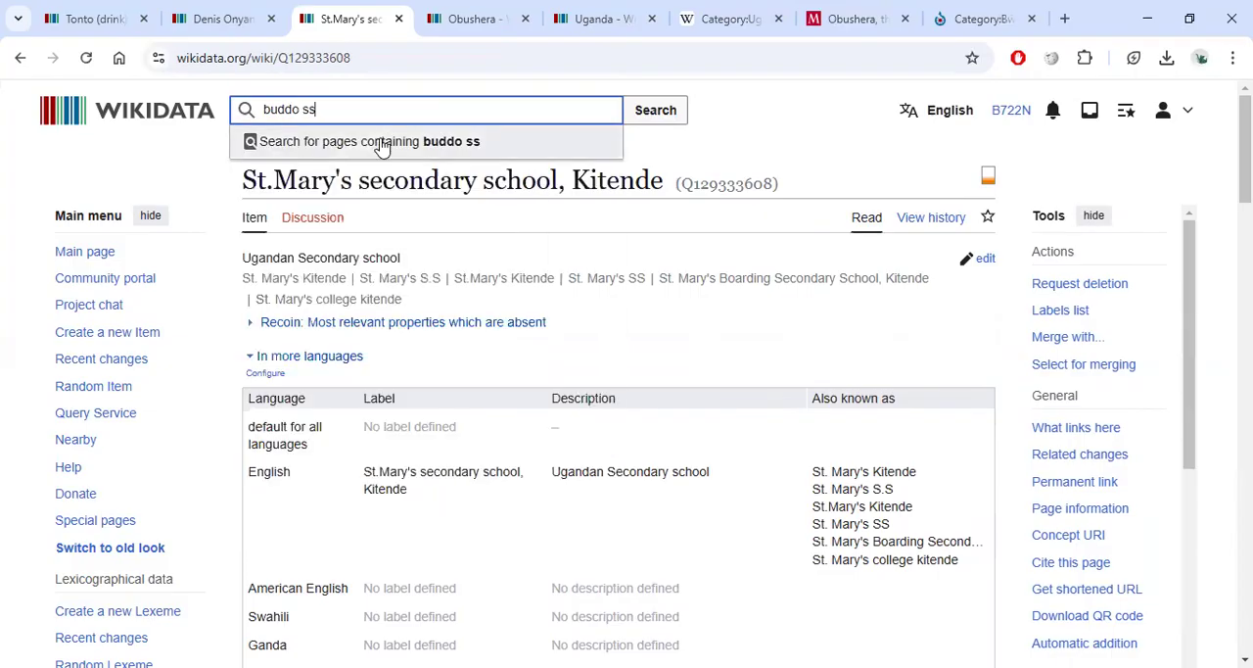
click(384, 143)
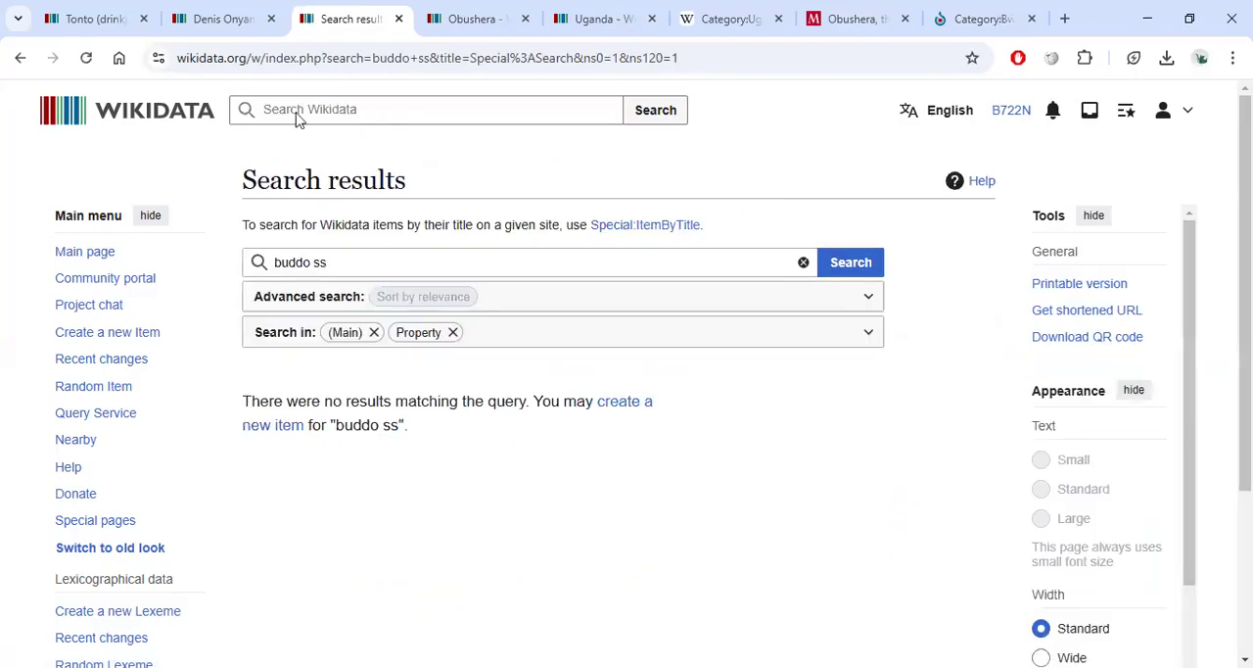
Search instead for ntare and open the Ntare School item from the results.
click(285, 261)
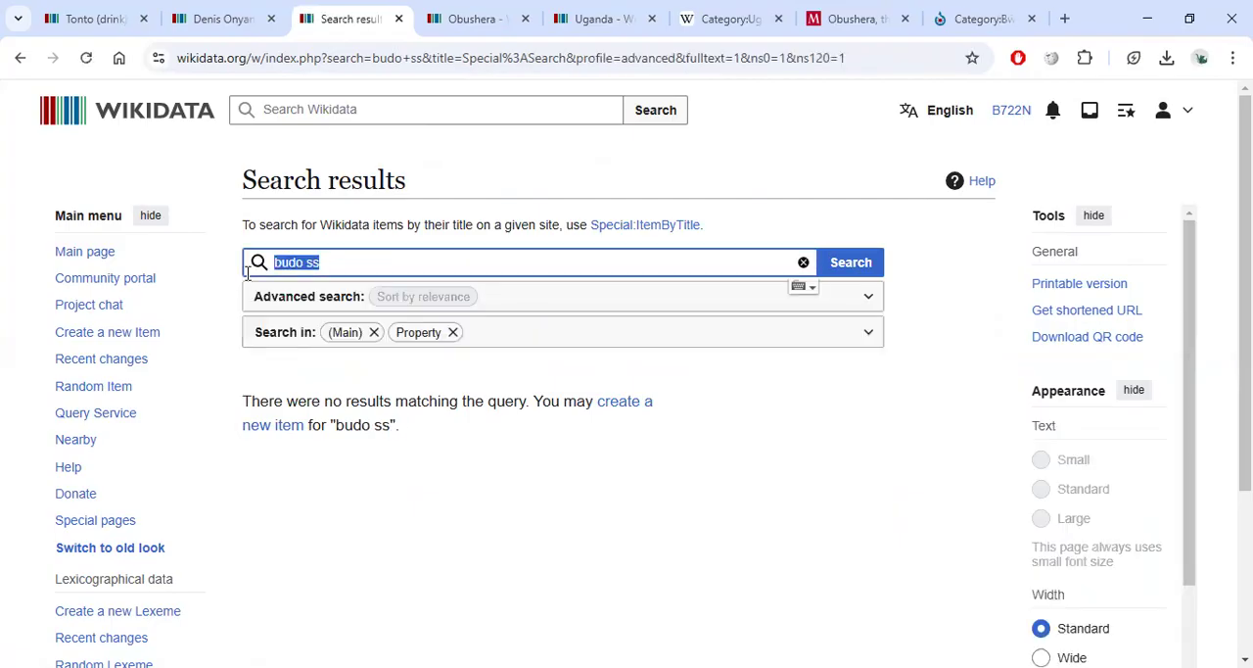
text(ntare)
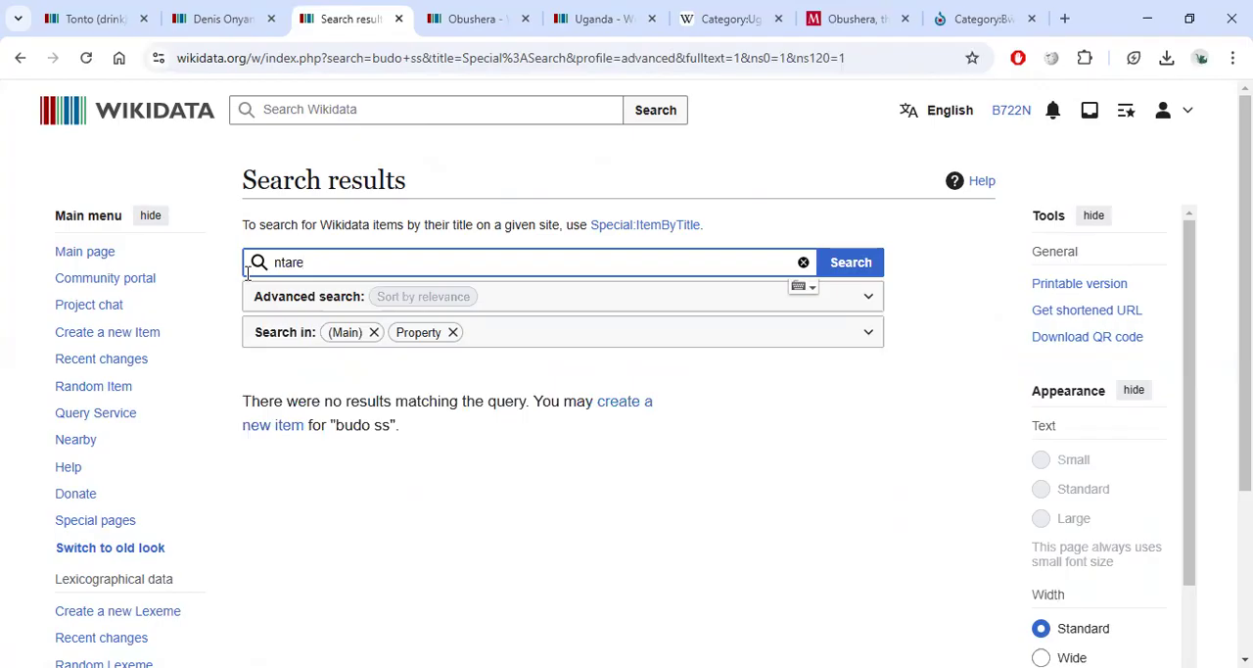
key(Return)
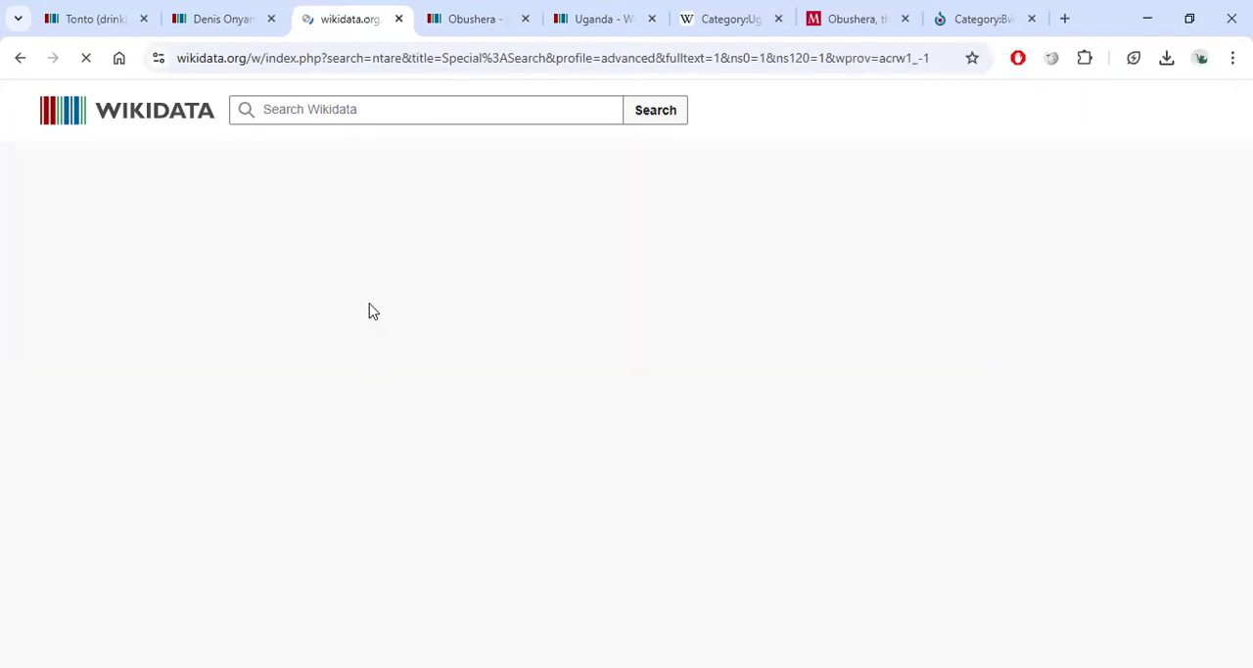
scroll(392, 294, down, 1)
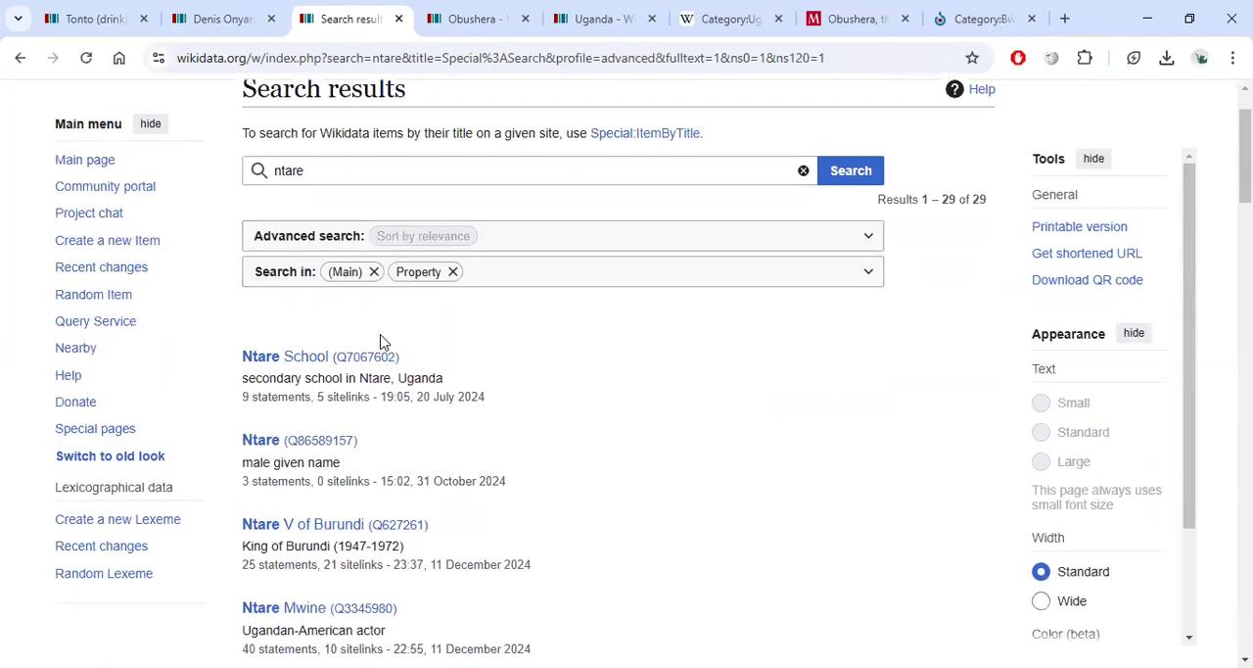
click(336, 358)
Scroll through the Ntare School item's statements, identifiers and coordinate location.
scroll(414, 325, down, 4)
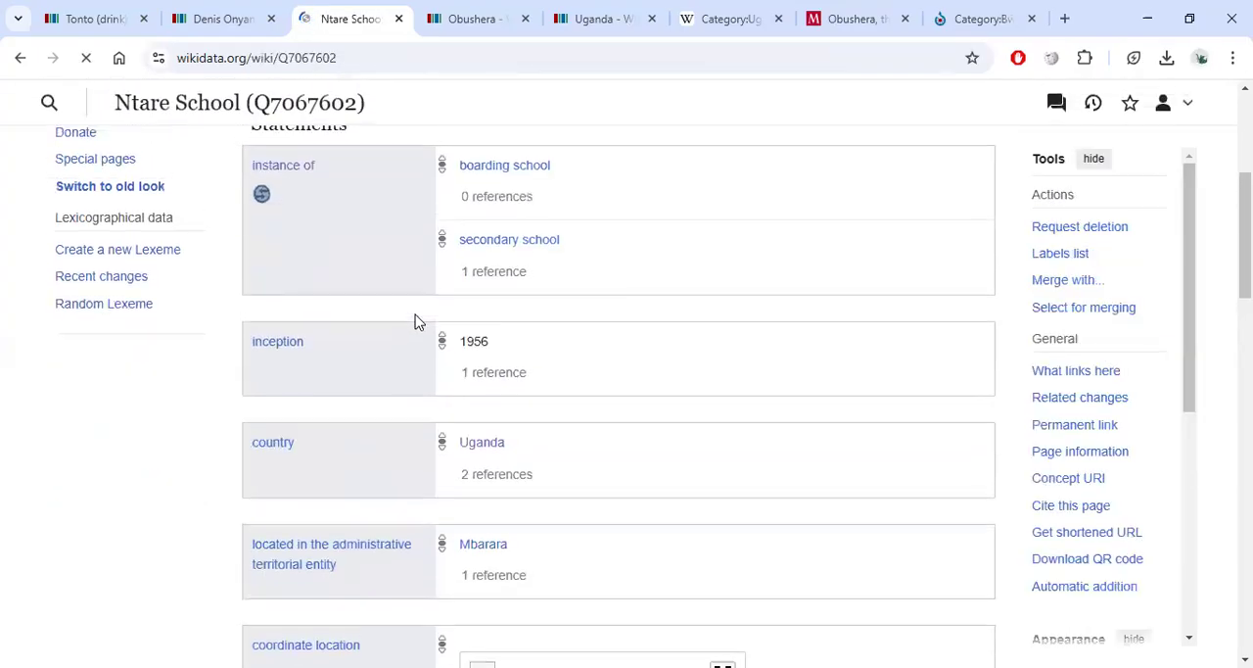
scroll(601, 264, up, 2)
scroll(587, 265, down, 15)
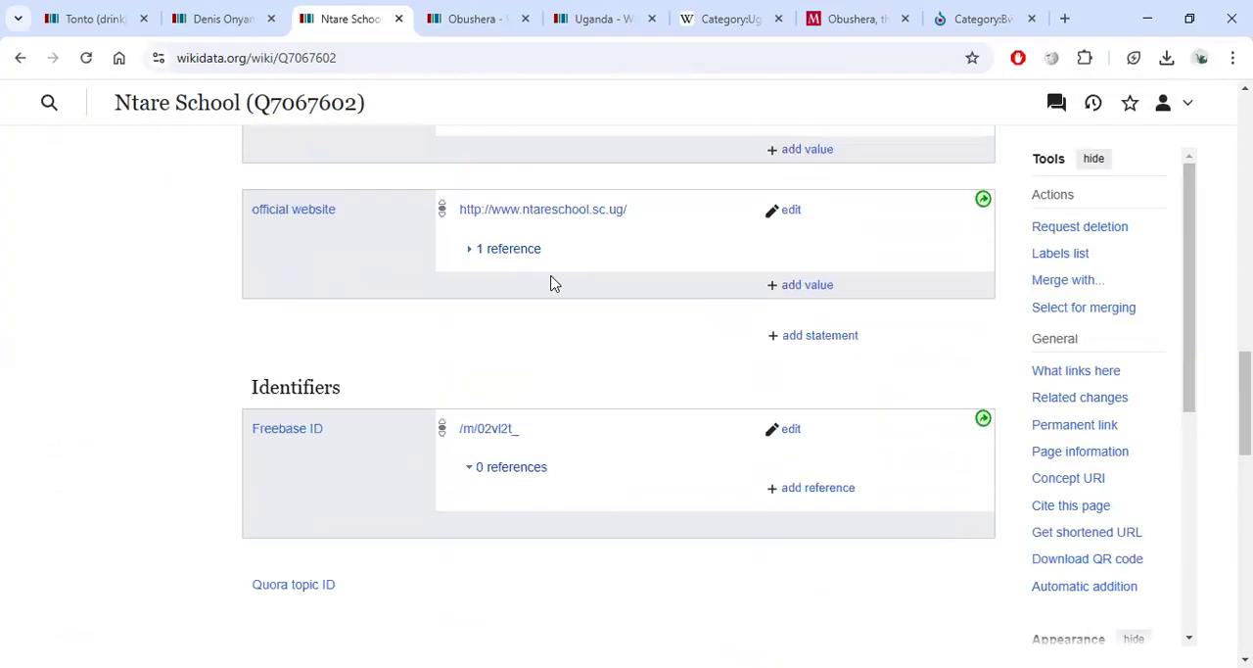
scroll(556, 271, up, 7)
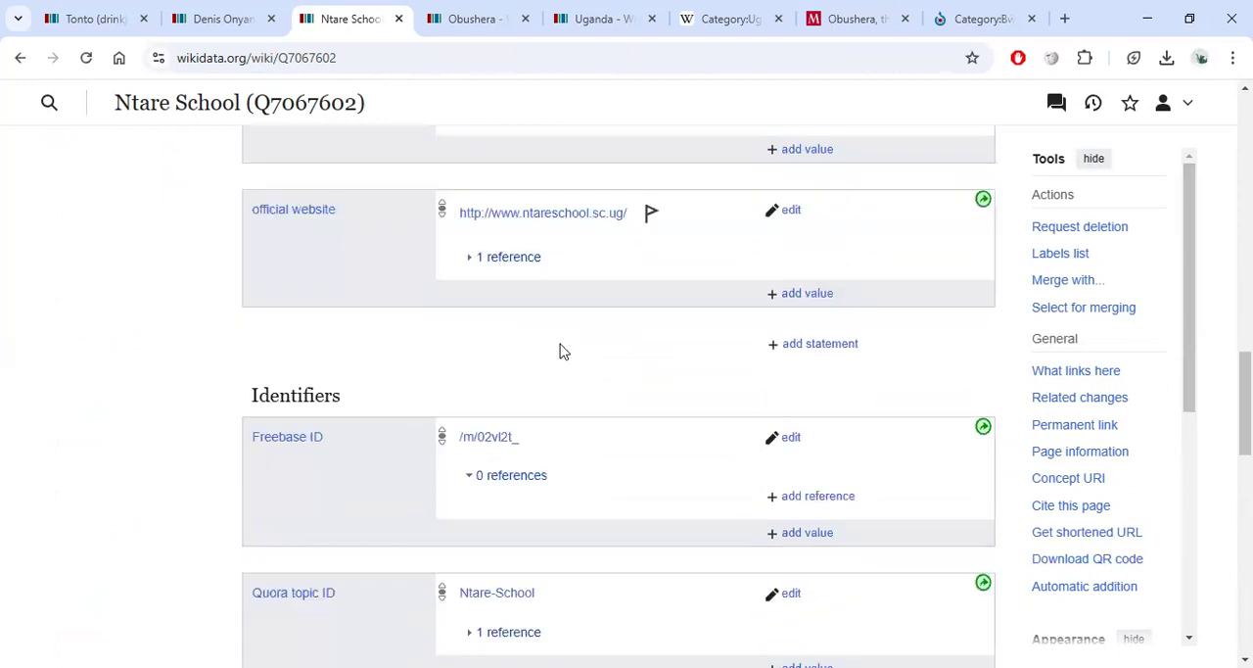
scroll(553, 278, up, 3)
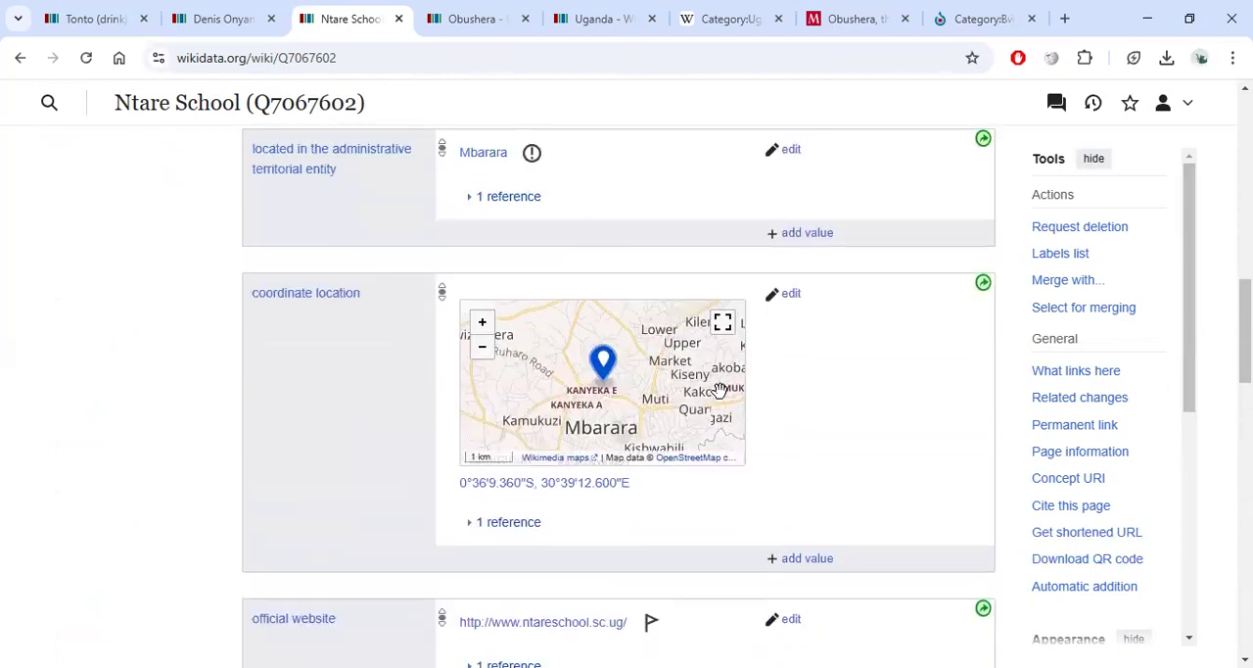
scroll(827, 350, up, 1)
scroll(889, 259, up, 2)
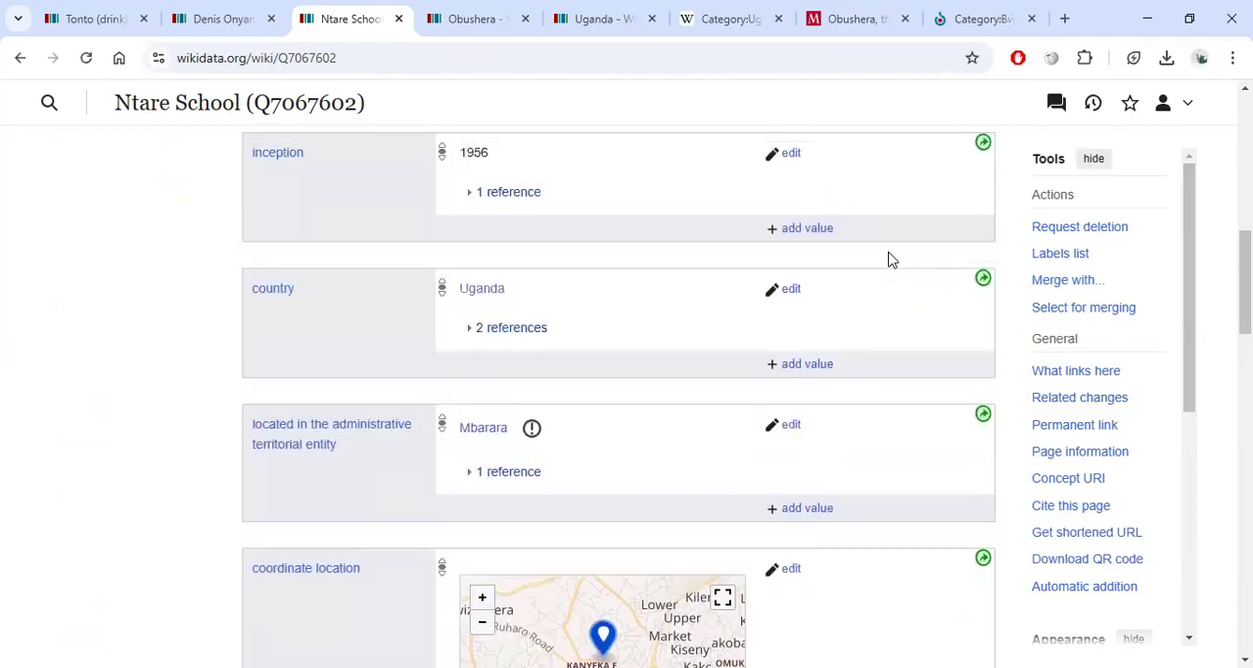
scroll(954, 266, up, 1)
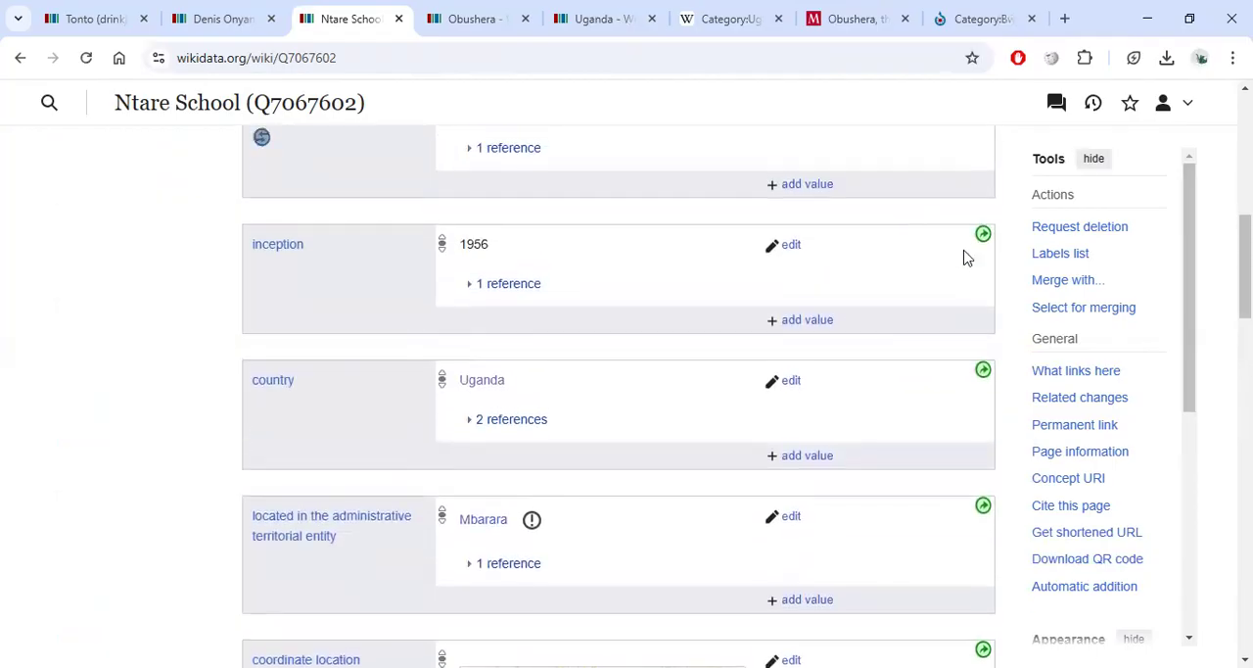
click(983, 236)
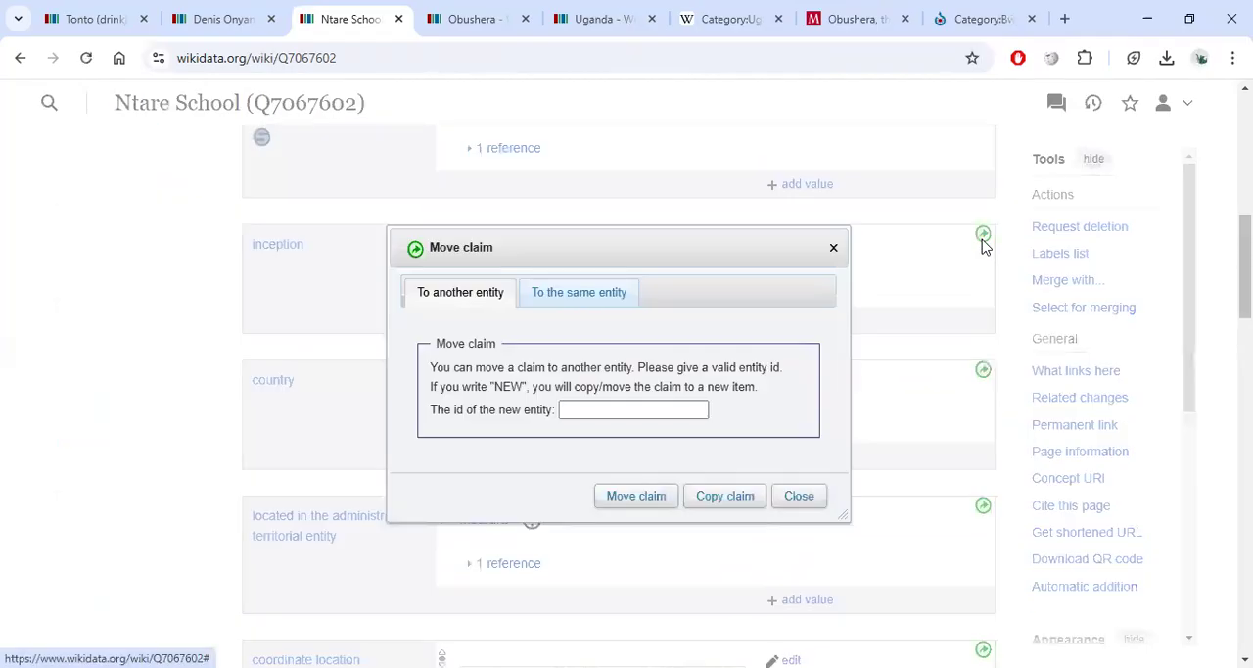
drag(437, 368, 594, 367)
click(595, 367)
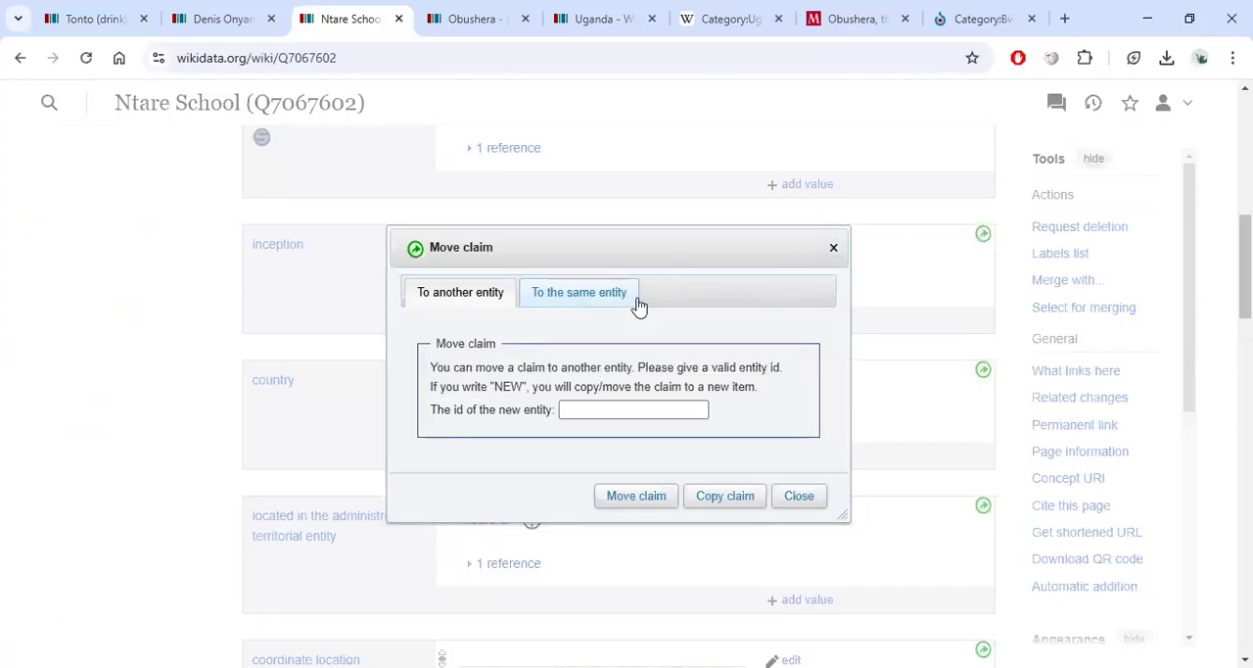
click(833, 248)
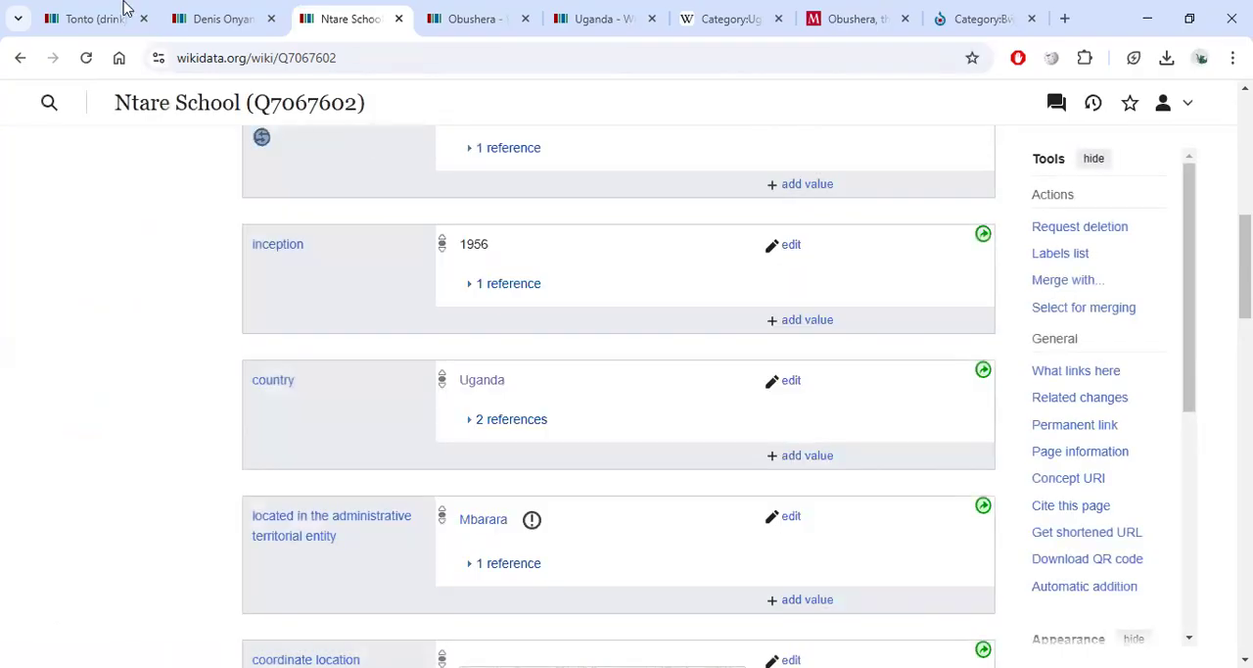
Return to the Tonto (drink) item's tab and its Commons category statement.
click(96, 18)
scroll(809, 516, up, 10)
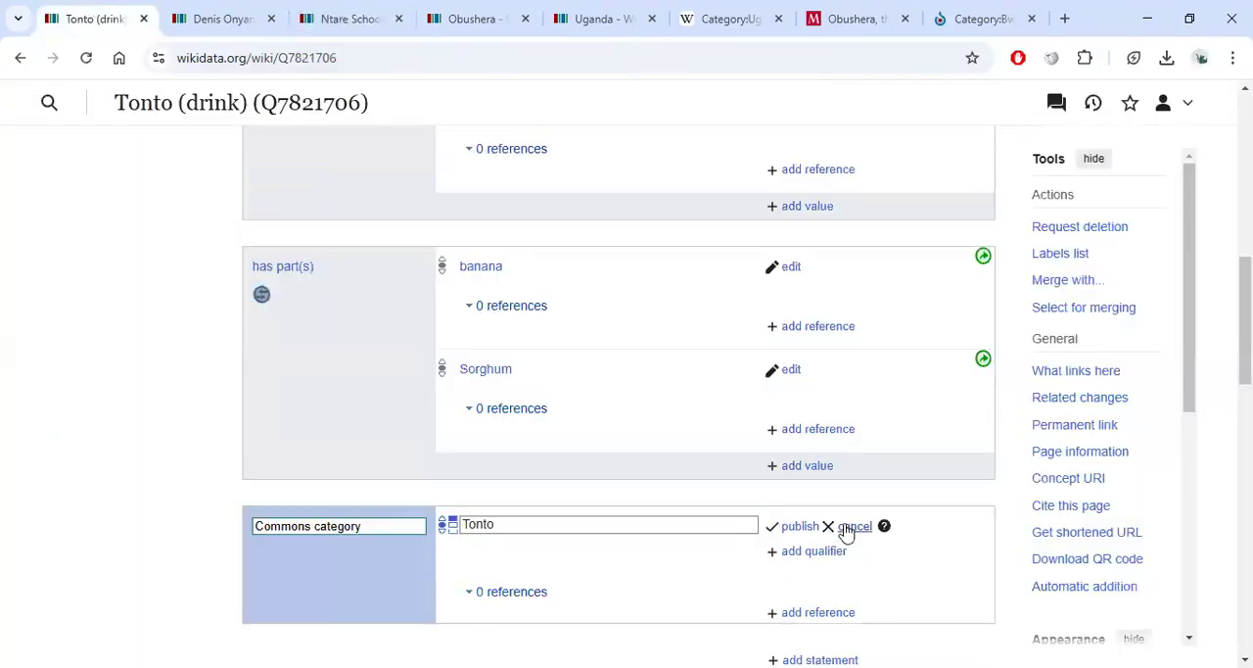